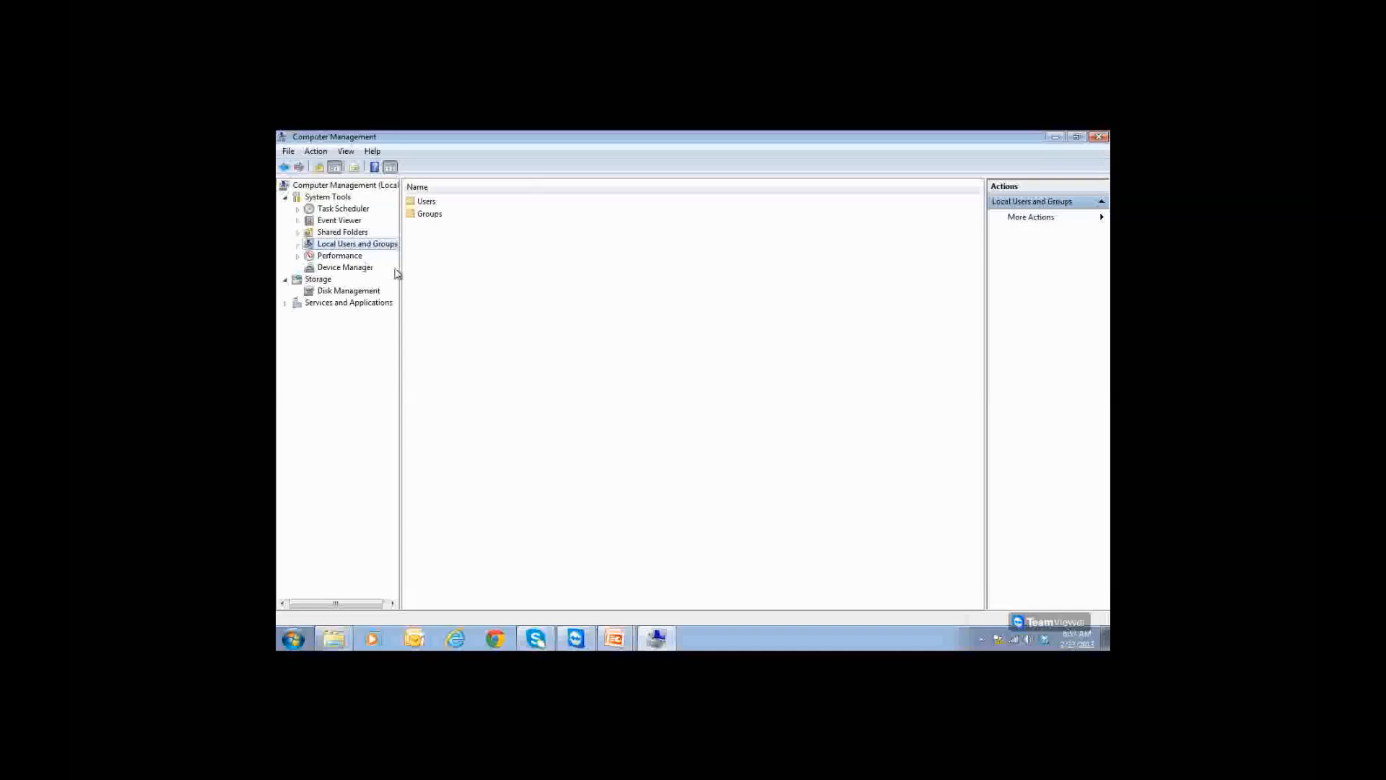
# Step: Expand Local Users and Groups and begin a new local user from the Users list
pyautogui.moveTo(400, 273); pyautogui.dragTo(433, 273)
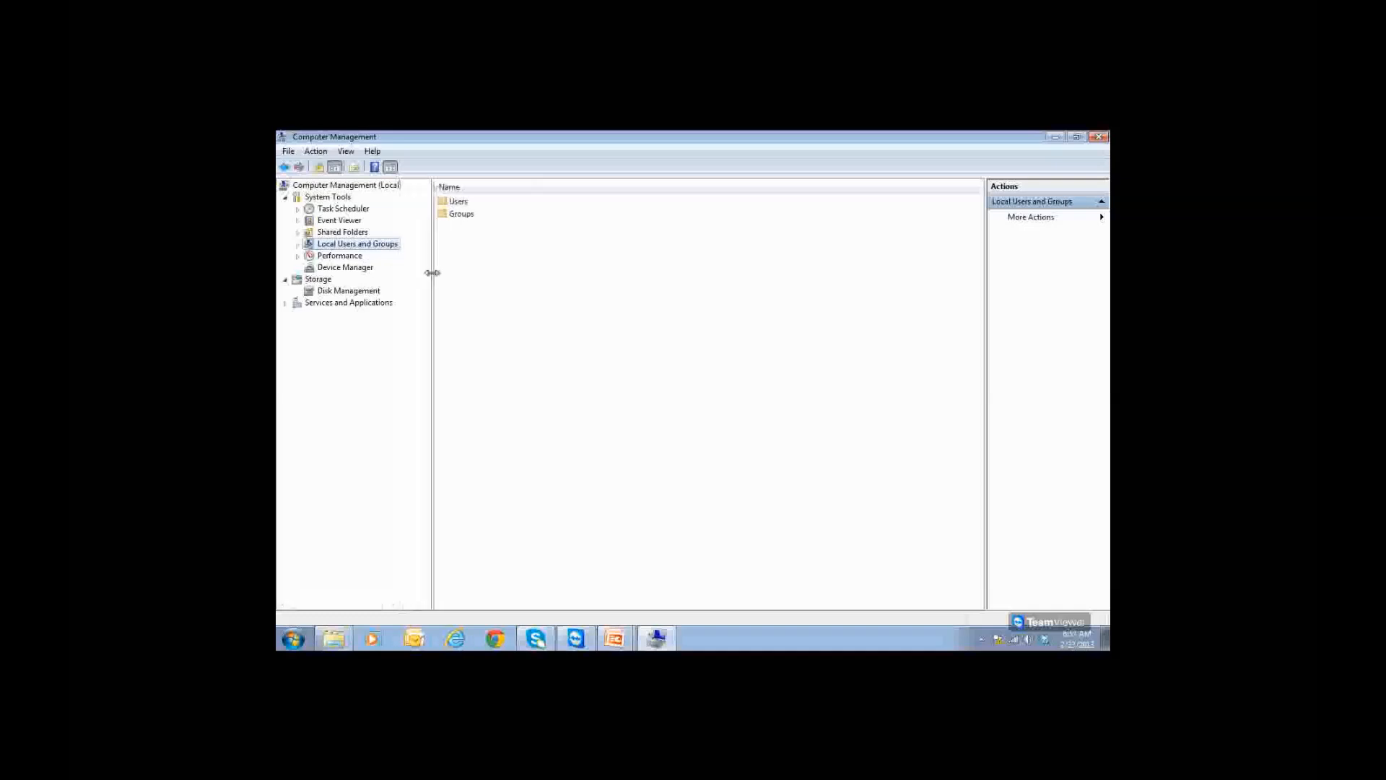
pyautogui.click(297, 244)
pyautogui.click(343, 256)
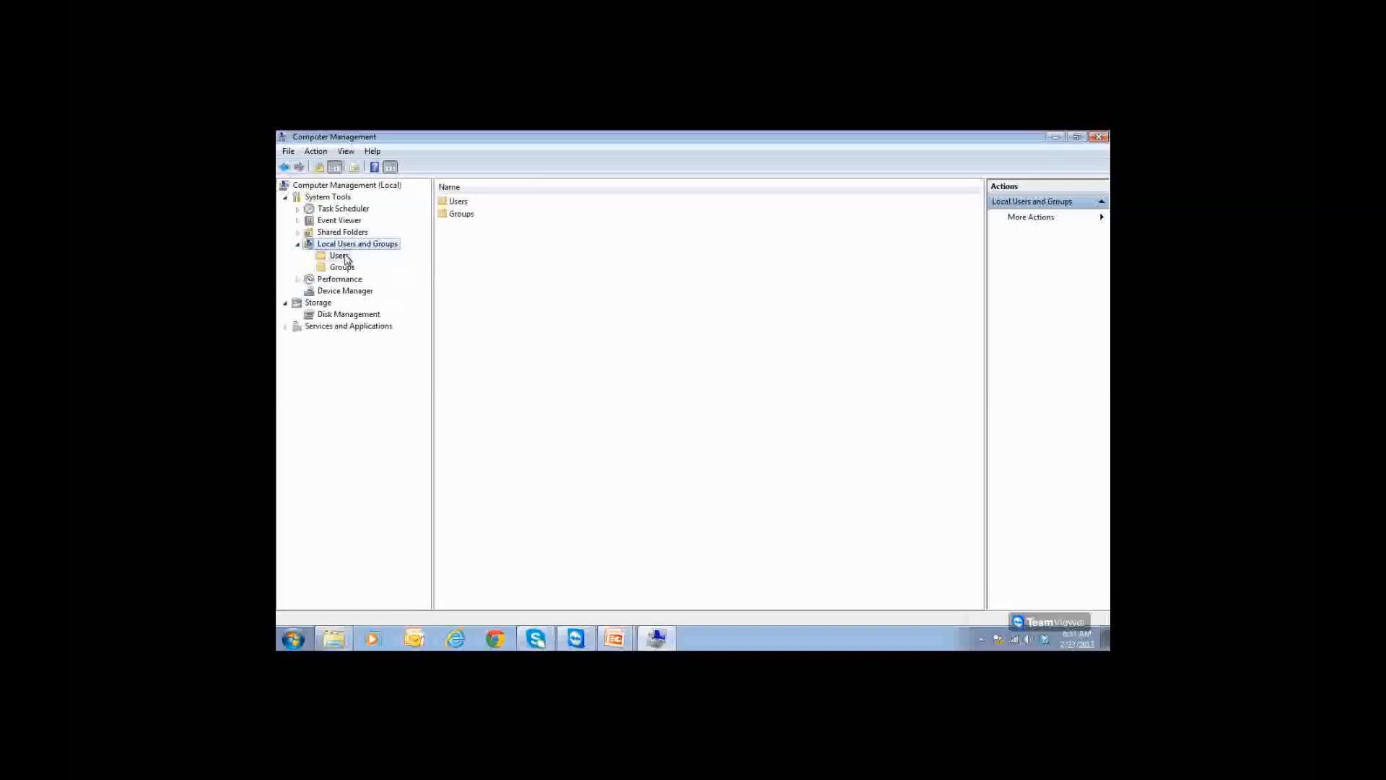
pyautogui.click(351, 267)
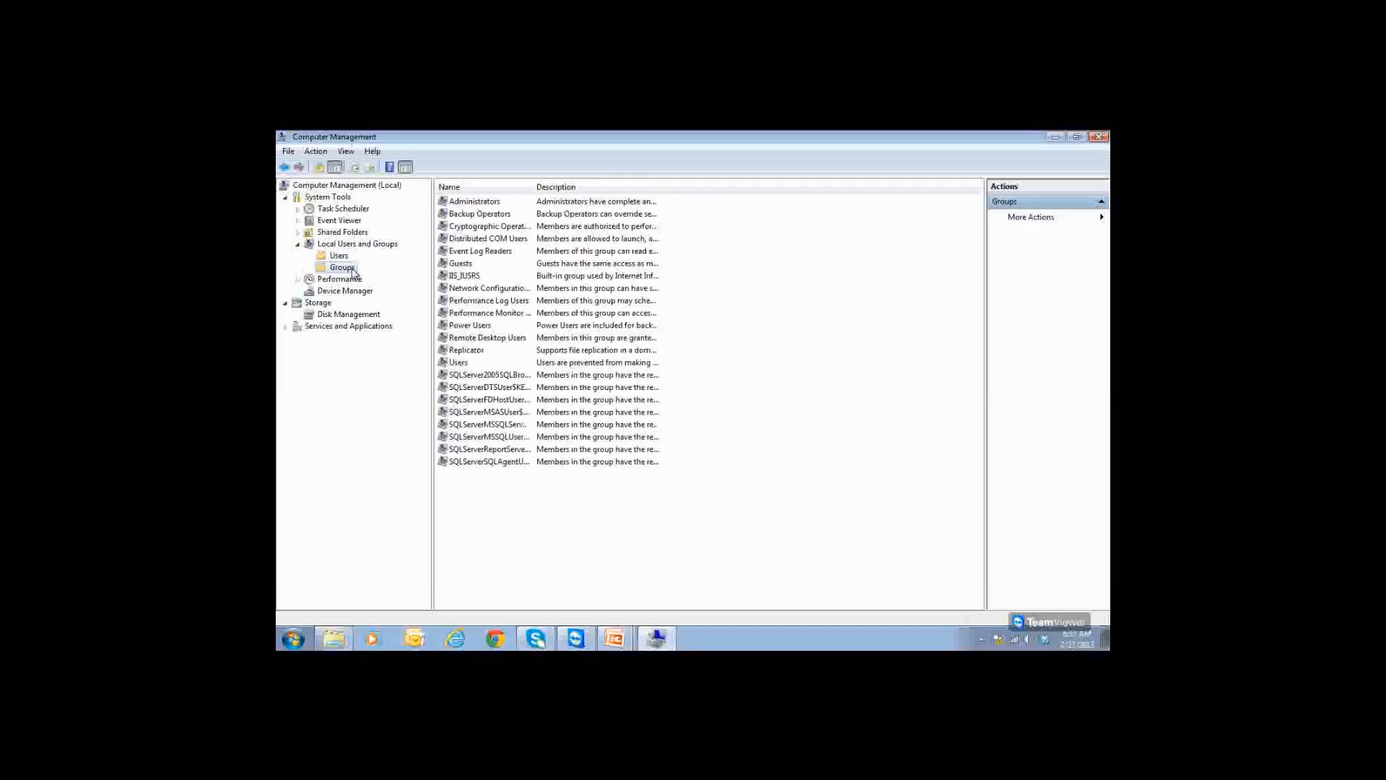
pyautogui.click(345, 257)
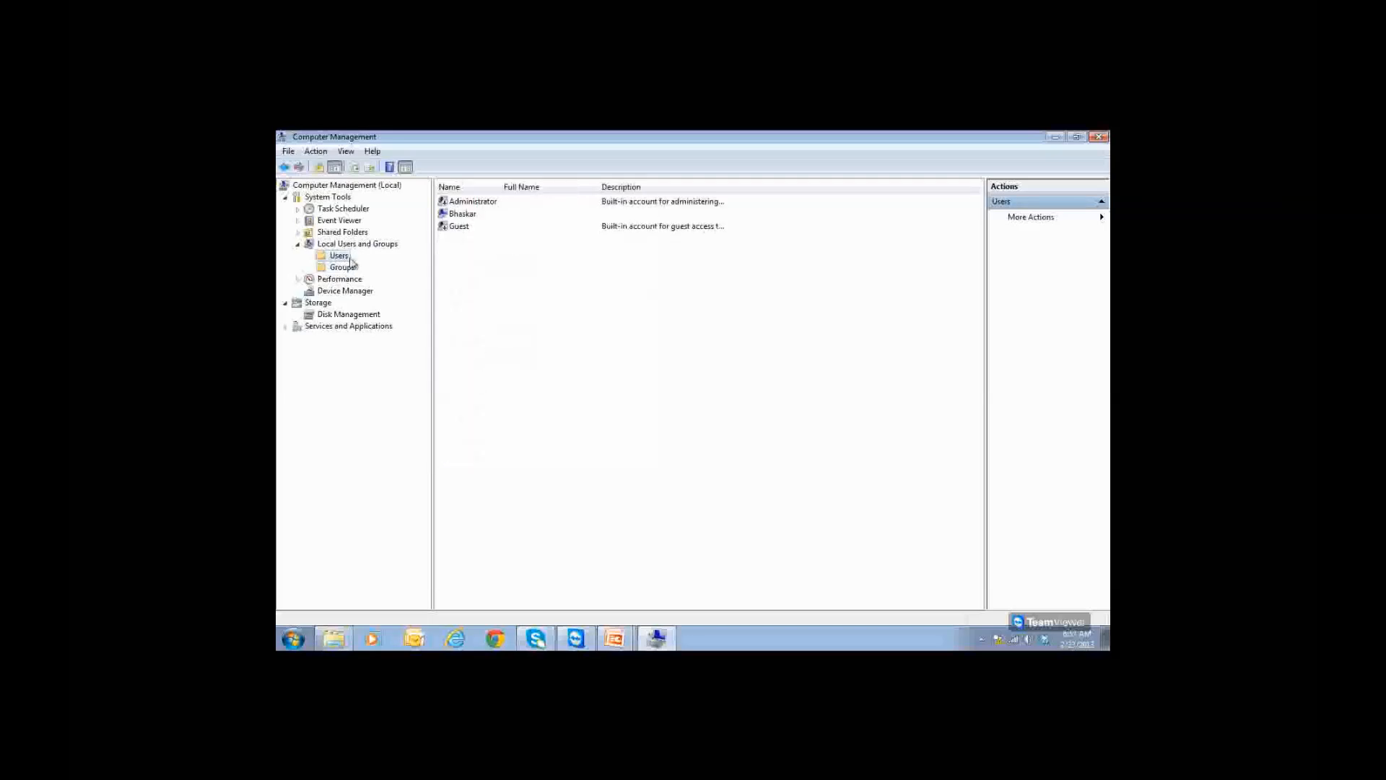
pyautogui.rightClick(348, 258)
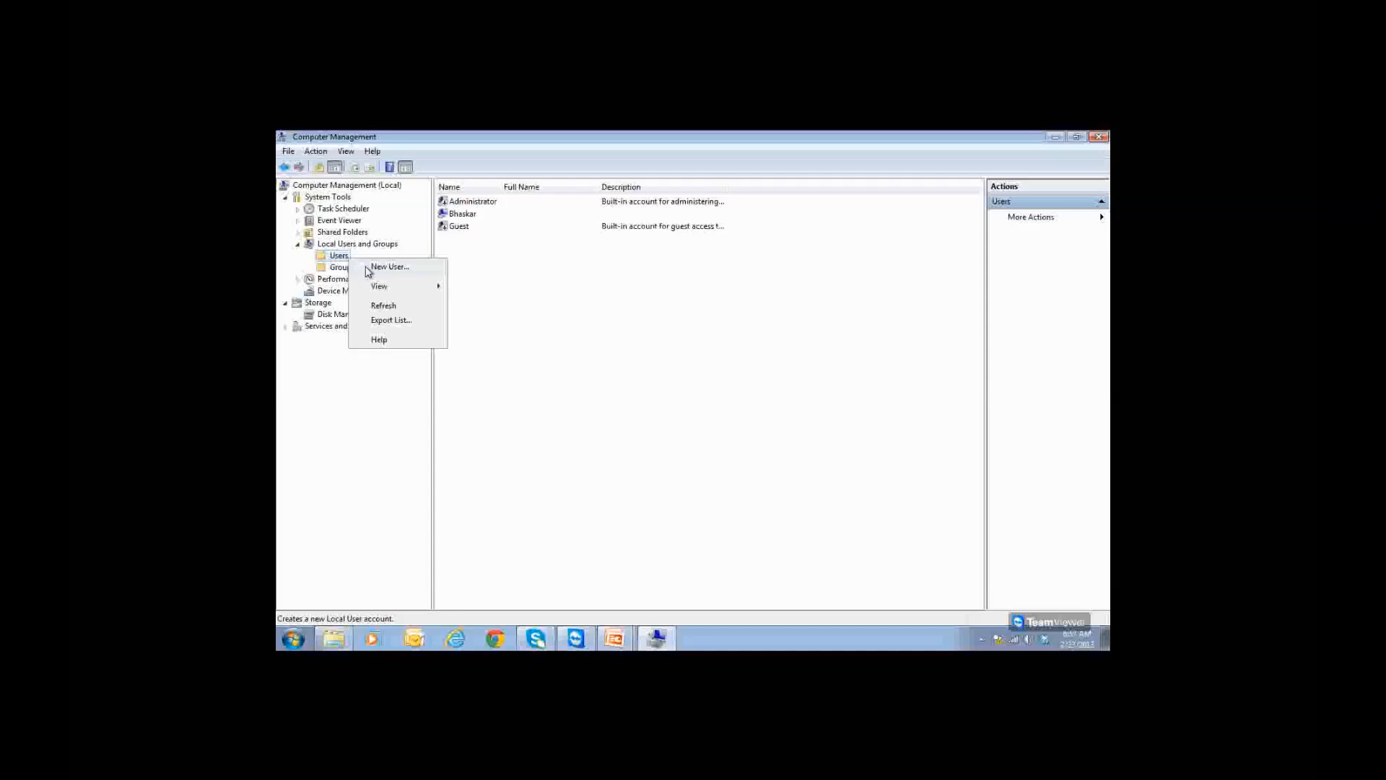
pyautogui.click(368, 268)
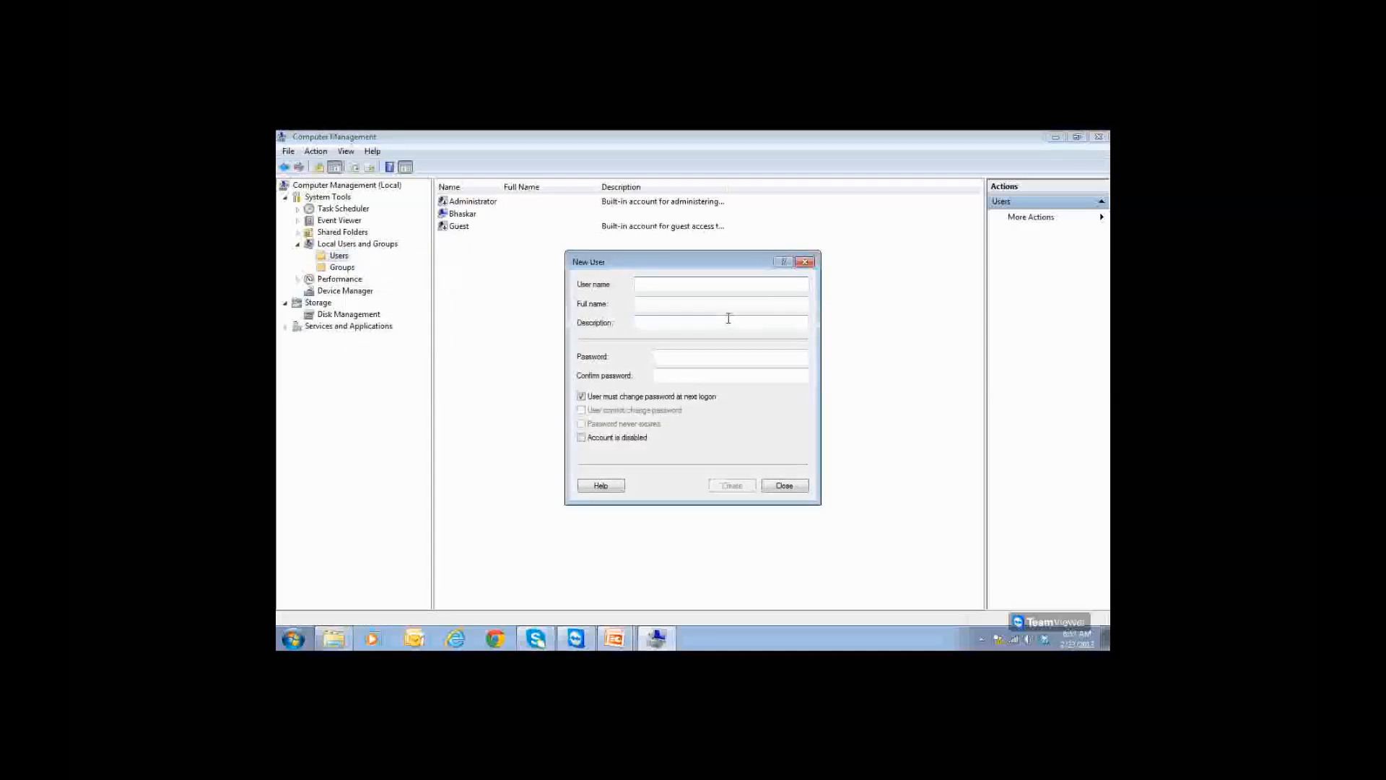
# Step: Create user SSRSAdmin with a password and no forced password change at next logon
pyautogui.write('SSH')
pyautogui.write('SAdmin')
pyautogui.hotkey('ctrl', 'a')
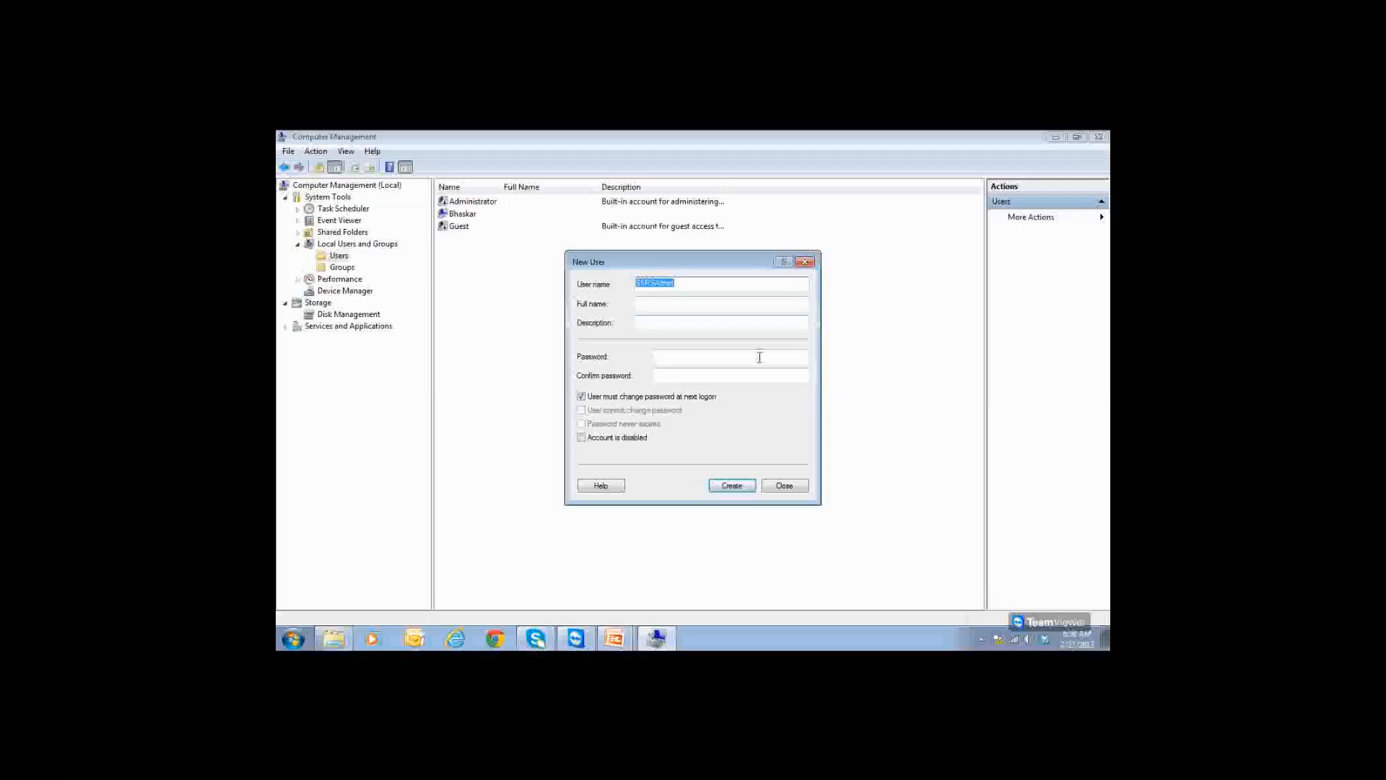
pyautogui.click(658, 356)
pyautogui.write('*******')
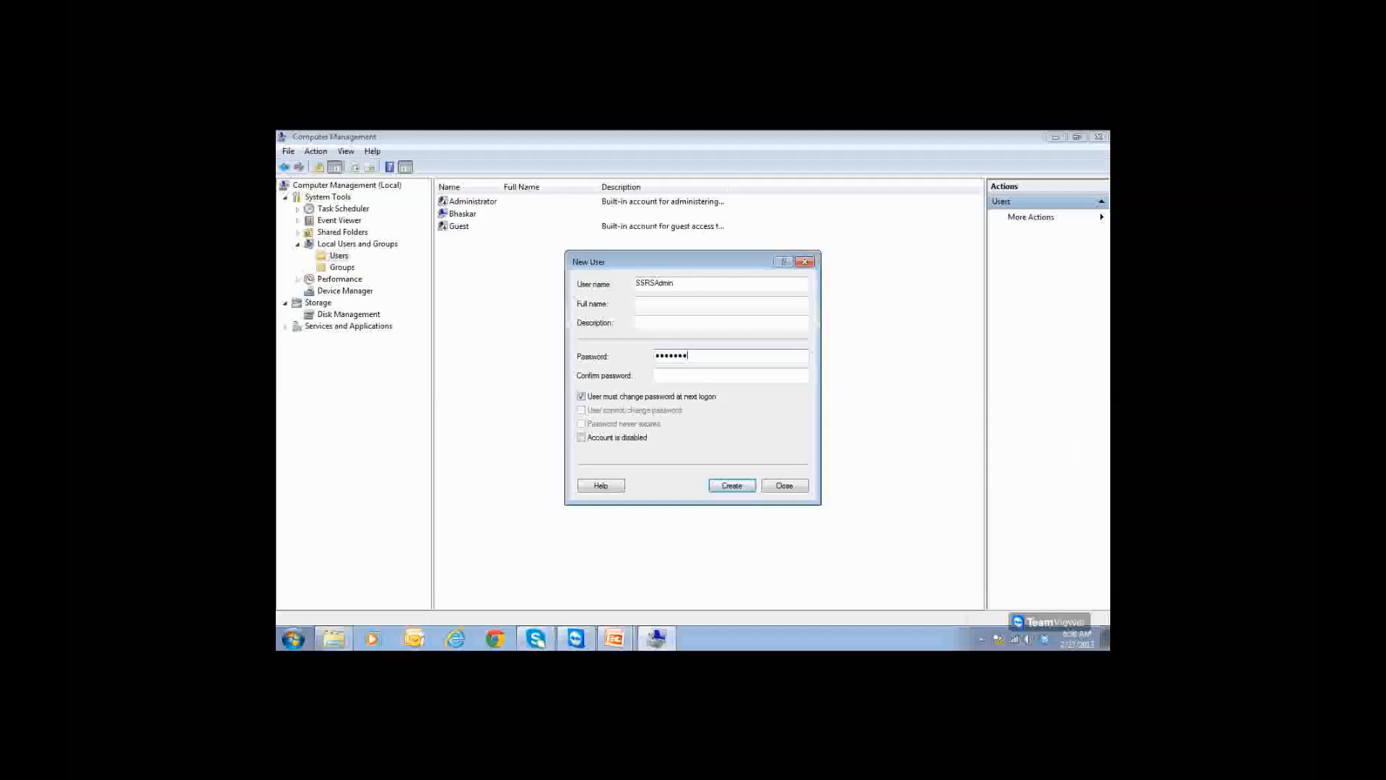
pyautogui.click(750, 380)
pyautogui.write('*******')
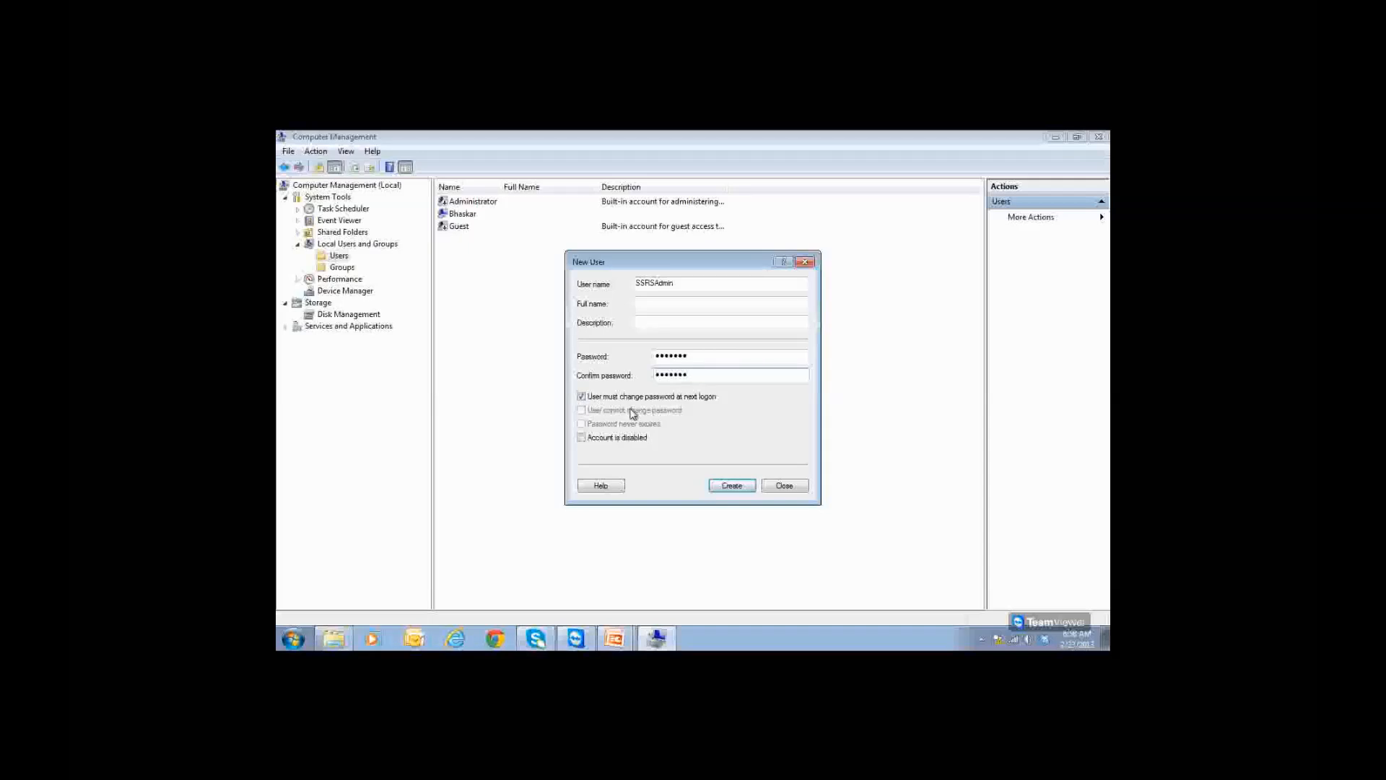
pyautogui.click(584, 397)
pyautogui.click(731, 484)
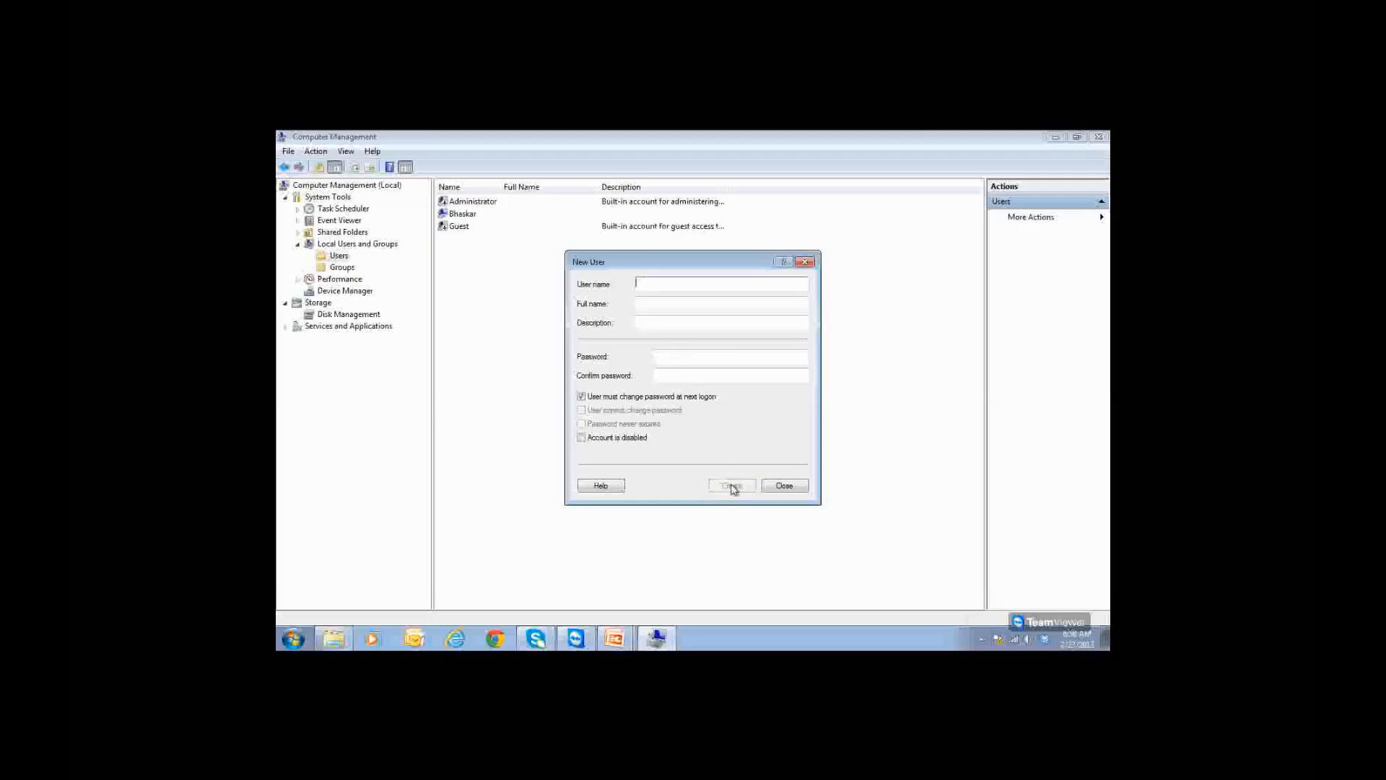
pyautogui.click(784, 486)
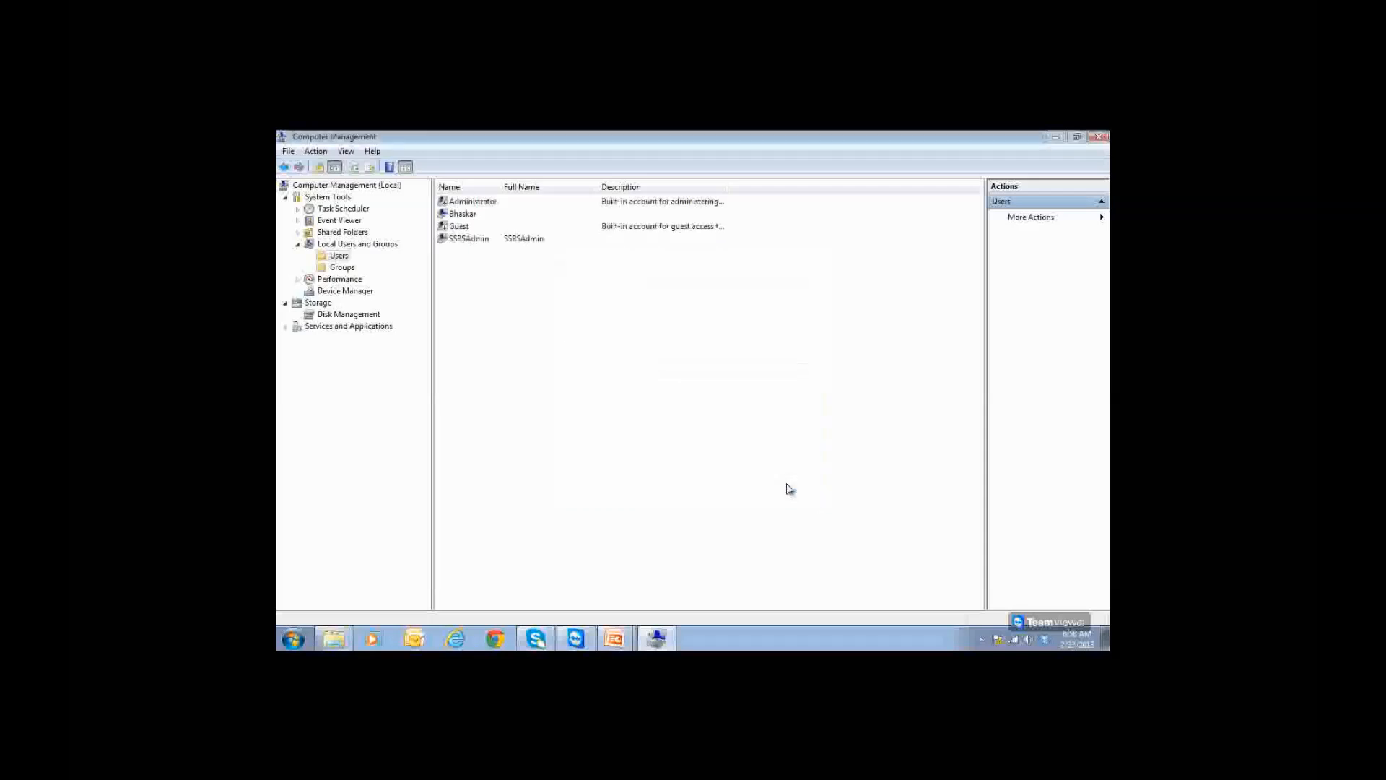
pyautogui.click(482, 242)
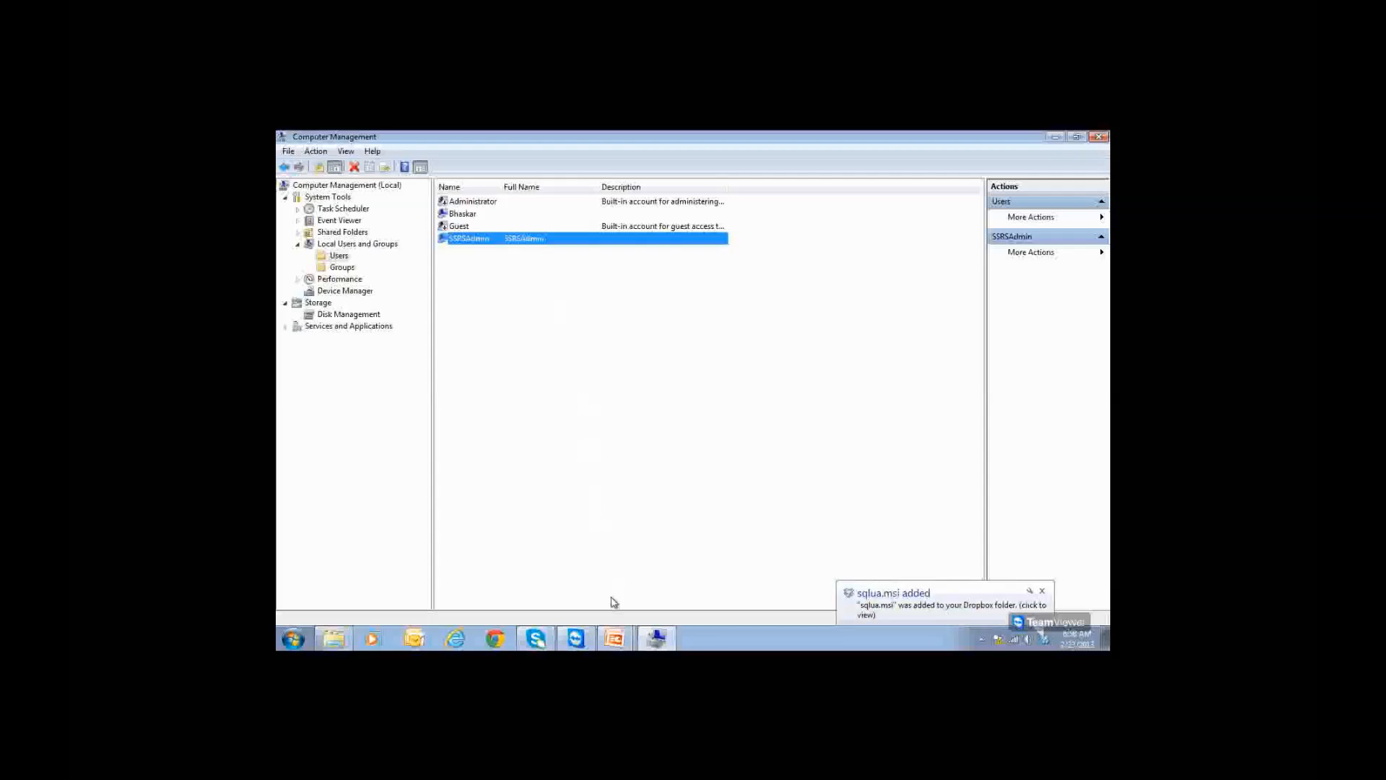
pyautogui.click(618, 640)
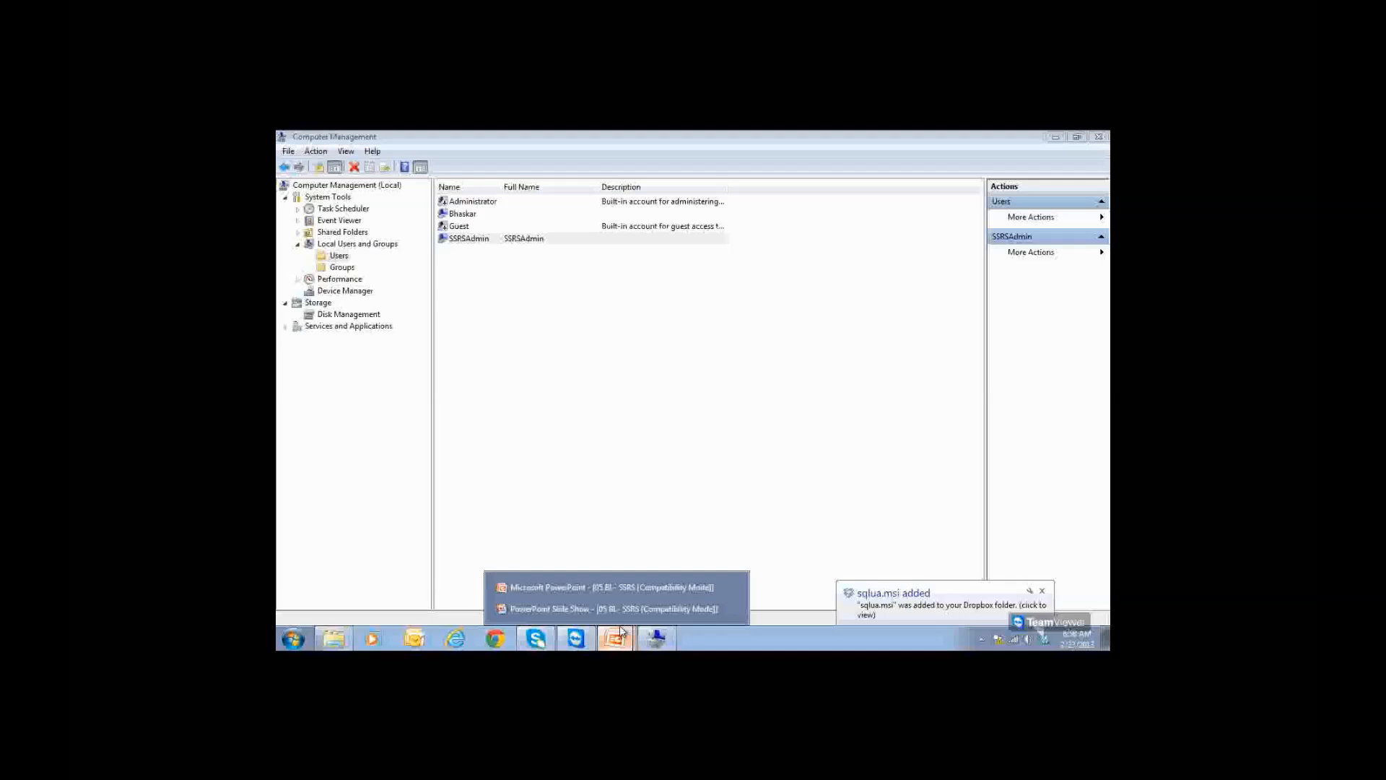
pyautogui.click(614, 608)
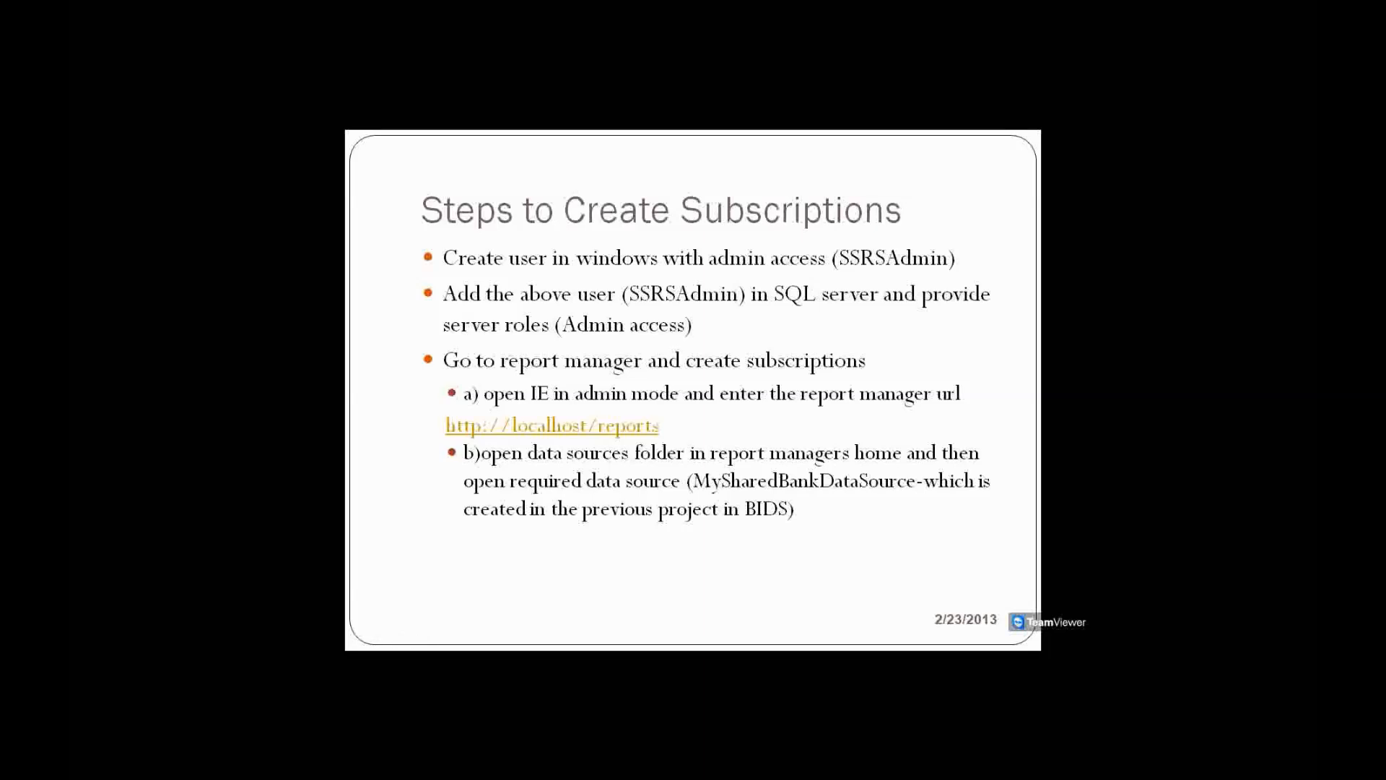
pyautogui.hotkey('alt', 'Tab')
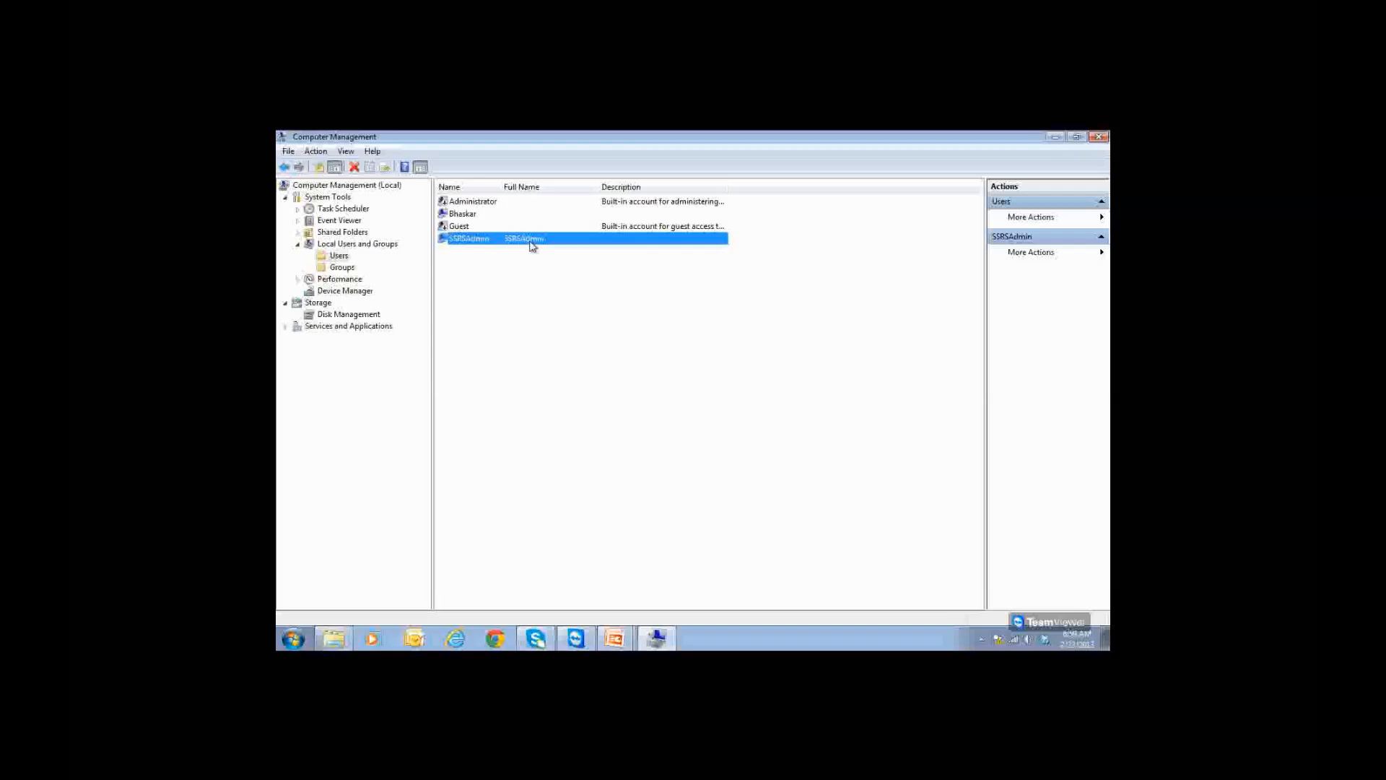
# Step: Add ssrsadmin as a member of the local Administrators group, apply it, and return to Users
pyautogui.click(343, 269)
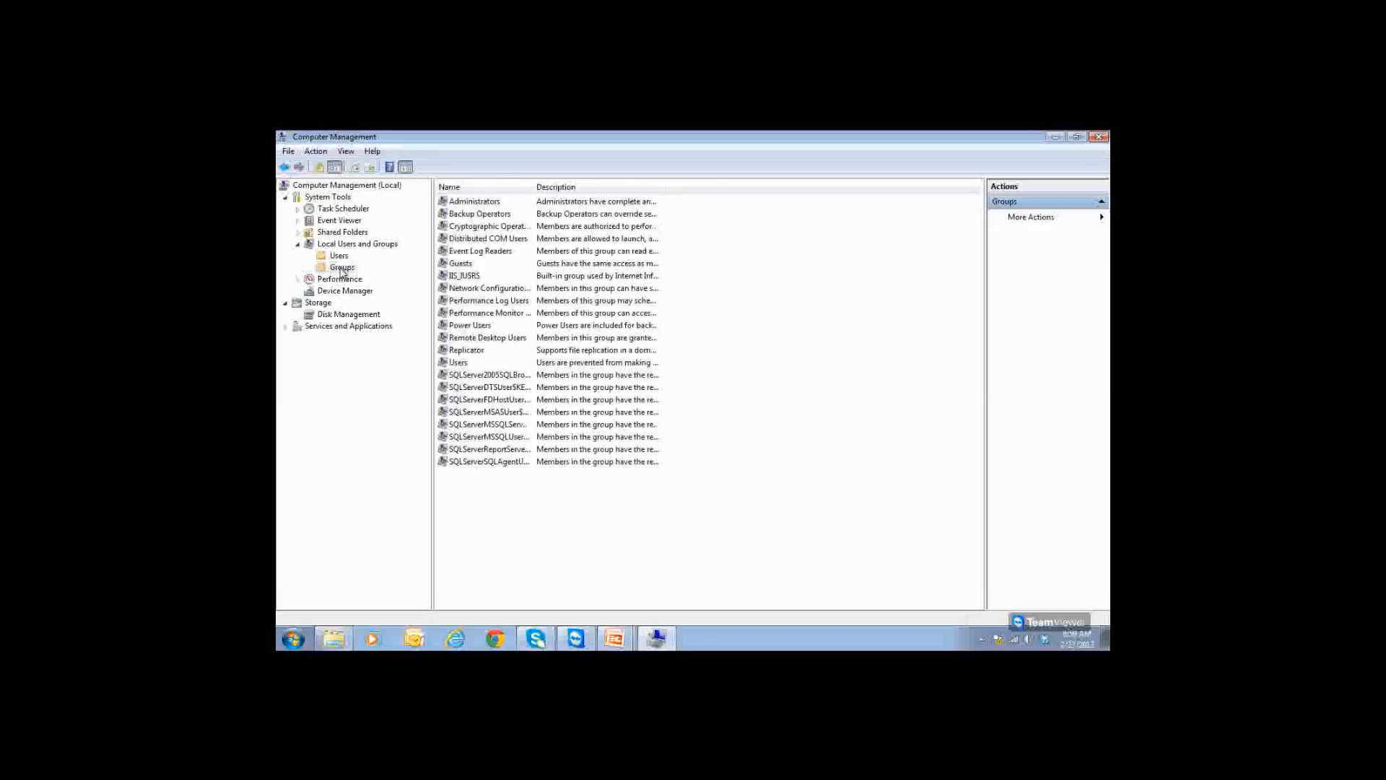
pyautogui.doubleClick(478, 205)
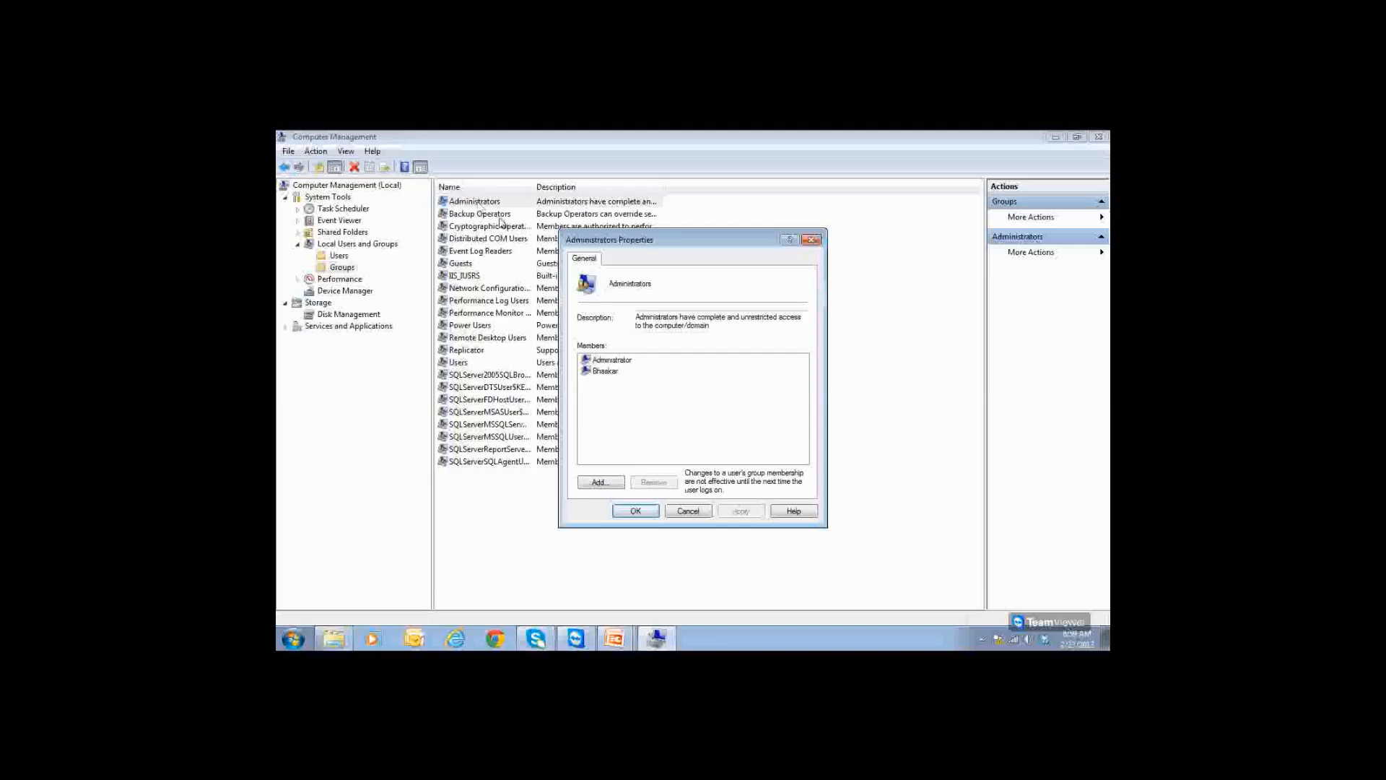
pyautogui.click(599, 482)
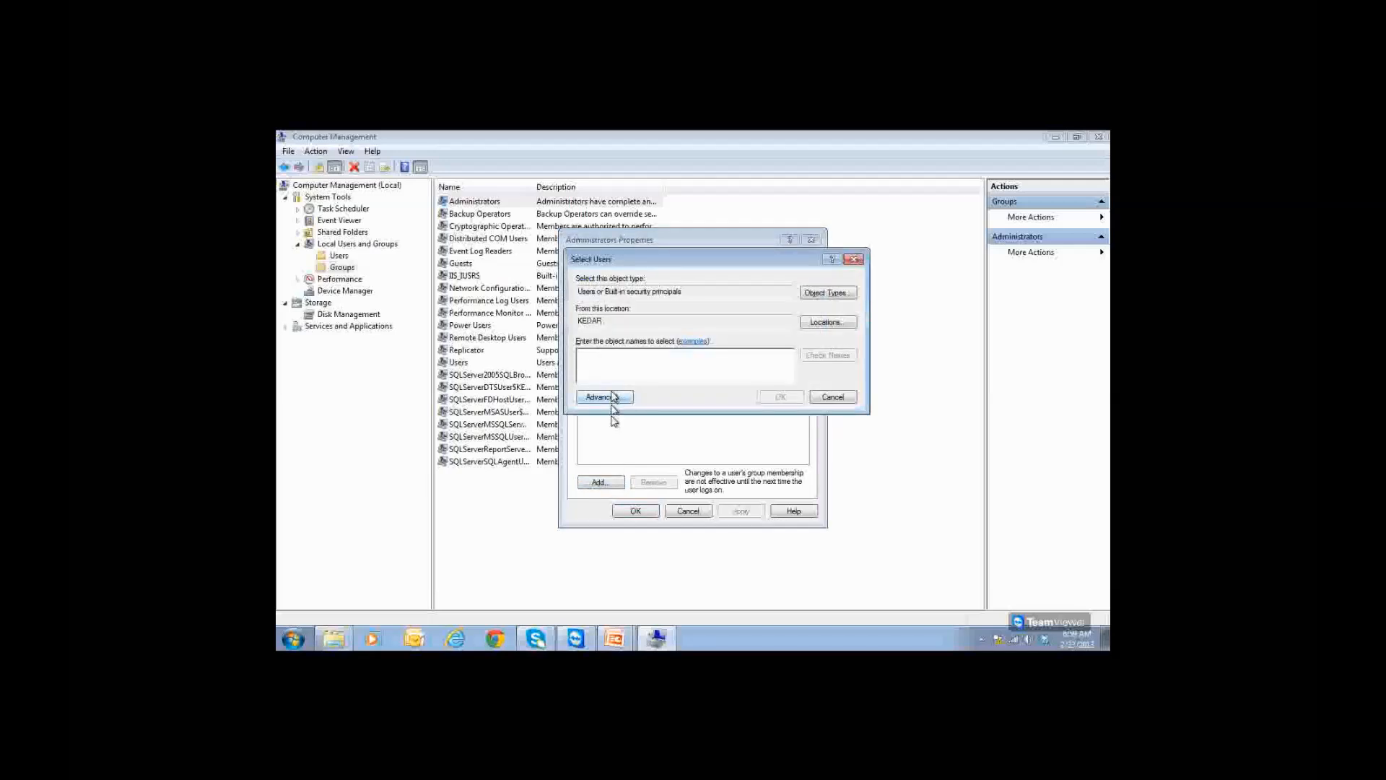
pyautogui.write('ssrsadmin')
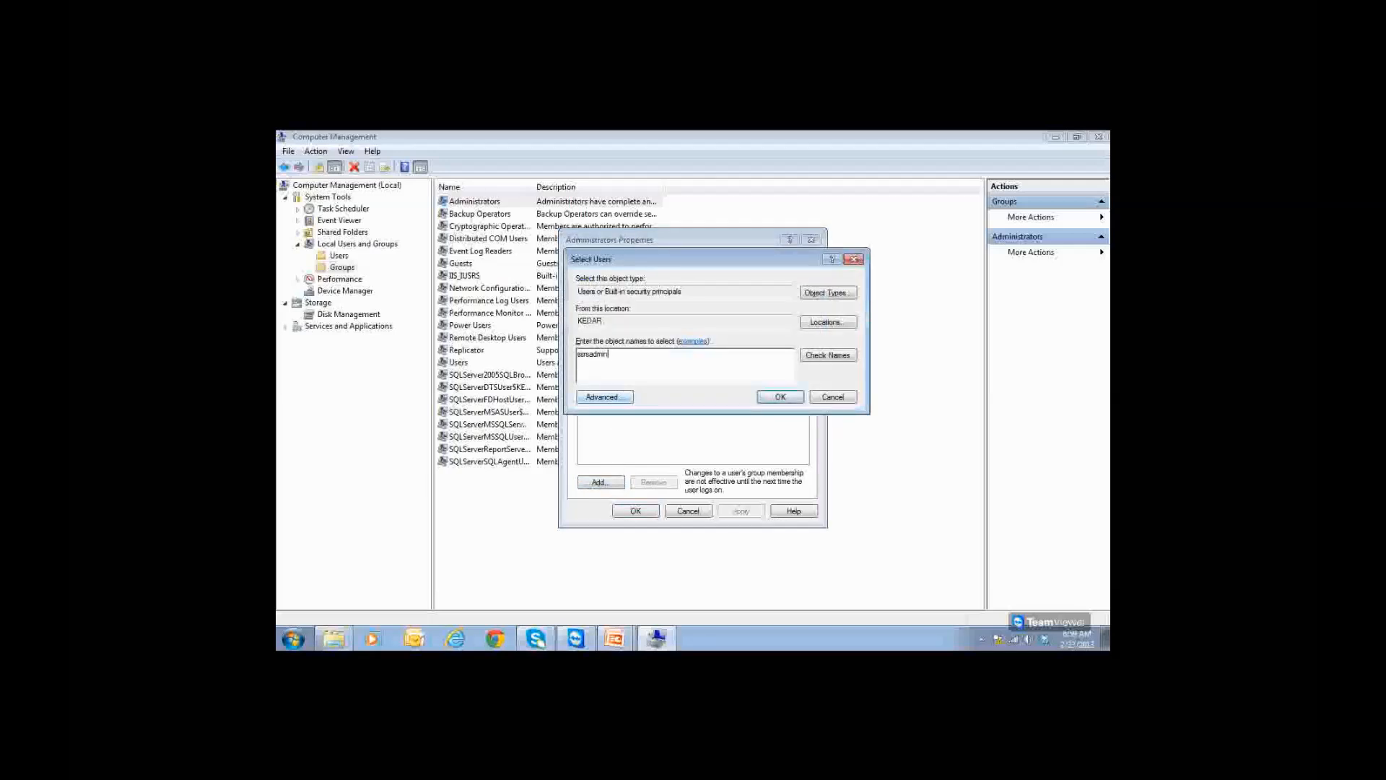
pyautogui.click(823, 356)
pyautogui.click(786, 397)
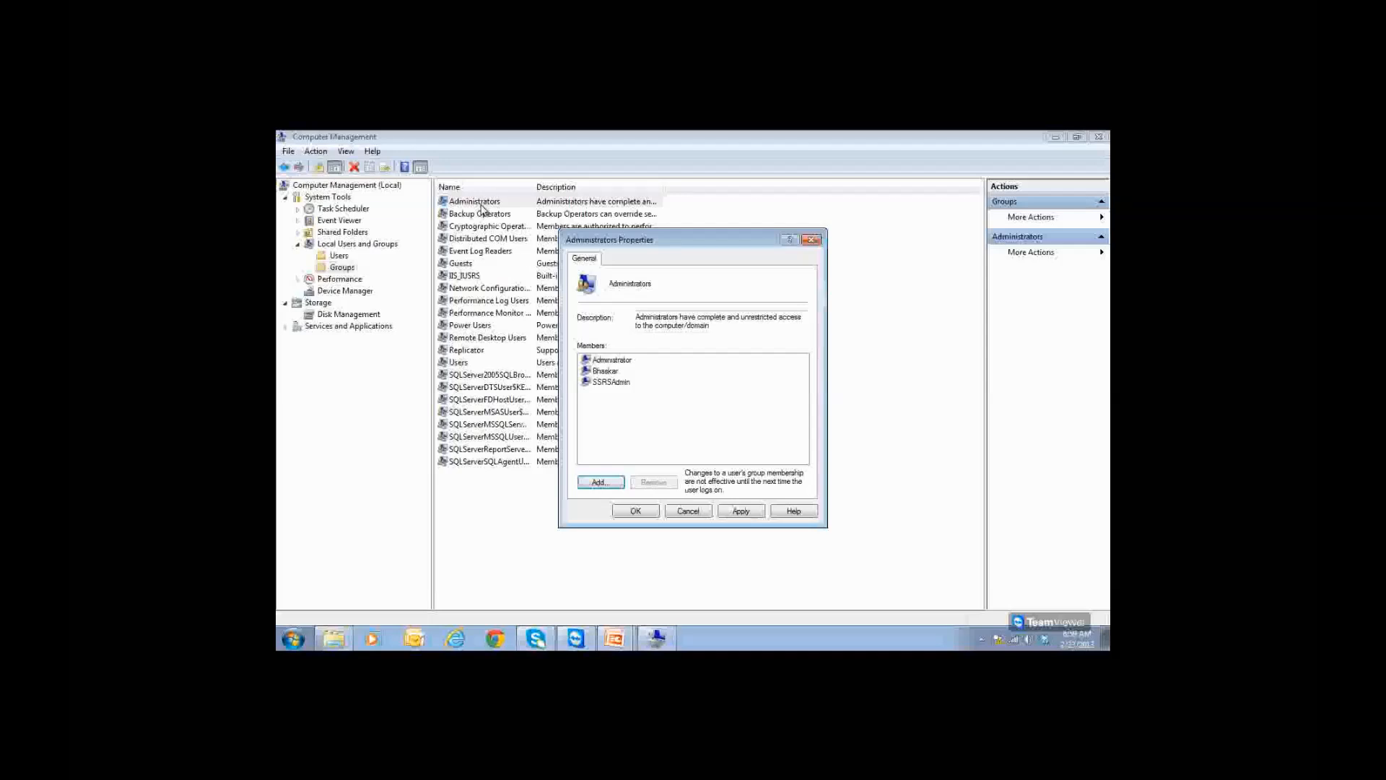
pyautogui.click(610, 383)
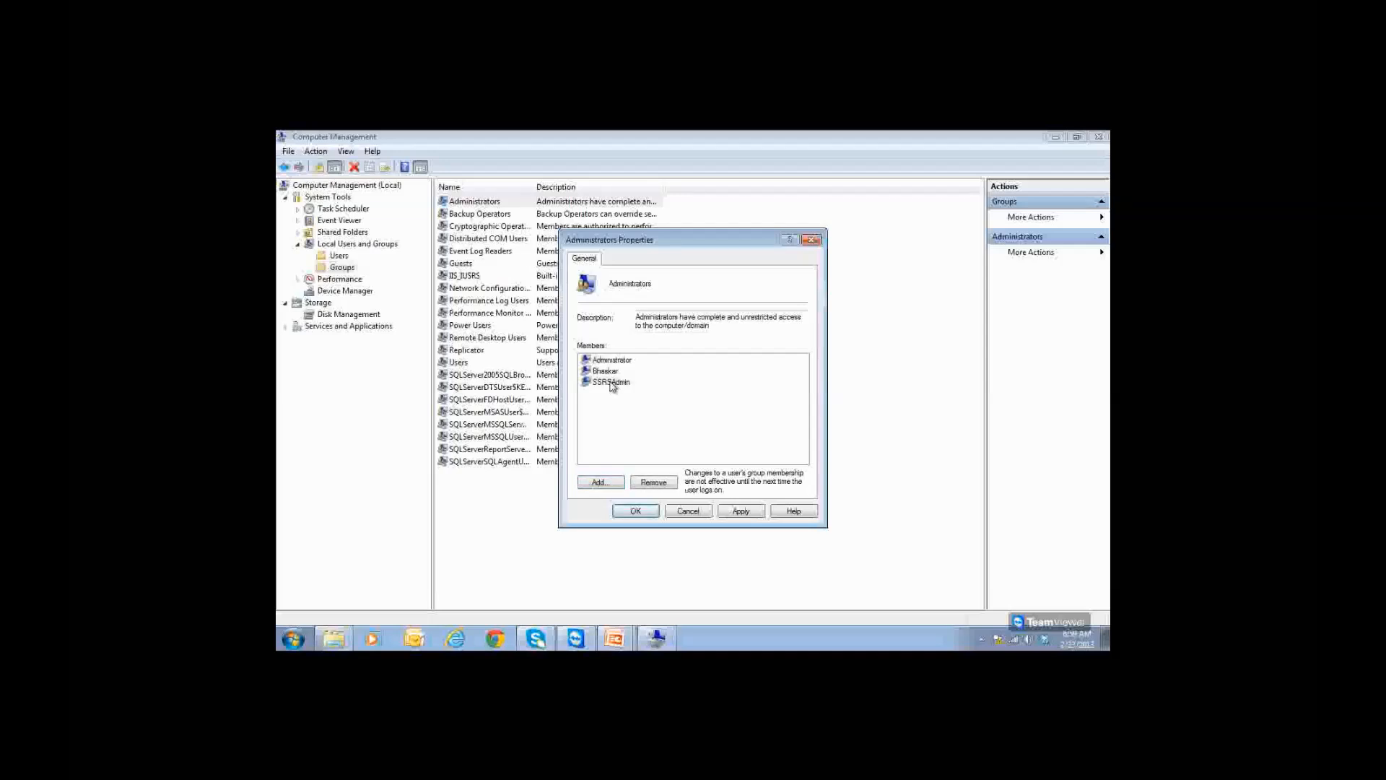
pyautogui.click(611, 382)
pyautogui.click(738, 511)
pyautogui.click(654, 511)
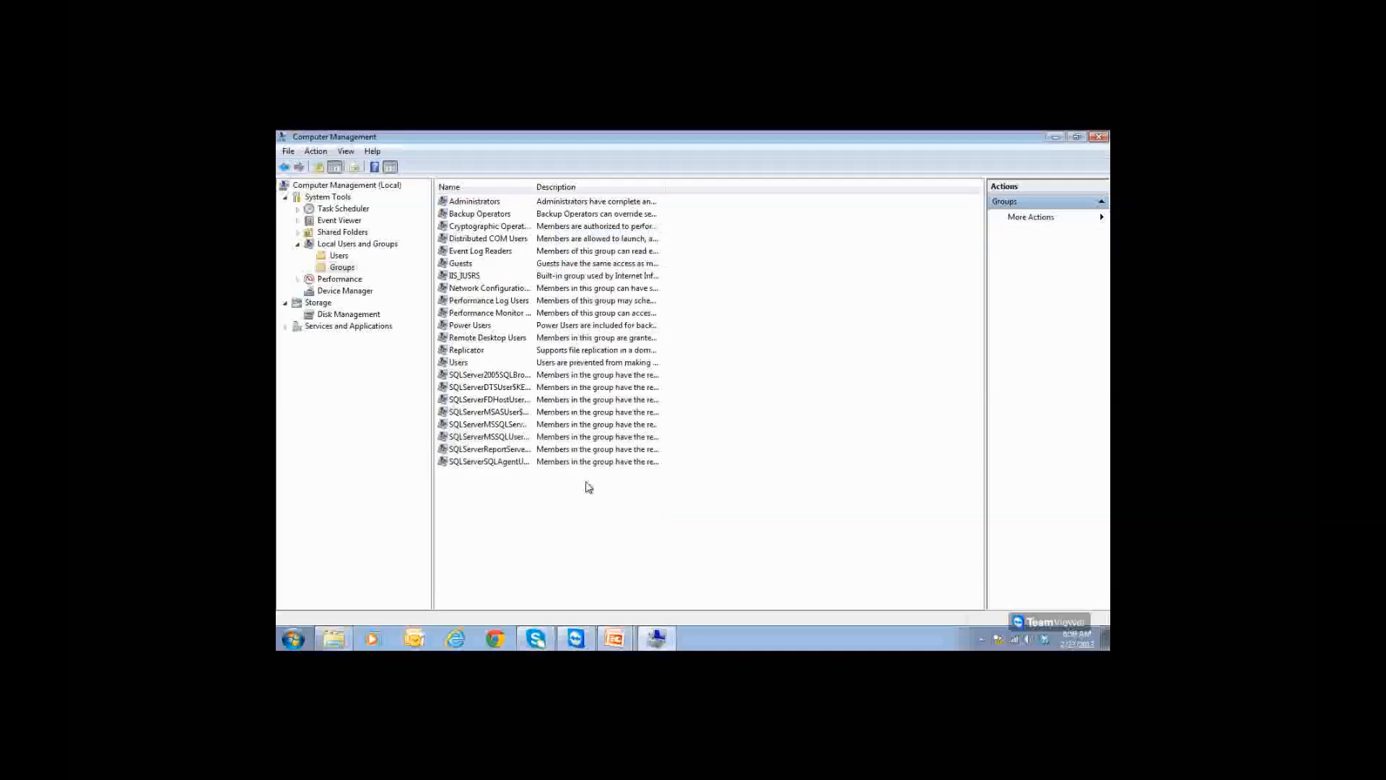
pyautogui.click(338, 256)
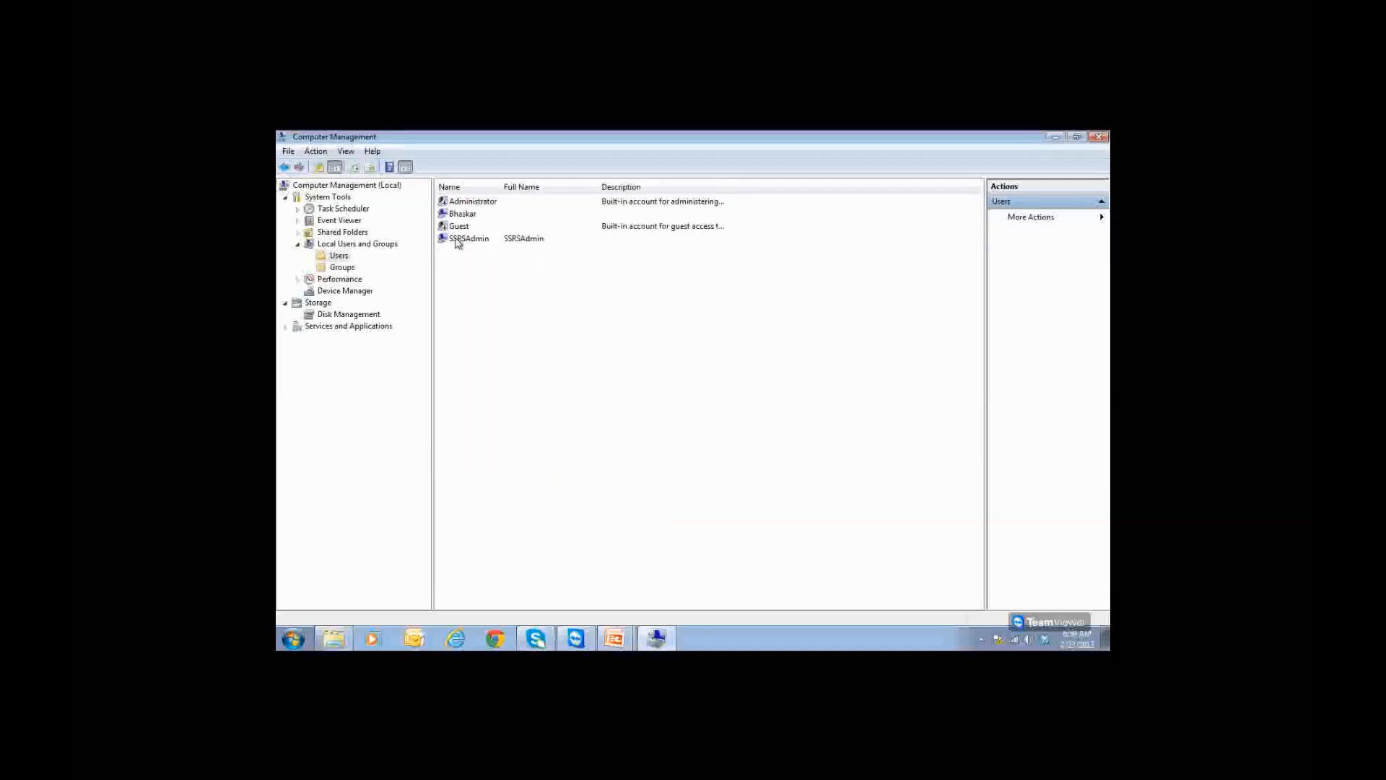
# Step: Verify SSRSAdmin appears in the Administrators members list, then close Computer Management
pyautogui.click(457, 241)
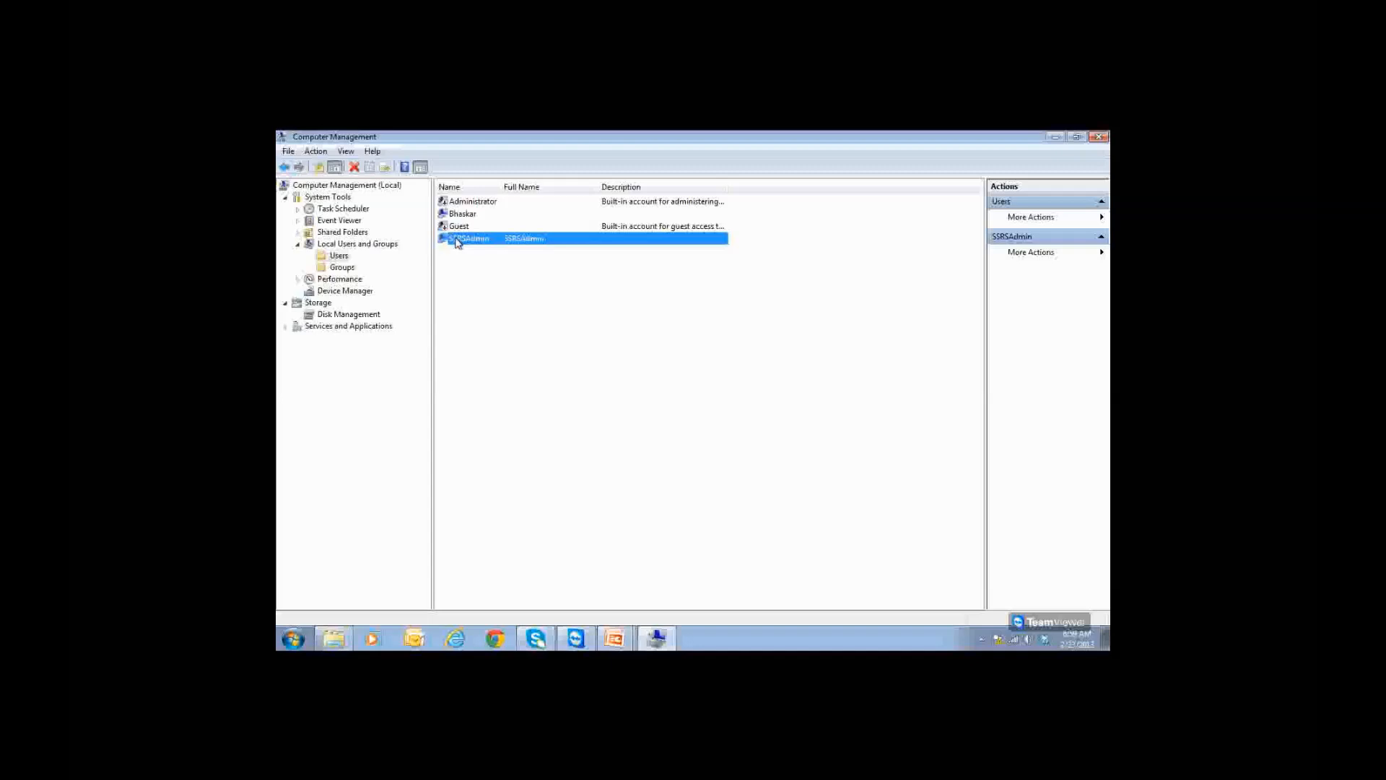
pyautogui.click(342, 268)
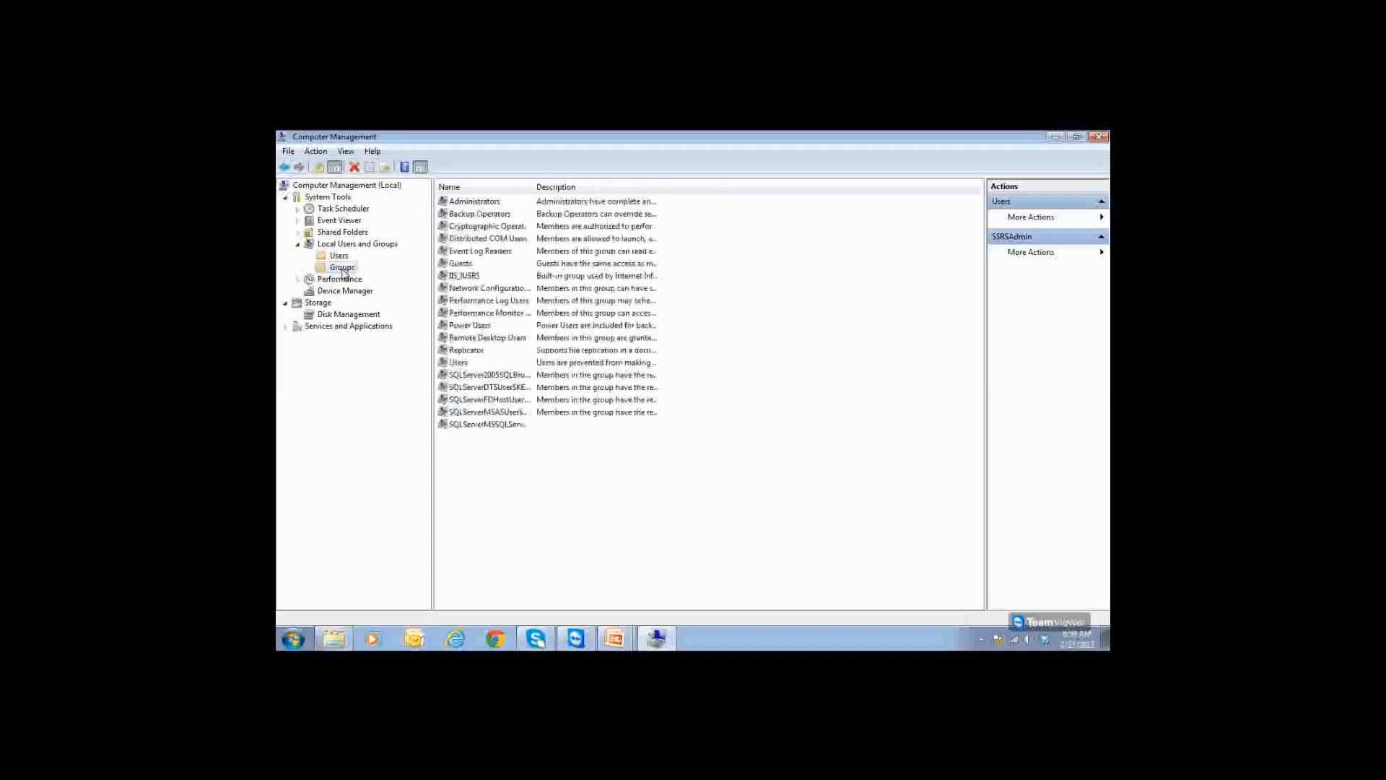
pyautogui.doubleClick(469, 203)
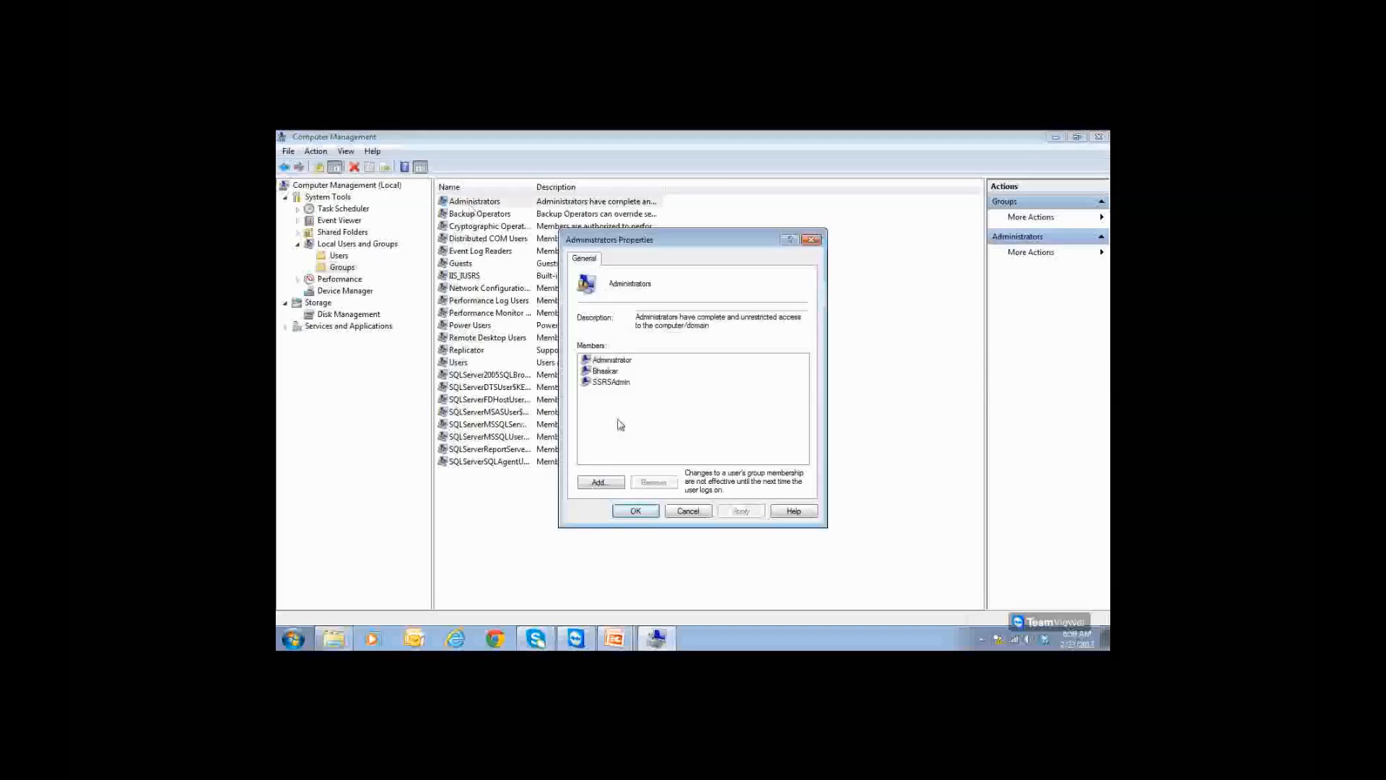
pyautogui.click(624, 388)
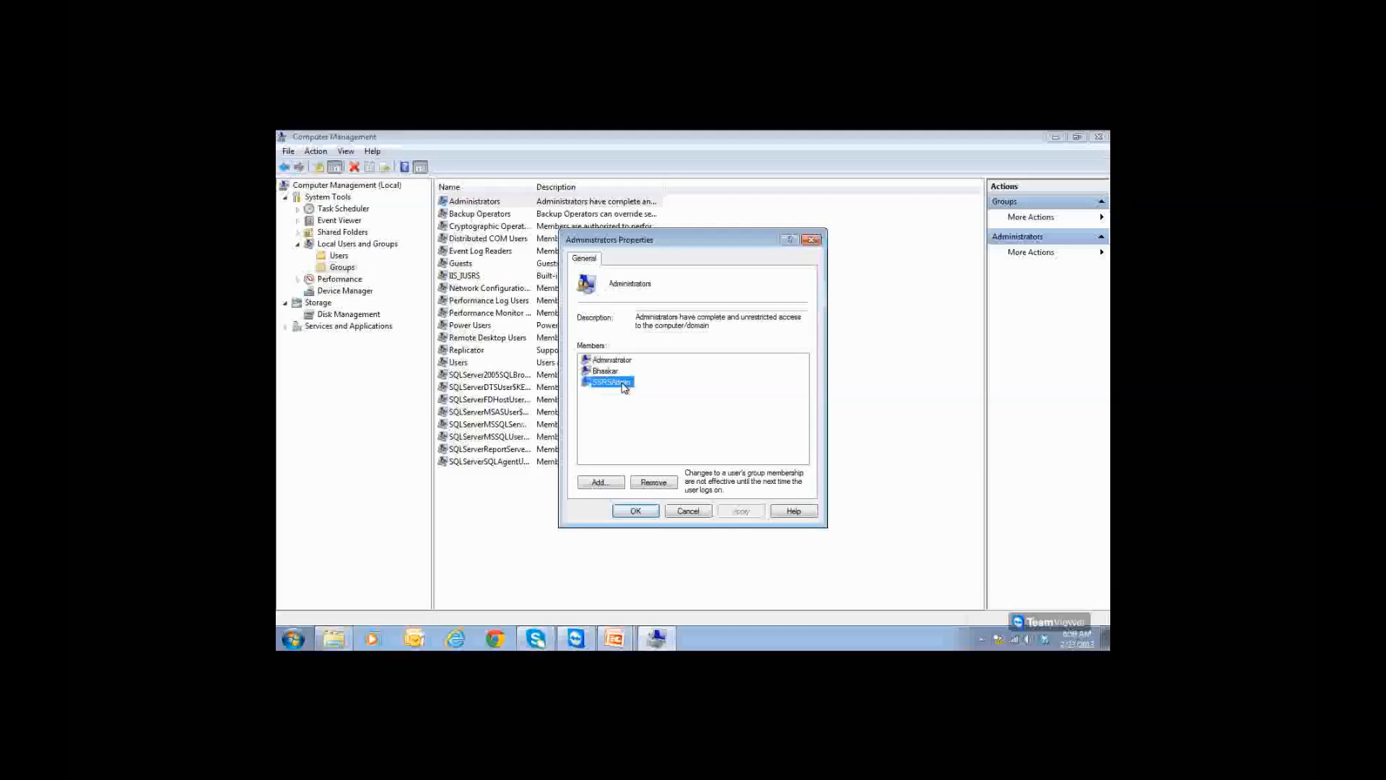
pyautogui.click(642, 514)
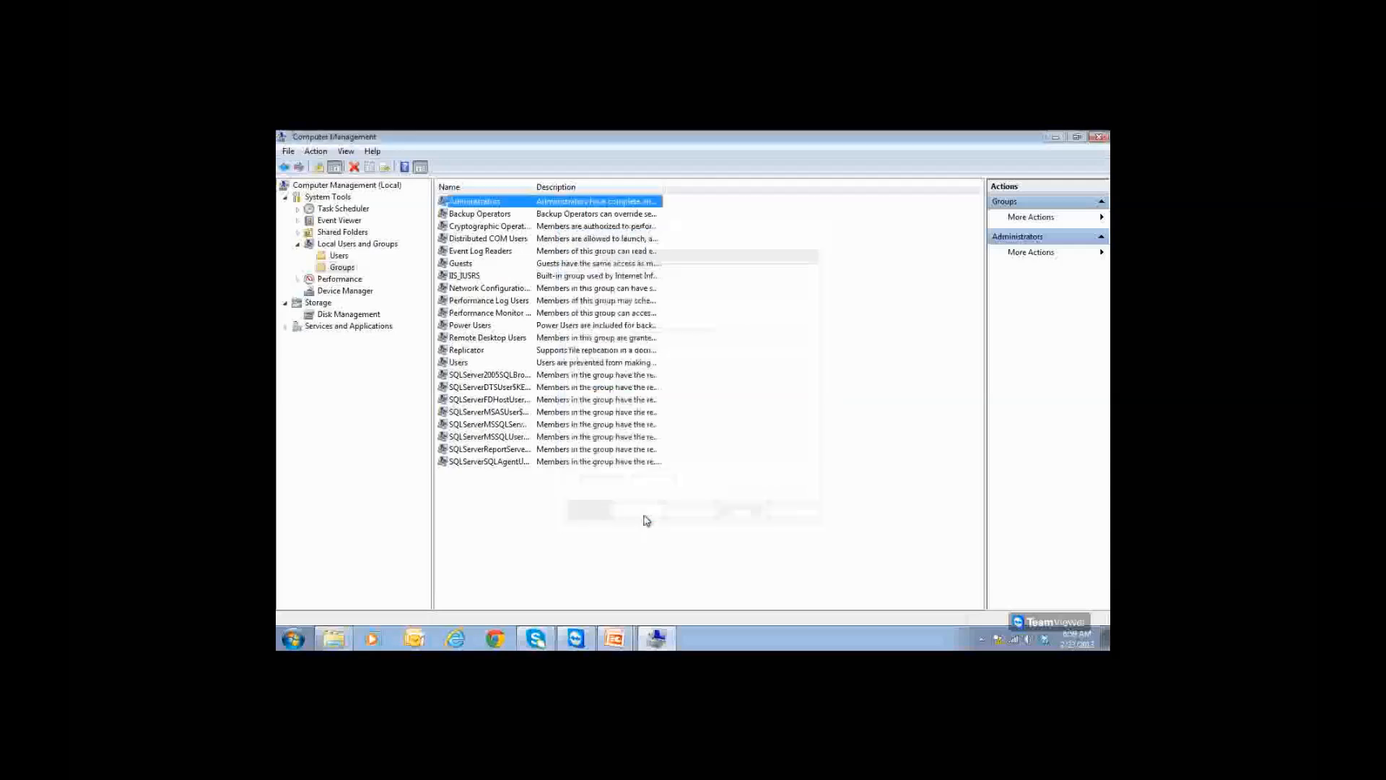
pyautogui.click(1098, 137)
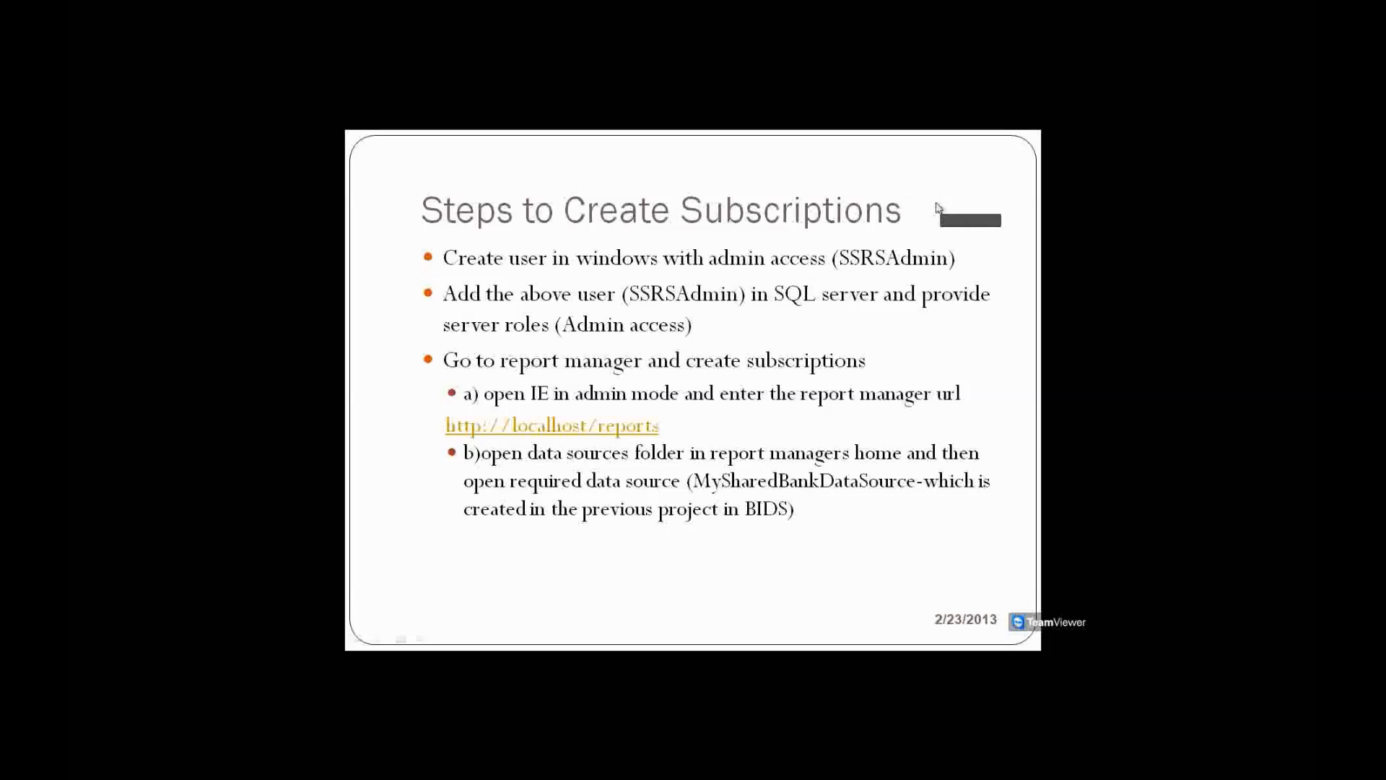
# Step: Reopen Computer Management from the Start menu's Computer entry over the slide show
pyautogui.press('super')
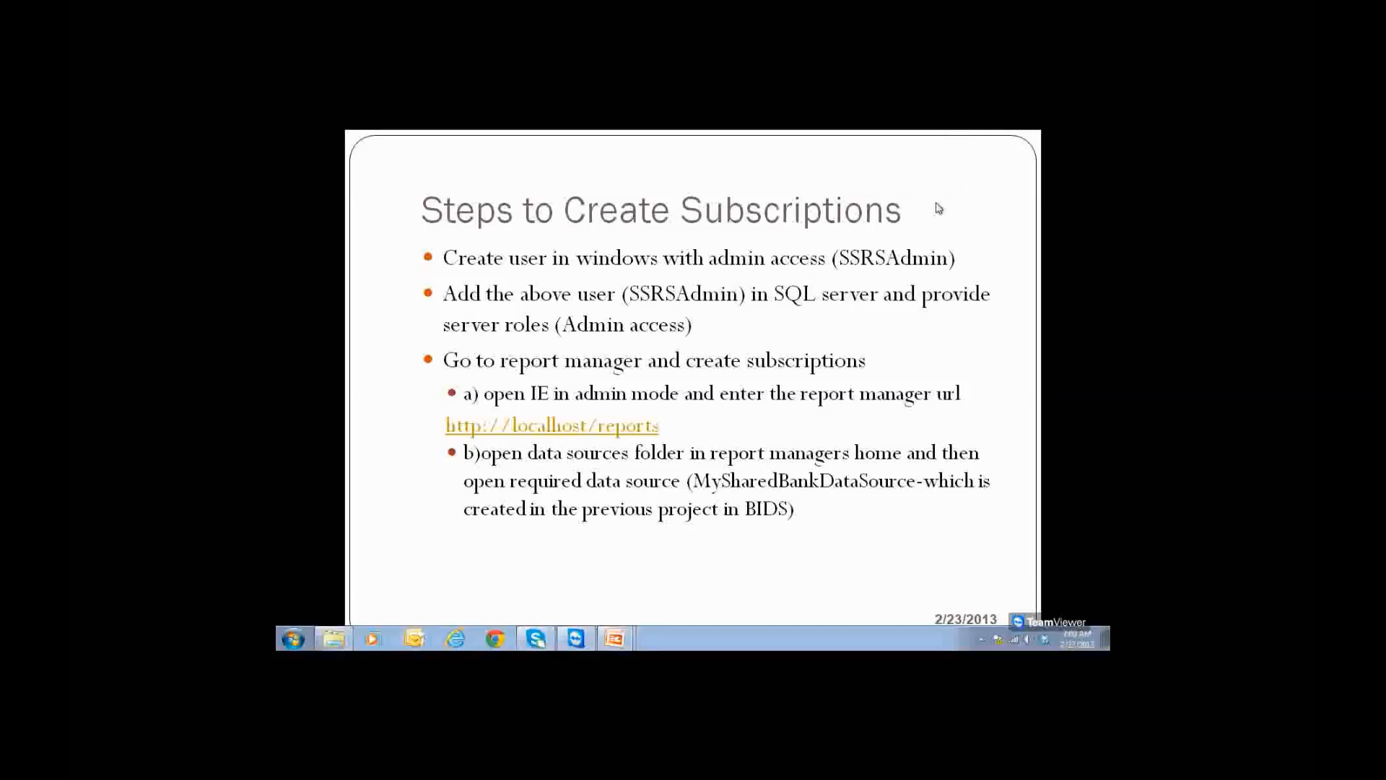
pyautogui.click(936, 208)
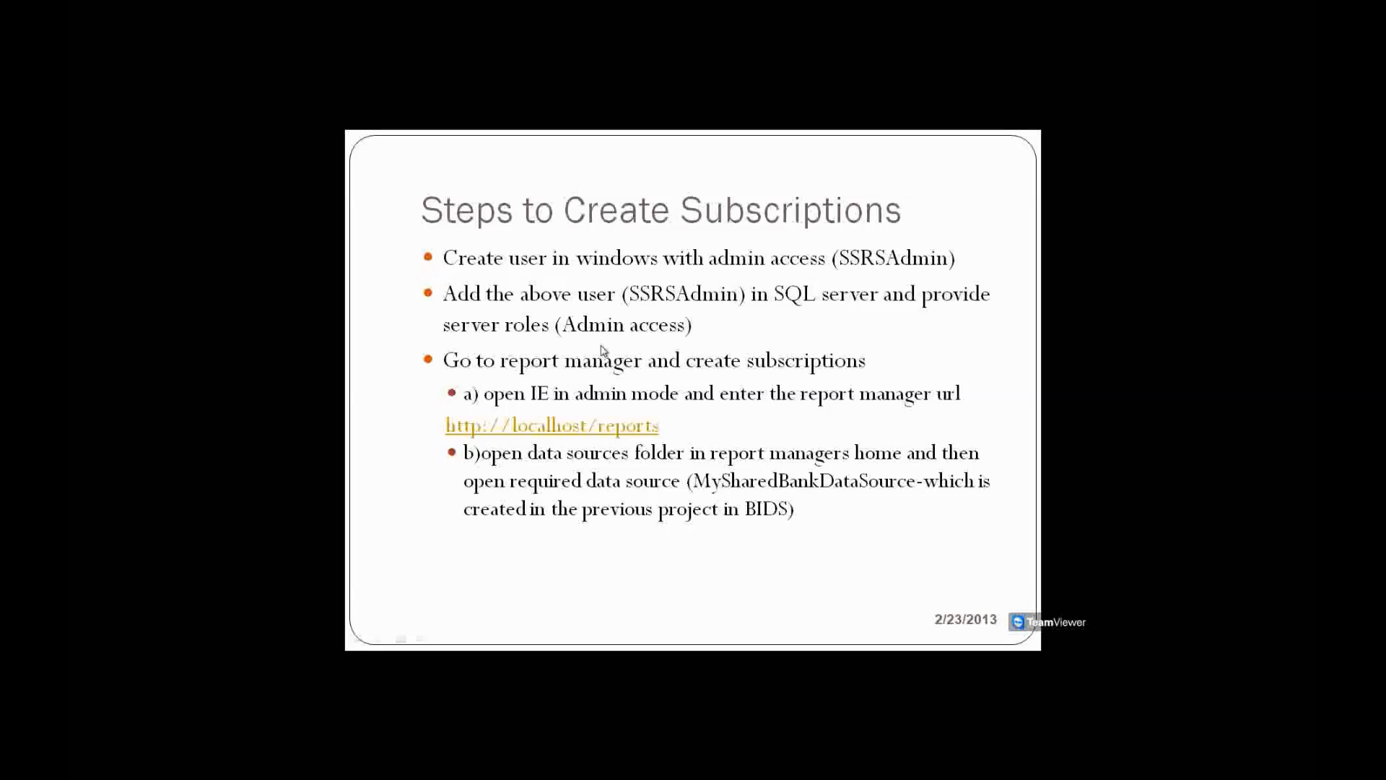
pyautogui.press('super')
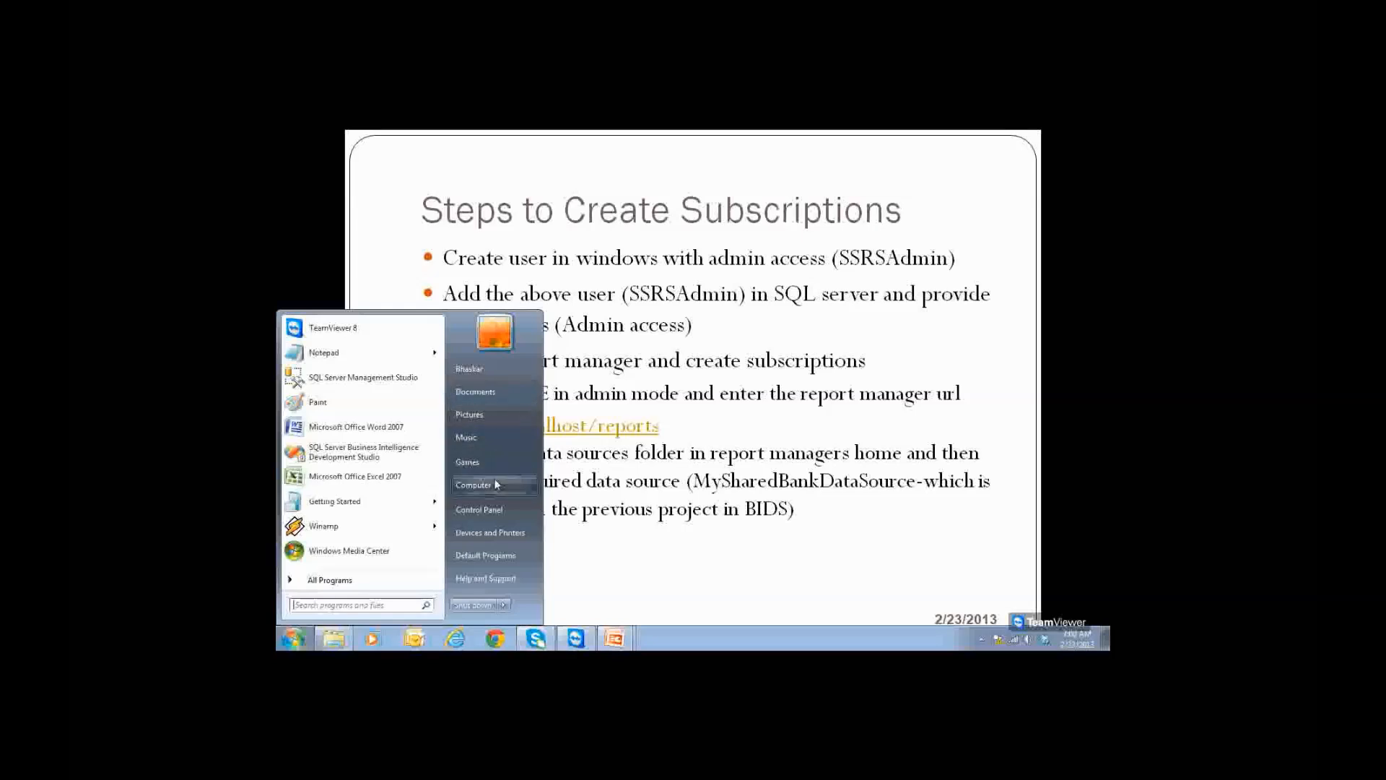
pyautogui.rightClick(496, 486)
pyautogui.press('Escape')
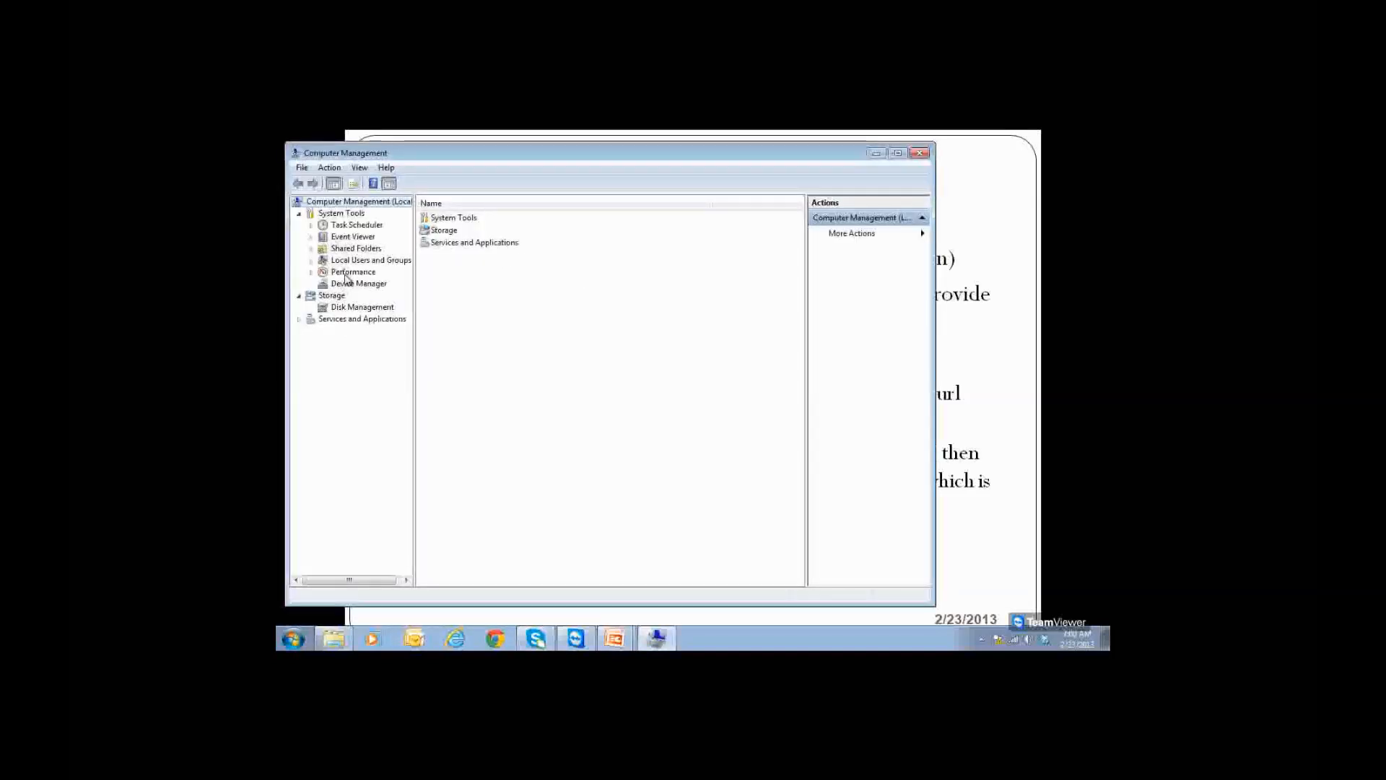
# Step: Show the local Users list with SSRSAdmin, closing the New User form without adding anyone
pyautogui.click(311, 261)
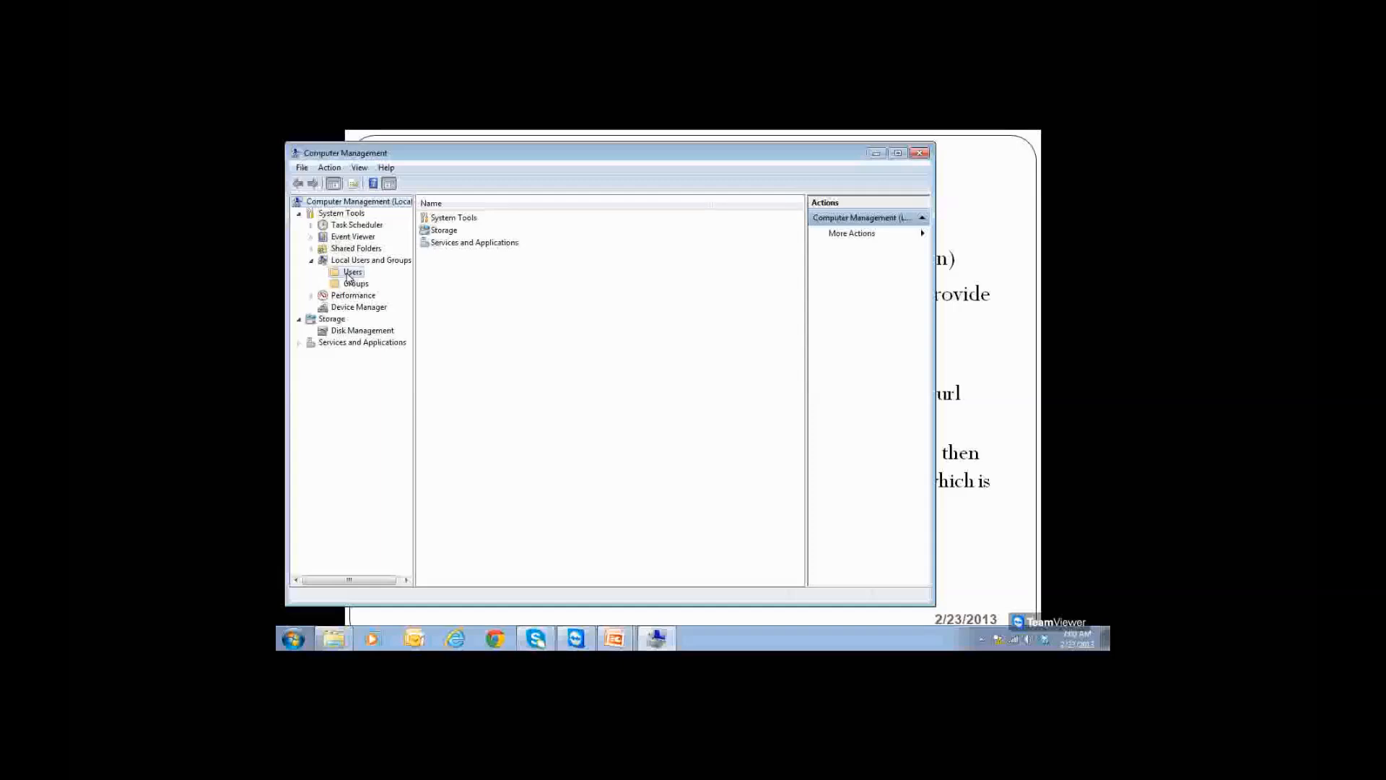
pyautogui.click(350, 273)
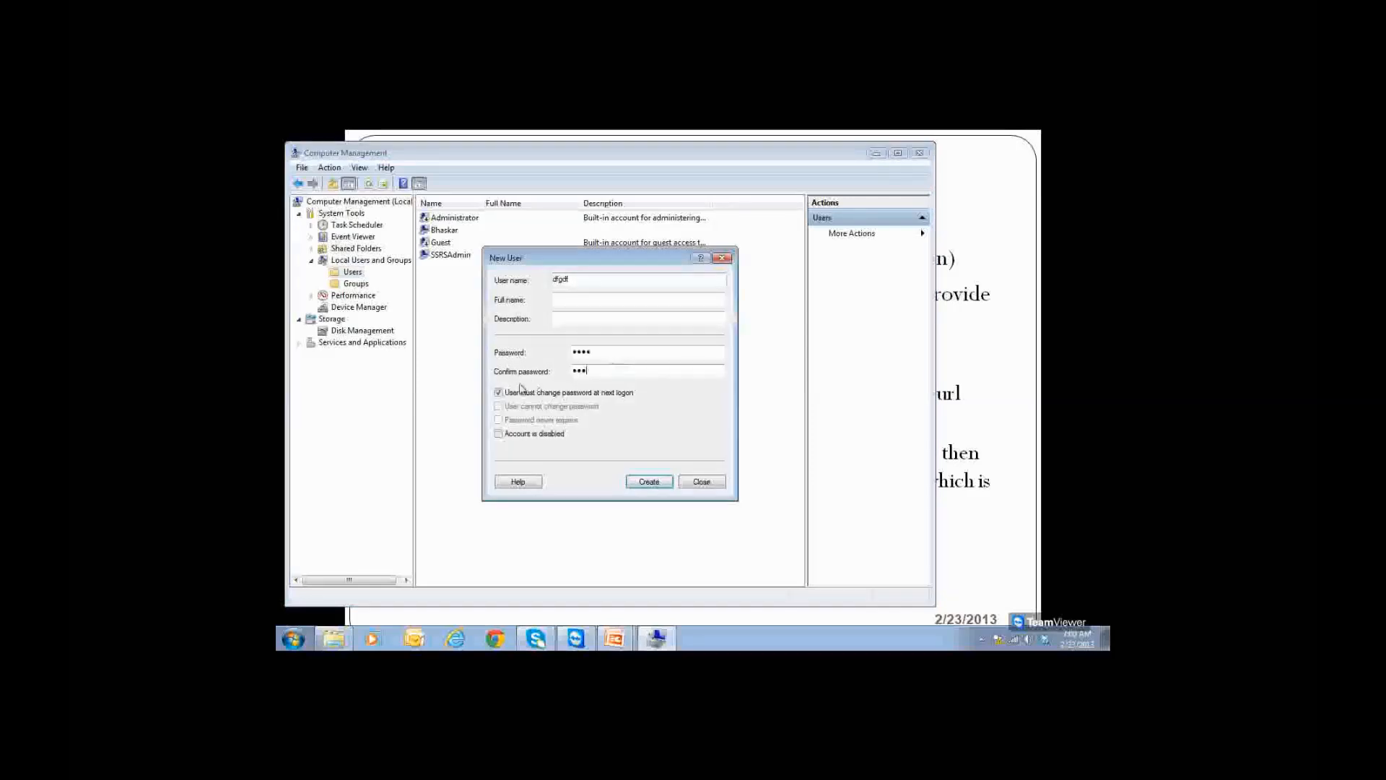
pyautogui.click(498, 392)
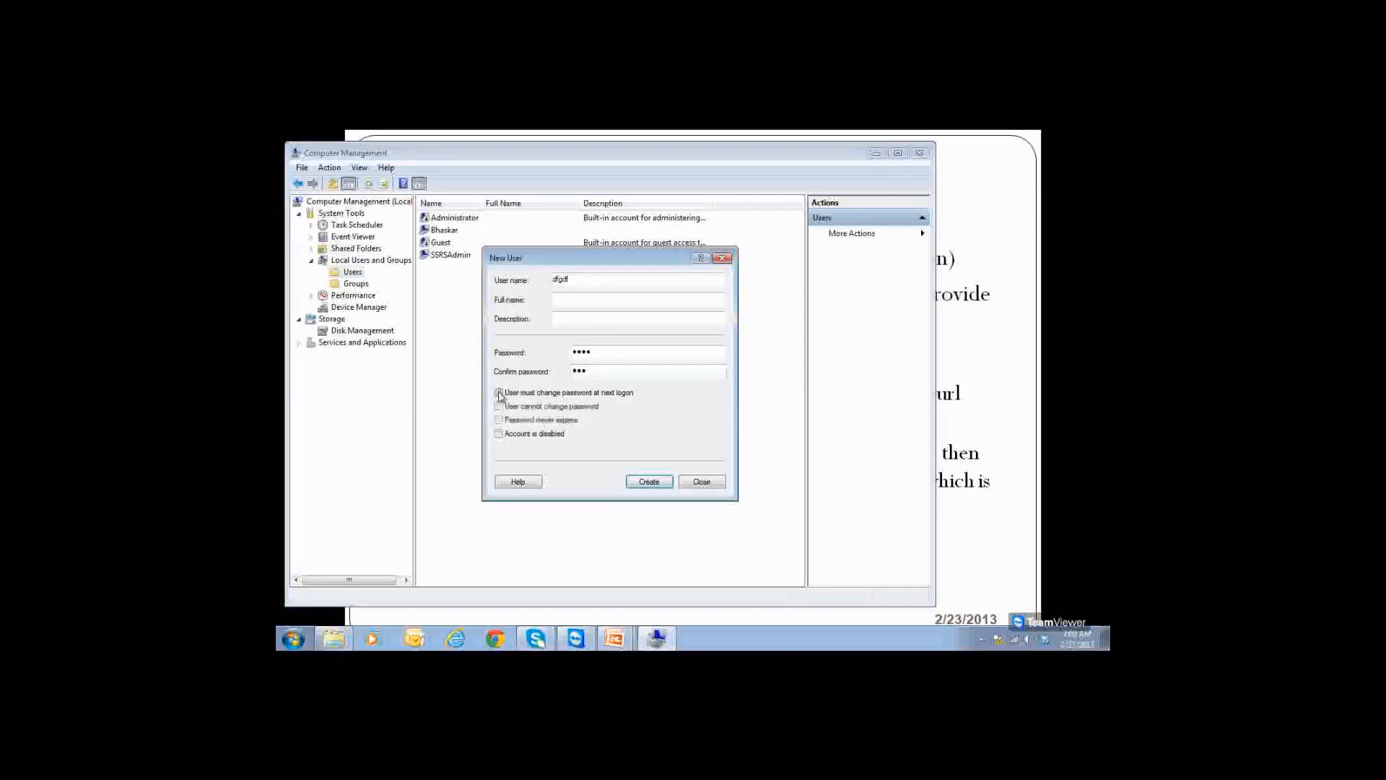
pyautogui.click(691, 484)
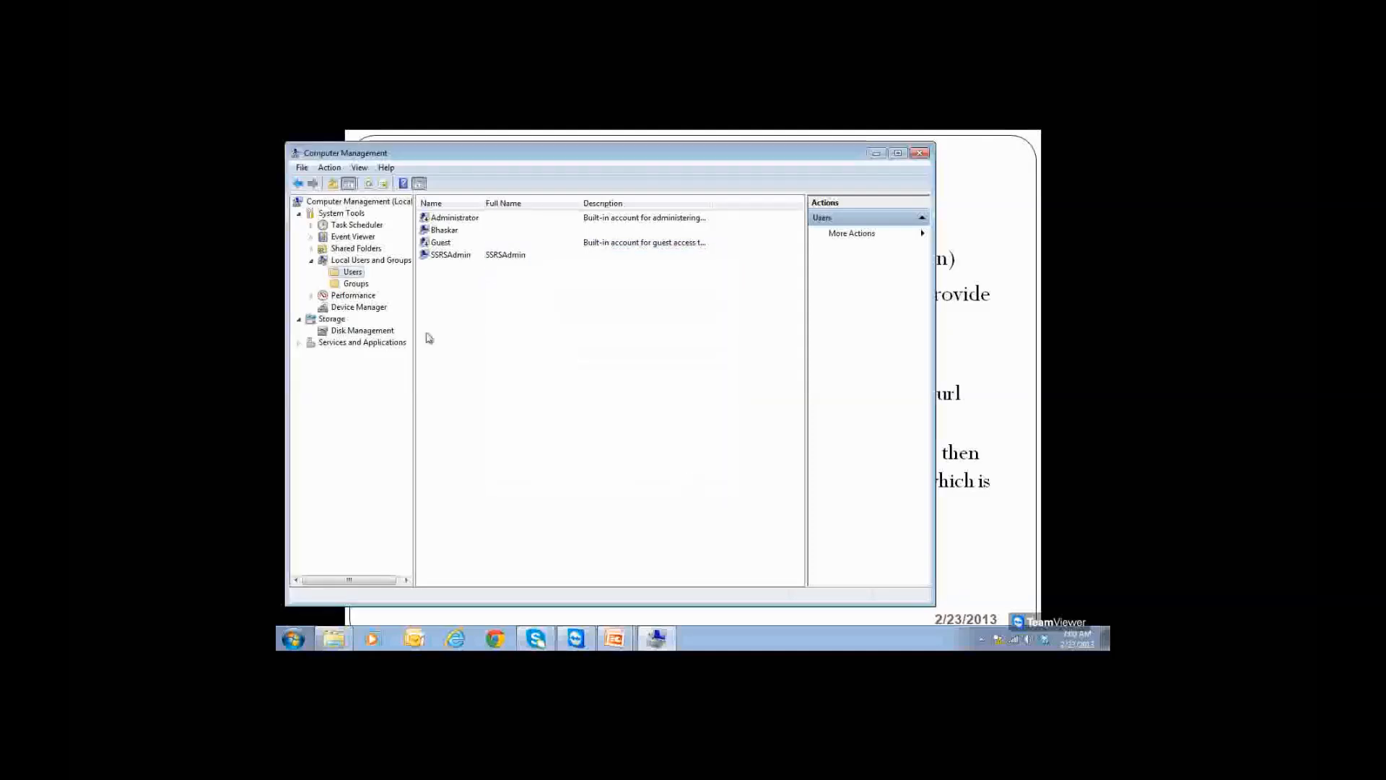
# Step: Re-add SSRSAdmin to Administrators, dismiss the 'already in the list' notice, and close Computer Management
pyautogui.click(356, 283)
pyautogui.doubleClick(455, 217)
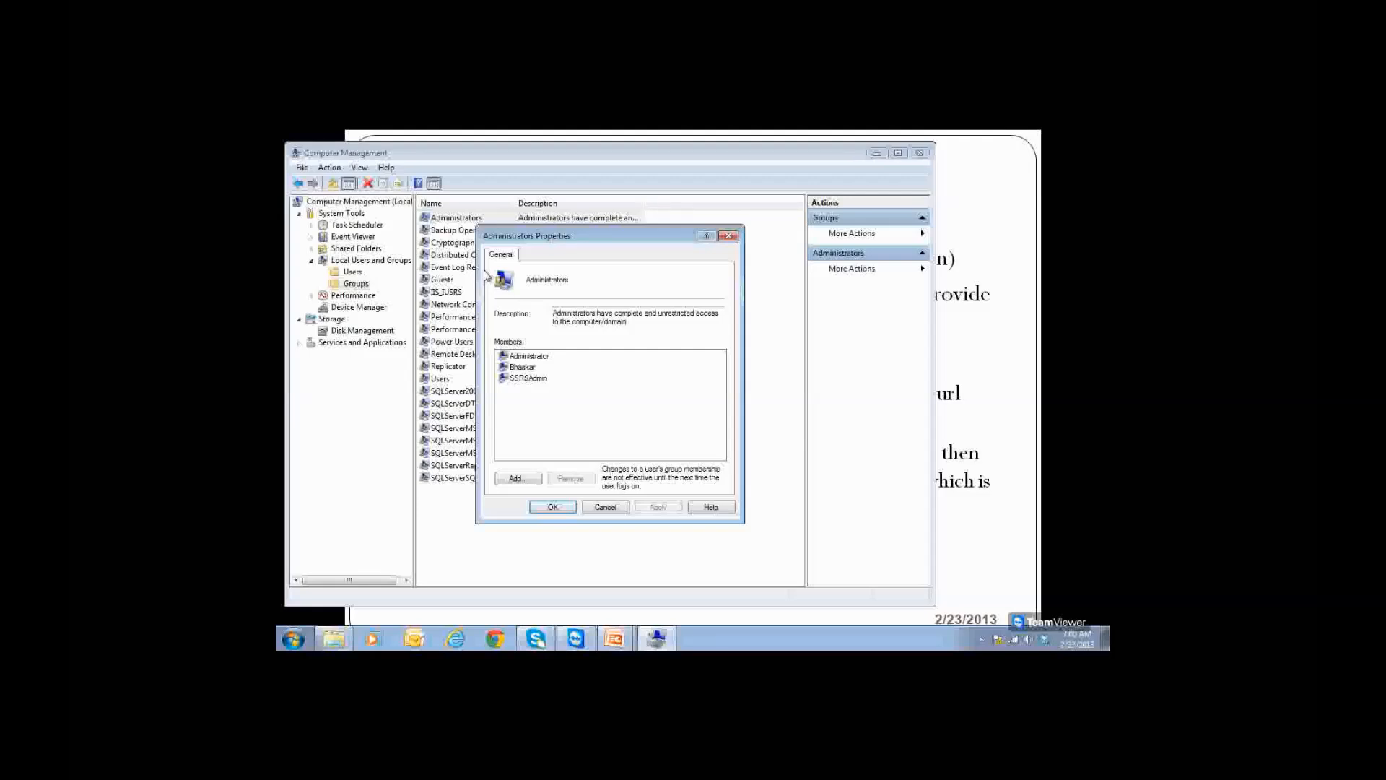
pyautogui.click(517, 479)
pyautogui.write('SSRD')
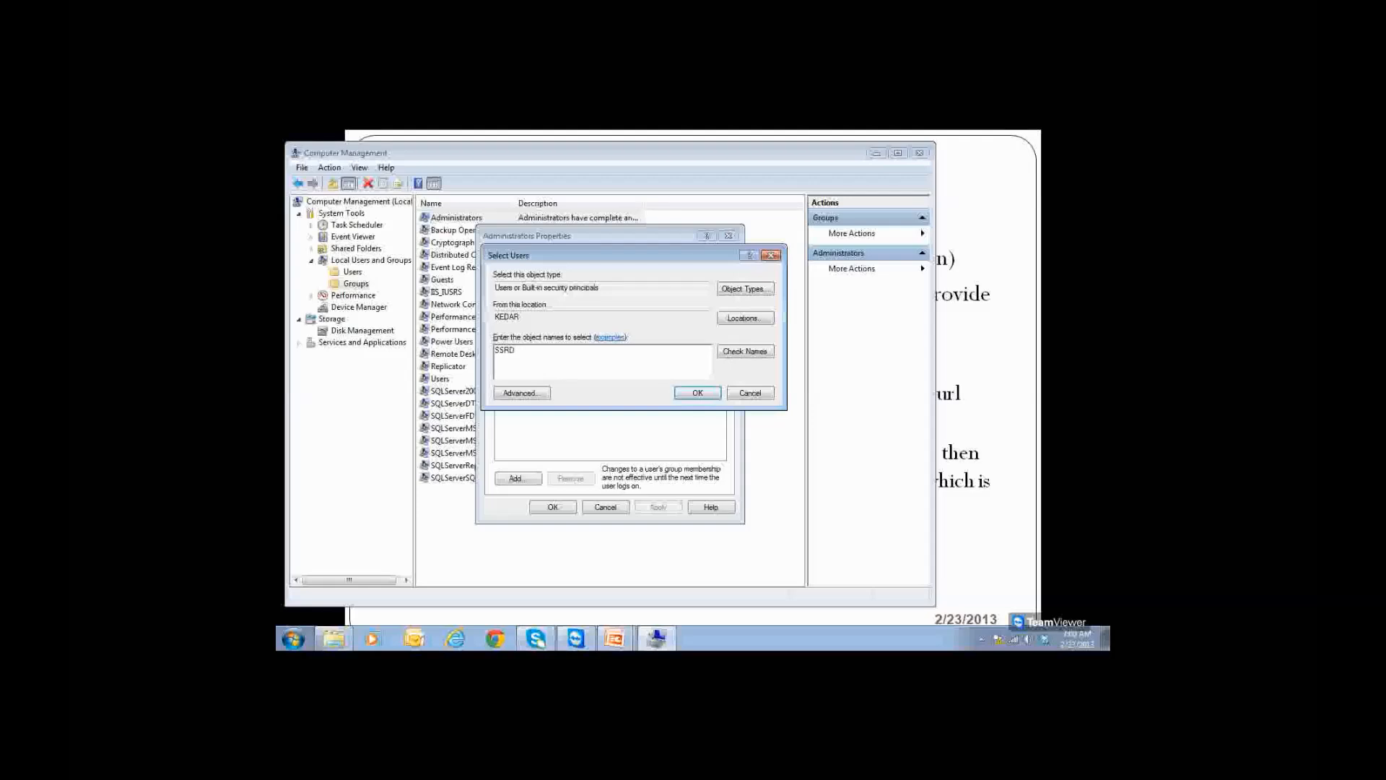
pyautogui.click(705, 392)
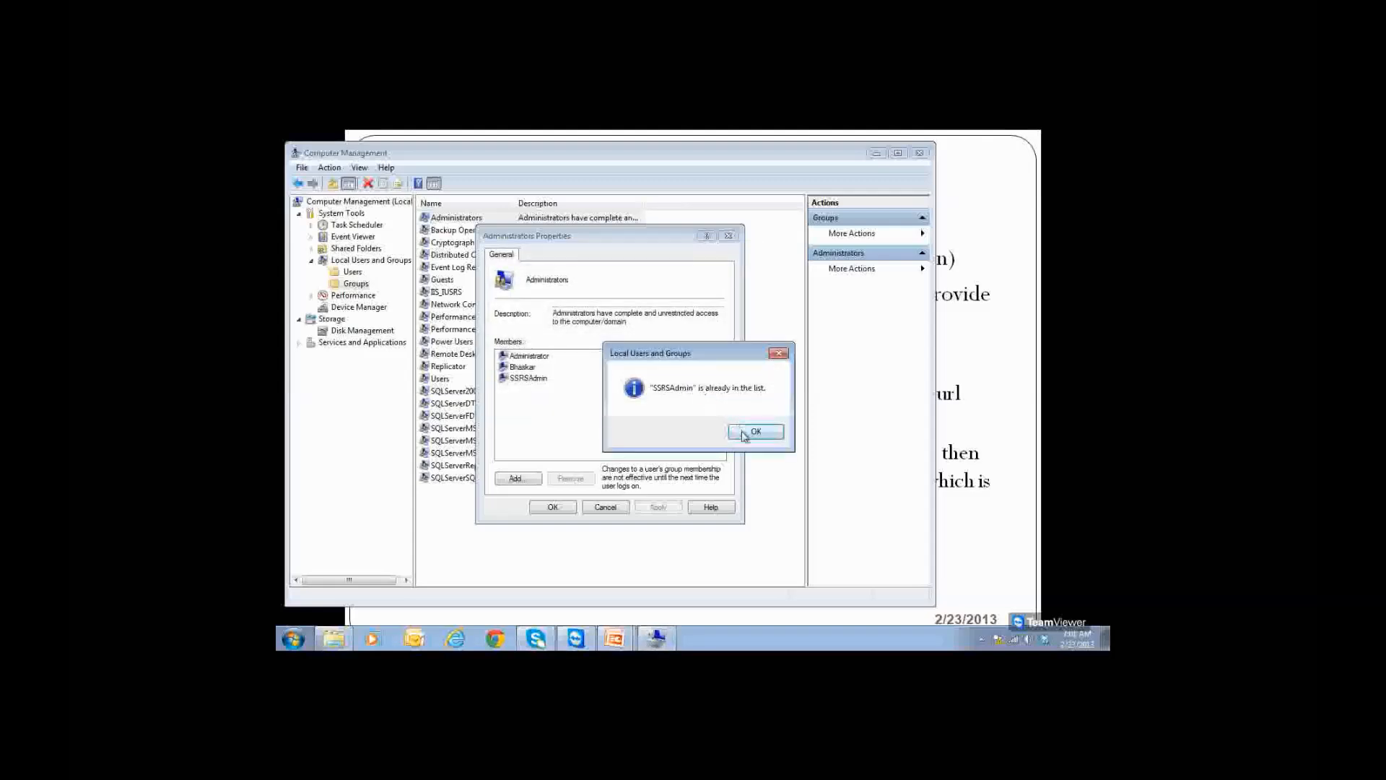
pyautogui.click(750, 432)
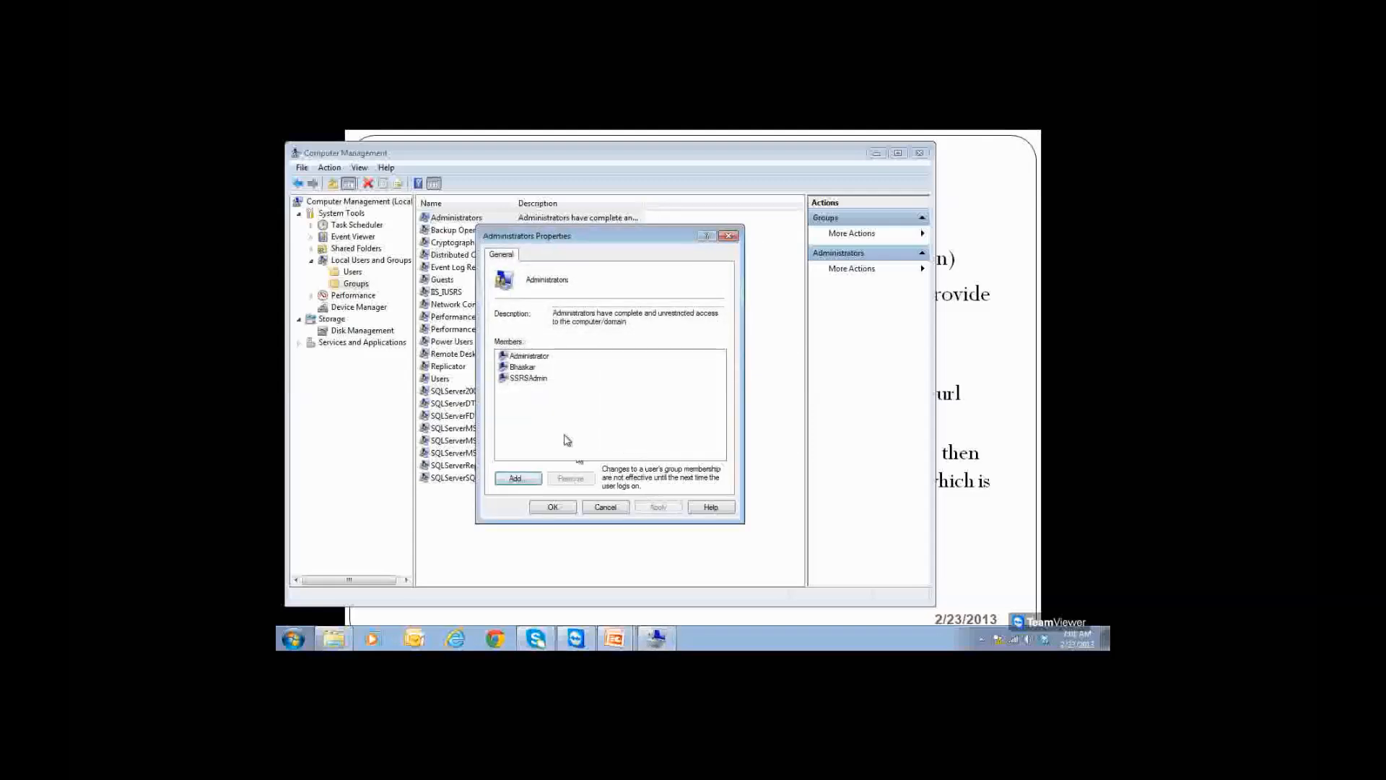
pyautogui.click(552, 507)
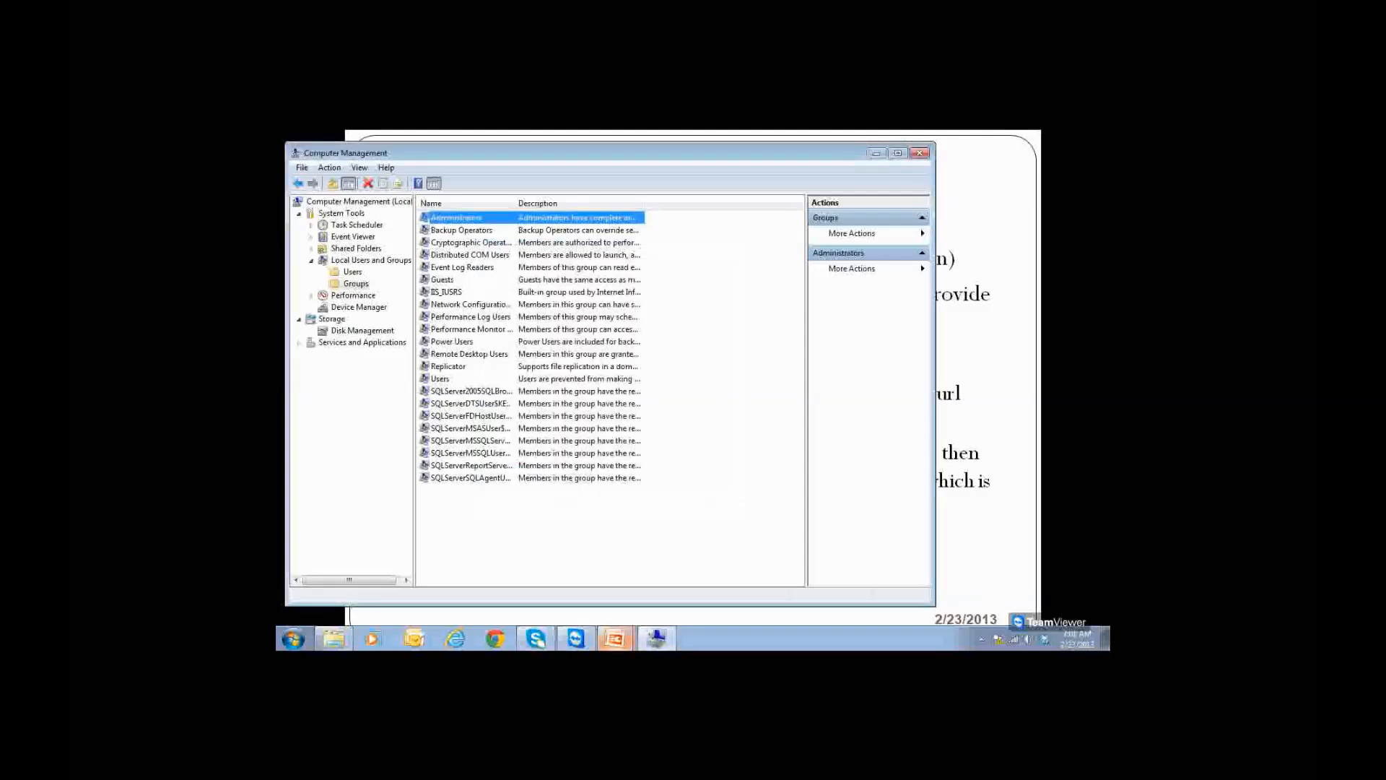
pyautogui.click(918, 154)
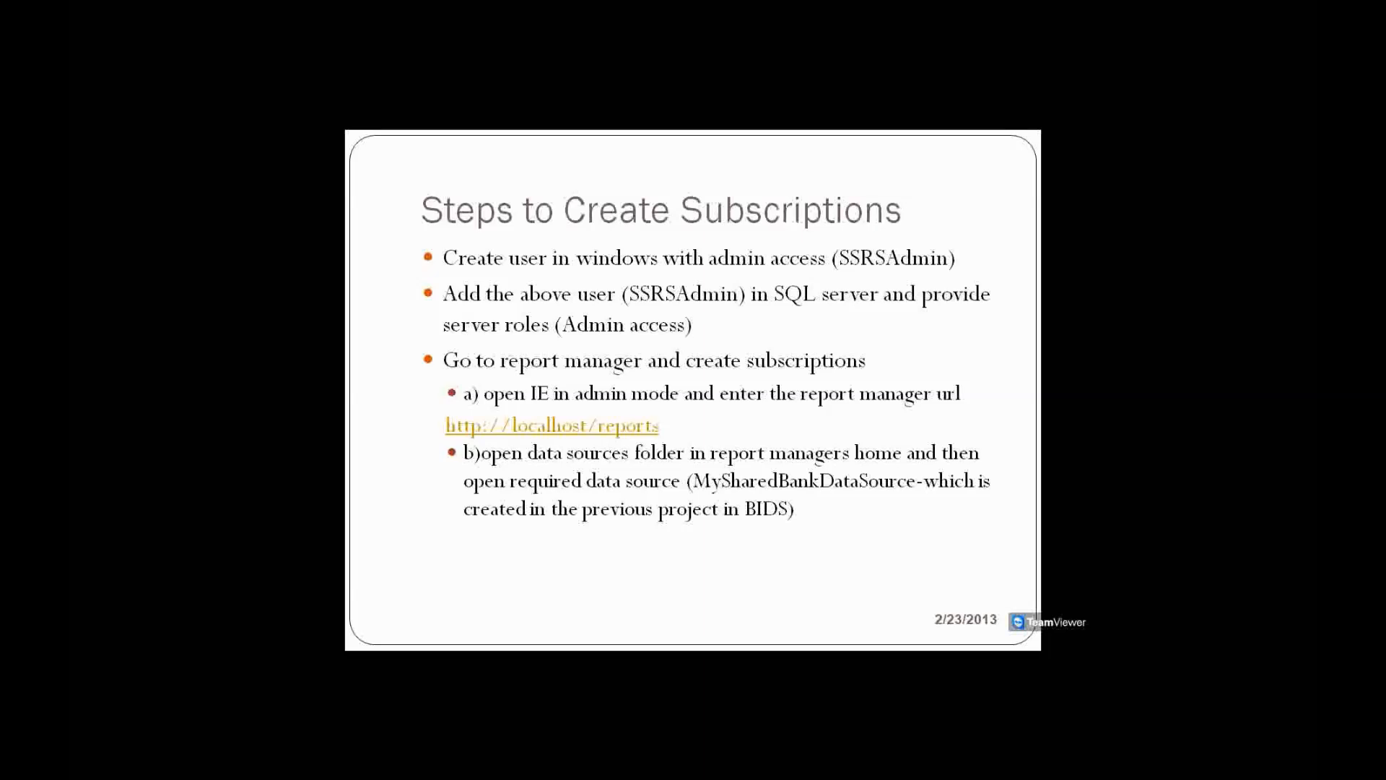
# Step: Launch SQL Server Management Studio from the Start menu
pyautogui.press('super')
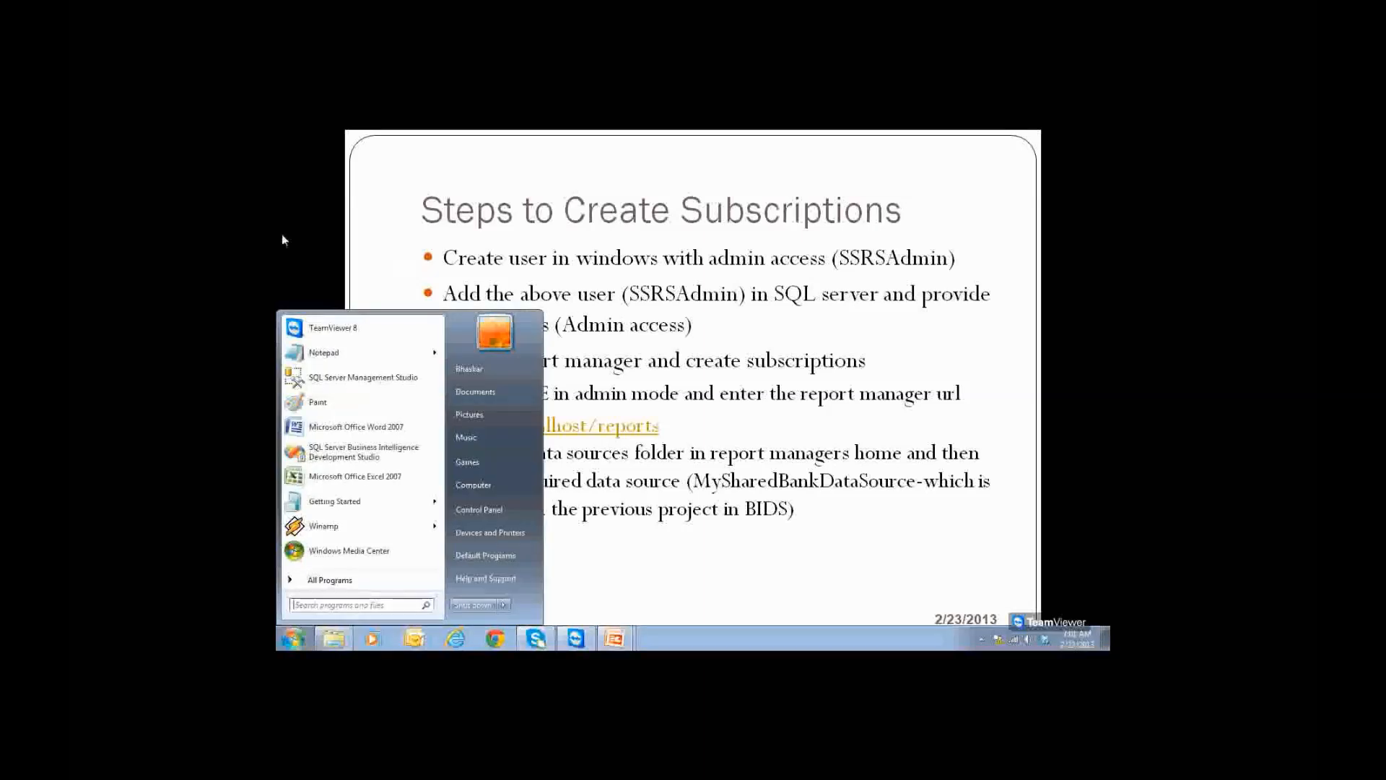
pyautogui.click(333, 380)
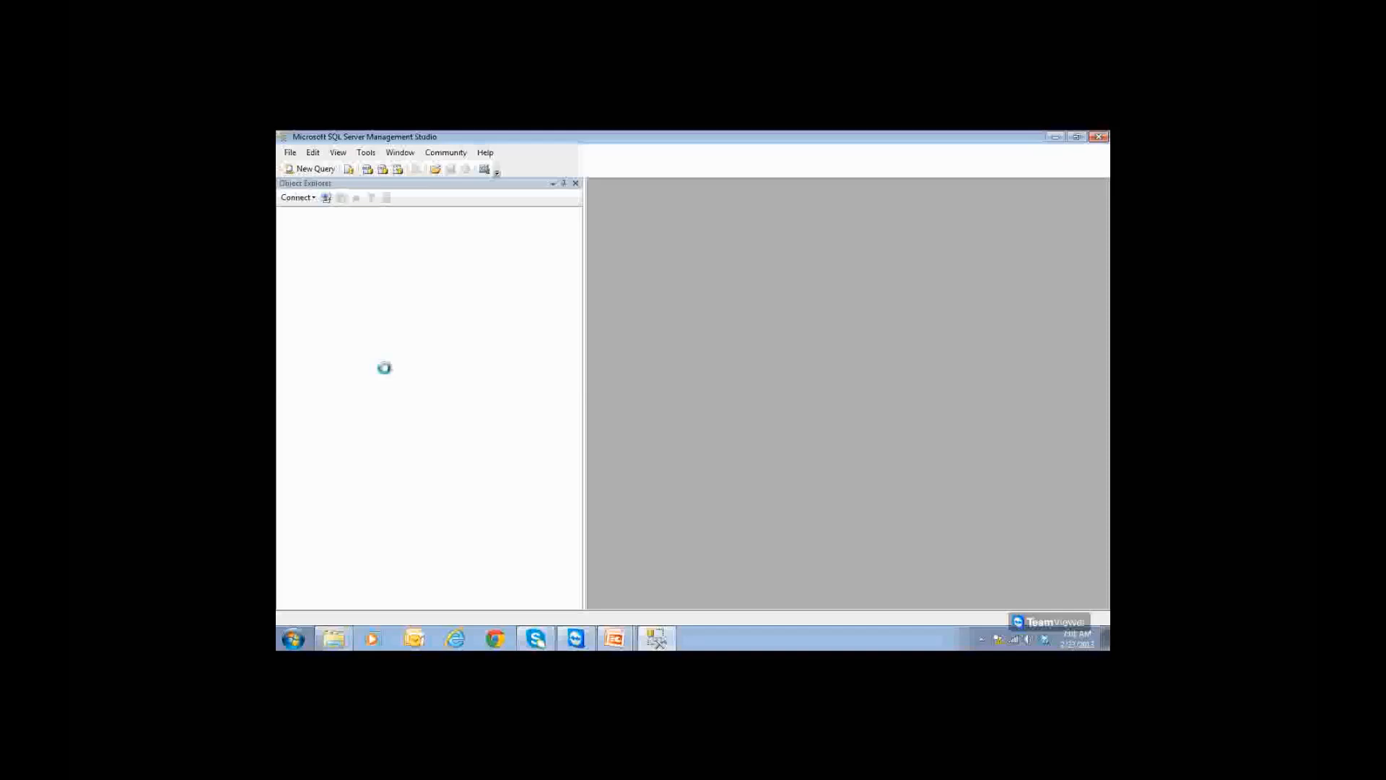
# Step: Connect to the KEDAR database engine and browse its databases, including Reportservertemp
pyautogui.click(623, 405)
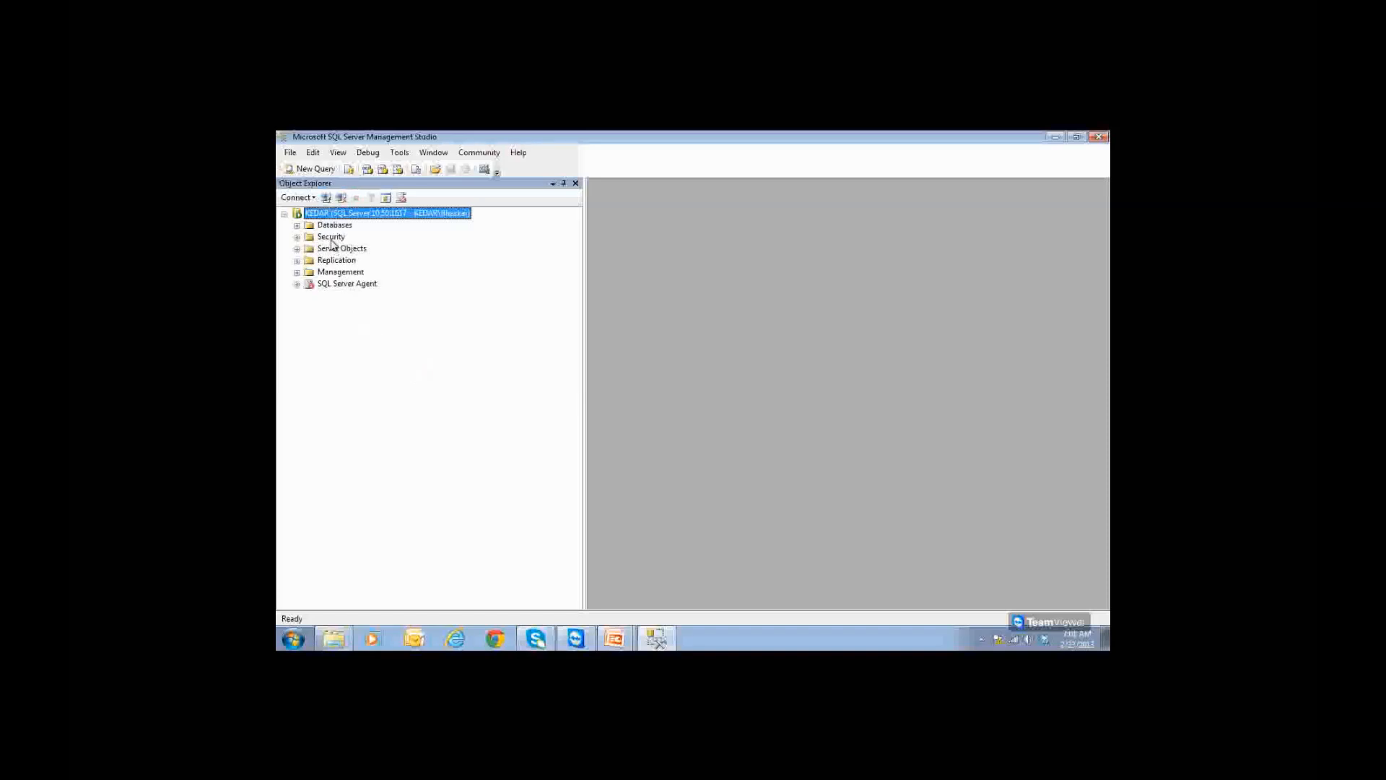
pyautogui.click(331, 238)
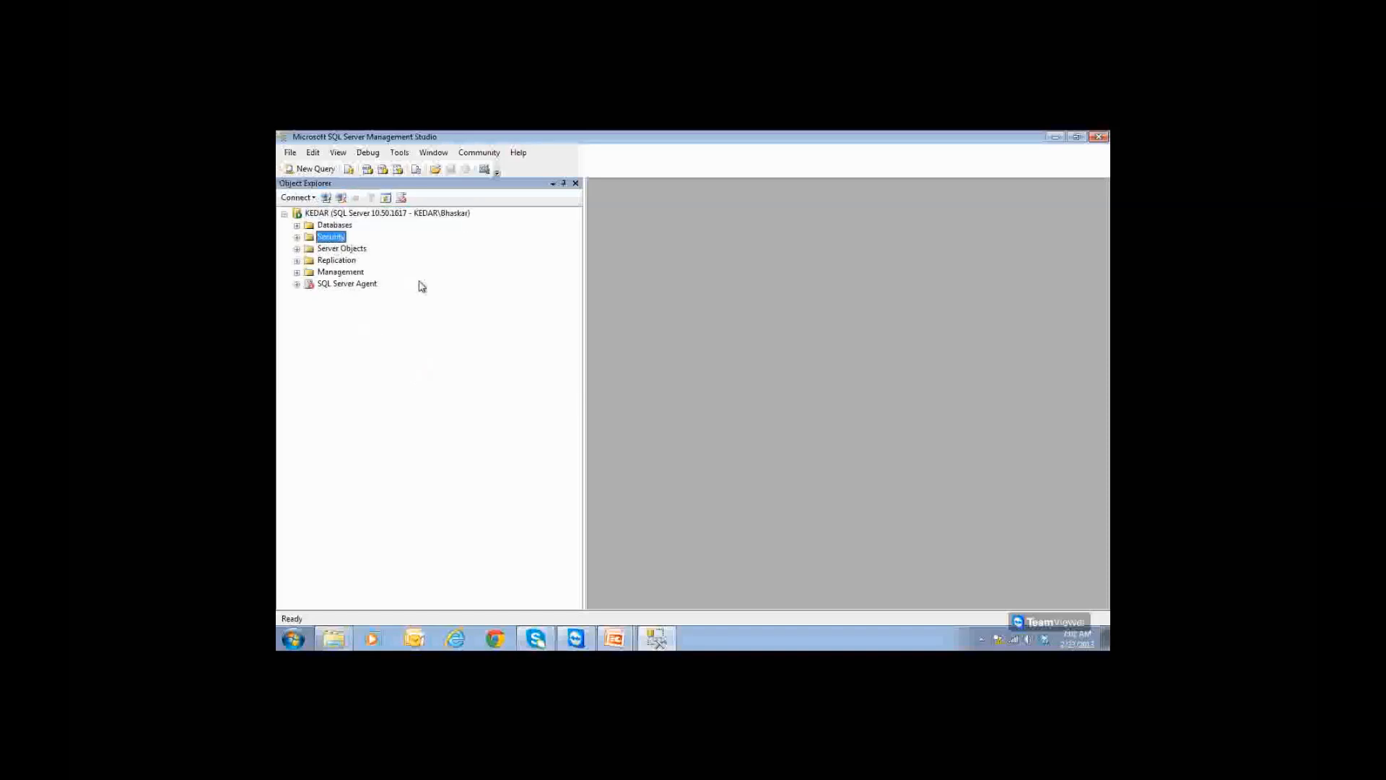
pyautogui.click(296, 225)
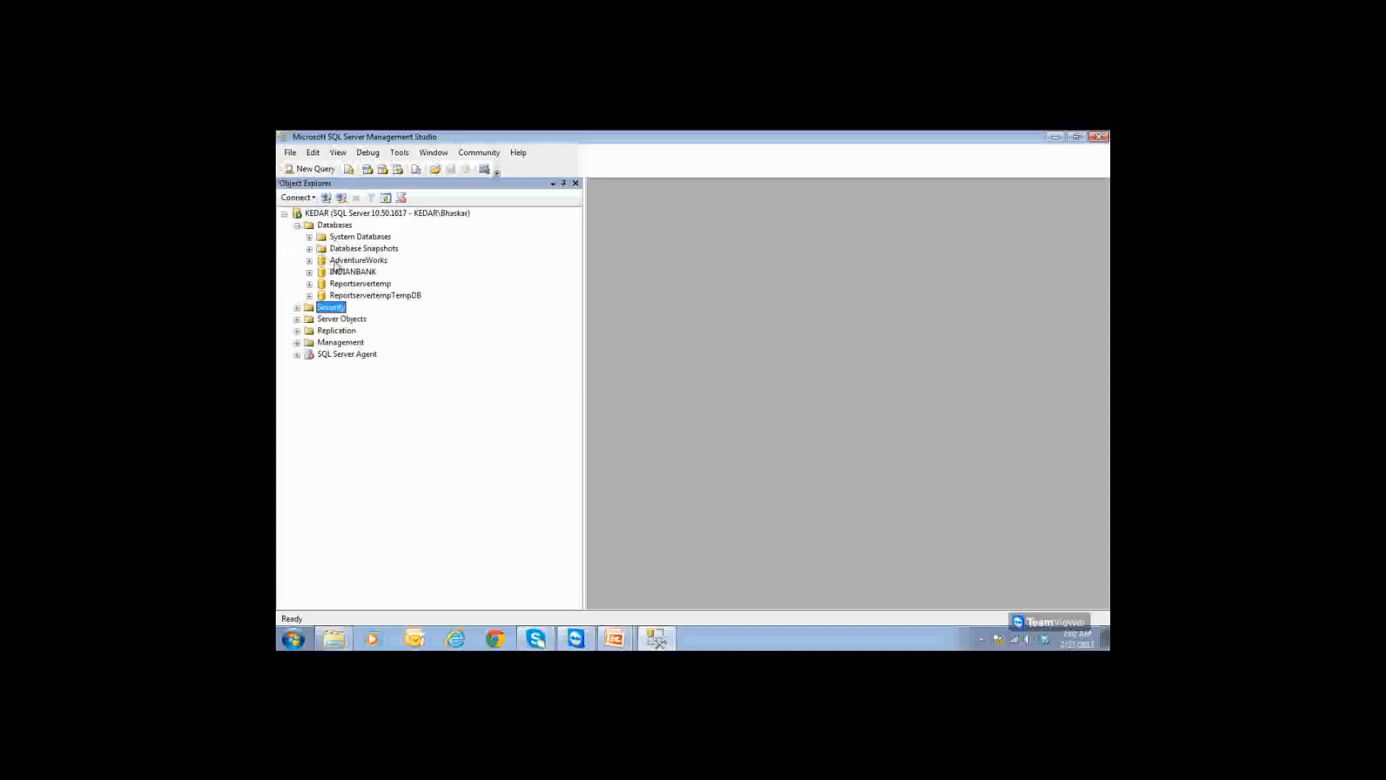
pyautogui.click(358, 284)
pyautogui.click(359, 295)
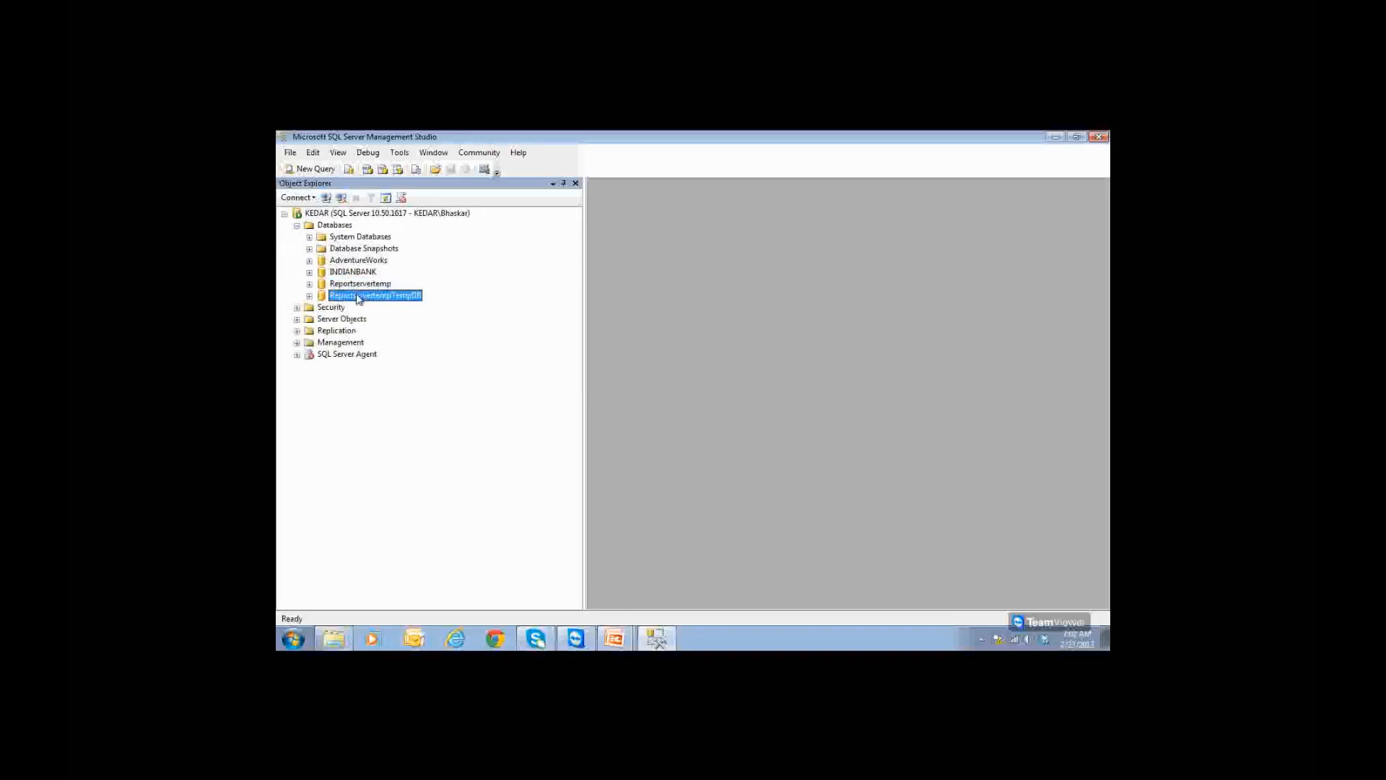
pyautogui.click(332, 307)
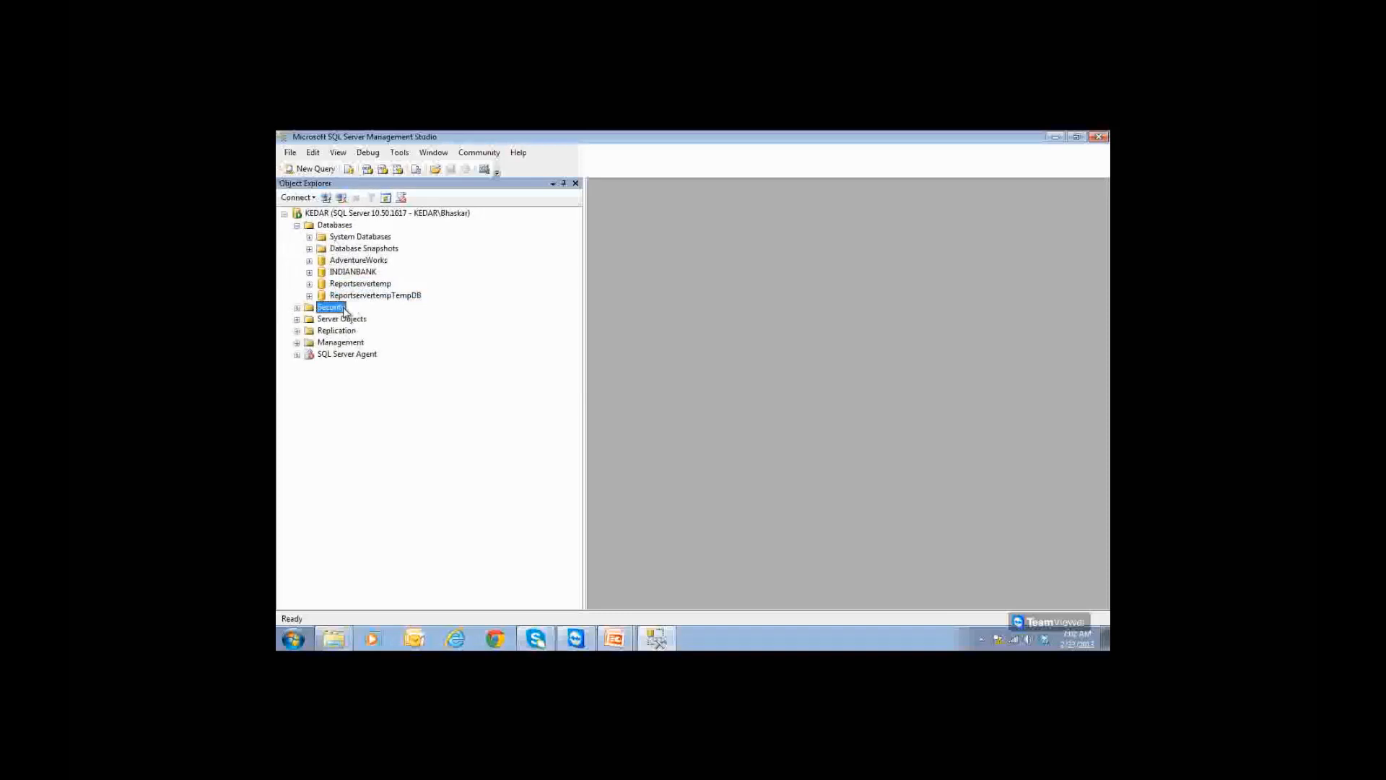
# Step: Expand Security > Logins and step through each existing login
pyautogui.click(296, 307)
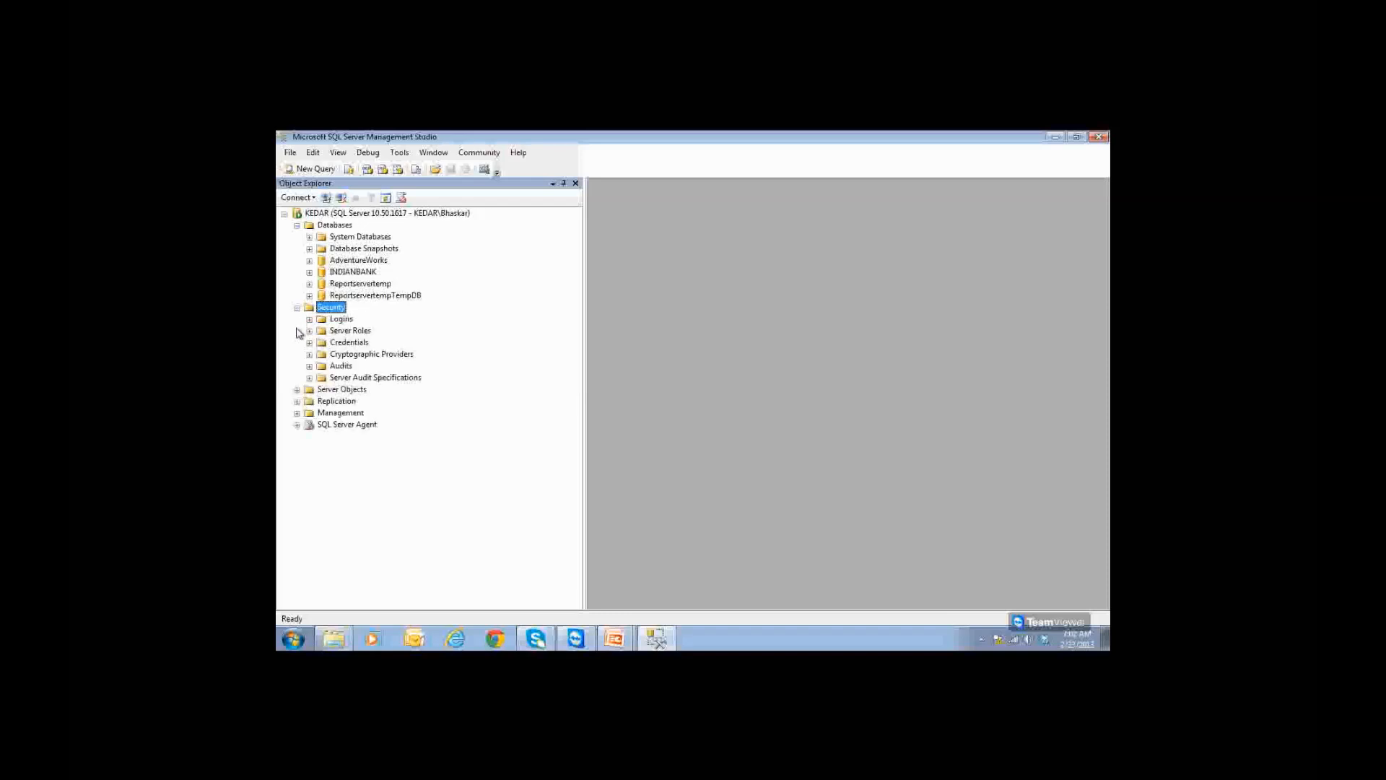
pyautogui.click(336, 319)
pyautogui.click(308, 319)
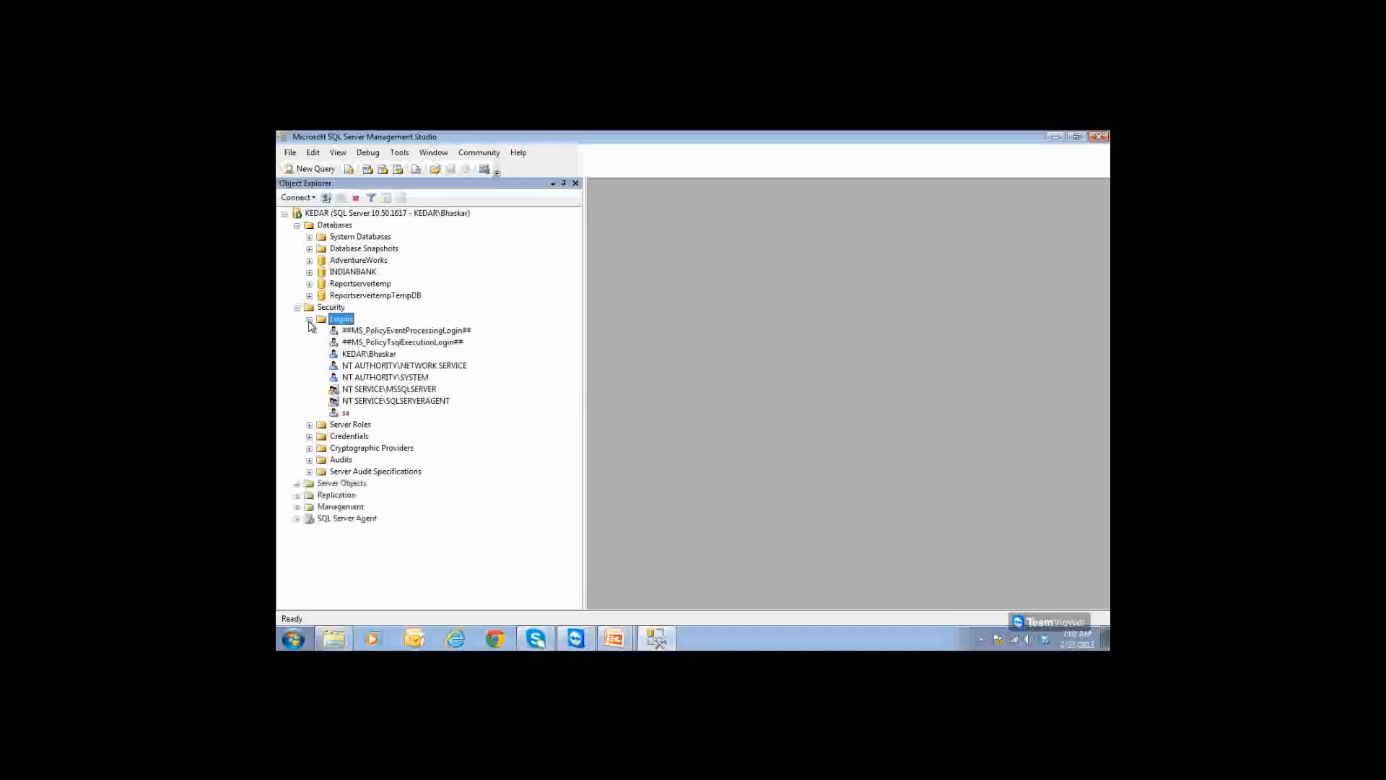
pyautogui.click(369, 354)
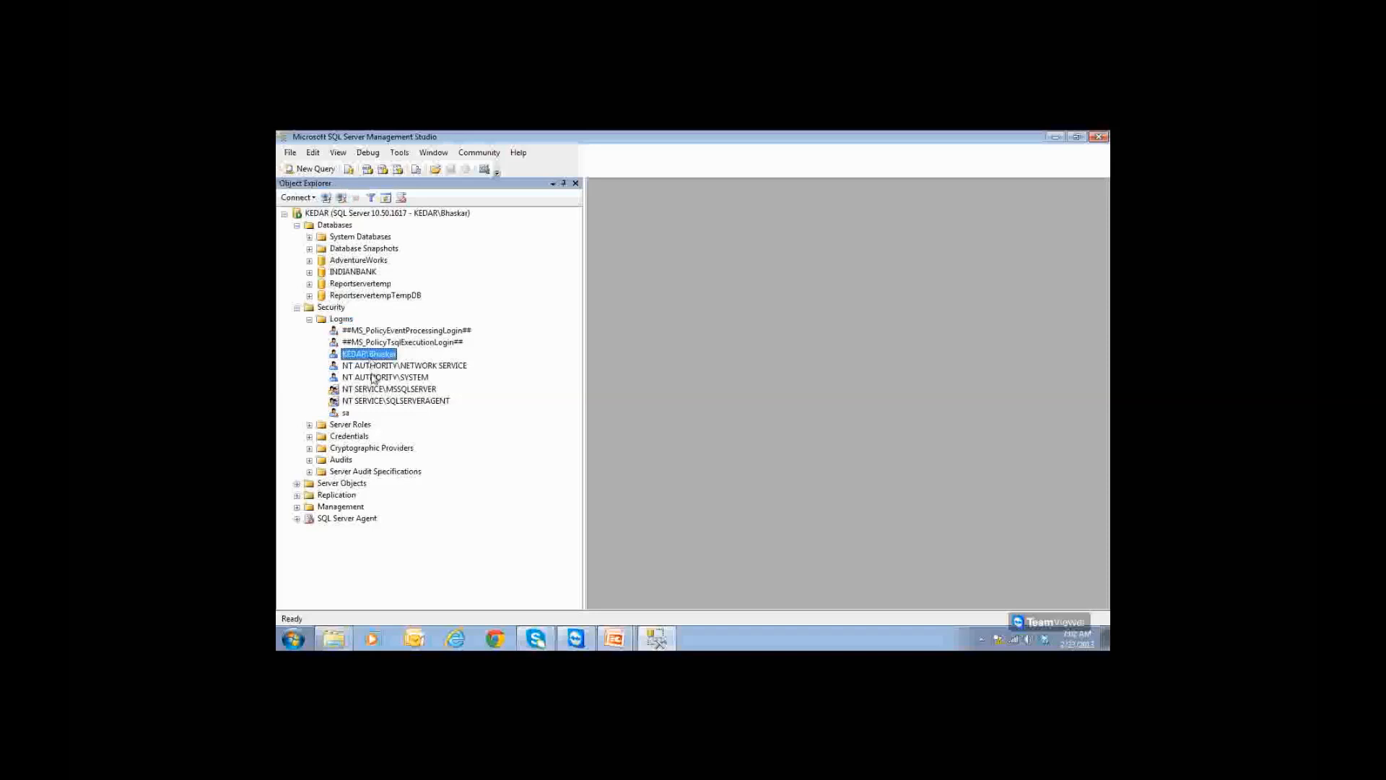
pyautogui.click(372, 365)
pyautogui.click(373, 377)
pyautogui.click(372, 401)
pyautogui.click(371, 377)
pyautogui.click(369, 366)
pyautogui.click(366, 354)
pyautogui.rightClick(344, 320)
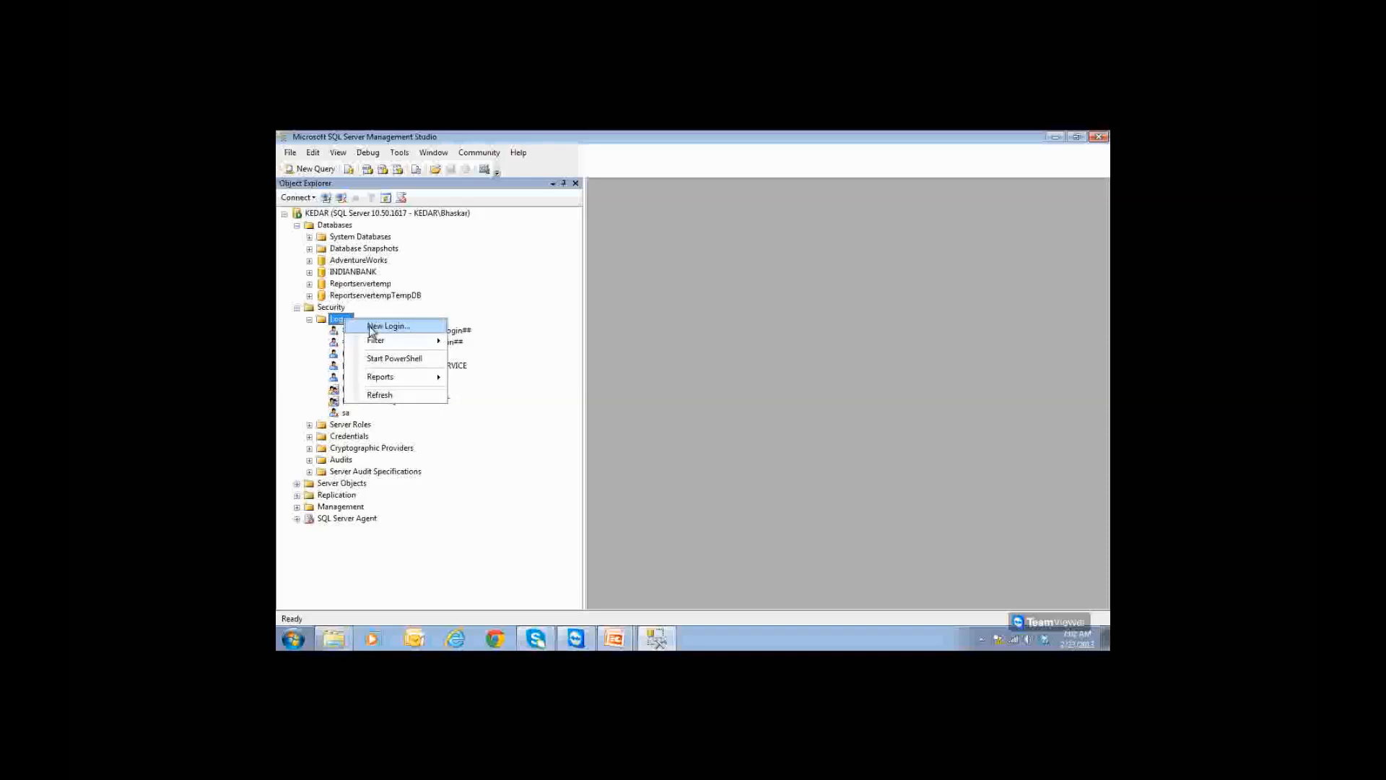
pyautogui.click(372, 328)
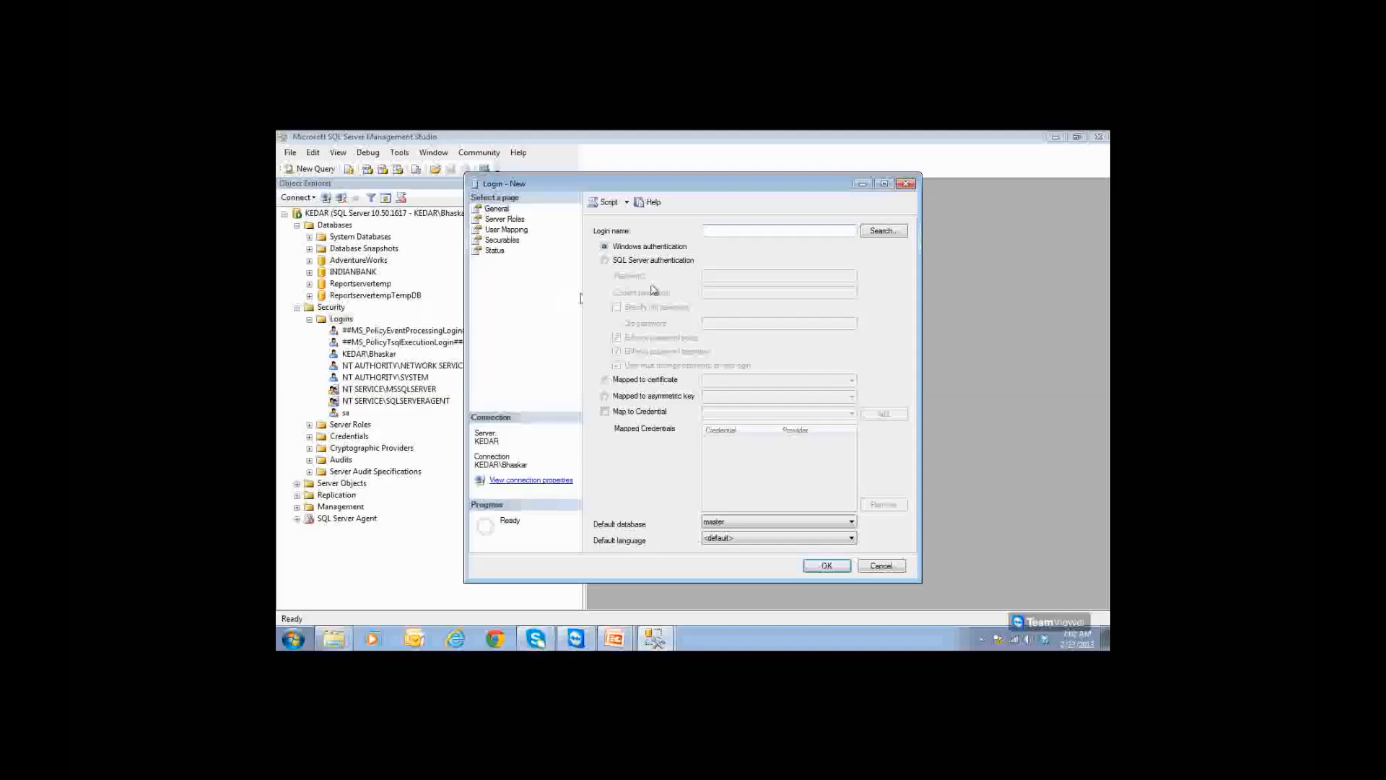
pyautogui.click(882, 232)
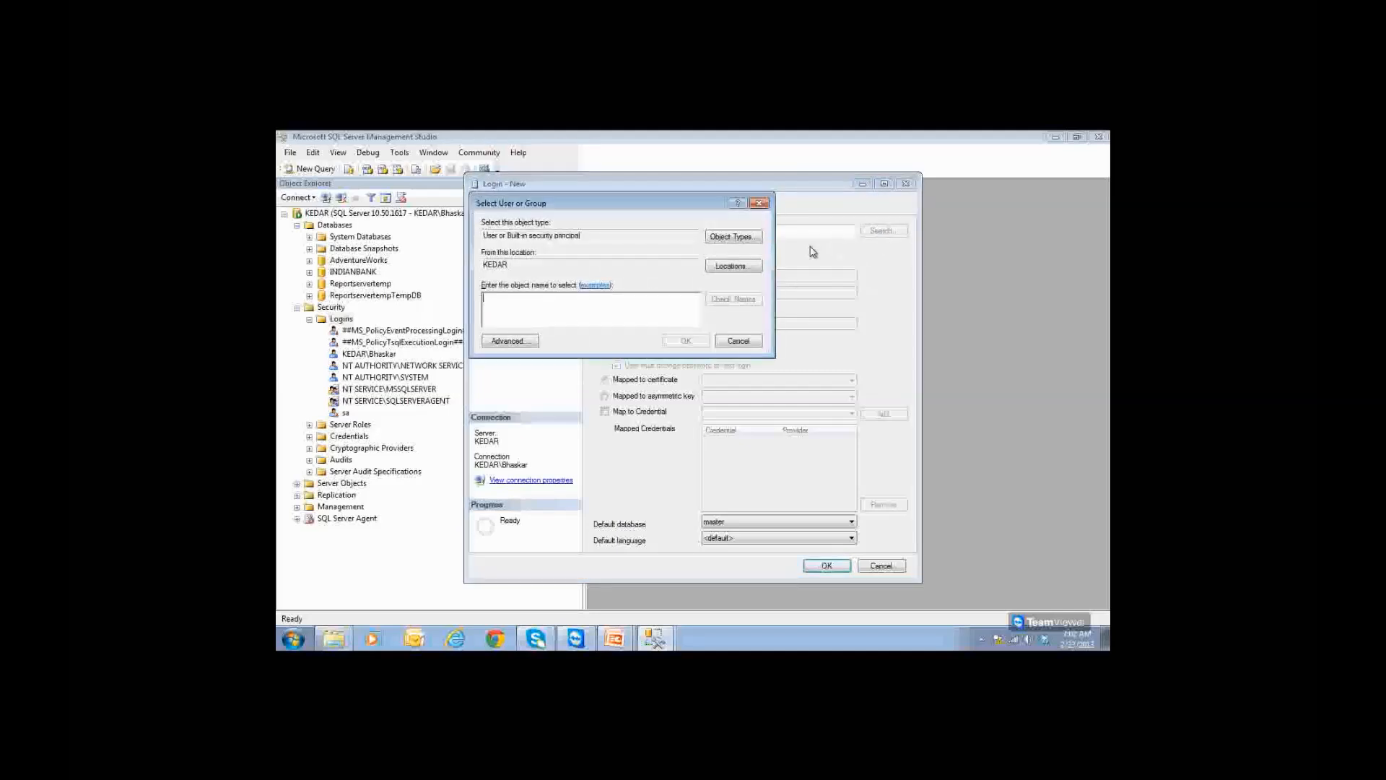
pyautogui.write('SSRS')
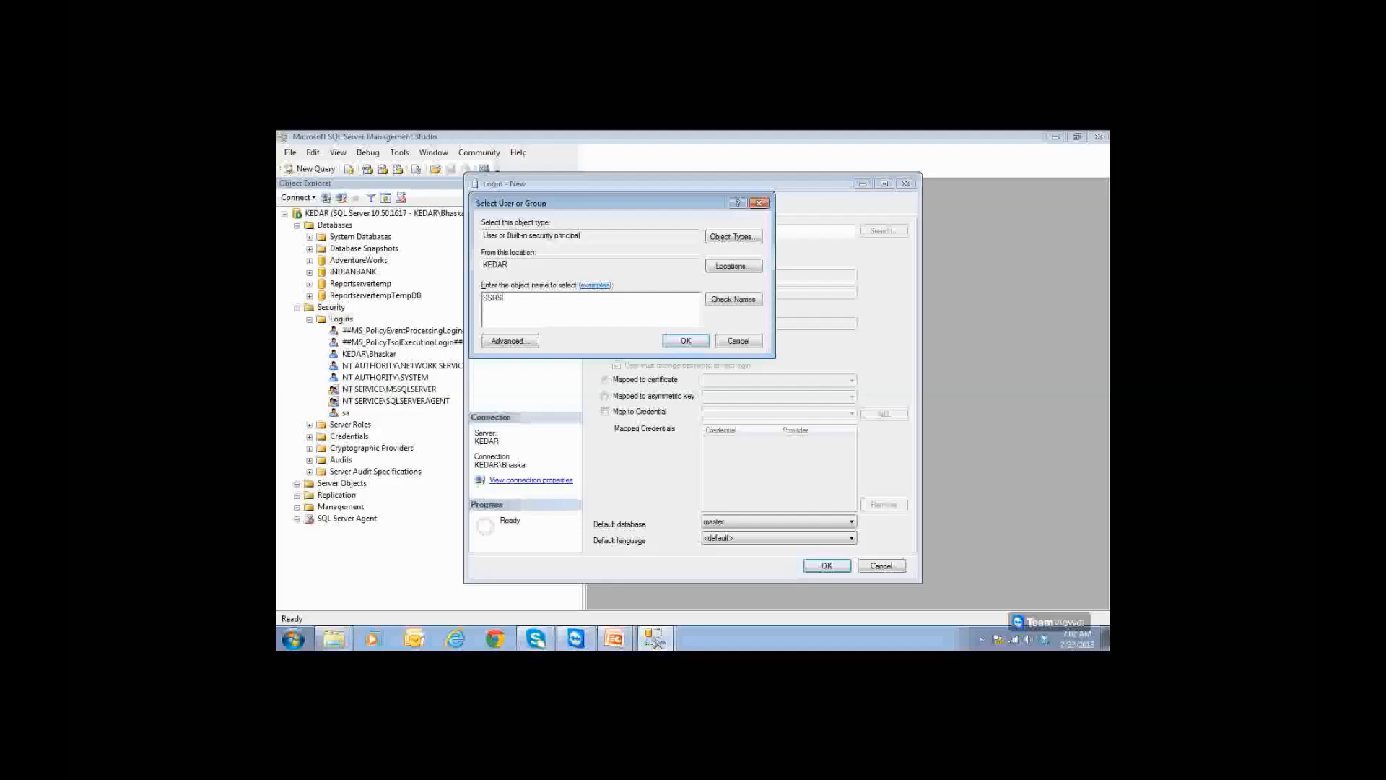
pyautogui.write('Admin')
pyautogui.click(750, 307)
pyautogui.click(702, 341)
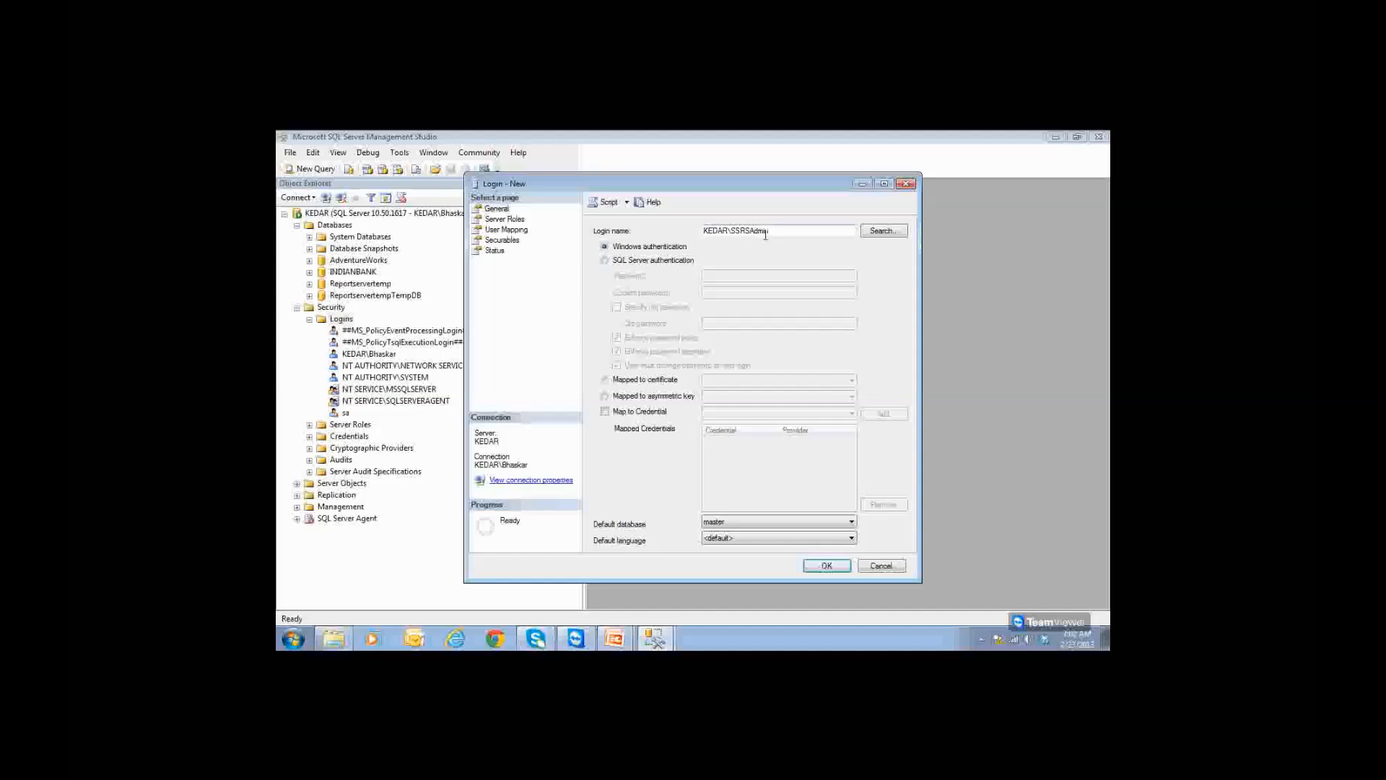
pyautogui.moveTo(765, 232); pyautogui.dragTo(703, 232)
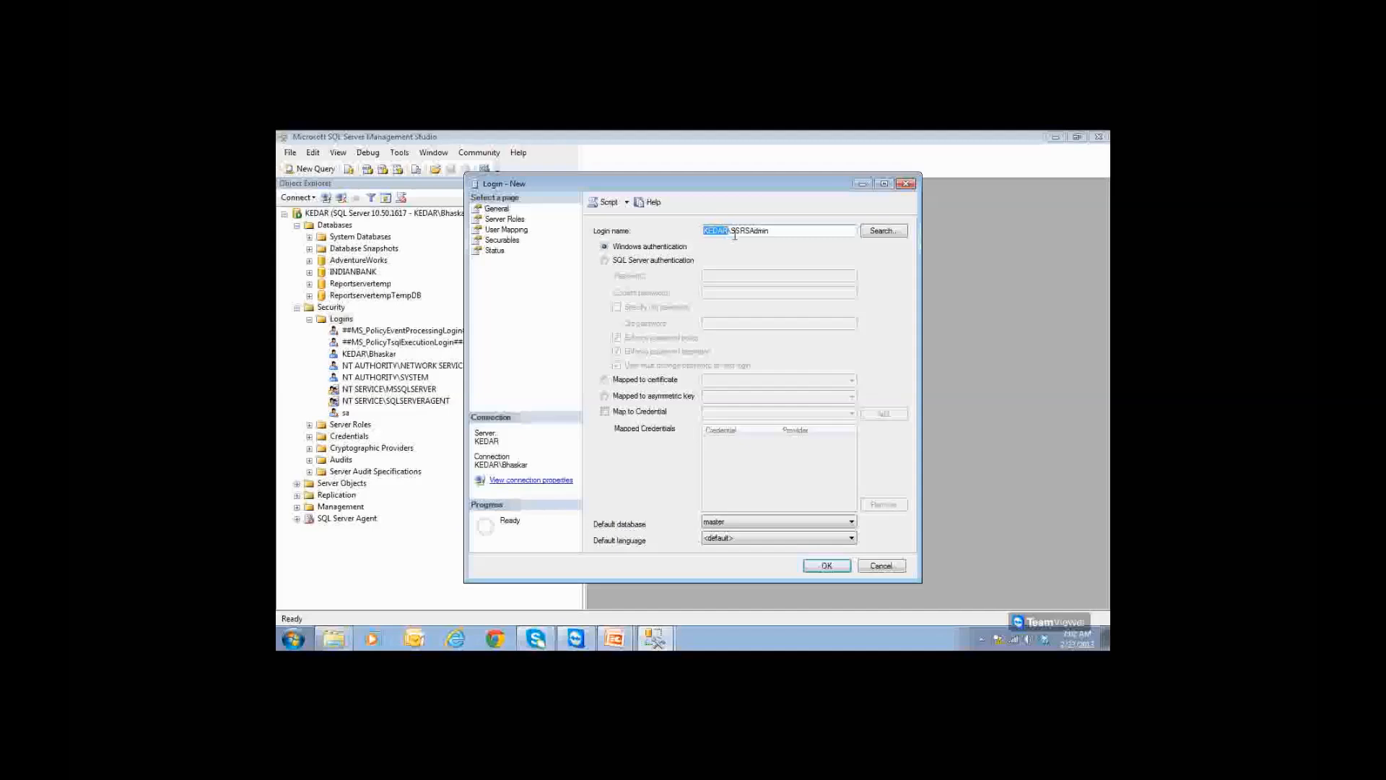
pyautogui.moveTo(732, 231); pyautogui.dragTo(855, 233)
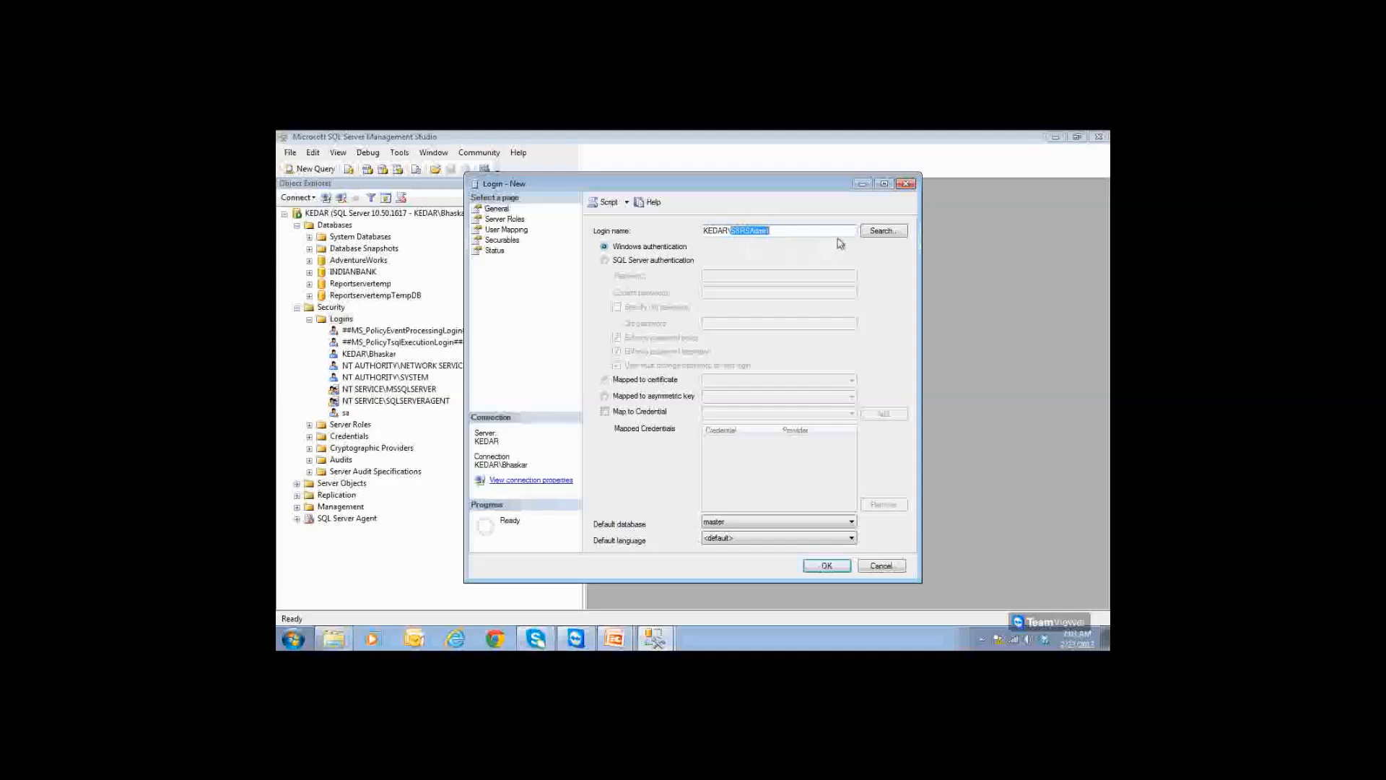
pyautogui.click(880, 566)
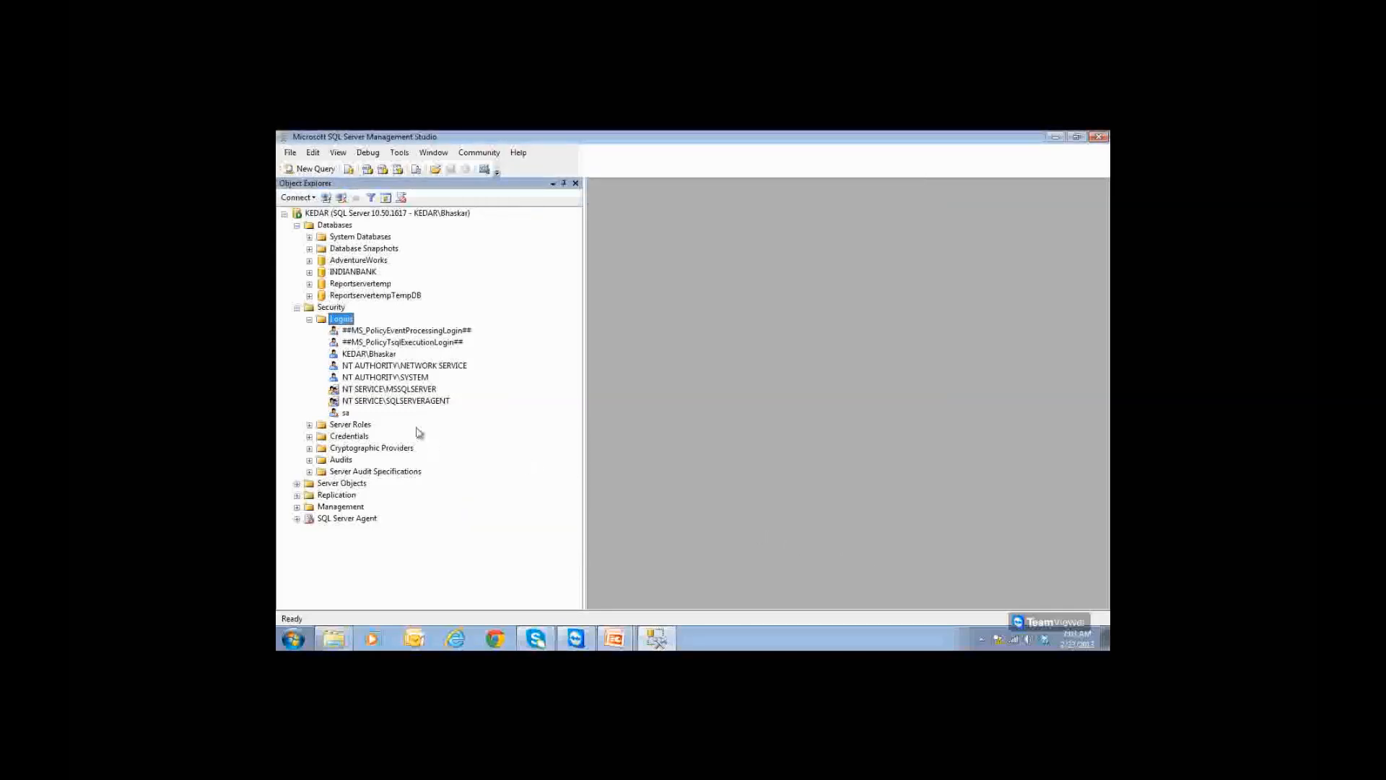
# Step: Create a new server login for the Windows account ssrsadmin, resolved via Check Names
pyautogui.rightClick(344, 318)
pyautogui.click(376, 327)
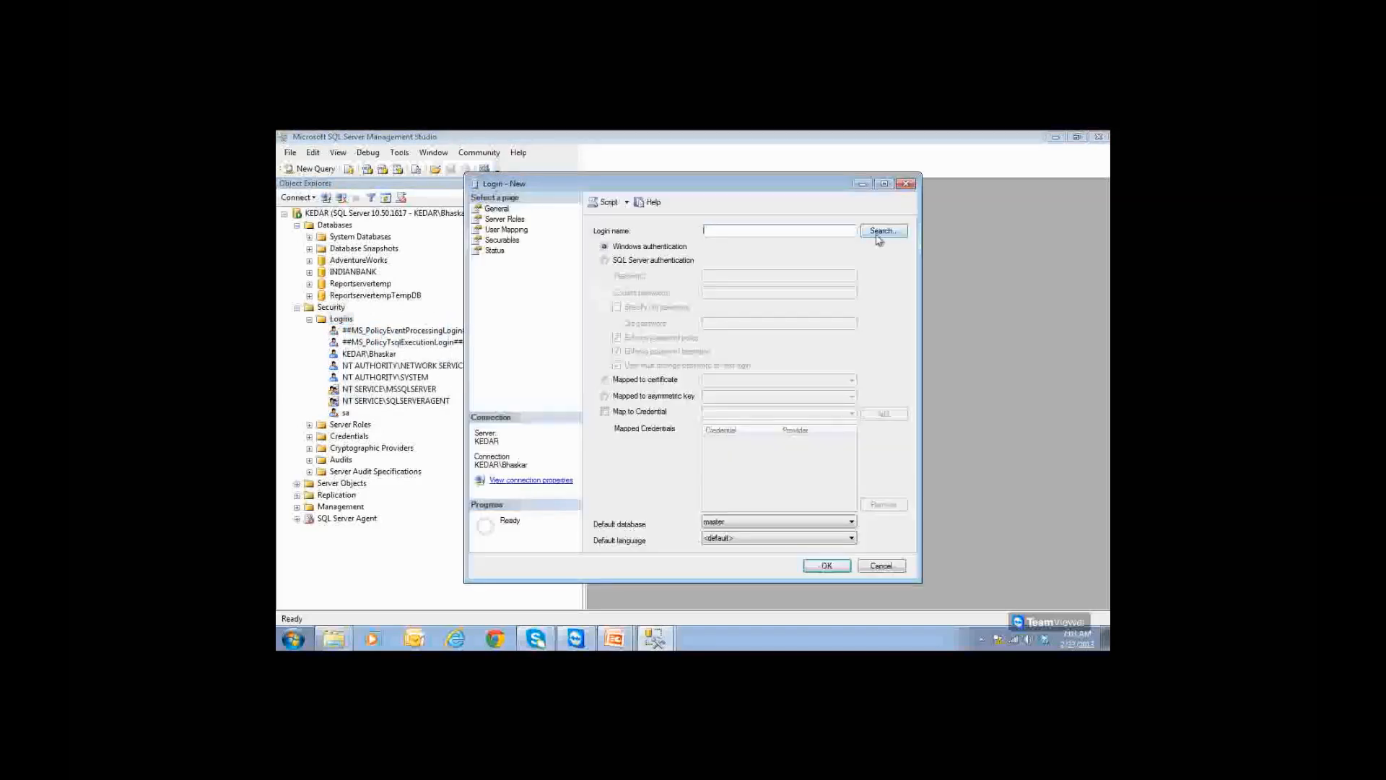
pyautogui.click(879, 231)
pyautogui.write('ss')
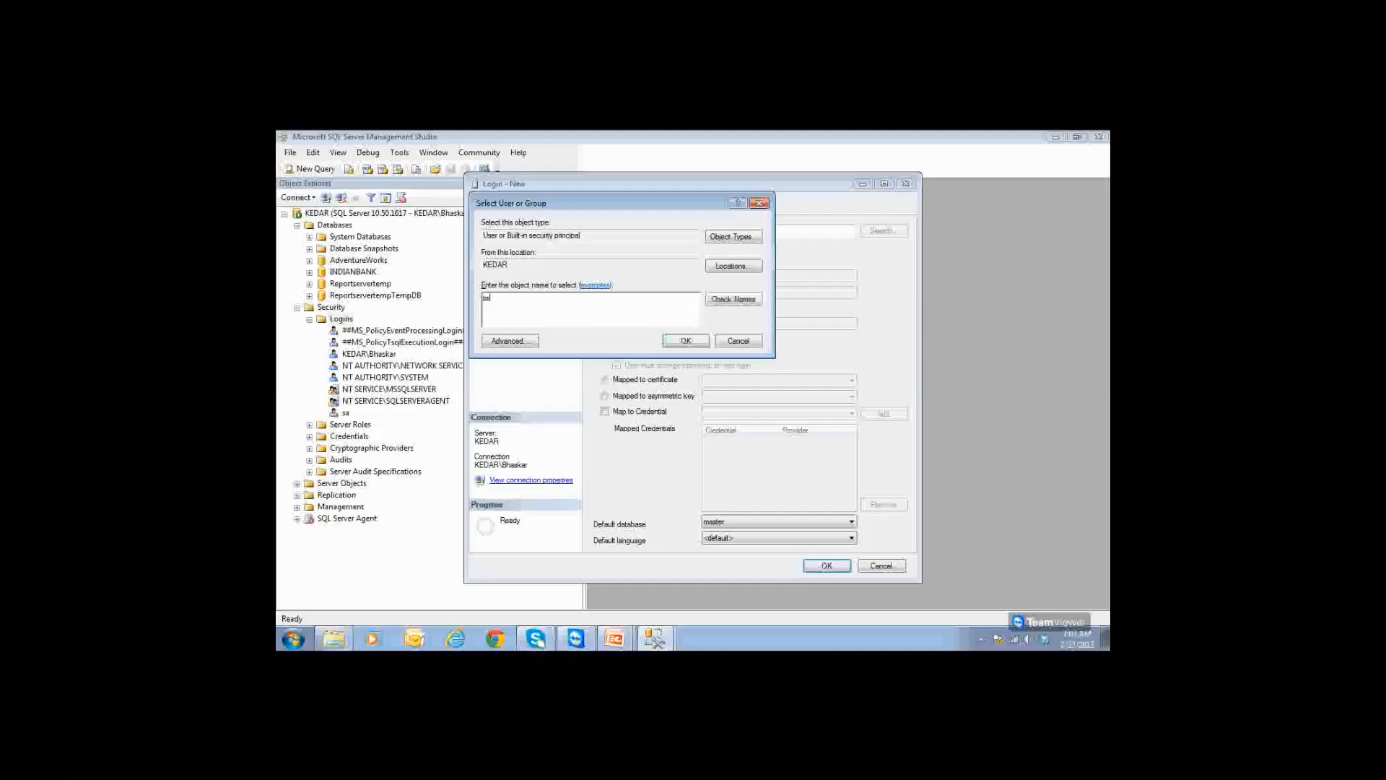
pyautogui.write('rsadmin')
pyautogui.click(750, 300)
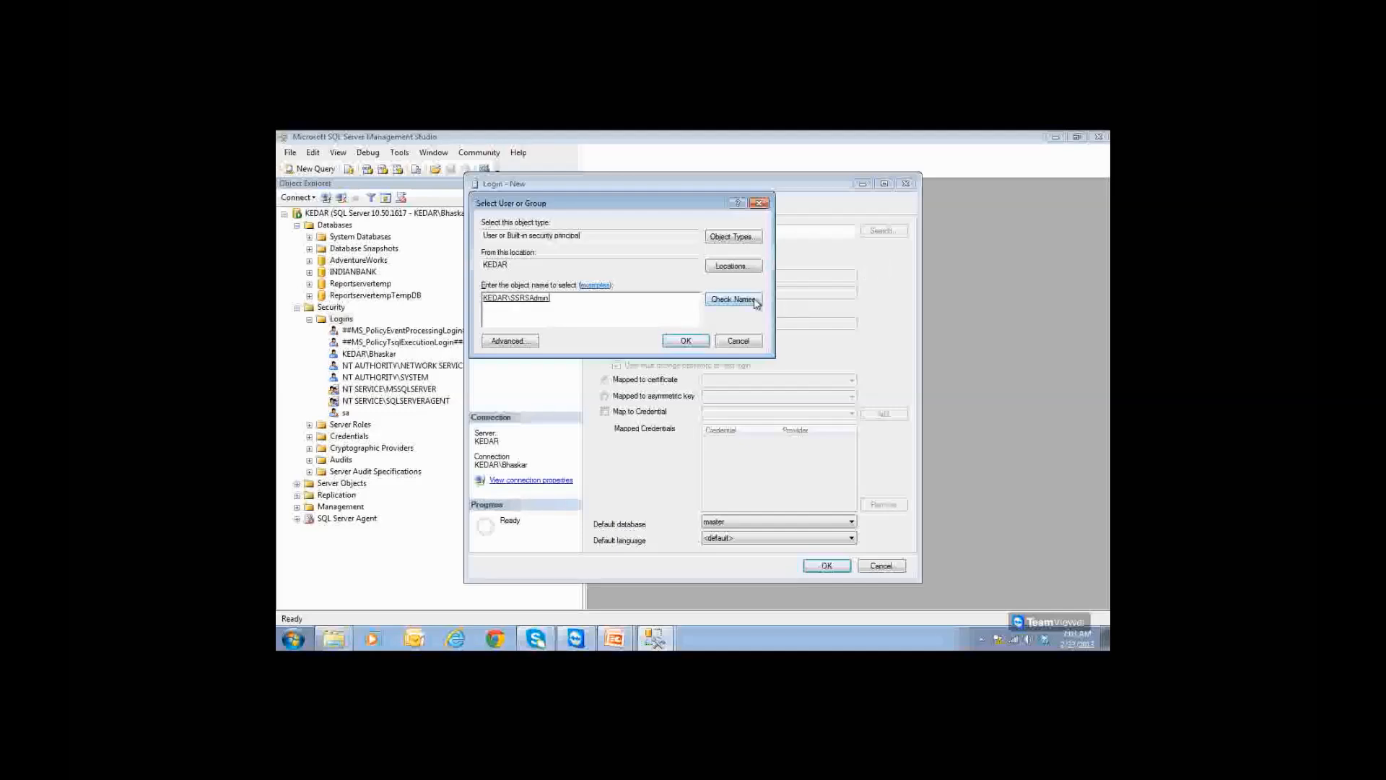
pyautogui.click(670, 342)
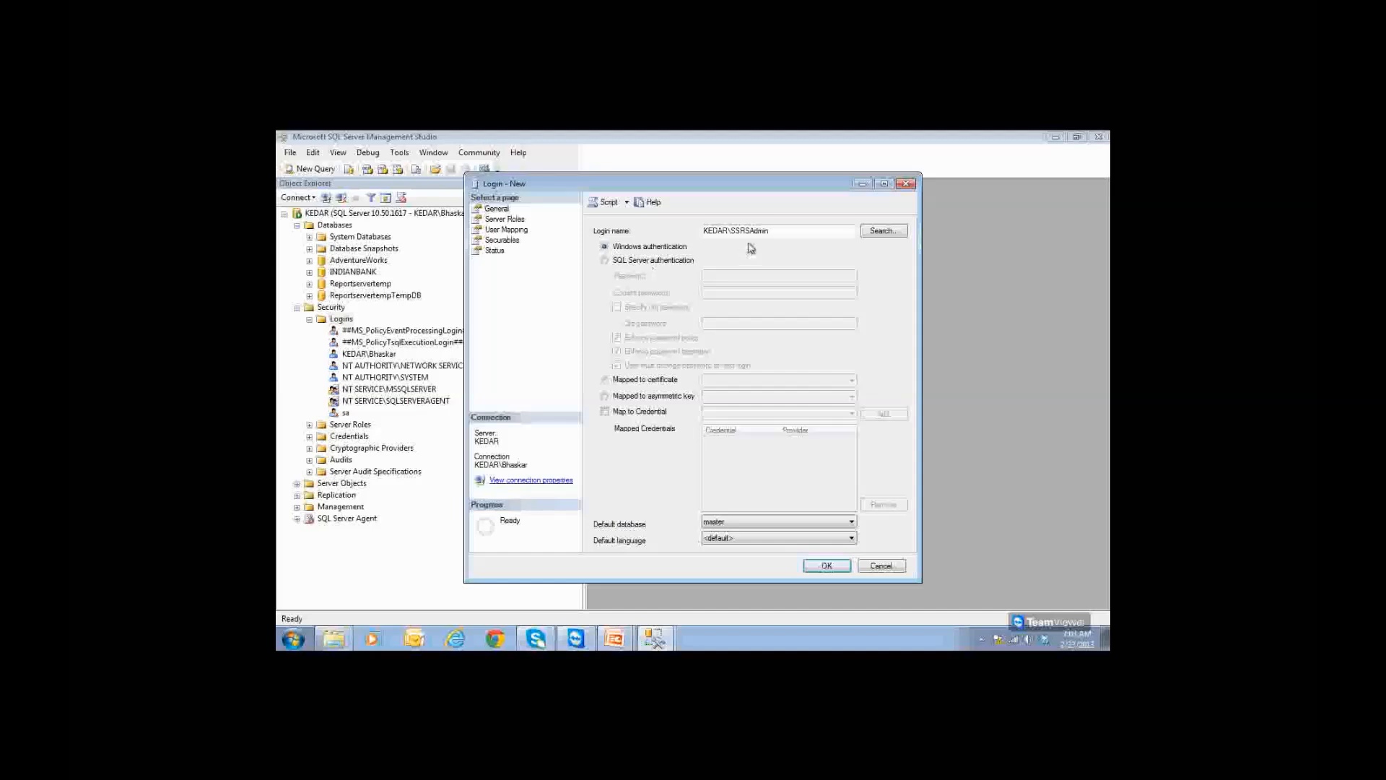
pyautogui.click(826, 565)
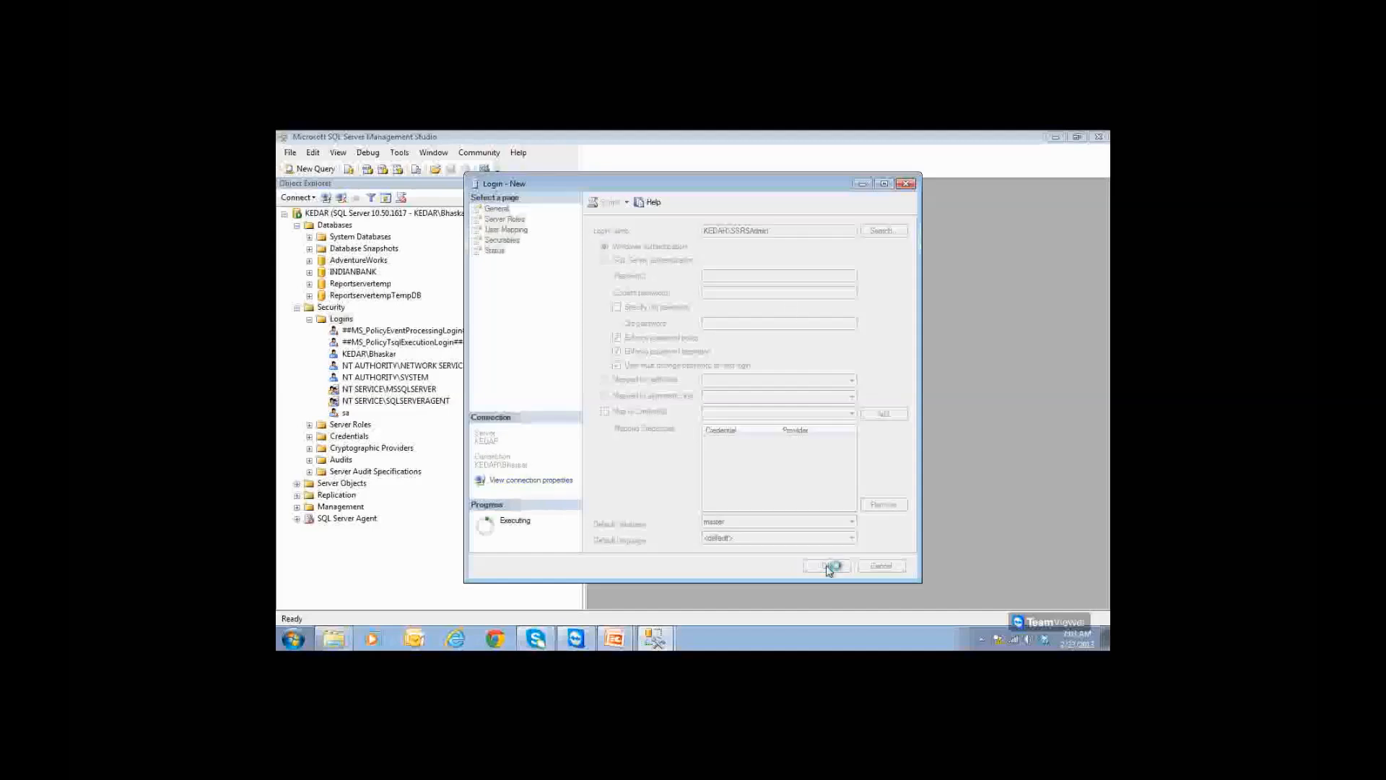
pyautogui.click(402, 426)
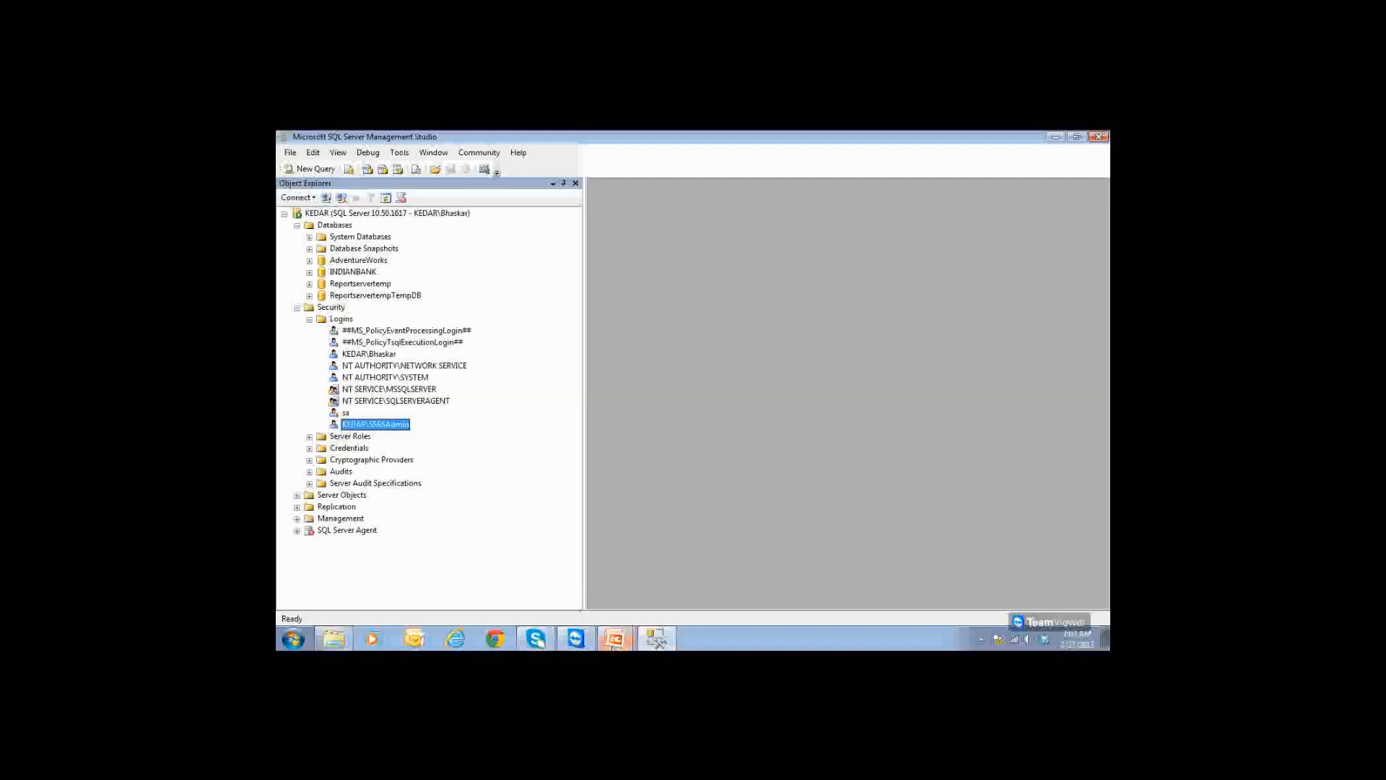
# Step: Grant the SSRSAdmin login the sysadmin server role and save it
pyautogui.moveTo(612, 646)
pyautogui.click(613, 605)
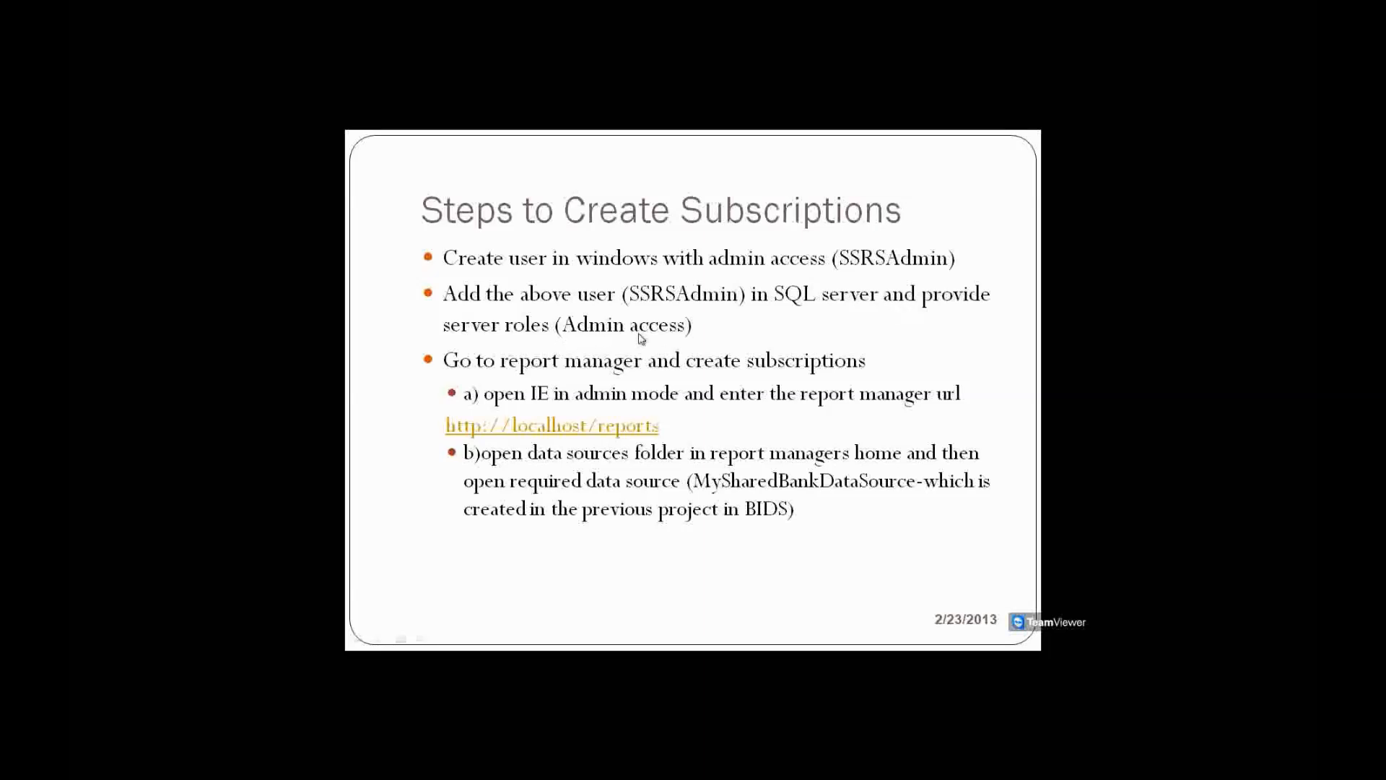
pyautogui.hotkey('alt', 'Tab')
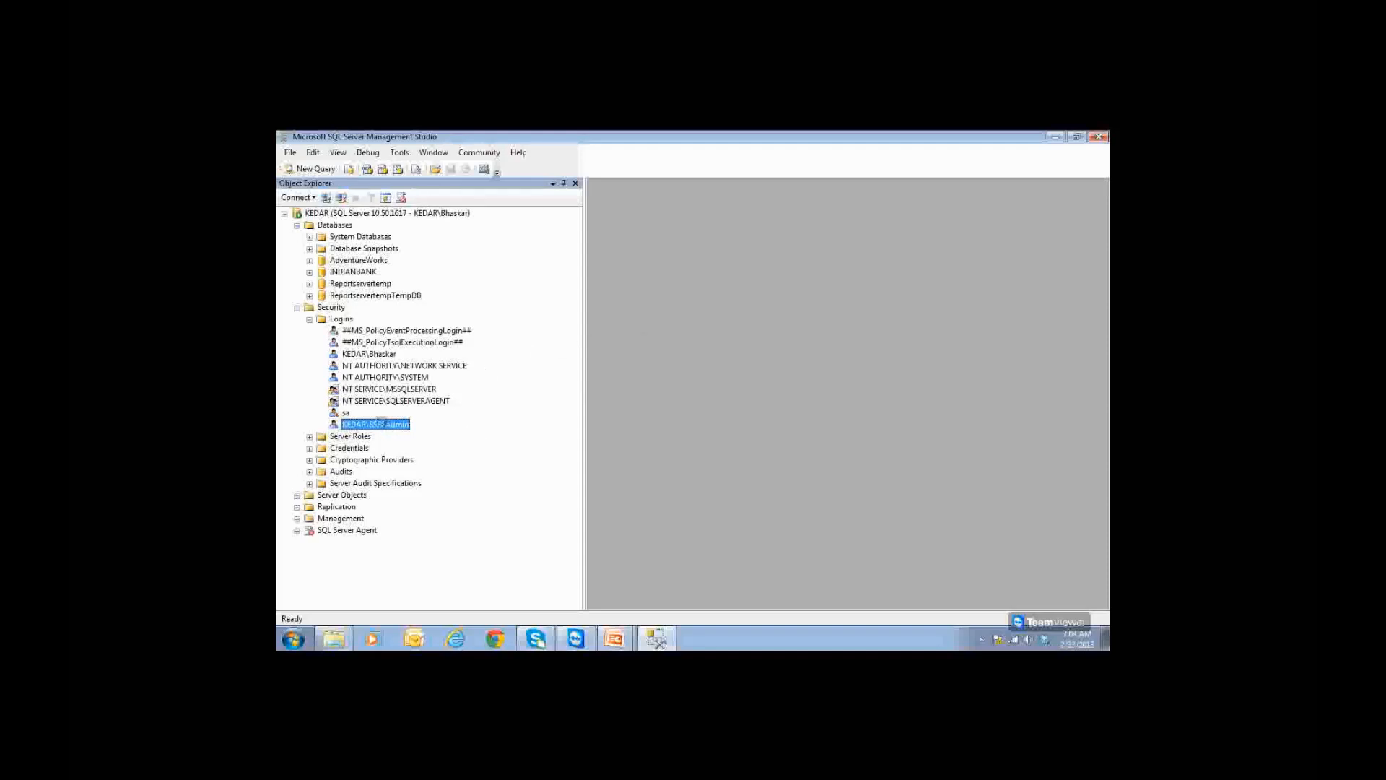
pyautogui.doubleClick(382, 425)
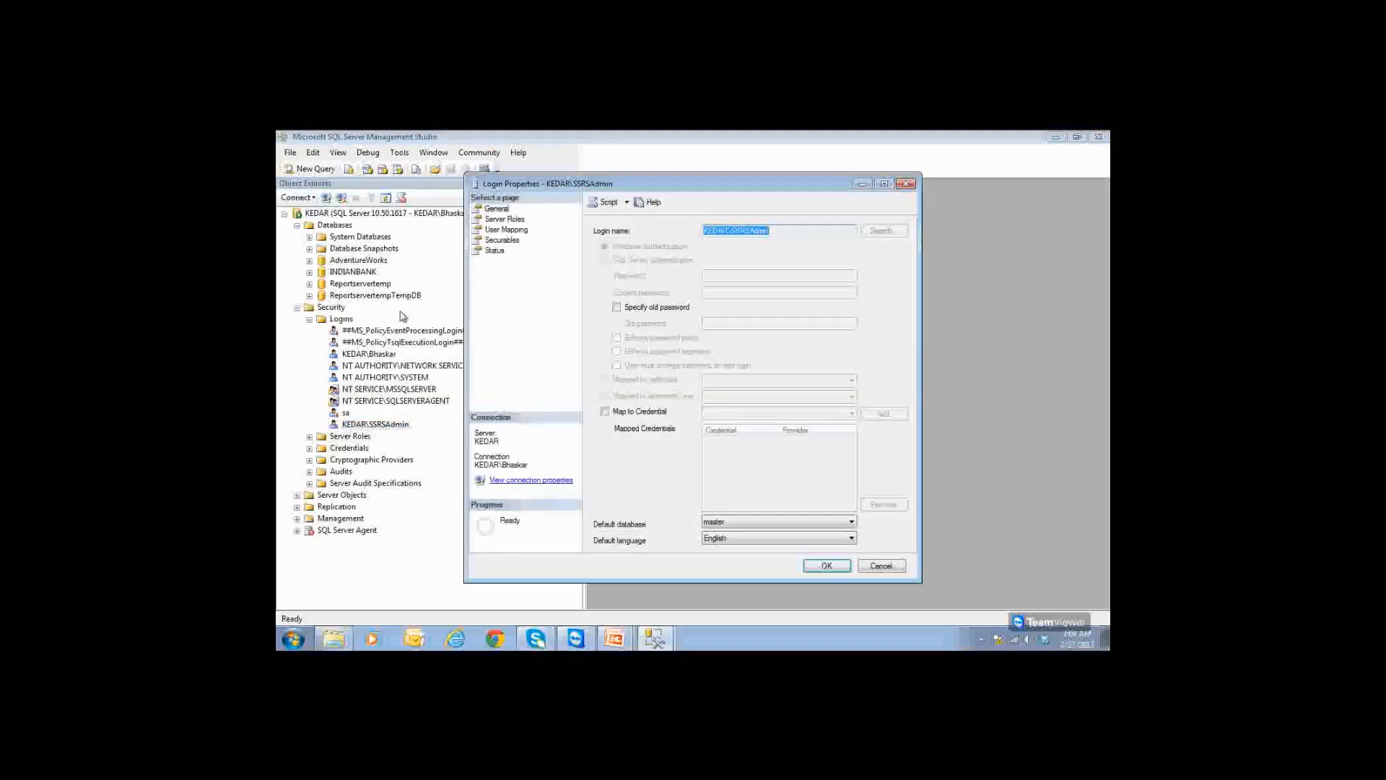
pyautogui.click(513, 220)
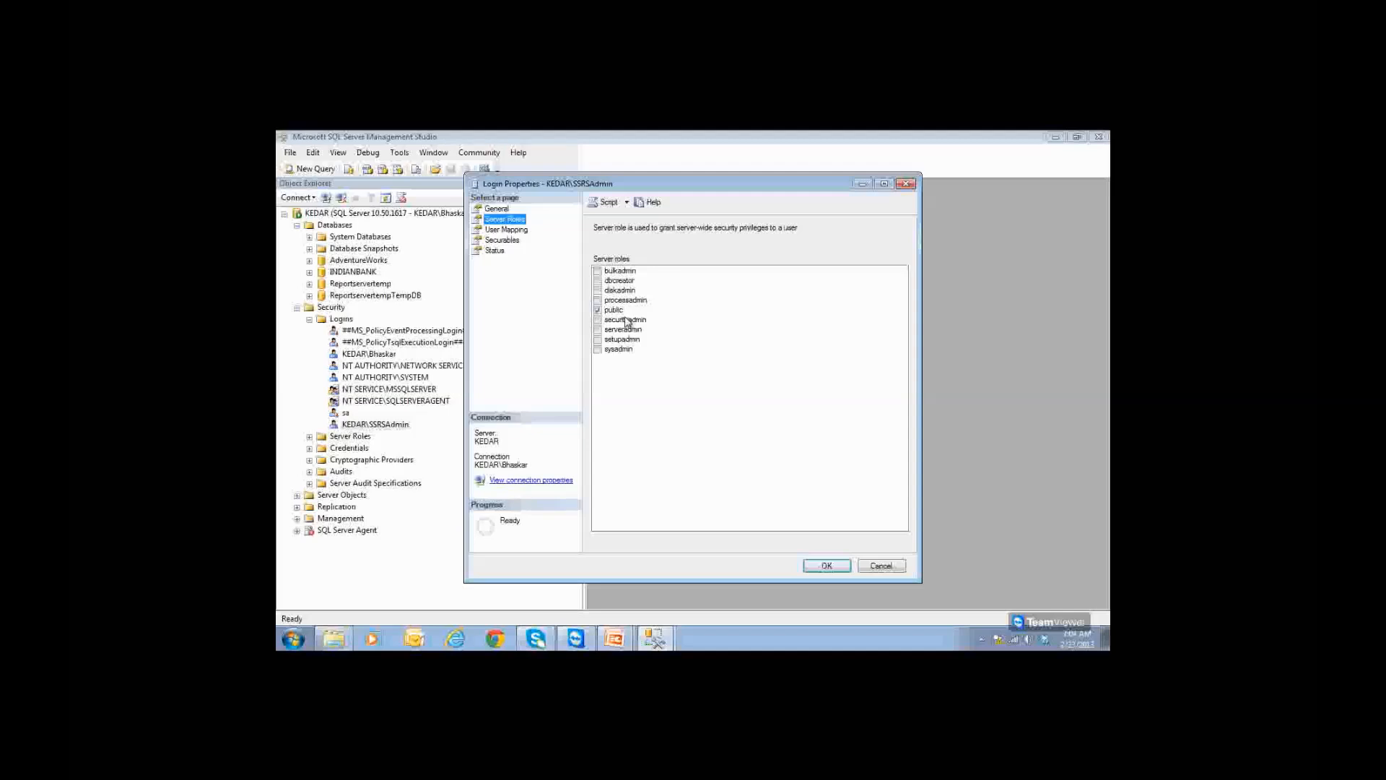
pyautogui.click(597, 349)
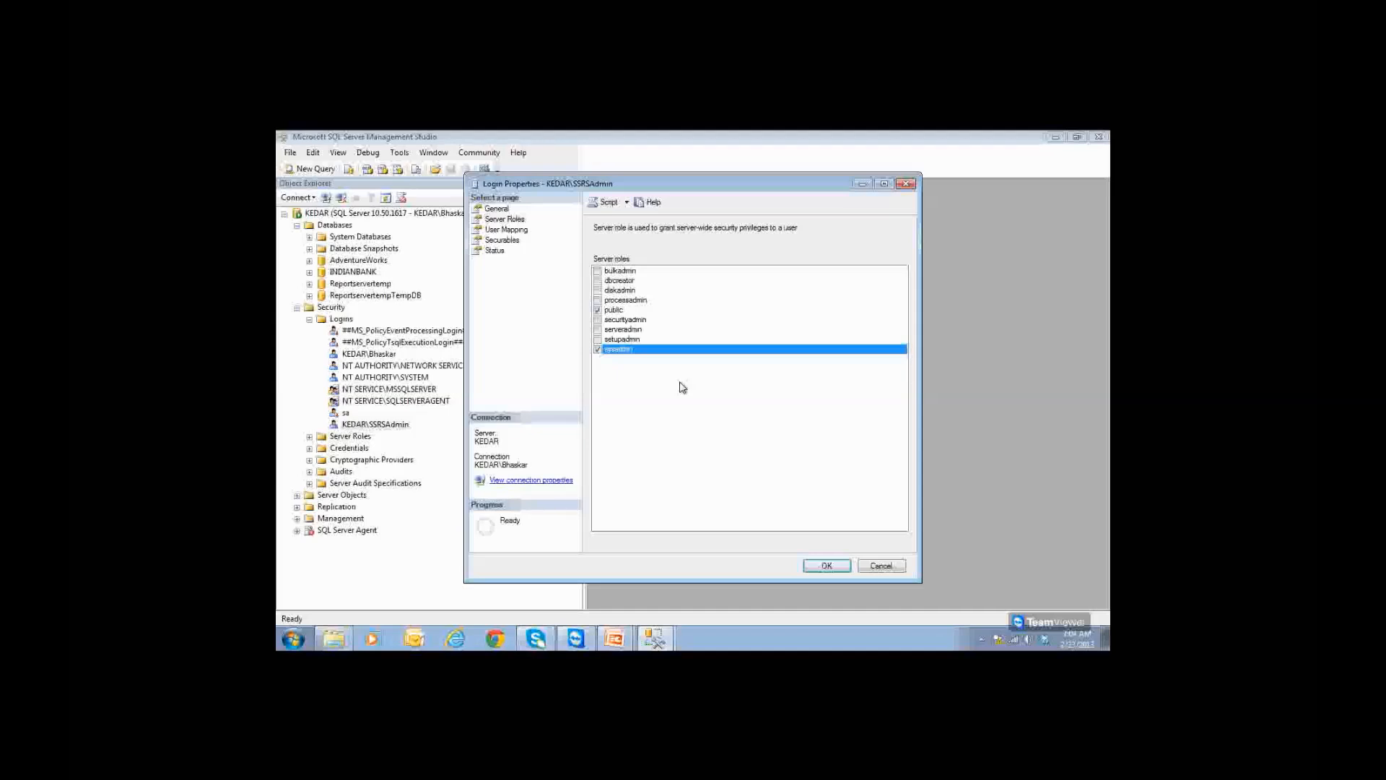
pyautogui.click(823, 565)
# Step: Reopen SSRSAdmin's Server Roles page to confirm sysadmin is granted, then close it
pyautogui.moveTo(619, 646)
pyautogui.click(654, 608)
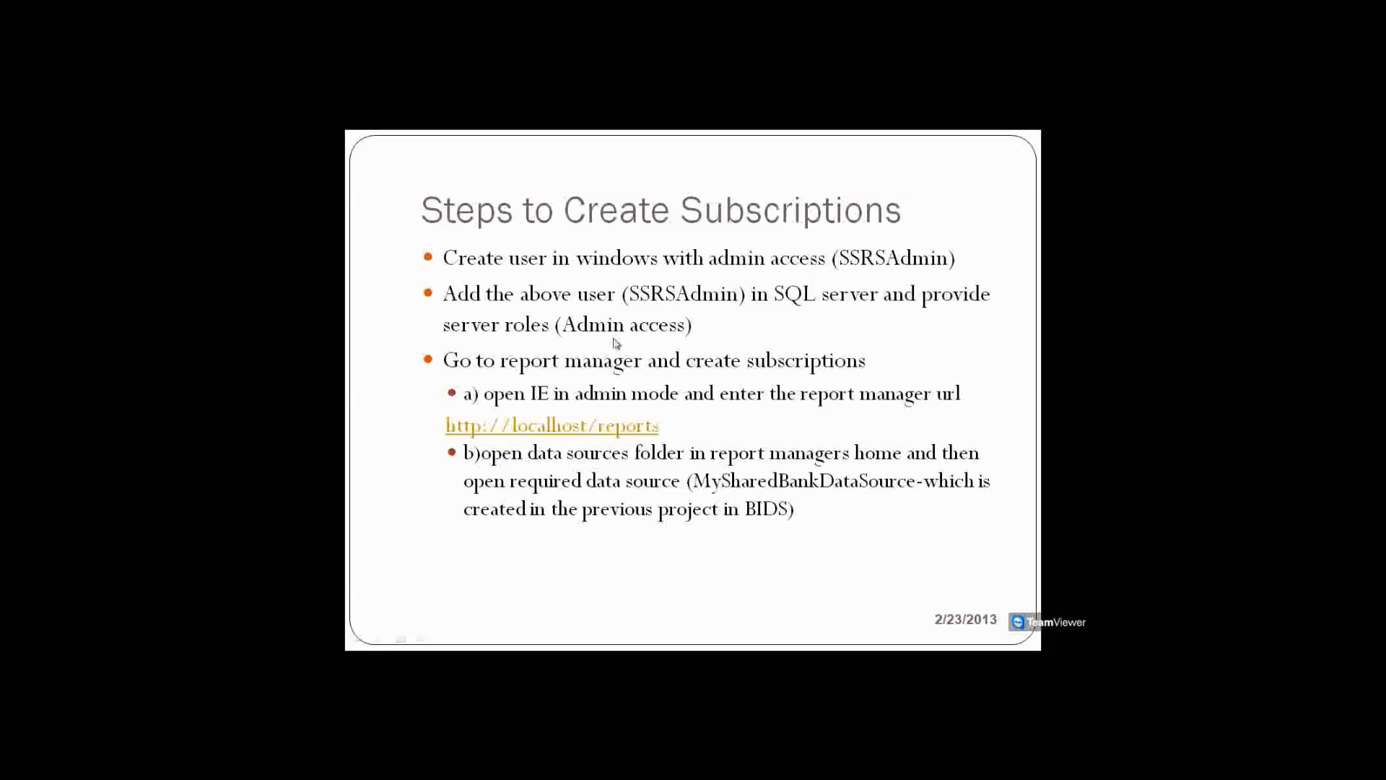
pyautogui.hotkey('alt', 'Tab')
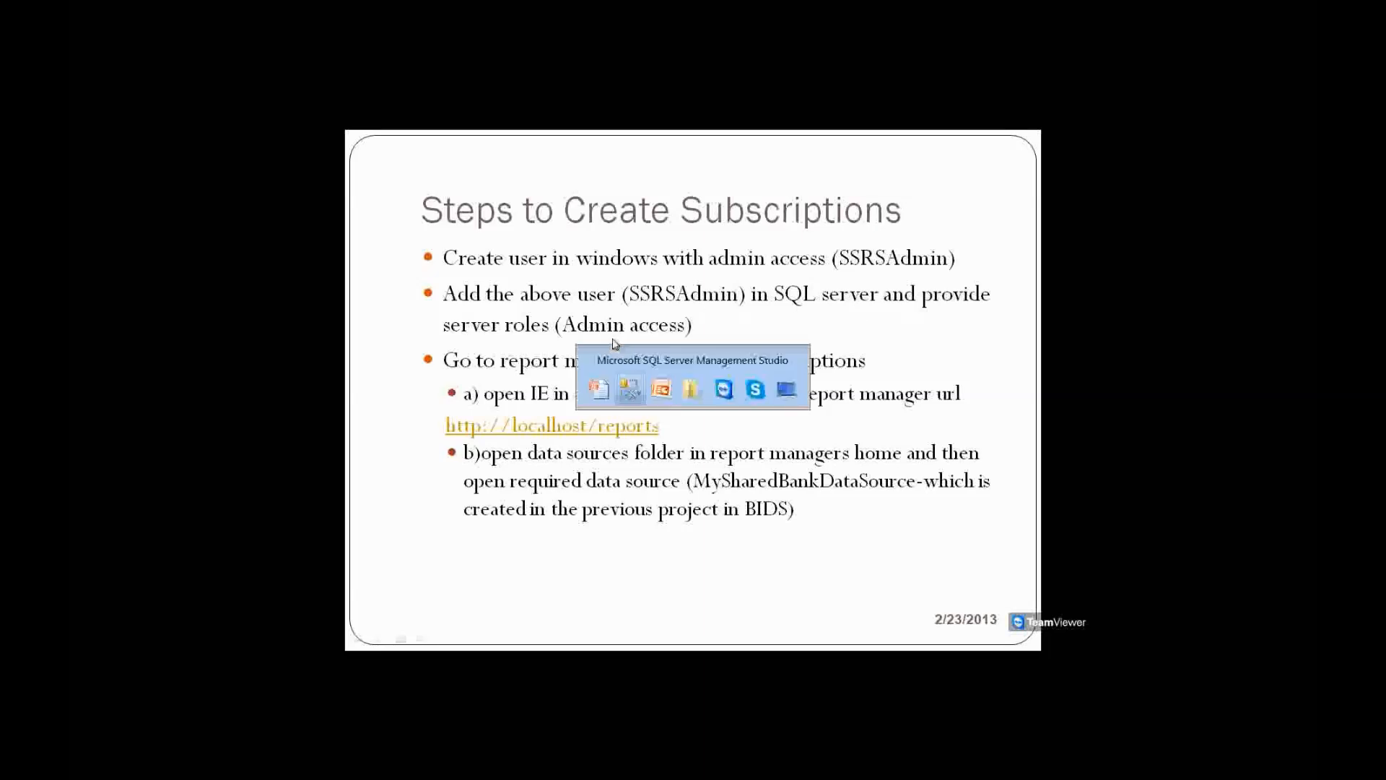
pyautogui.doubleClick(398, 427)
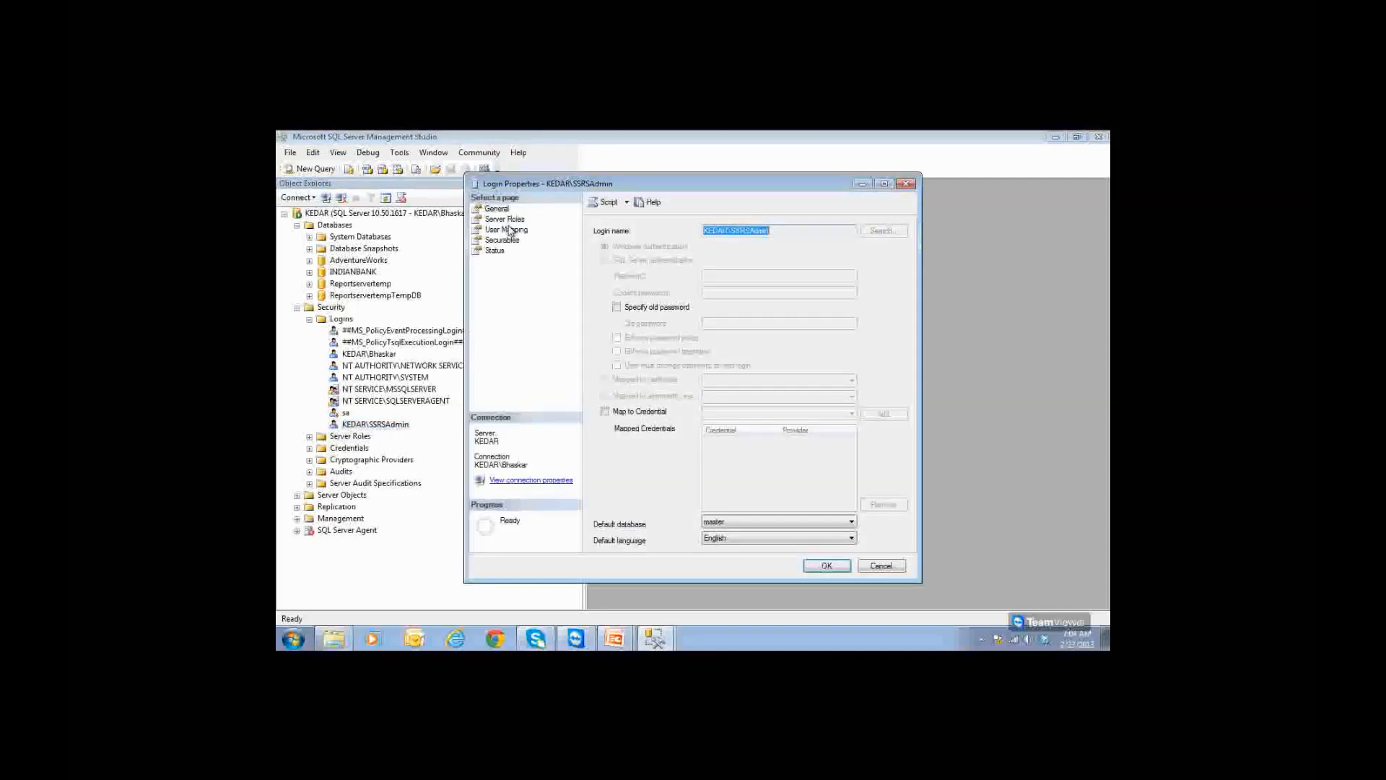
pyautogui.click(506, 218)
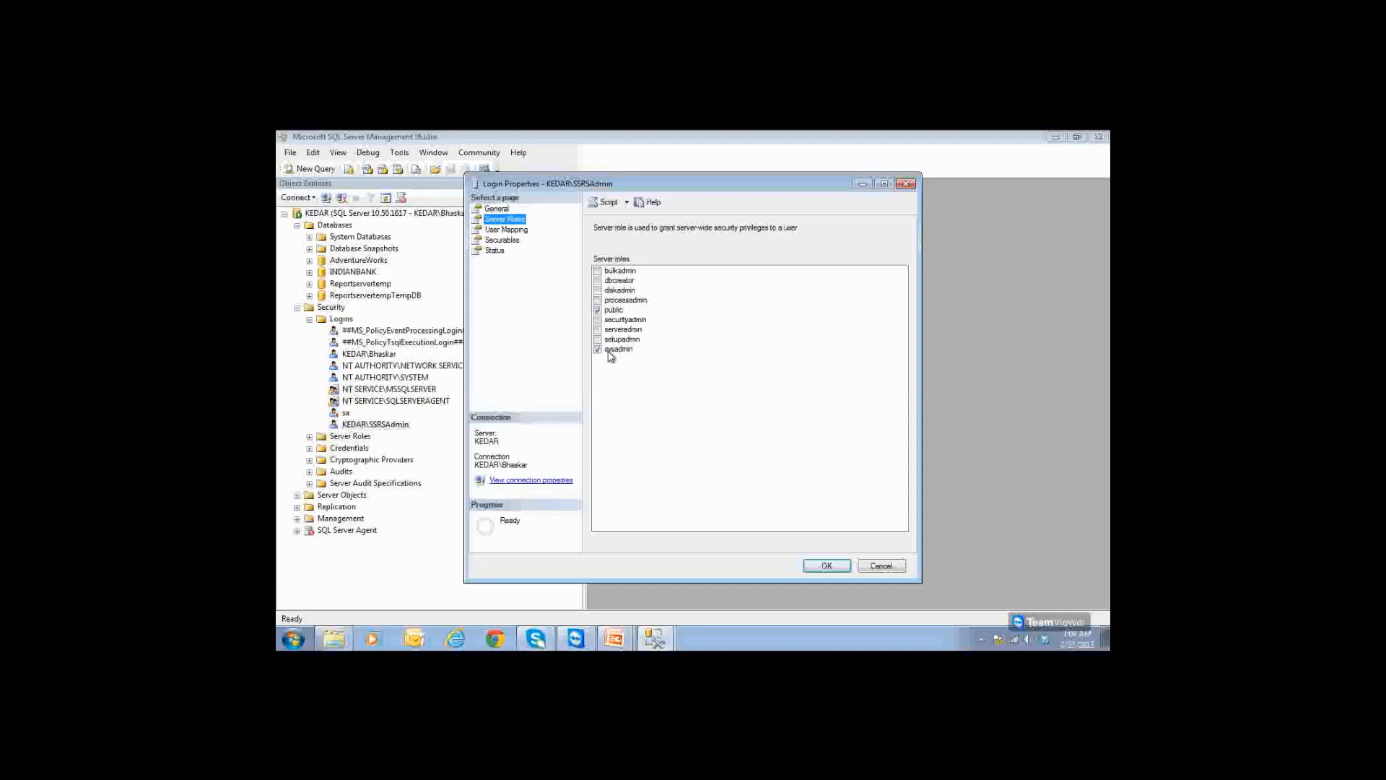
pyautogui.click(598, 350)
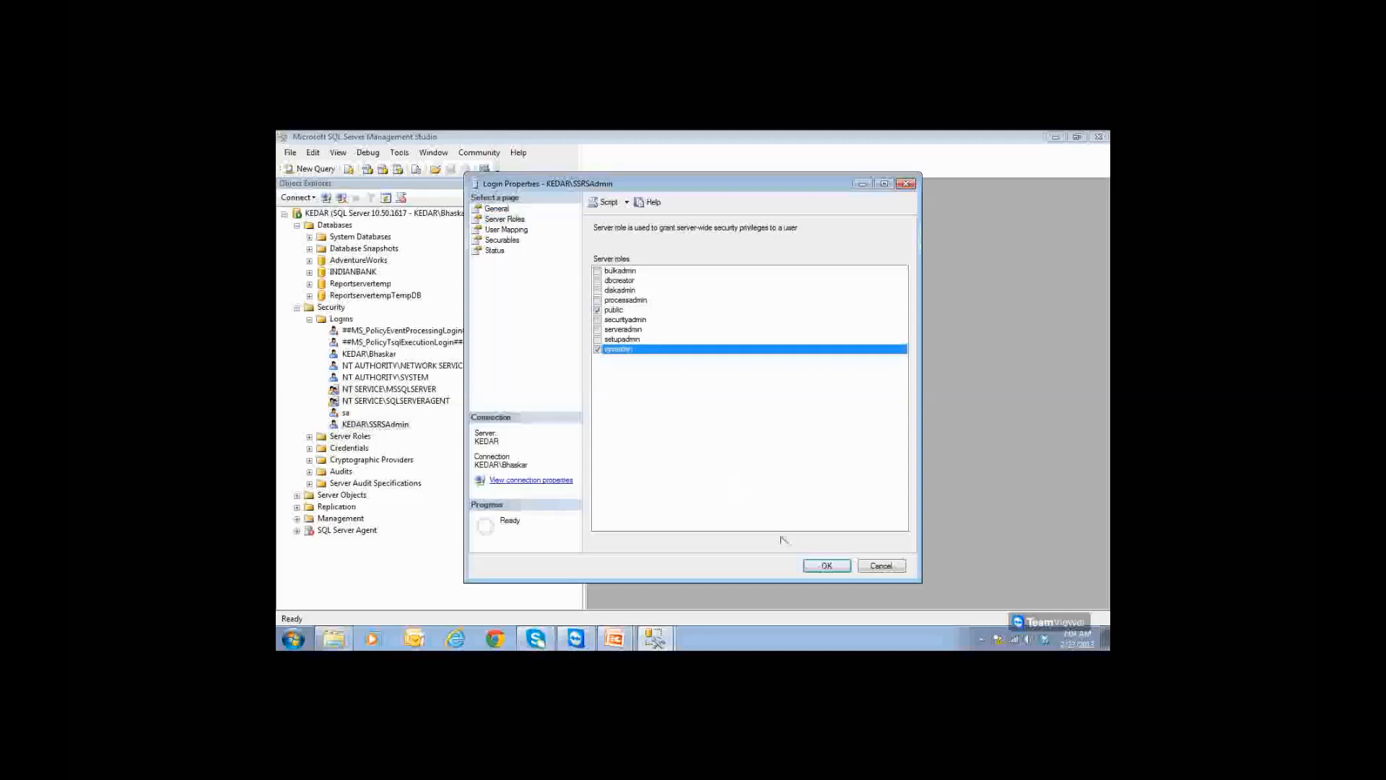
pyautogui.click(827, 566)
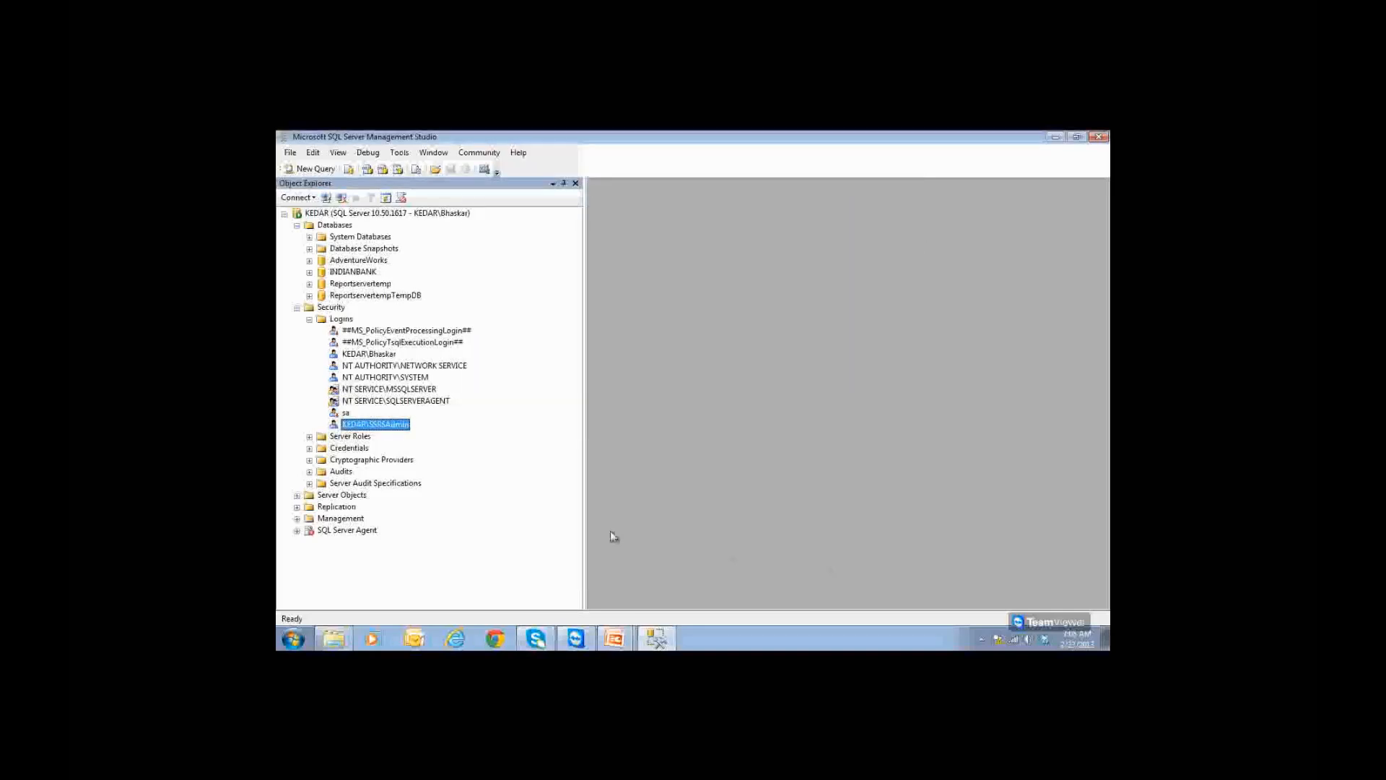
pyautogui.hotkey('alt', 'Tab')
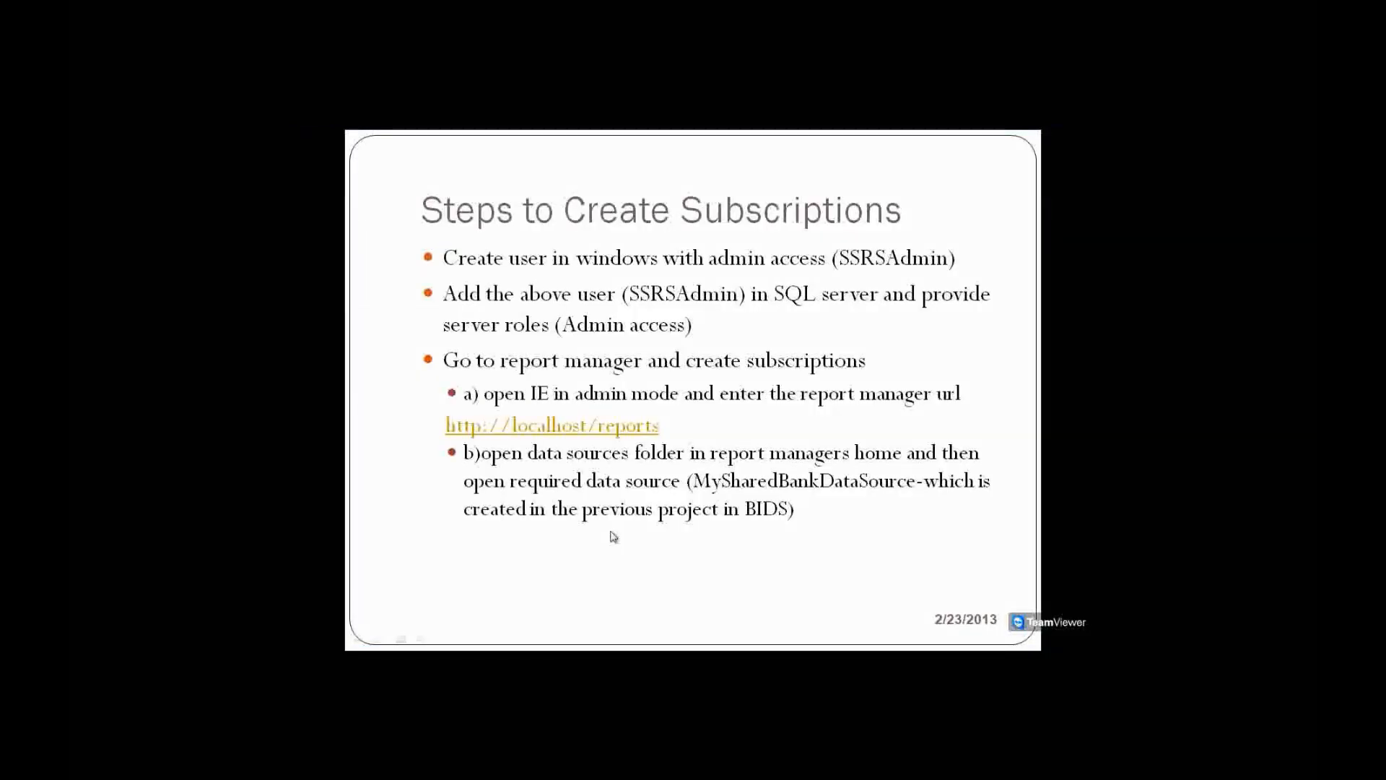
pyautogui.hotkey('alt', 'Tab')
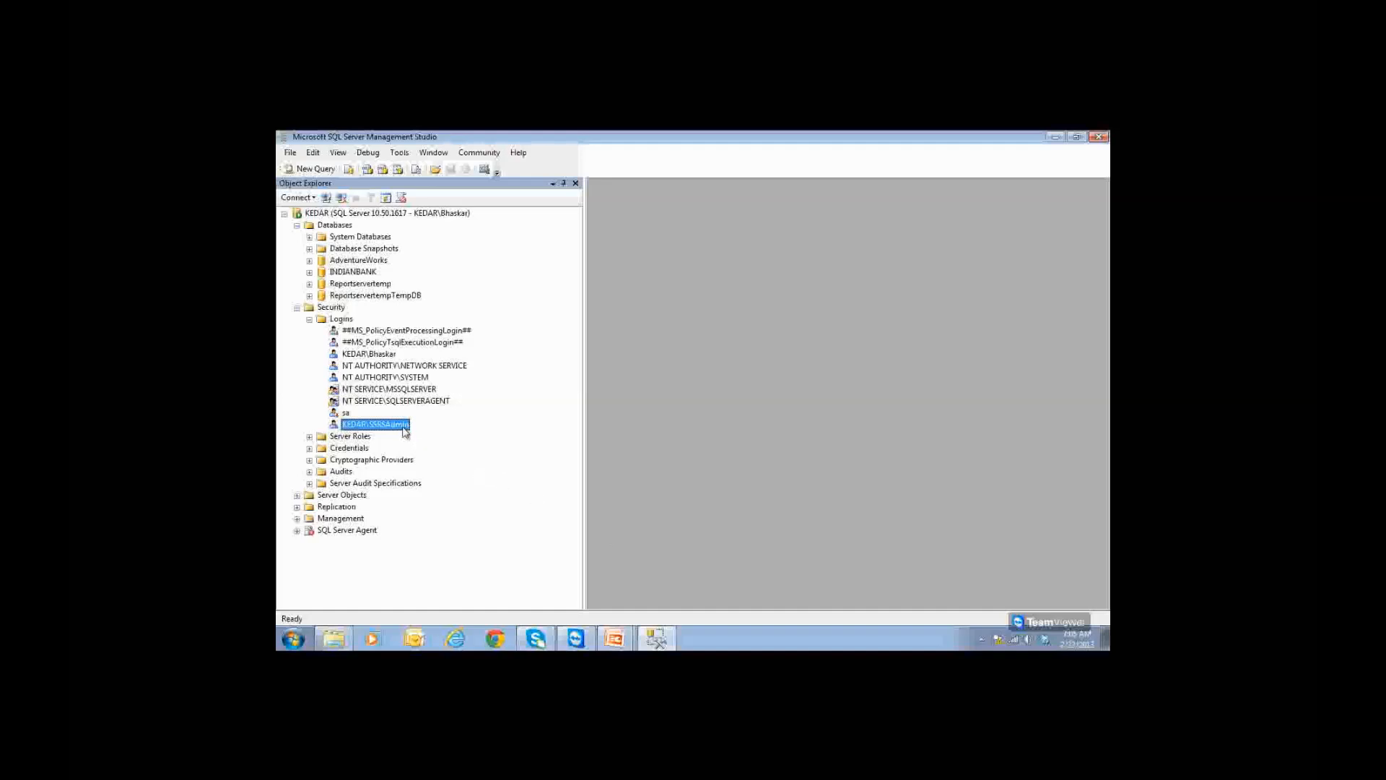
pyautogui.click(380, 284)
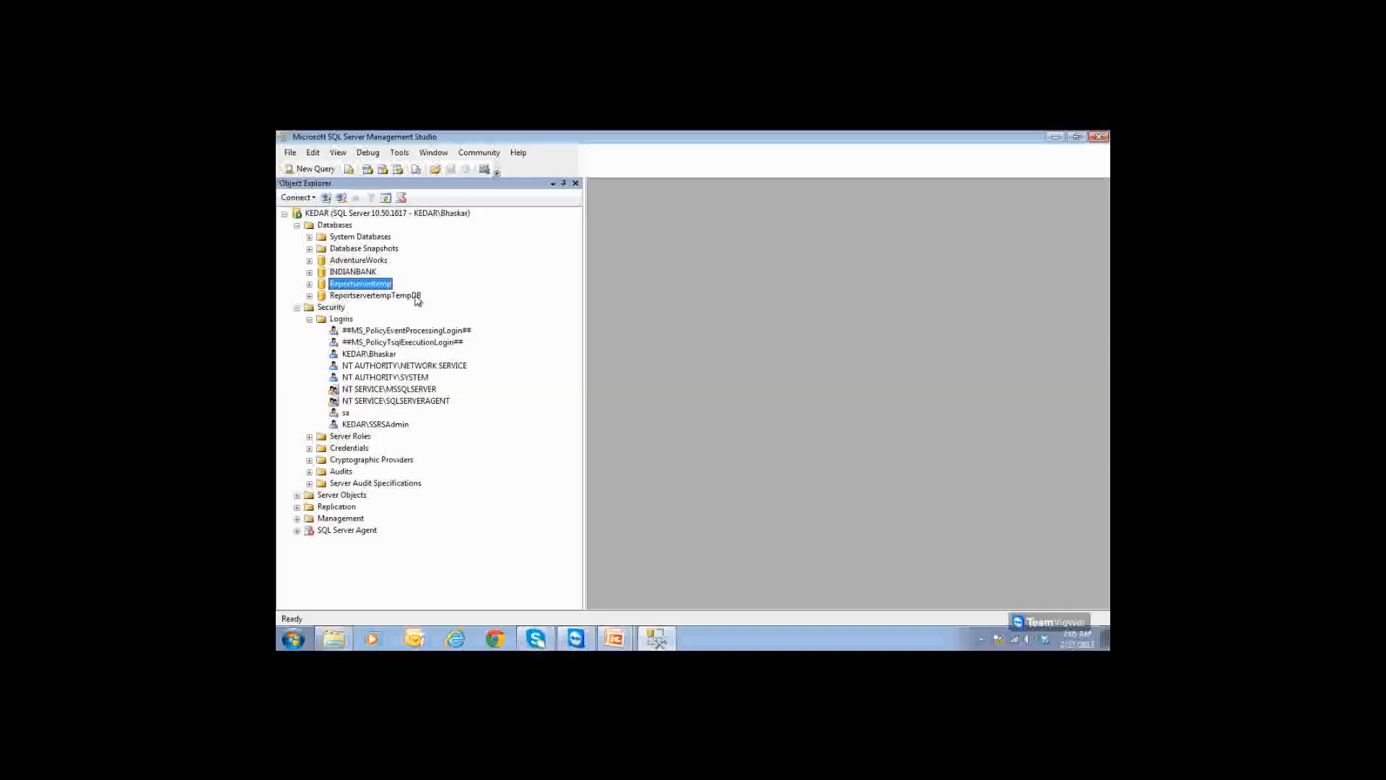
pyautogui.click(390, 294)
pyautogui.click(386, 285)
pyautogui.click(347, 274)
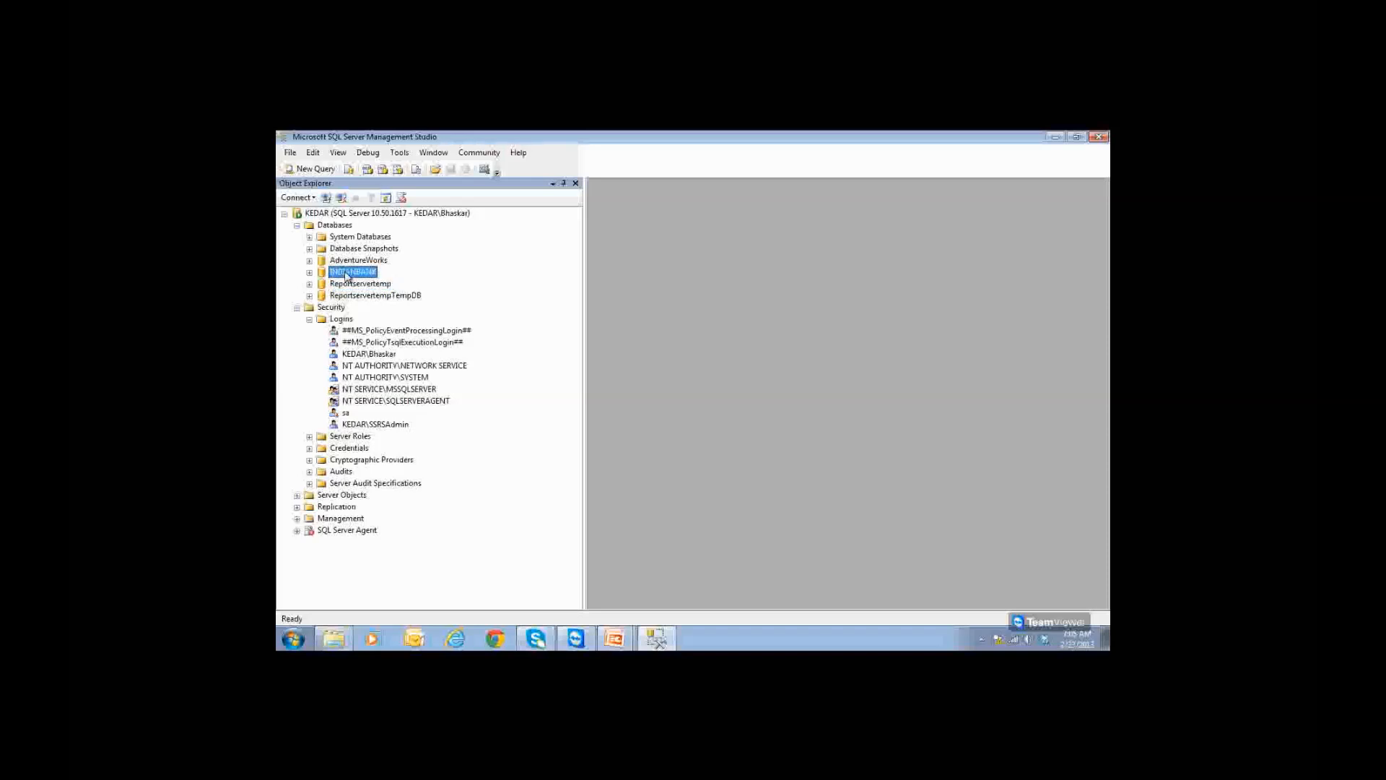
pyautogui.click(309, 273)
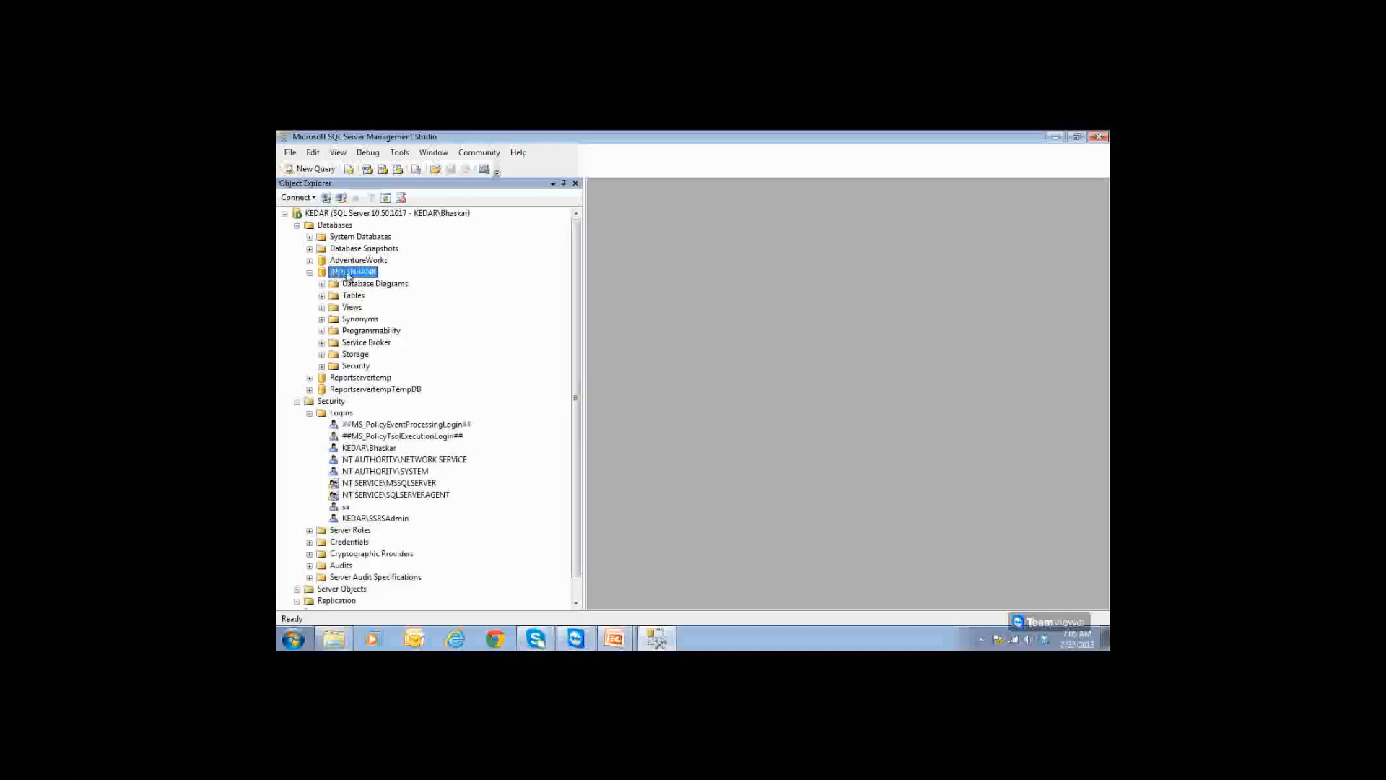
pyautogui.click(309, 273)
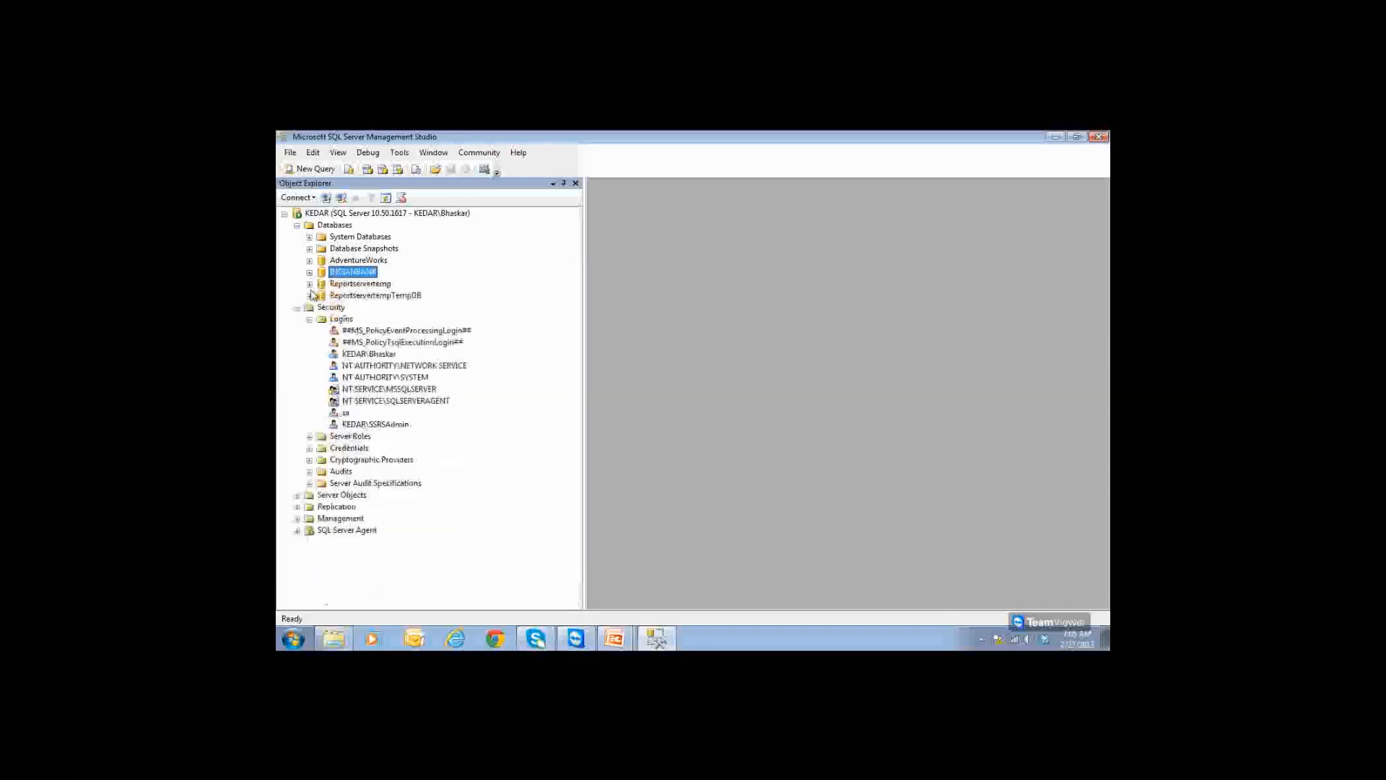
pyautogui.click(378, 425)
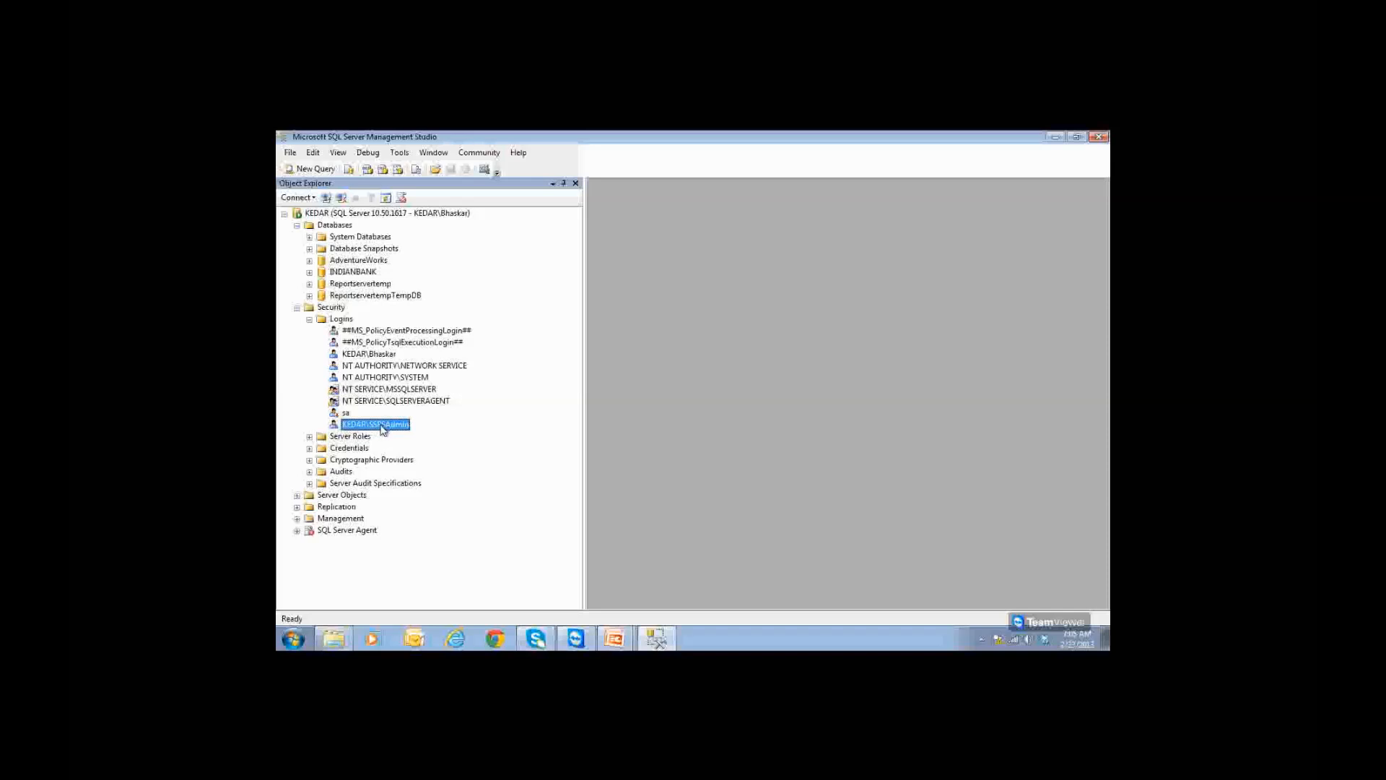
pyautogui.click(370, 284)
pyautogui.click(388, 425)
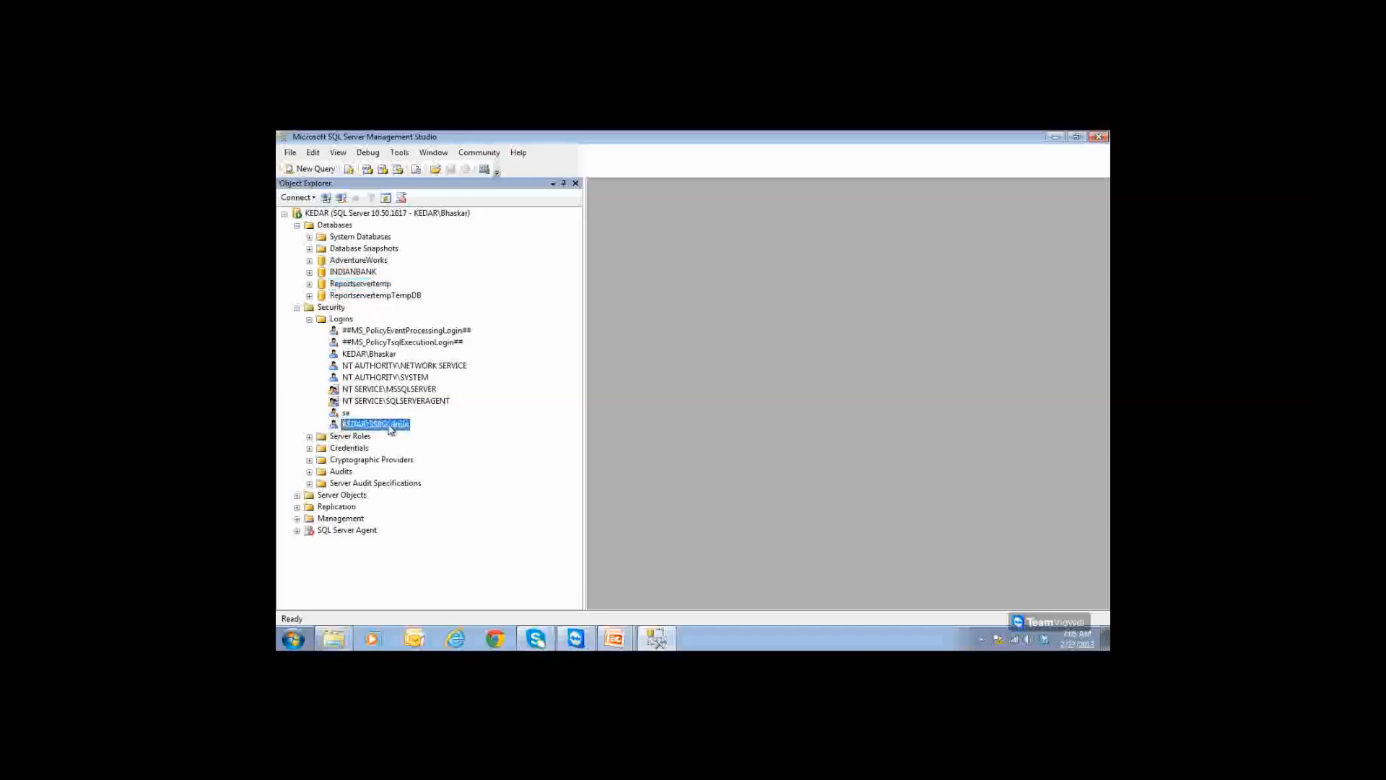
pyautogui.click(379, 296)
pyautogui.click(390, 426)
pyautogui.click(359, 273)
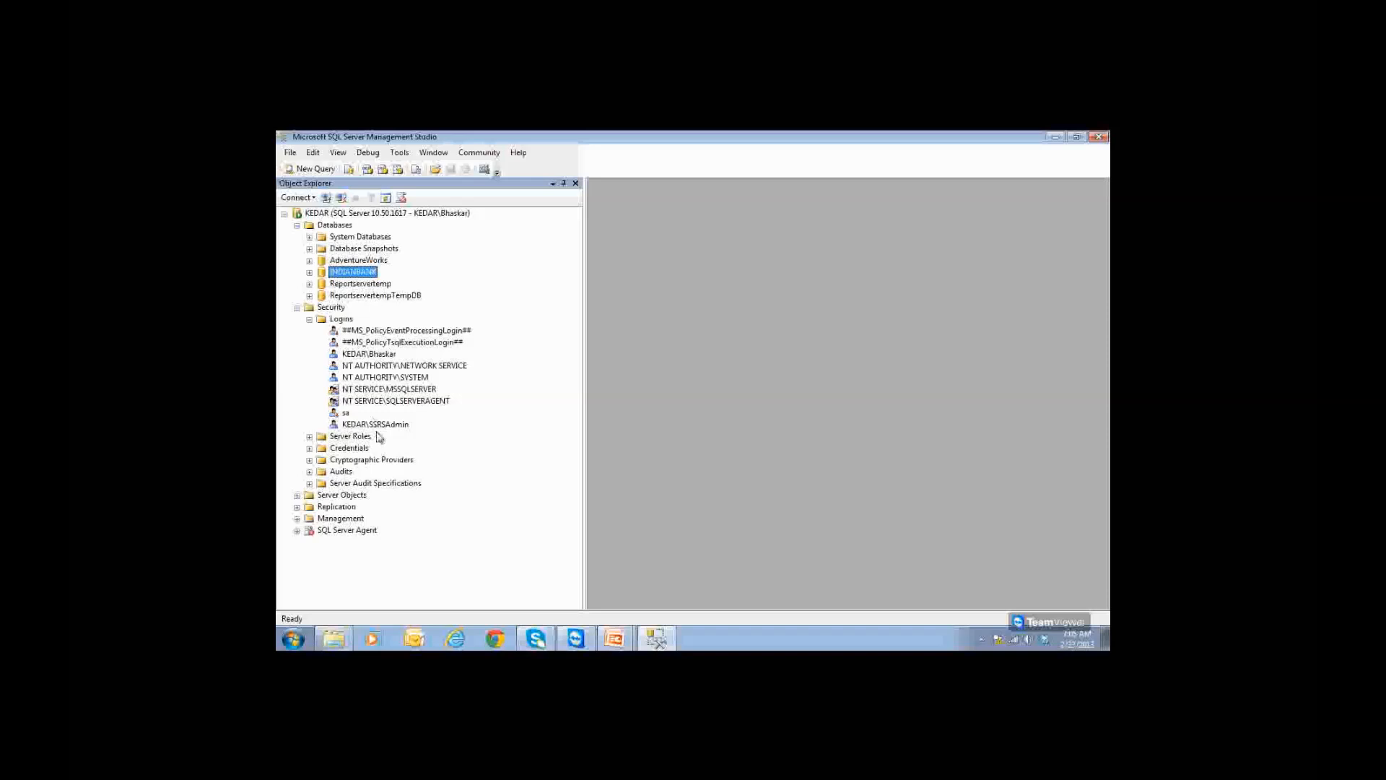
pyautogui.click(379, 284)
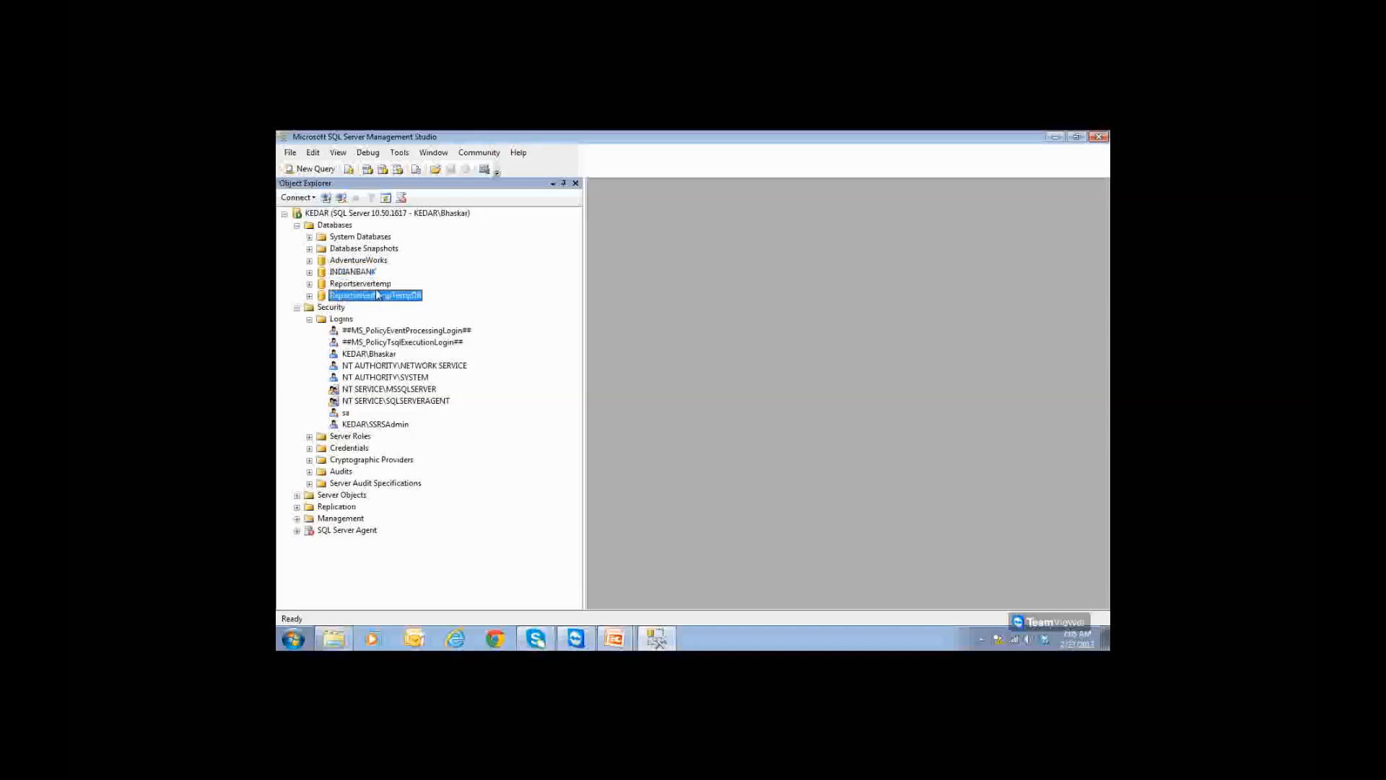
pyautogui.click(381, 426)
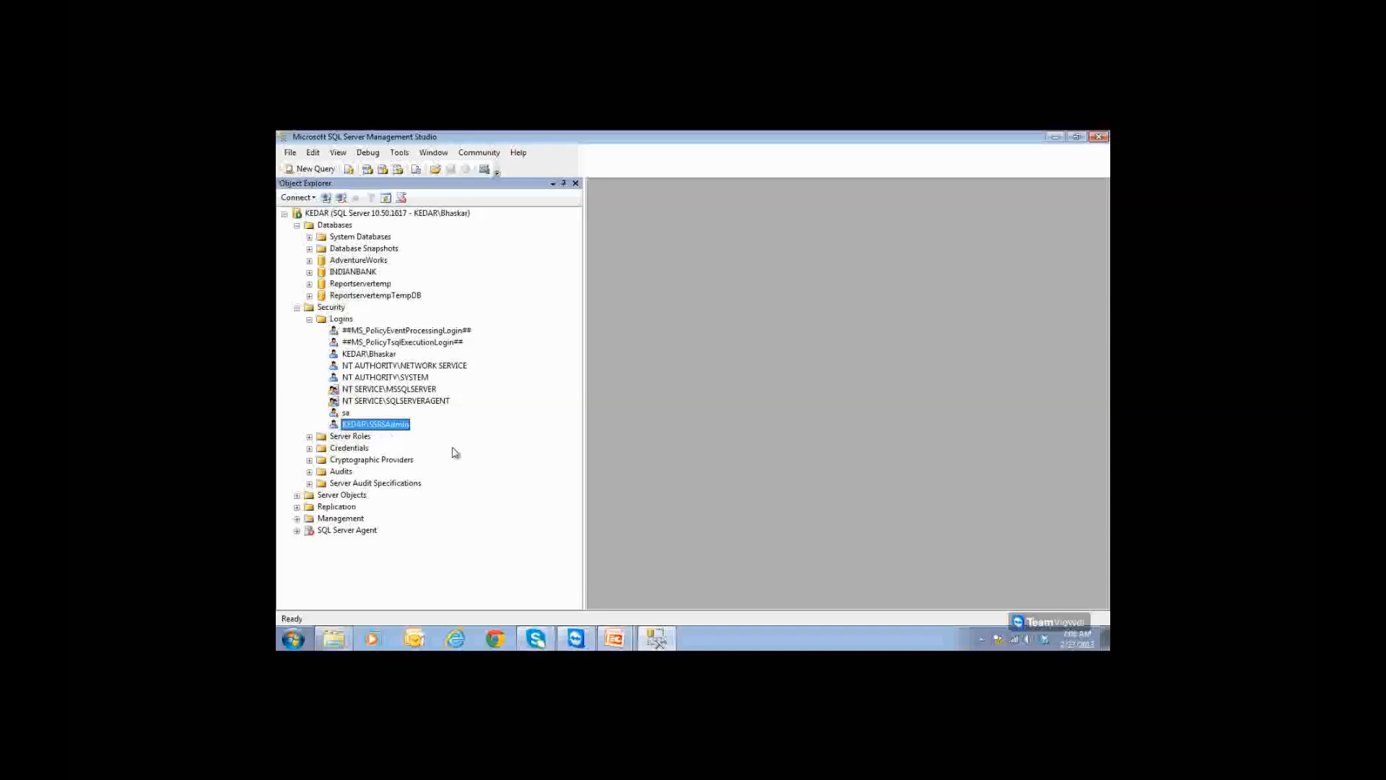
# Step: In SSRSAdmin's User Mapping, tick INDIANBANK with db_owner membership and confirm with OK
pyautogui.doubleClick(397, 426)
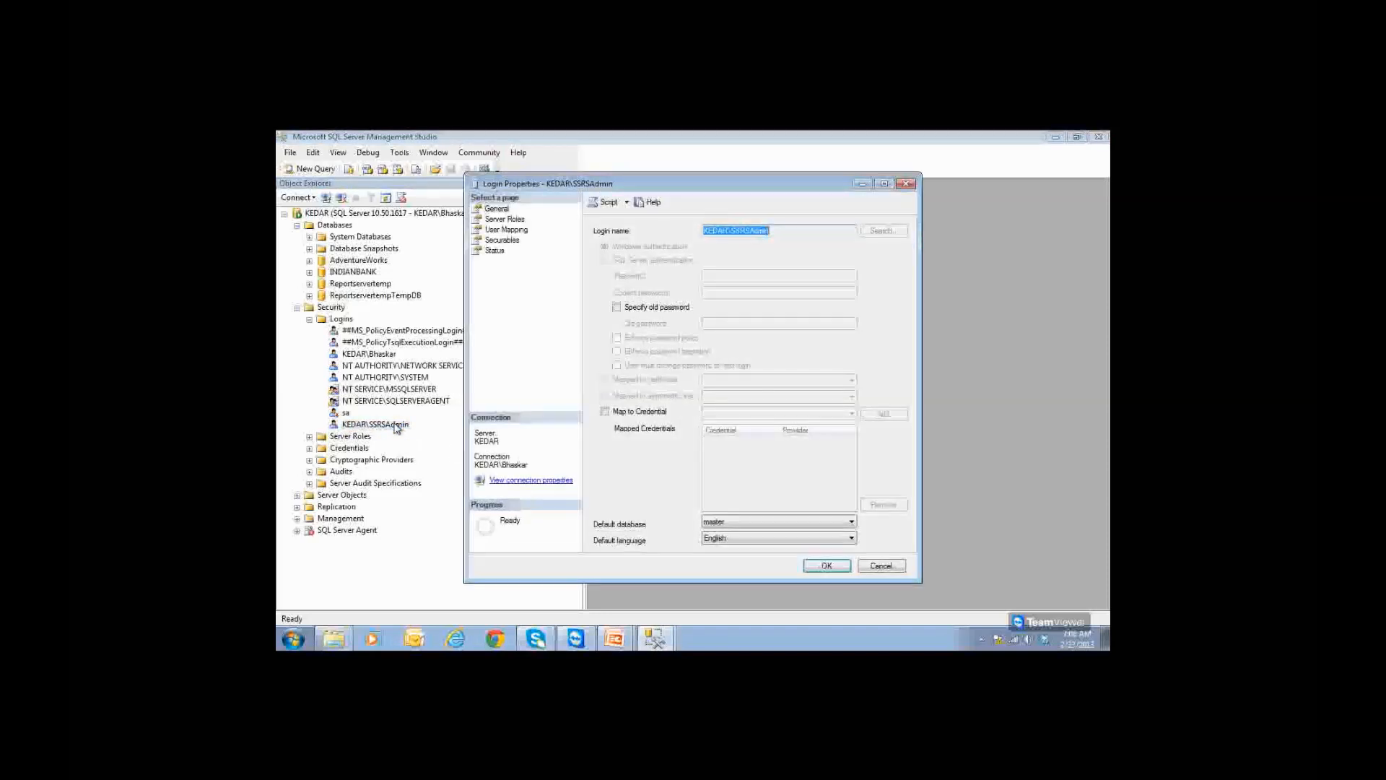
pyautogui.click(506, 219)
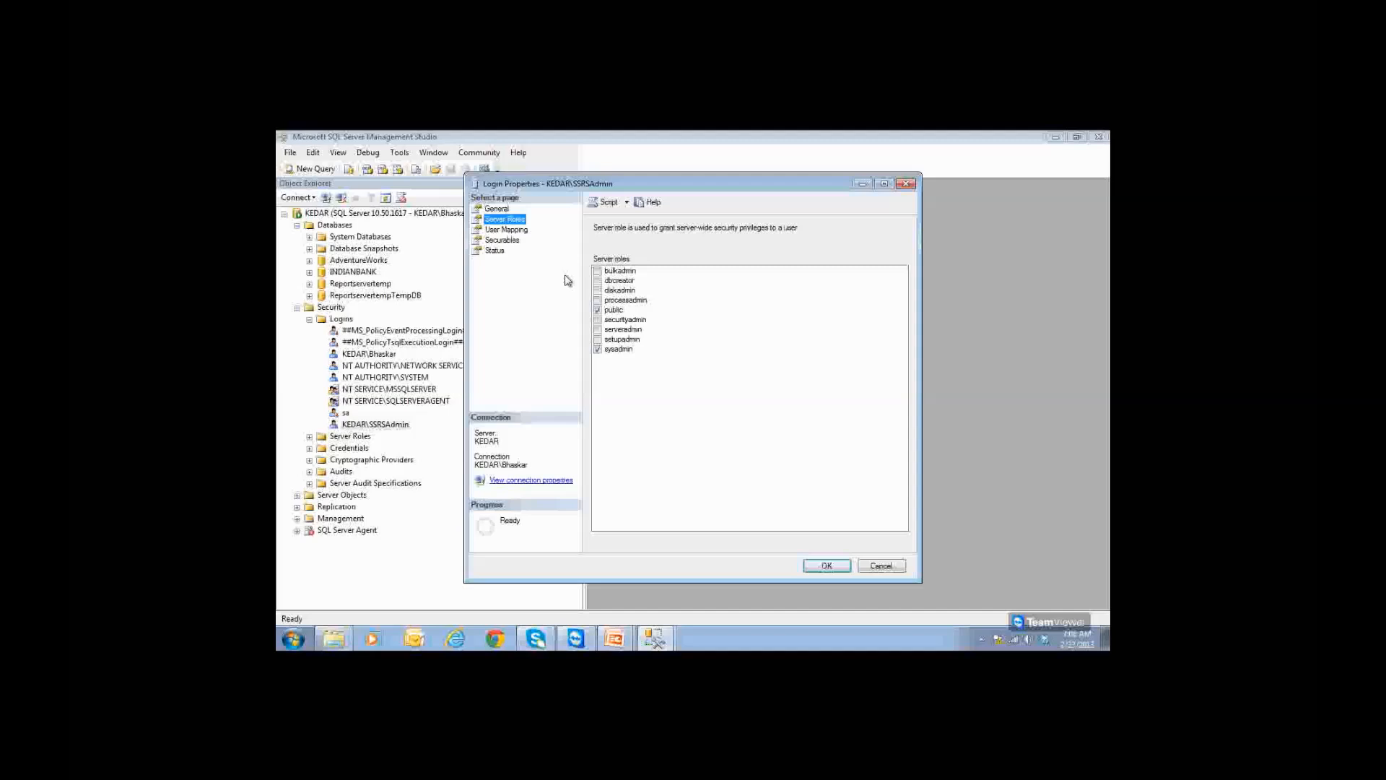
pyautogui.click(518, 229)
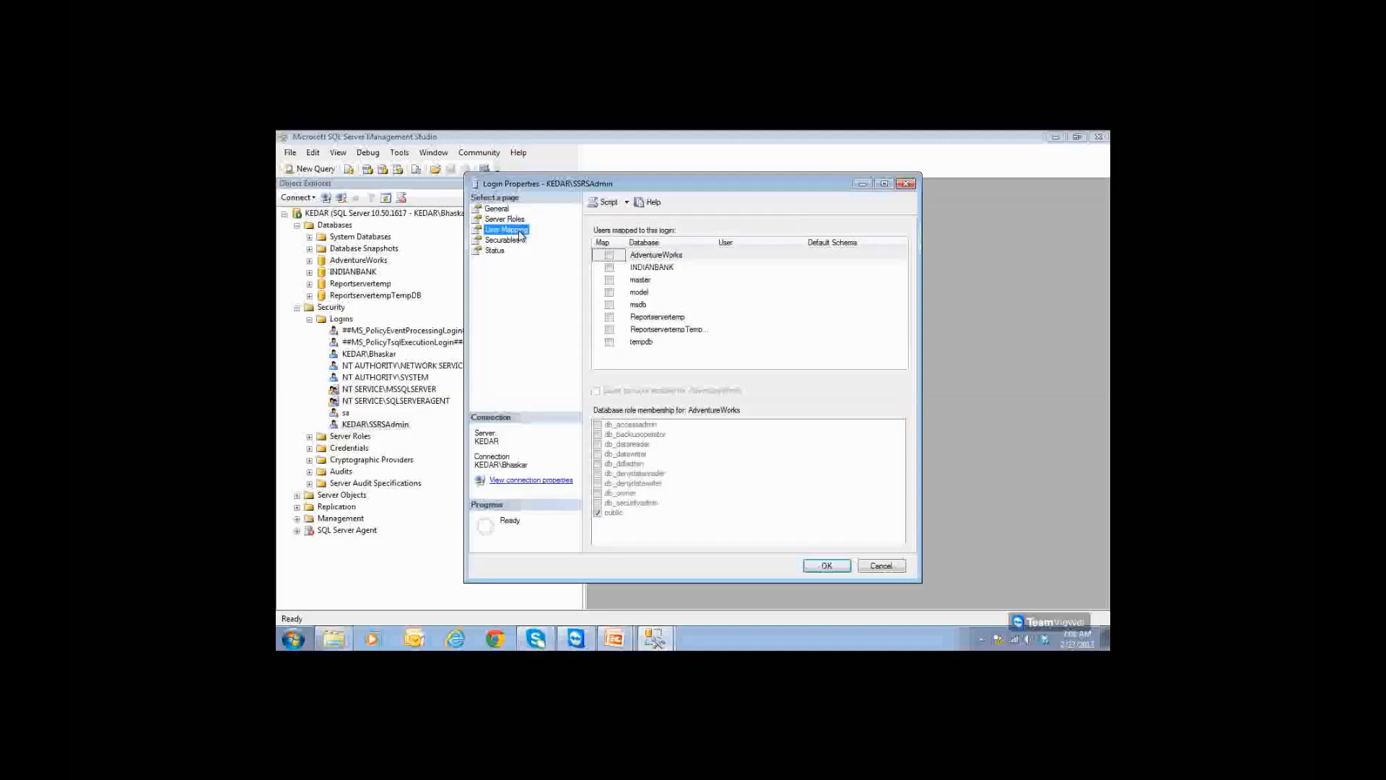
pyautogui.moveTo(713, 243); pyautogui.dragTo(735, 247)
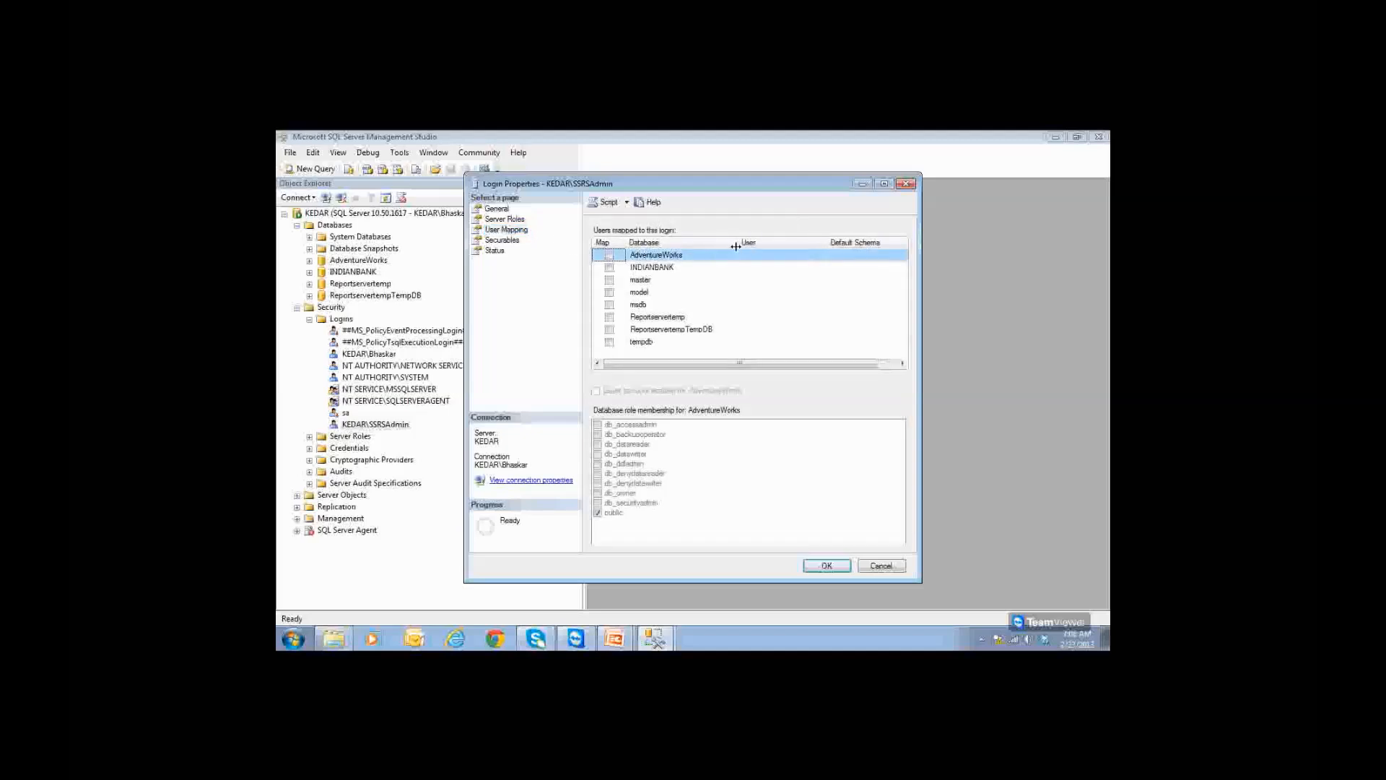
pyautogui.click(609, 269)
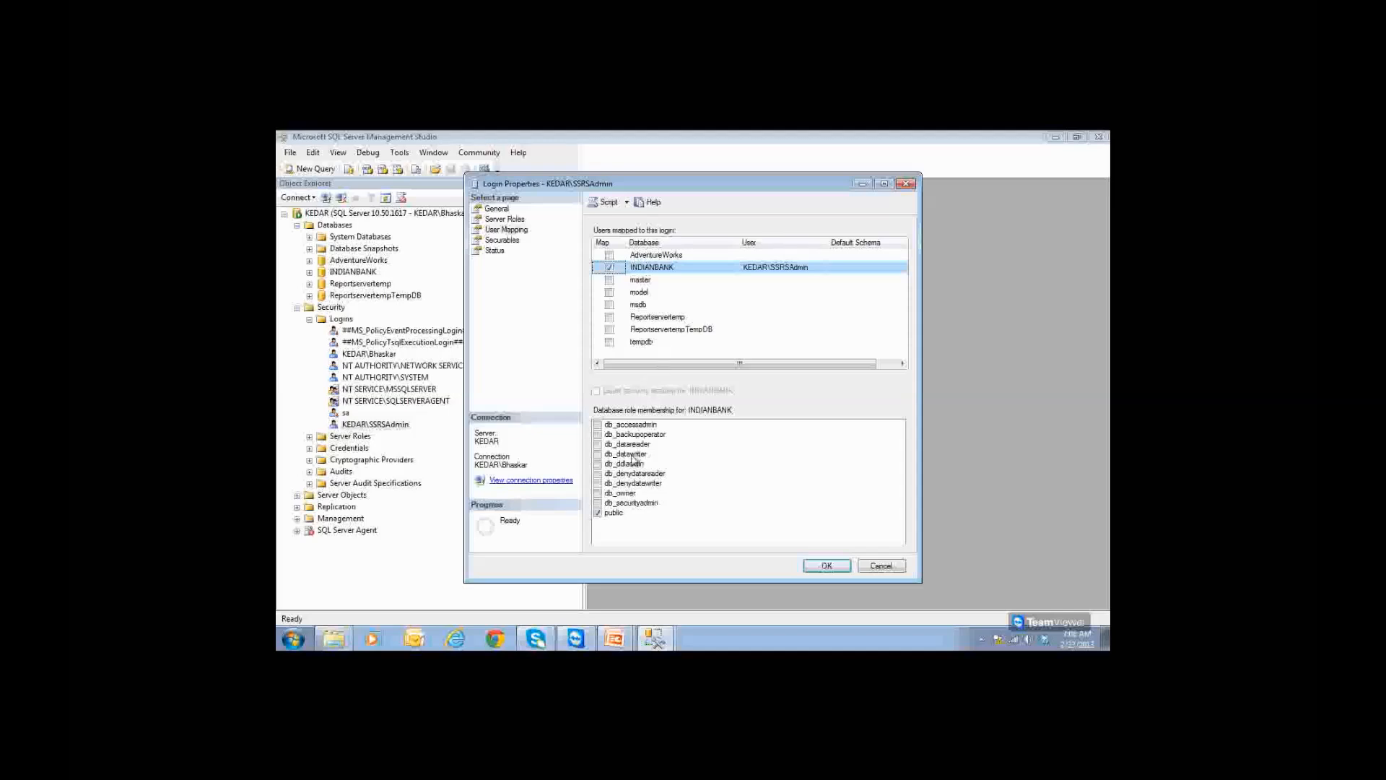
pyautogui.click(598, 493)
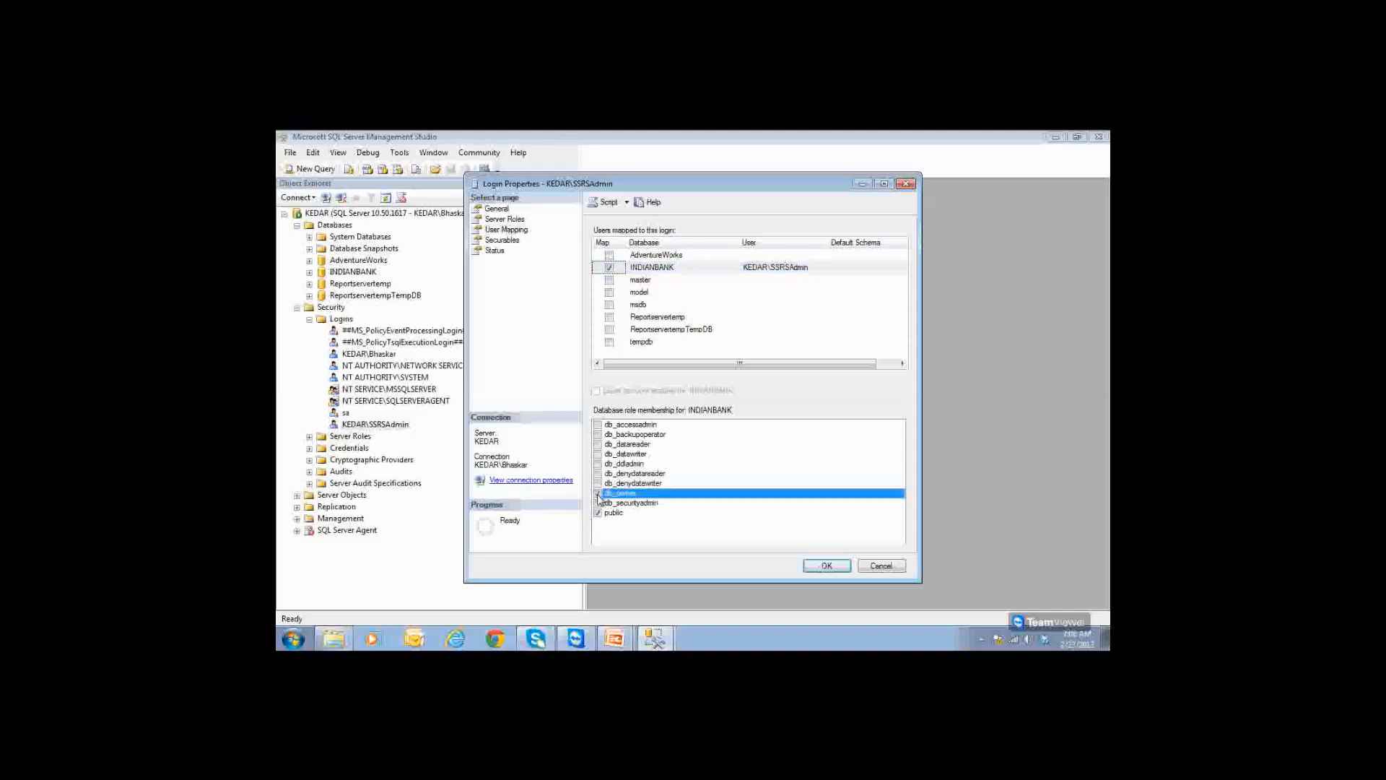
pyautogui.click(821, 566)
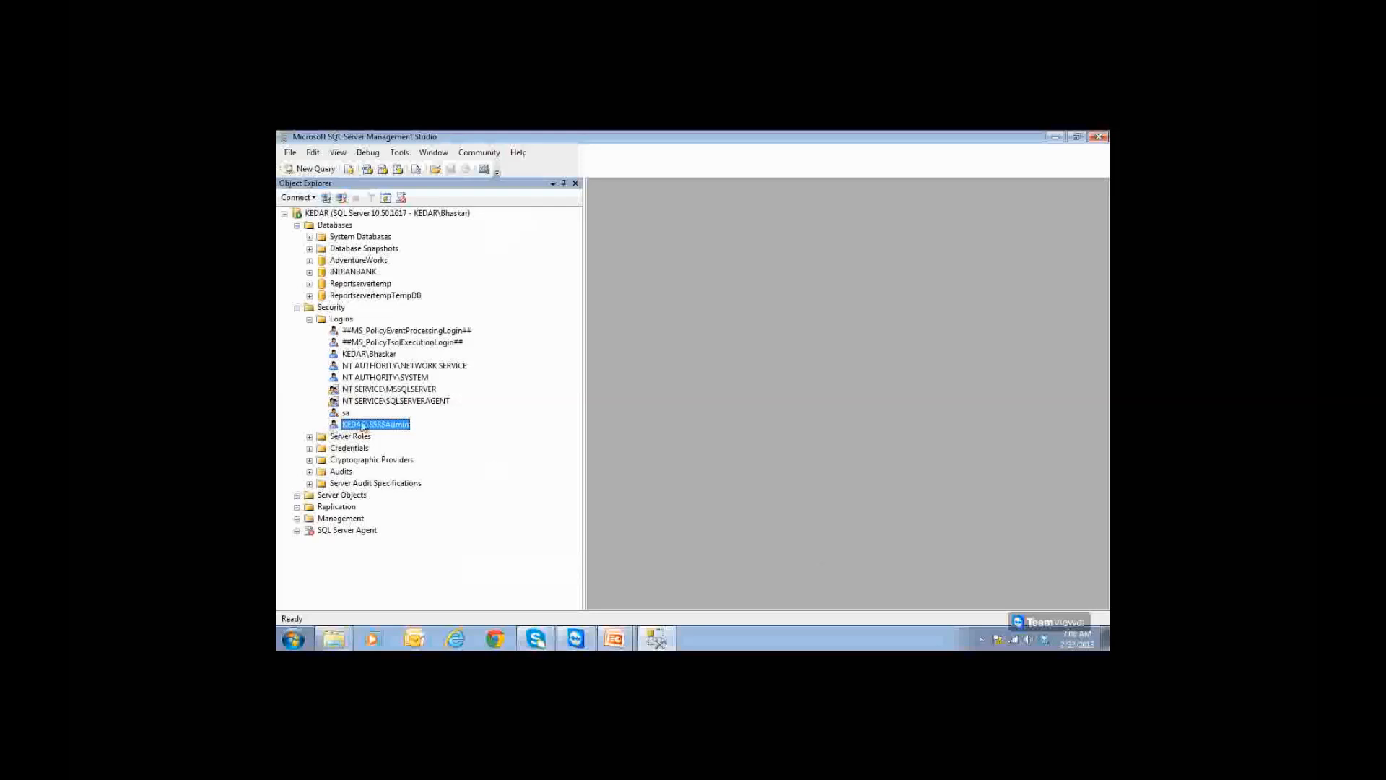
# Step: Tick Reportservertemp in SSRSAdmin's User Mapping, grant db_owner, and save the login
pyautogui.click(352, 273)
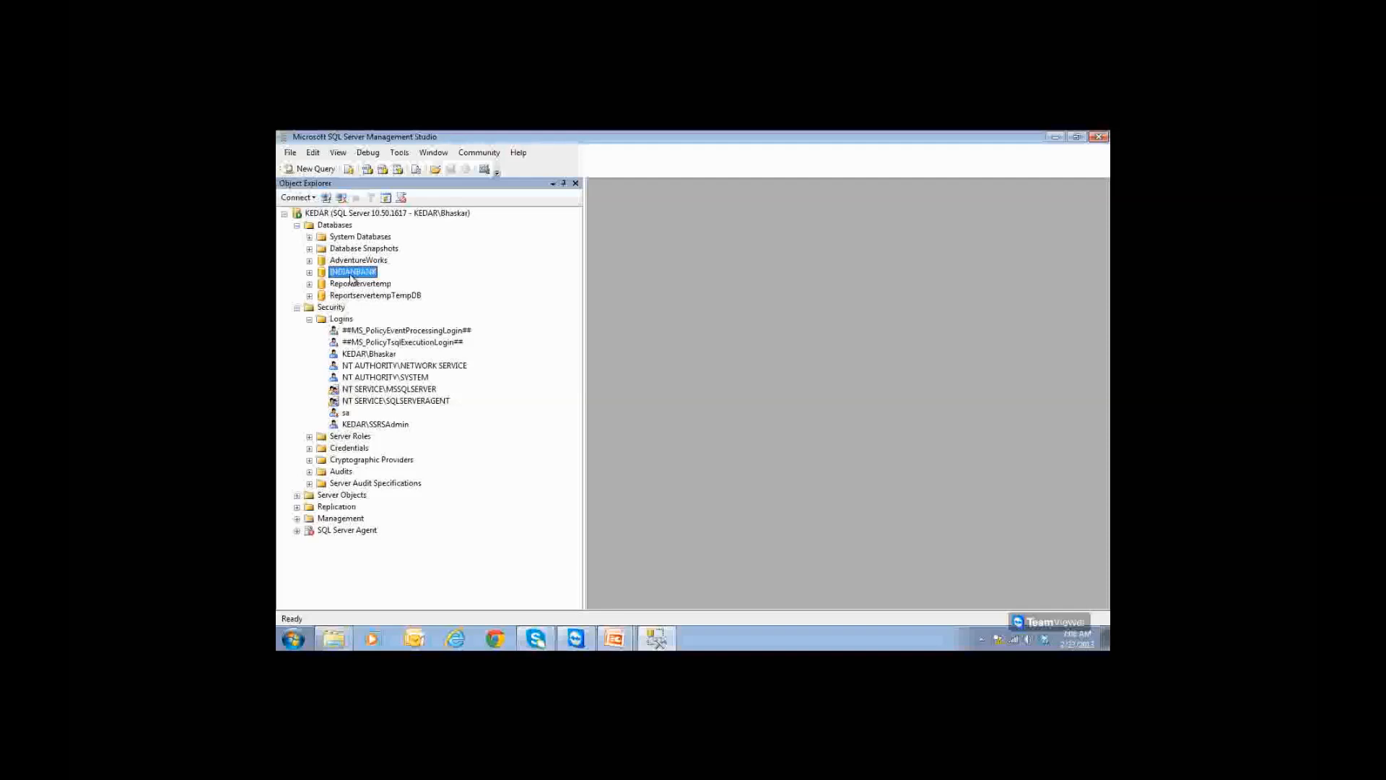
pyautogui.click(368, 426)
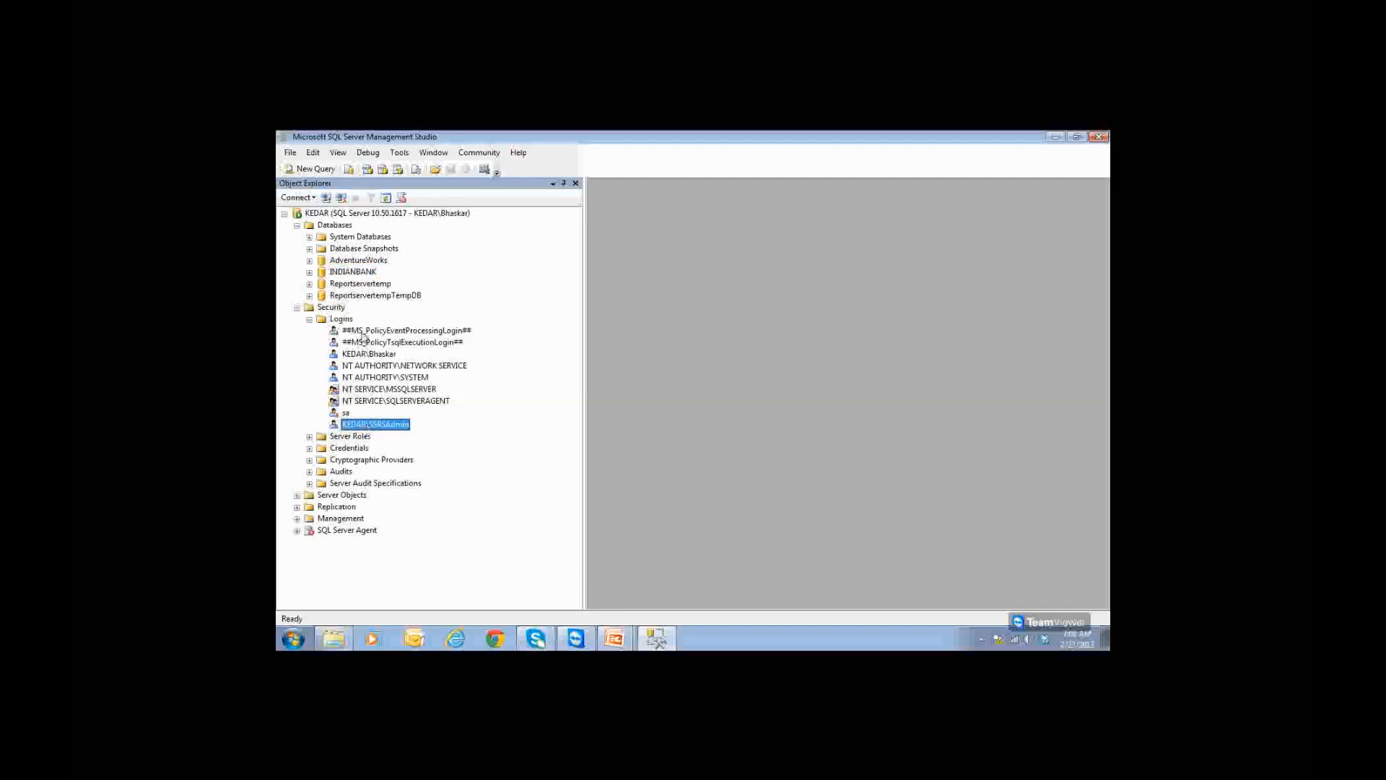
pyautogui.click(365, 285)
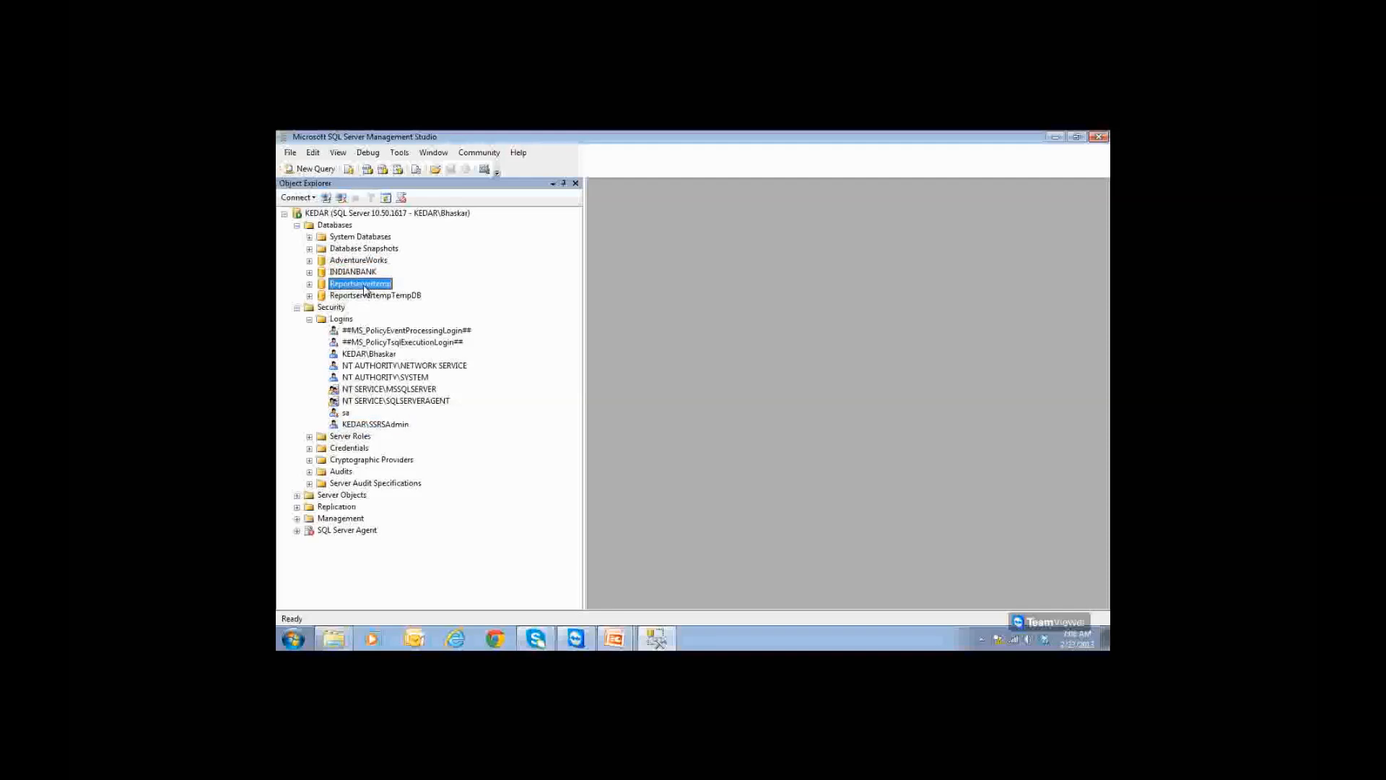
pyautogui.click(396, 425)
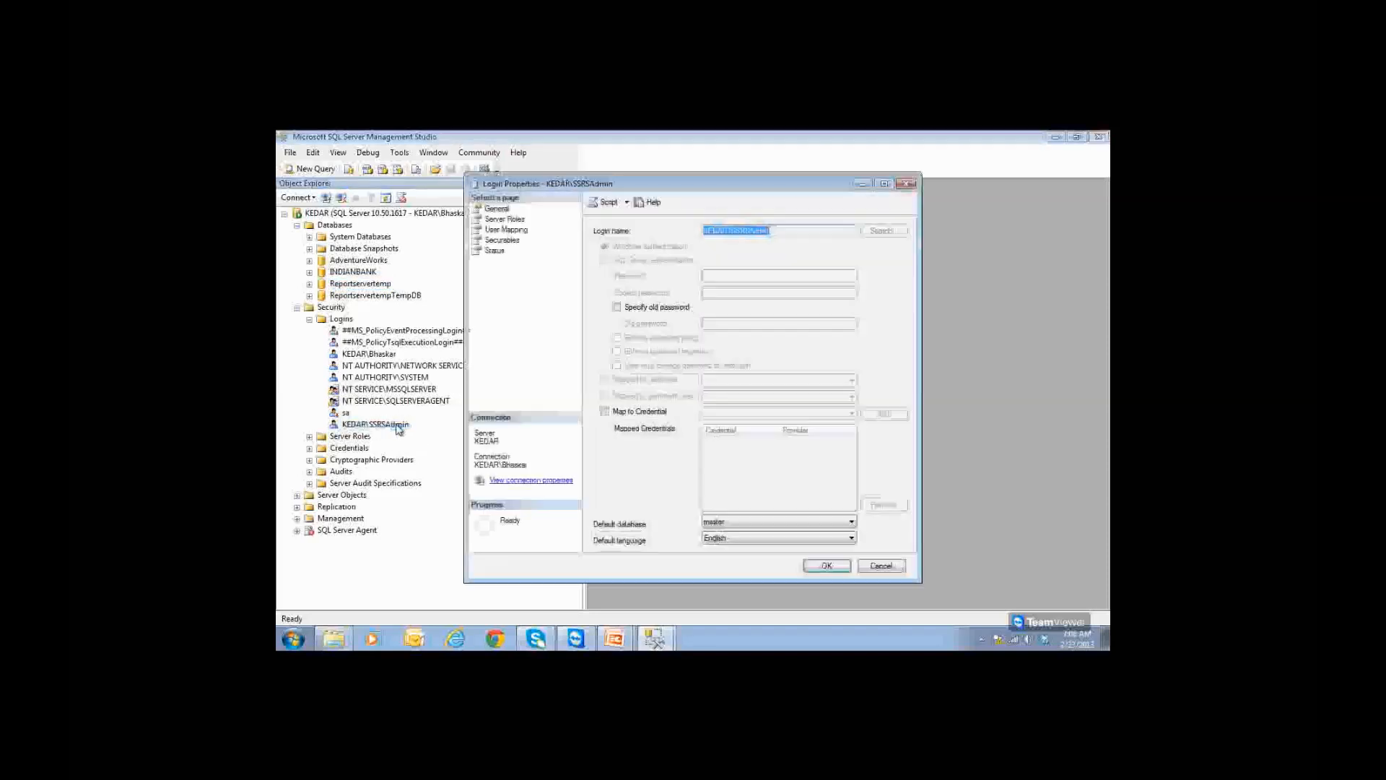
pyautogui.click(517, 219)
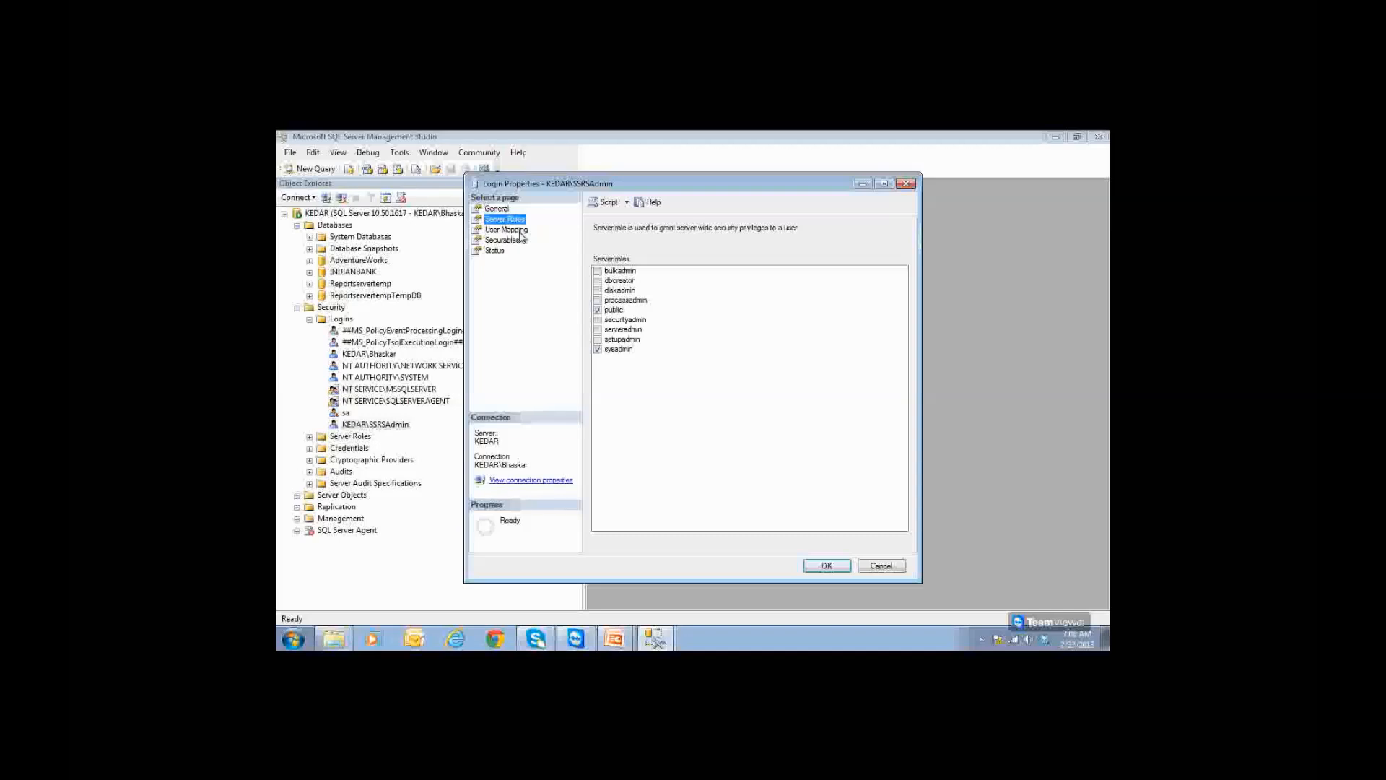
pyautogui.click(520, 230)
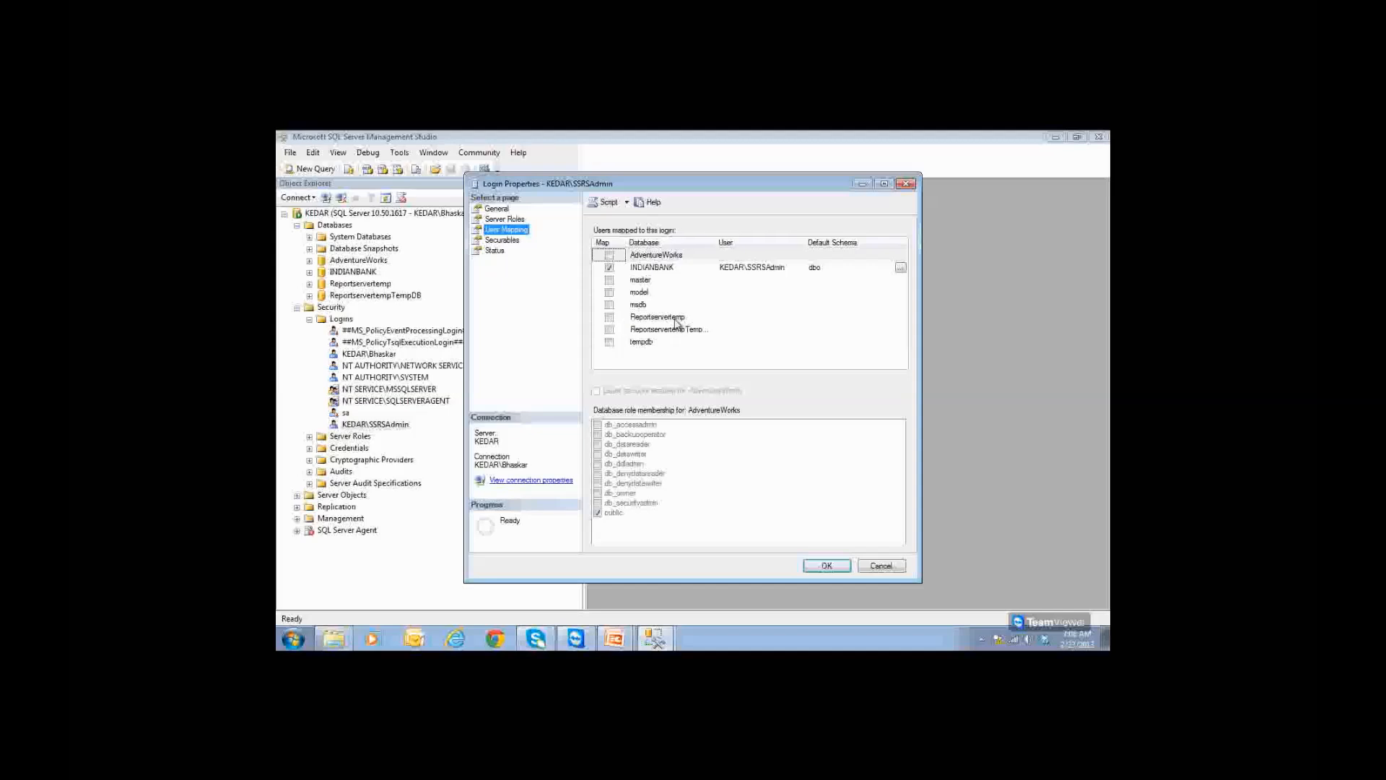
pyautogui.click(609, 317)
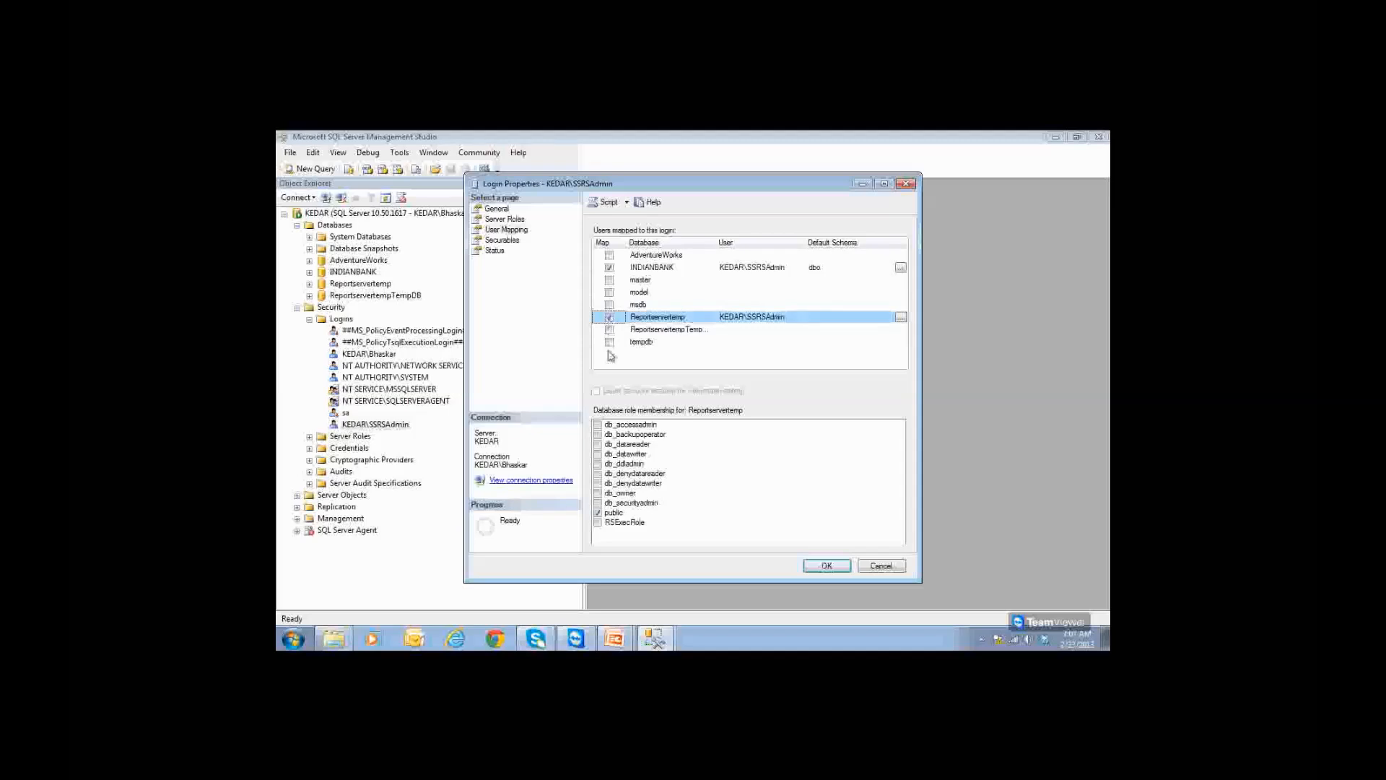
pyautogui.click(598, 493)
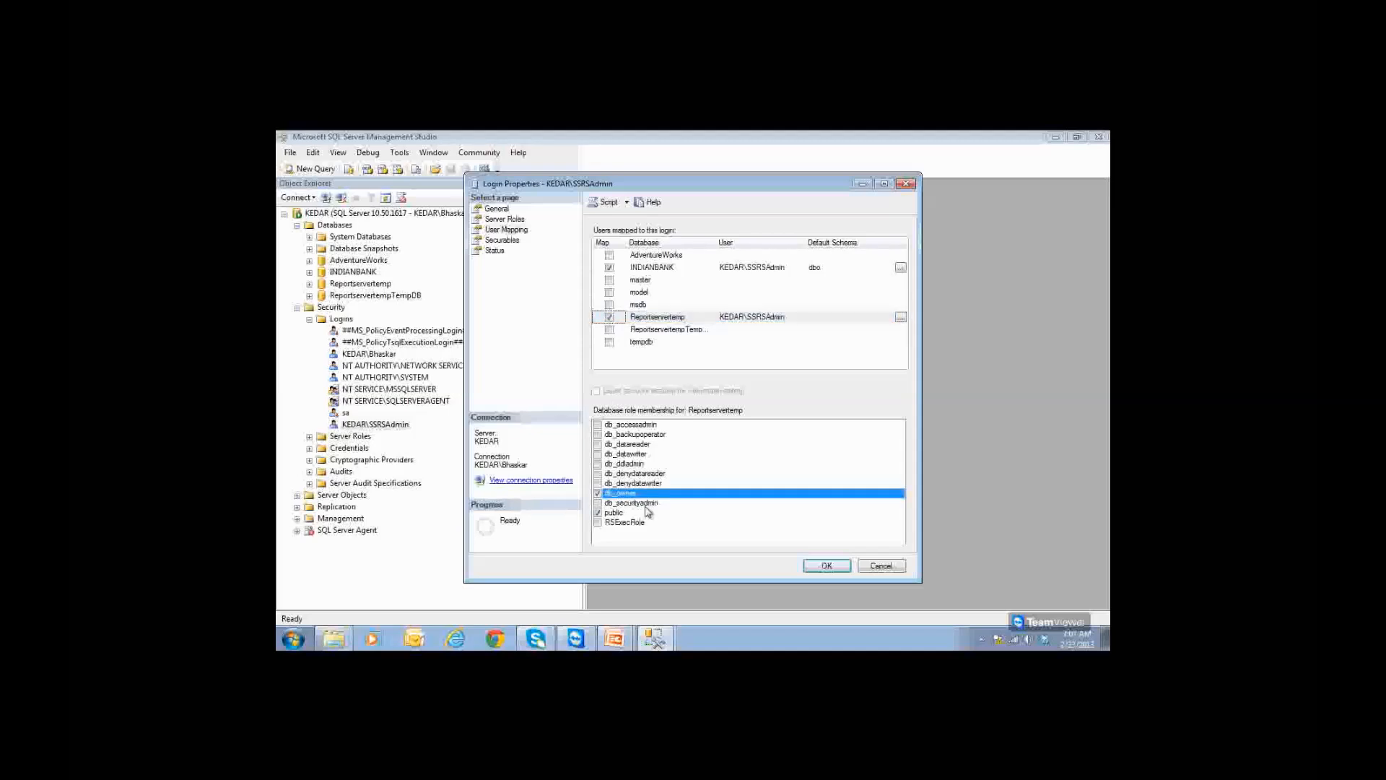
pyautogui.click(819, 566)
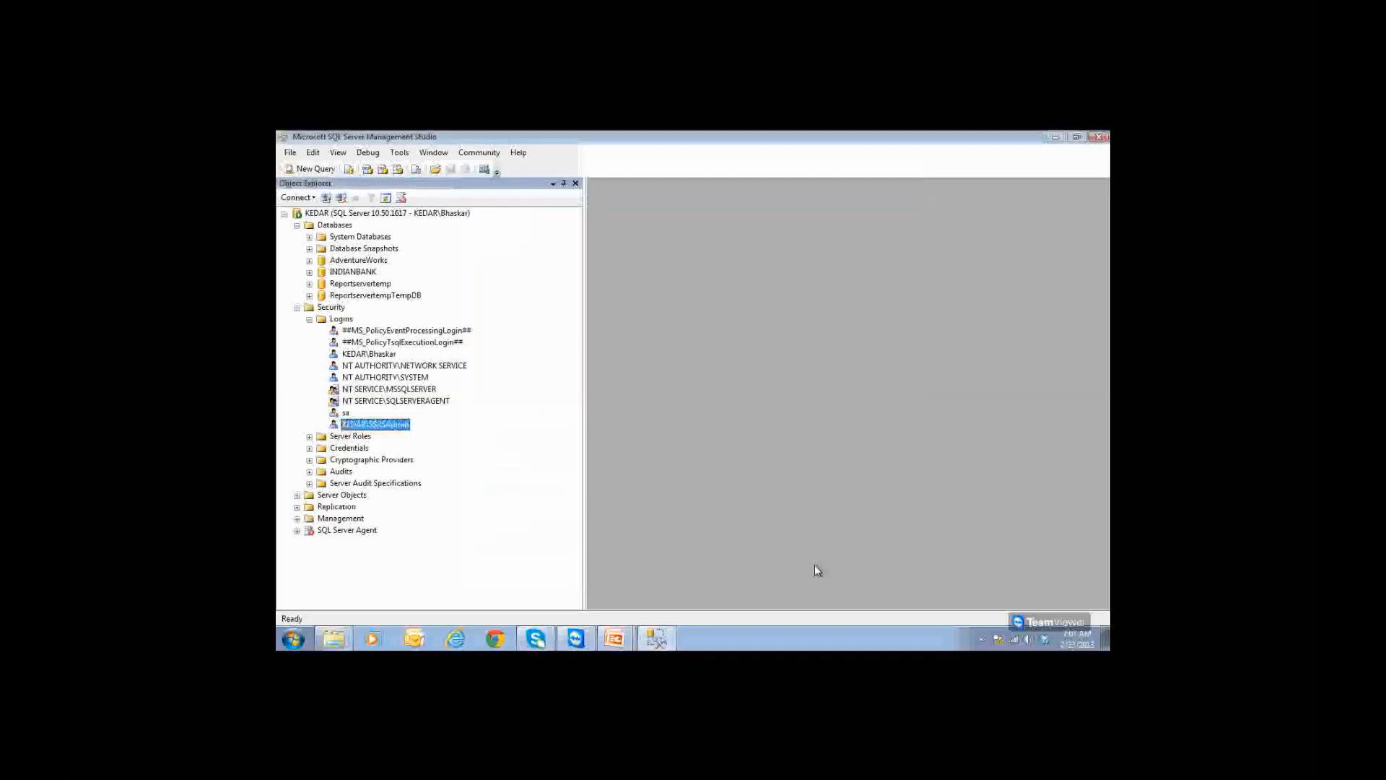
# Step: Map SSRSAdmin to ReportservertempTempDB with db_owner membership and apply it
pyautogui.click(411, 295)
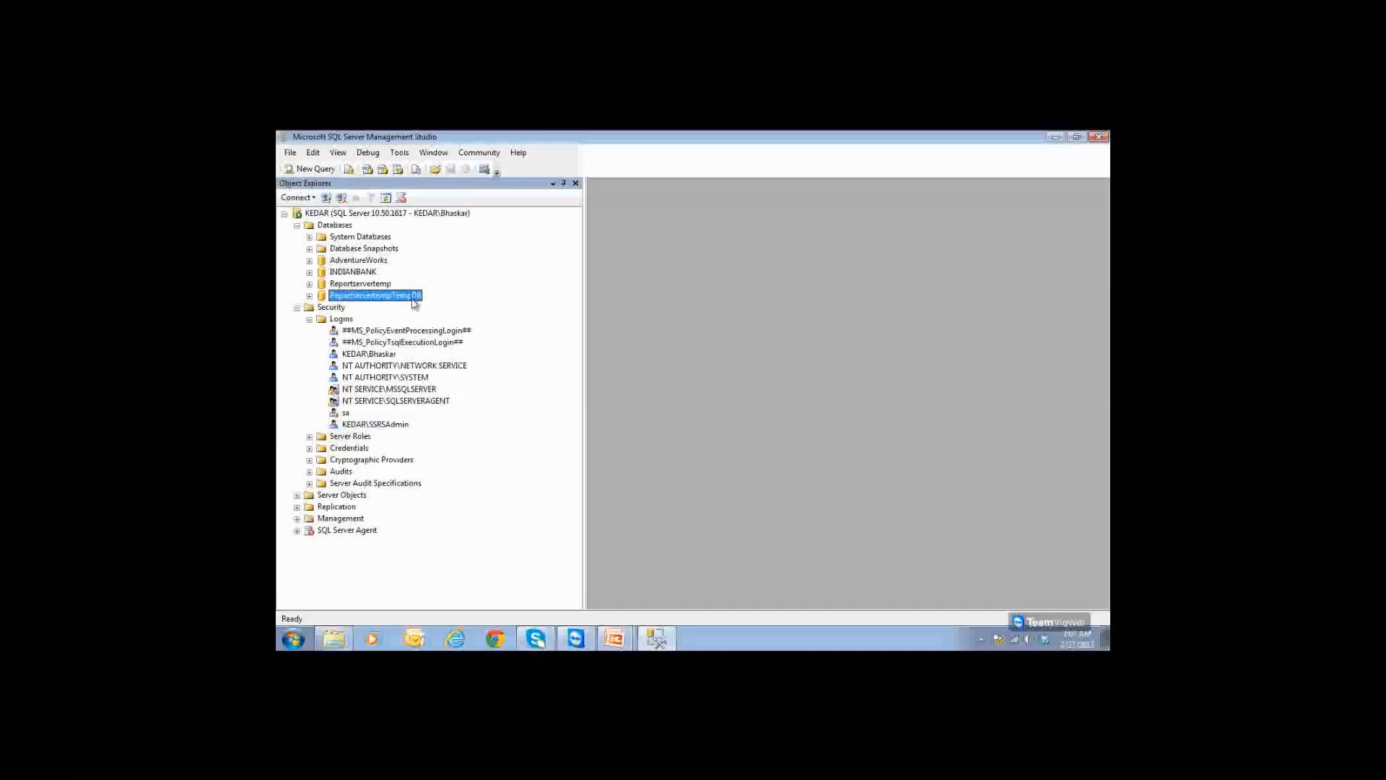
pyautogui.doubleClick(396, 426)
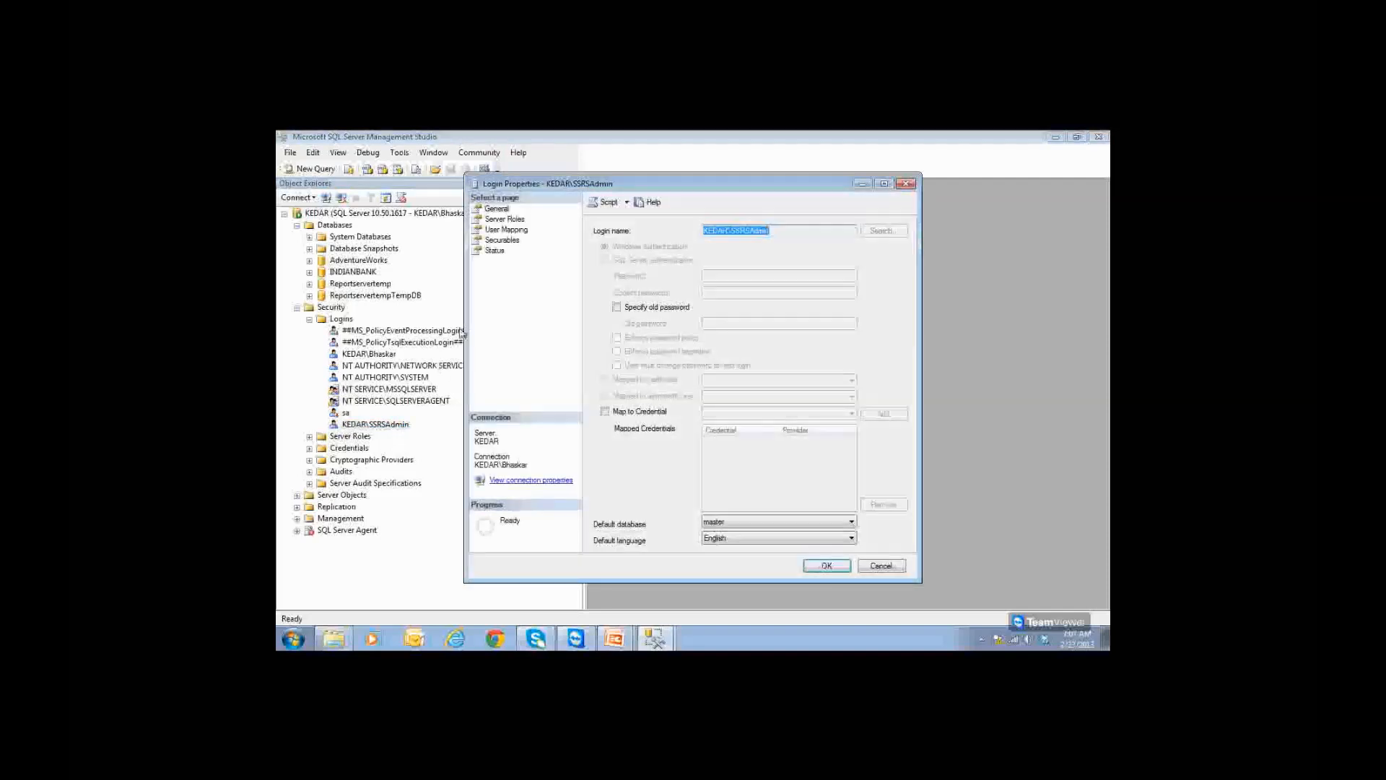
pyautogui.click(508, 230)
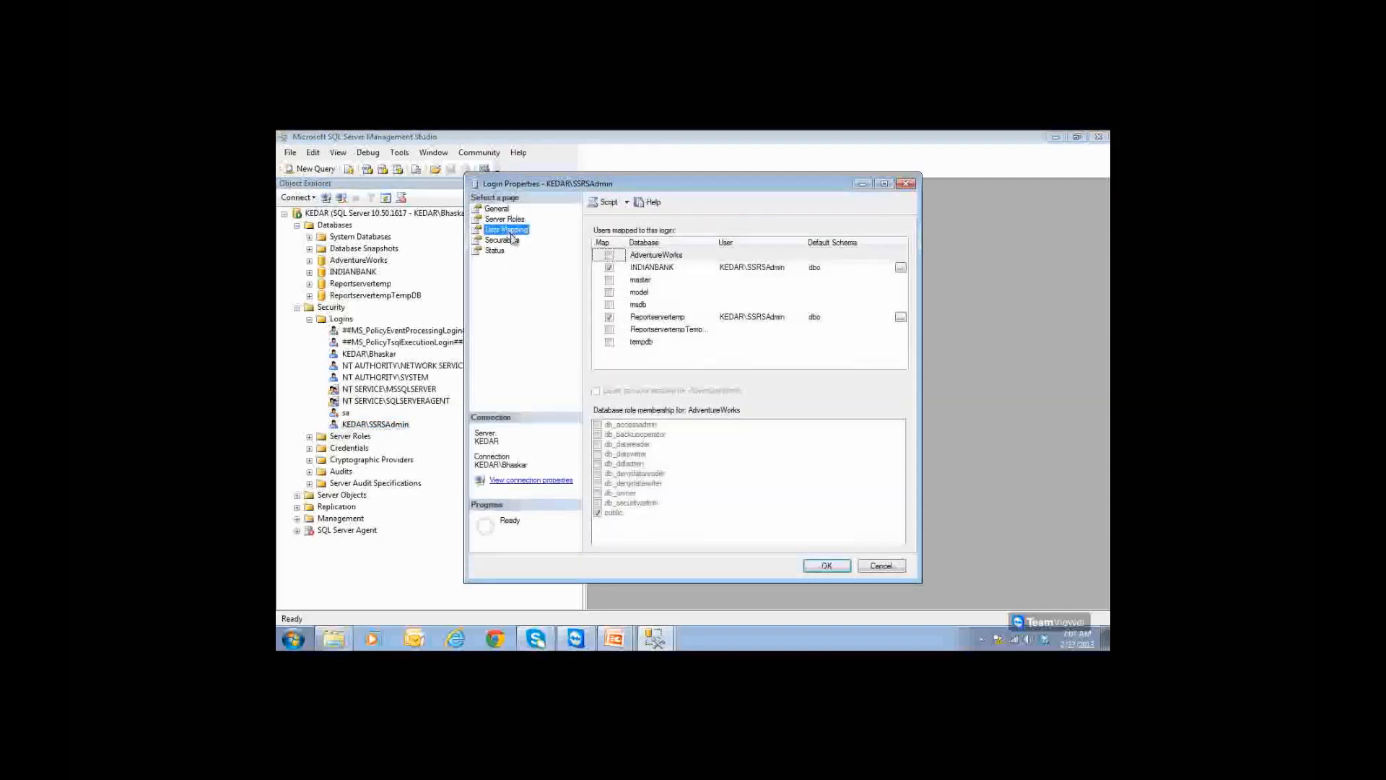
pyautogui.click(610, 330)
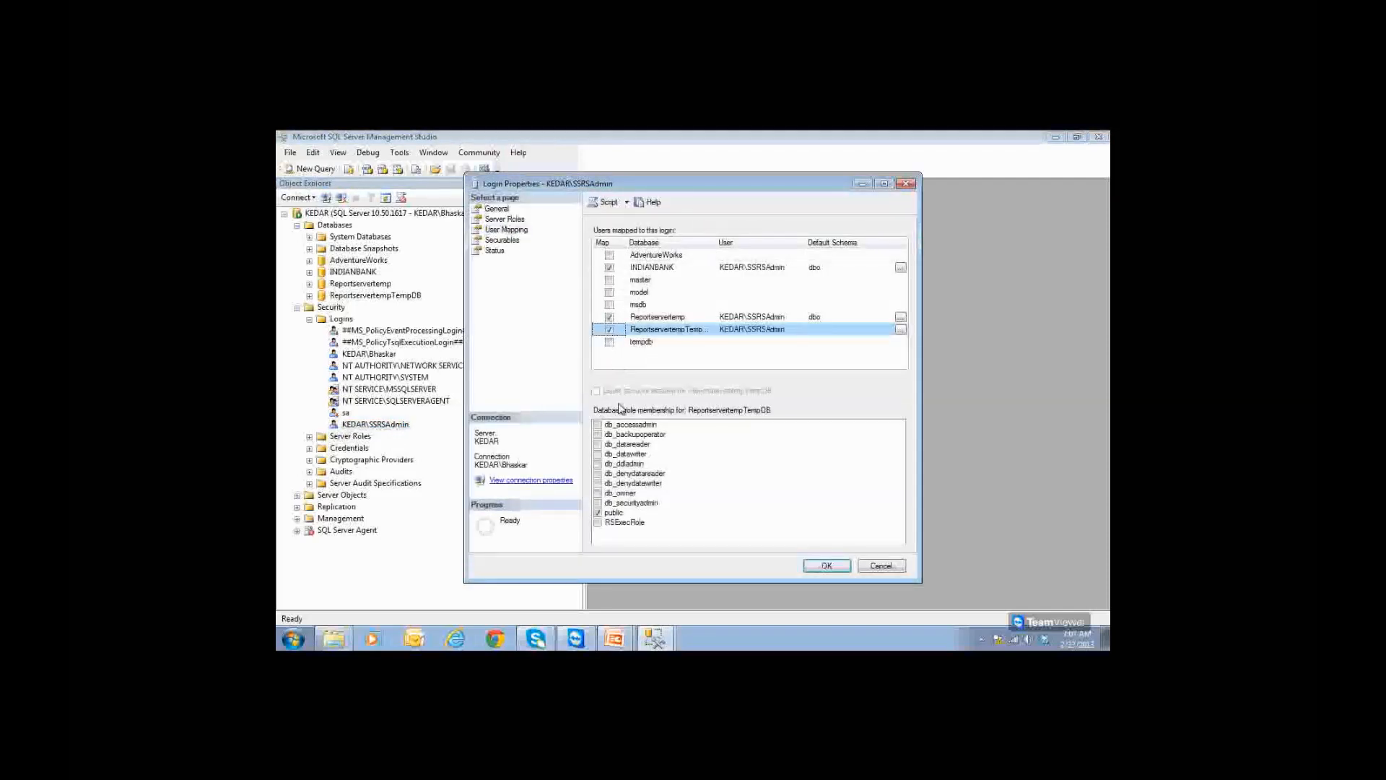
pyautogui.click(598, 493)
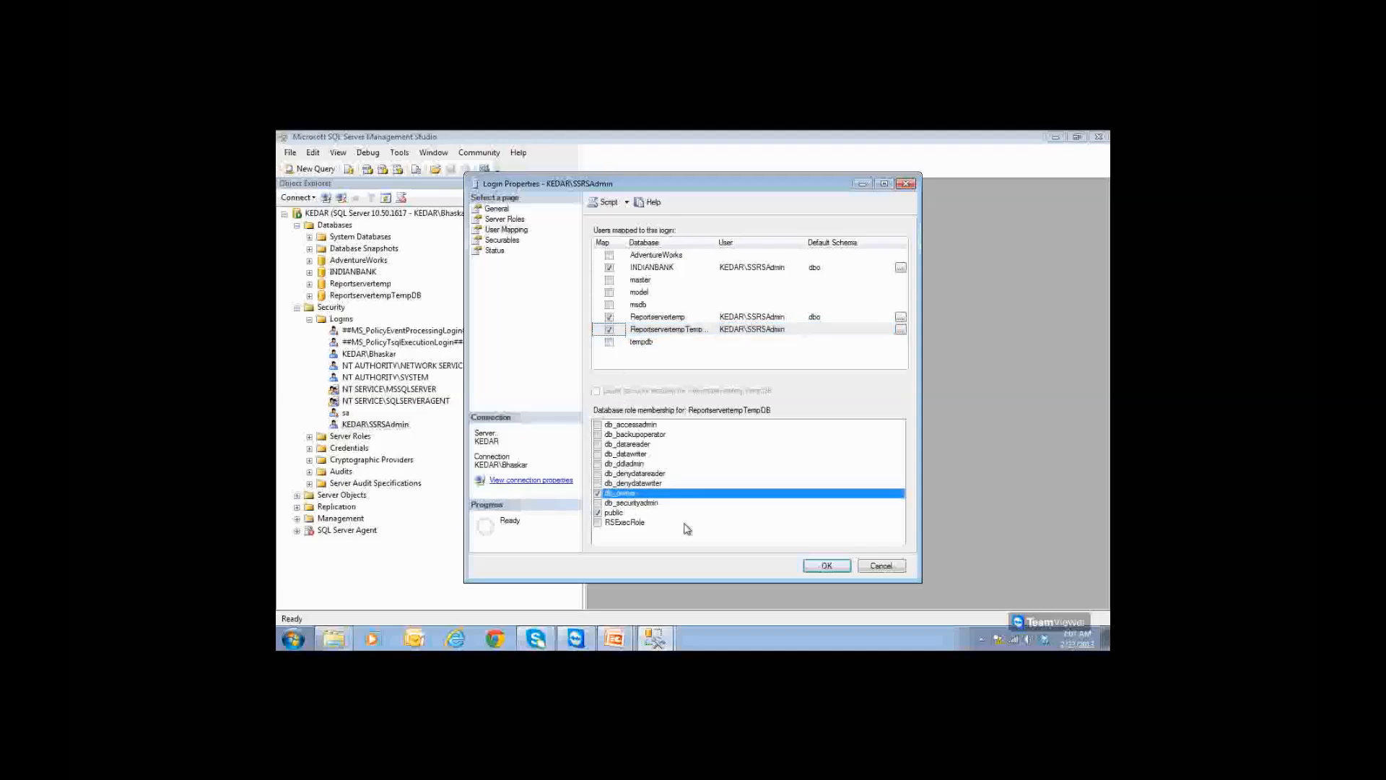
pyautogui.click(821, 569)
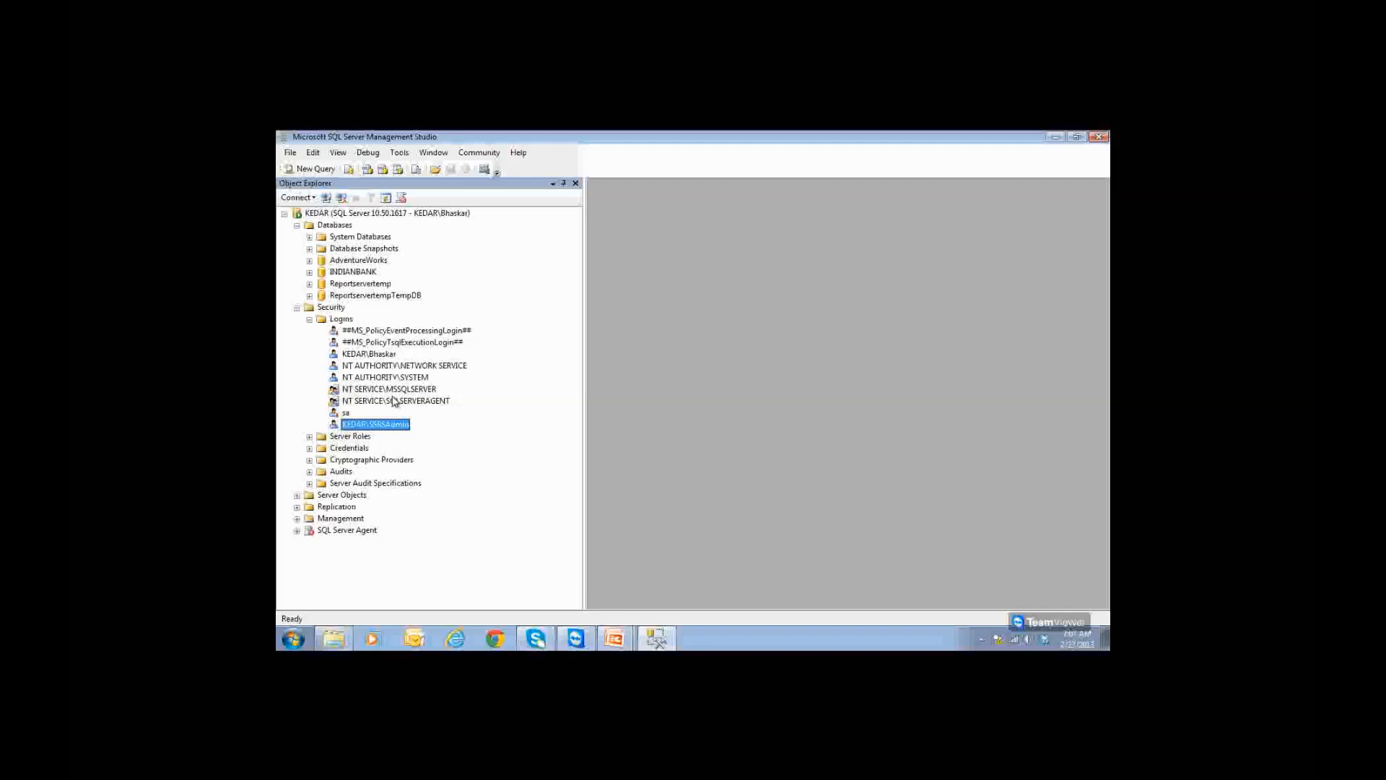
# Step: Map SSRSAdmin to AdventureWorks with db_owner membership and save it
pyautogui.doubleClick(399, 428)
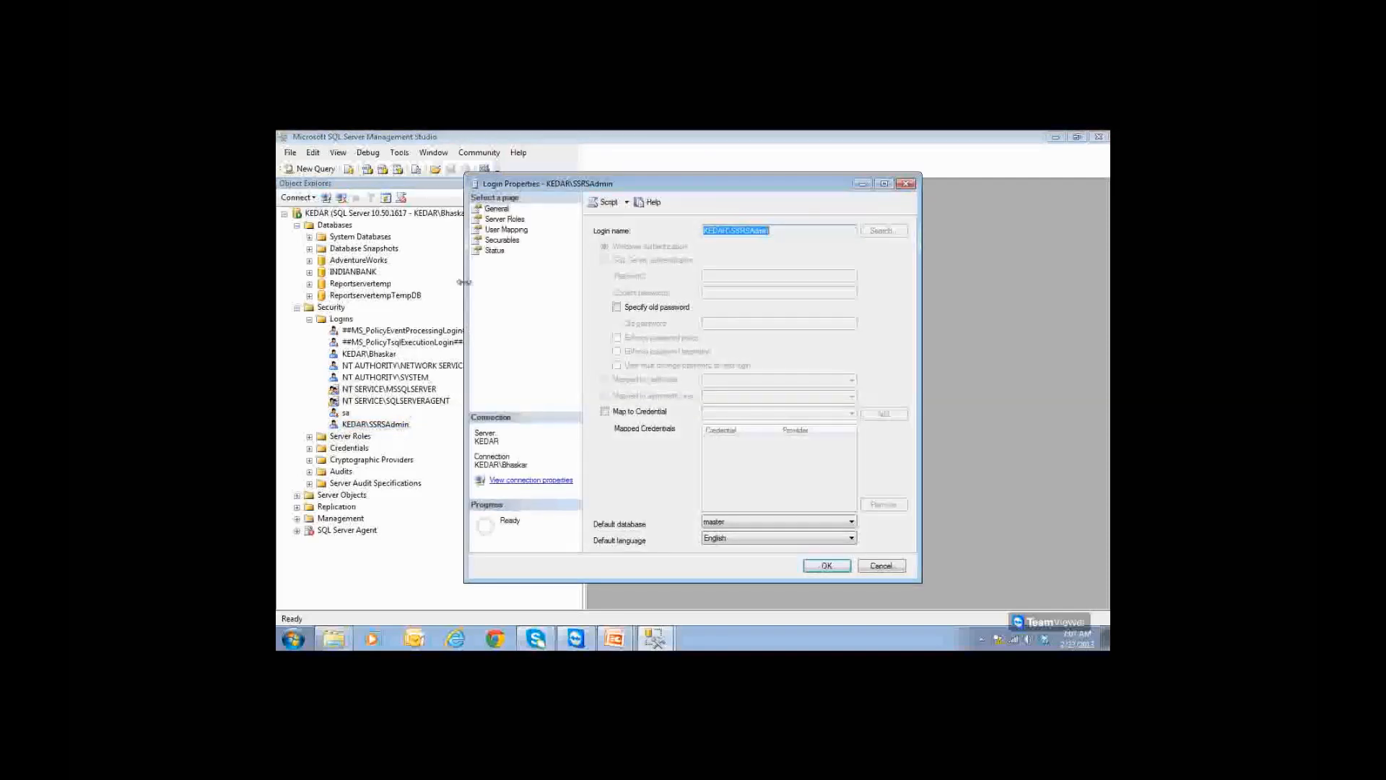
pyautogui.click(514, 230)
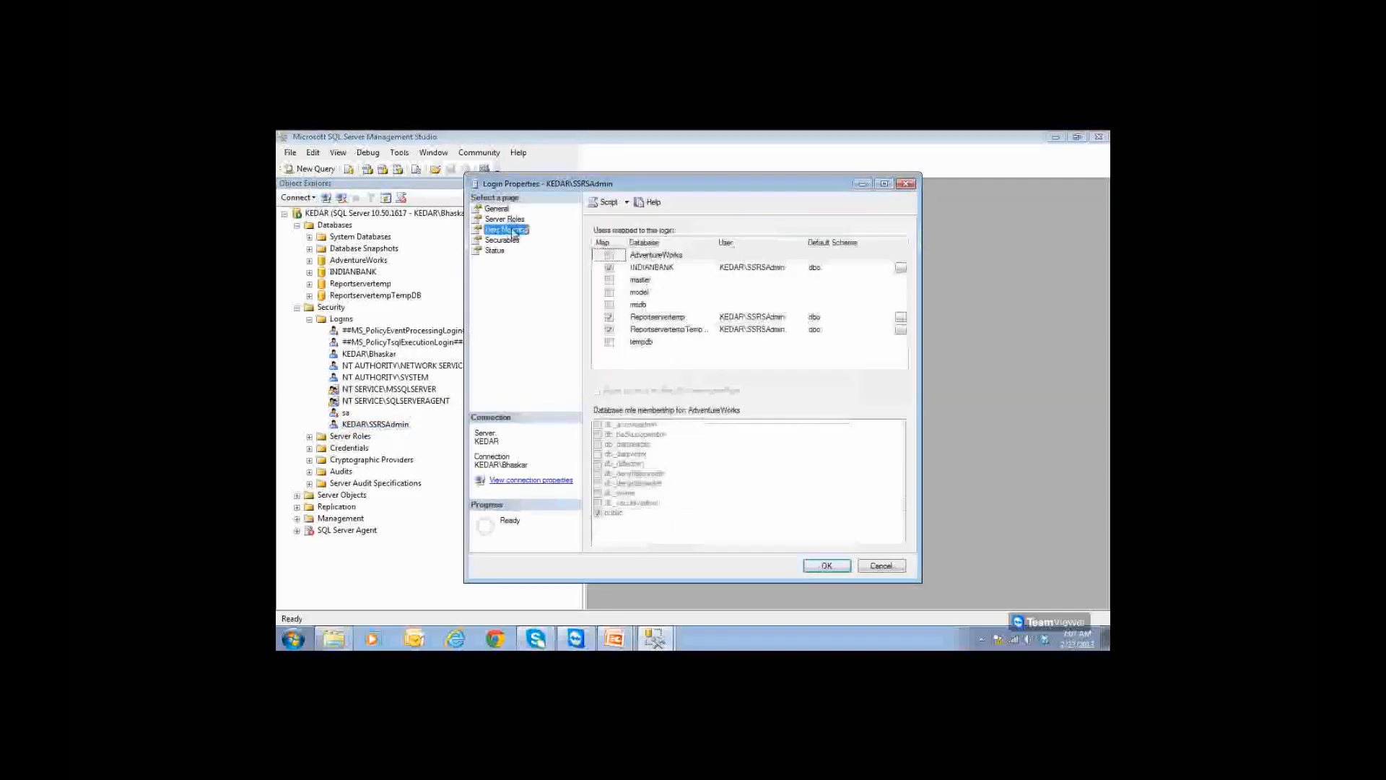
pyautogui.click(611, 258)
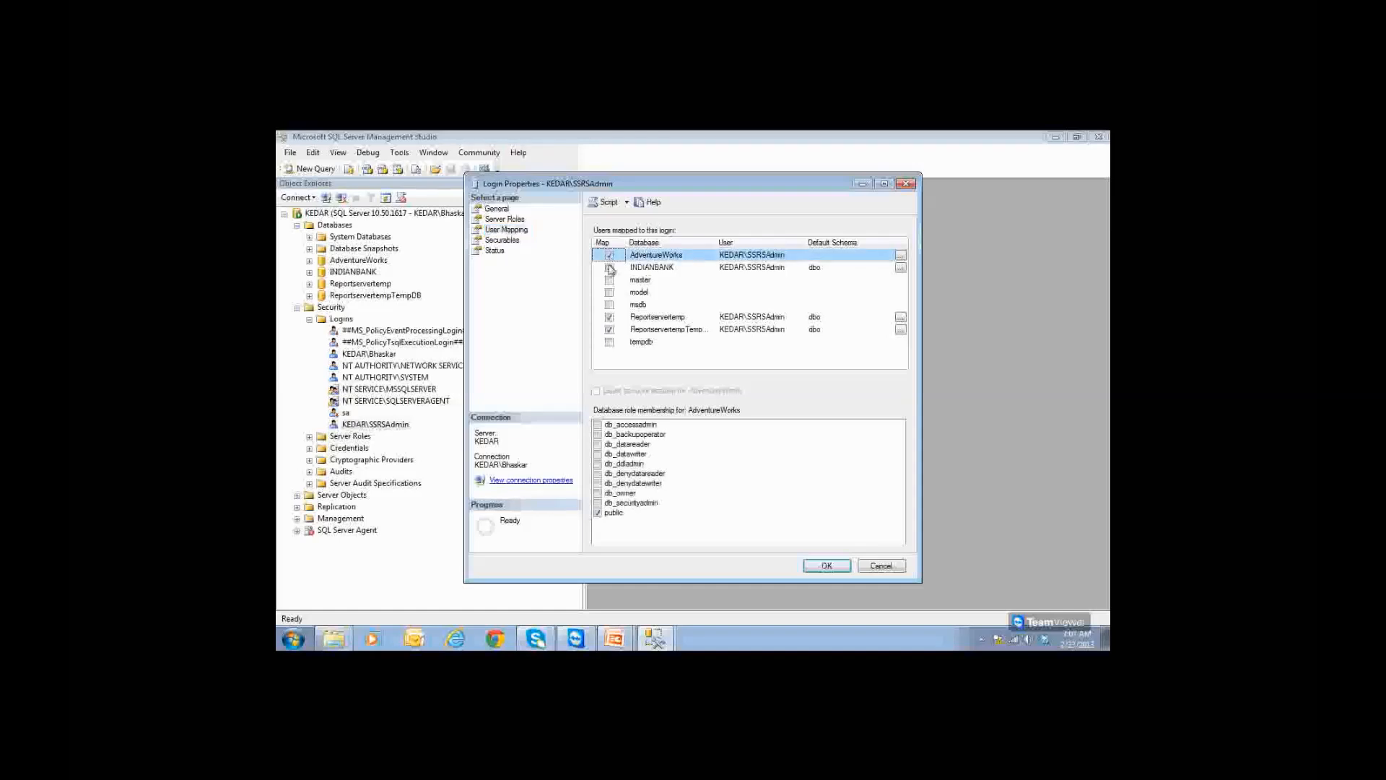
pyautogui.click(600, 494)
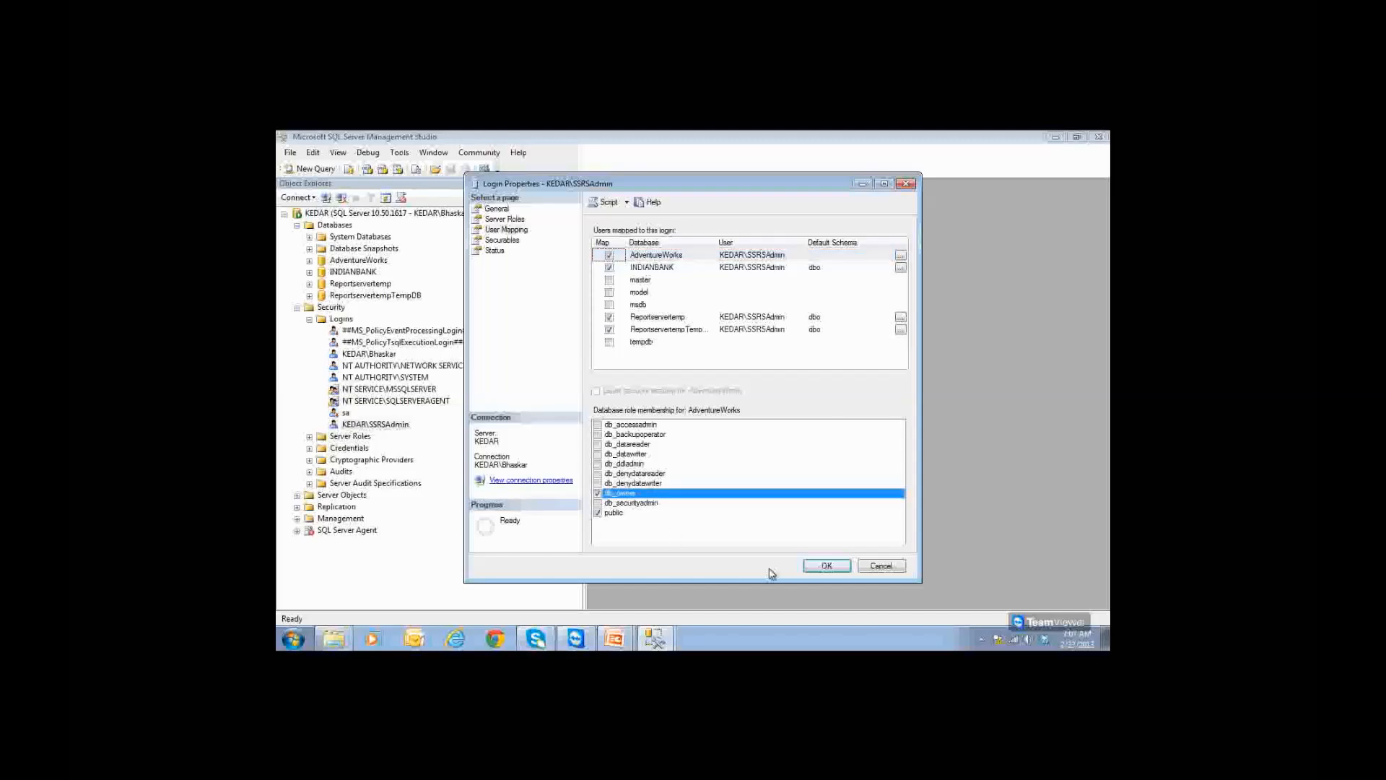
pyautogui.click(823, 566)
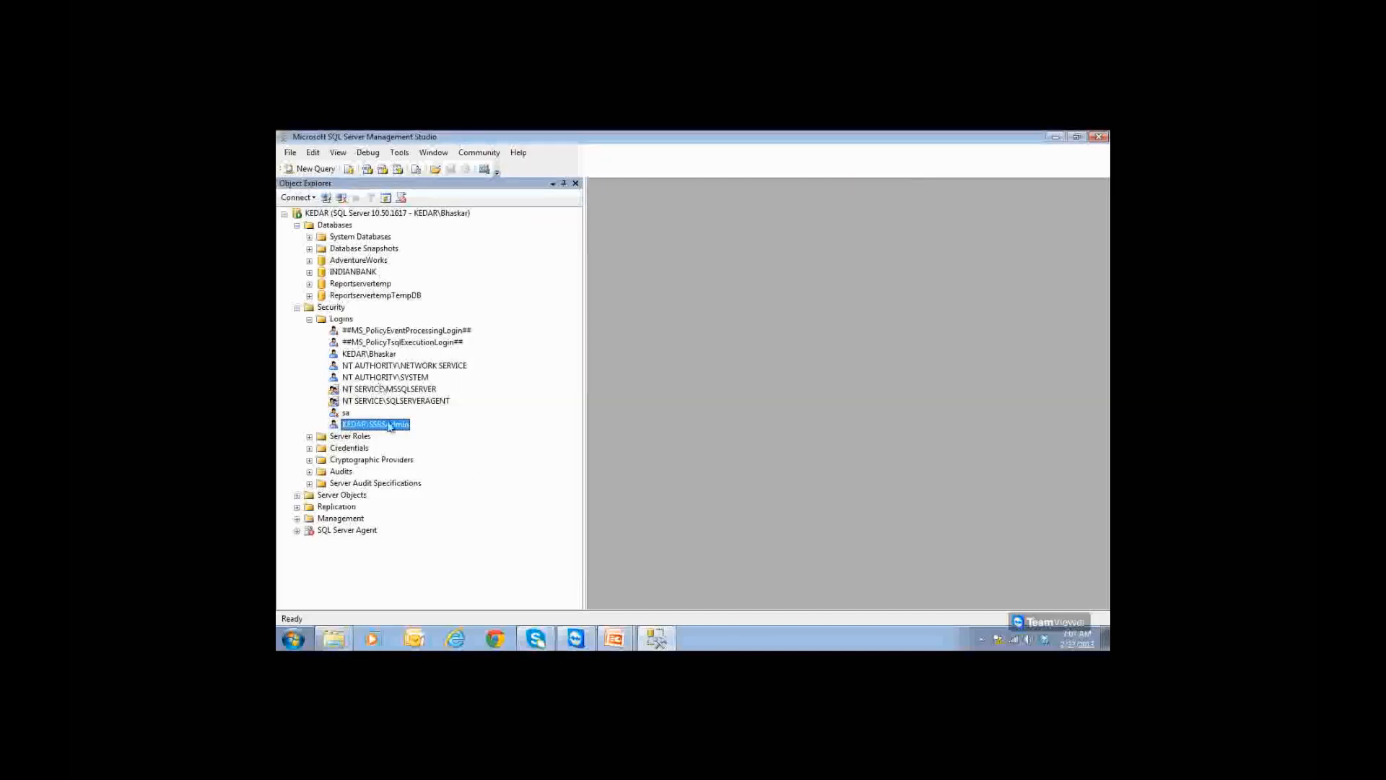
# Step: Check SSRSAdmin's properties, cancel without changes, and return to the subscriptions slide show
pyautogui.doubleClick(389, 425)
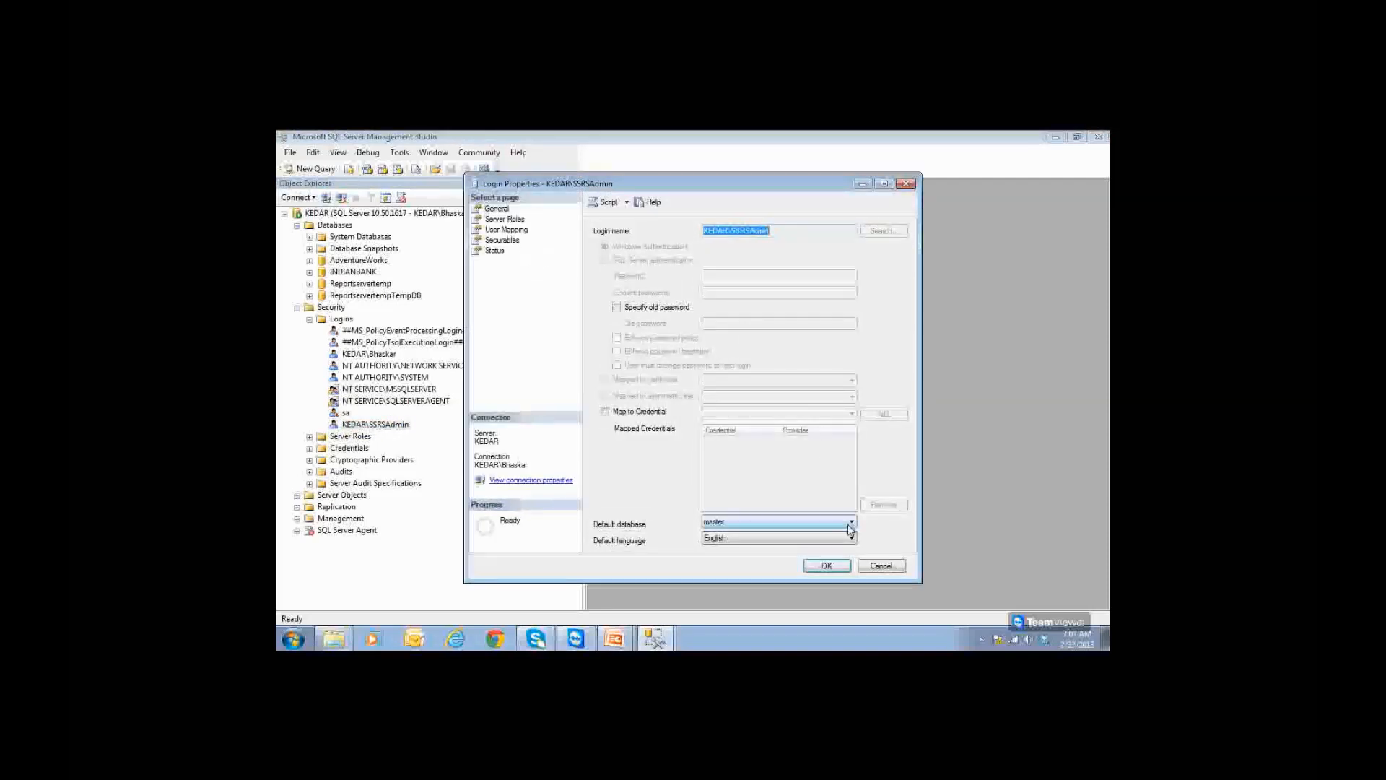
pyautogui.click(876, 566)
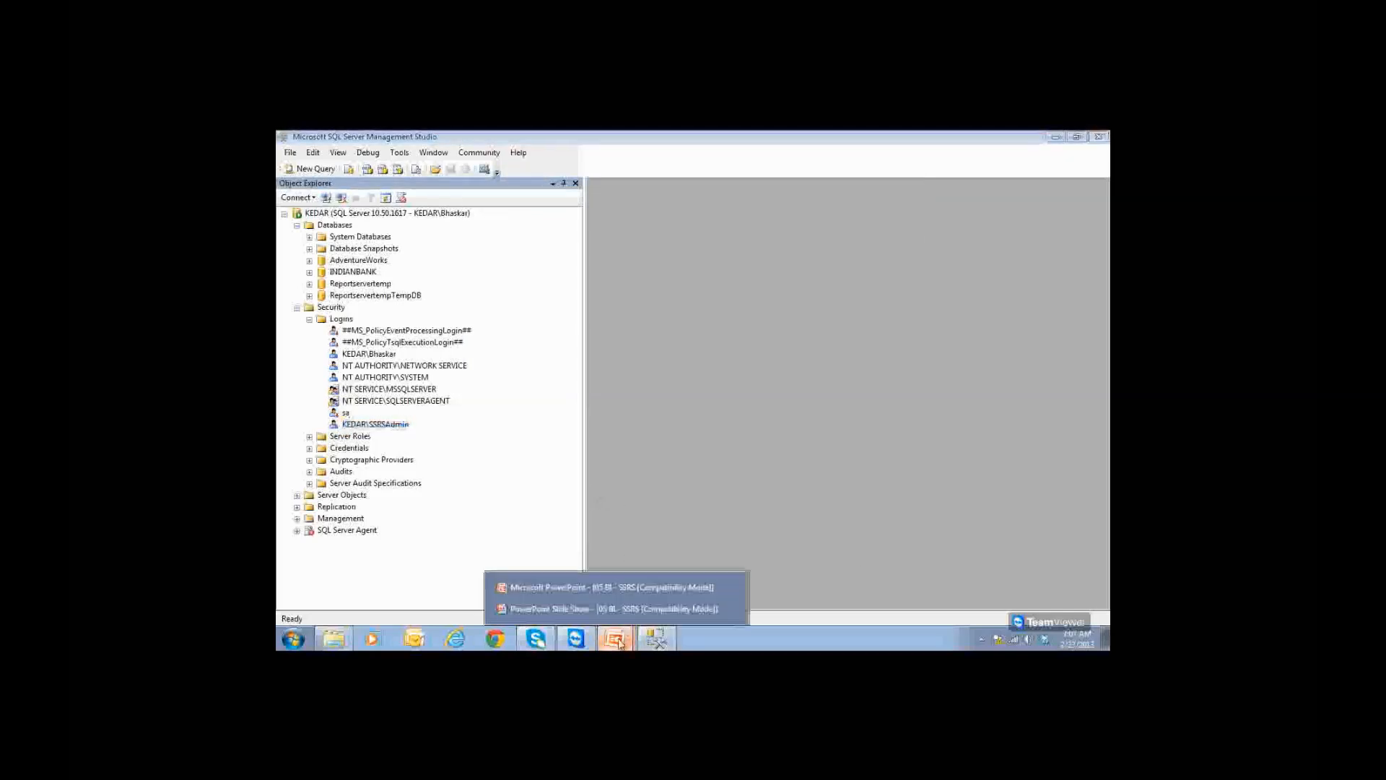
pyautogui.click(635, 607)
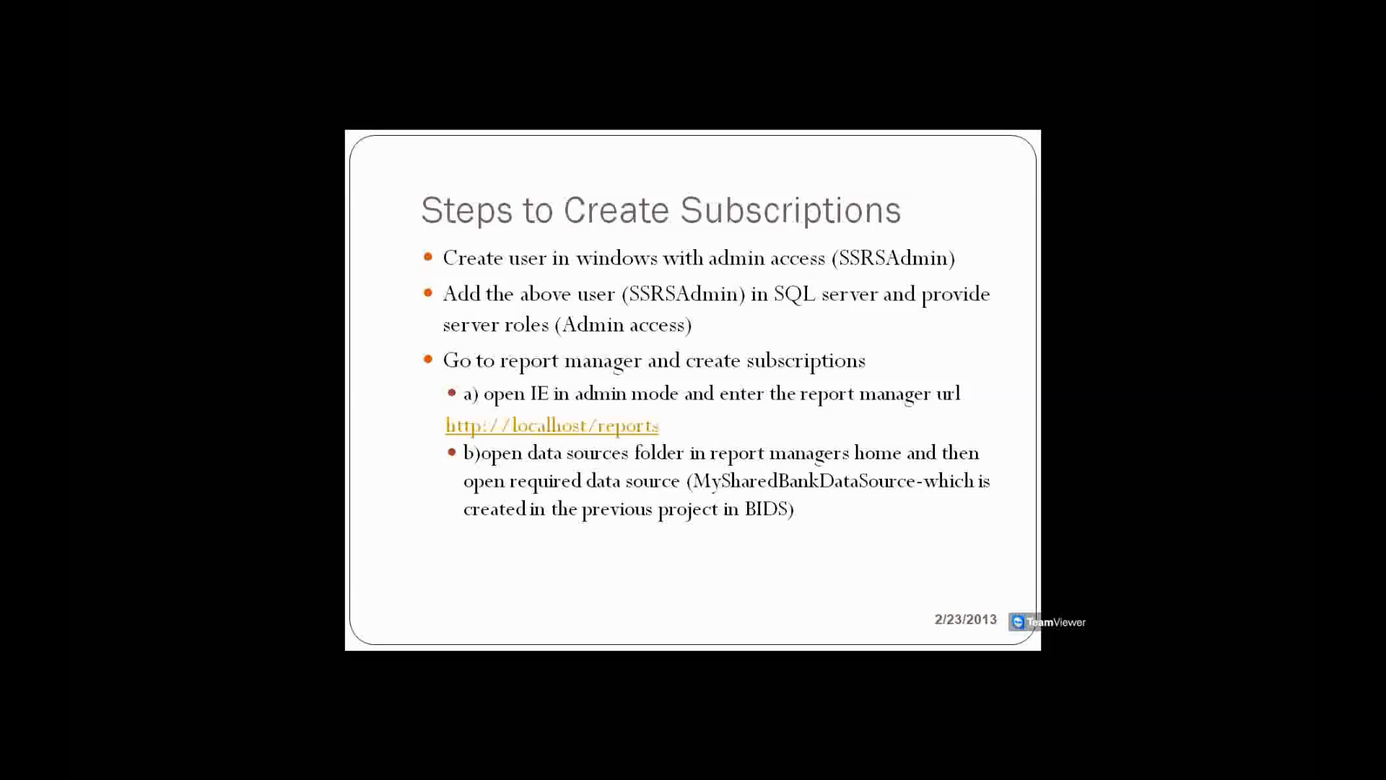
# Step: Start Internet Explorer as administrator from the Start menu, accepting the elevation prompt
pyautogui.press('super')
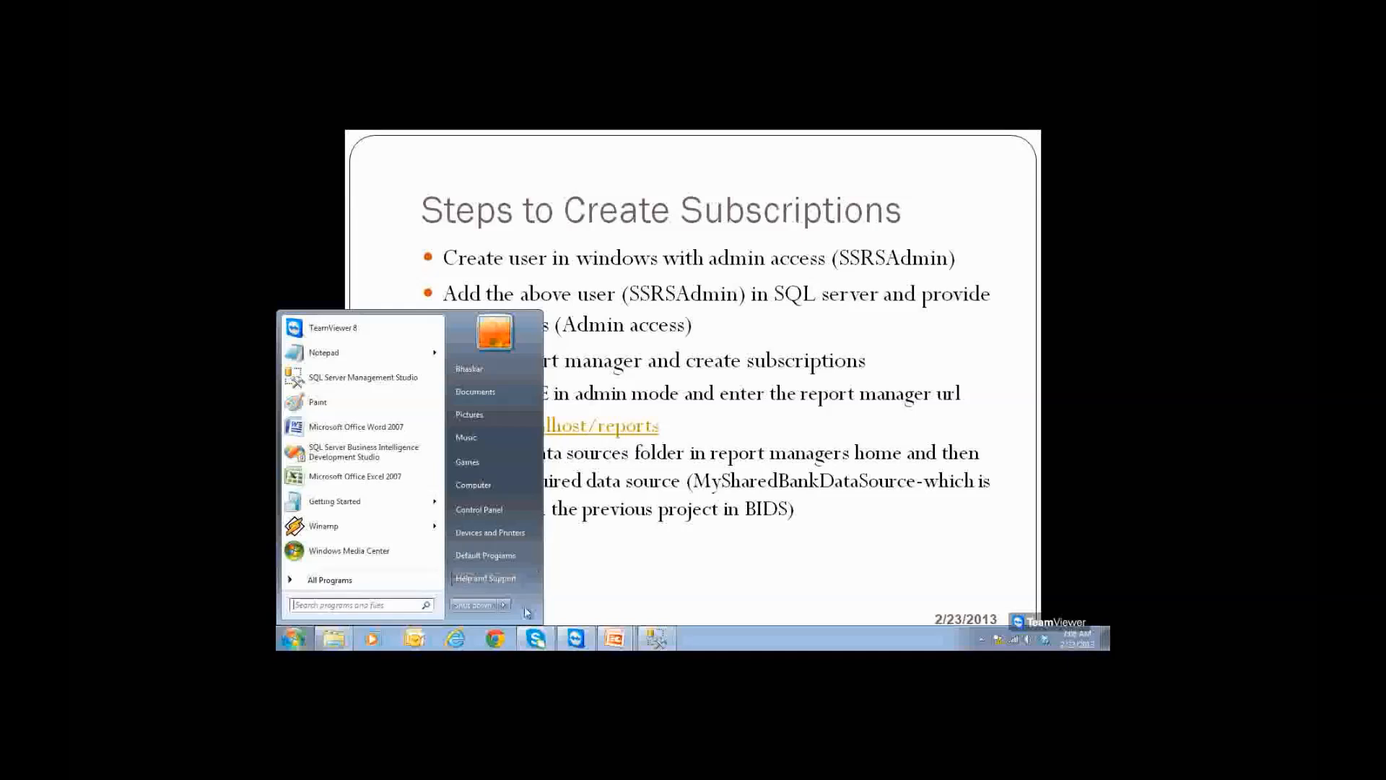
pyautogui.rightClick(457, 640)
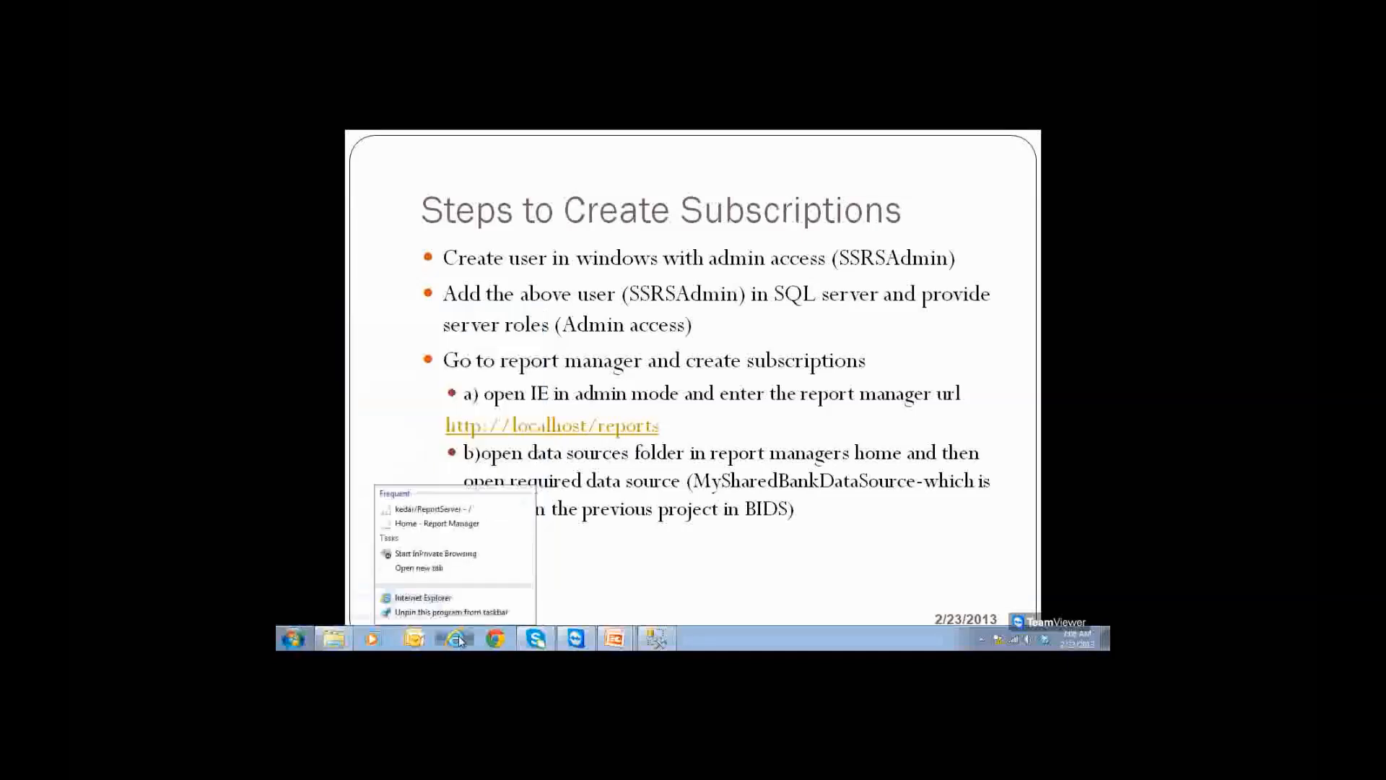
pyautogui.rightClick(455, 599)
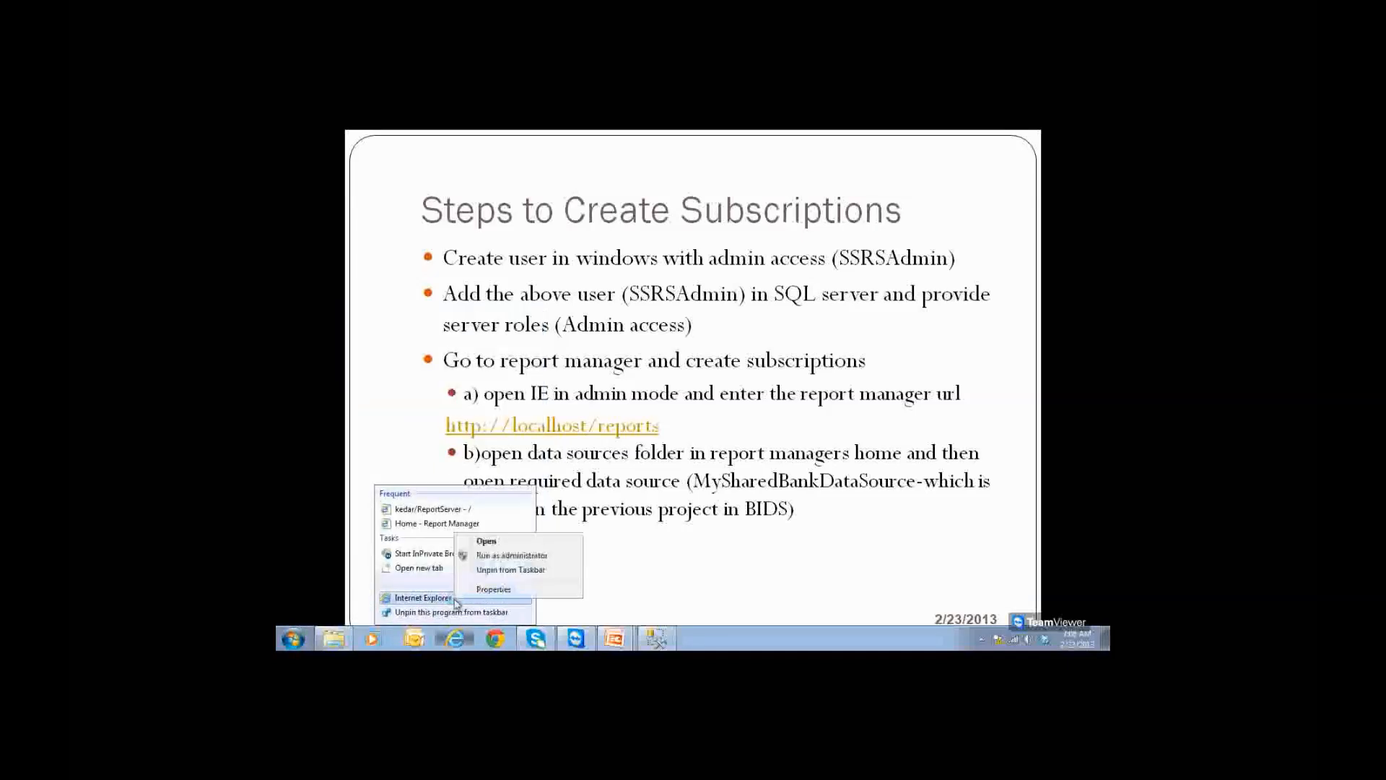
pyautogui.click(486, 559)
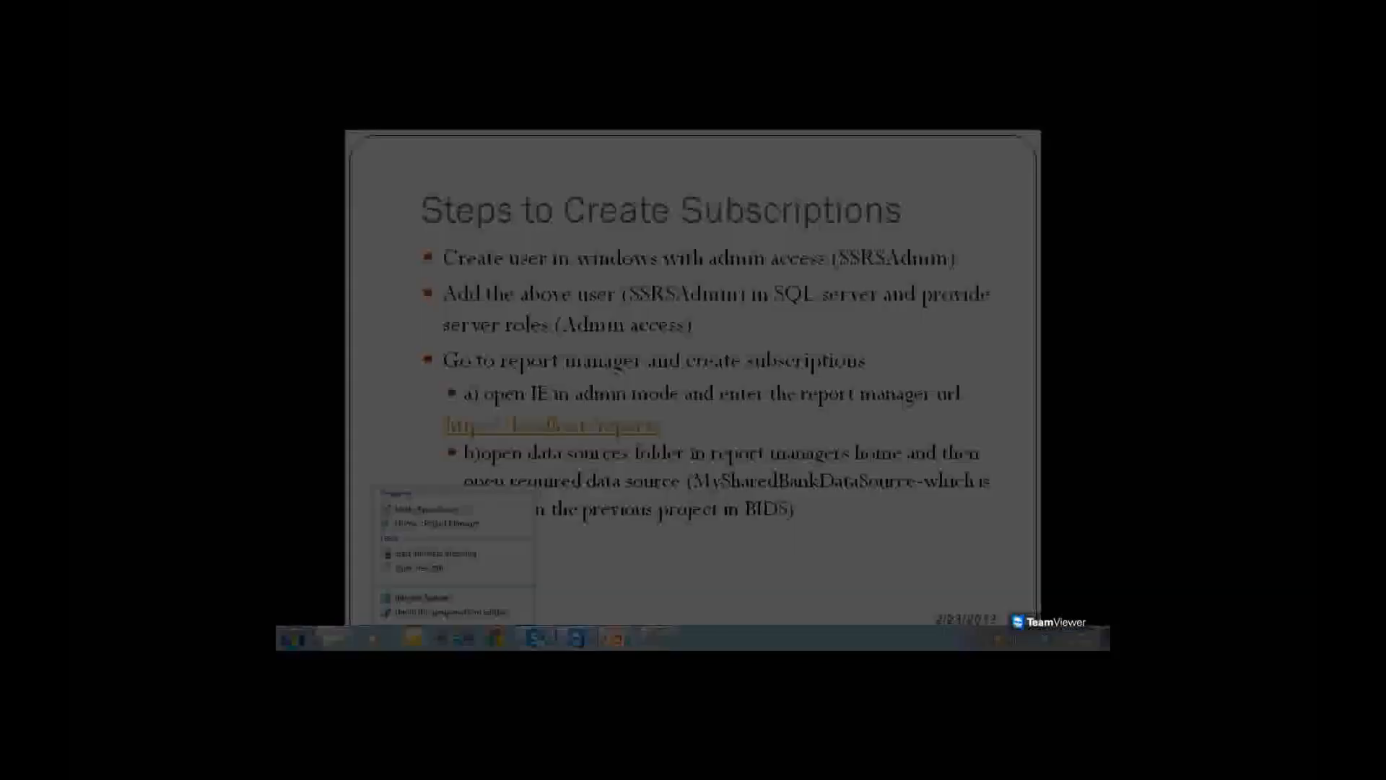
pyautogui.click(510, 574)
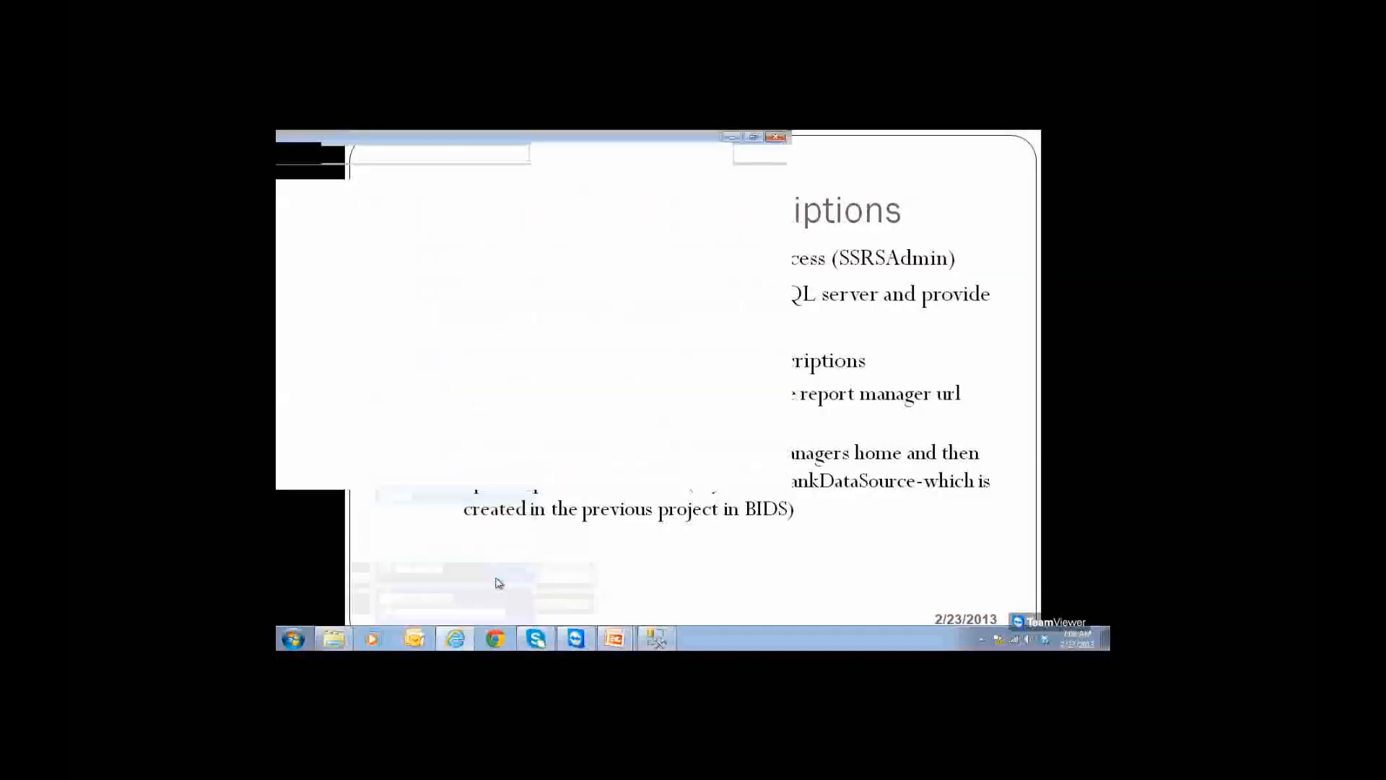
pyautogui.click(449, 156)
pyautogui.write('htt')
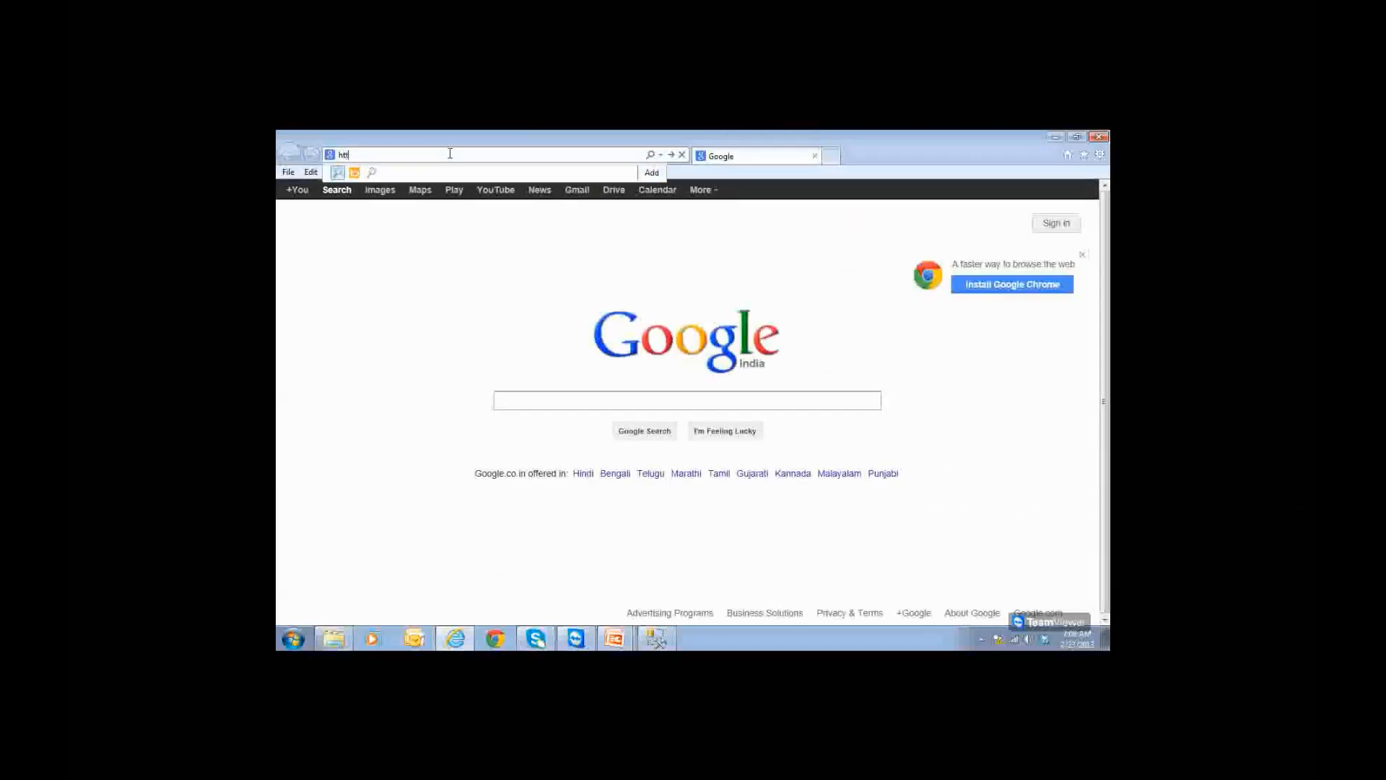
pyautogui.write('p://localhost/Reports')
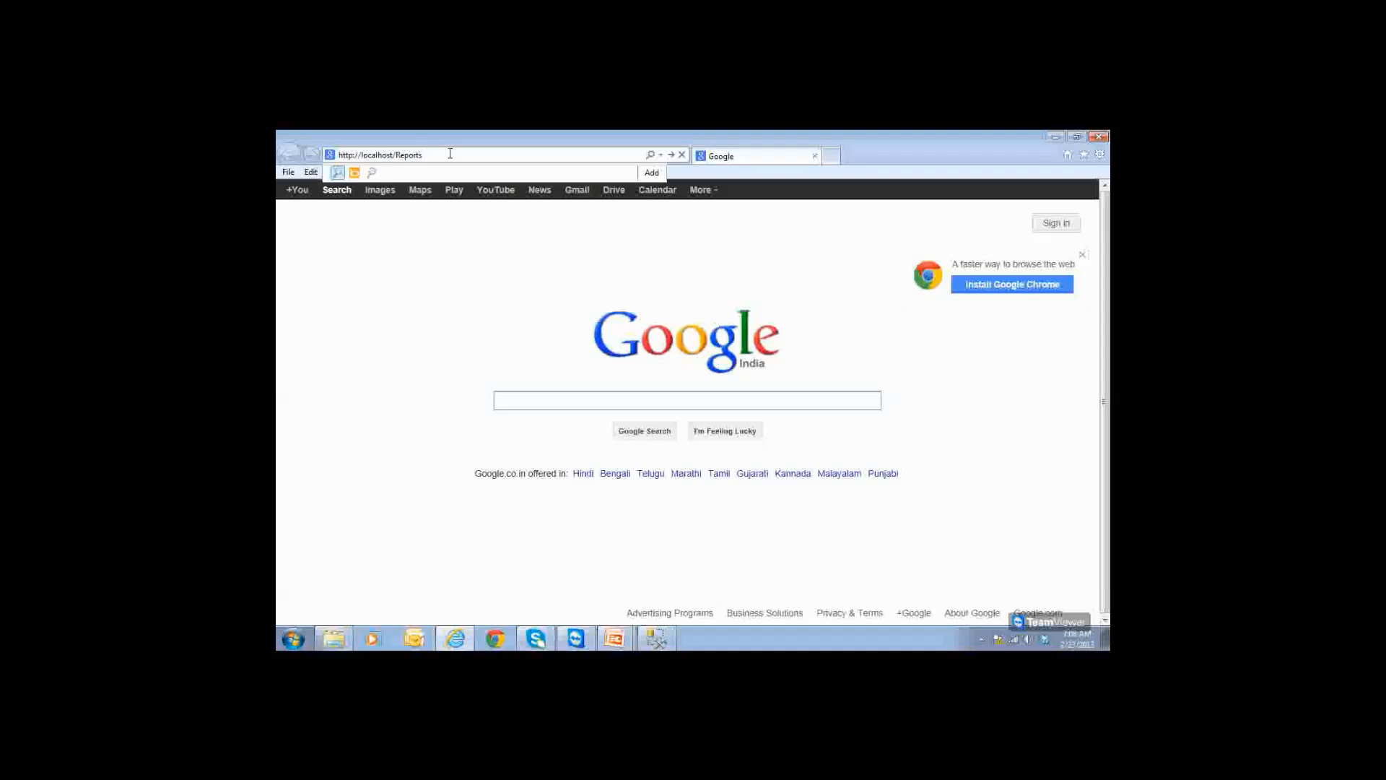
pyautogui.press('Return')
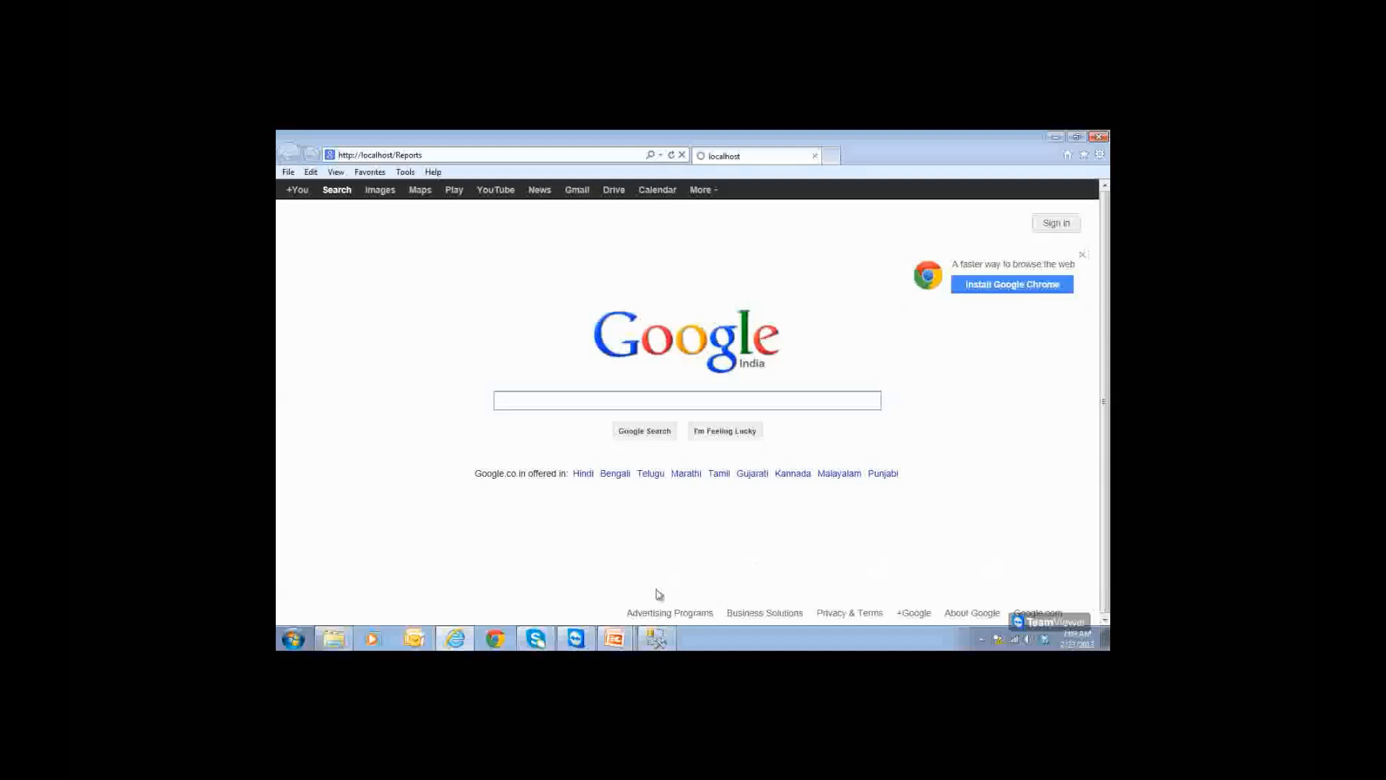
pyautogui.moveTo(628, 644)
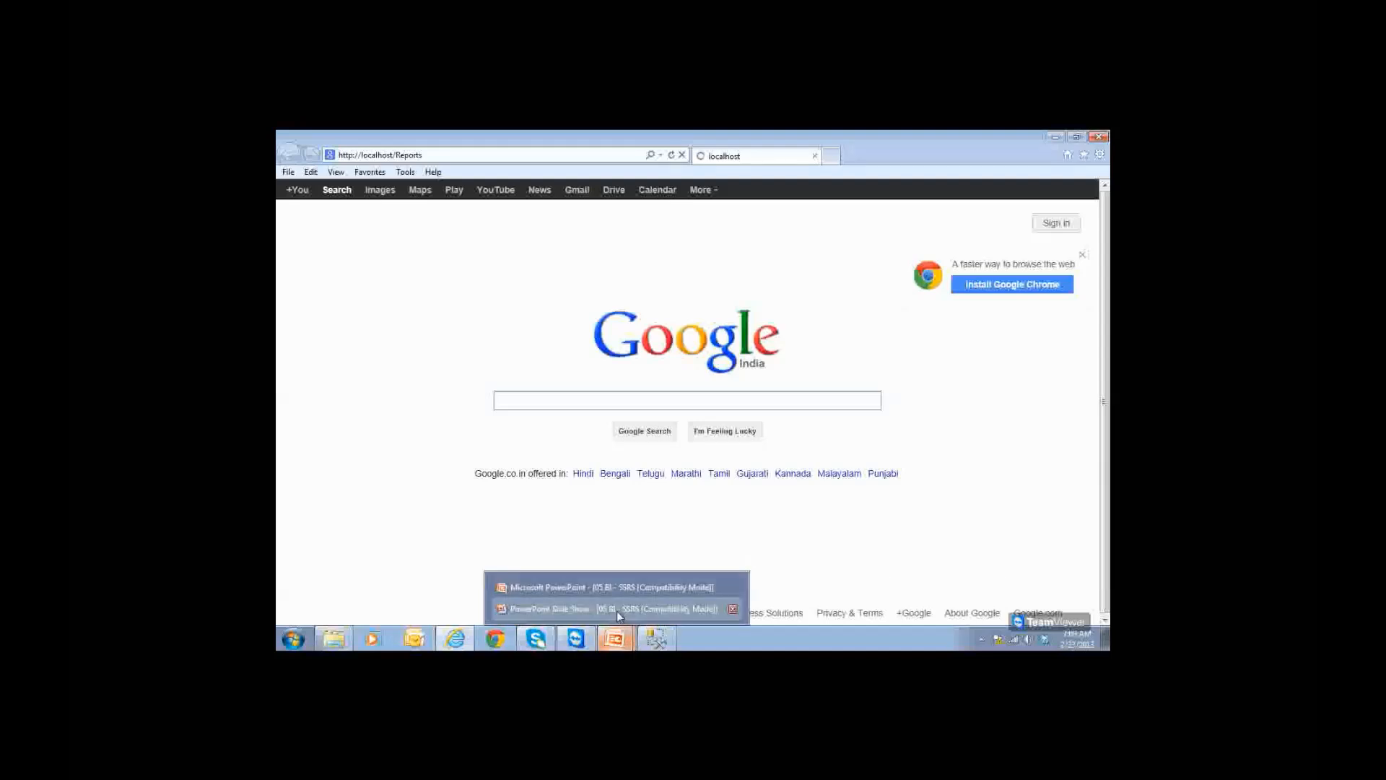
pyautogui.click(613, 608)
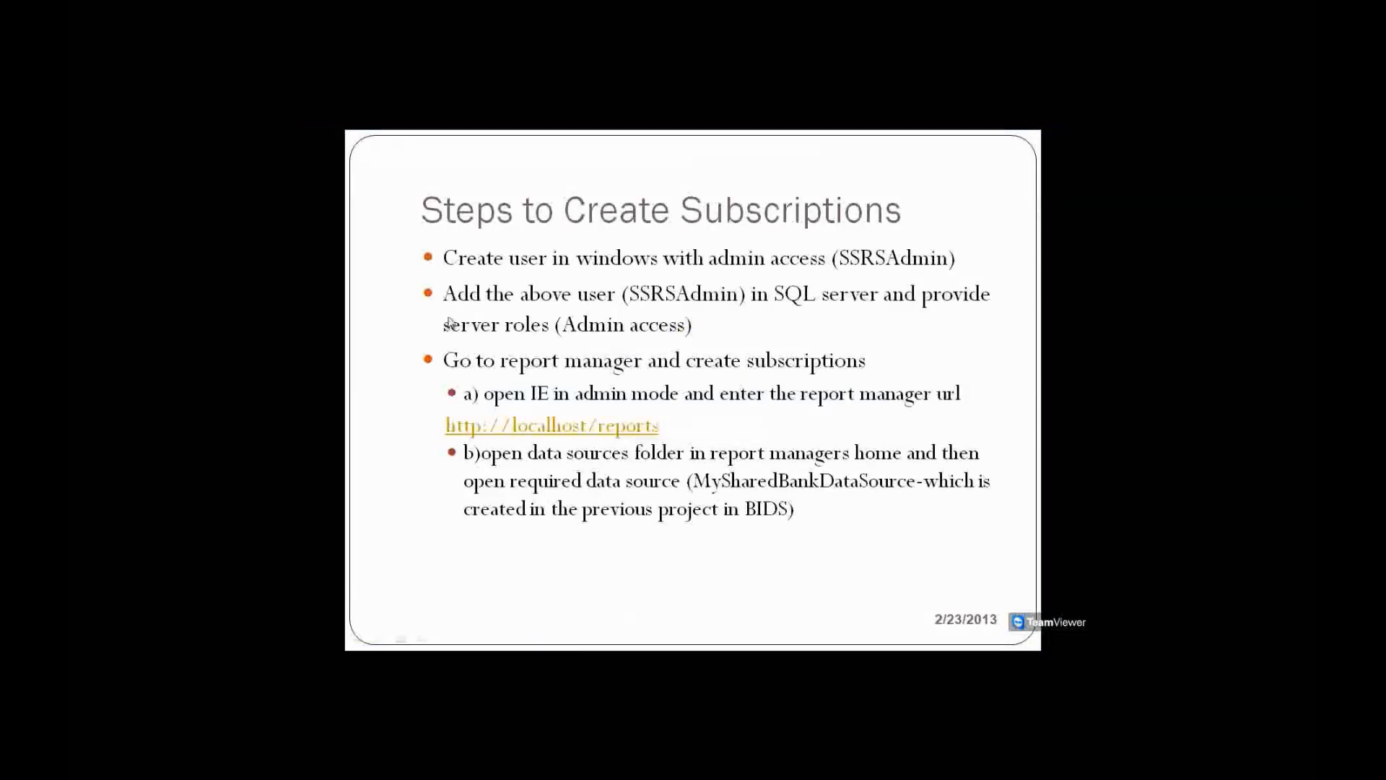
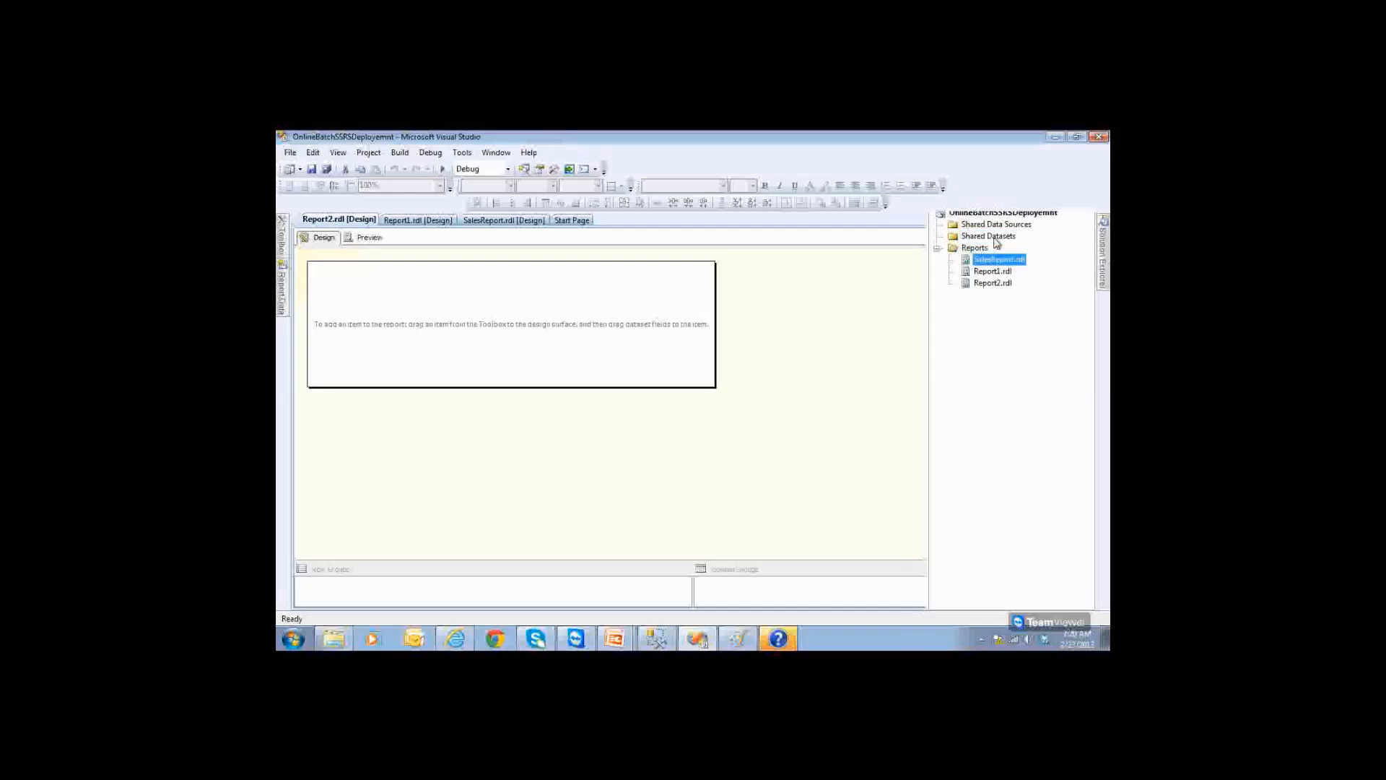
# Step: Review SalesReport.rdl, Report1.rdl and Report2.rdl in Solution Explorer, then bring up the Paint diagram
pyautogui.click(997, 241)
pyautogui.click(999, 261)
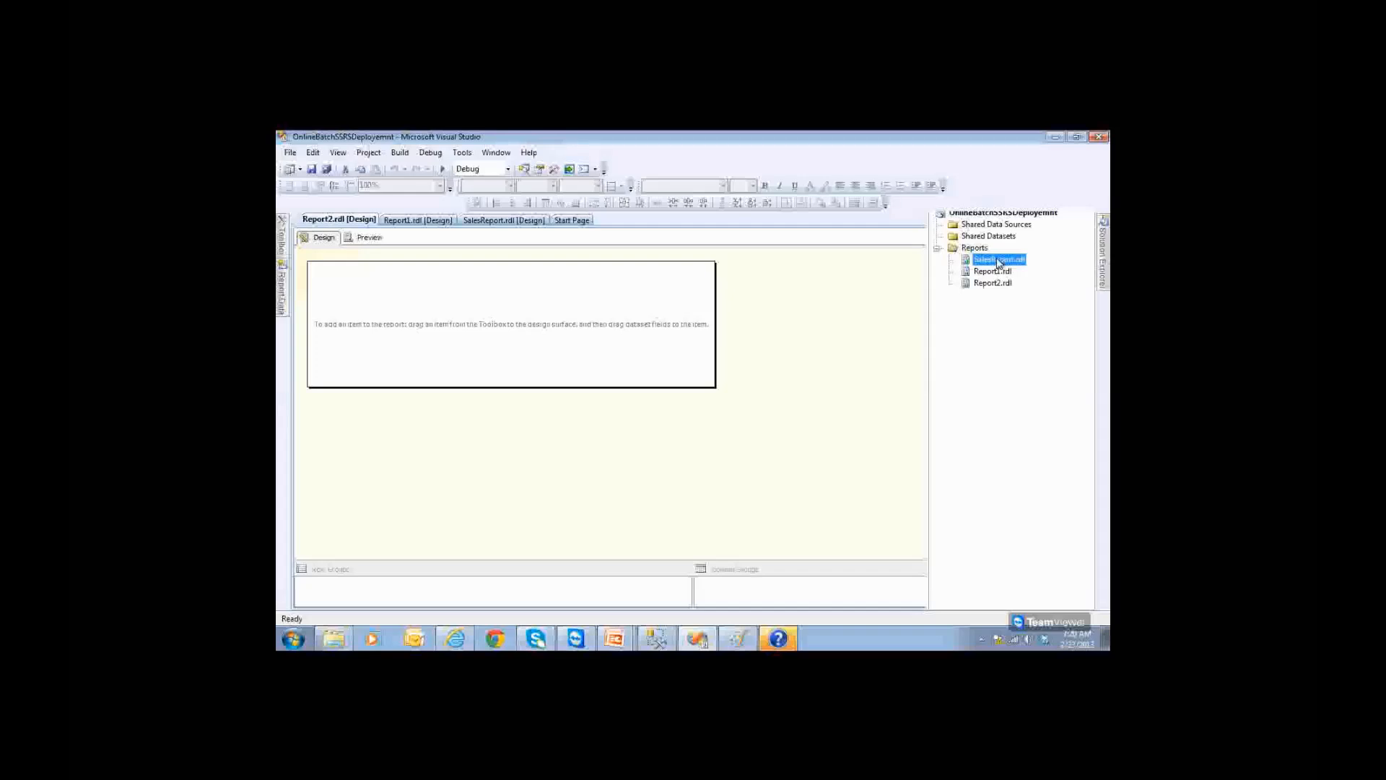
pyautogui.click(998, 273)
pyautogui.click(1002, 285)
pyautogui.hotkey('alt', 'Tab')
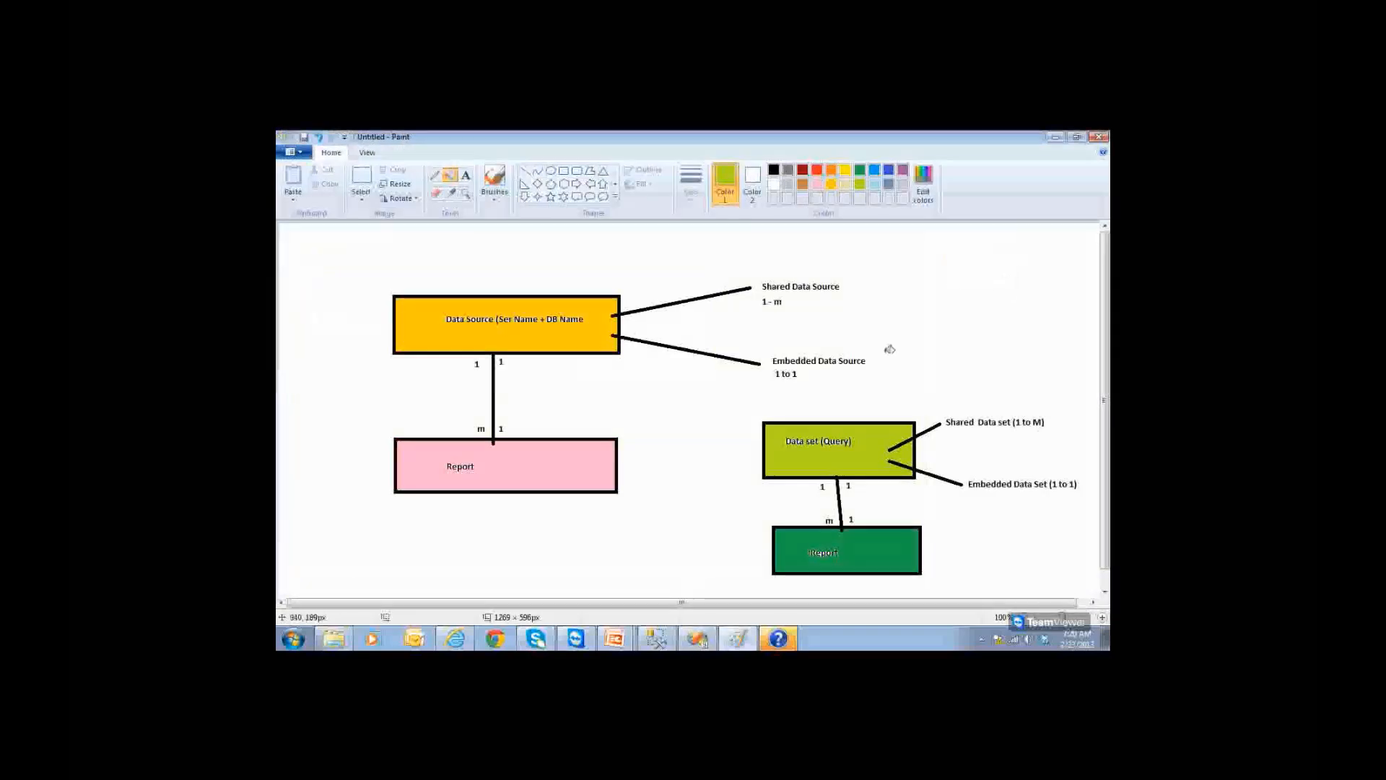
# Step: Show the subscription prerequisites slide, return to the Paint diagram, then go back to Visual Studio
pyautogui.moveTo(630, 628)
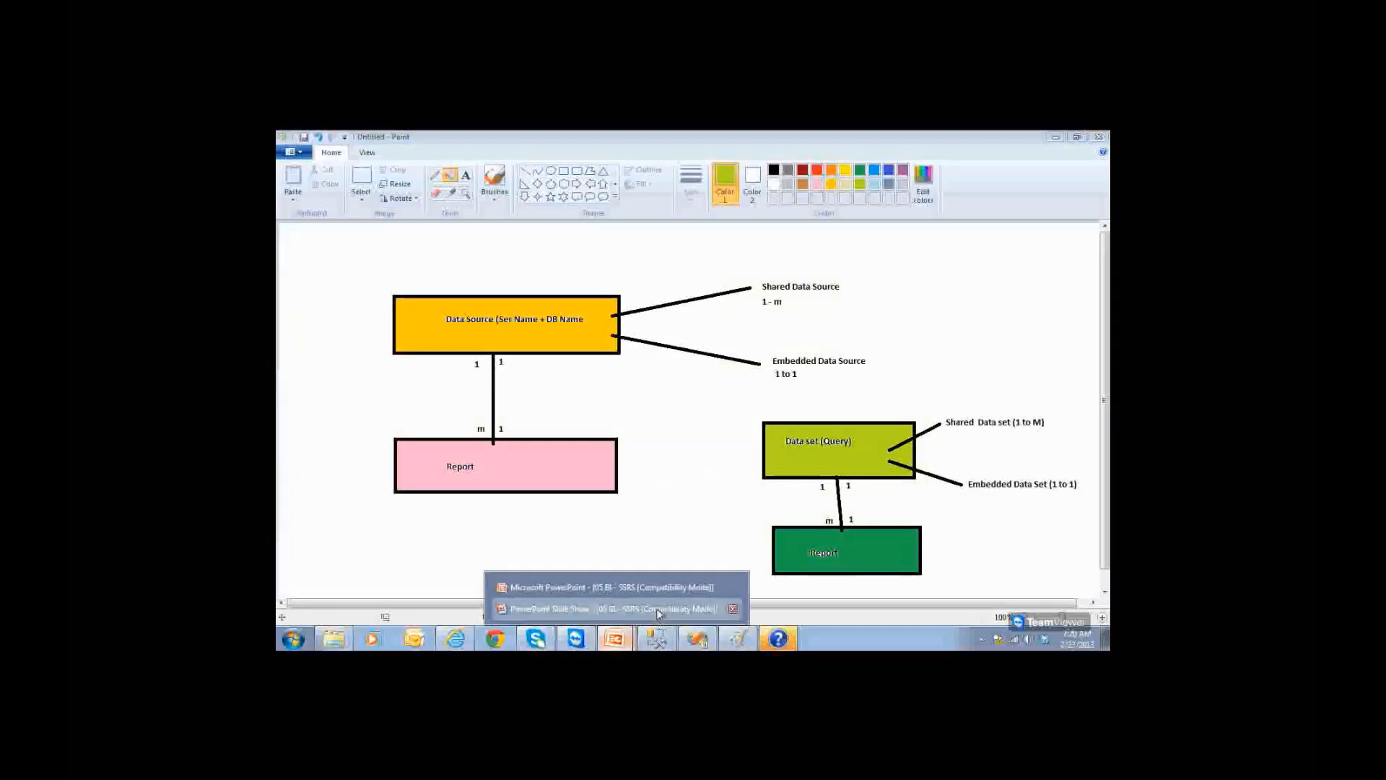
pyautogui.click(661, 608)
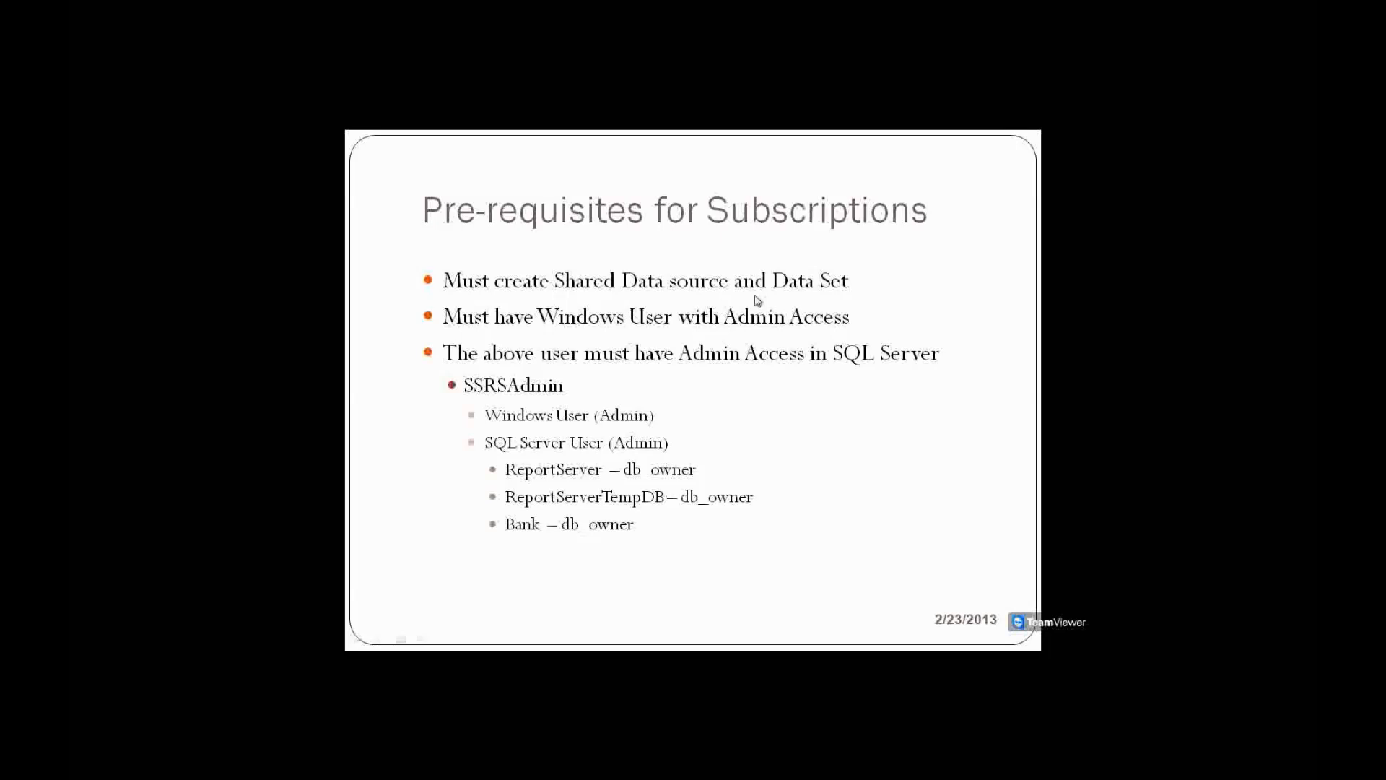
pyautogui.hotkey('alt', 'Tab')
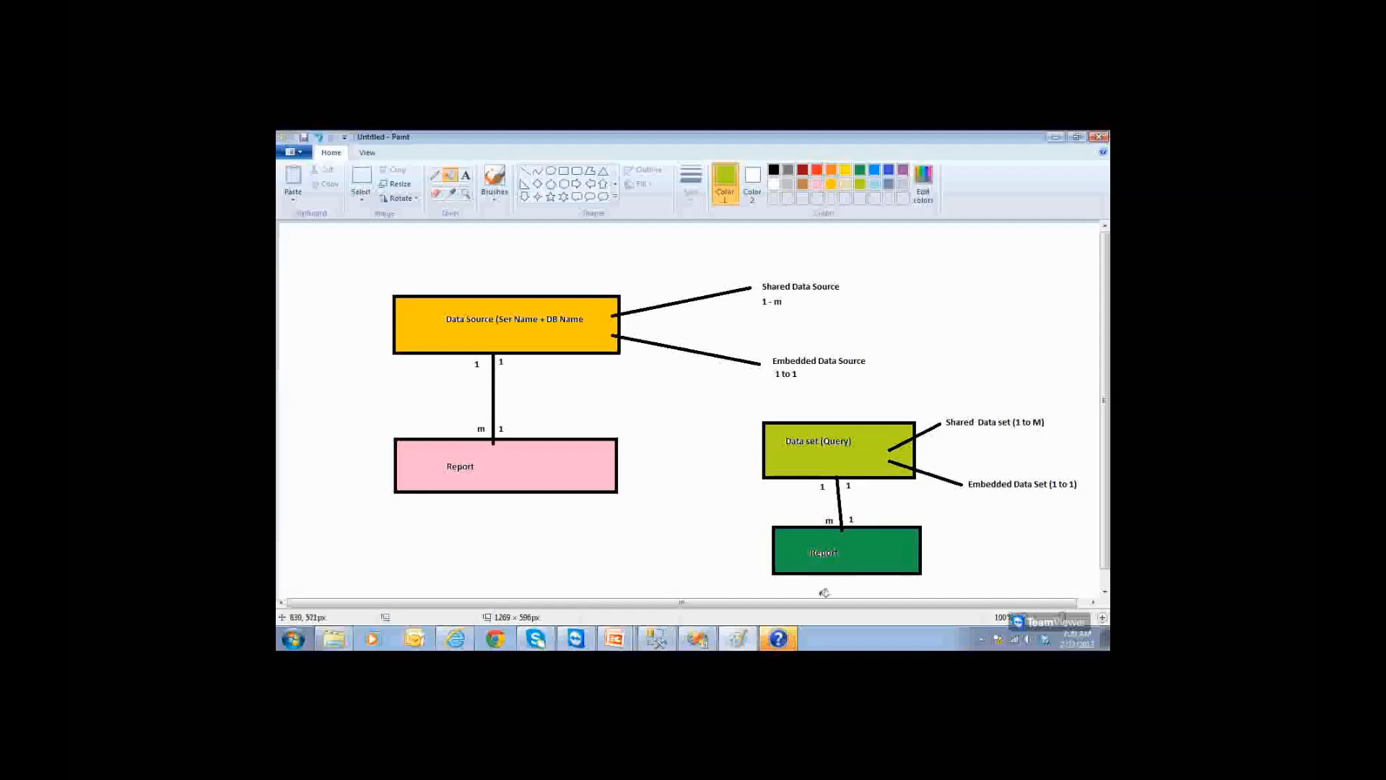
pyautogui.click(697, 638)
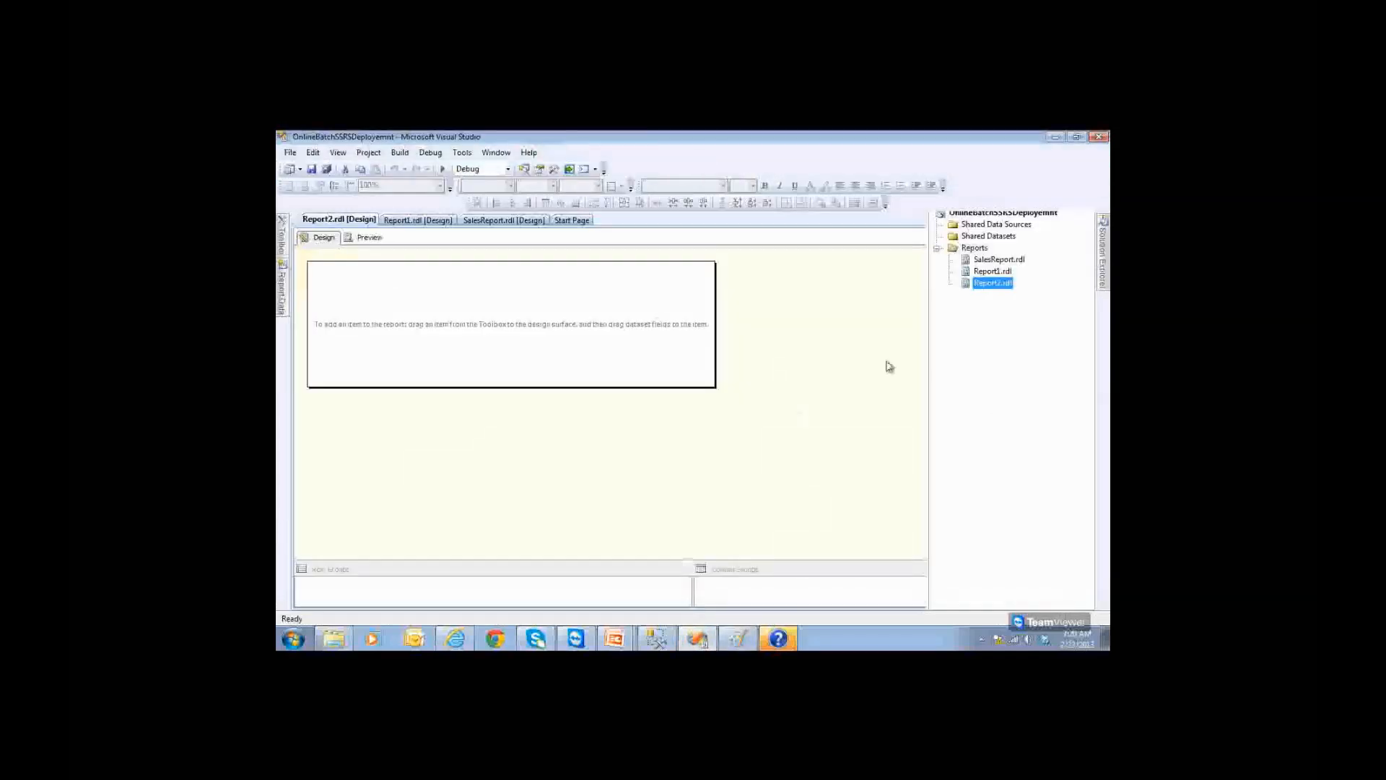
# Step: Add a new shared data source and name it MyBankSharedDsrc
pyautogui.click(989, 224)
pyautogui.rightClick(992, 226)
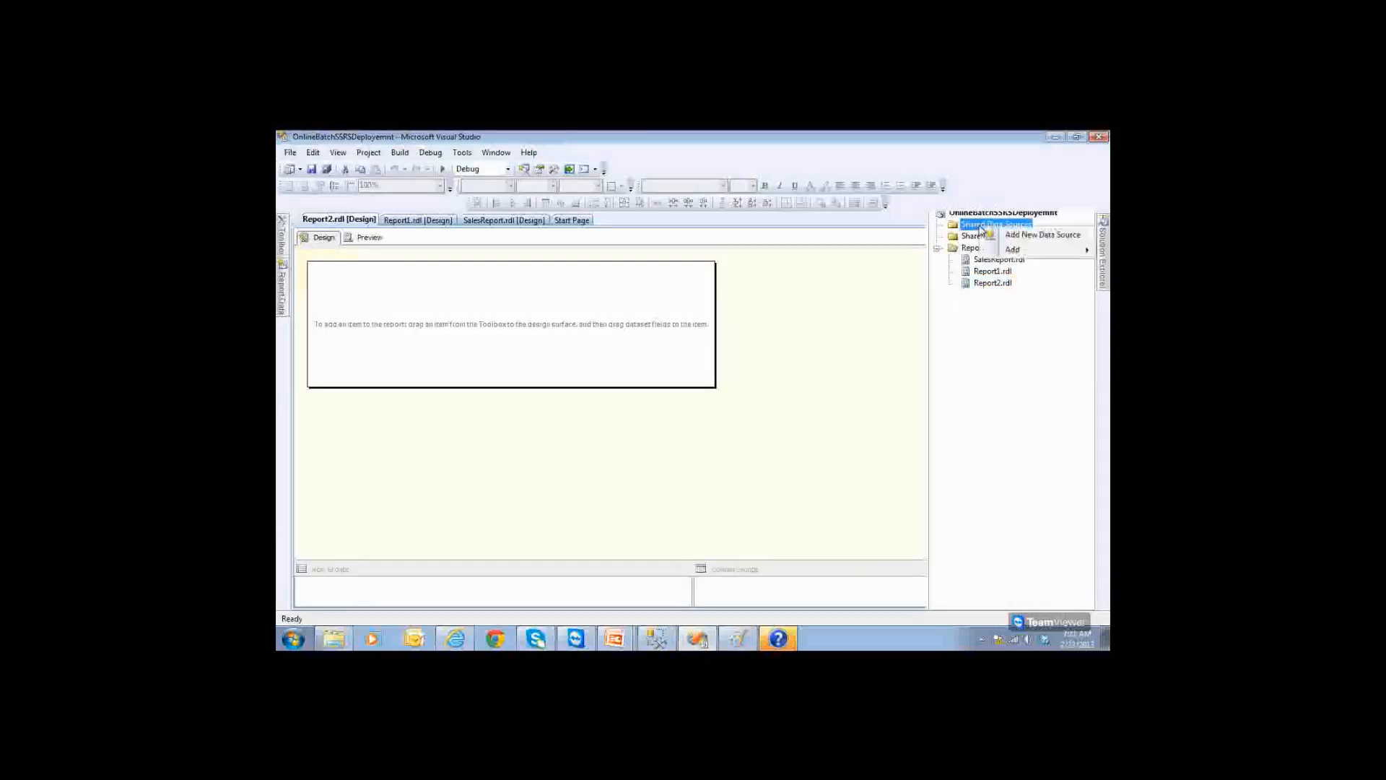
pyautogui.click(1007, 238)
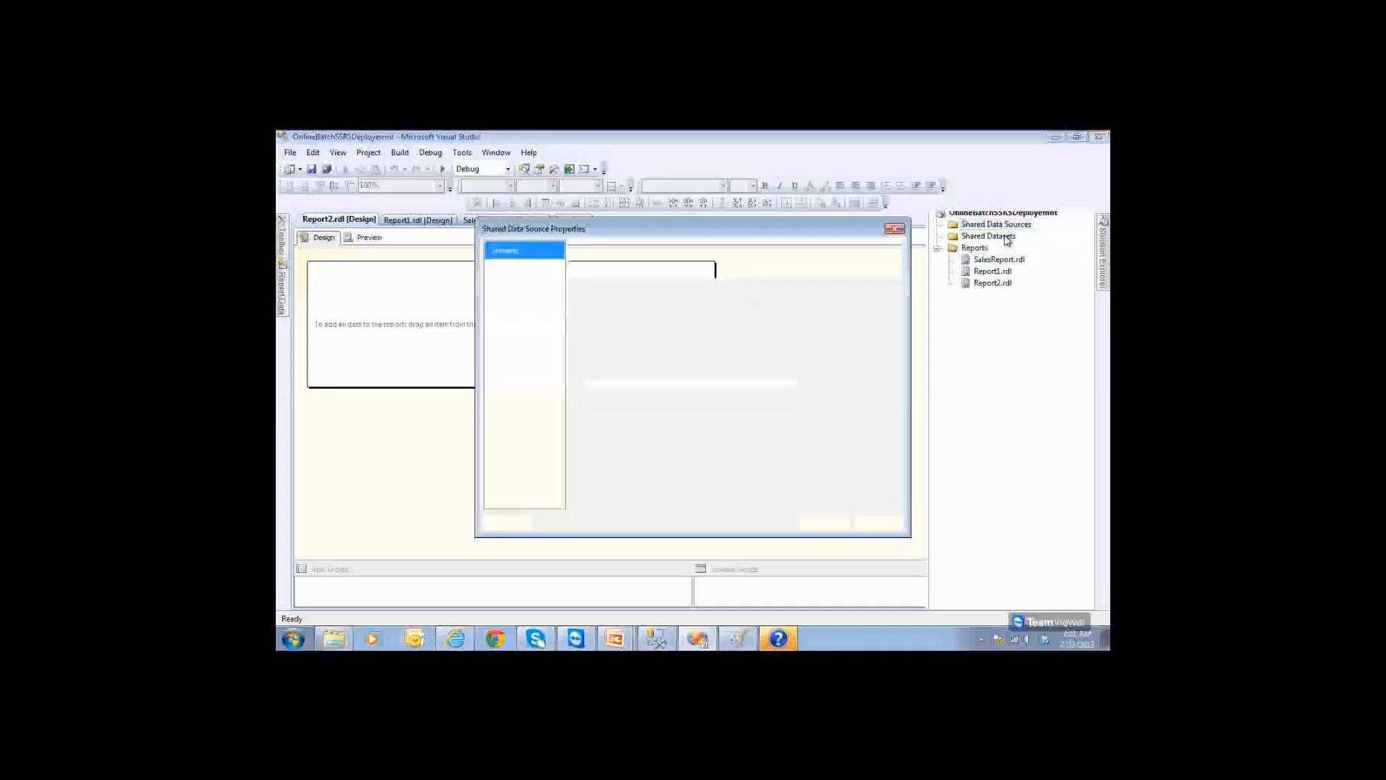
pyautogui.moveTo(652, 303); pyautogui.dragTo(575, 303)
pyautogui.write('My')
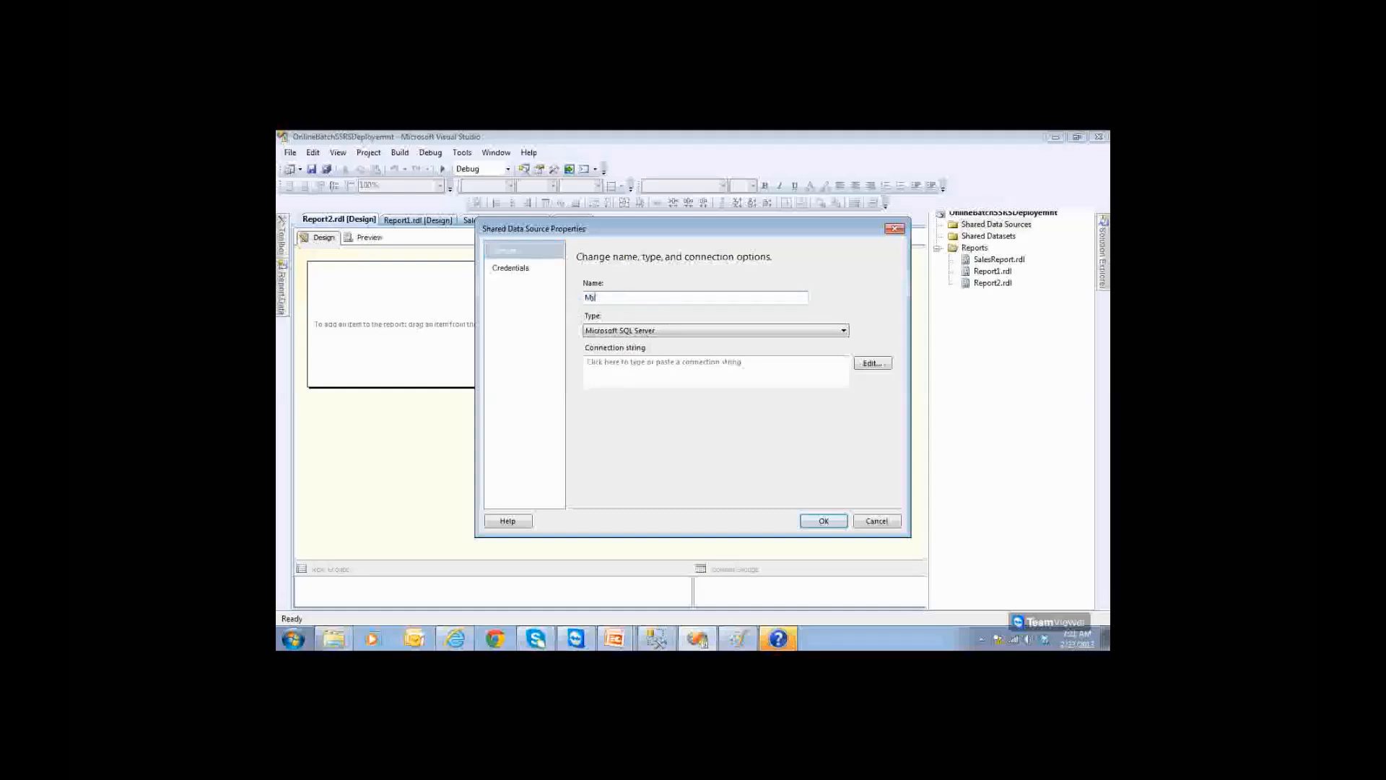
pyautogui.write('BankSharedDsrc')
# Step: Connect it to the INDIANBANK database, test the connection, and save the data source
pyautogui.click(873, 364)
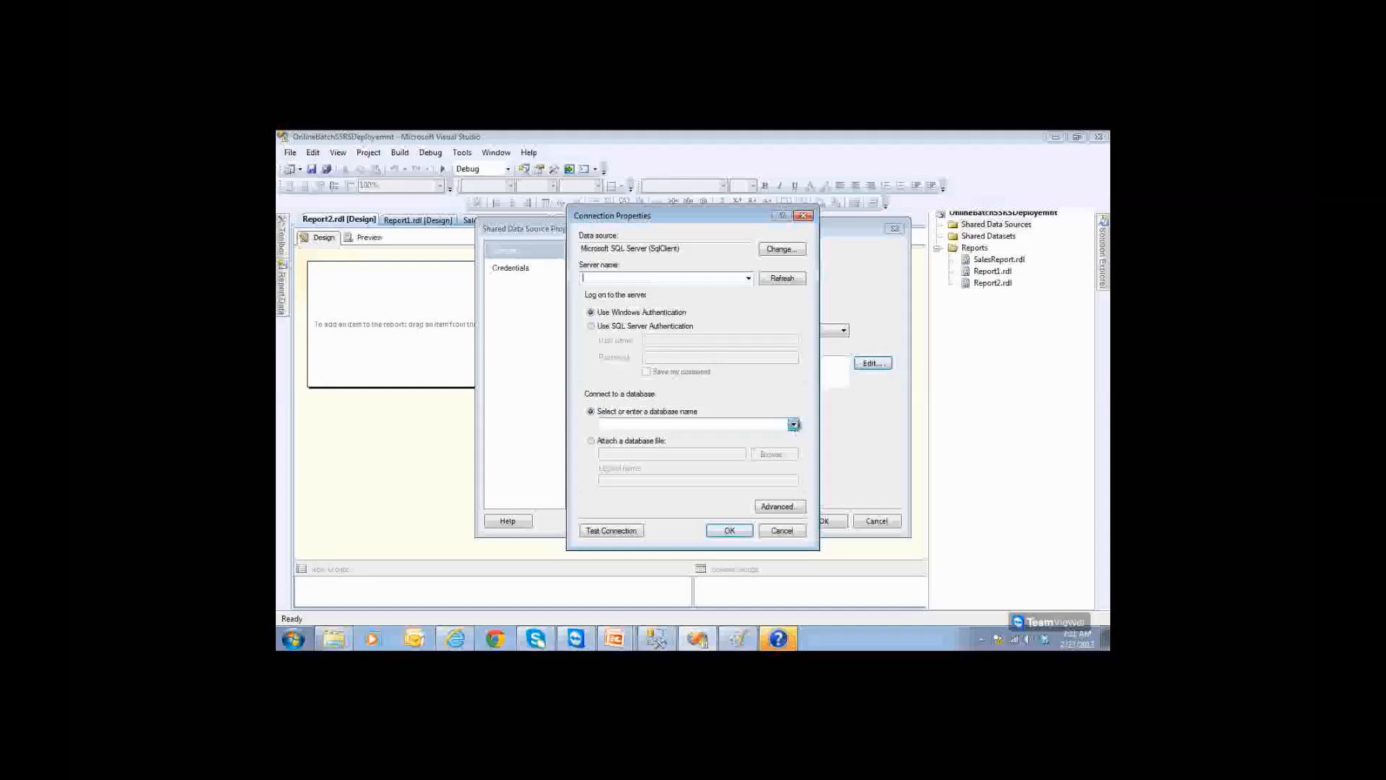
pyautogui.click(793, 424)
pyautogui.click(635, 438)
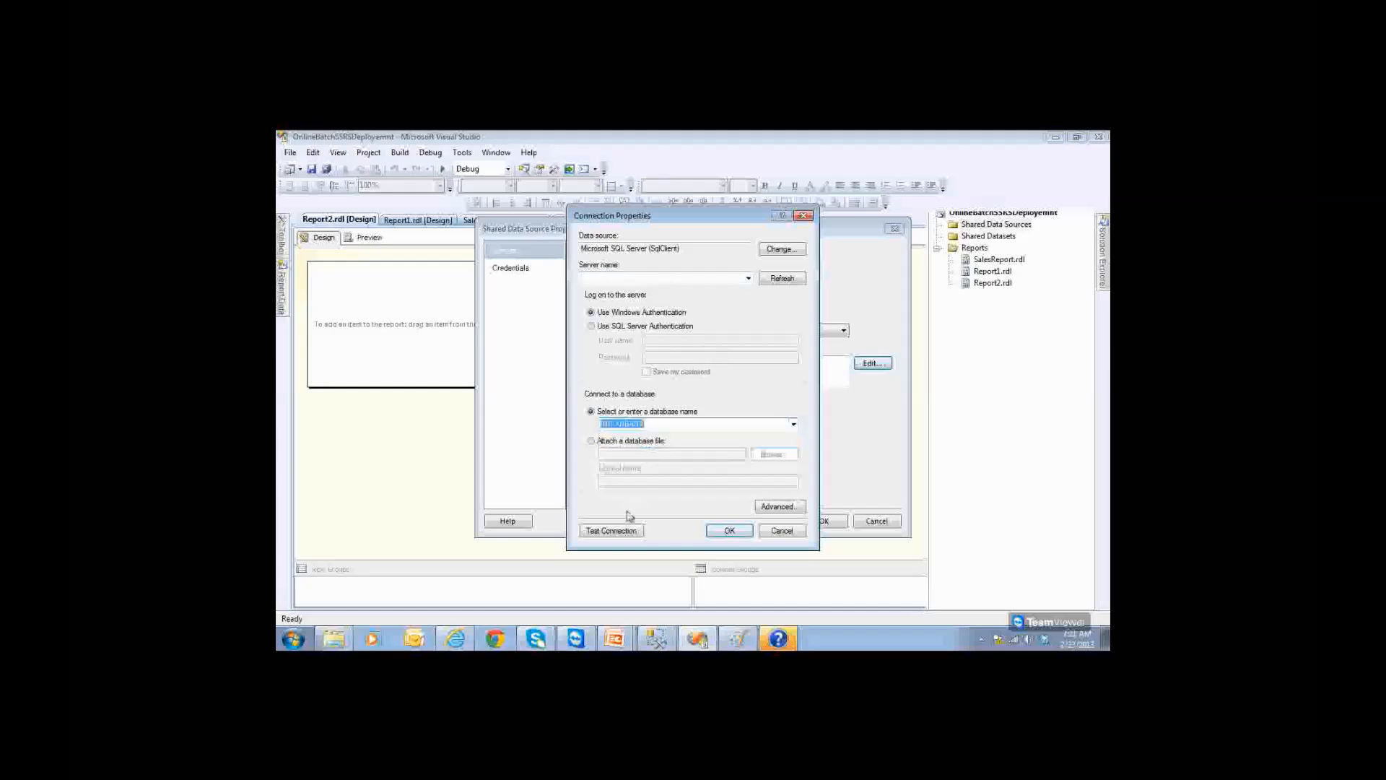
pyautogui.click(619, 530)
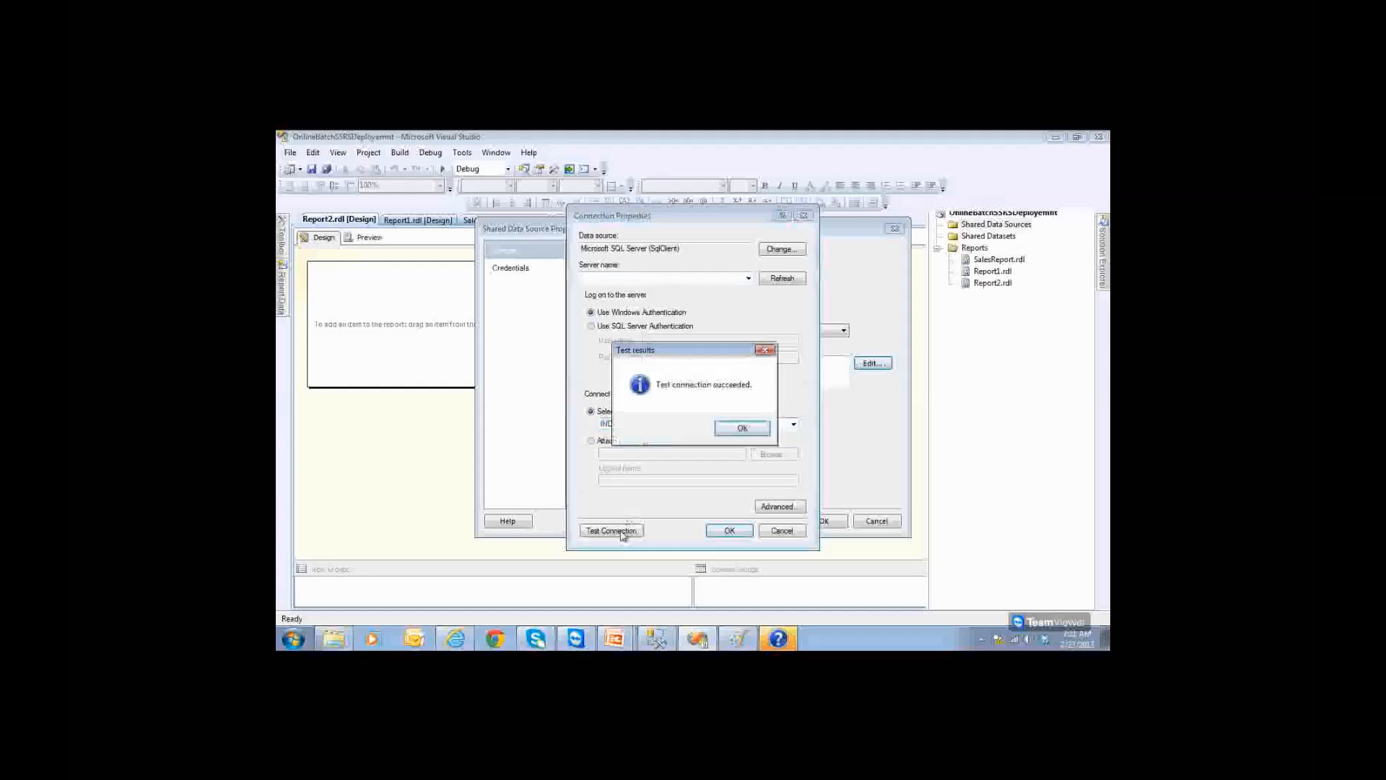
pyautogui.click(728, 432)
pyautogui.click(729, 530)
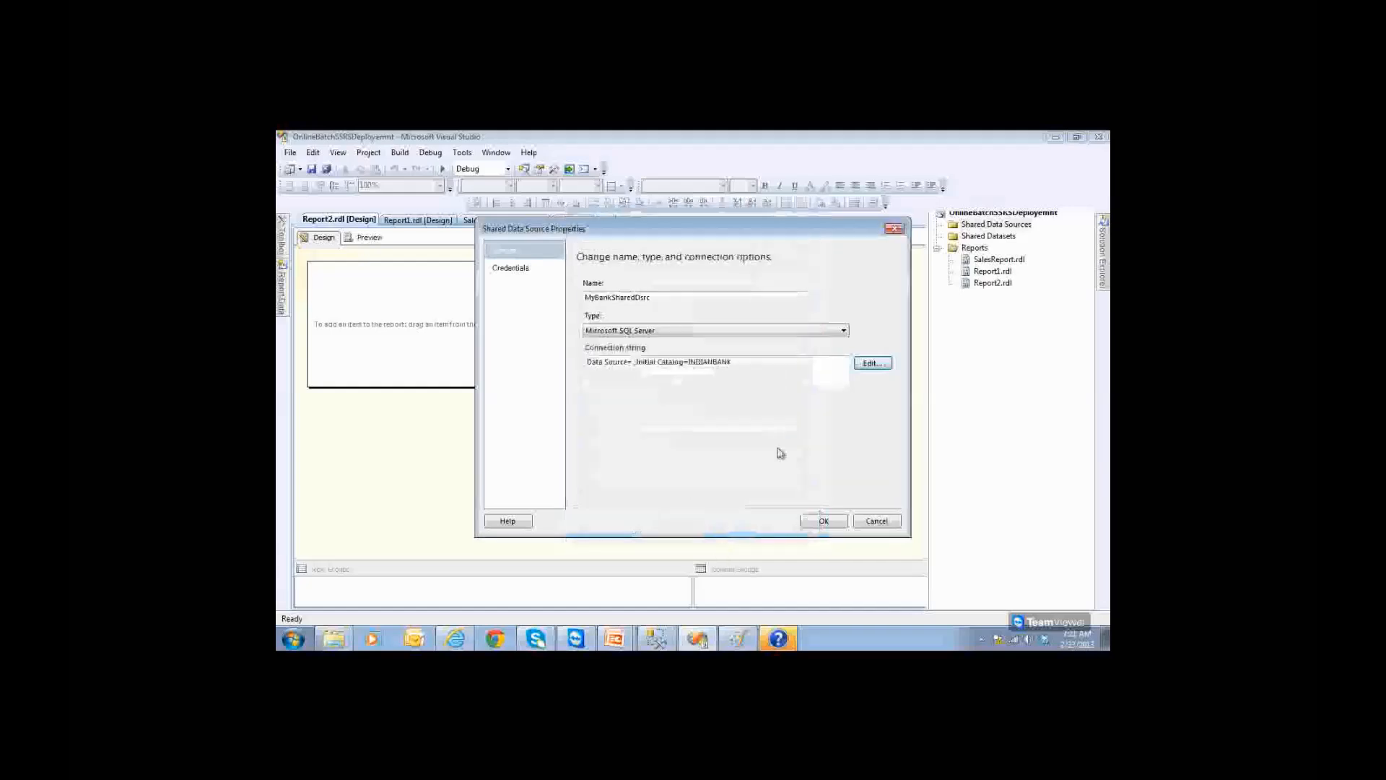
pyautogui.click(822, 521)
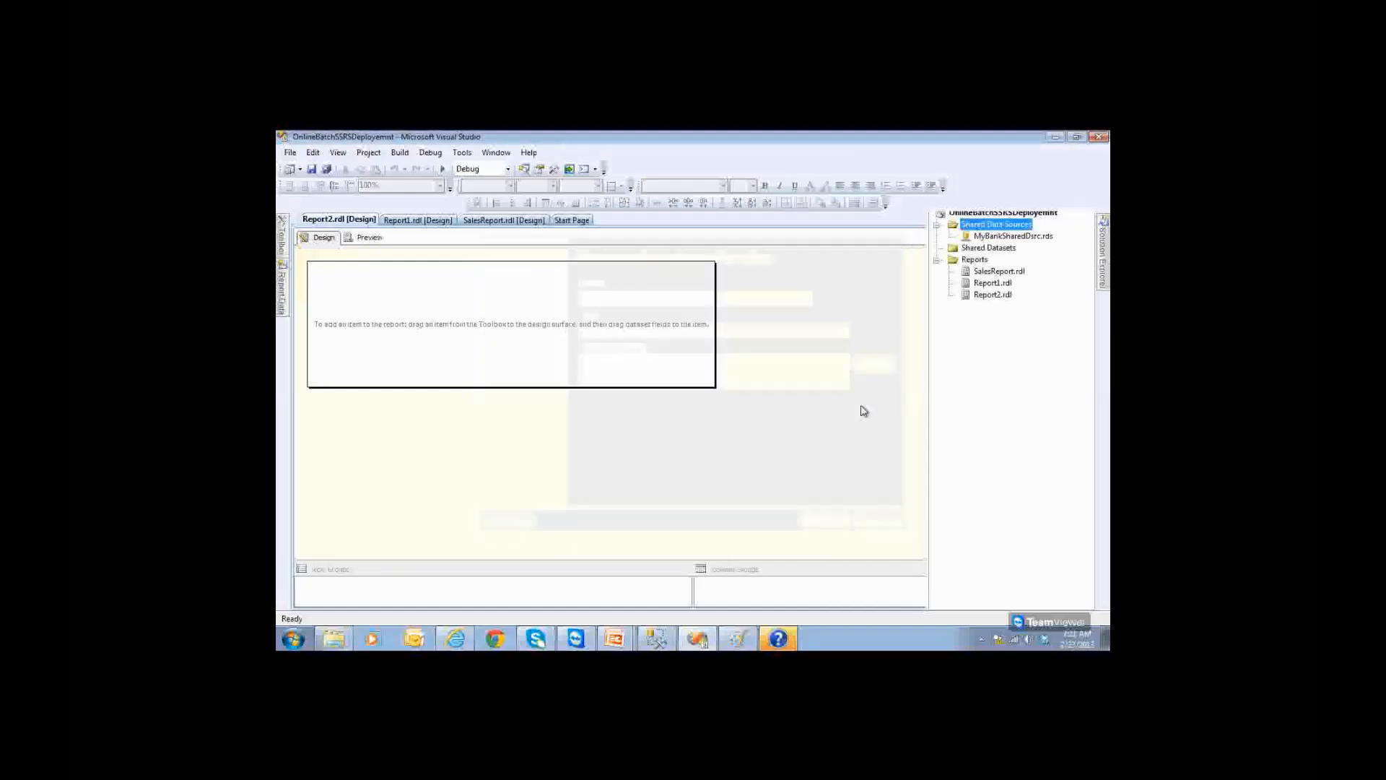
# Step: Review the project files, then start a new dataset under Shared Datasets
pyautogui.click(1027, 239)
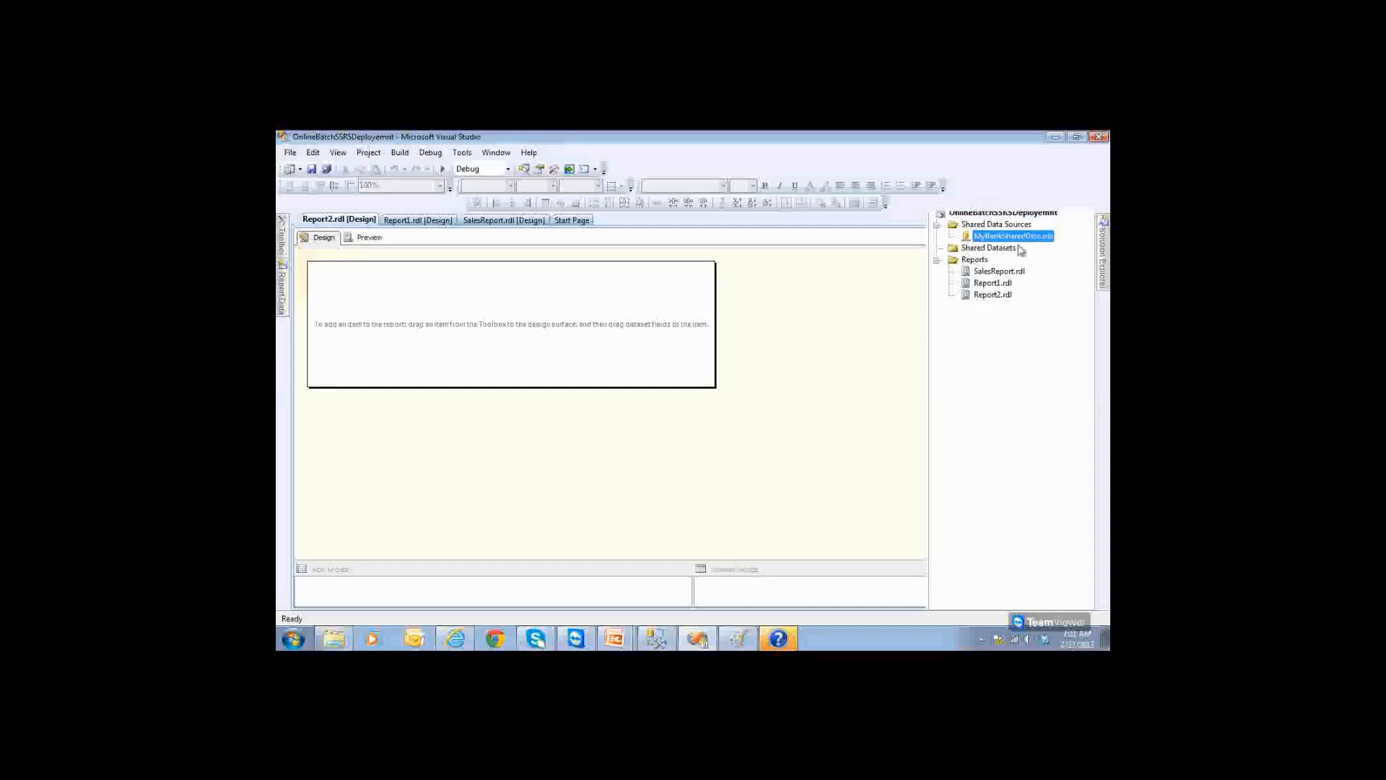
pyautogui.click(1003, 283)
pyautogui.click(1002, 296)
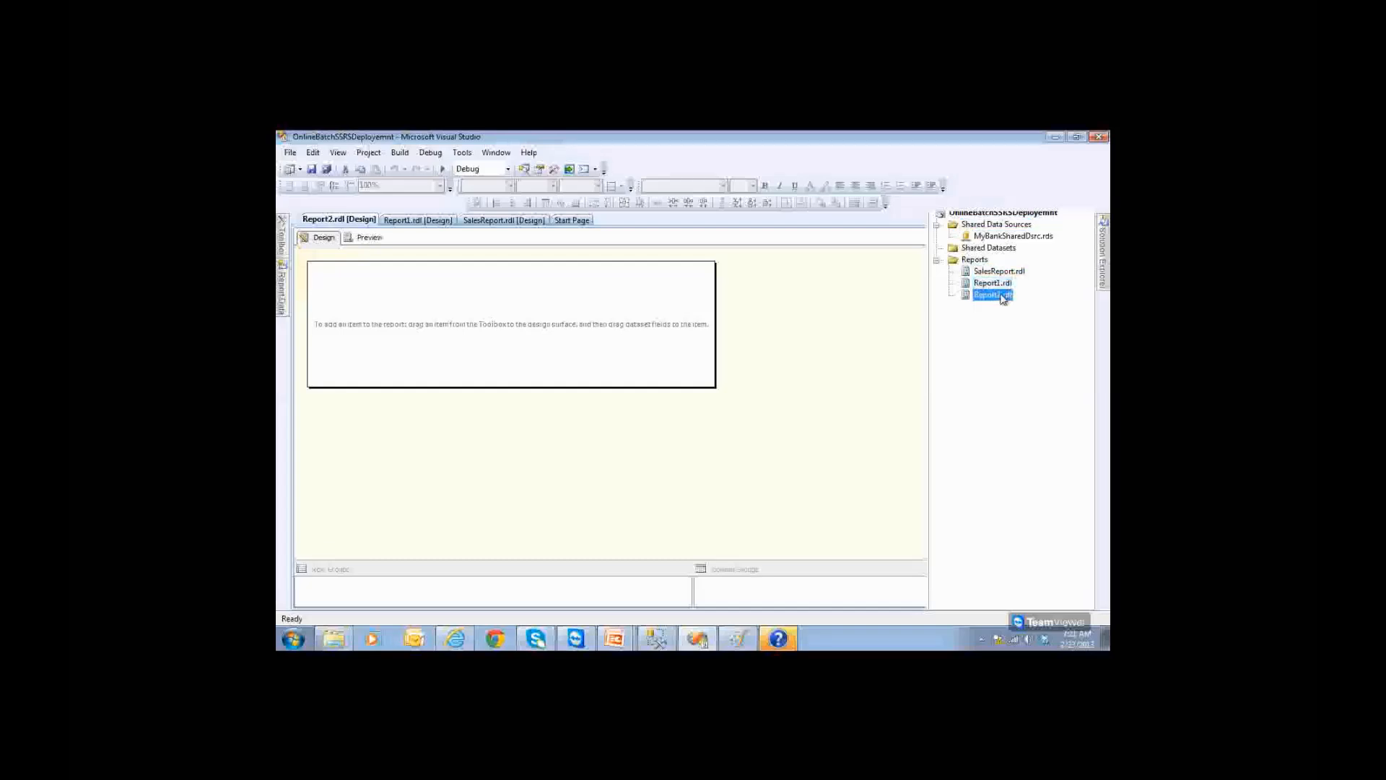
pyautogui.click(988, 248)
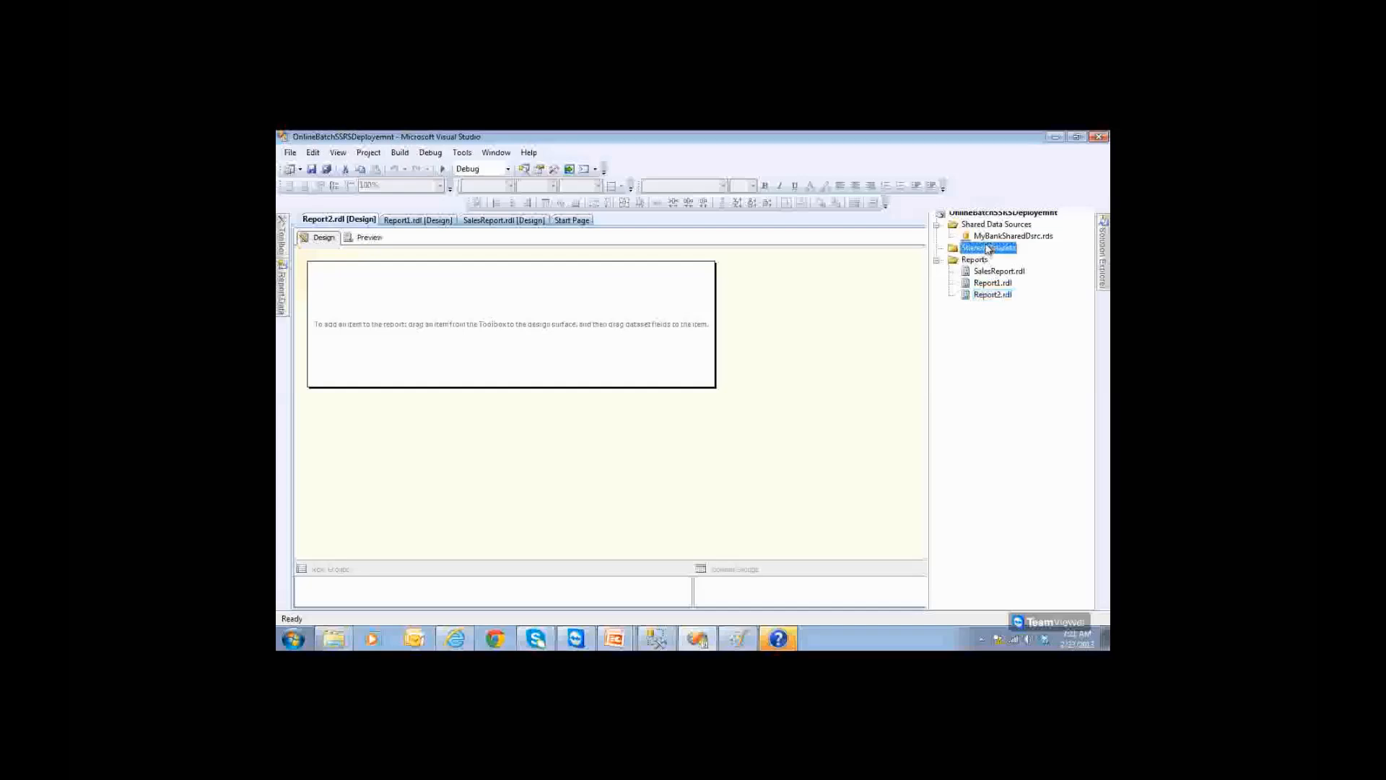
pyautogui.rightClick(988, 248)
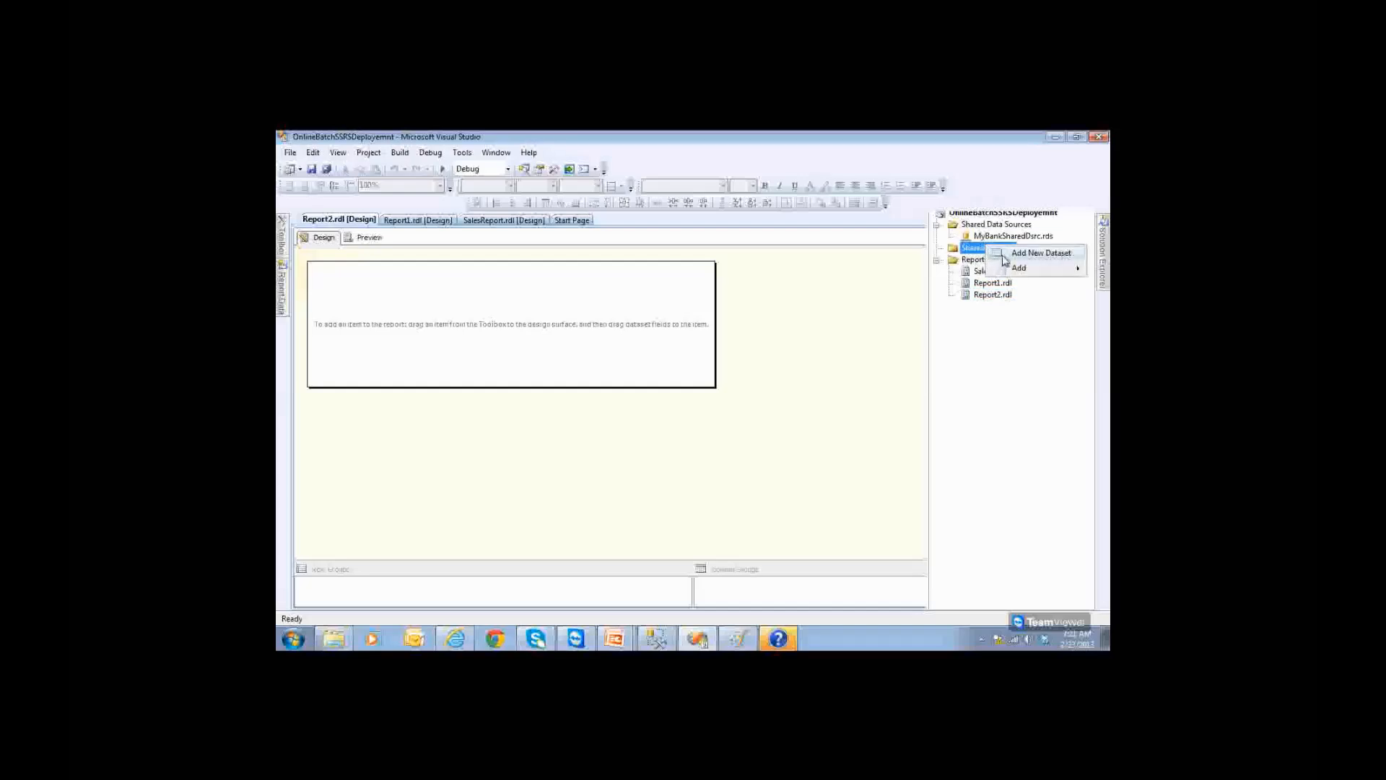
pyautogui.click(1003, 254)
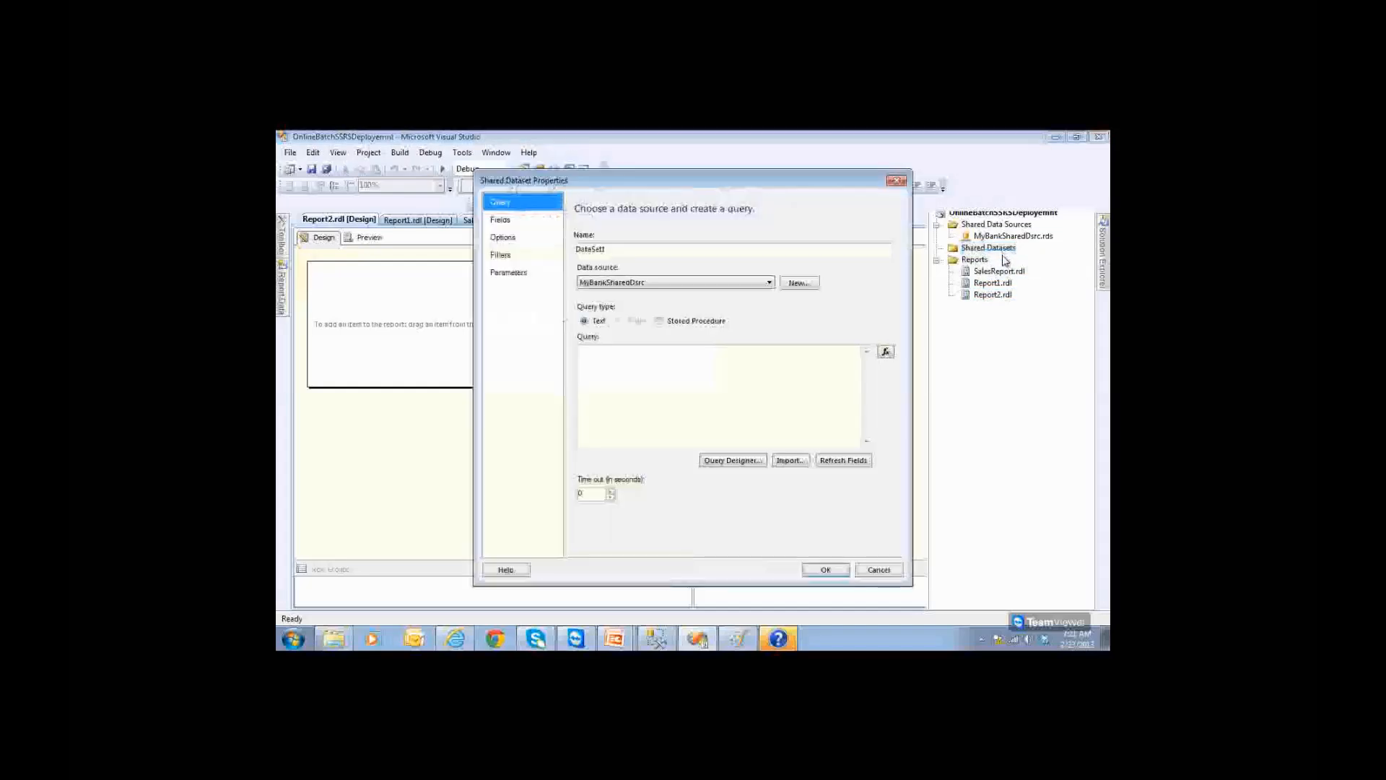
# Step: Name the dataset MySharedDset on MyBankSharedDsrc and switch to SQL Server Management Studio
pyautogui.doubleClick(641, 248)
pyautogui.write('MyShared')
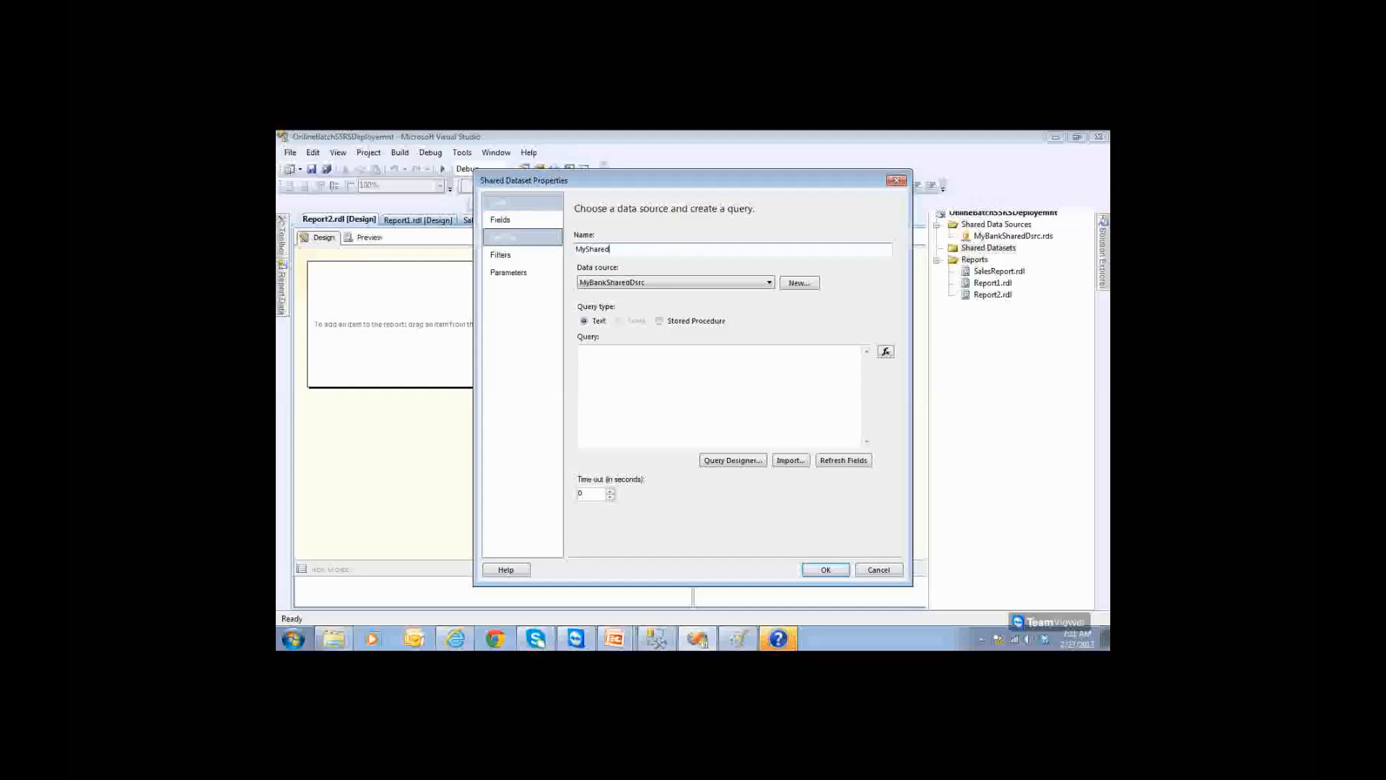
pyautogui.write('Dset')
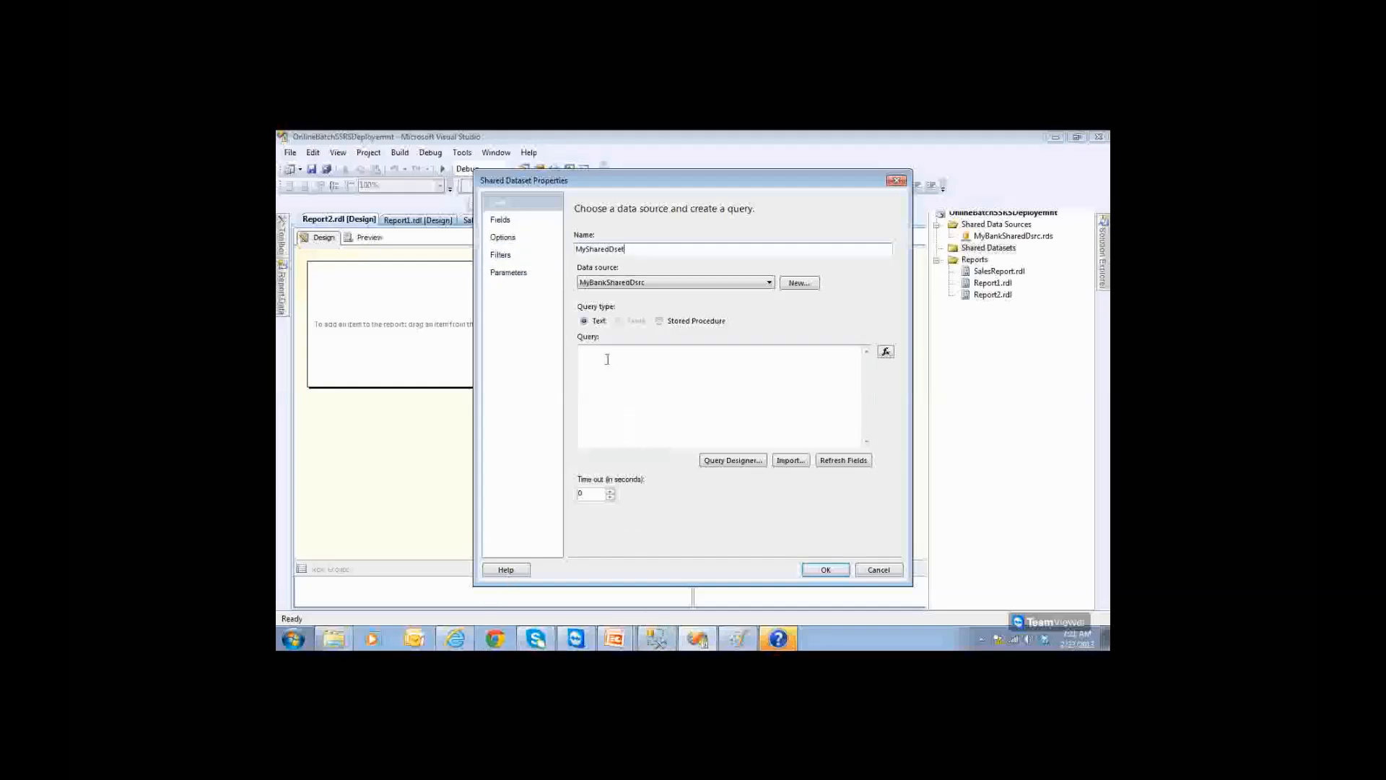
pyautogui.doubleClick(612, 280)
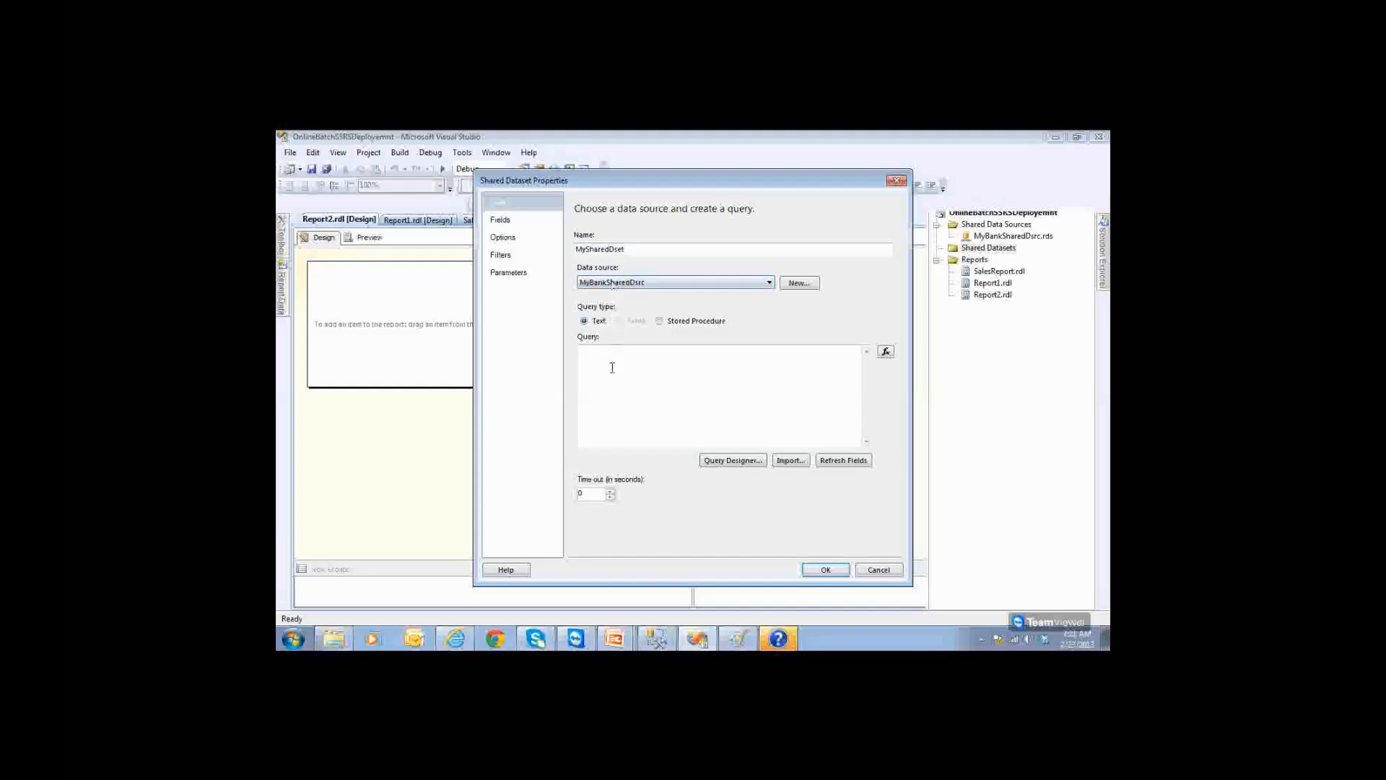
pyautogui.click(657, 640)
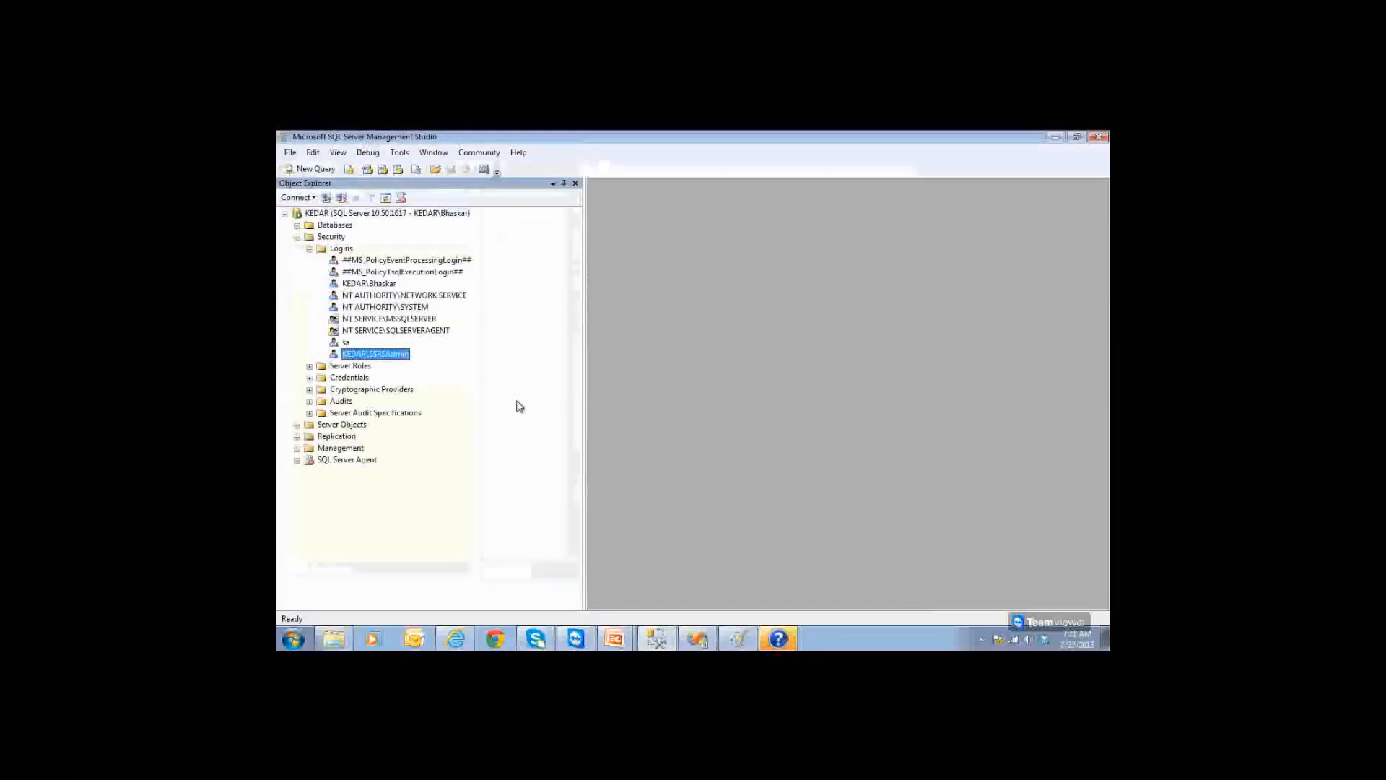
# Step: Expand the INDIANBANK database in Object Explorer and open a new query window
pyautogui.click(296, 237)
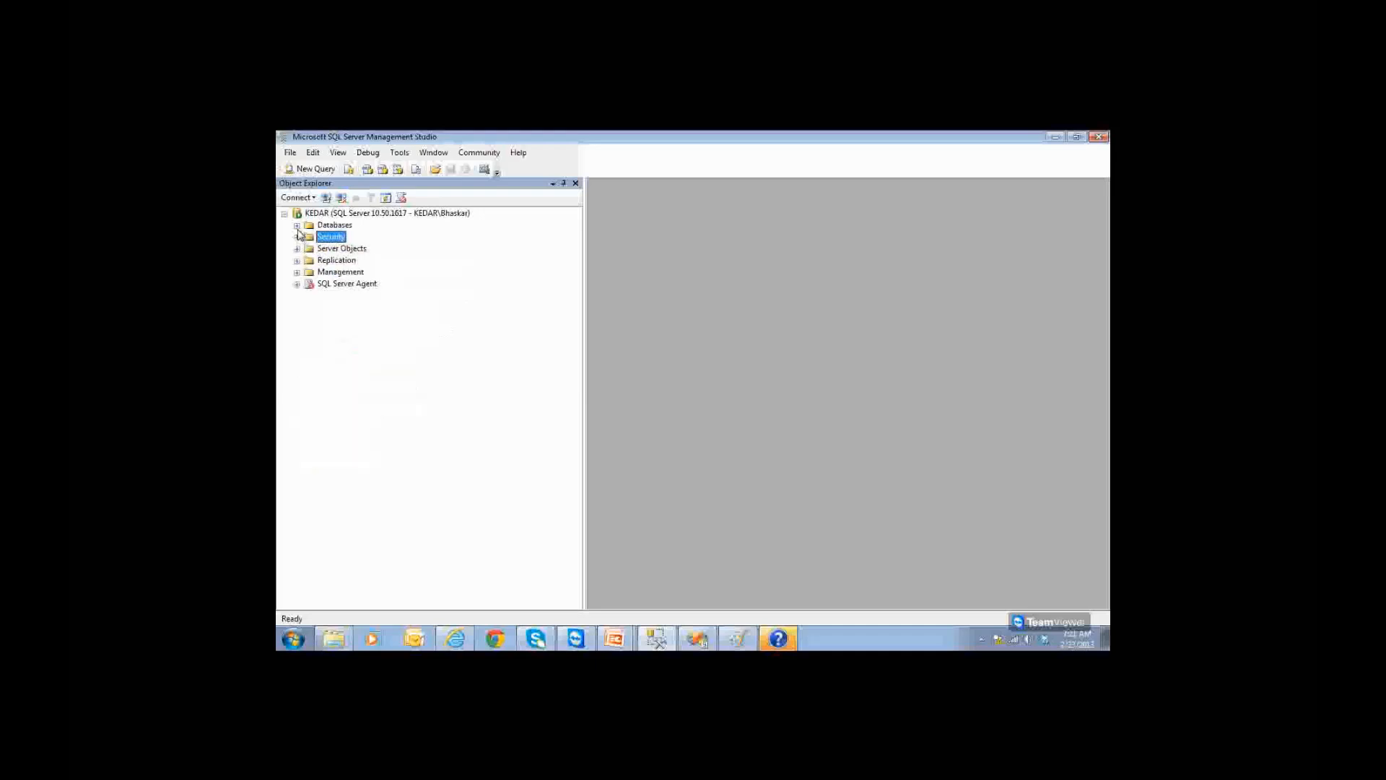
pyautogui.click(297, 225)
pyautogui.doubleClick(337, 260)
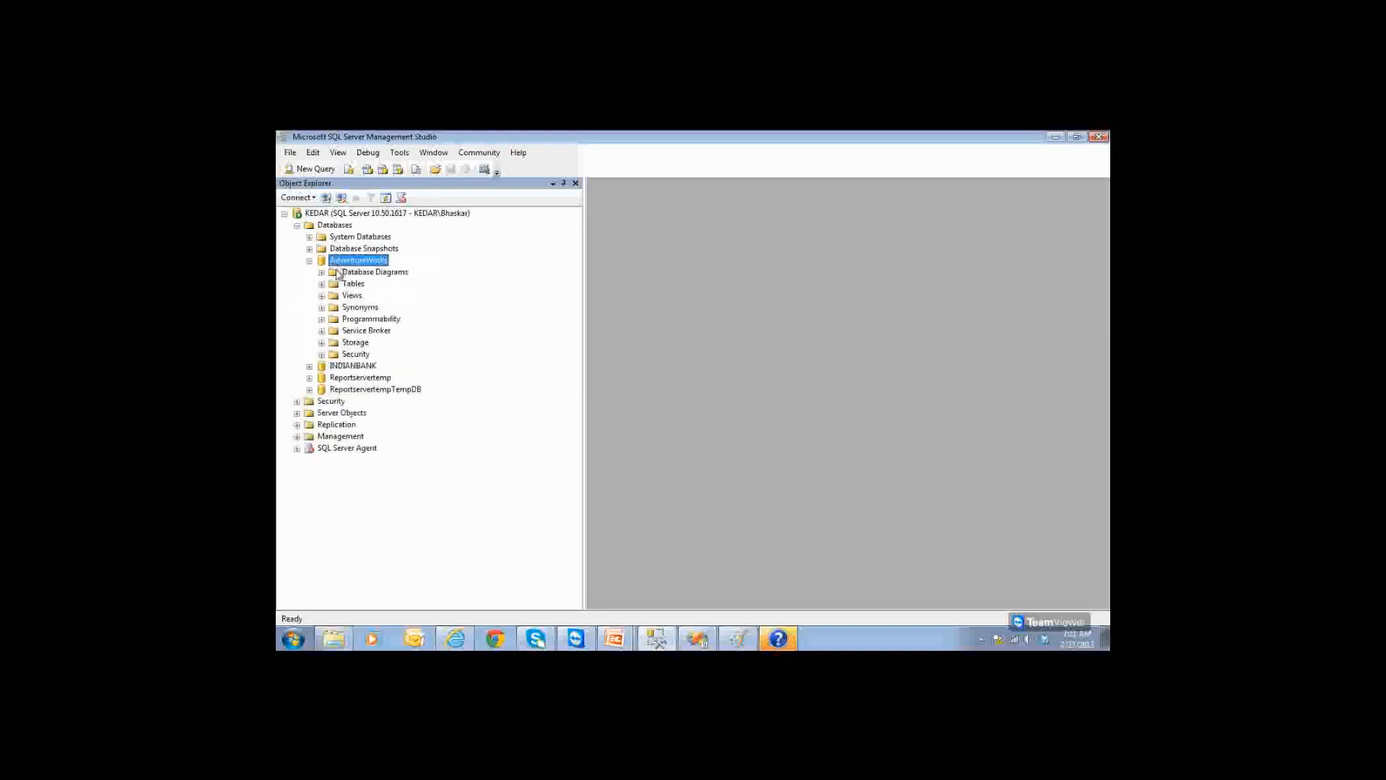
pyautogui.click(310, 260)
pyautogui.doubleClick(353, 272)
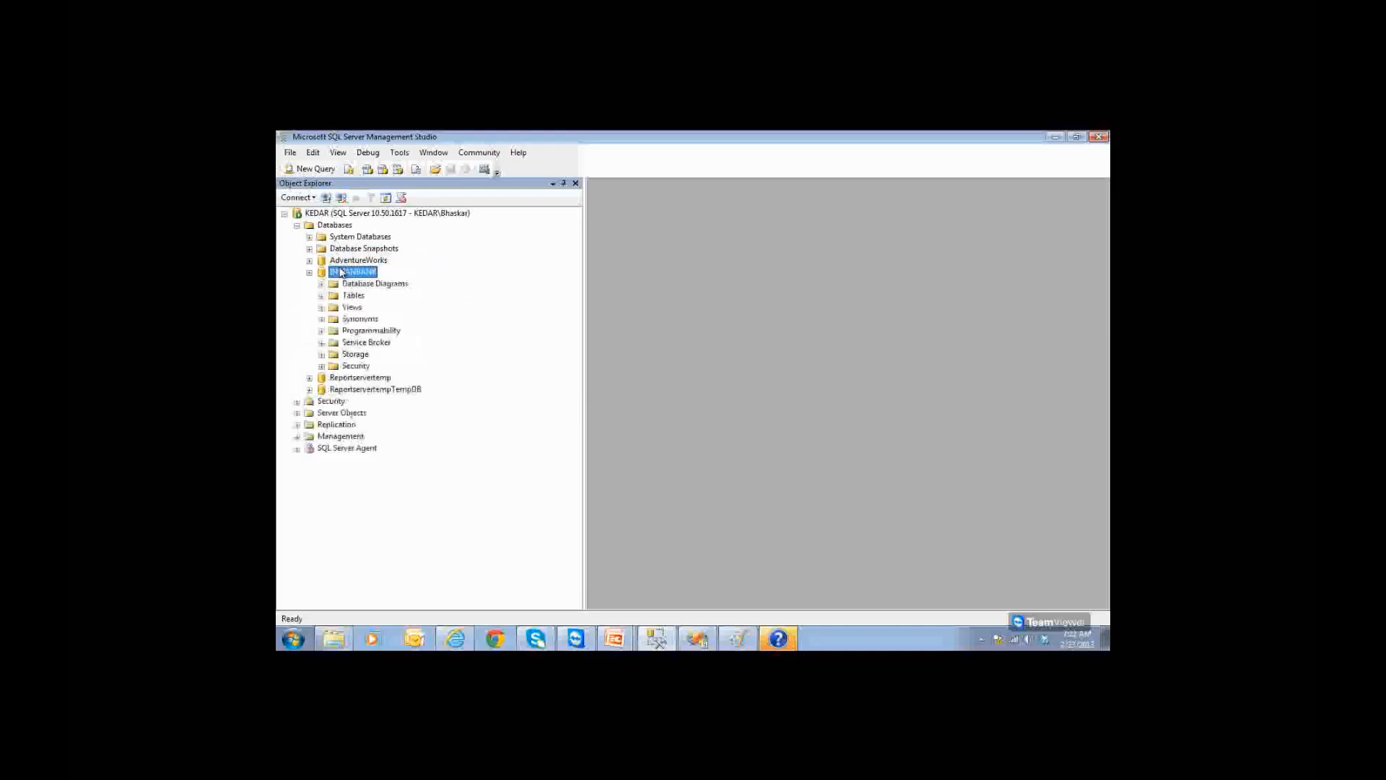
pyautogui.click(311, 168)
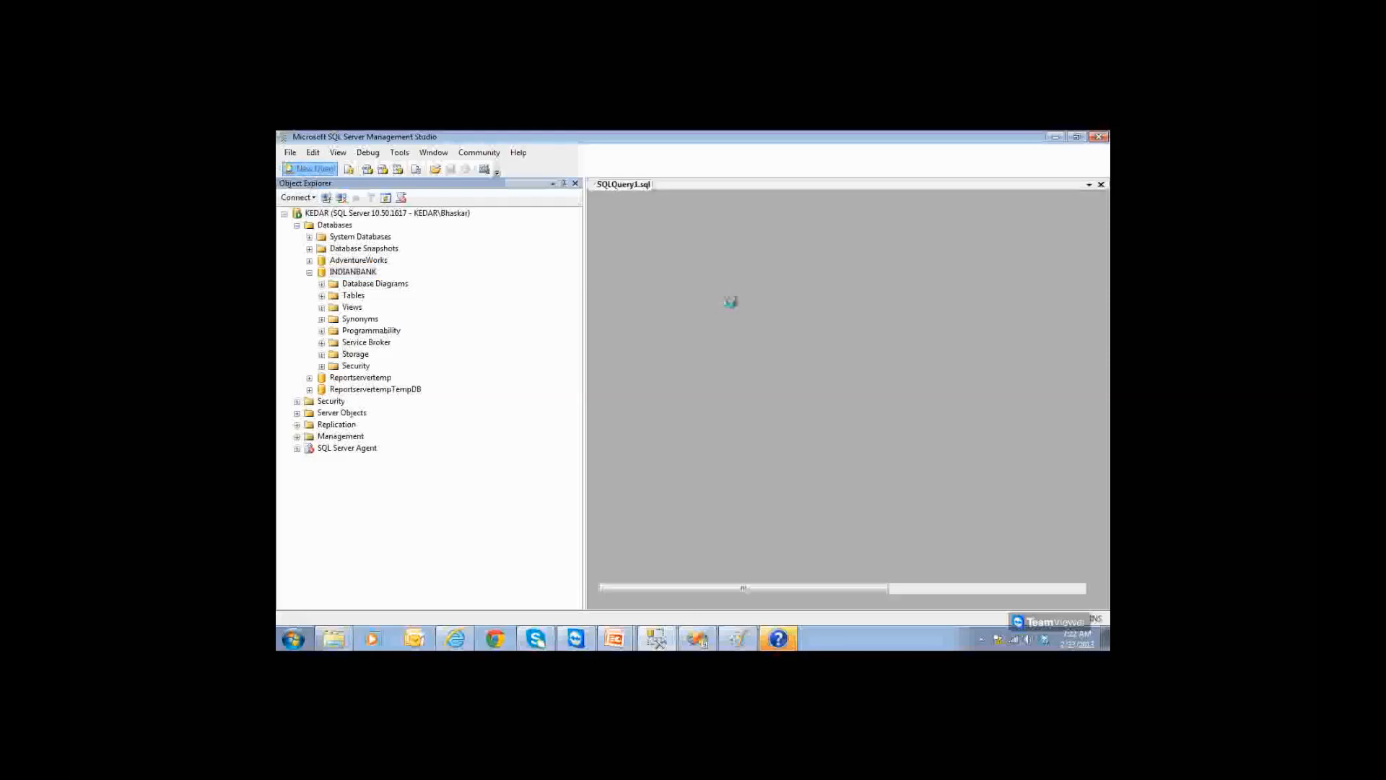
# Step: Run SELECT * FROM AMASTER, without the dbo. prefix, returning 10 rows
pyautogui.write('SELE')
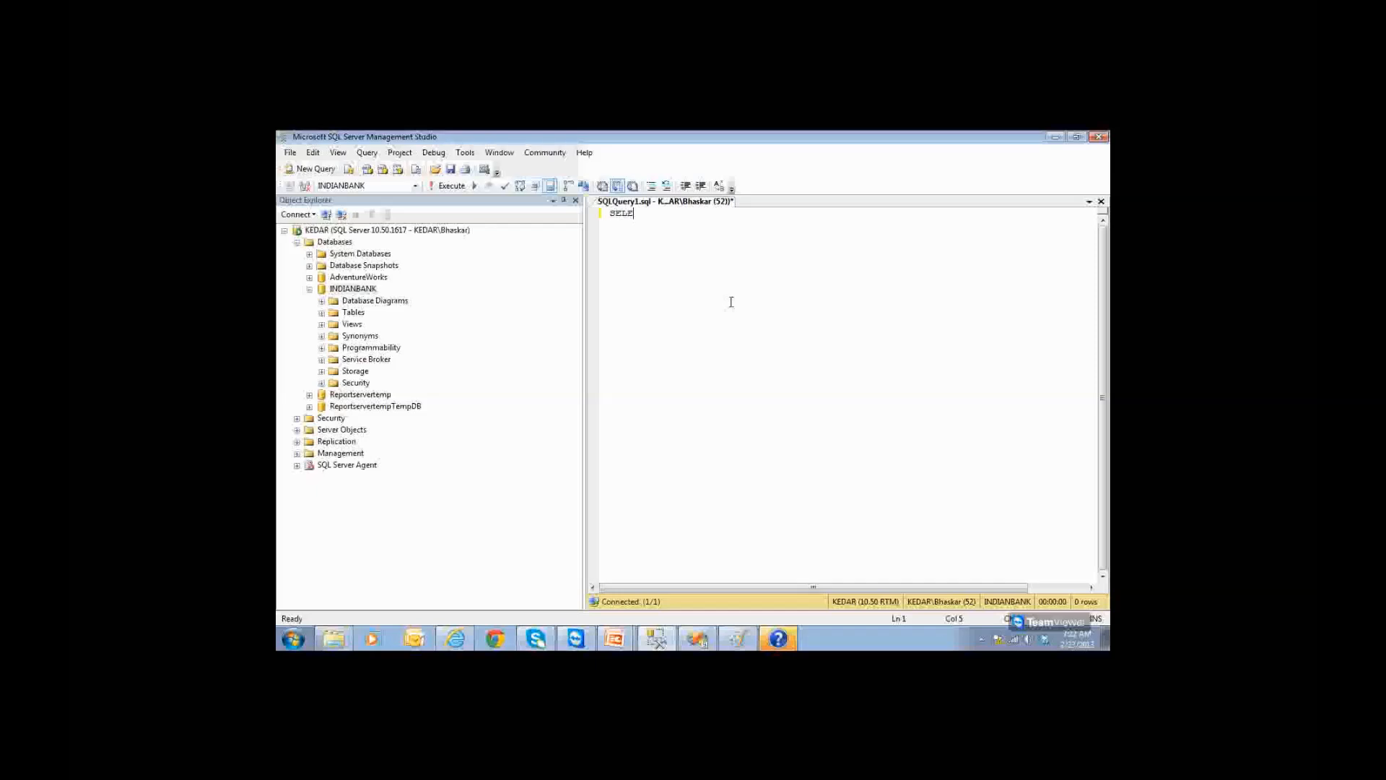
pyautogui.write('CT * FROM')
pyautogui.click(321, 312)
pyautogui.click(379, 335)
pyautogui.moveTo(548, 277); pyautogui.dragTo(650, 242)
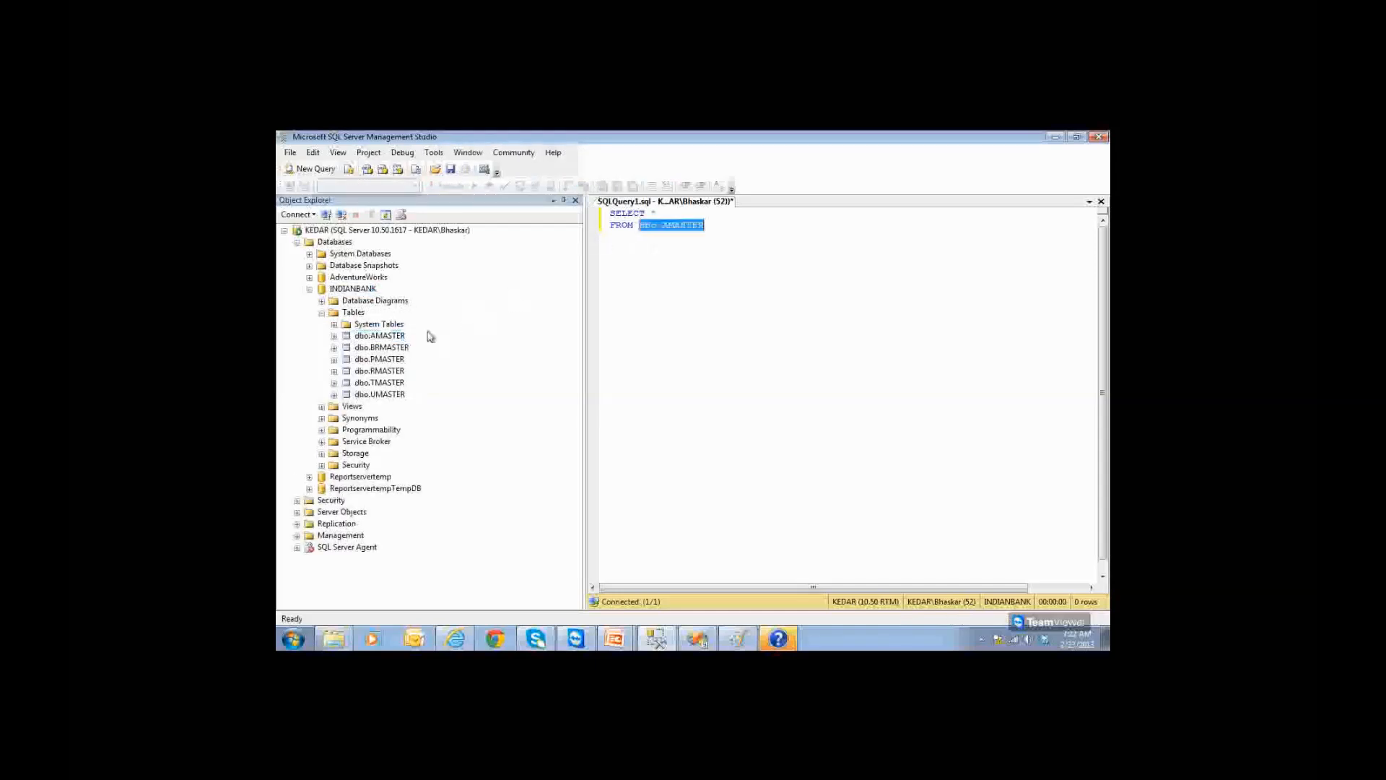
pyautogui.press('Left')
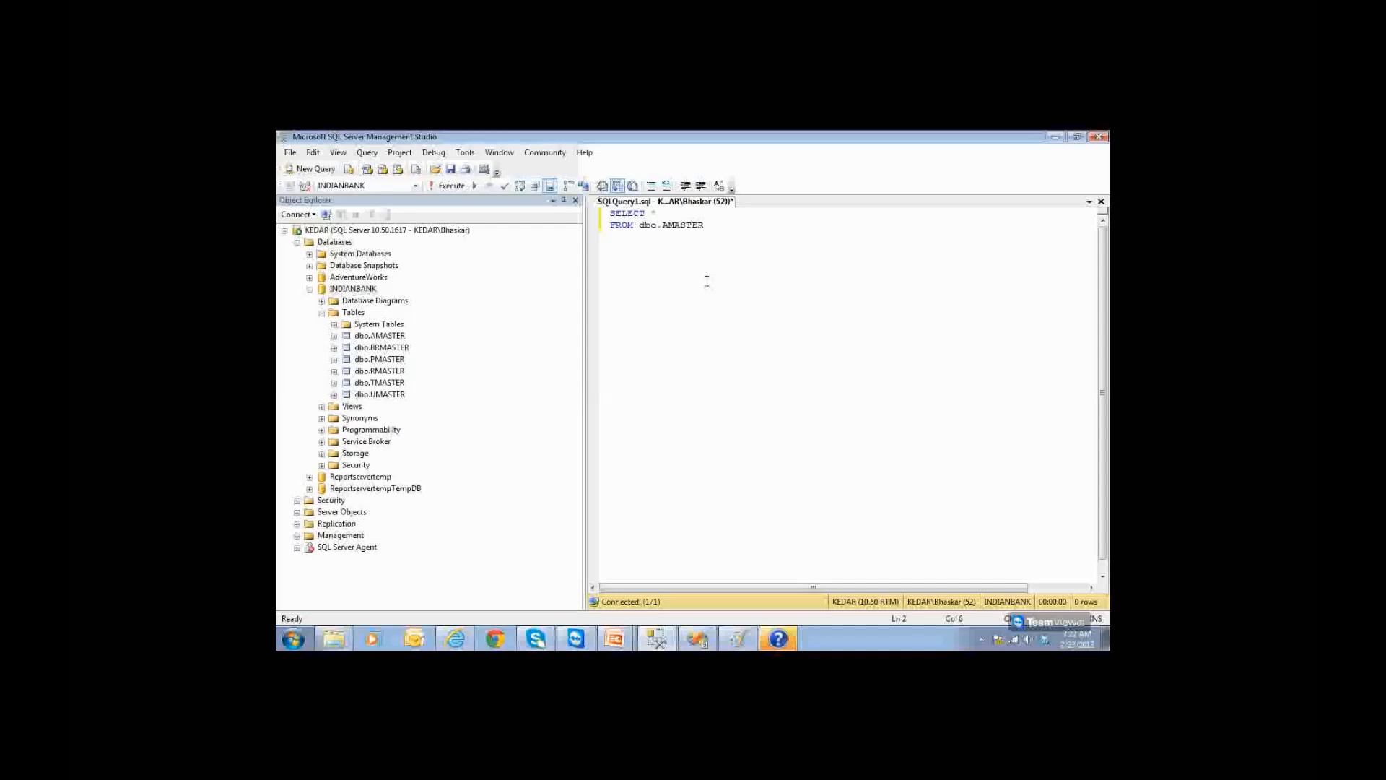
pyautogui.press('Delete')
pyautogui.press('Delete')
pyautogui.press('Delete')
pyautogui.press('Delete')
pyautogui.press('F5')
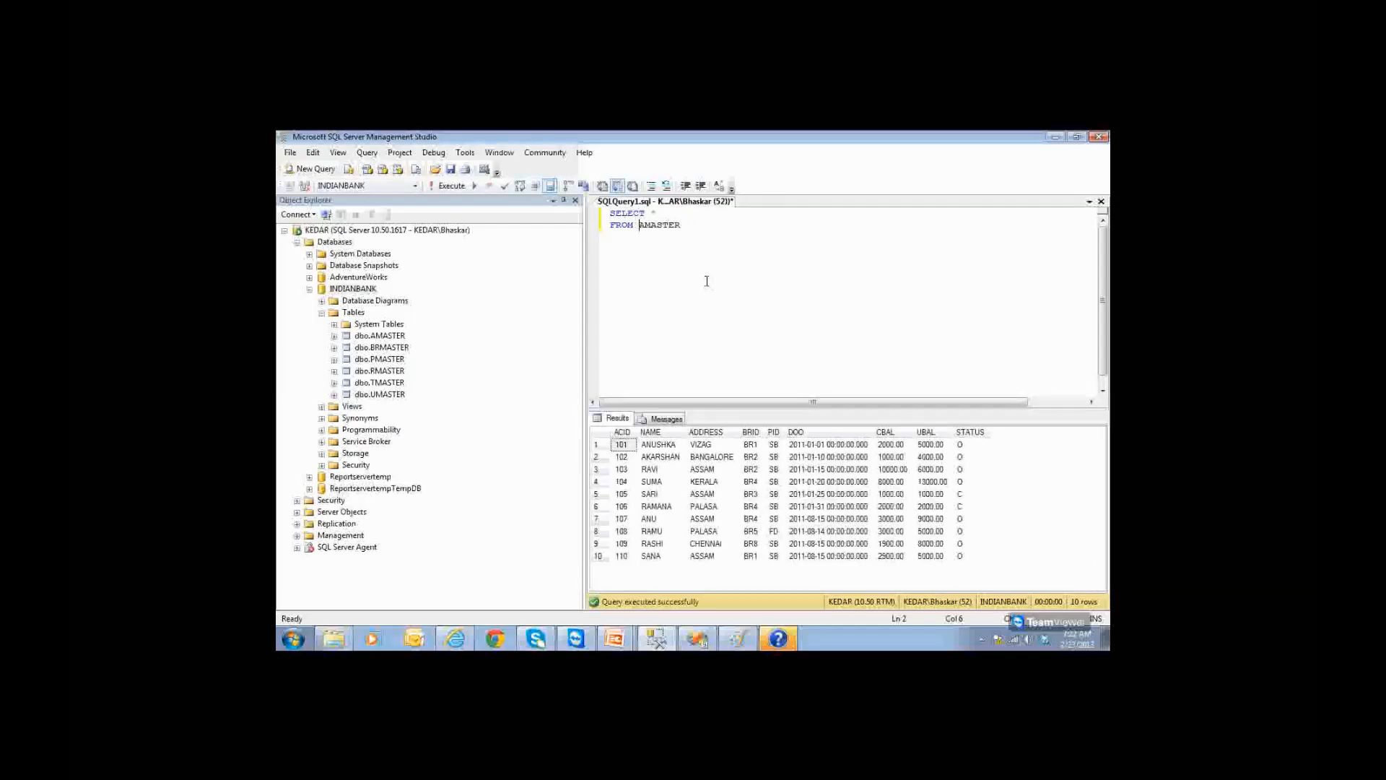
# Step: Select the whole query text and take it back to Visual Studio
pyautogui.click(685, 226)
pyautogui.moveTo(682, 226); pyautogui.dragTo(677, 226)
pyautogui.hotkey('ctrl', 'a')
pyautogui.hotkey('ctrl', 'c')
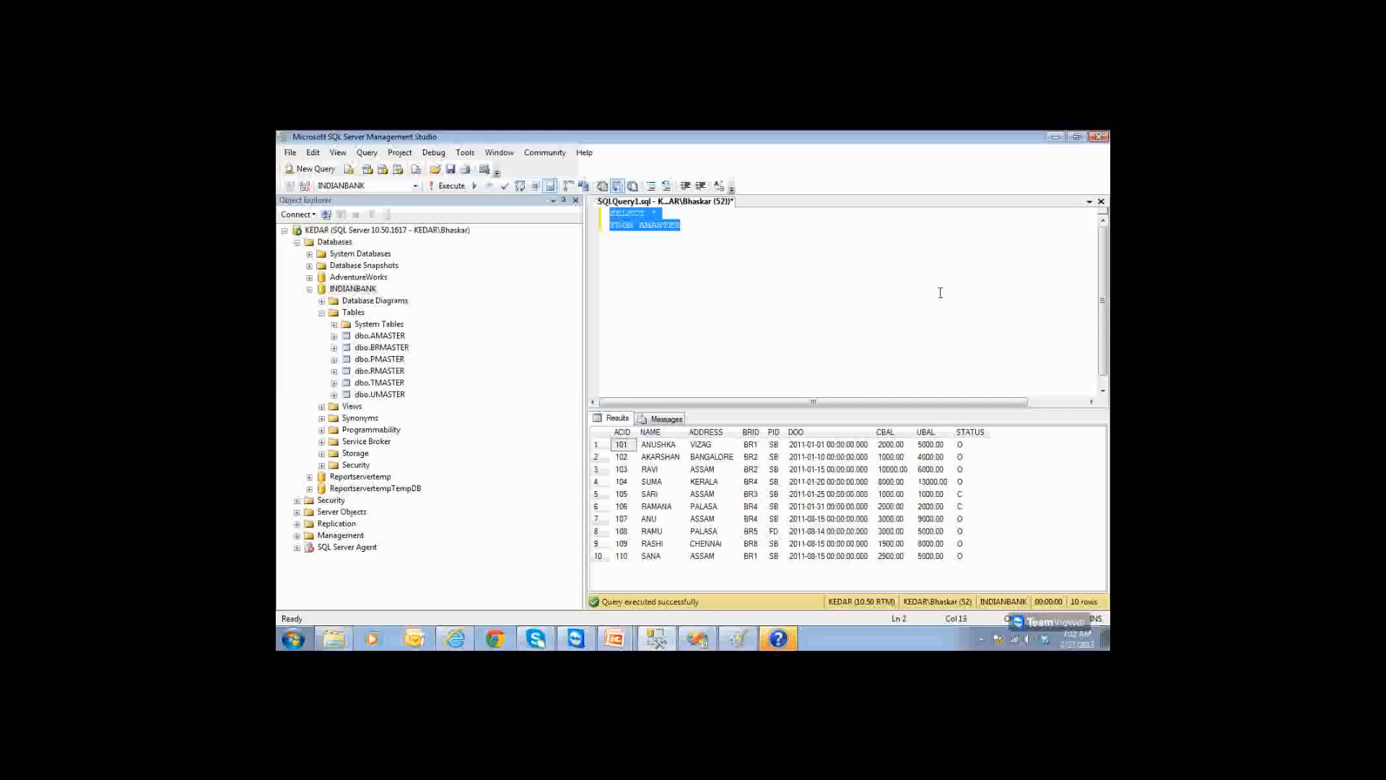
pyautogui.hotkey('alt', 'Tab')
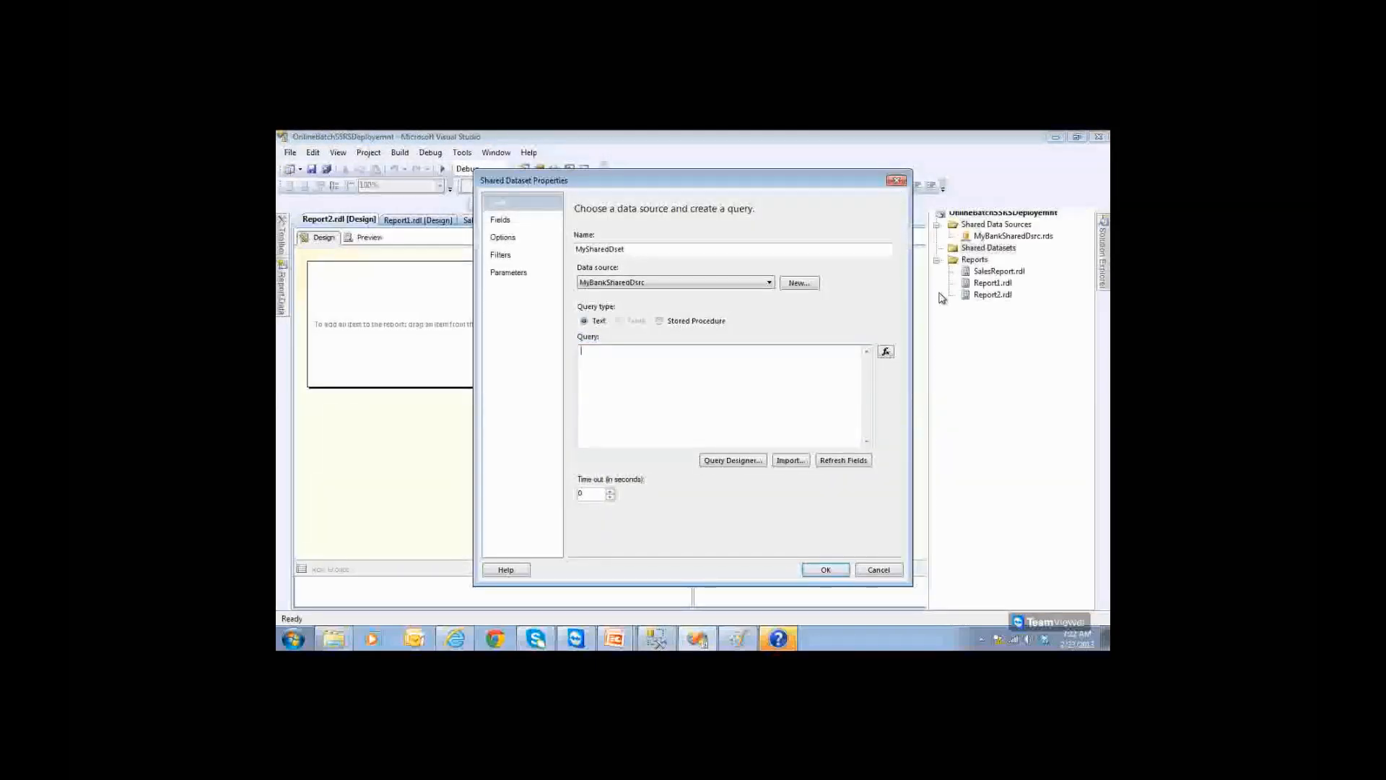
# Step: Save MySharedDset with the pasted SELECT * FROM AMASTER query
pyautogui.hotkey('ctrl', 'v')
pyautogui.click(826, 571)
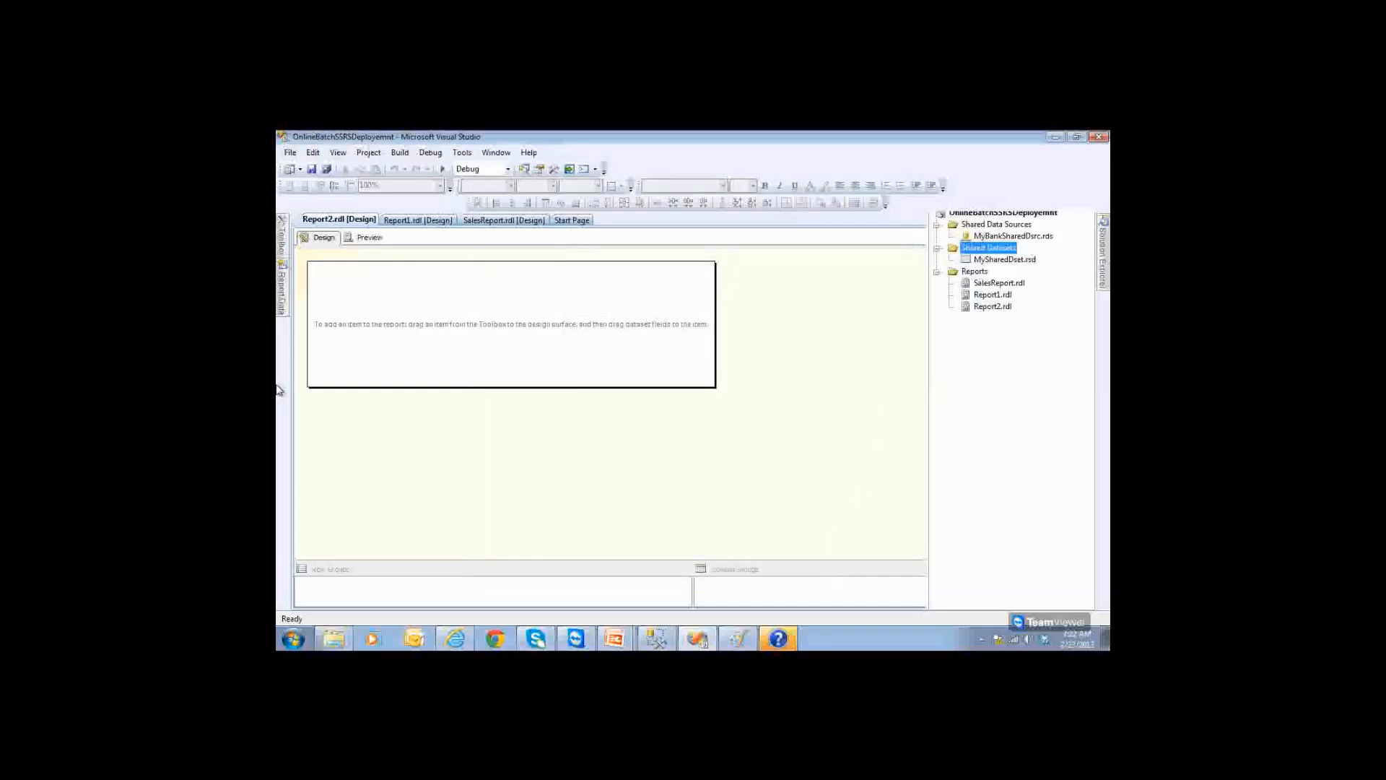
pyautogui.click(976, 238)
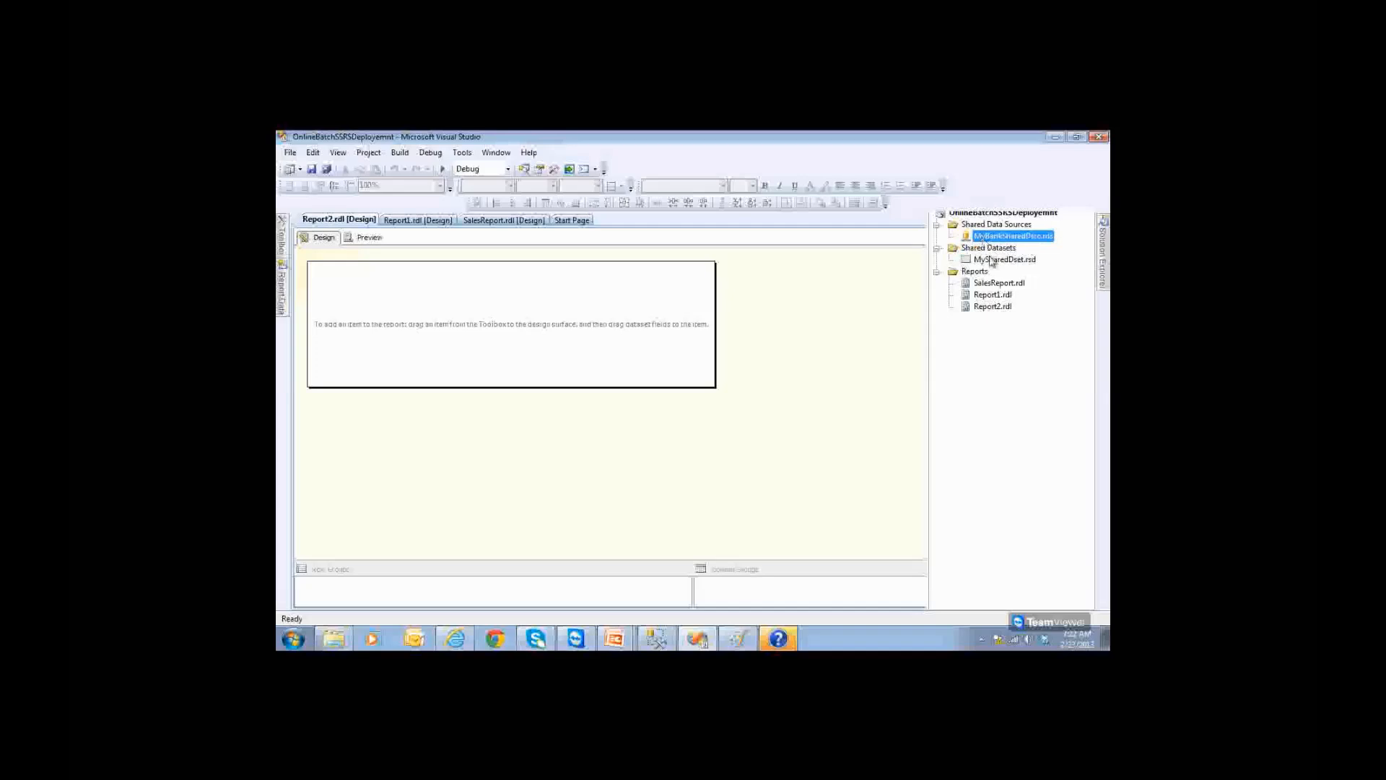
# Step: Open SalesReport.rdl in the report designer
pyautogui.click(992, 260)
pyautogui.click(990, 285)
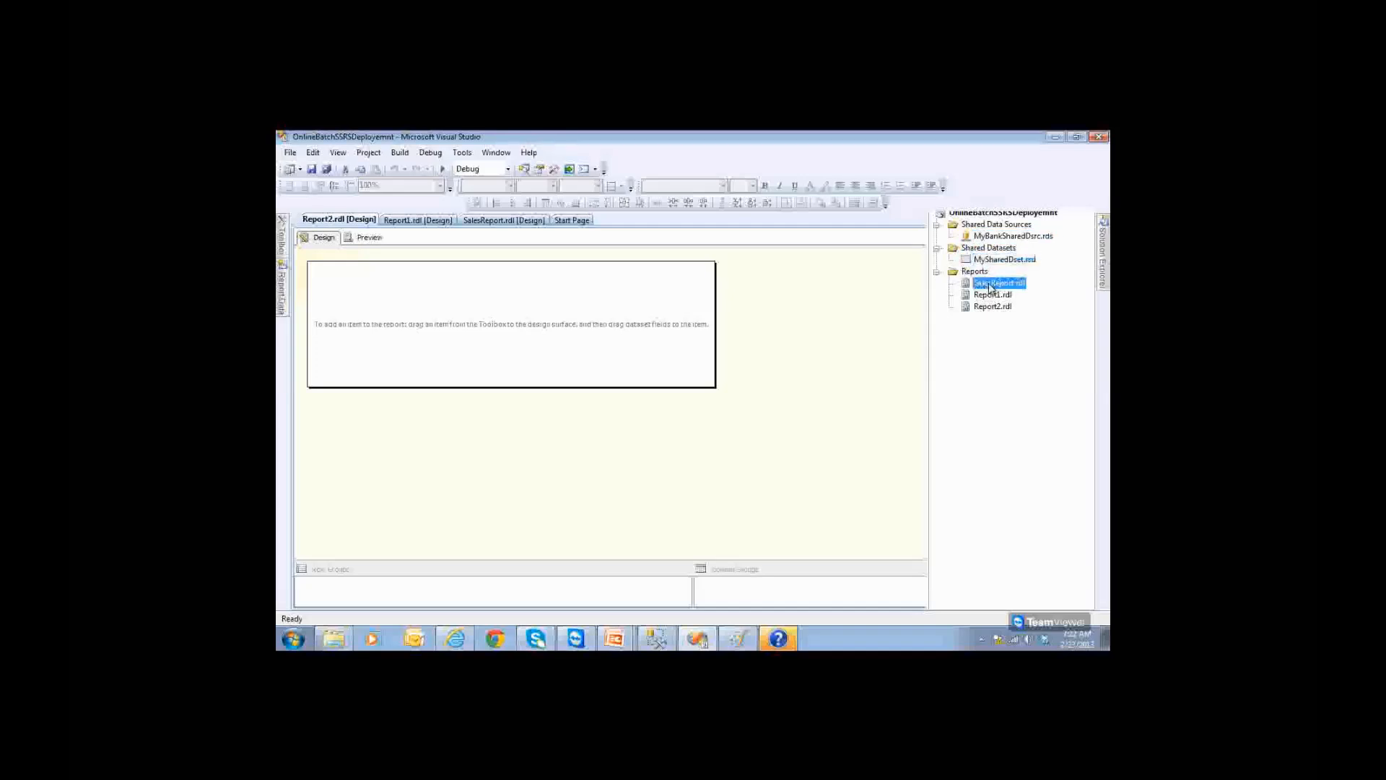
pyautogui.doubleClick(990, 285)
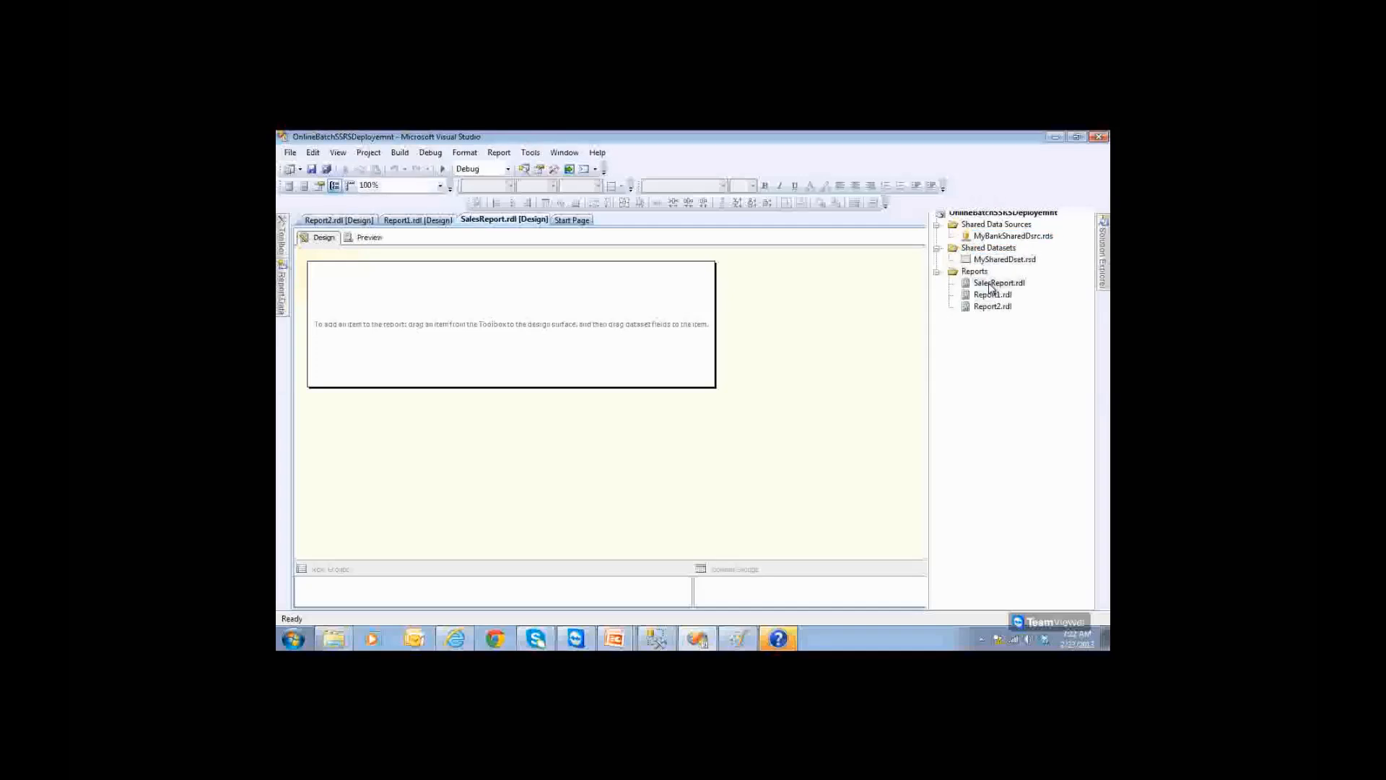
pyautogui.click(990, 285)
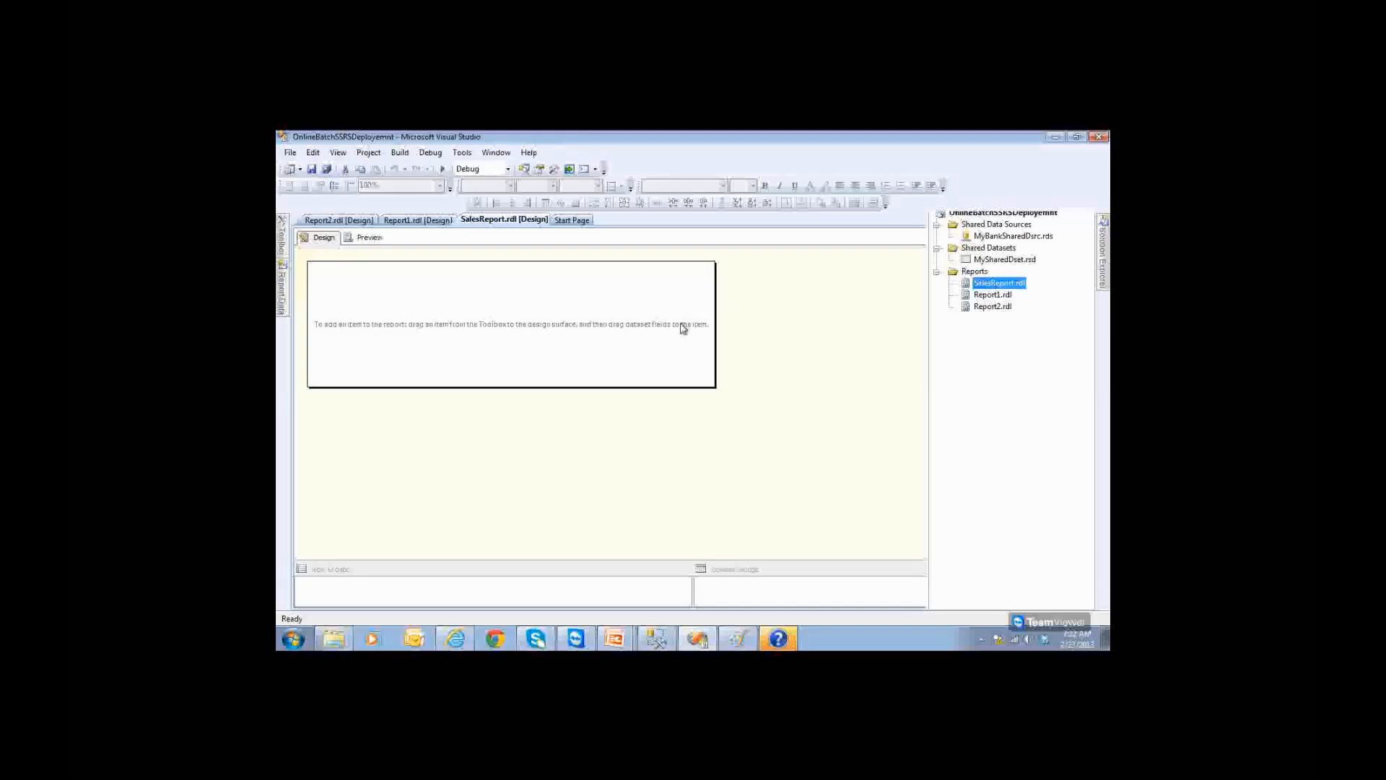
# Step: Add report data source MyLocalDsrc using the shared MyBankSharedDsrc reference
pyautogui.click(280, 303)
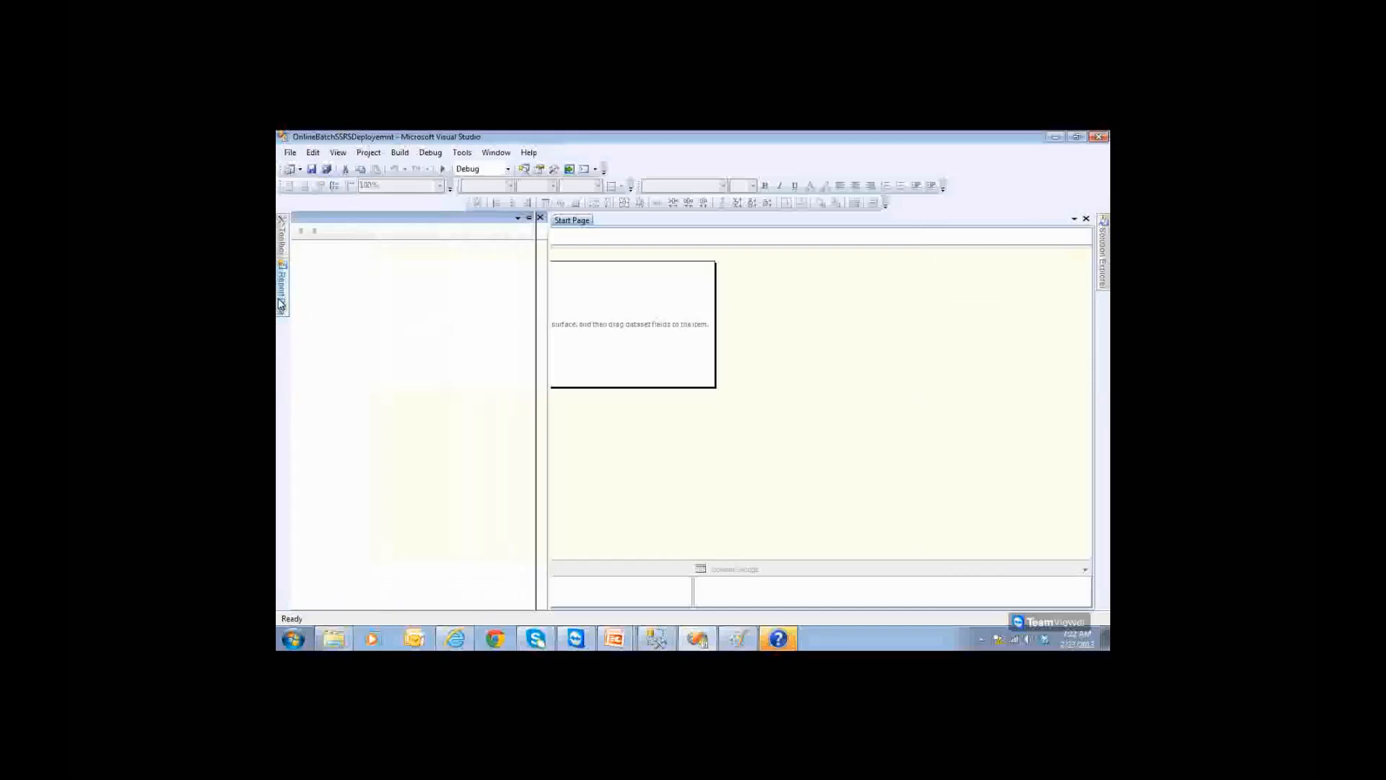
pyautogui.rightClick(344, 284)
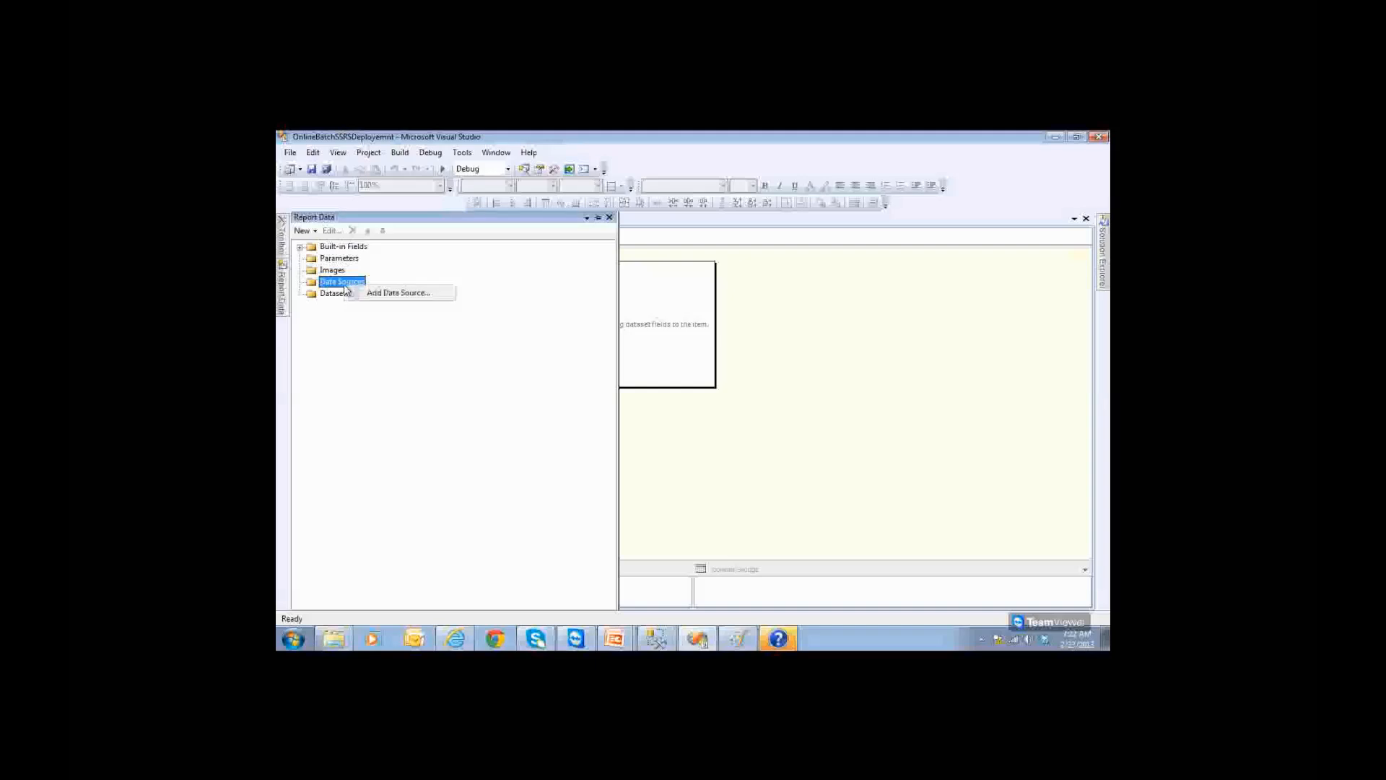
pyautogui.click(362, 293)
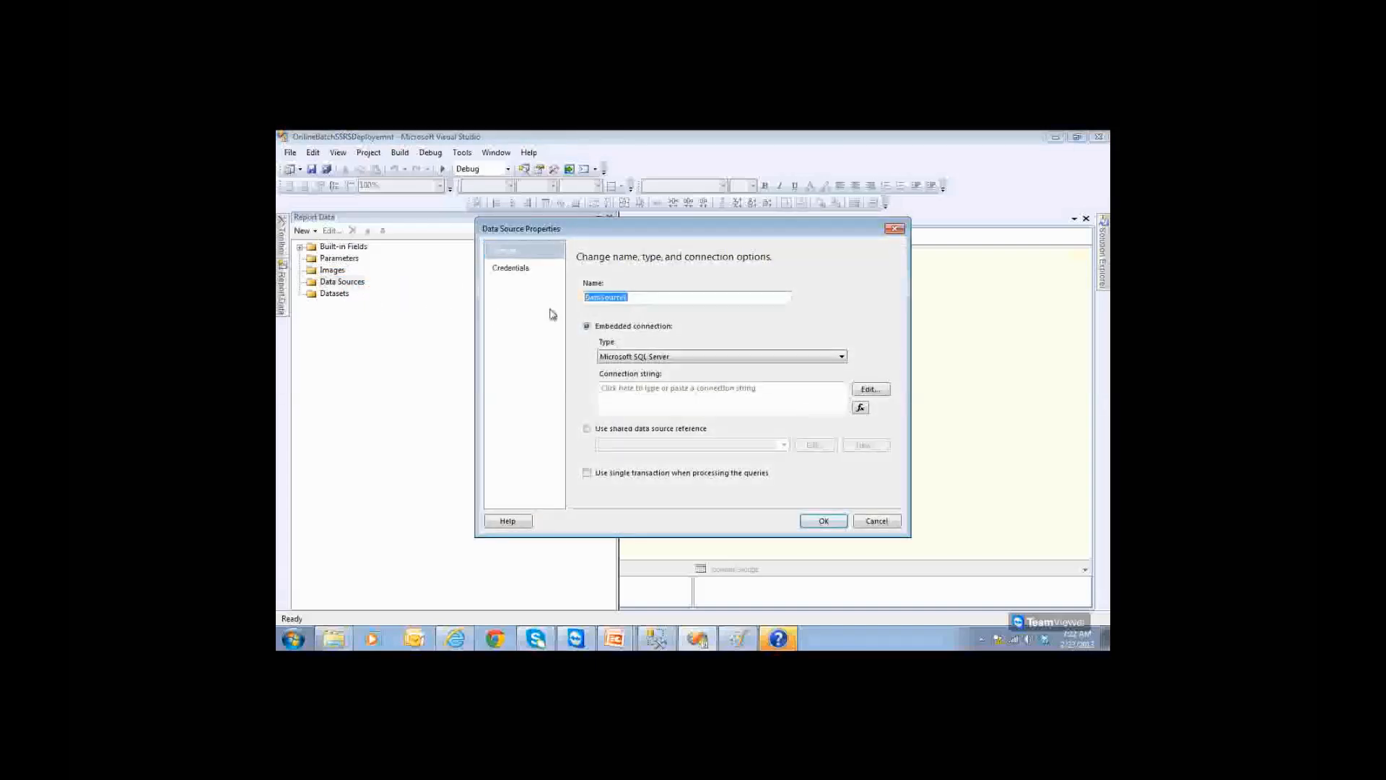
pyautogui.write('m')
pyautogui.click(587, 429)
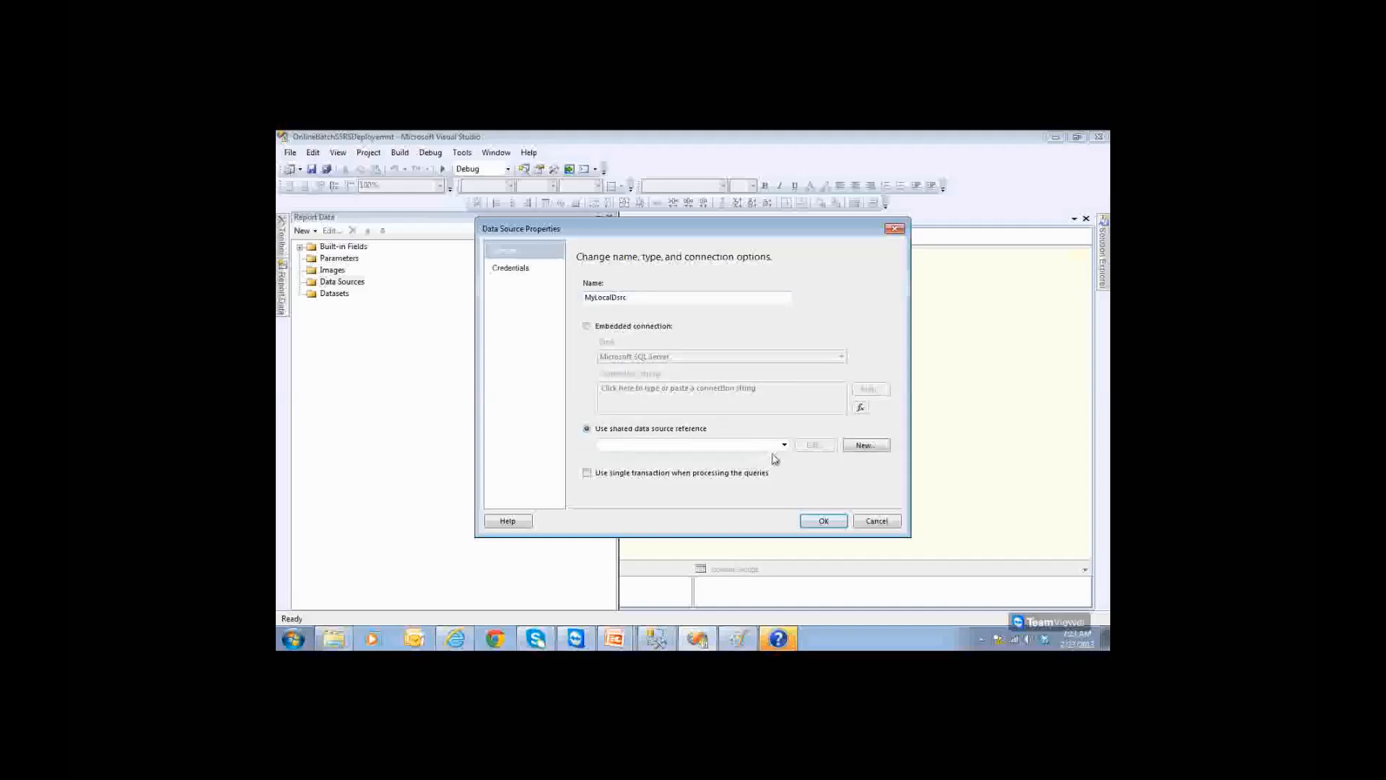
pyautogui.click(784, 445)
pyautogui.click(690, 457)
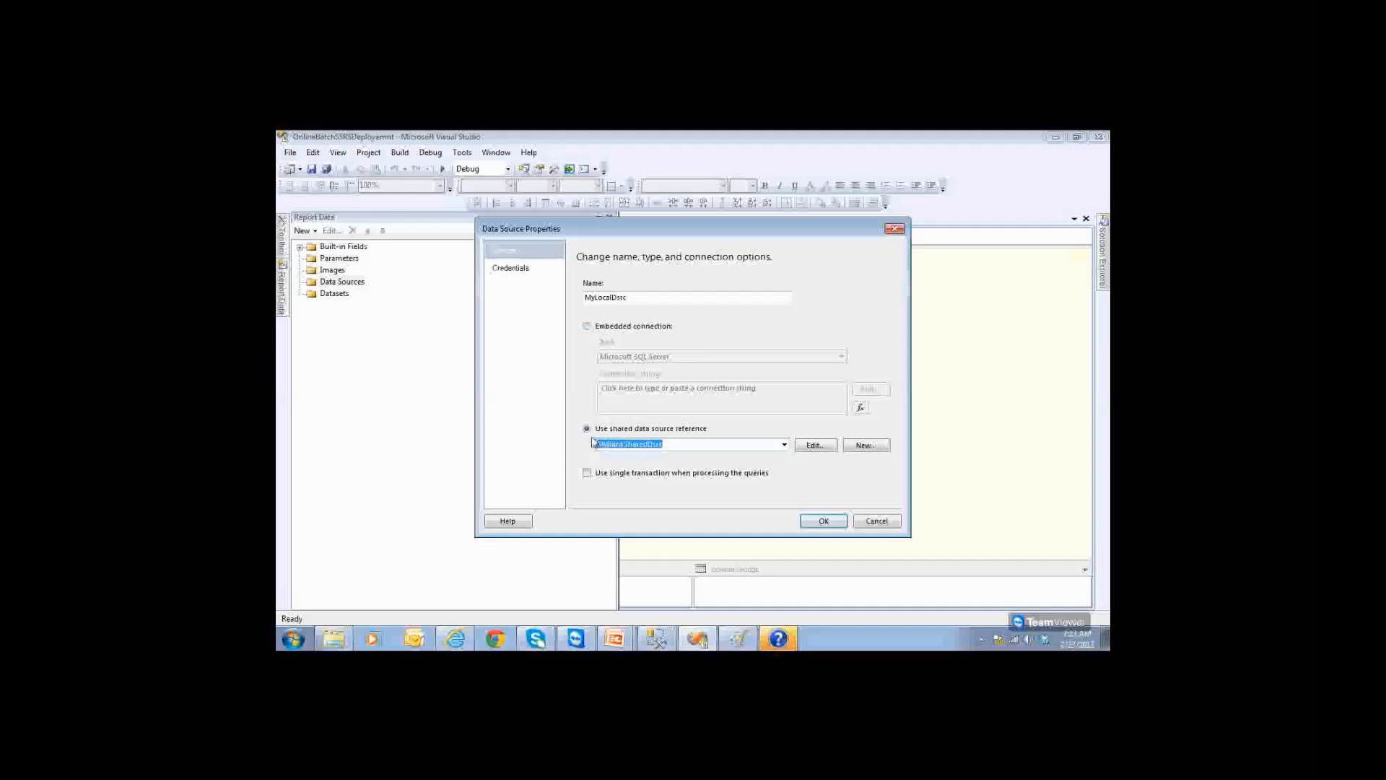
pyautogui.click(836, 528)
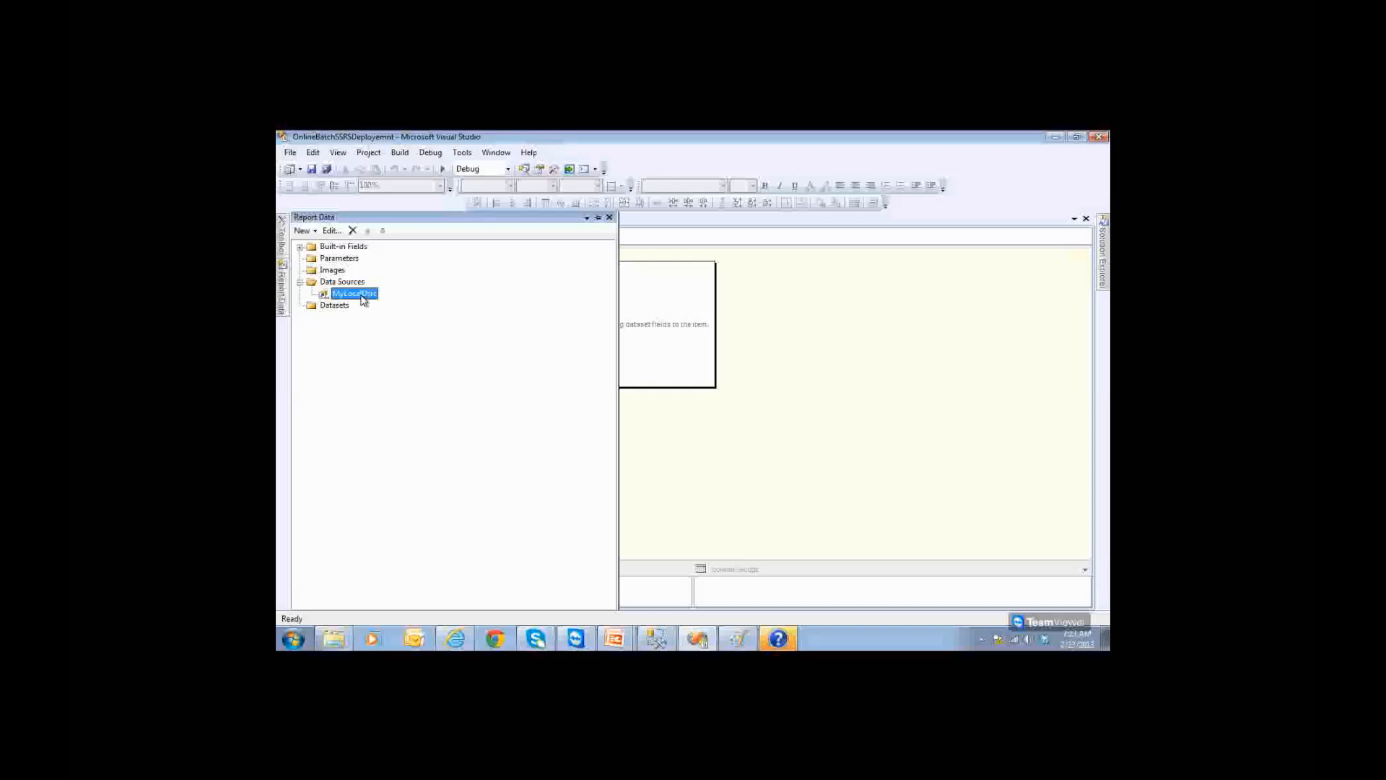
# Step: Reopen MyLocalDsrc's properties to confirm it references MyBankSharedDsrc, closing without changes
pyautogui.moveTo(1102, 253)
pyautogui.click(990, 270)
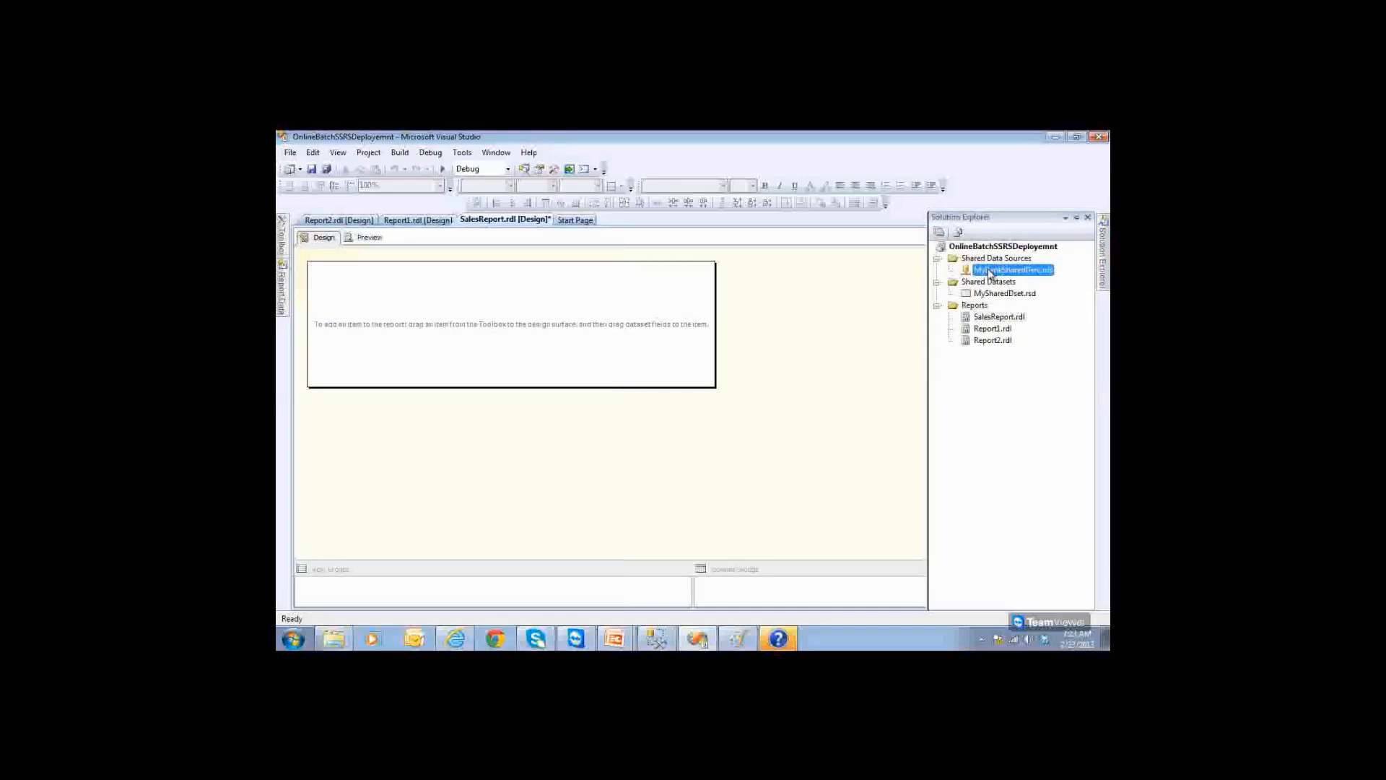
pyautogui.moveTo(282, 309)
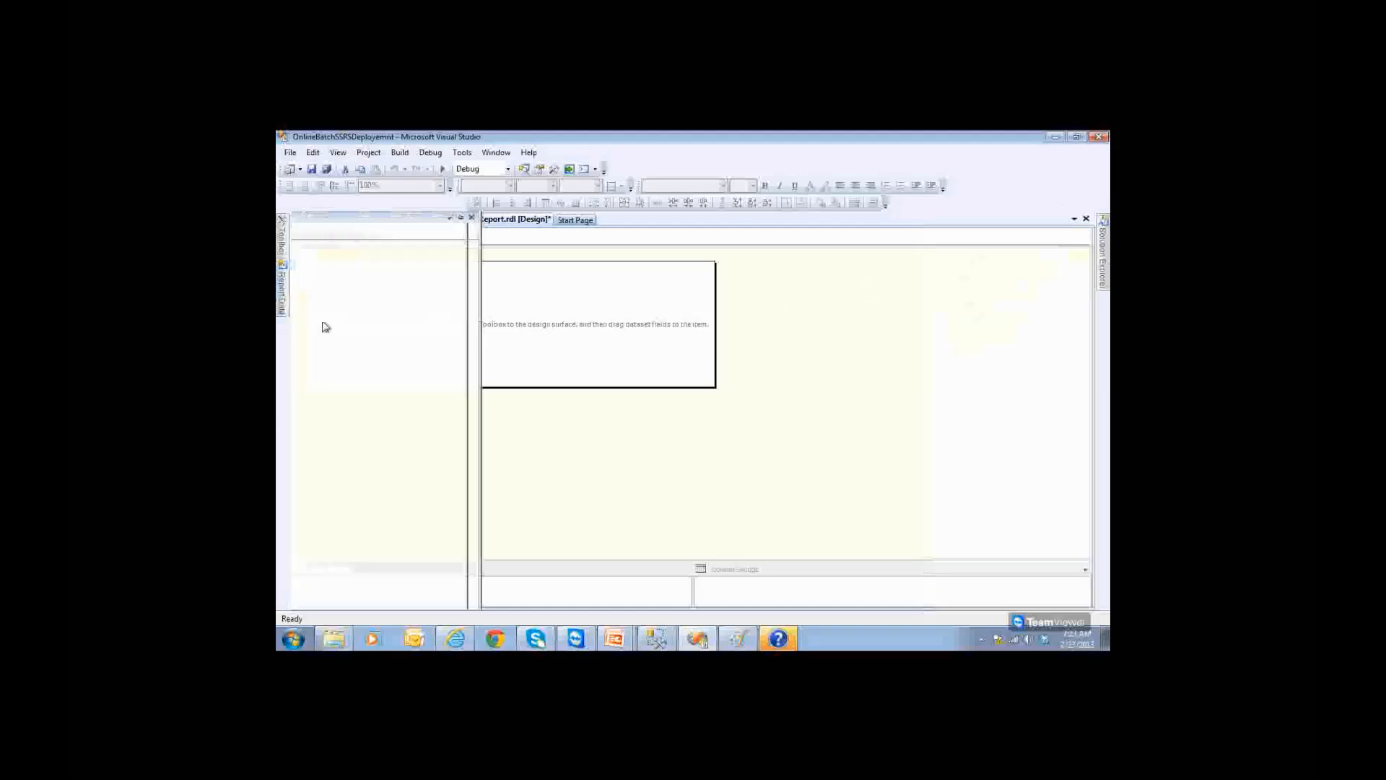
pyautogui.doubleClick(352, 296)
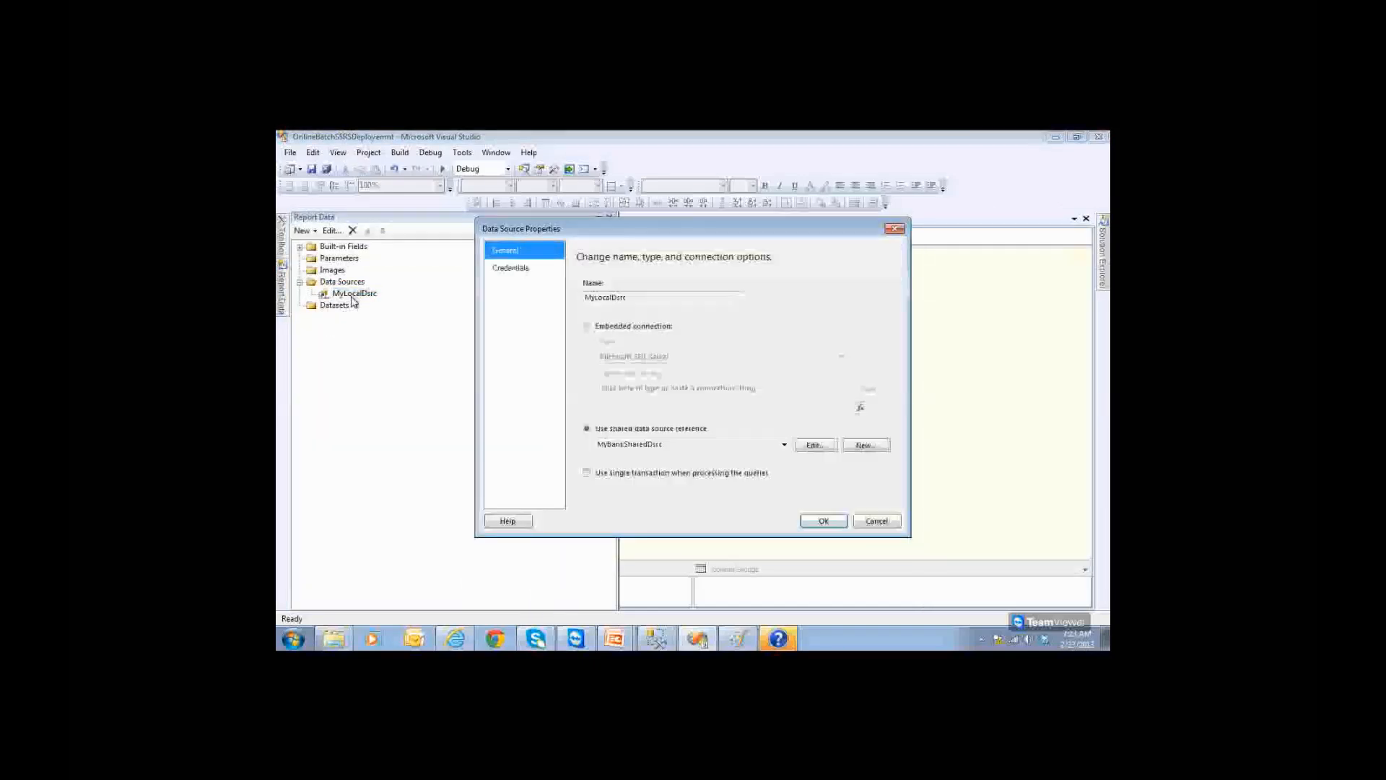
pyautogui.doubleClick(641, 445)
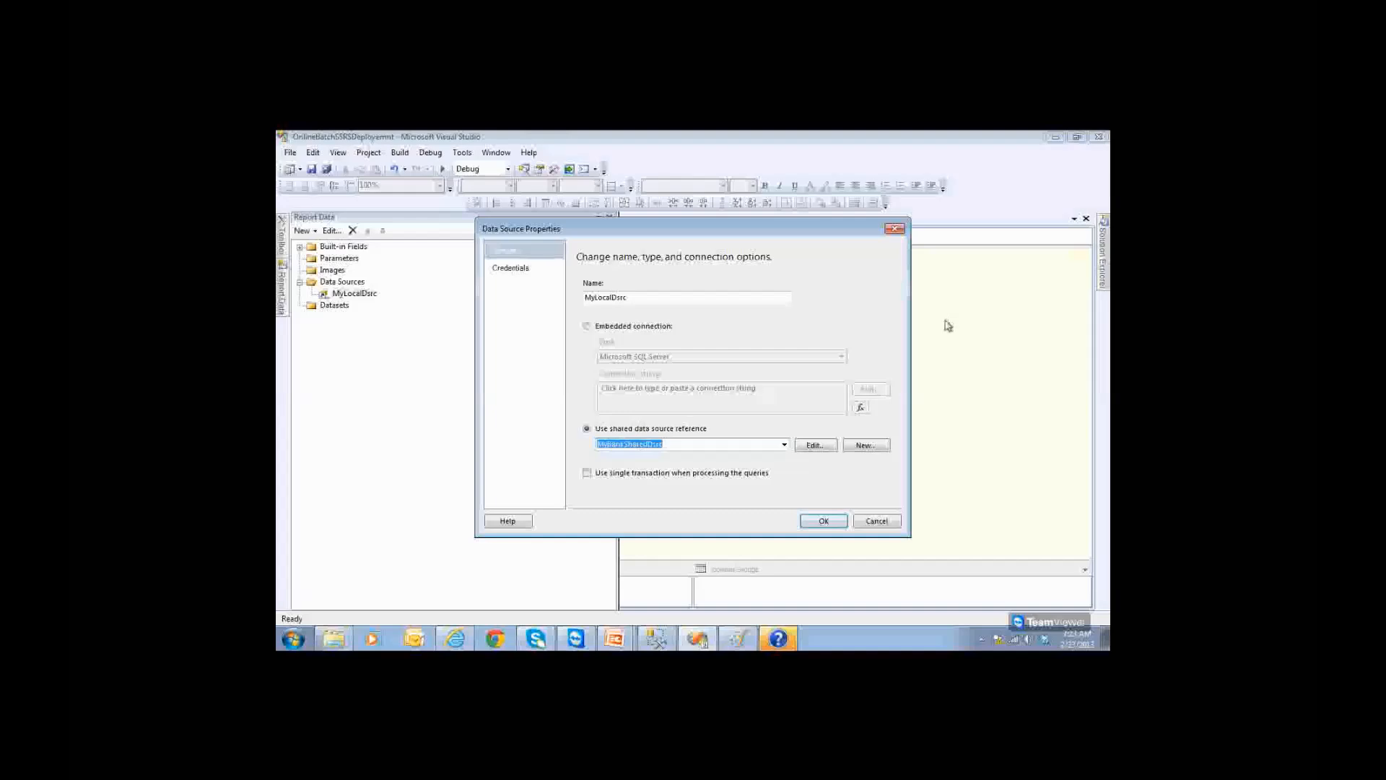
pyautogui.click(876, 520)
pyautogui.moveTo(1102, 253)
pyautogui.click(969, 271)
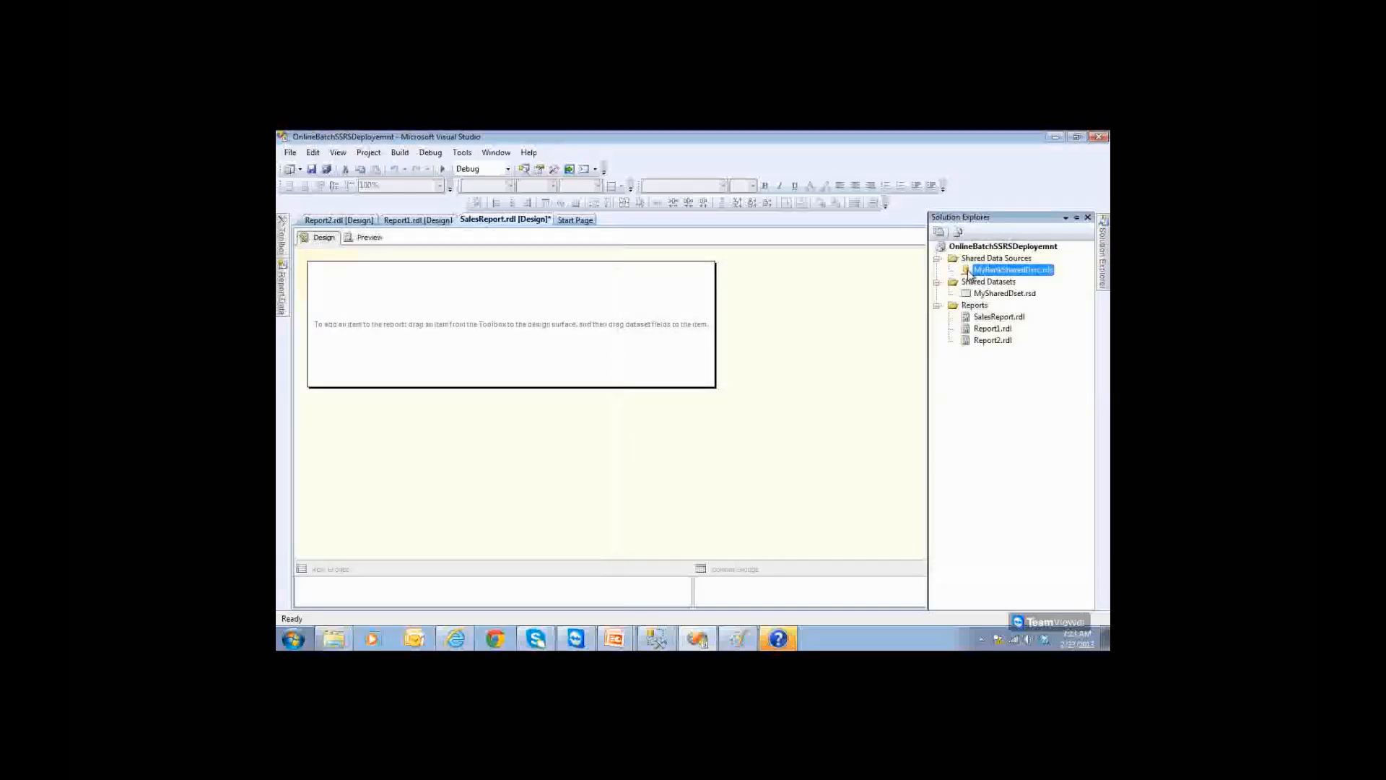
pyautogui.moveTo(283, 309)
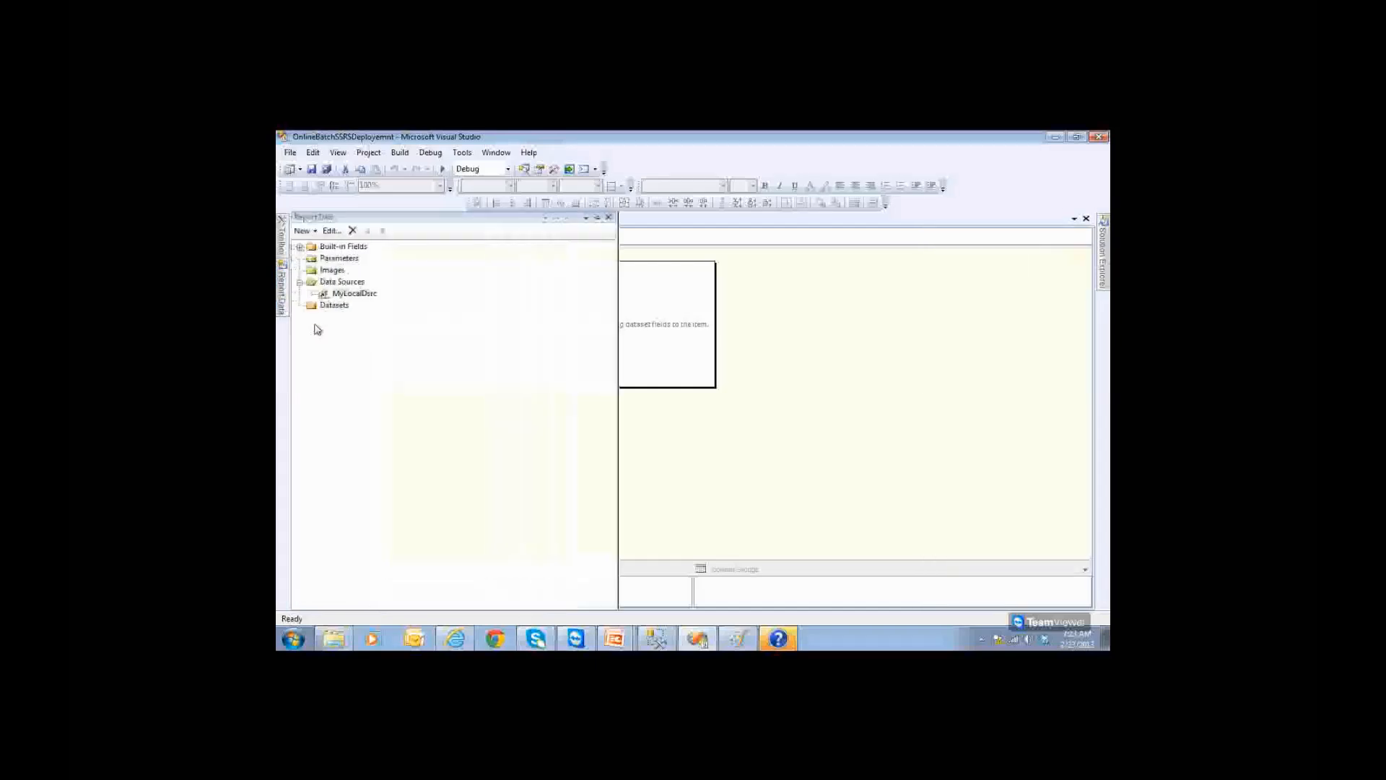
pyautogui.click(330, 305)
# Step: Add dataset MyLocalDataSet based on the shared MySharedDset, exposing fields ACID through STATUS
pyautogui.rightClick(330, 305)
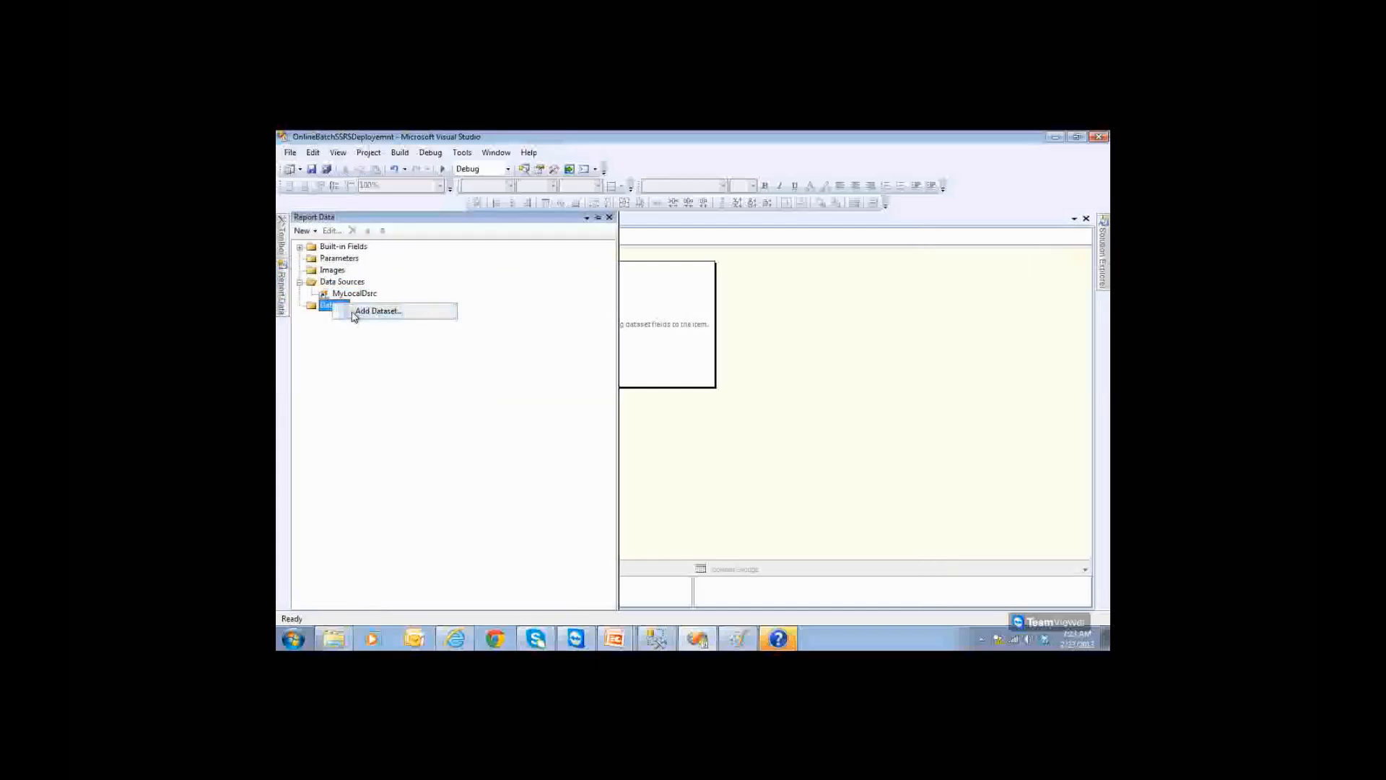
pyautogui.click(354, 313)
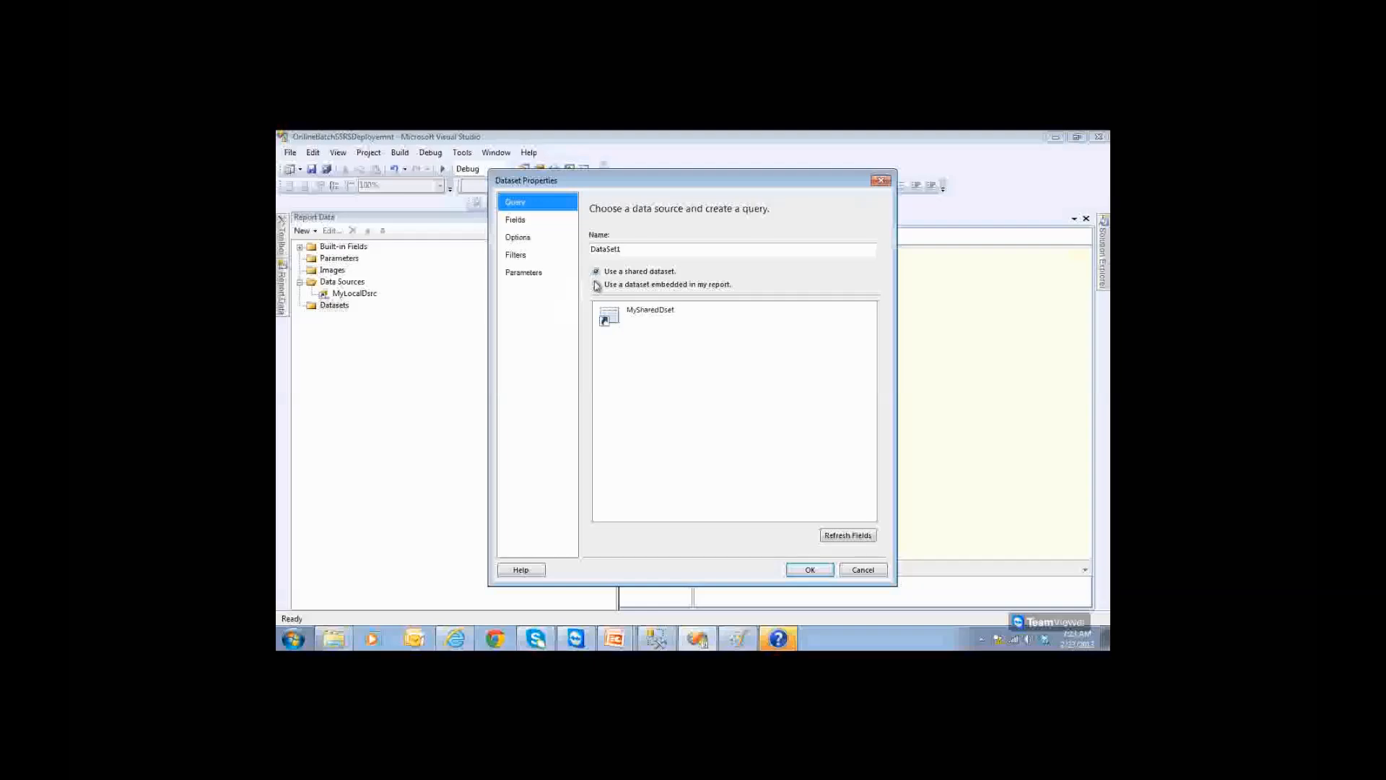
pyautogui.click(652, 286)
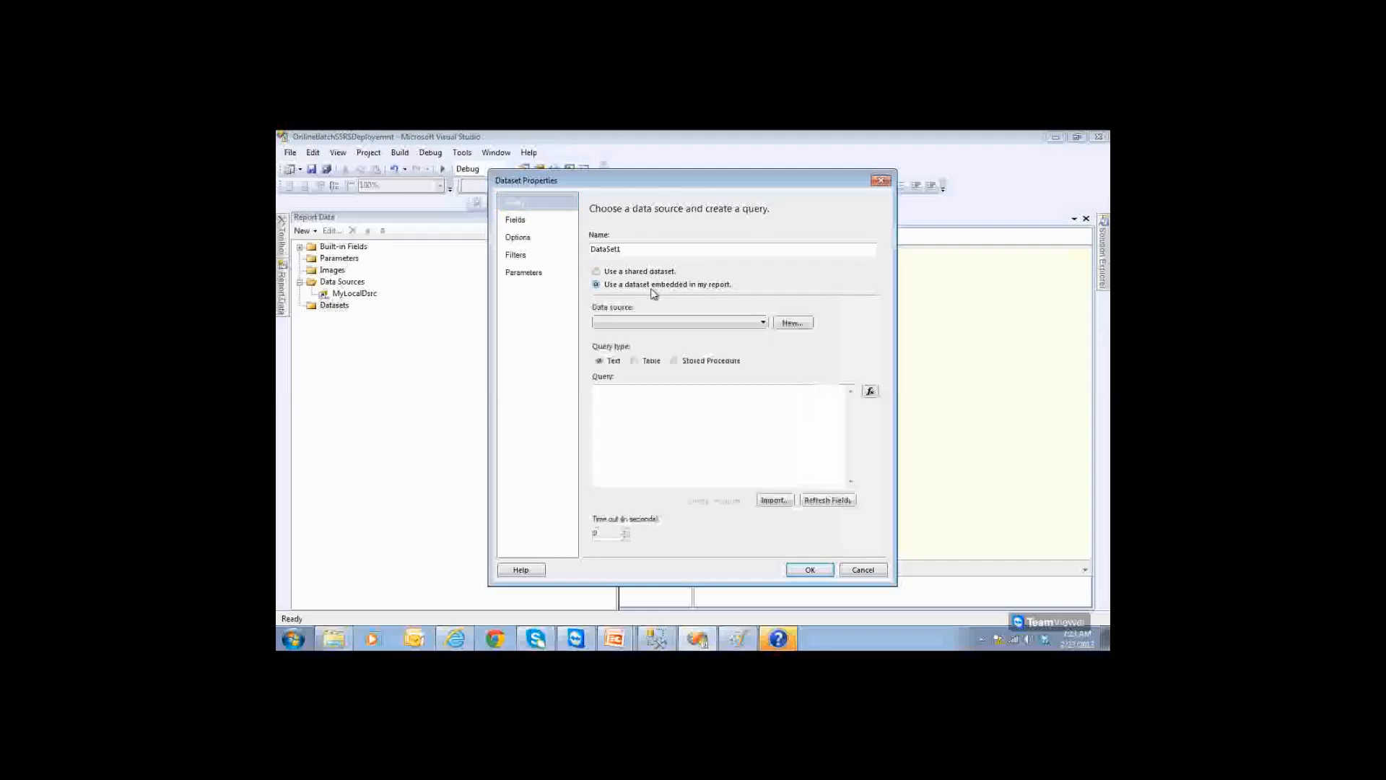
pyautogui.click(649, 276)
pyautogui.moveTo(630, 250); pyautogui.dragTo(584, 258)
pyautogui.write('MyLocal')
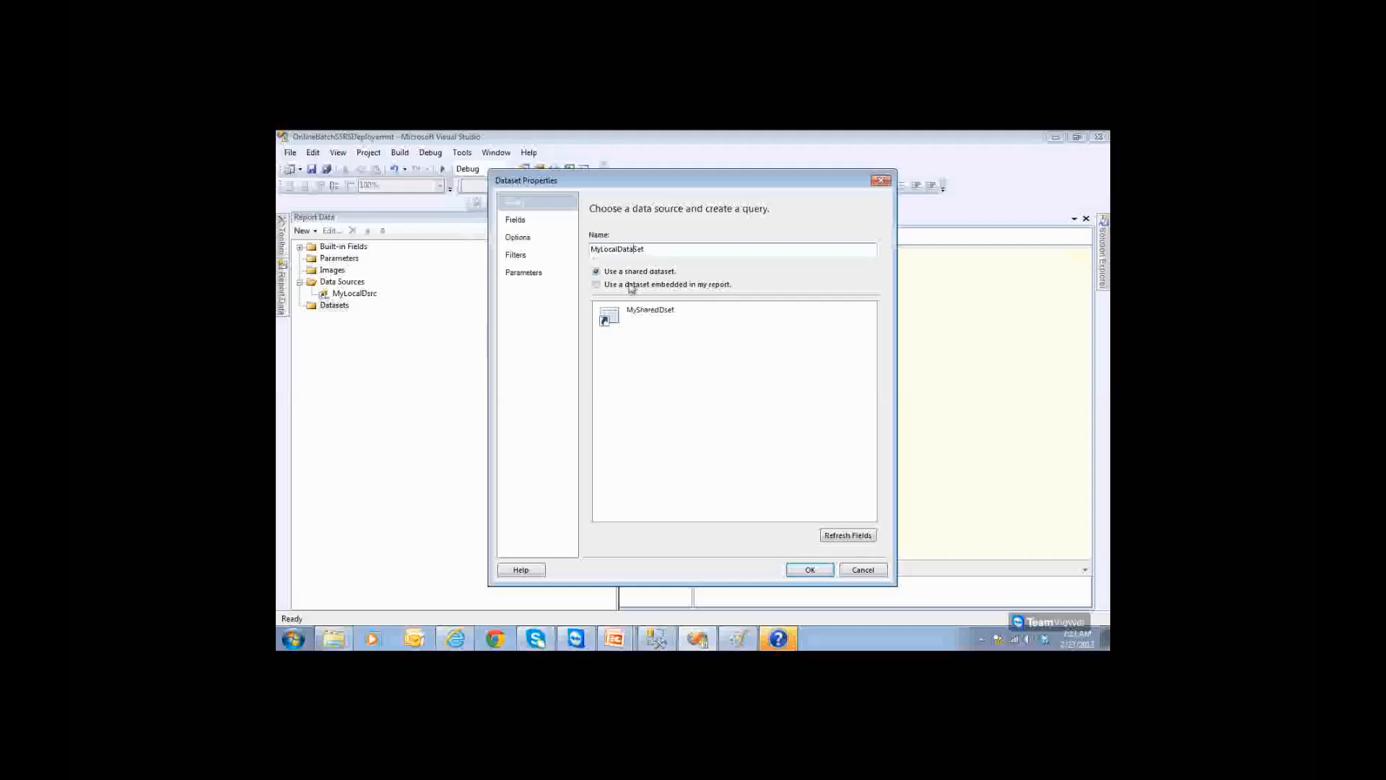
pyautogui.click(636, 318)
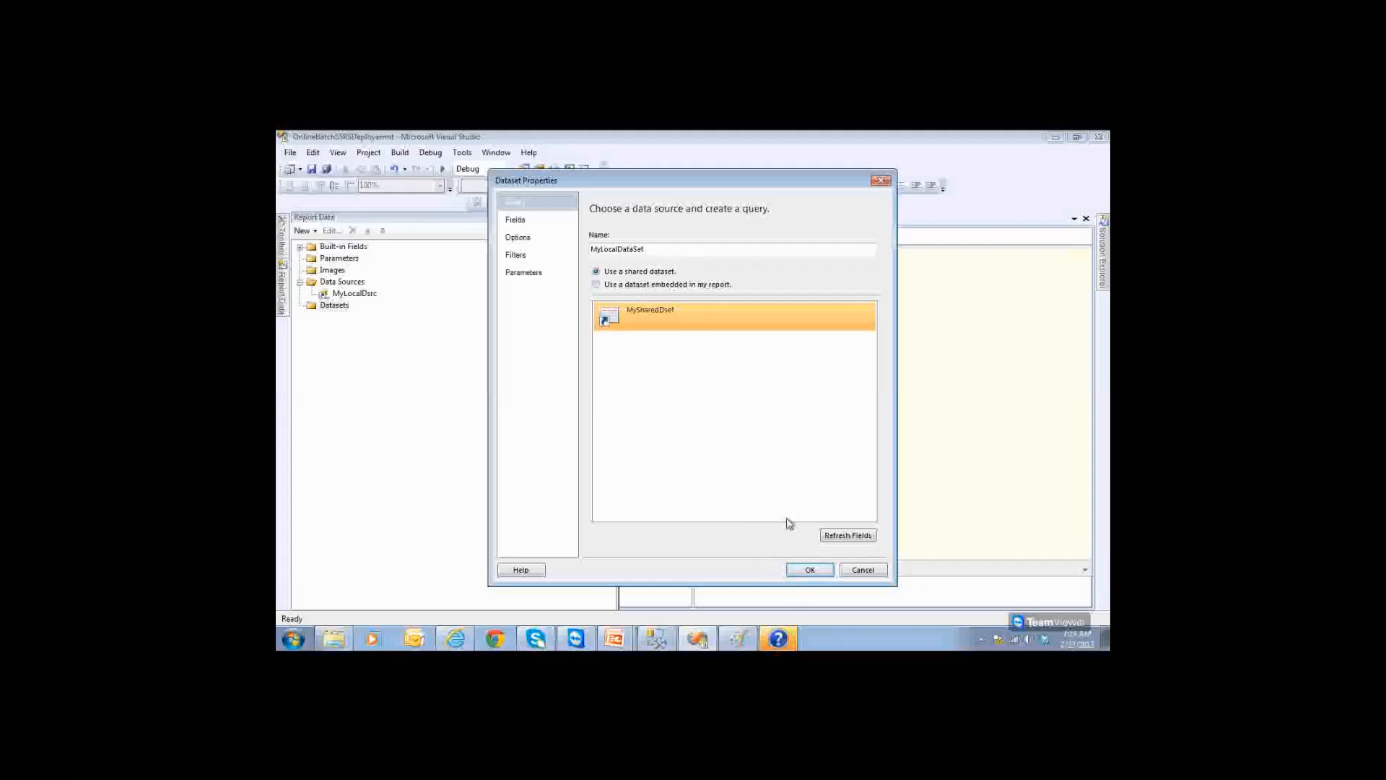
pyautogui.click(810, 570)
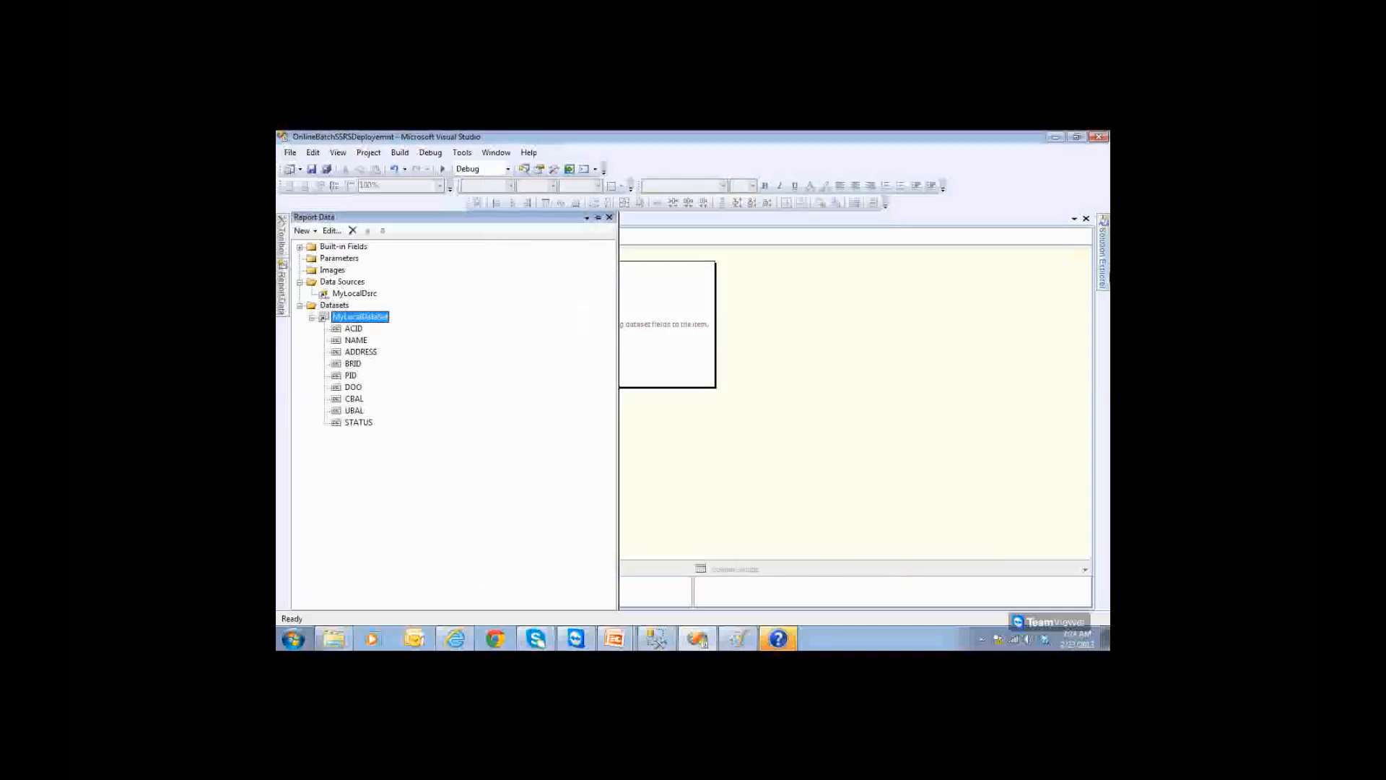
pyautogui.moveTo(1105, 276)
pyautogui.click(998, 293)
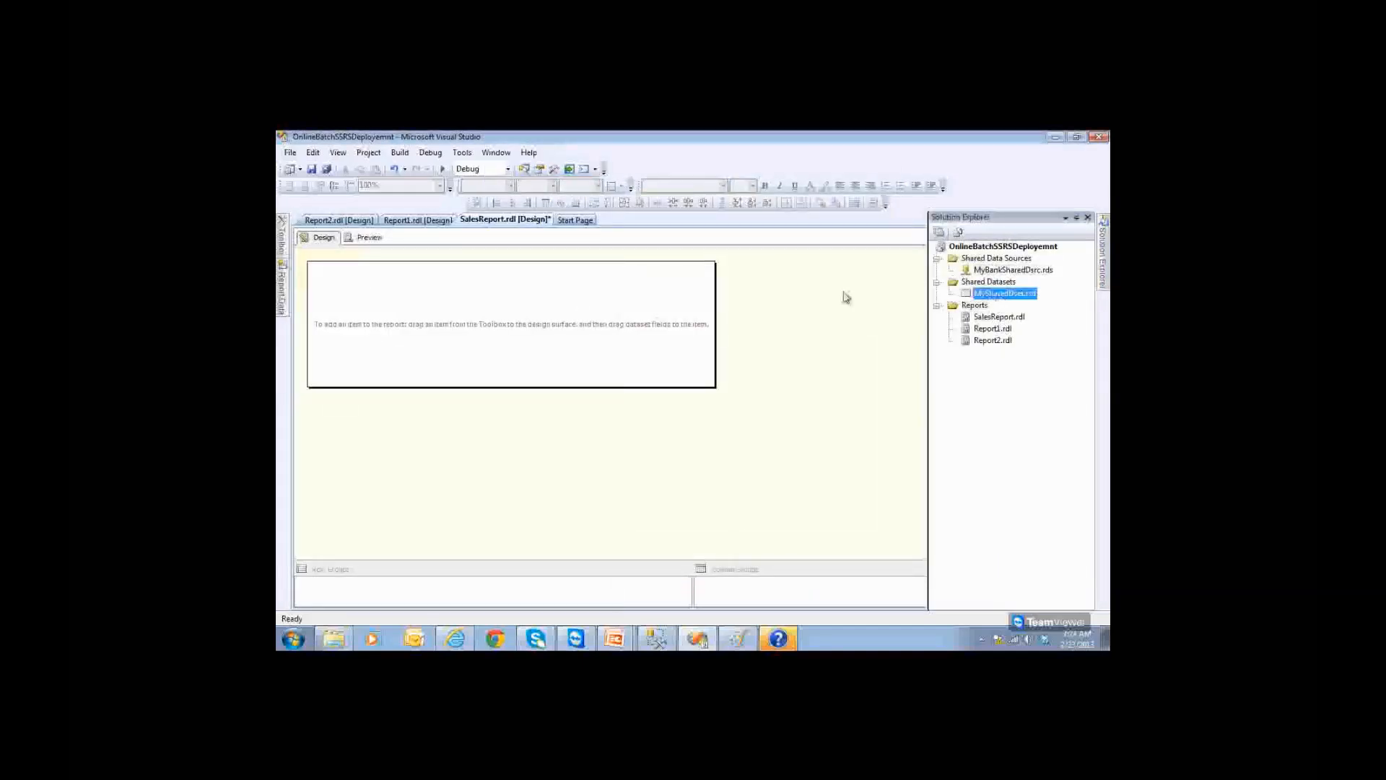
# Step: Insert a table on the report body with columns ACID, NAME and BRID
pyautogui.moveTo(285, 303)
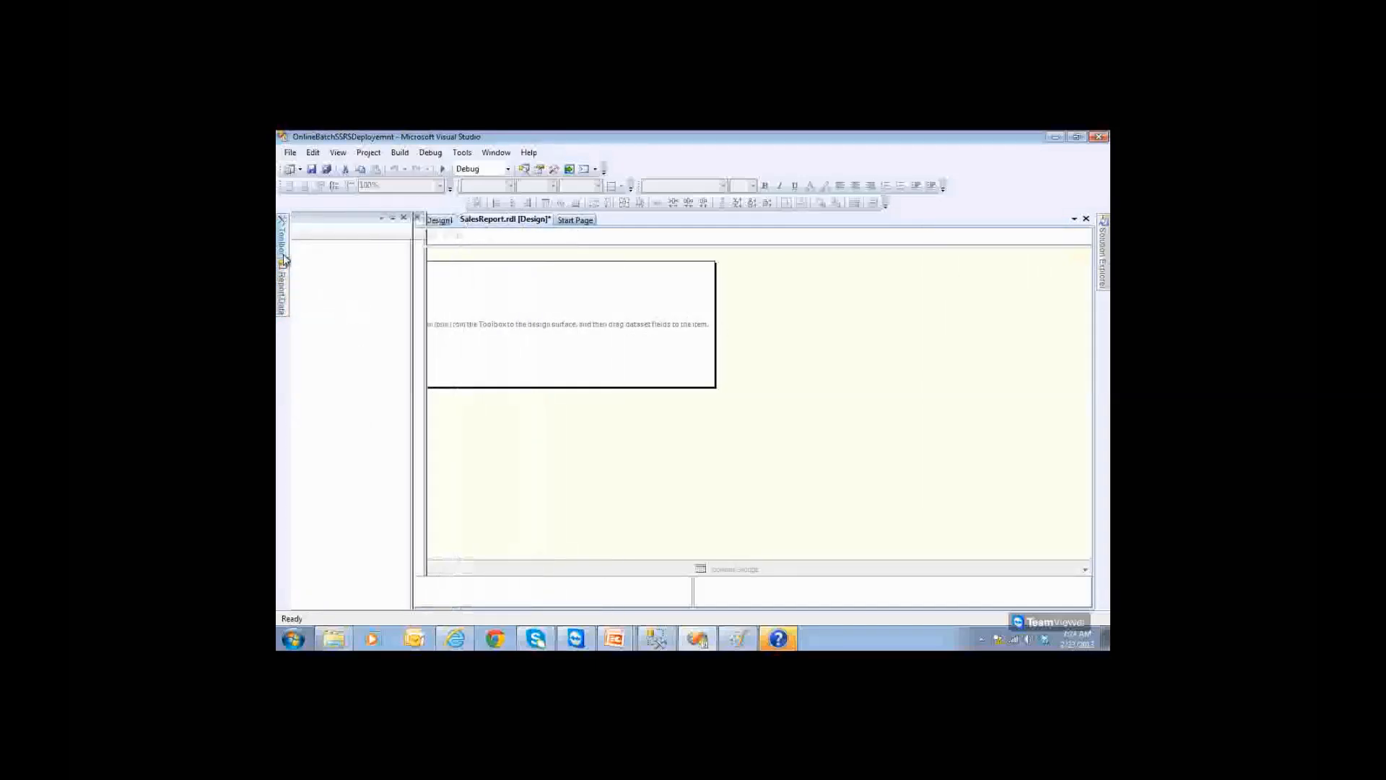
pyautogui.moveTo(283, 259)
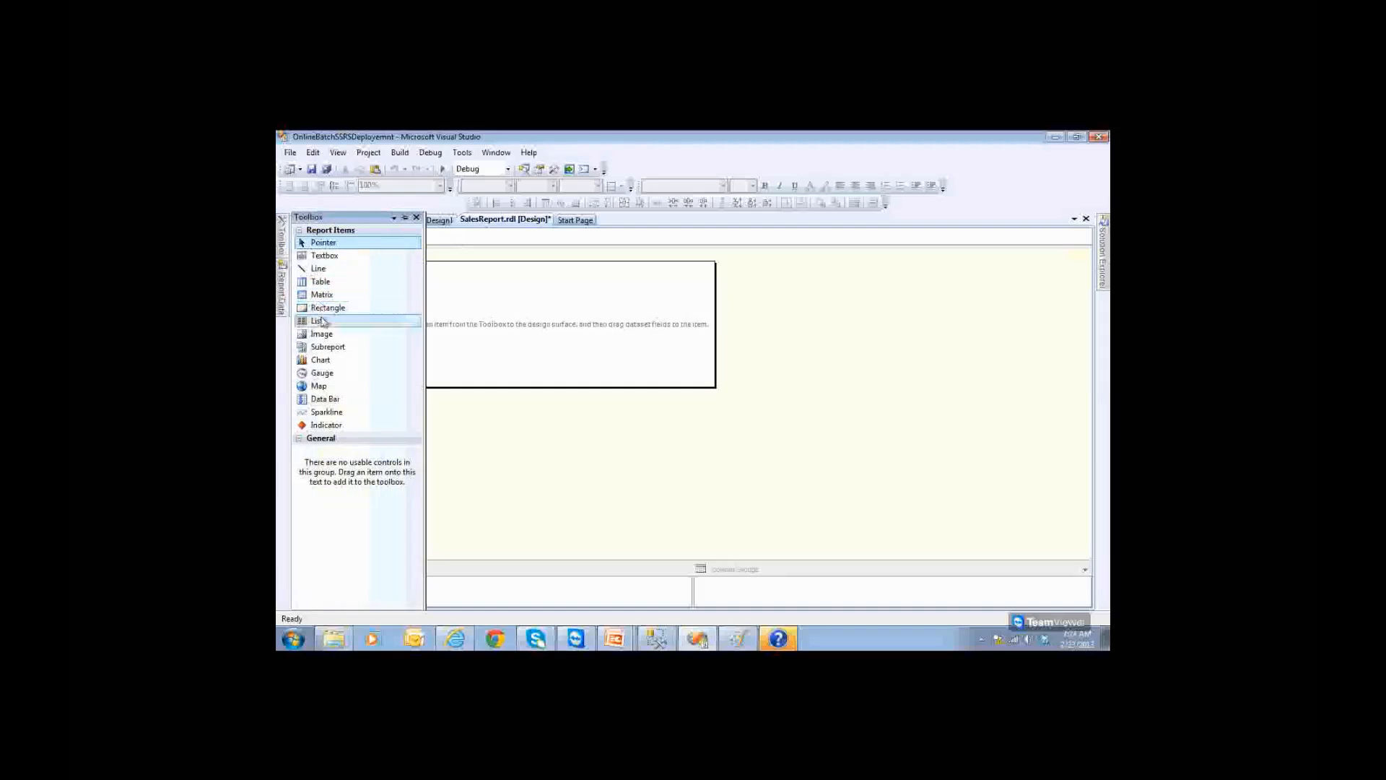
pyautogui.moveTo(323, 283); pyautogui.dragTo(485, 320)
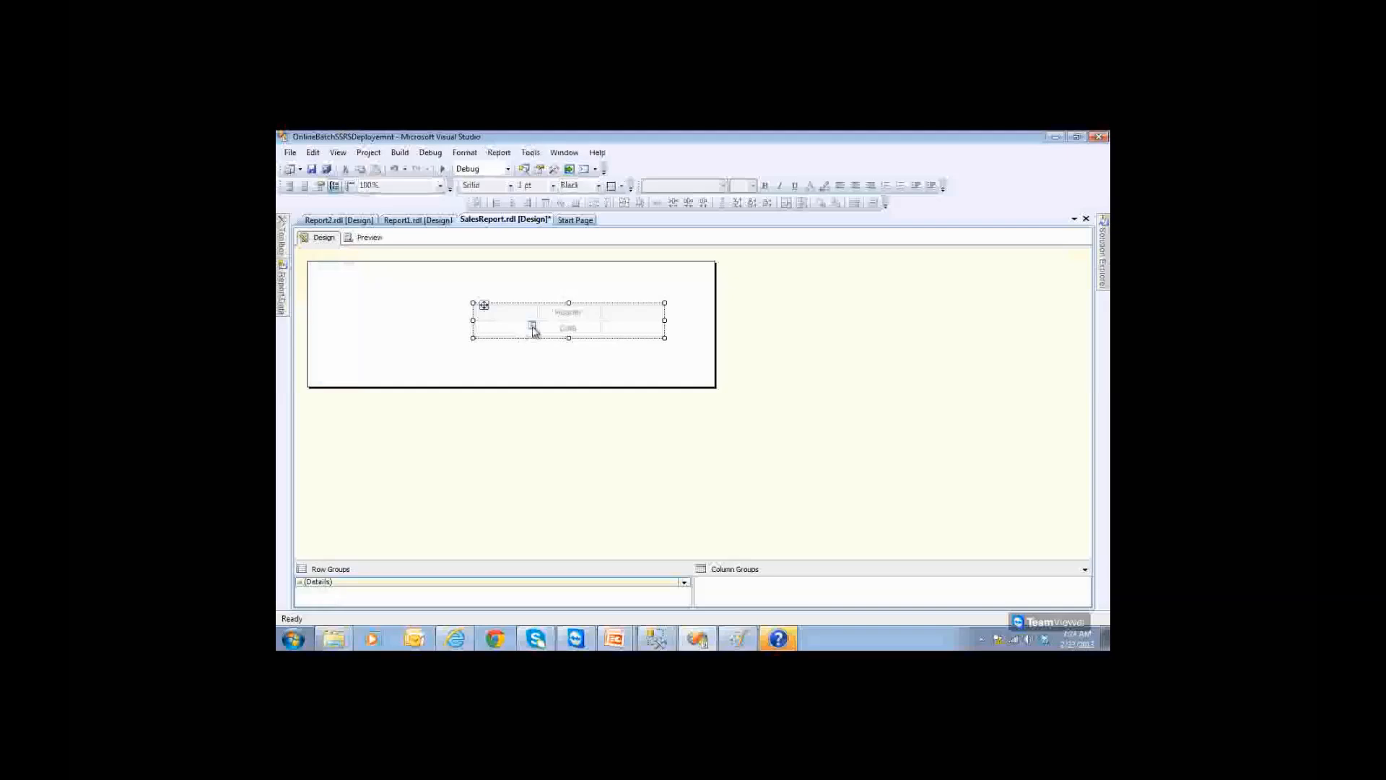
pyautogui.click(532, 326)
pyautogui.click(558, 338)
pyautogui.click(594, 327)
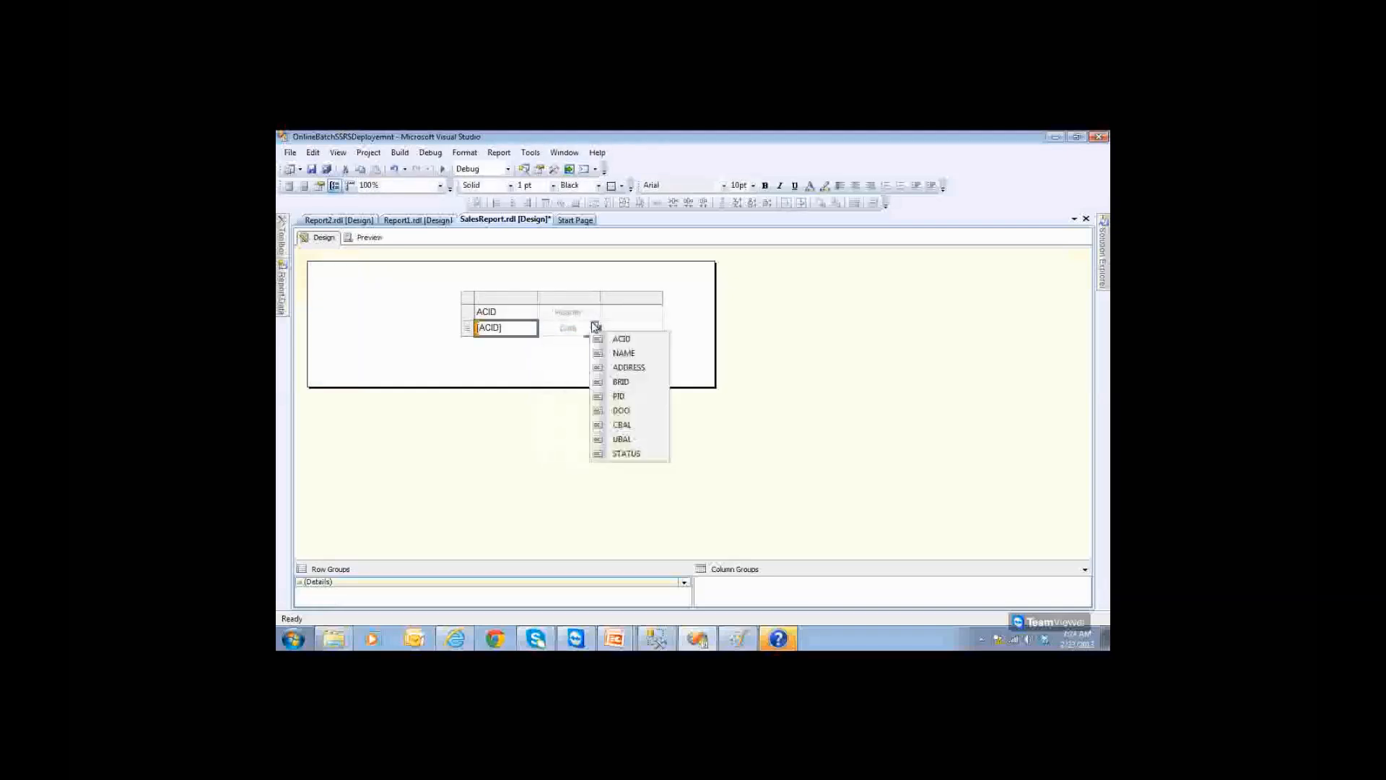
pyautogui.click(615, 354)
pyautogui.click(657, 327)
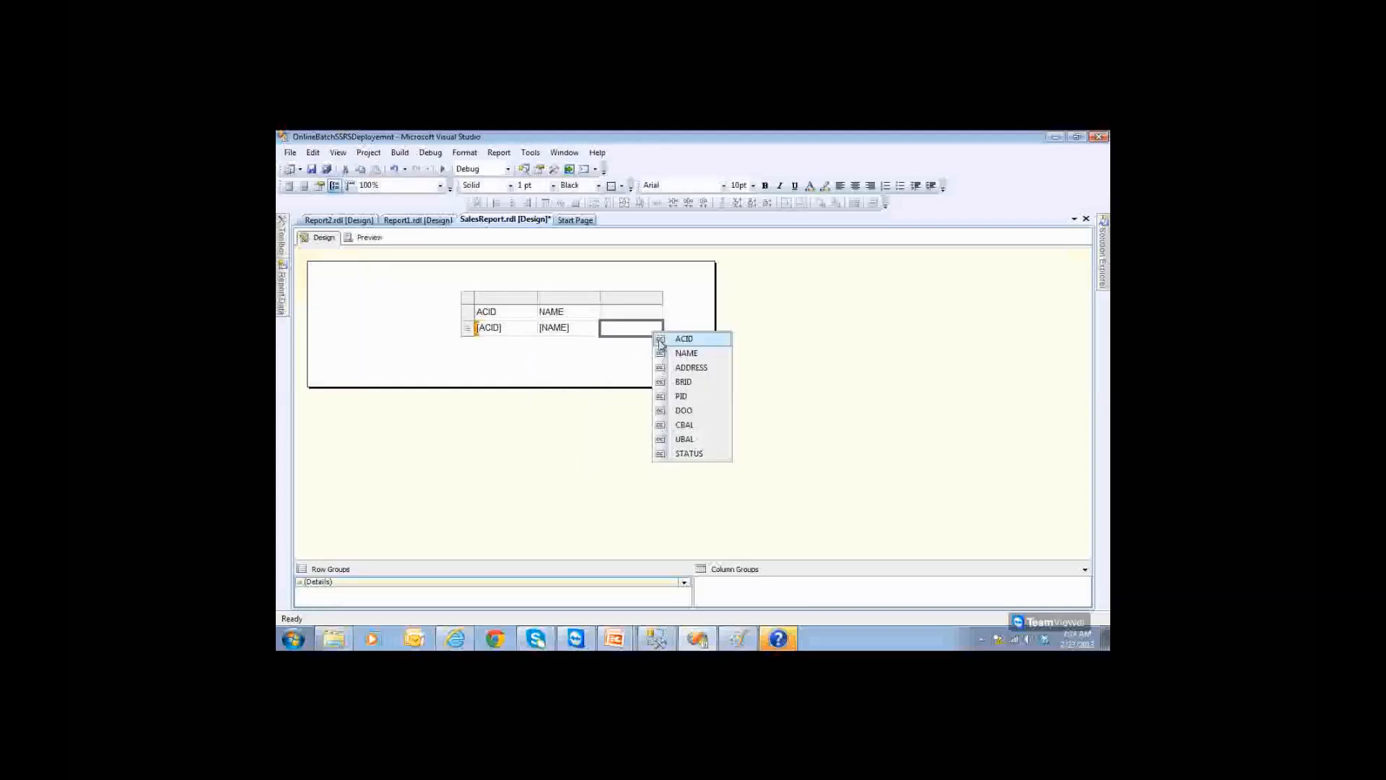
pyautogui.click(683, 381)
# Step: Move the table left and shrink the report body to fit it
pyautogui.click(464, 301)
pyautogui.moveTo(469, 303); pyautogui.dragTo(410, 306)
pyautogui.click(415, 312)
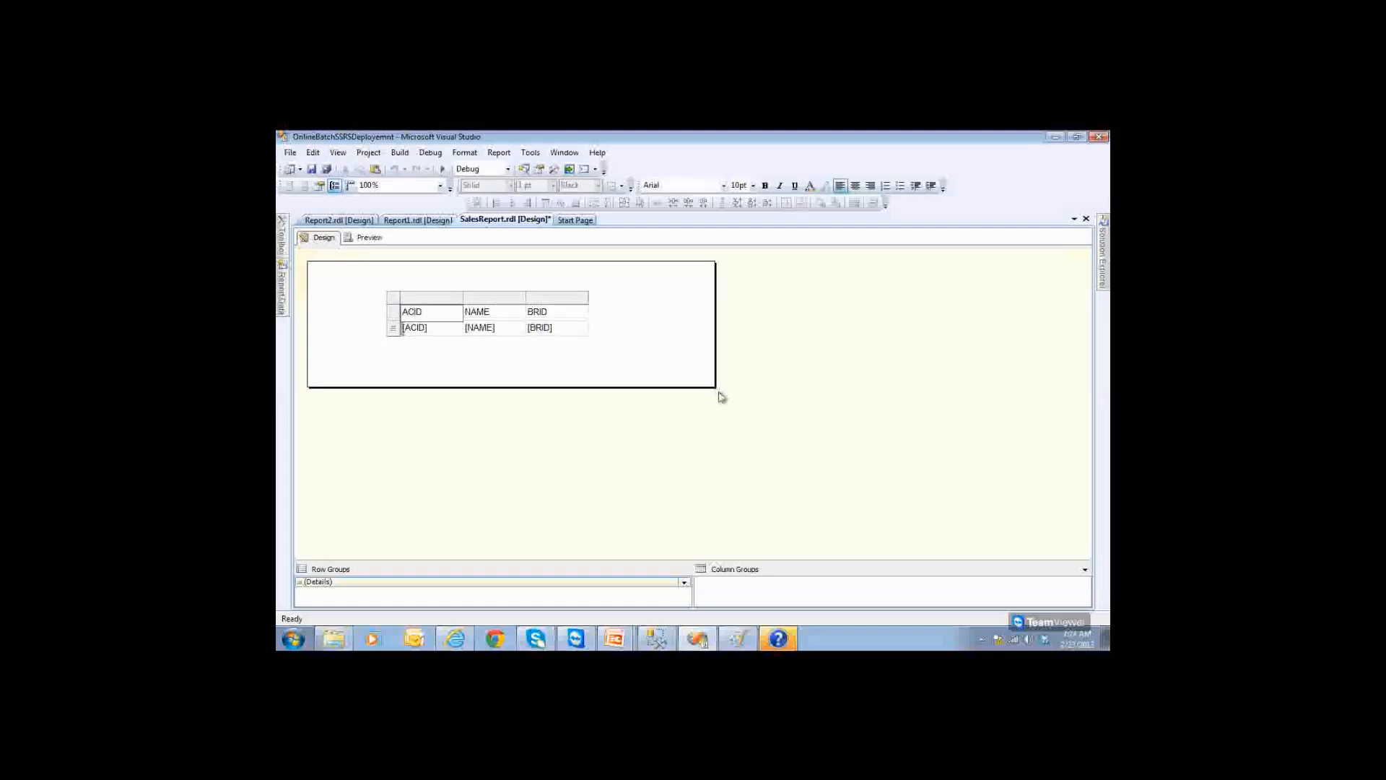
pyautogui.moveTo(716, 388); pyautogui.dragTo(643, 344)
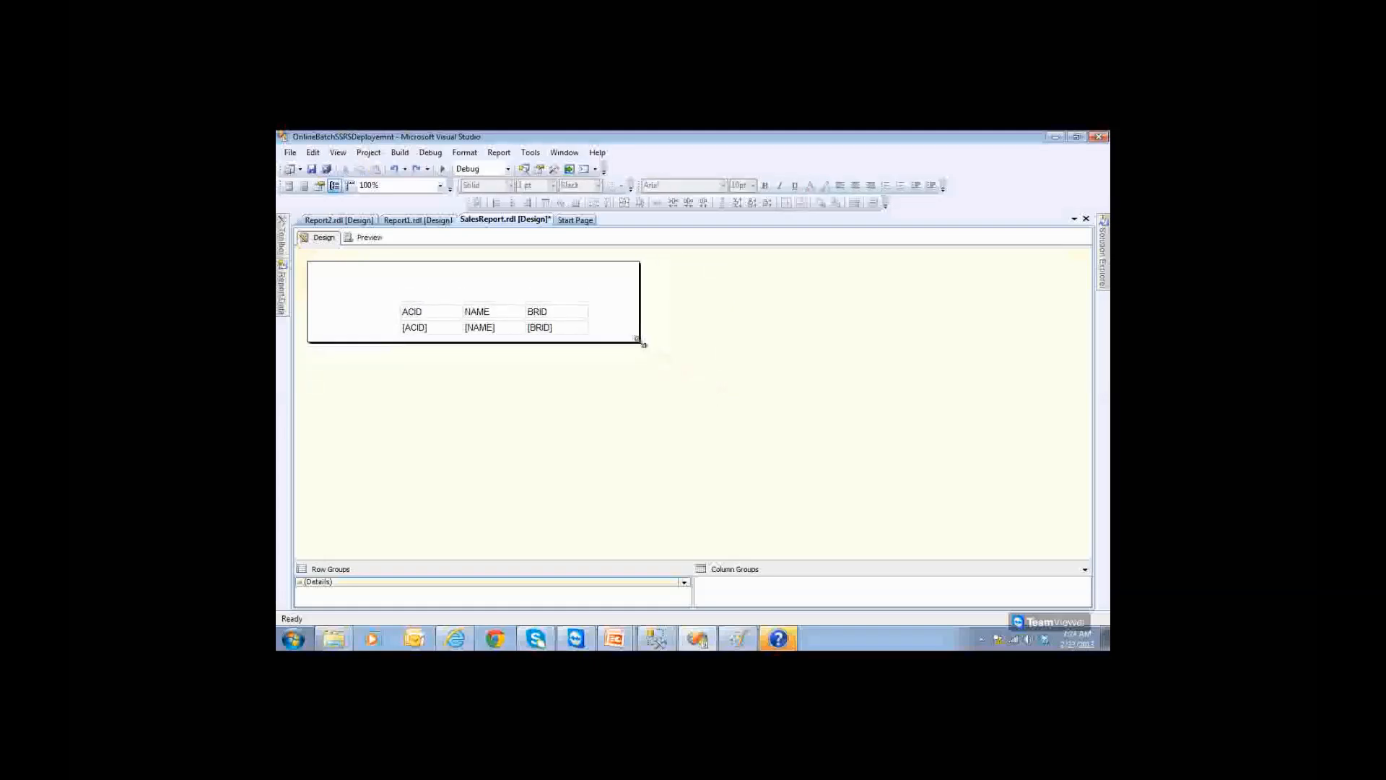
# Step: Give the table's header row a yellow background and bold text
pyautogui.click(410, 312)
pyautogui.click(394, 312)
pyautogui.click(394, 297)
pyautogui.click(407, 312)
pyautogui.click(393, 312)
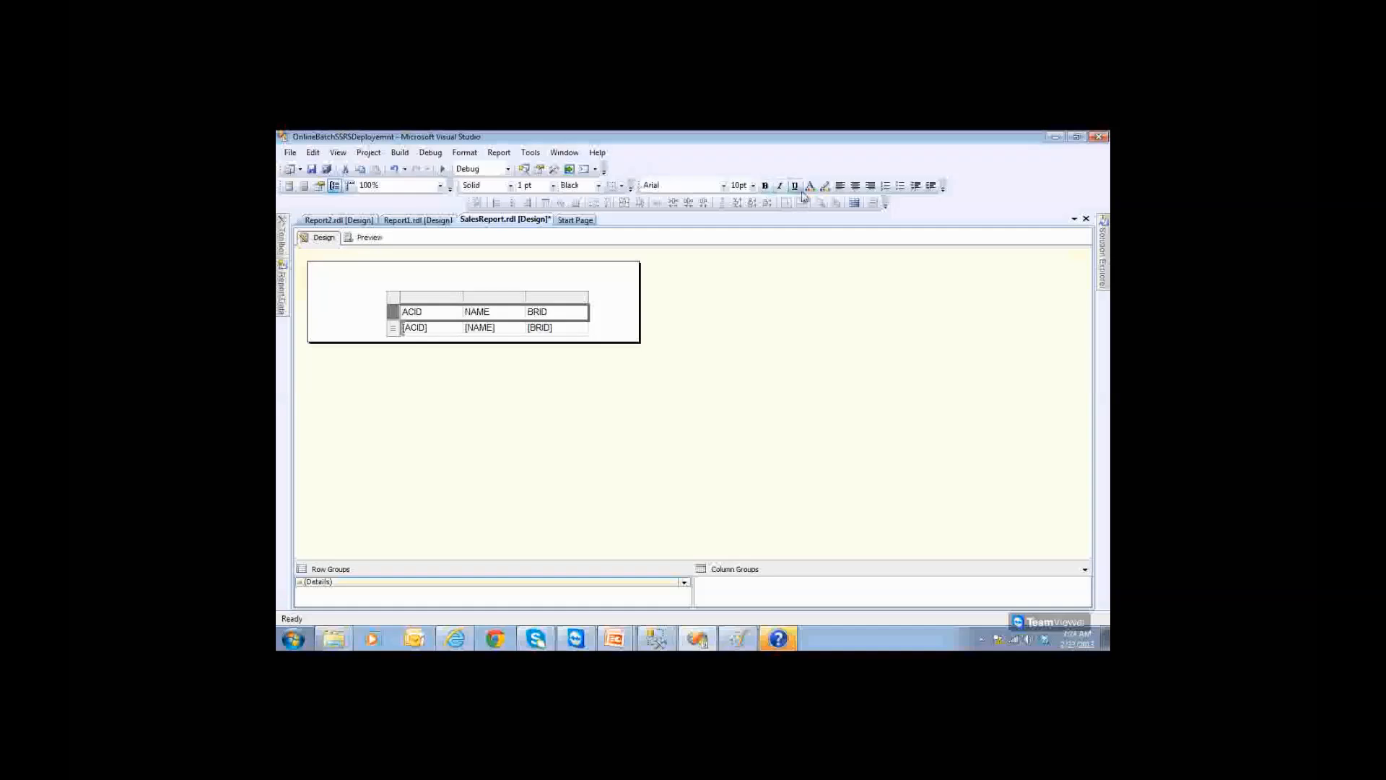
pyautogui.click(825, 186)
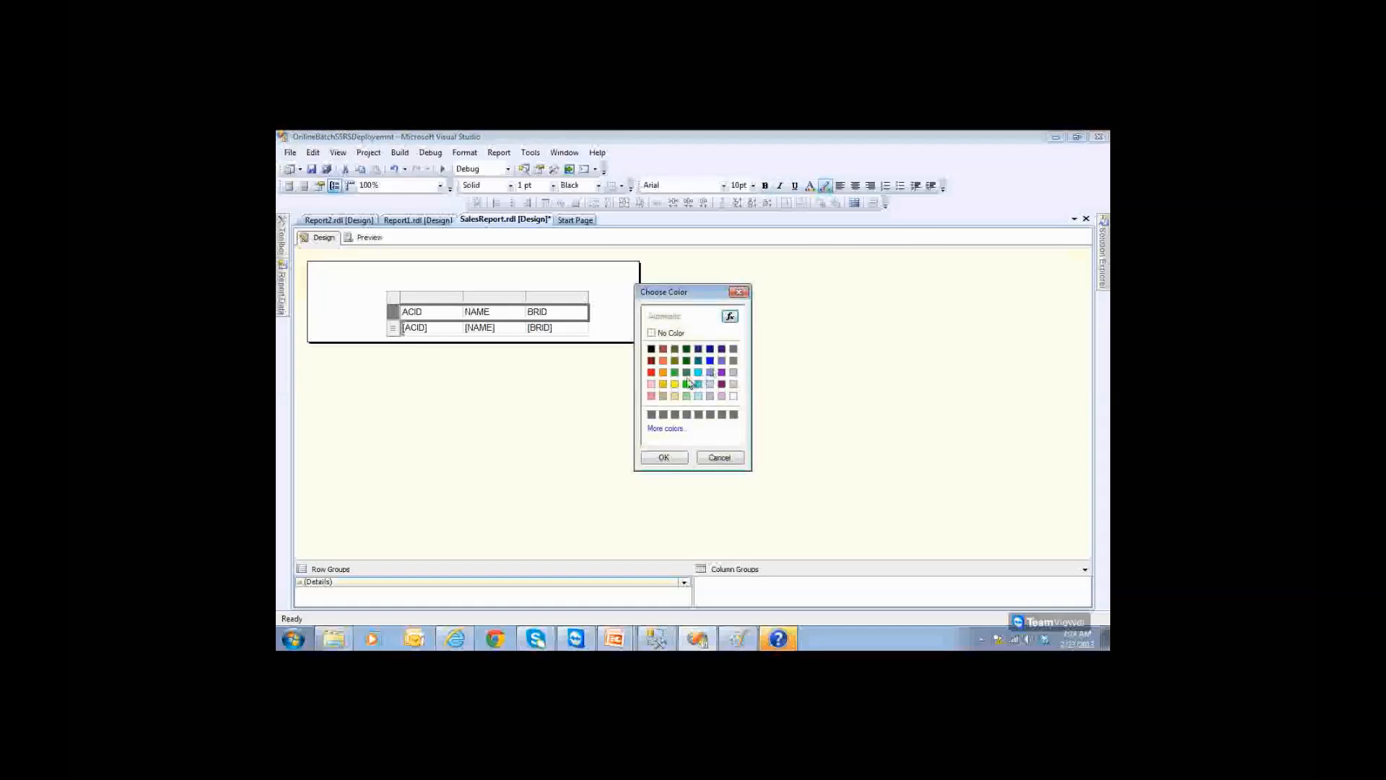
pyautogui.click(674, 383)
pyautogui.click(663, 458)
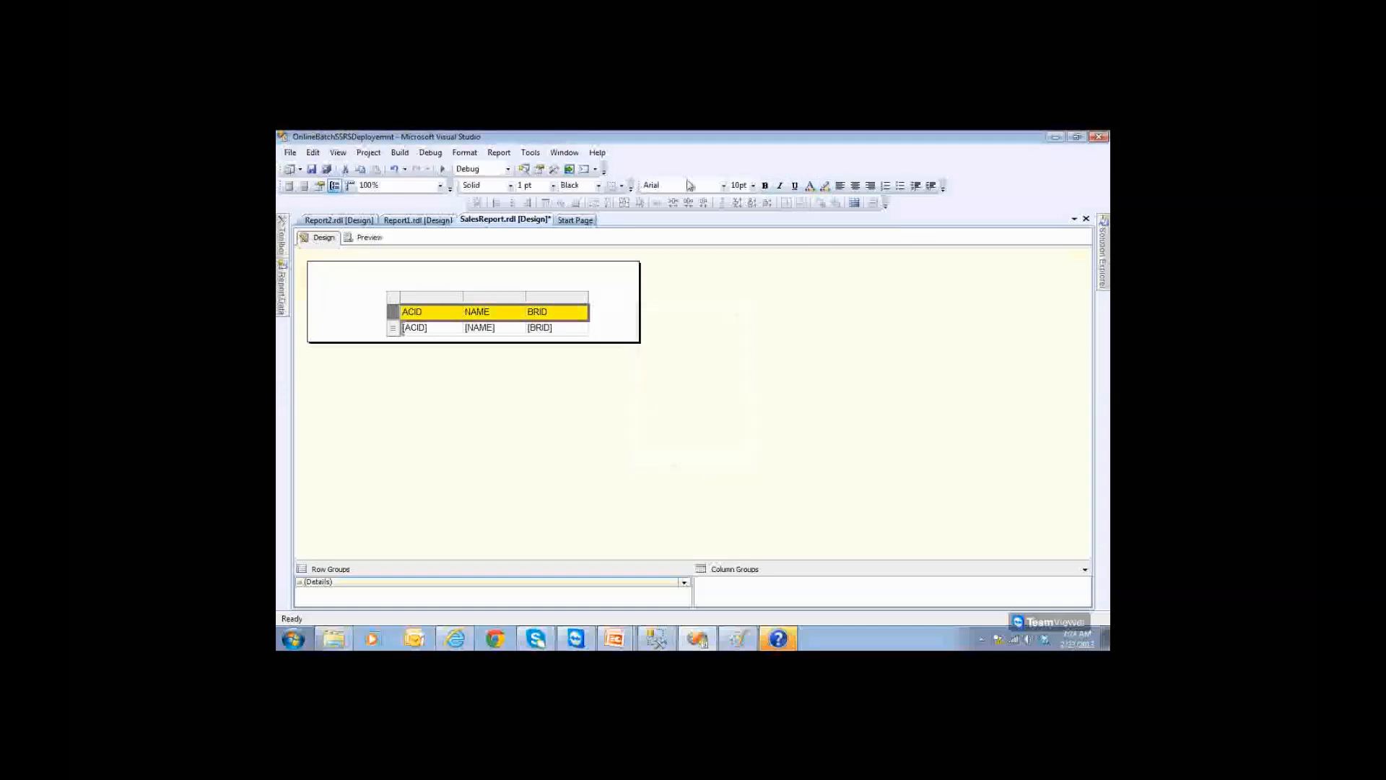
pyautogui.click(765, 186)
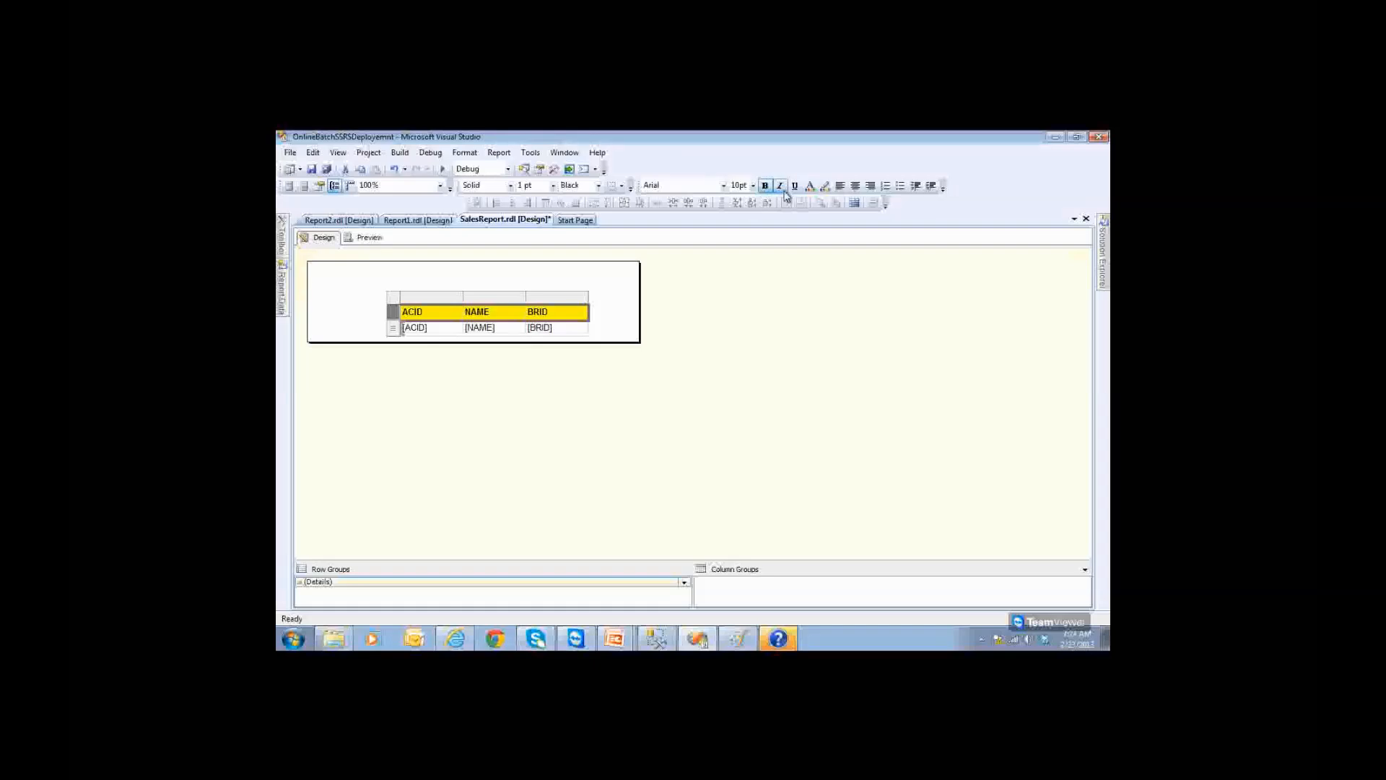
# Step: Preview the report, then centre the ACID and BRID columns
pyautogui.click(369, 239)
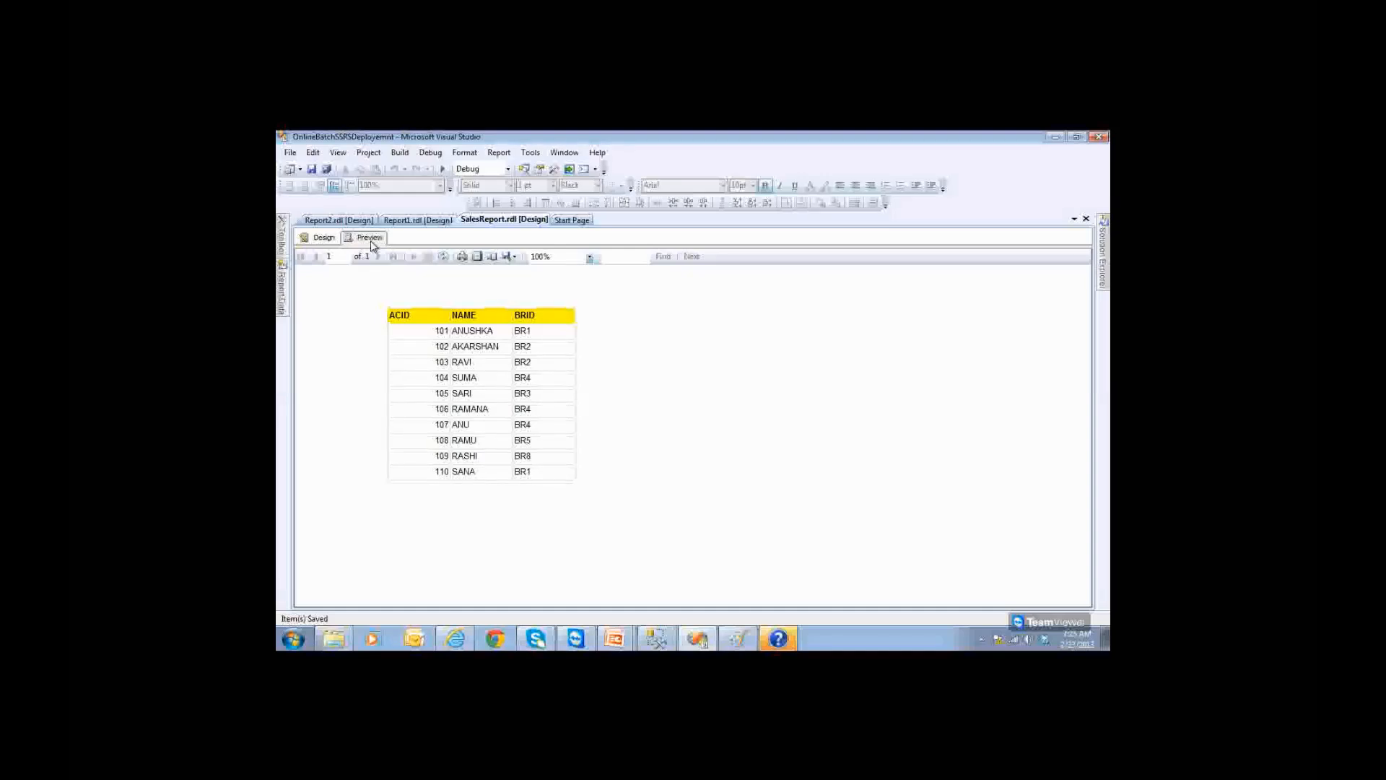
pyautogui.click(324, 237)
pyautogui.click(420, 301)
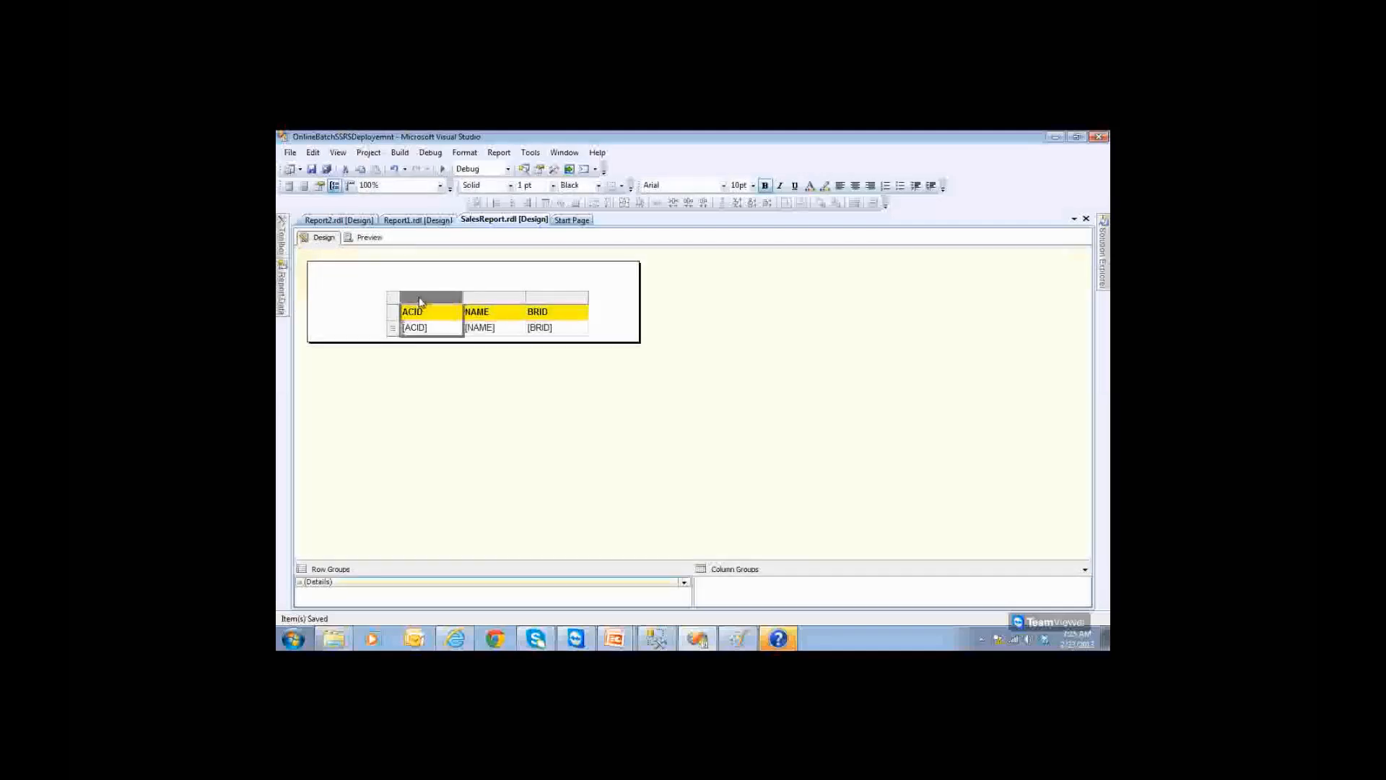
pyautogui.click(854, 185)
pyautogui.click(567, 297)
pyautogui.click(855, 186)
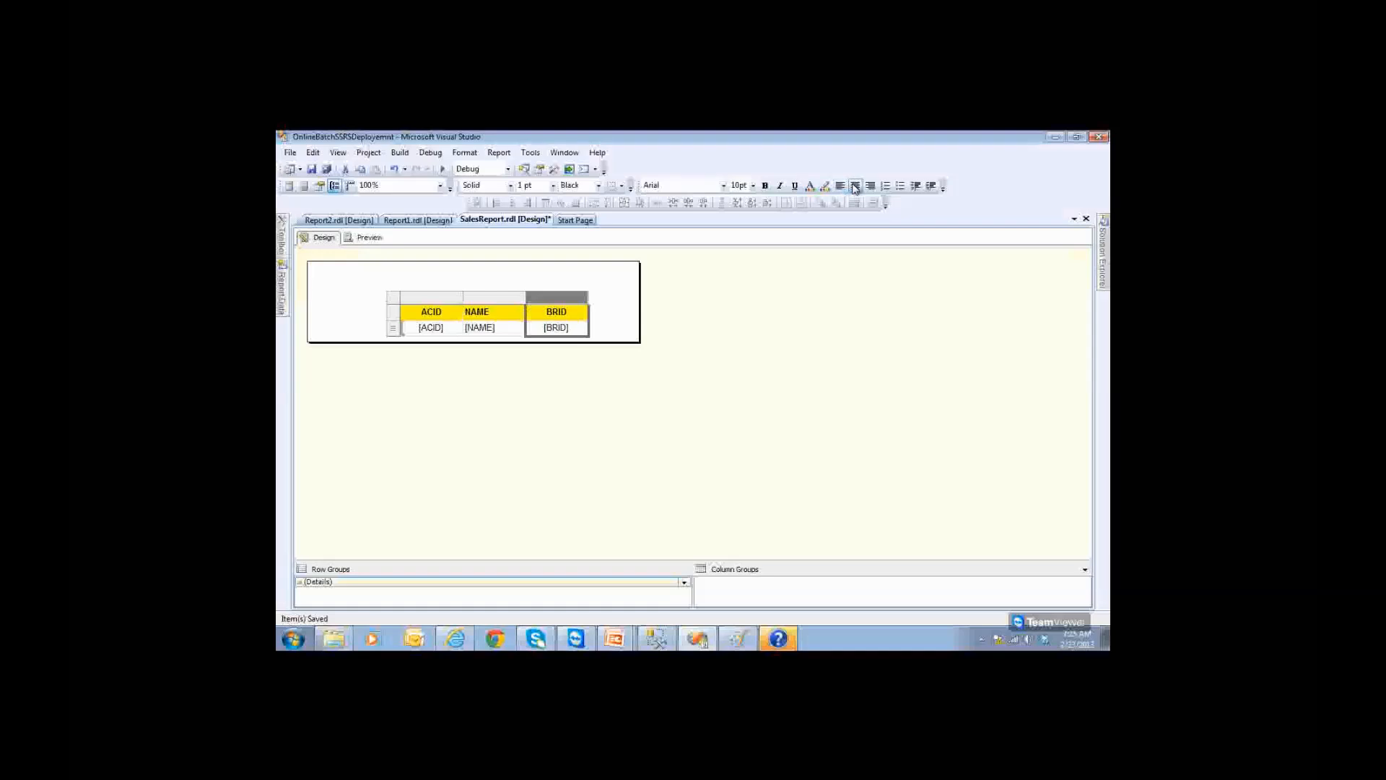
# Step: Save SalesReport and preview its 10 account rows
pyautogui.click(312, 169)
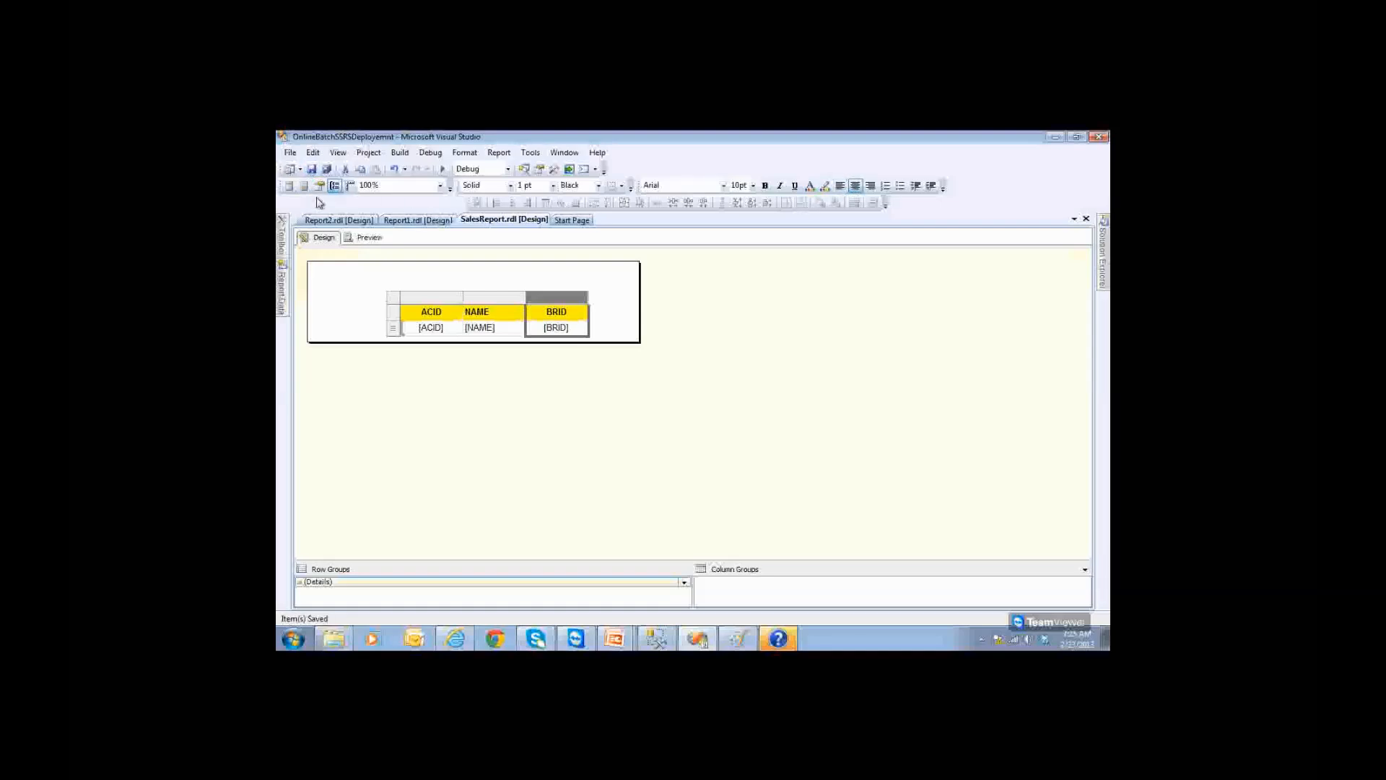
pyautogui.click(368, 238)
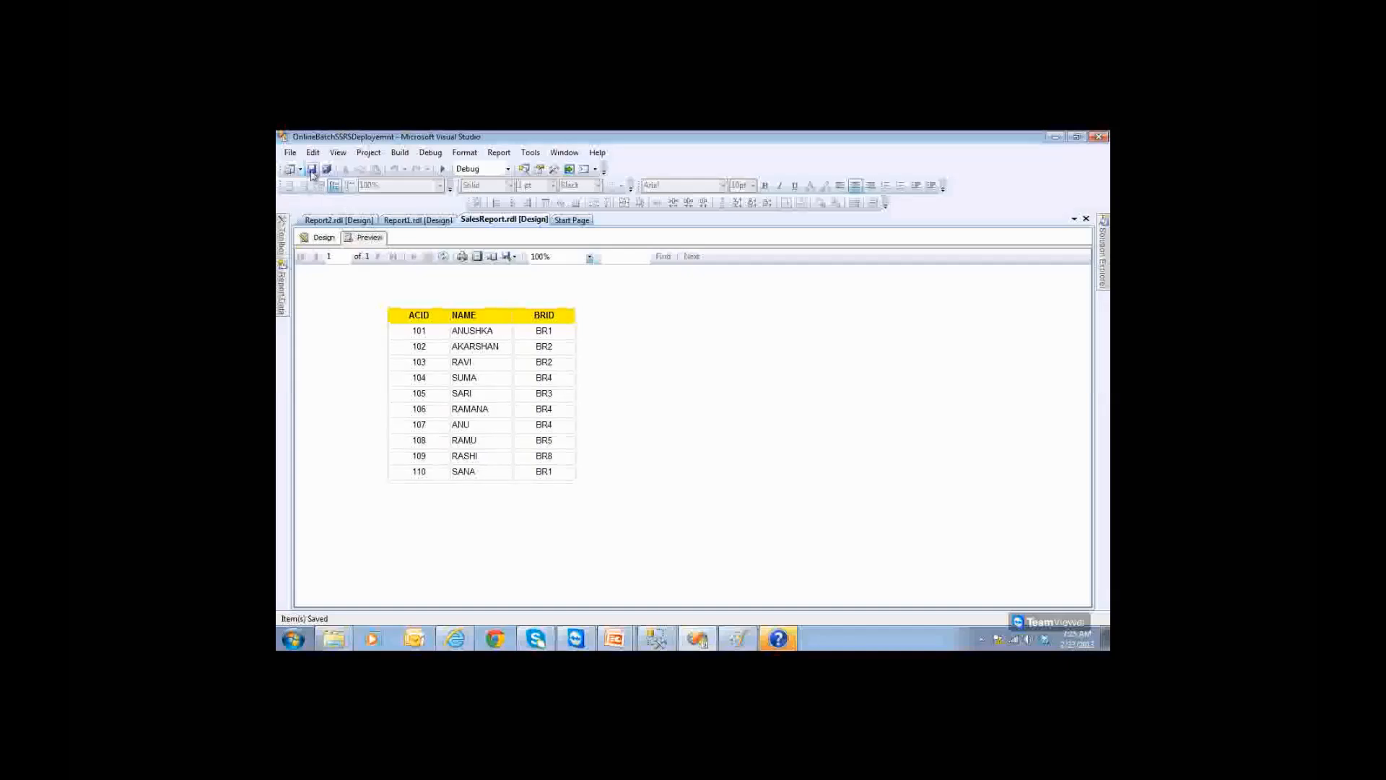
pyautogui.click(320, 239)
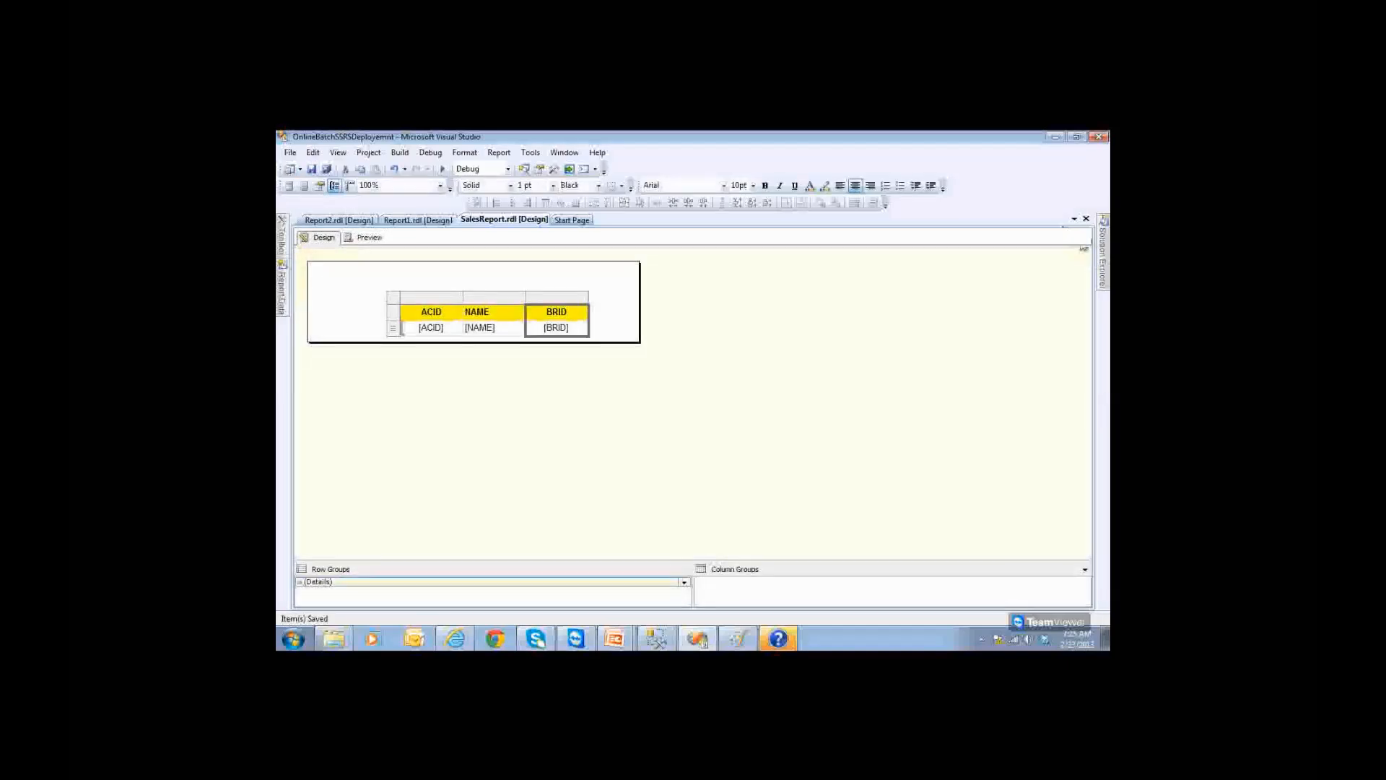
pyautogui.click(1103, 245)
# Step: Copy the project's TargetServerURL from Project Properties into a new Notepad window
pyautogui.rightClick(1020, 250)
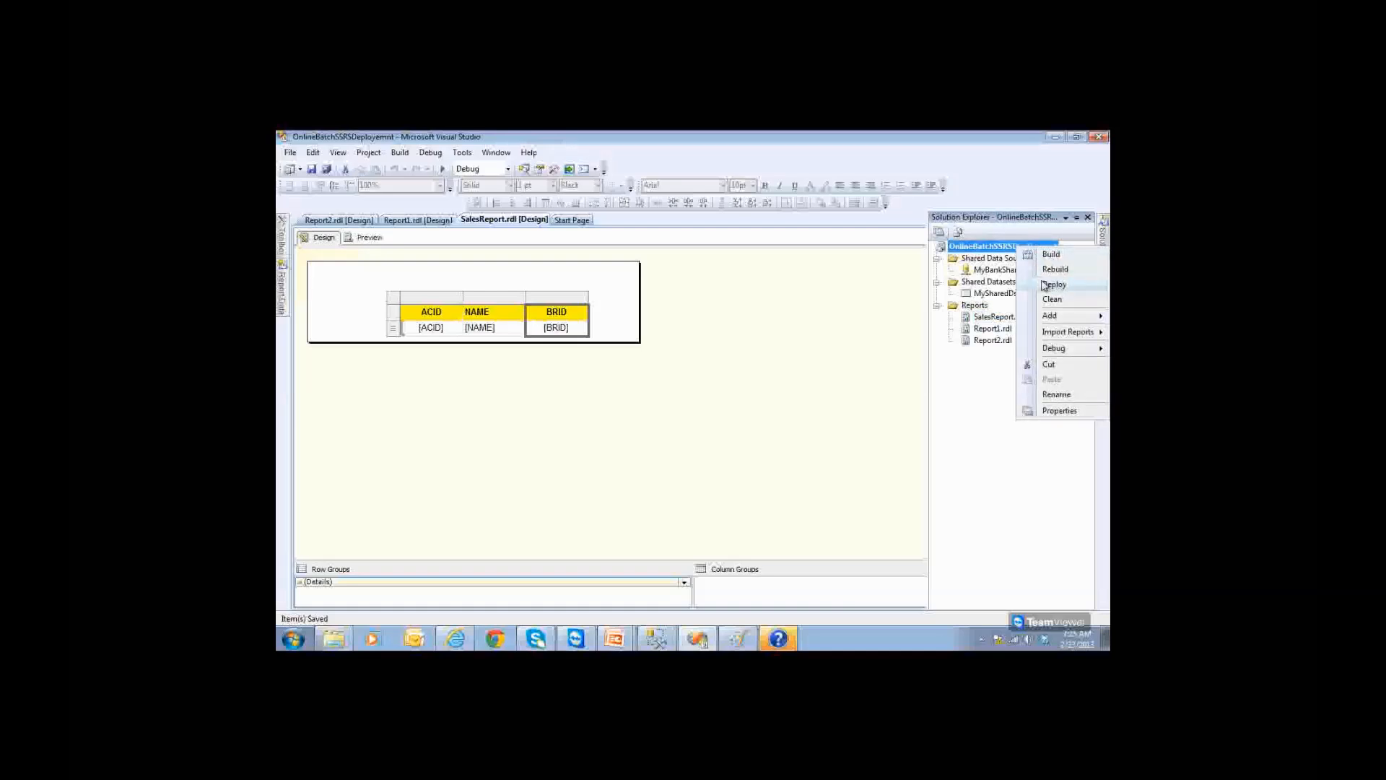
pyautogui.click(1064, 411)
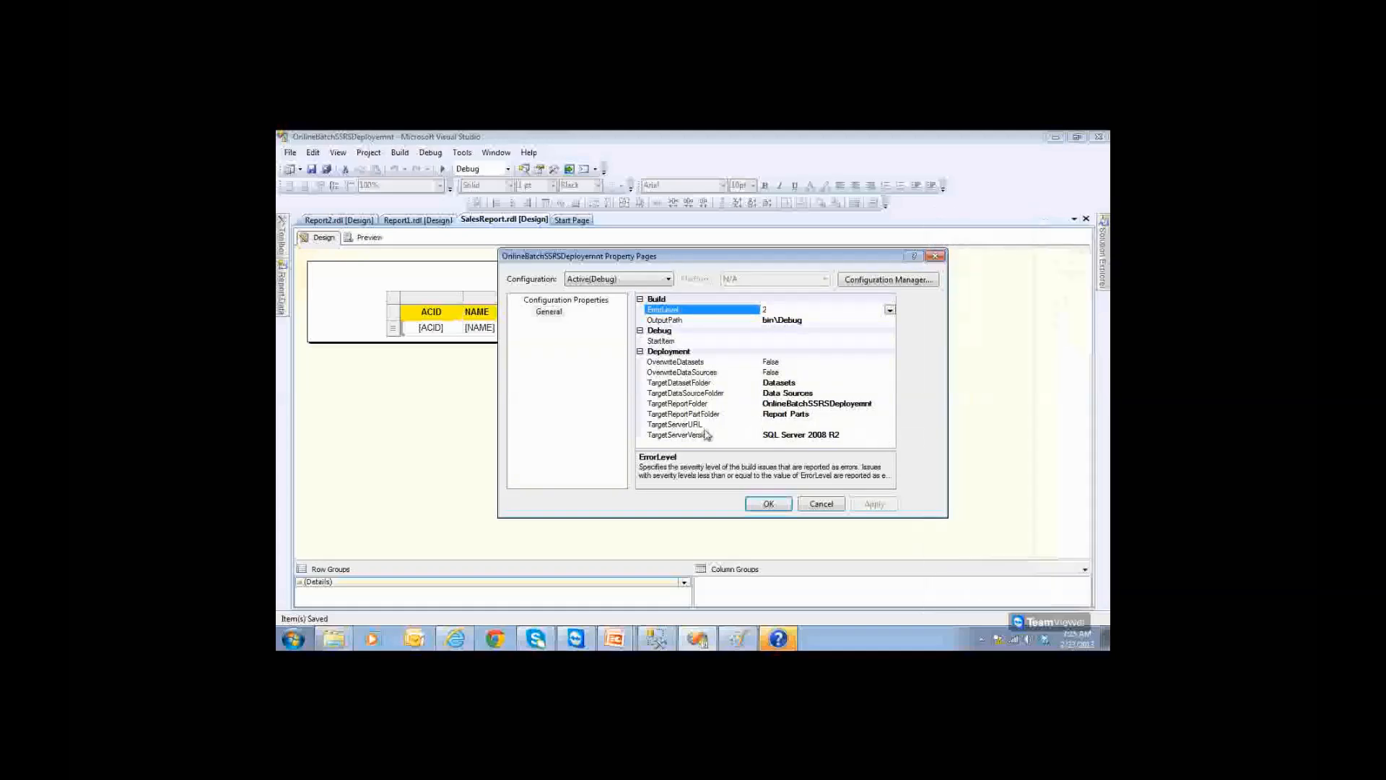
pyautogui.click(696, 425)
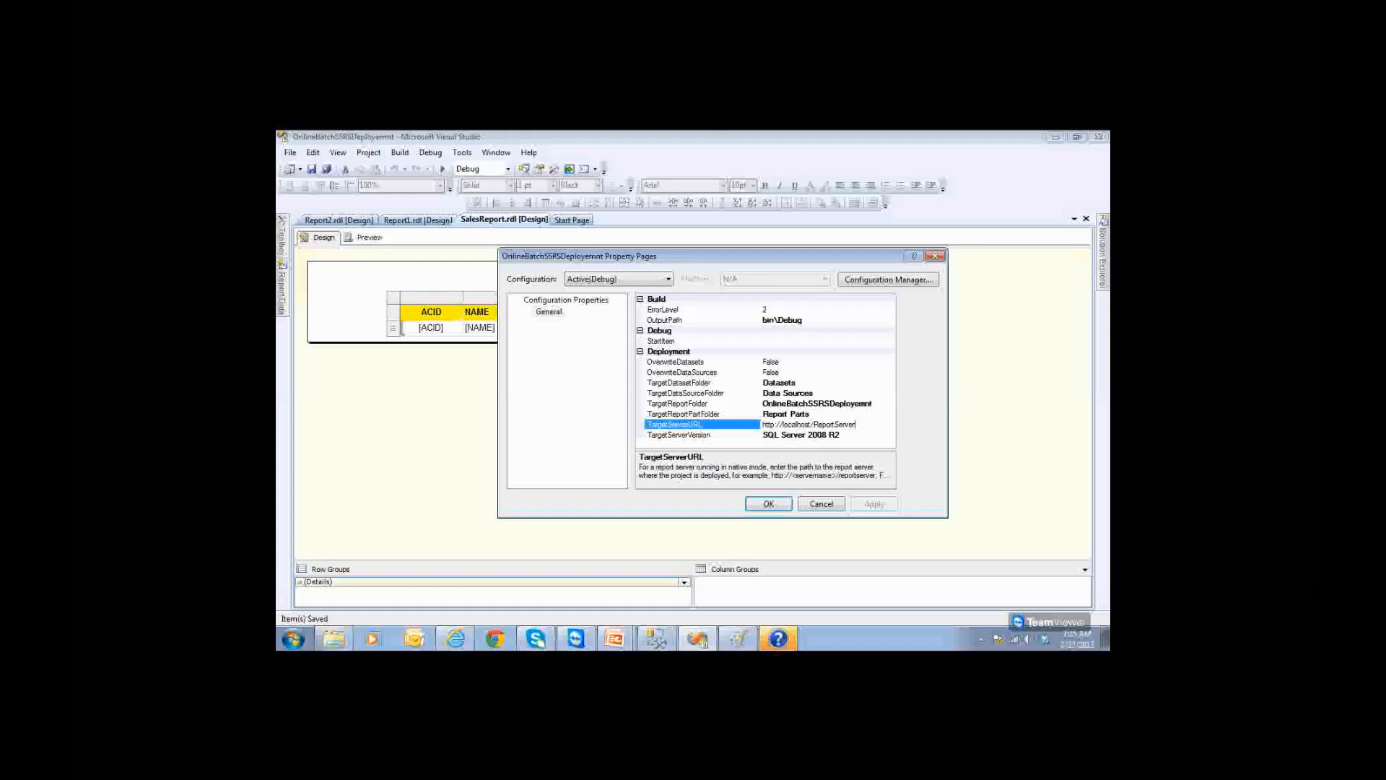
pyautogui.hotkey('shift', 'Home')
pyautogui.hotkey('ctrl', 'c')
pyautogui.press('super')
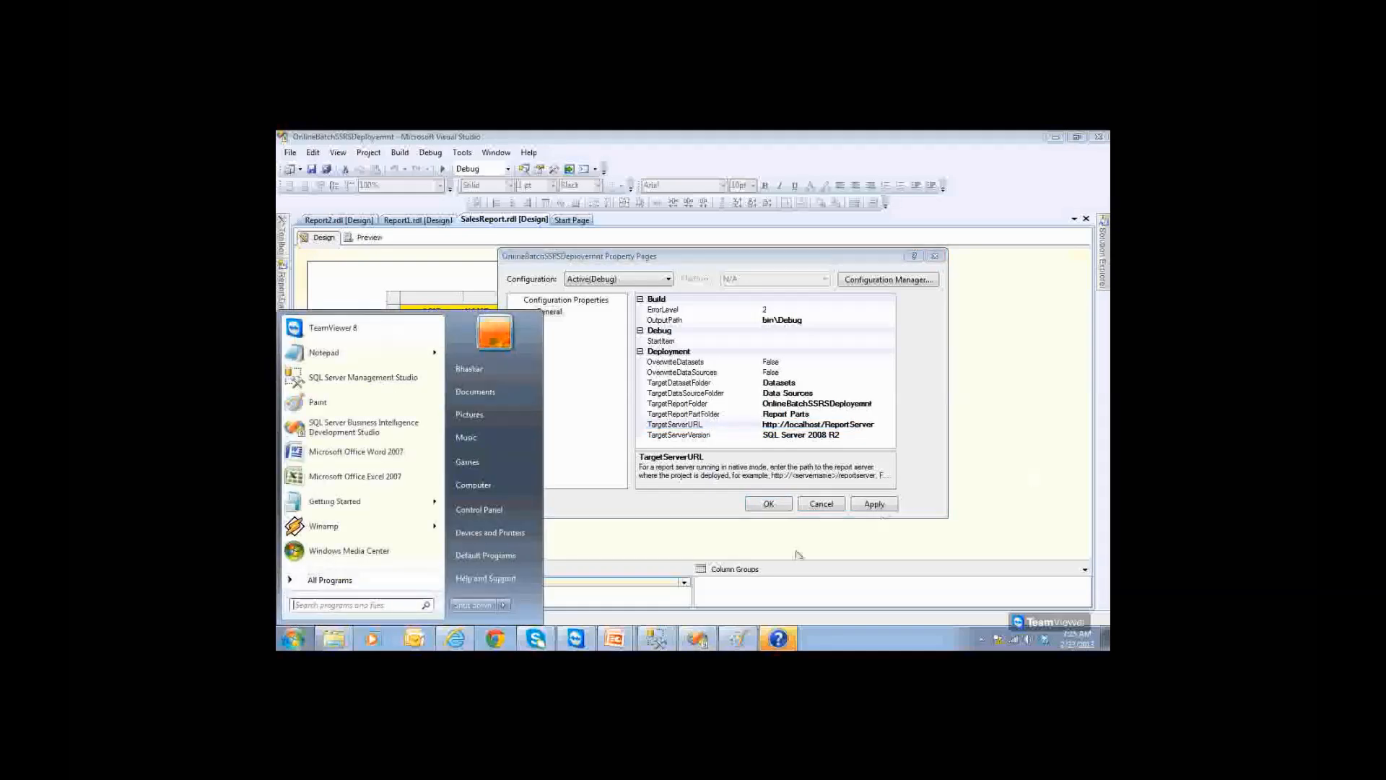
pyautogui.click(384, 360)
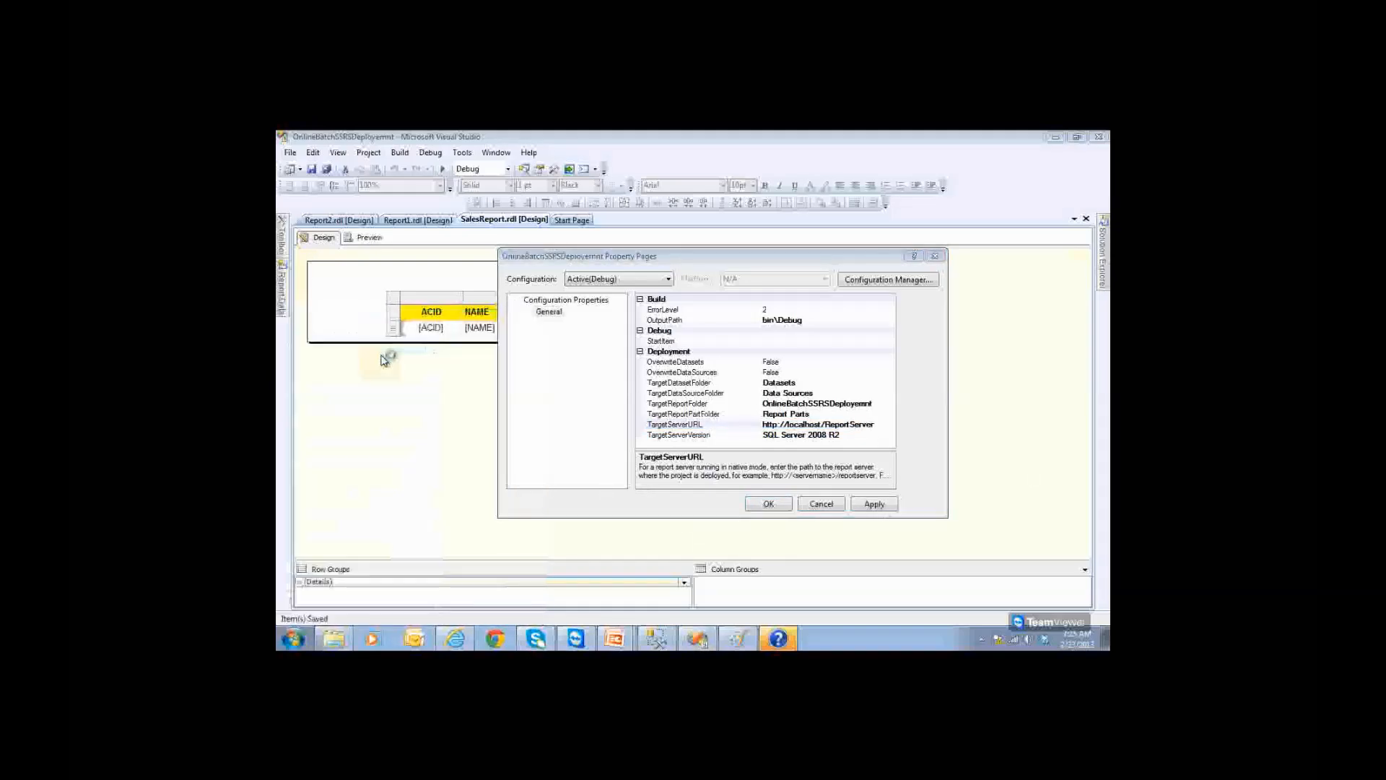
pyautogui.hotkey('ctrl', 'v')
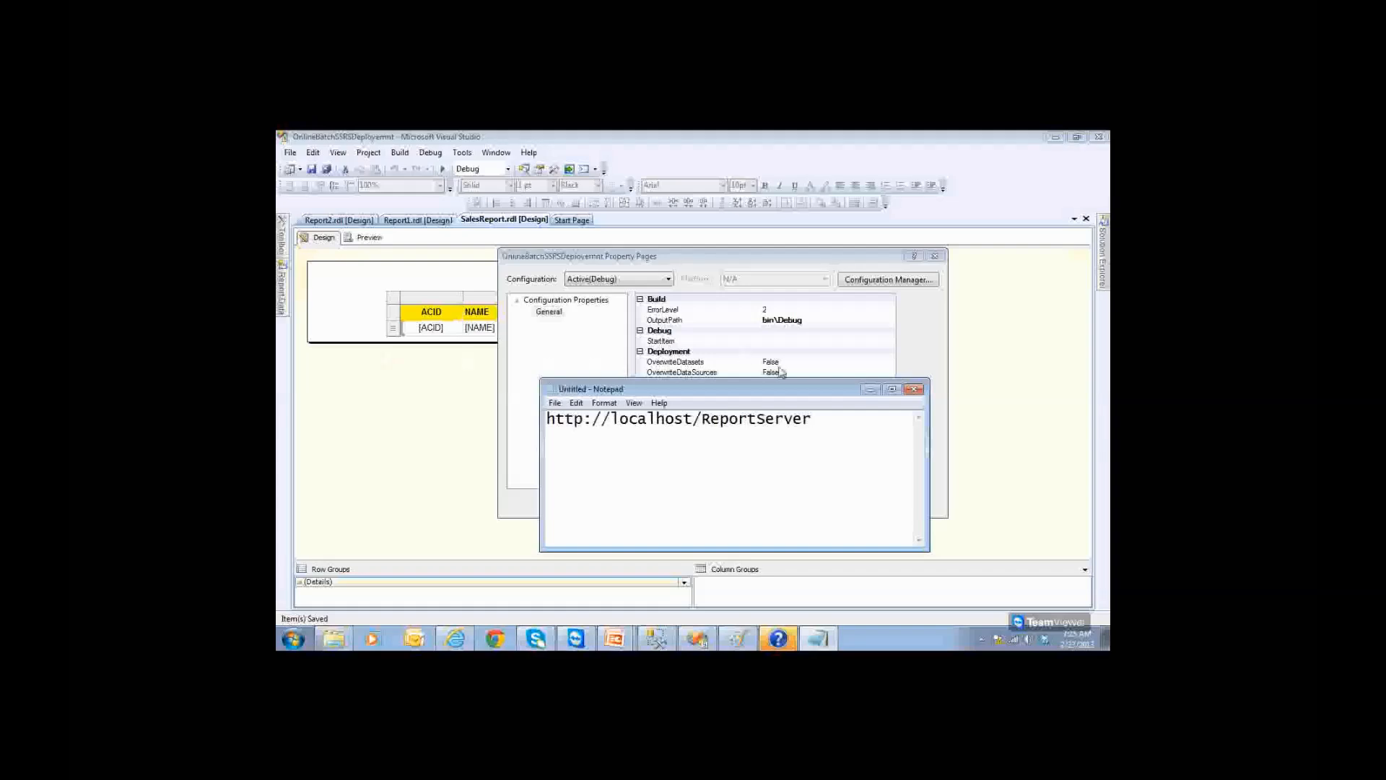
pyautogui.click(870, 390)
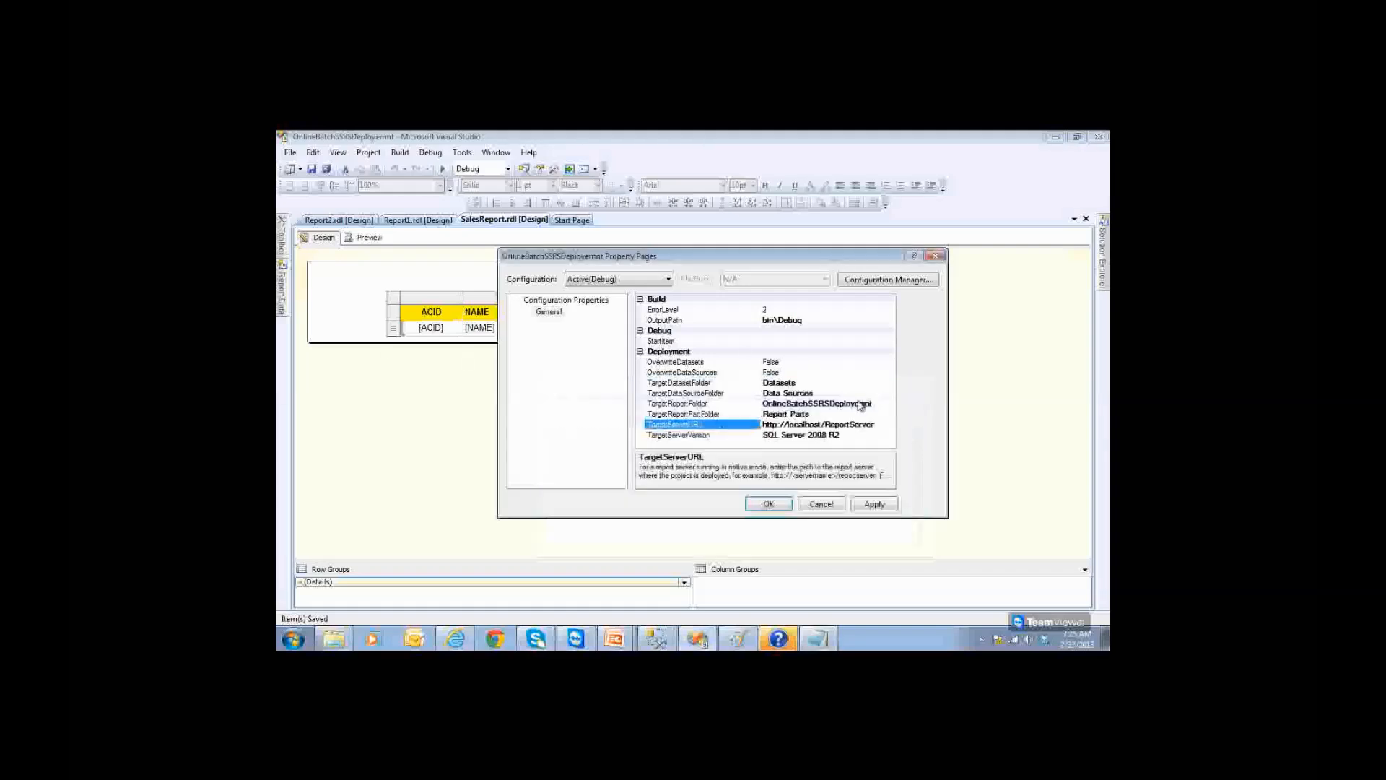
# Step: Set the TargetReportFolder to AxisBank and accept the project properties
pyautogui.click(716, 403)
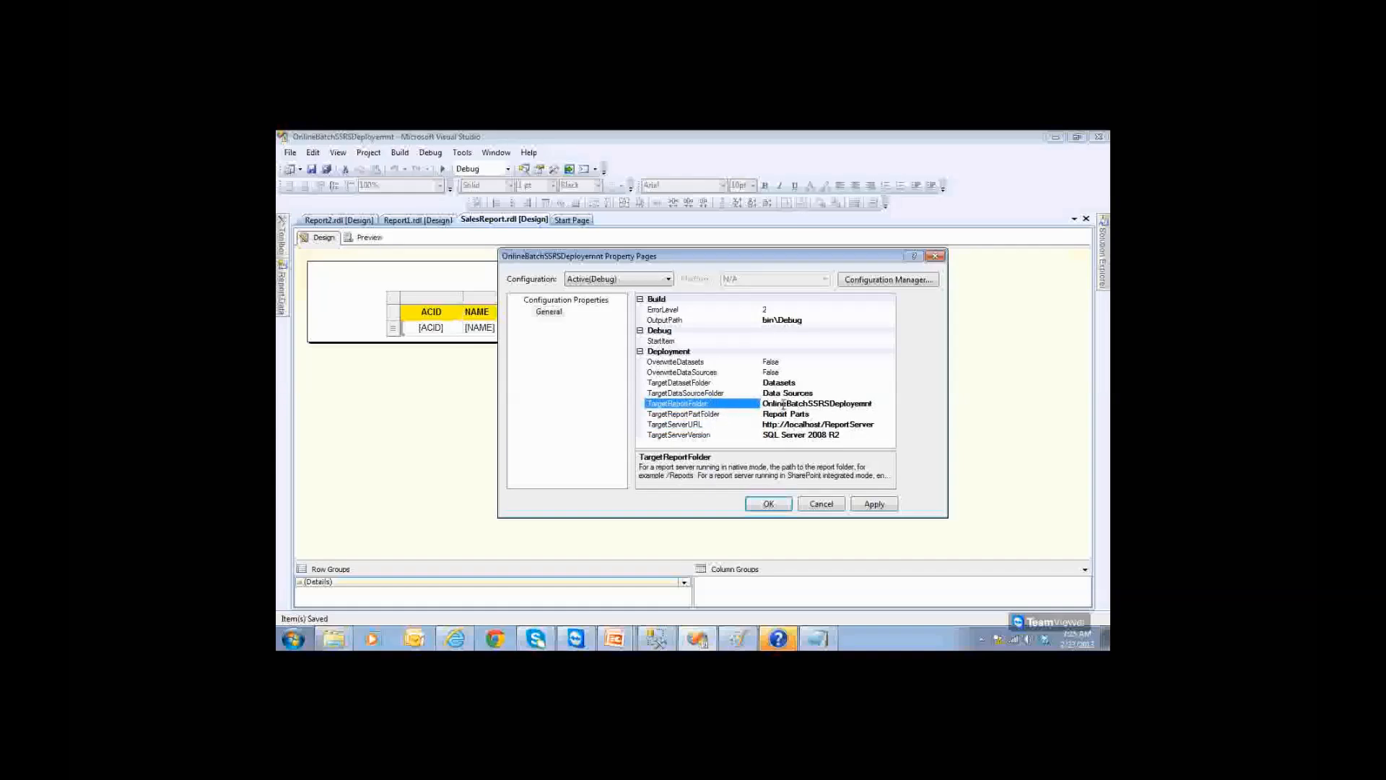
pyautogui.doubleClick(816, 403)
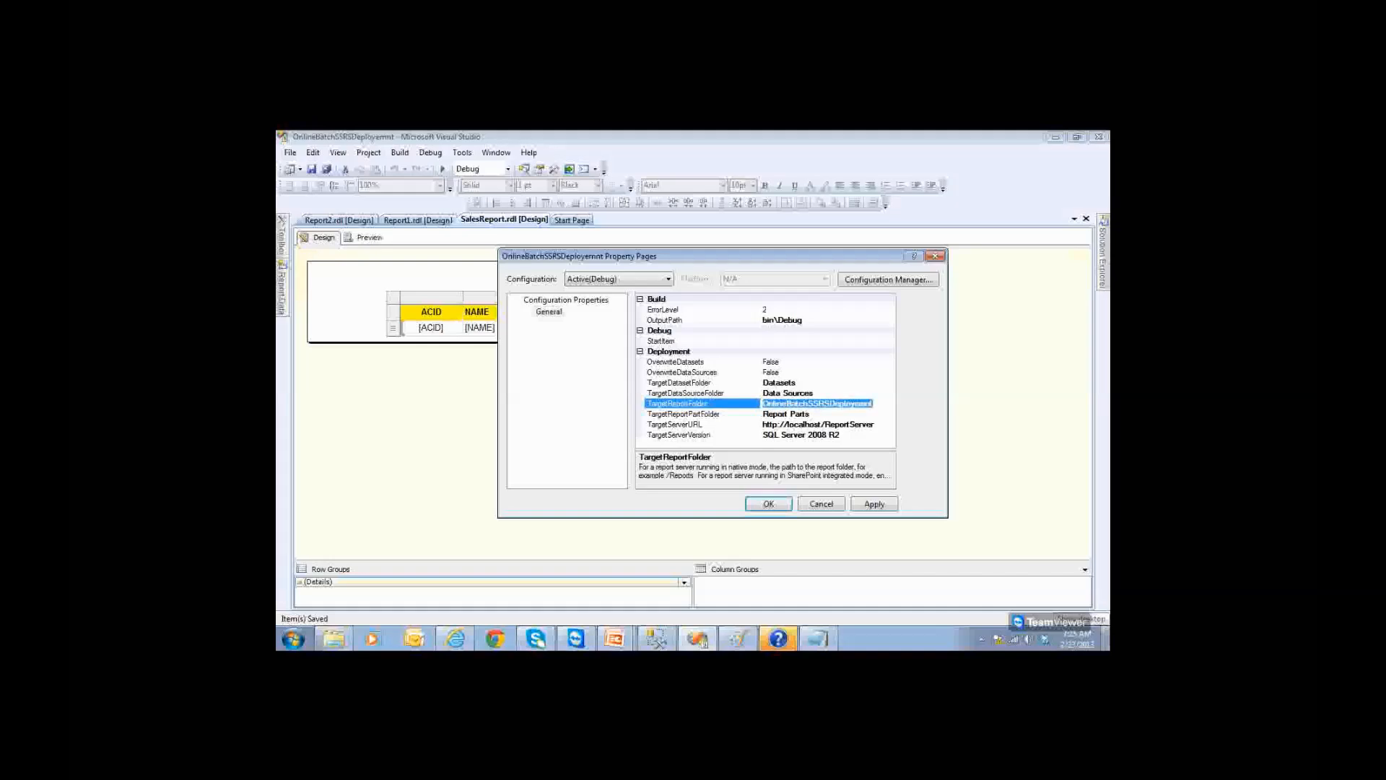
pyautogui.write('AxisBank')
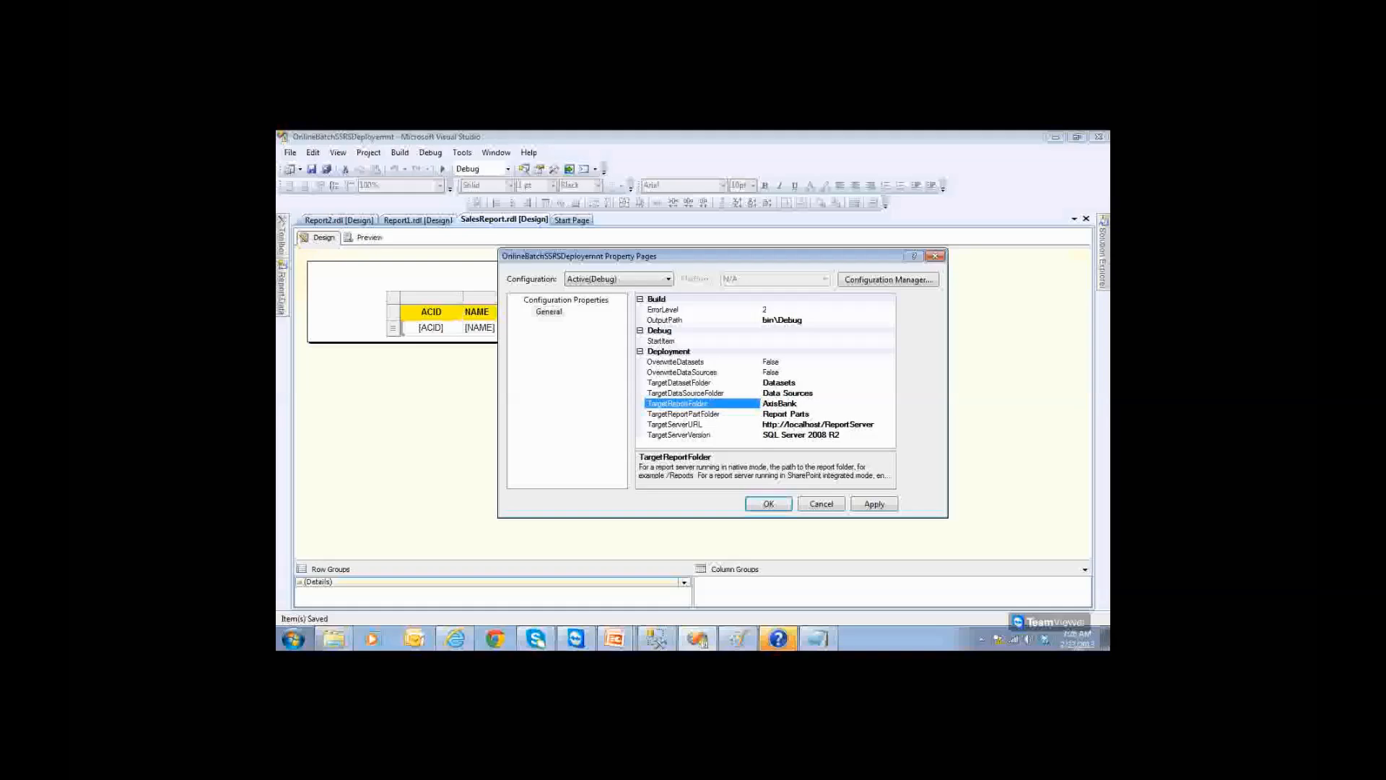
pyautogui.doubleClick(780, 404)
pyautogui.click(773, 505)
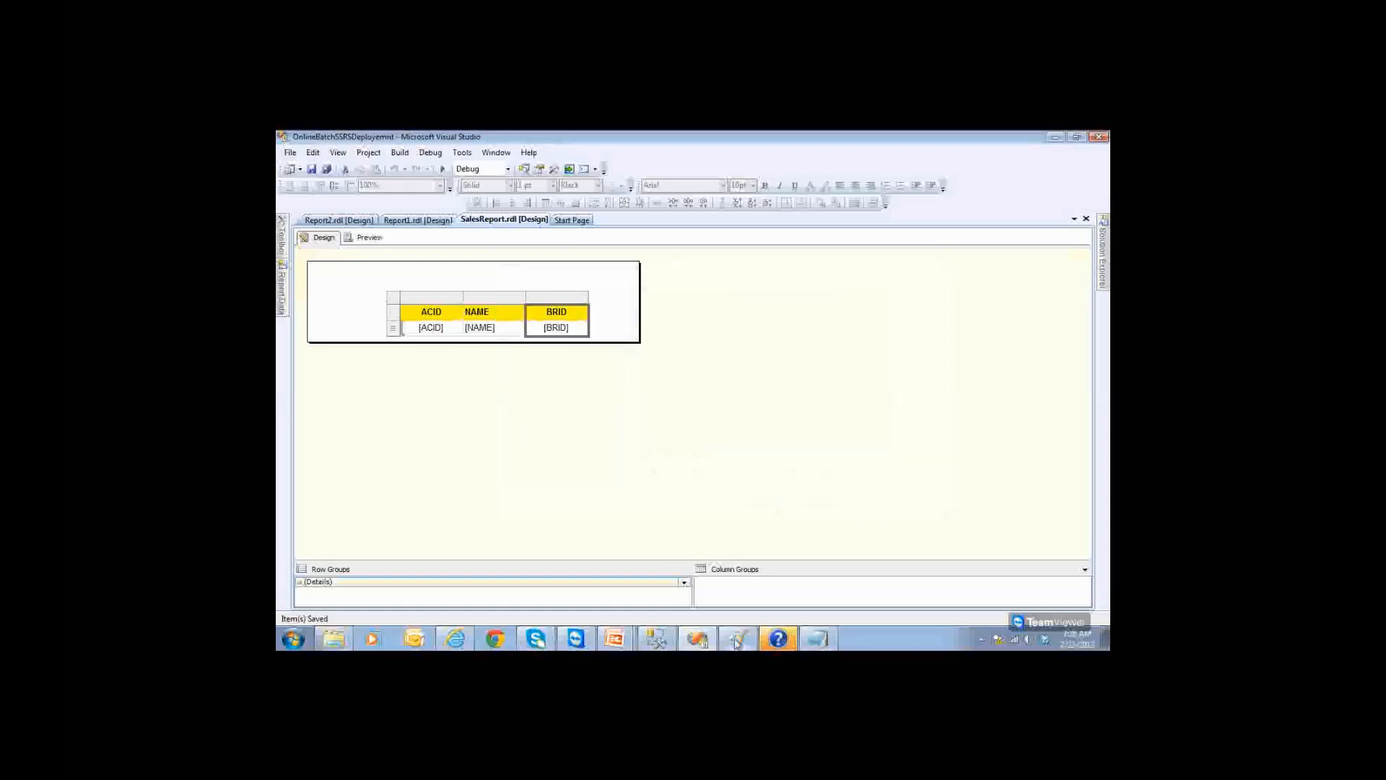
# Step: Build the report project and deploy it, which fails with an insufficient-permissions error
pyautogui.moveTo(1102, 263)
pyautogui.rightClick(1000, 247)
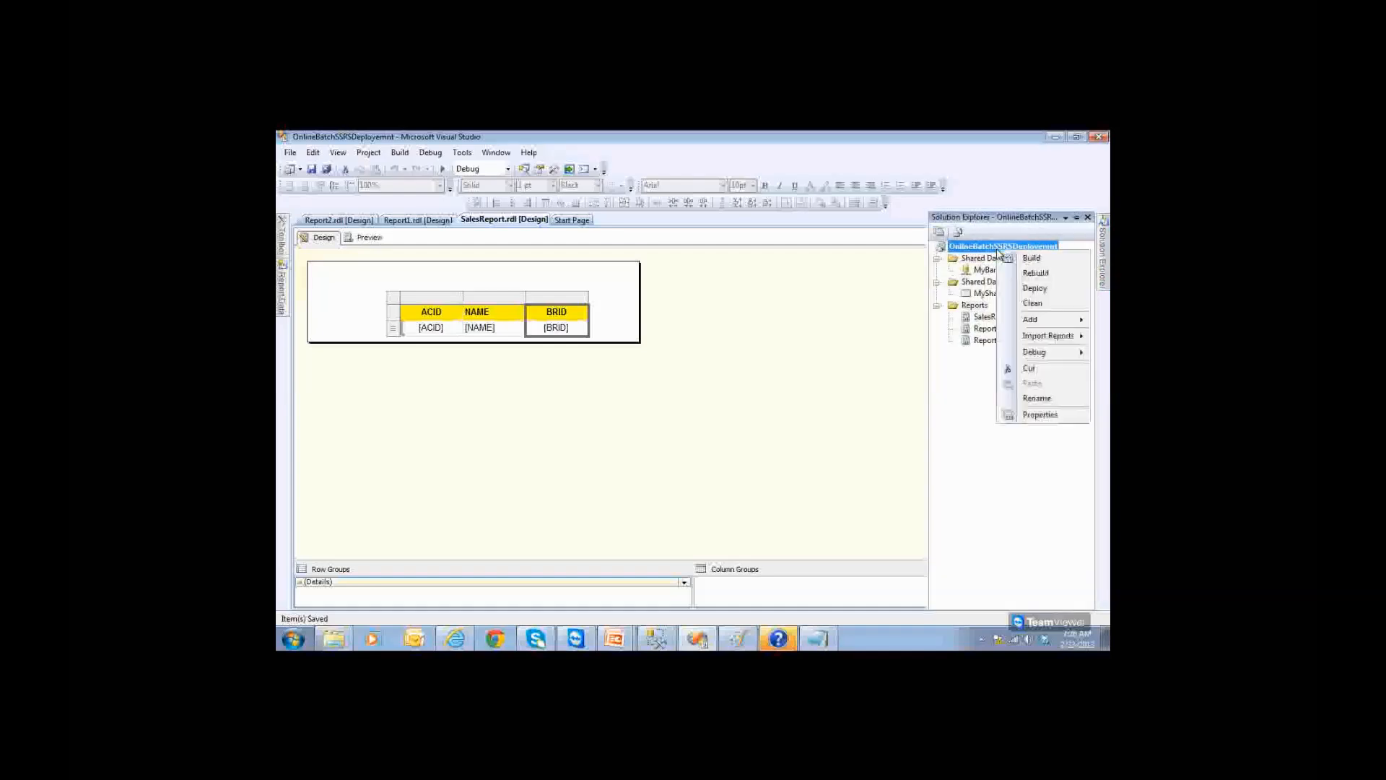
pyautogui.click(1008, 259)
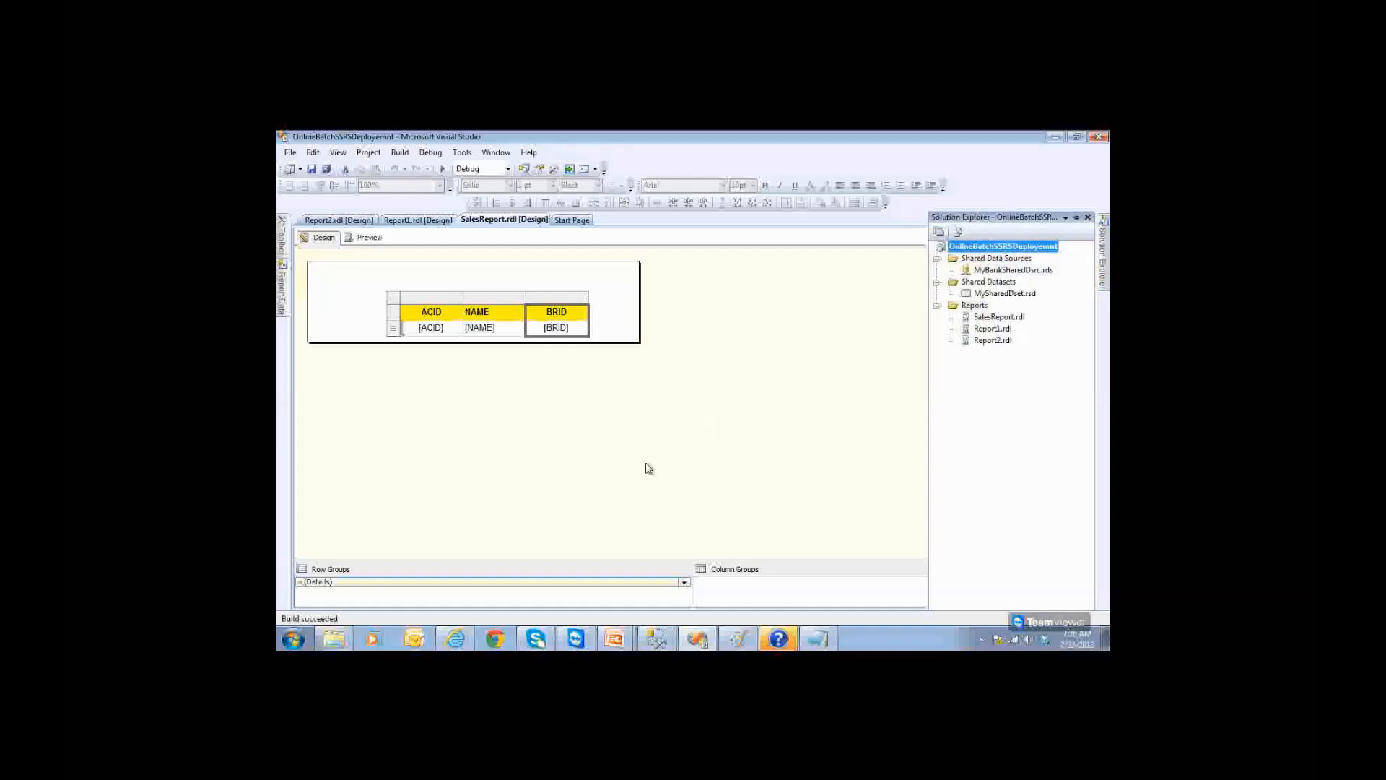
pyautogui.rightClick(1023, 248)
pyautogui.click(1043, 287)
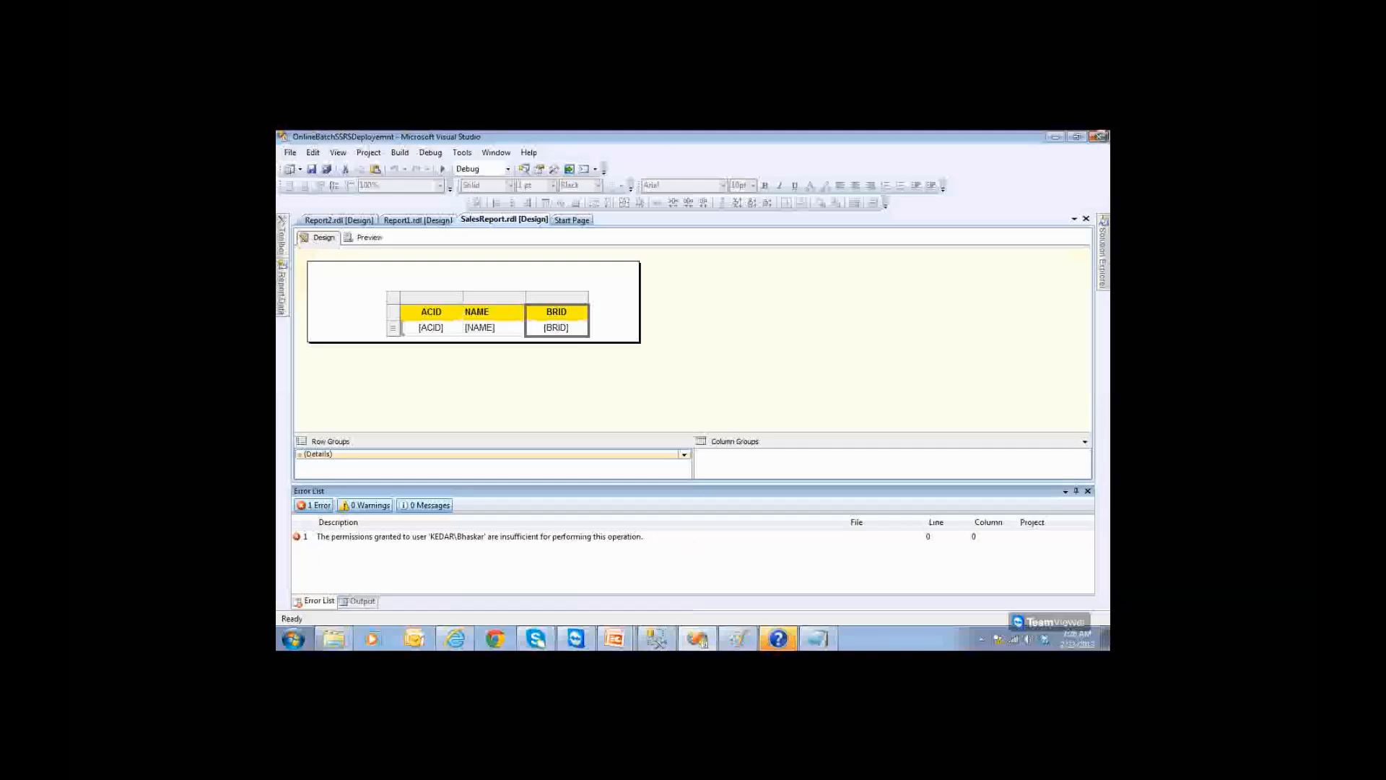
# Step: Close Visual Studio to return to SQL Server Management Studio
pyautogui.click(1099, 137)
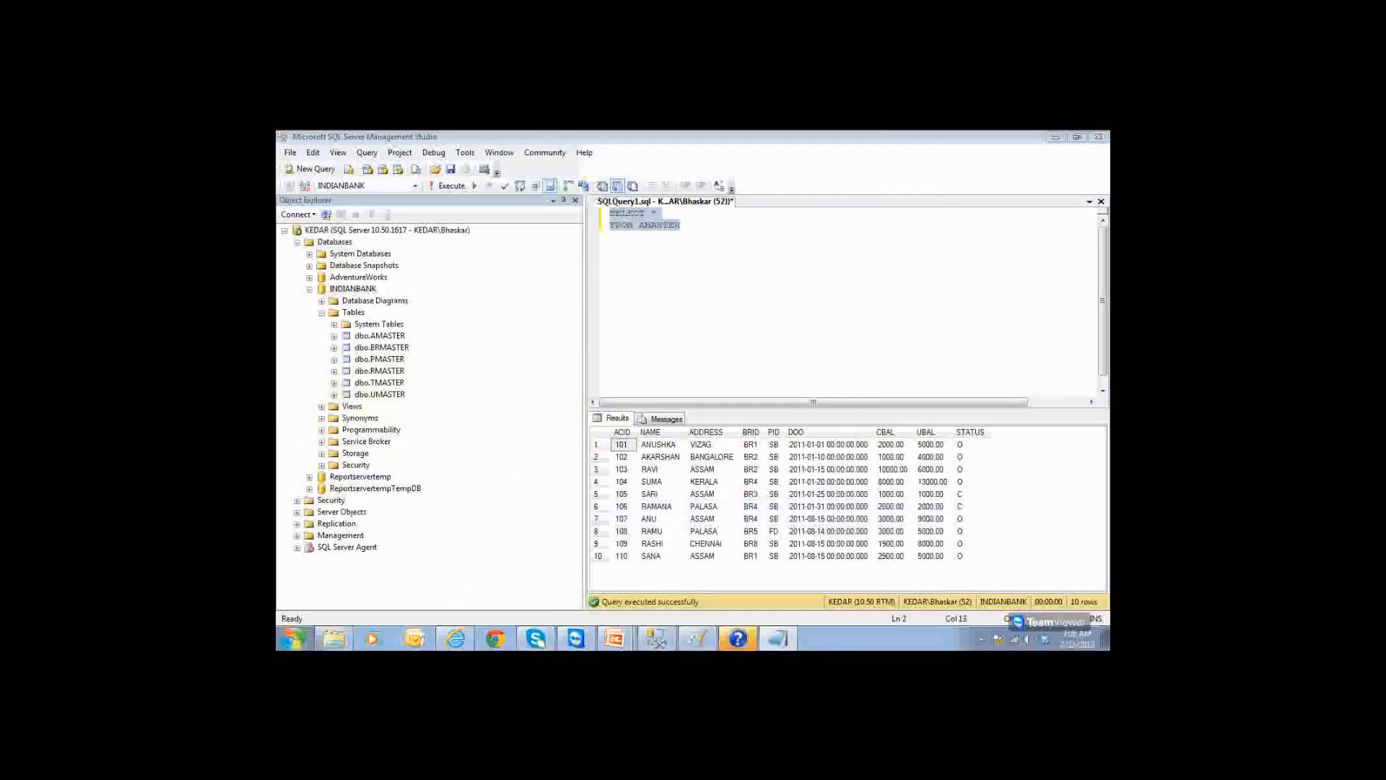
# Step: Run SQL Server Business Intelligence Development Studio as administrator from the Start menu, approving the UAC prompt
pyautogui.click(293, 638)
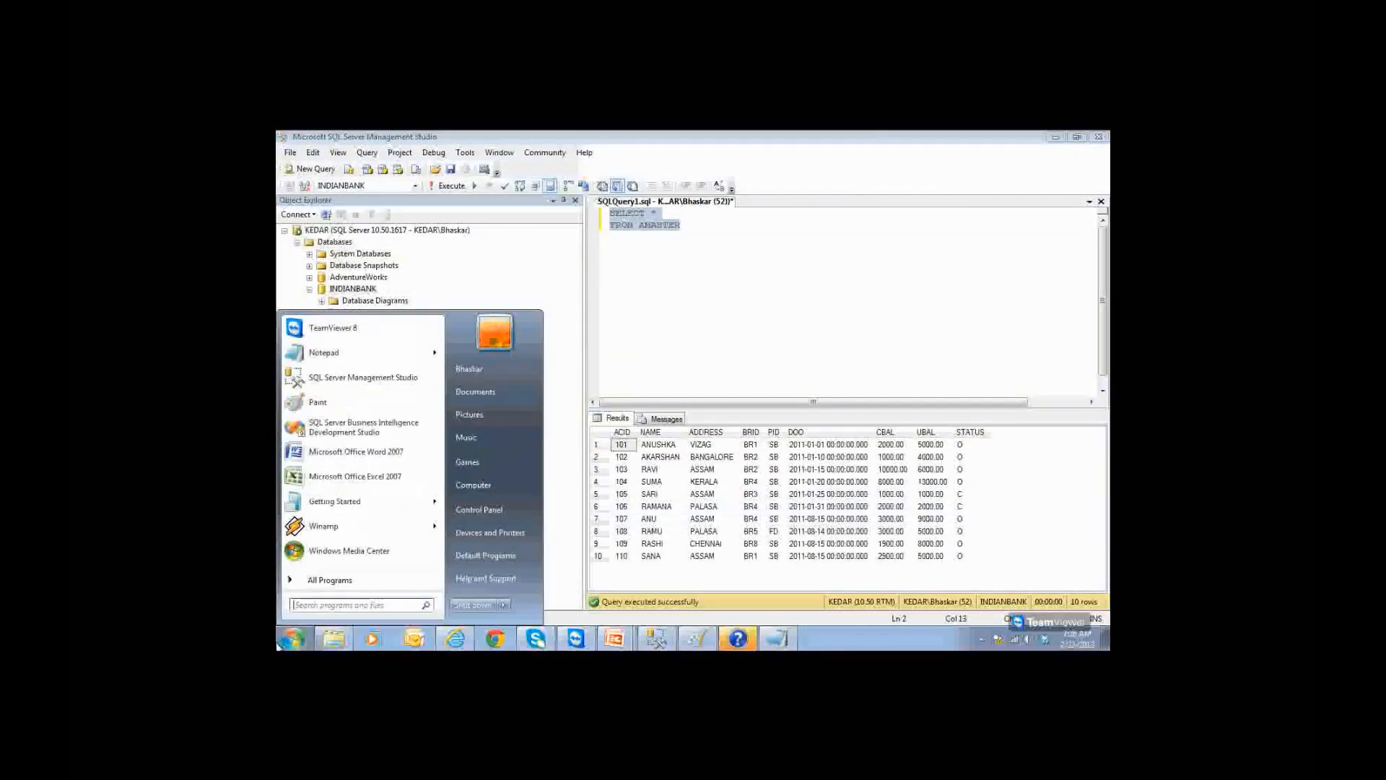
pyautogui.rightClick(332, 439)
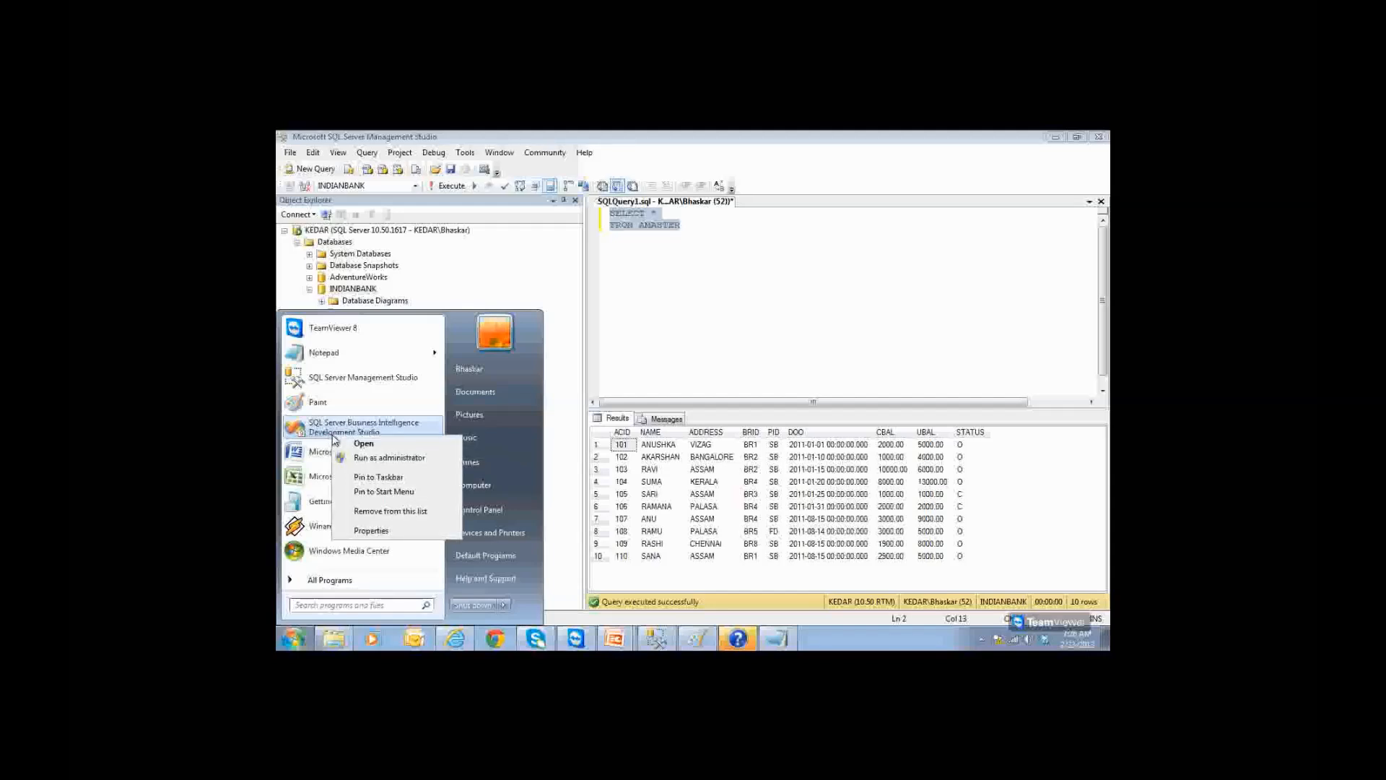
pyautogui.click(363, 460)
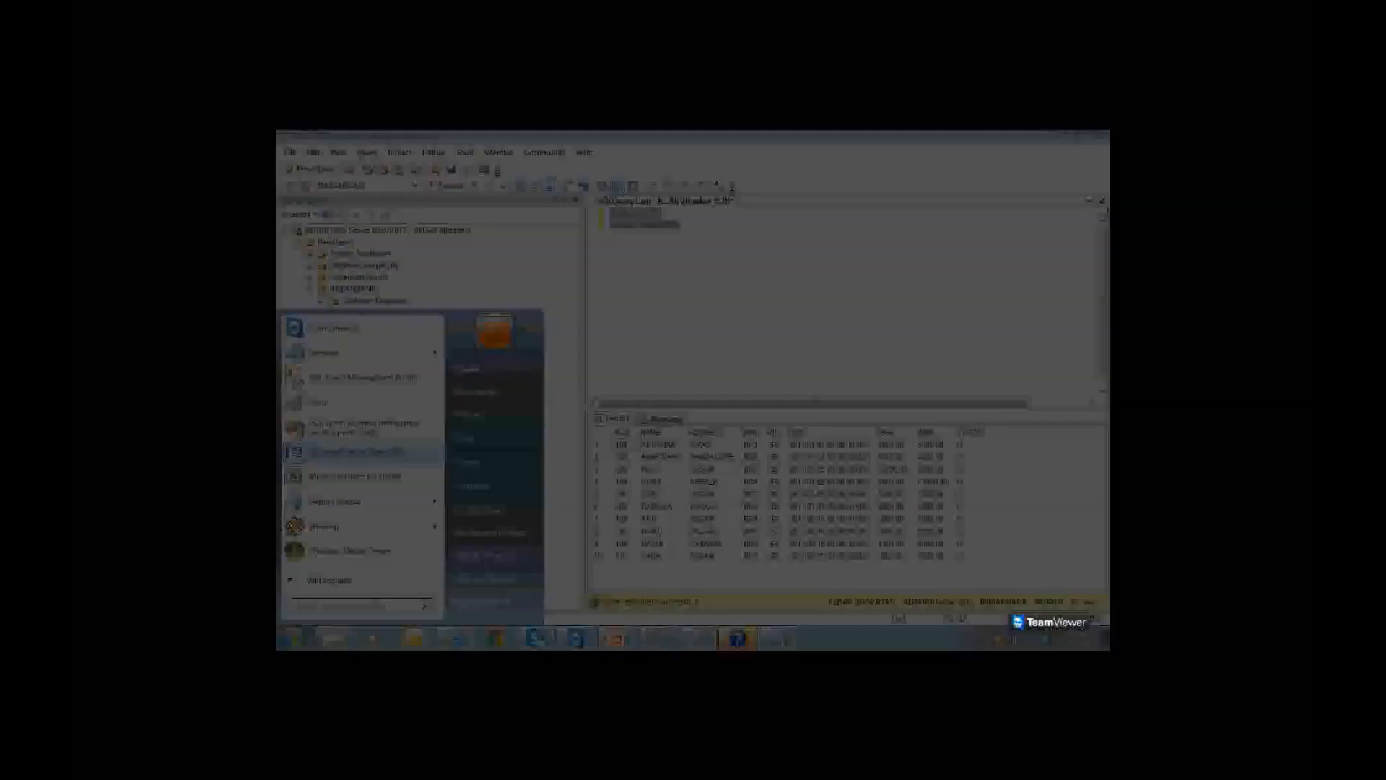
pyautogui.click(469, 457)
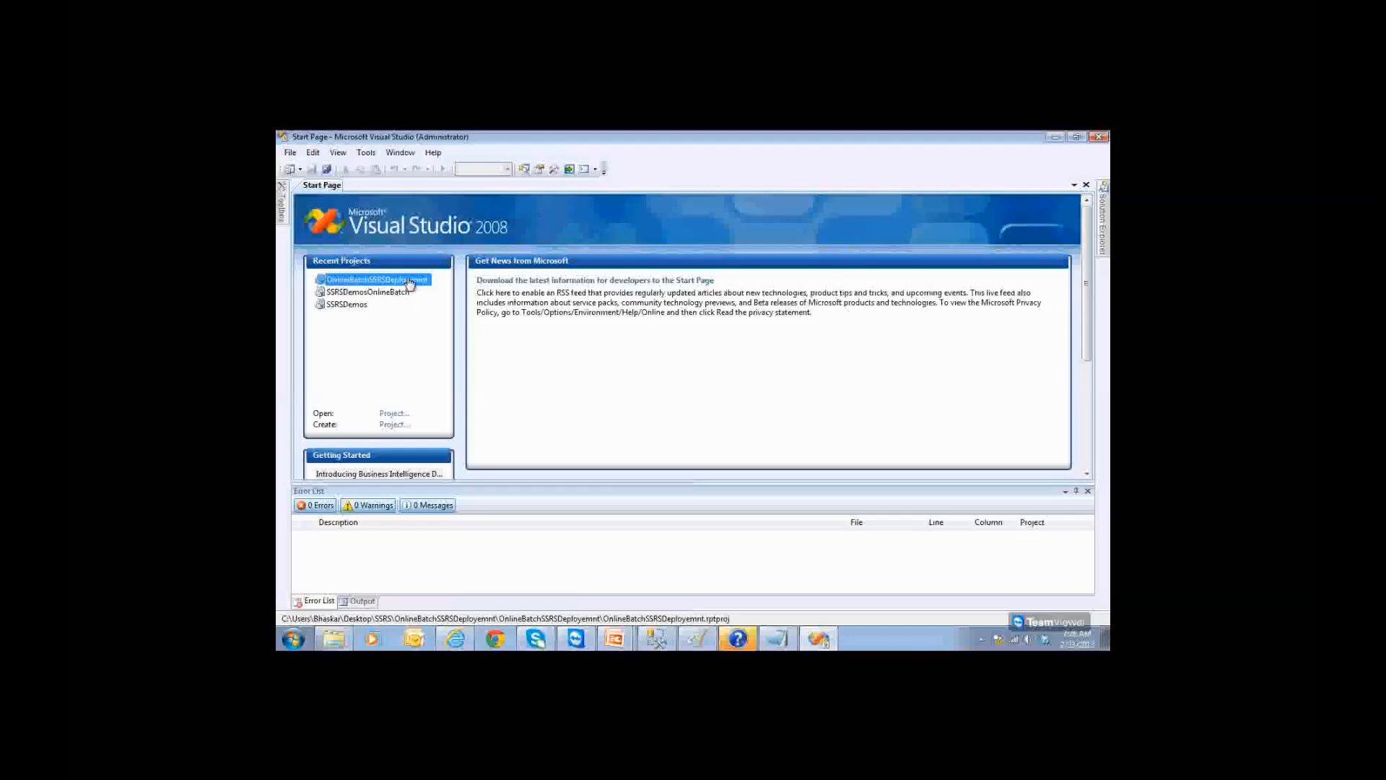
# Step: Reopen the OnlineBatchSSRSDeployemnt project and open SalesReport.rdl in the designer
pyautogui.click(408, 281)
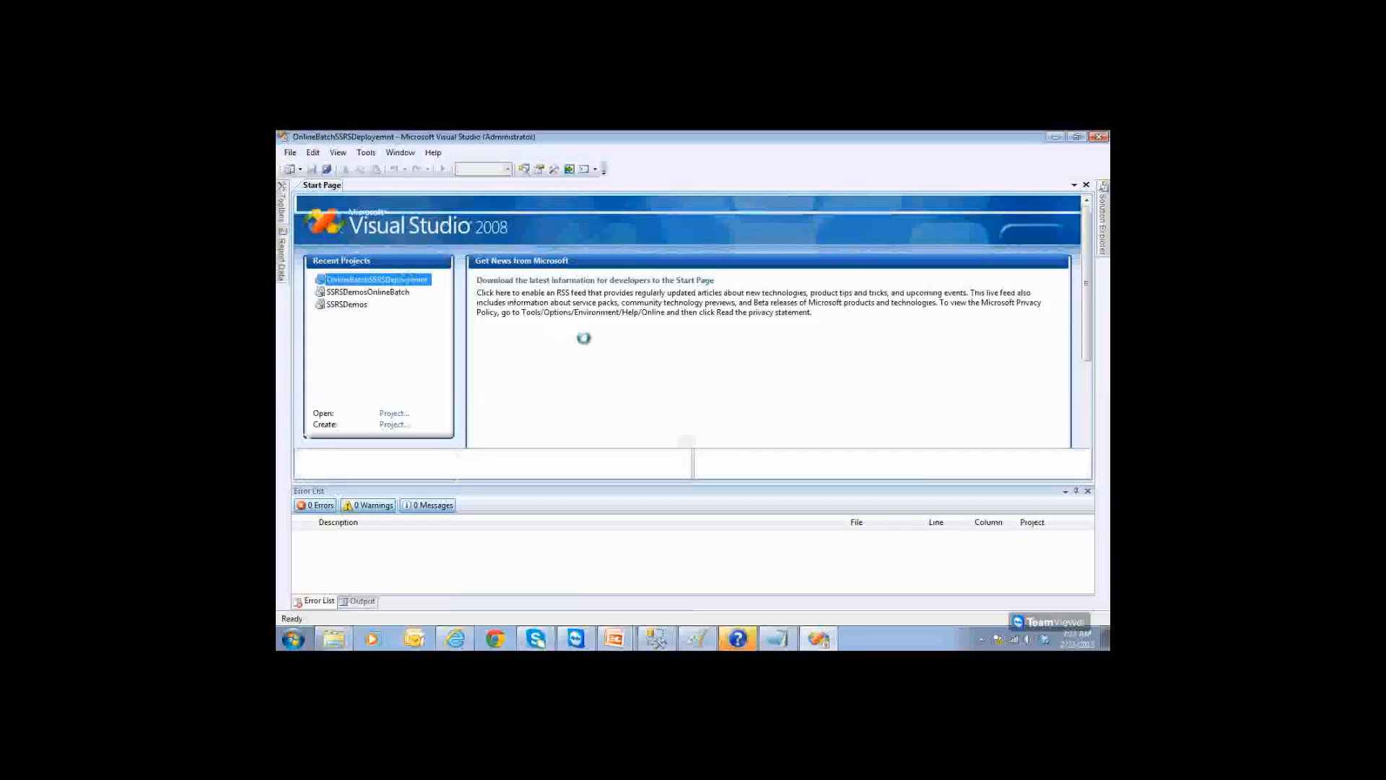
pyautogui.click(1088, 492)
pyautogui.moveTo(1105, 271)
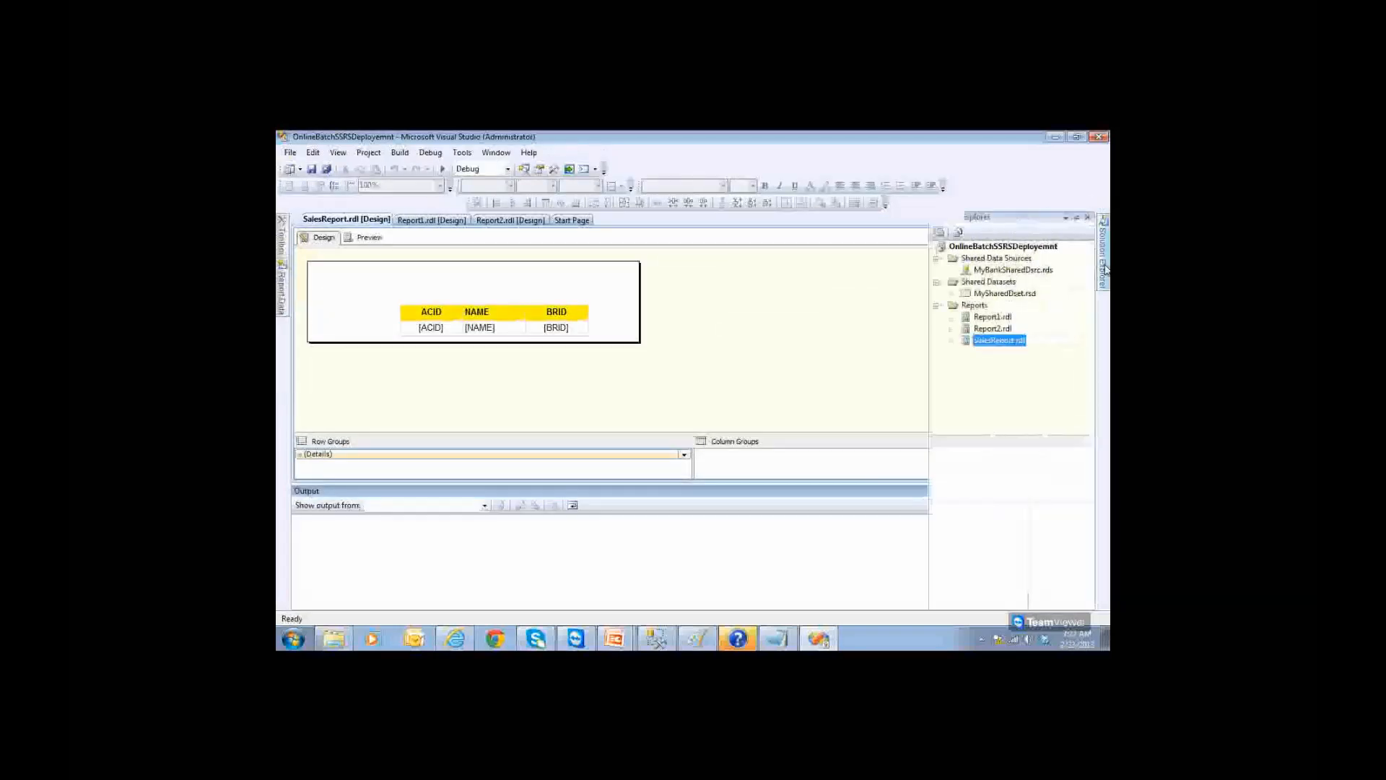
pyautogui.doubleClick(994, 341)
pyautogui.moveTo(1102, 253)
# Step: Review the project's TargetServerURL in Project Properties and accept it
pyautogui.click(1039, 247)
pyautogui.rightClick(1039, 249)
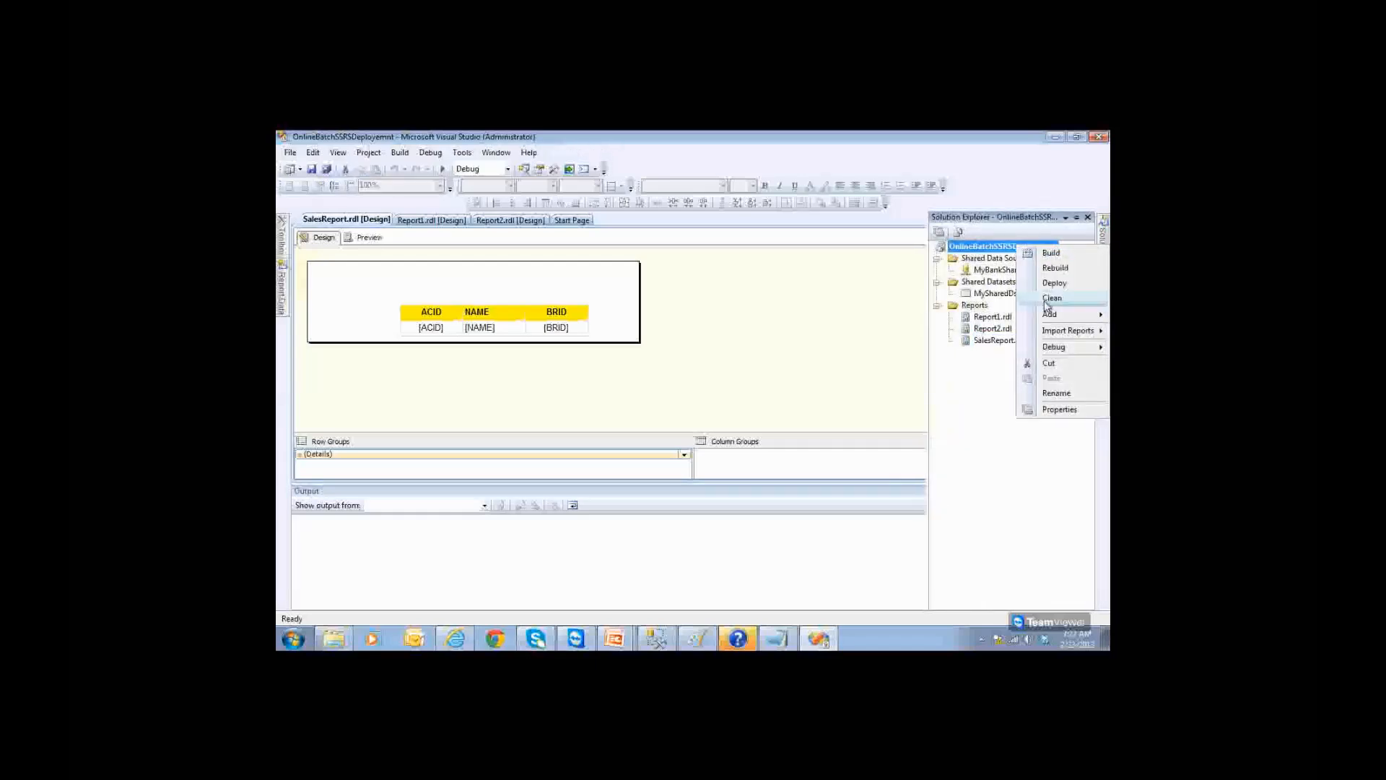
pyautogui.click(1056, 409)
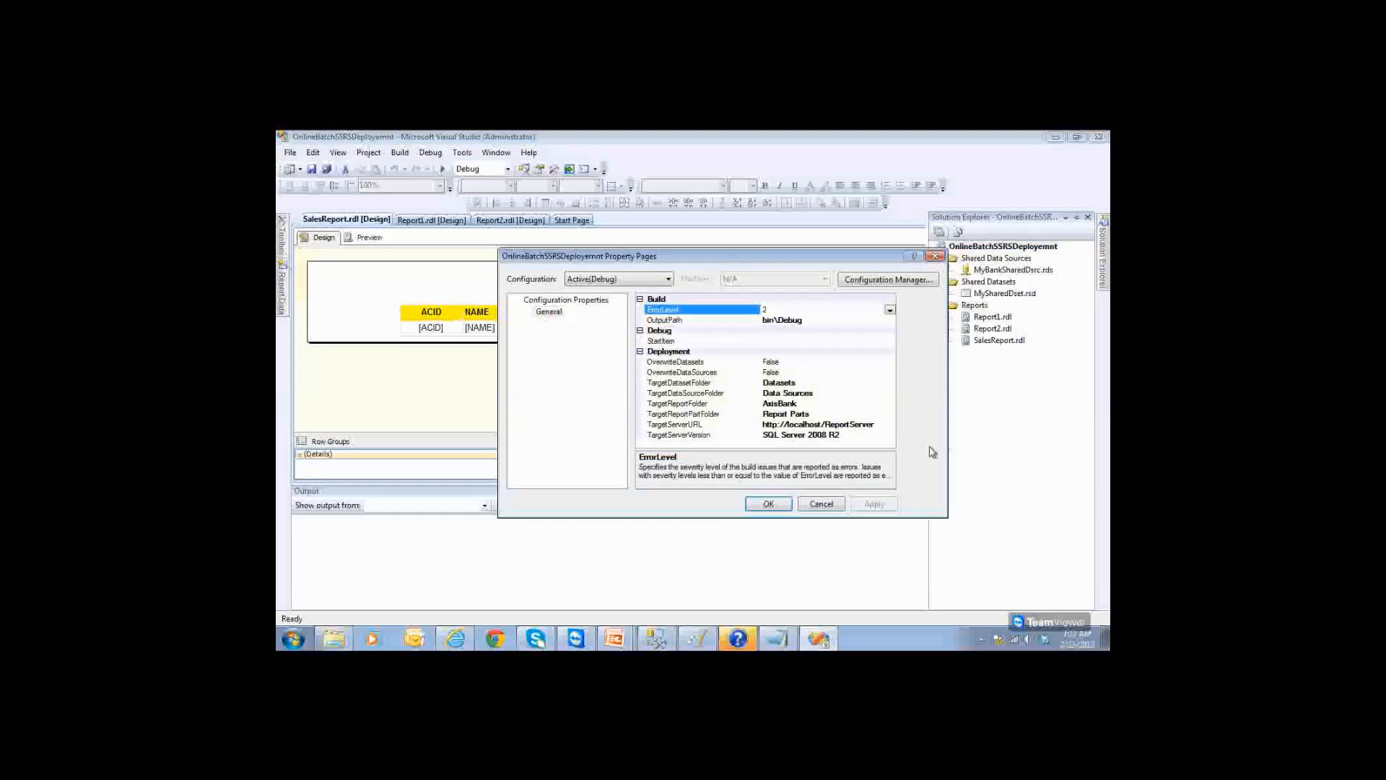
pyautogui.click(675, 424)
pyautogui.click(768, 504)
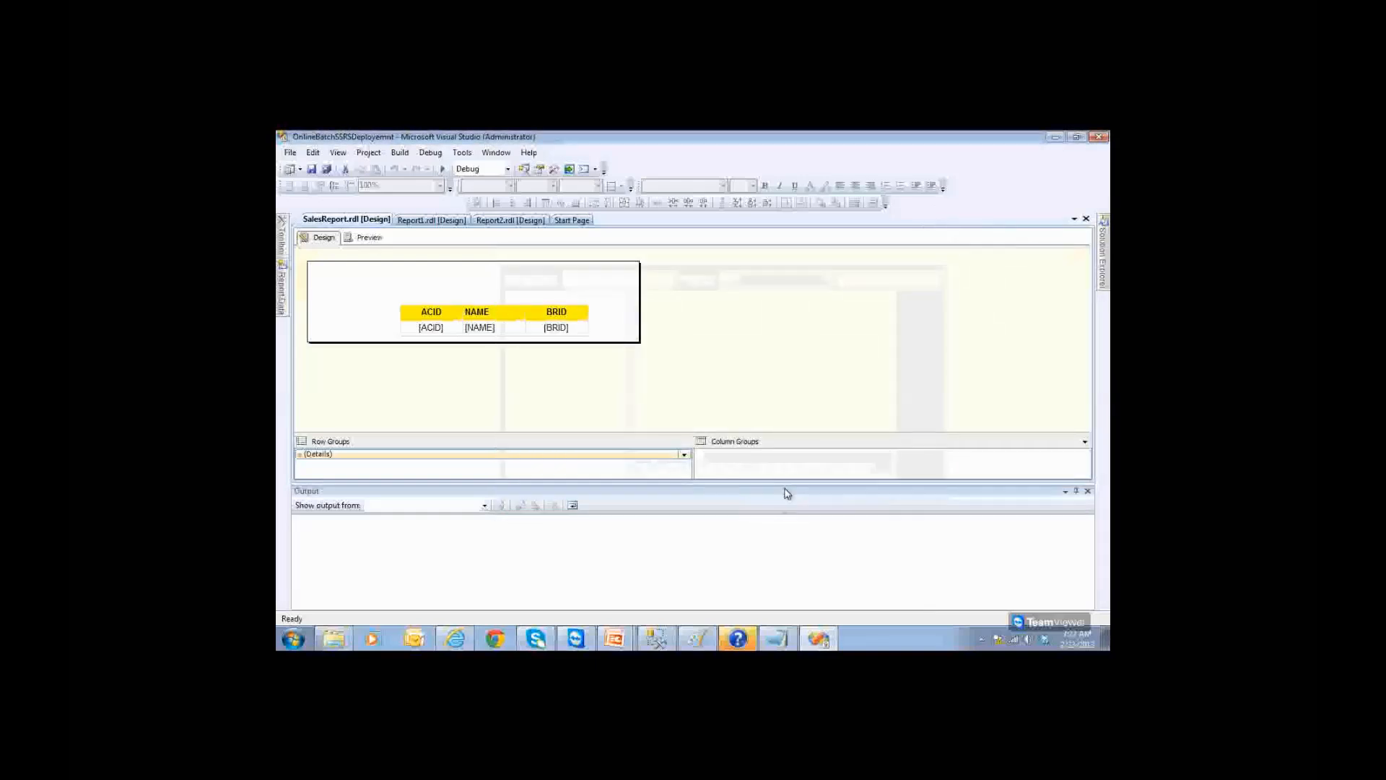
# Step: Build the report project successfully with 0 errors and 0 warnings
pyautogui.moveTo(1102, 253)
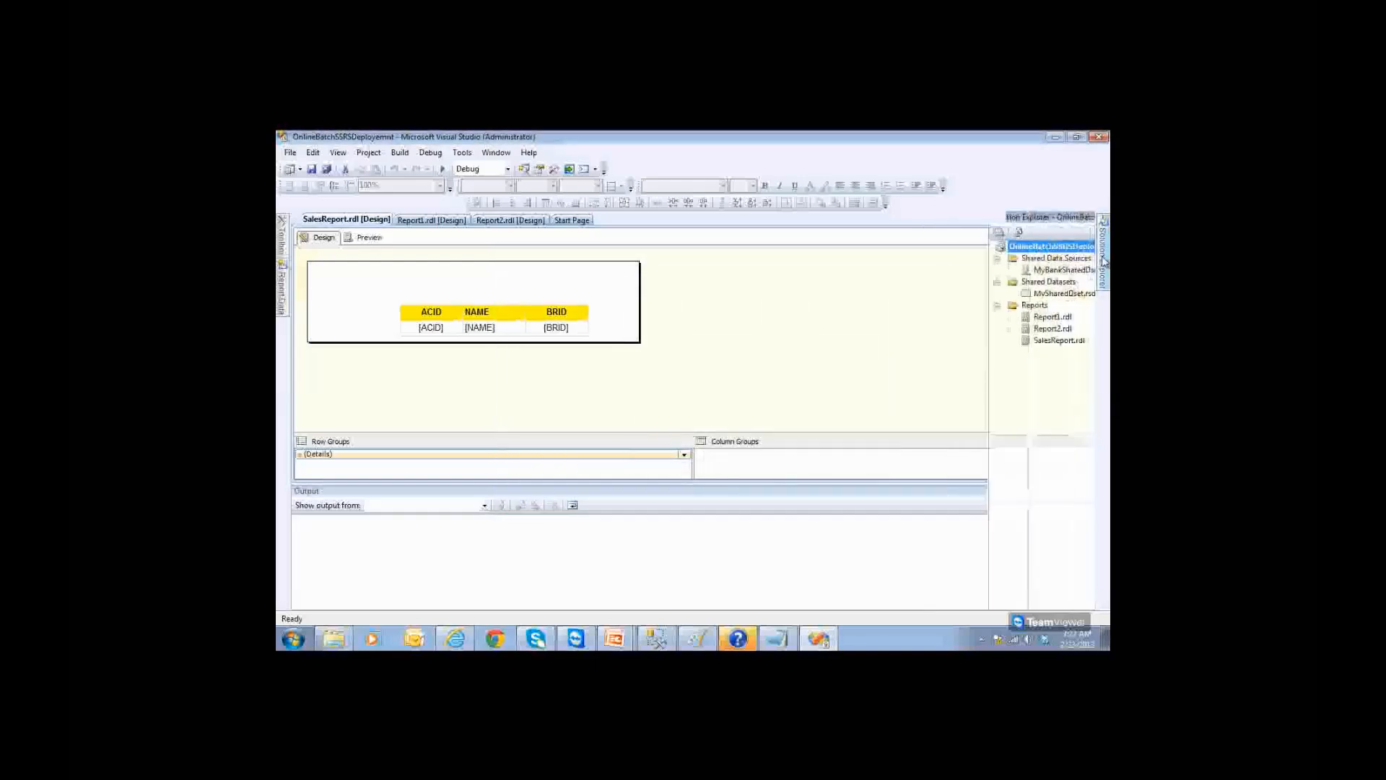
pyautogui.rightClick(1012, 249)
pyautogui.click(1018, 257)
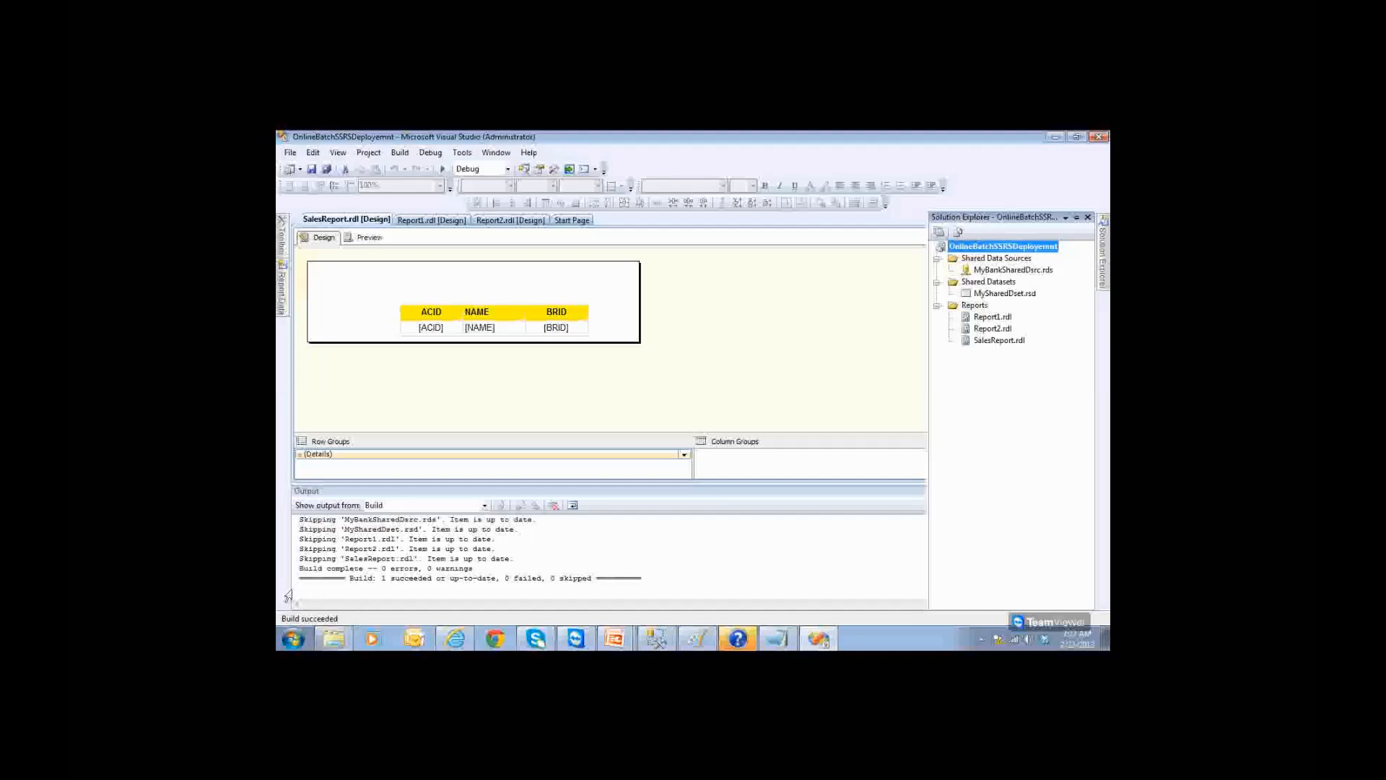
pyautogui.rightClick(1006, 250)
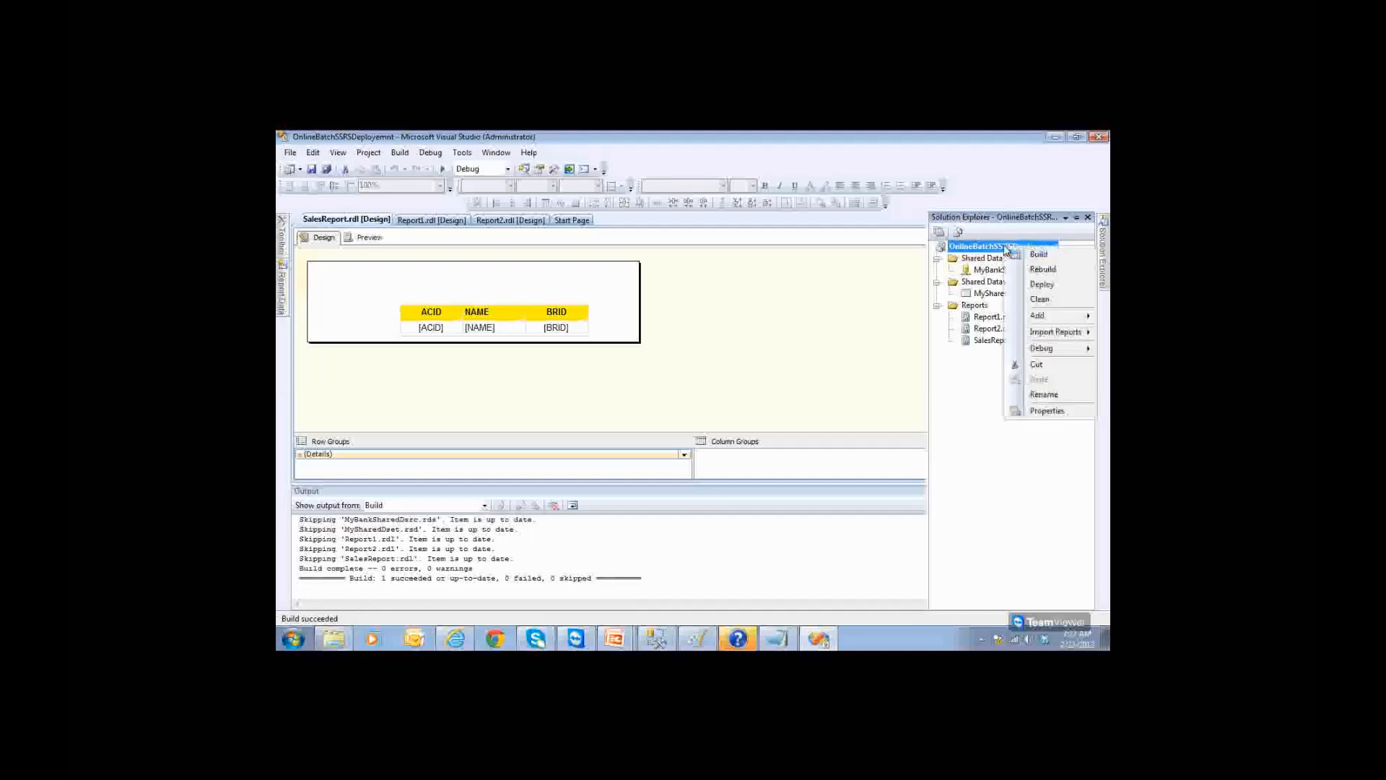
# Step: Deploy Report1, Report2 and SalesReport to AxisBank successfully, then close Visual Studio
pyautogui.click(1041, 284)
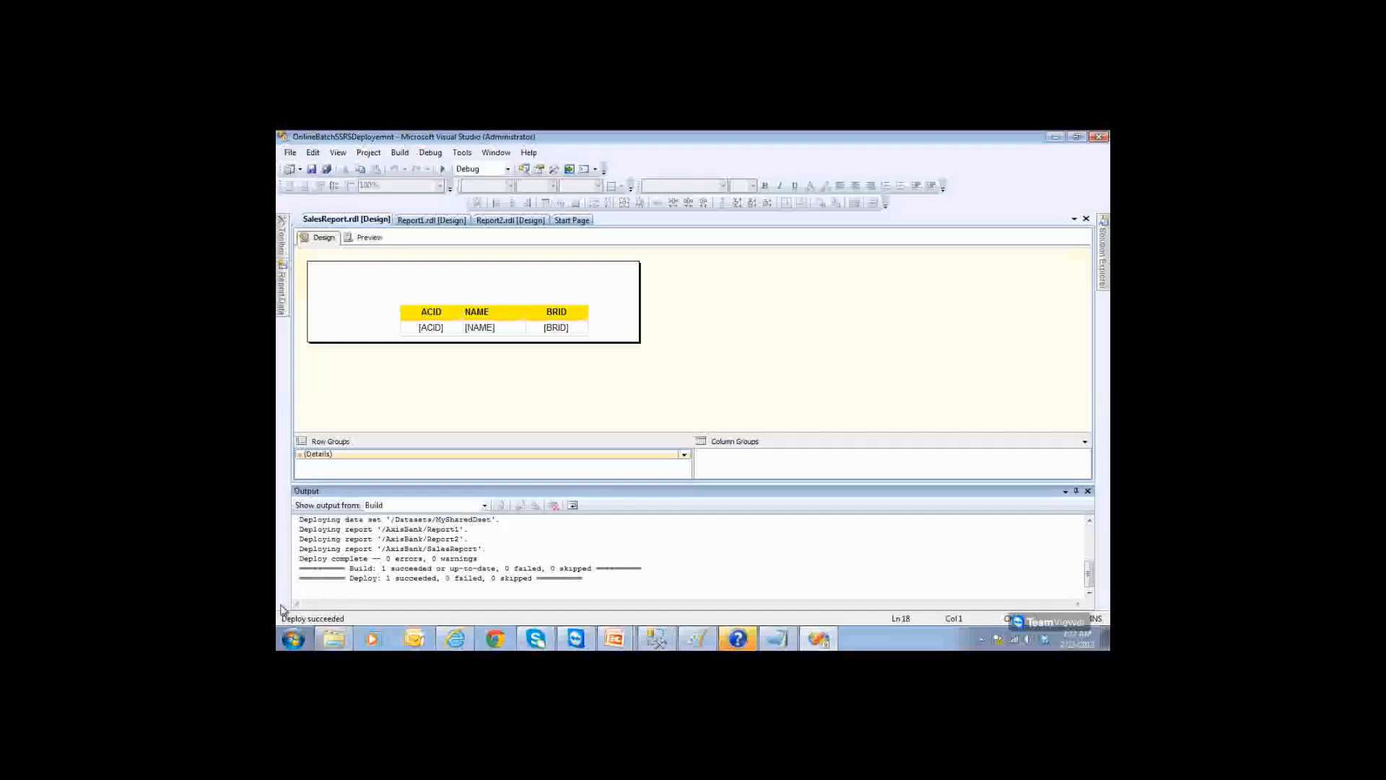
pyautogui.click(1099, 139)
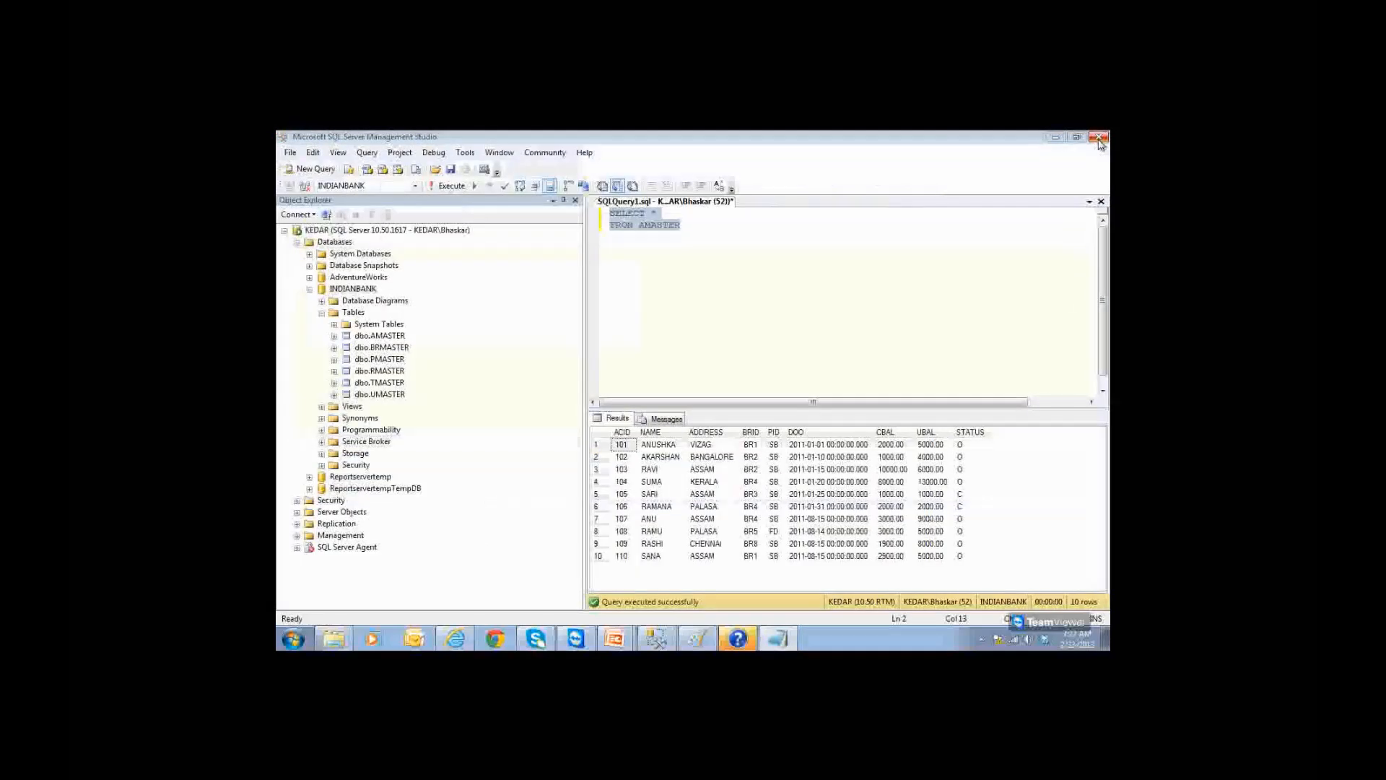
# Step: Refresh Report Manager Home, view SalesReport's 10 account rows in AxisBank, then return Home
pyautogui.click(1059, 139)
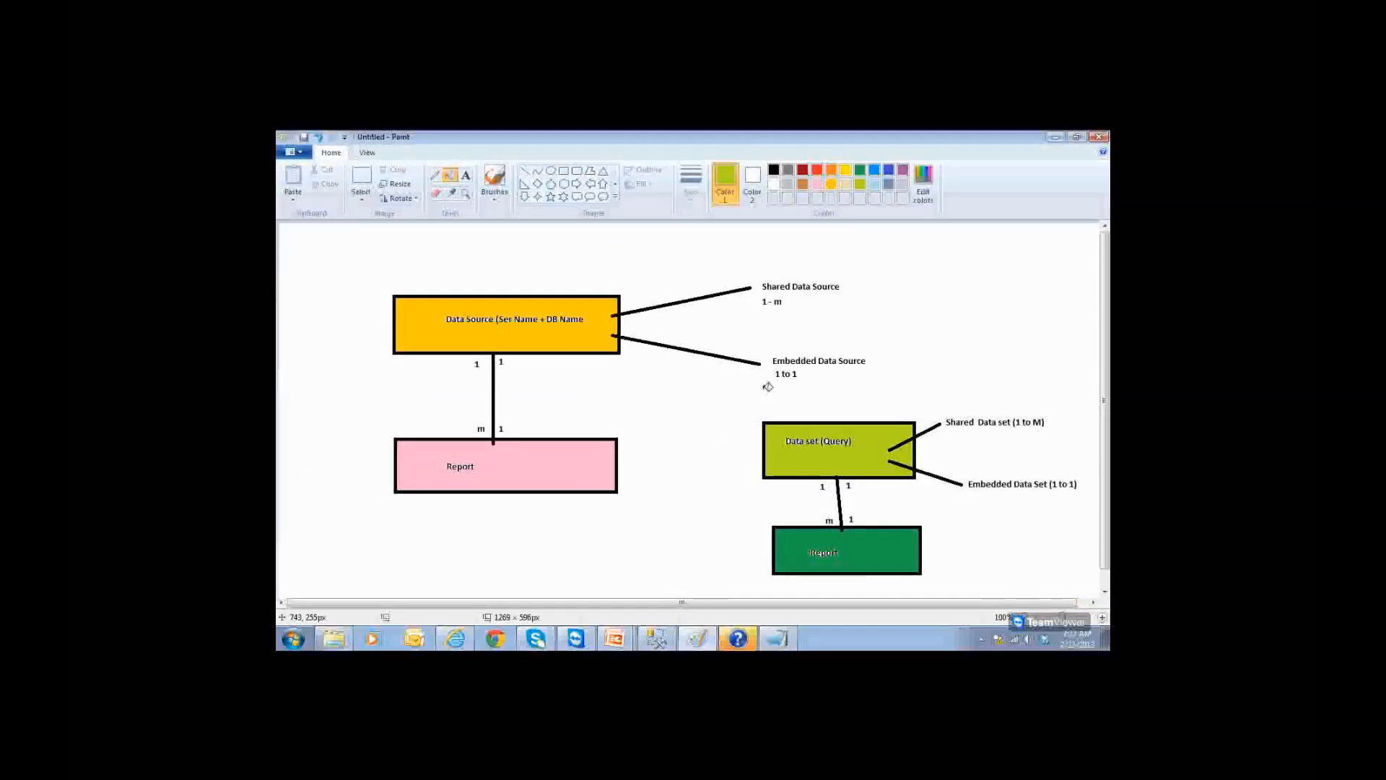
pyautogui.click(455, 638)
pyautogui.click(503, 156)
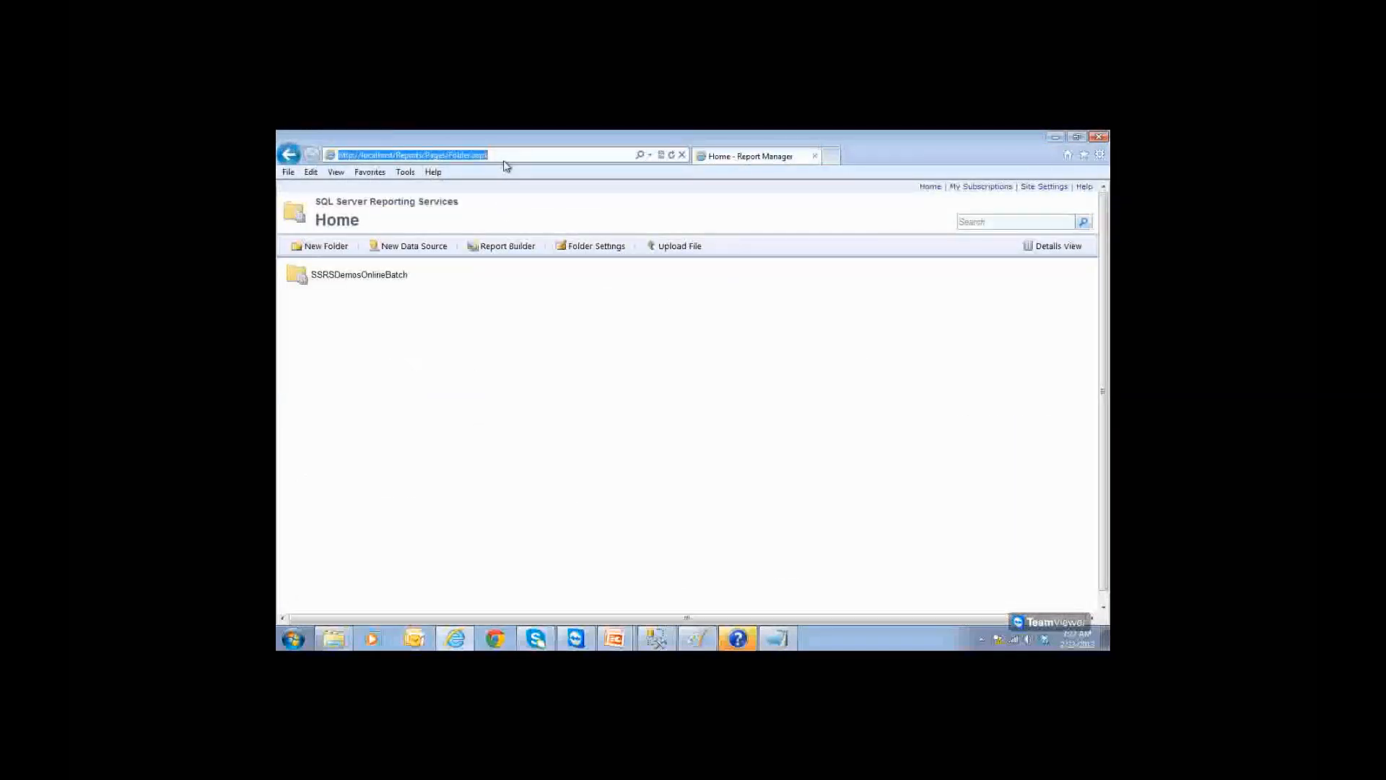
pyautogui.press('Return')
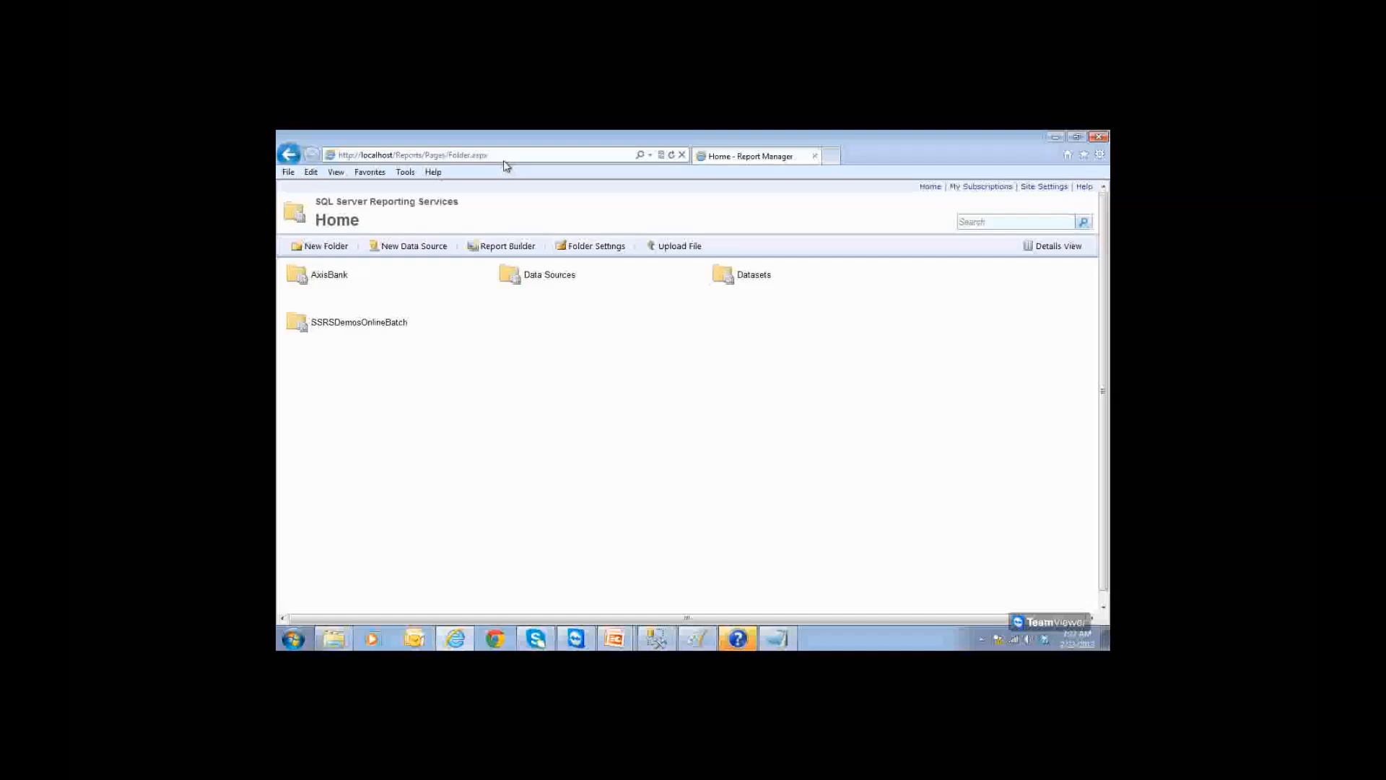
pyautogui.click(324, 281)
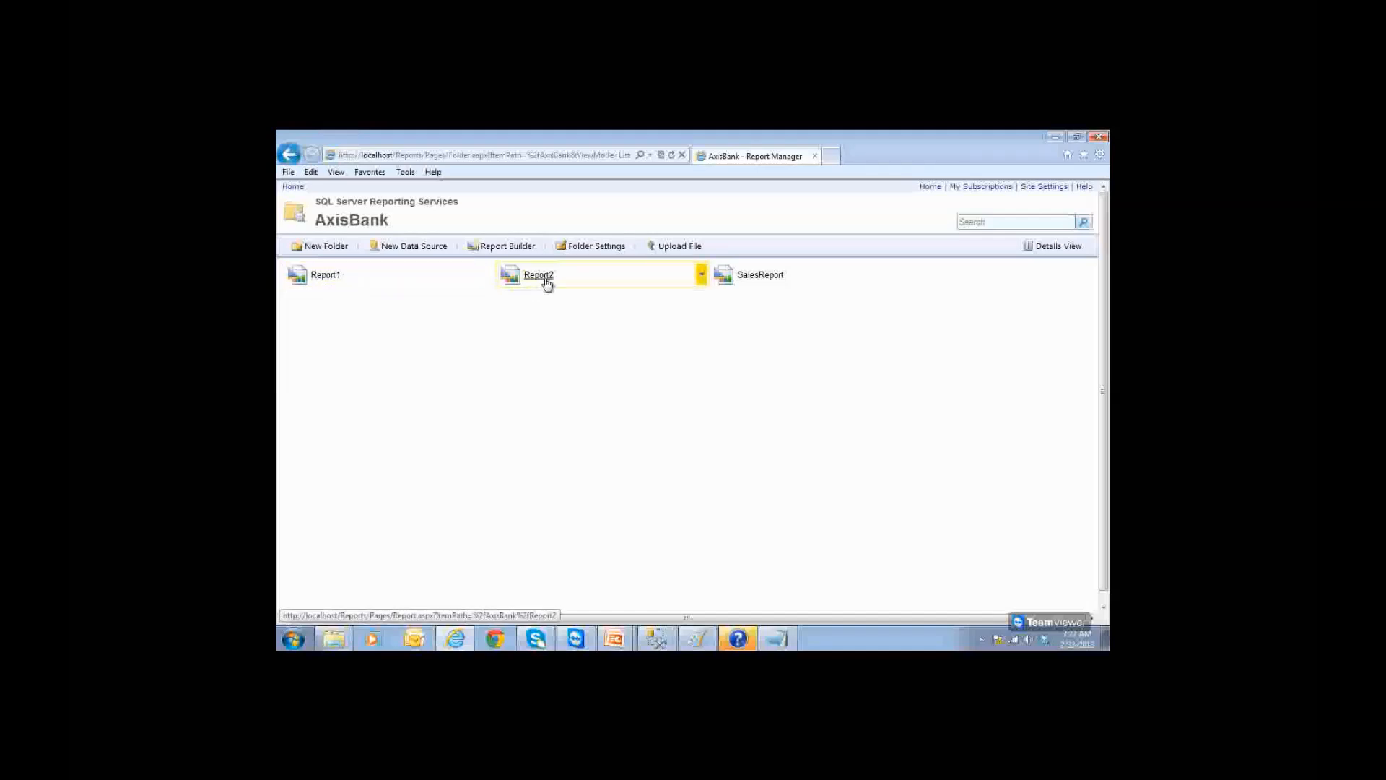
pyautogui.click(769, 277)
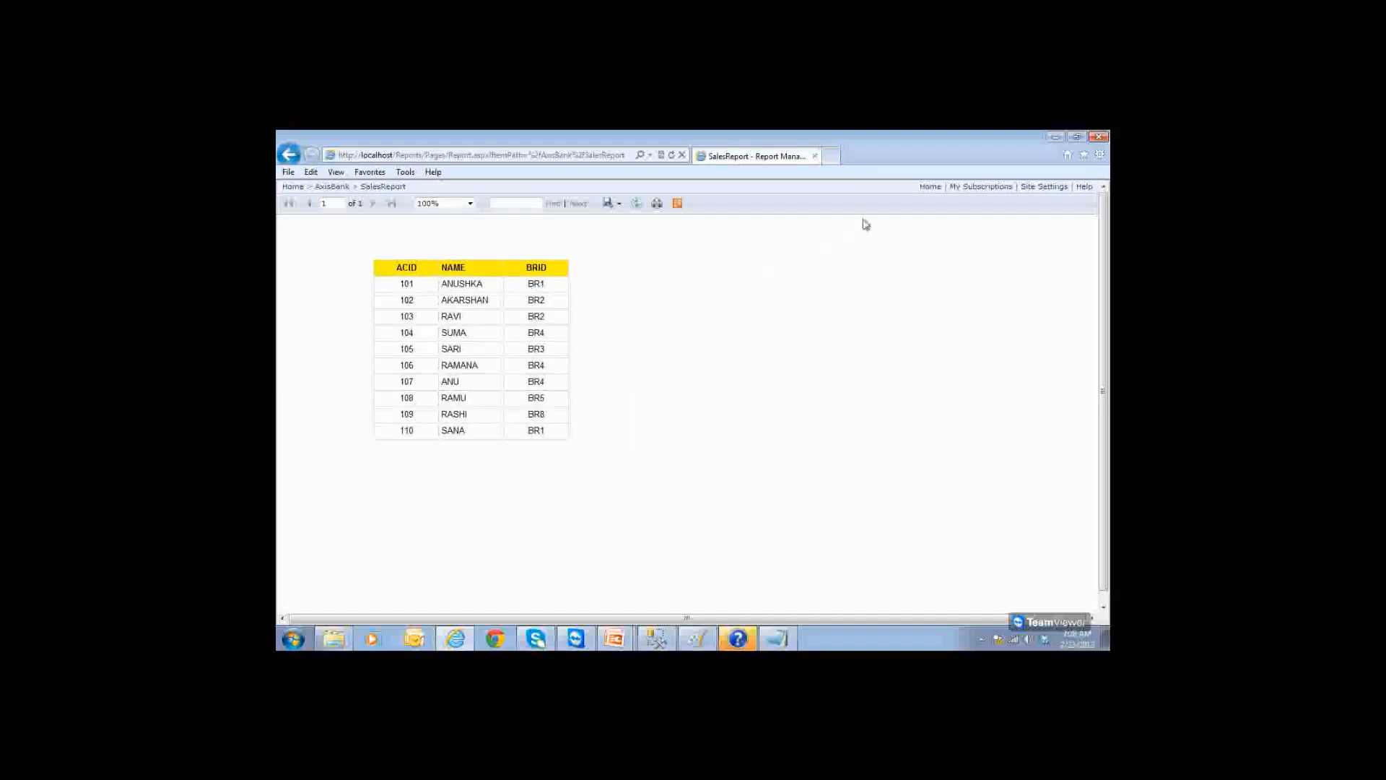
pyautogui.click(929, 187)
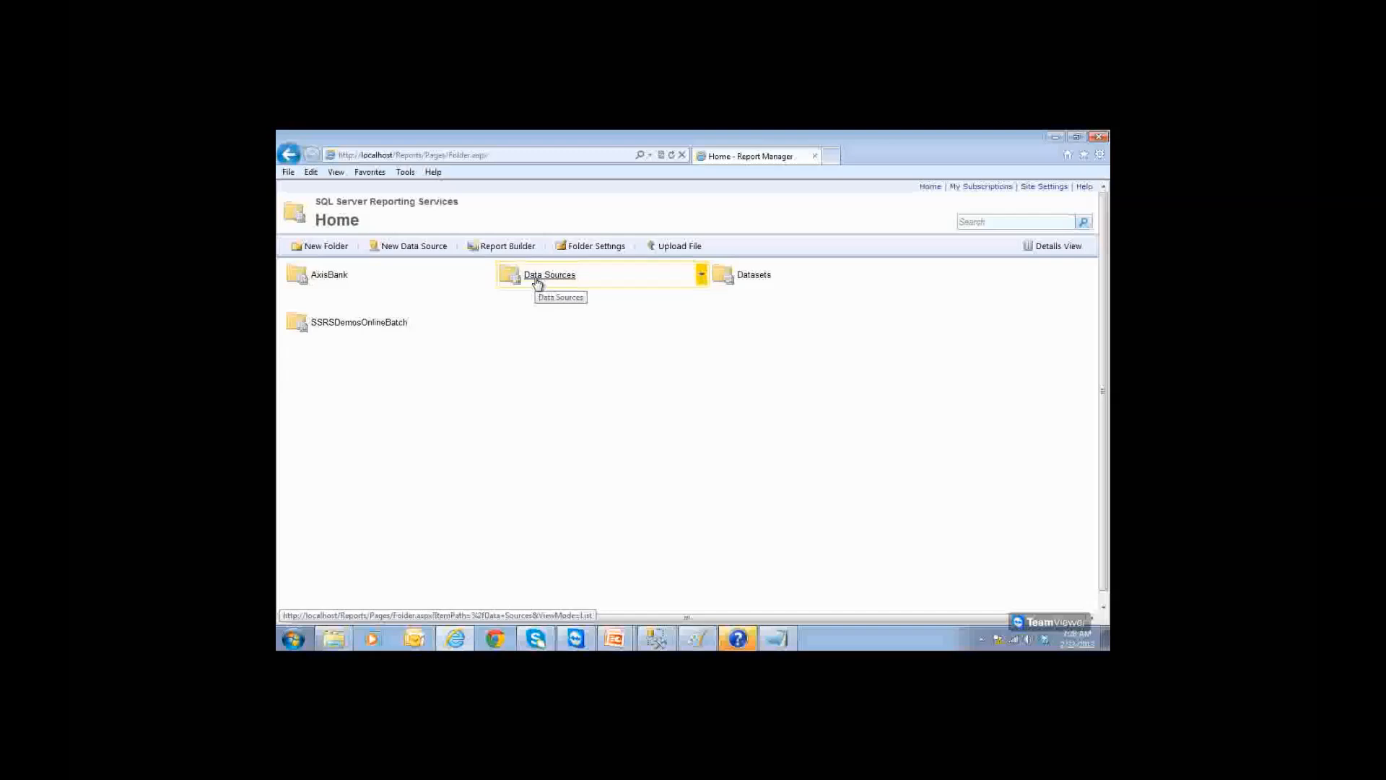
# Step: Browse the Datasets, Data Sources and AxisBank folders, then switch to the subscription prerequisites slide show
pyautogui.click(751, 280)
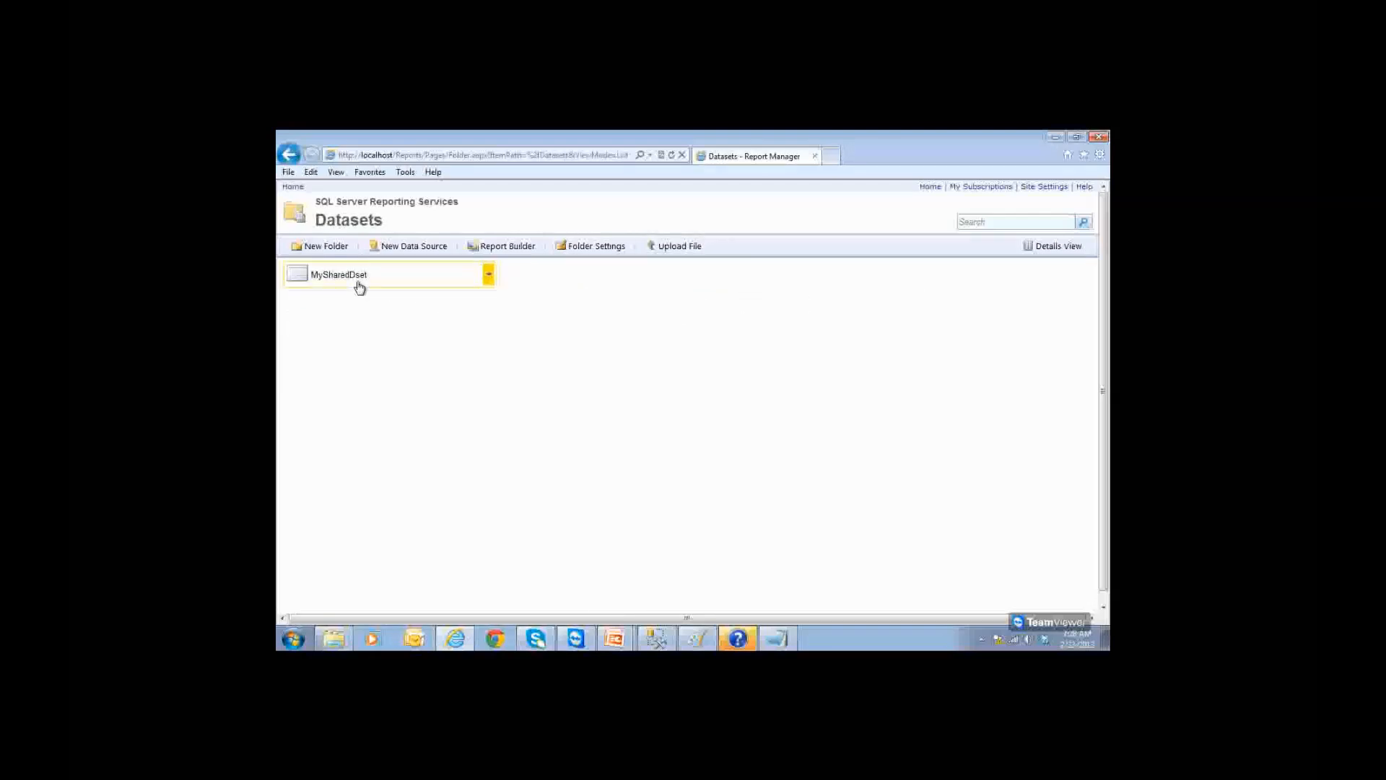
pyautogui.click(288, 155)
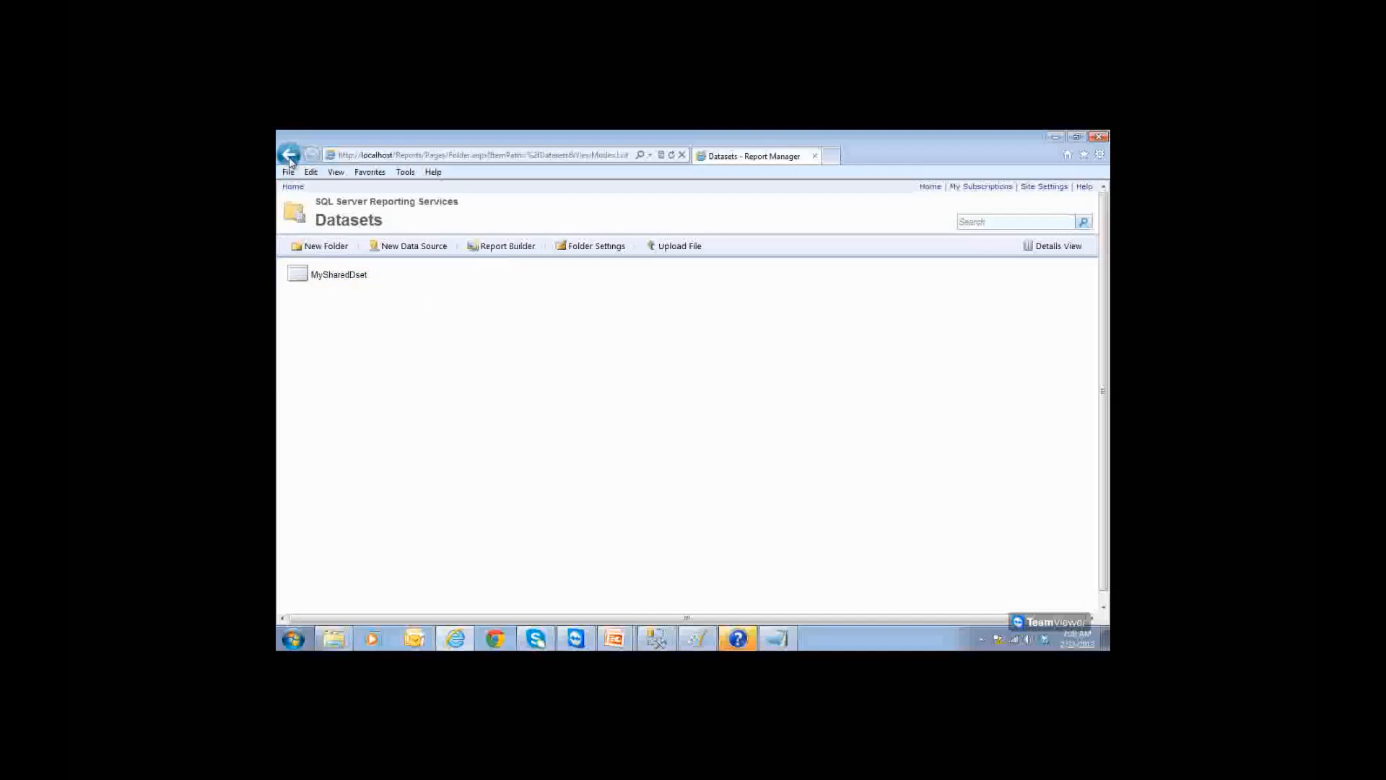
pyautogui.click(538, 281)
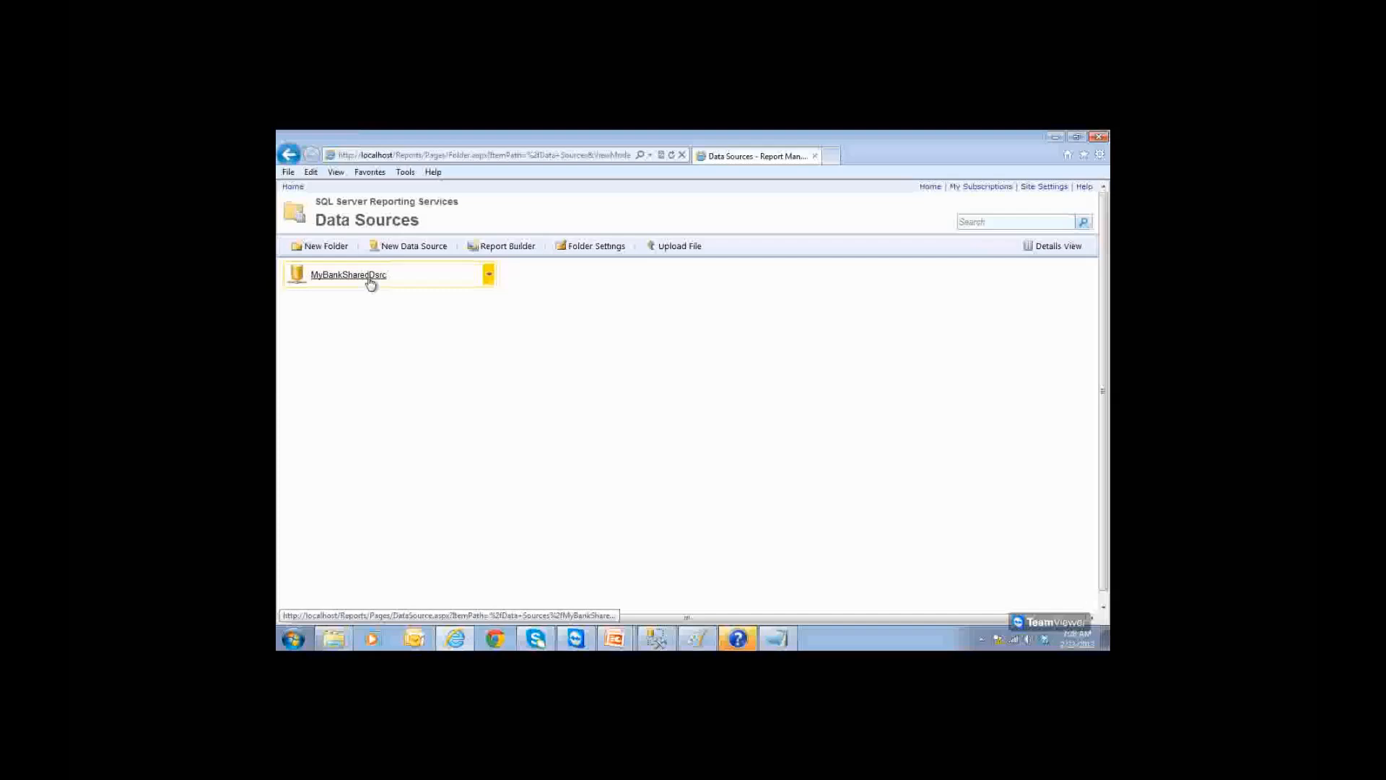
pyautogui.click(289, 155)
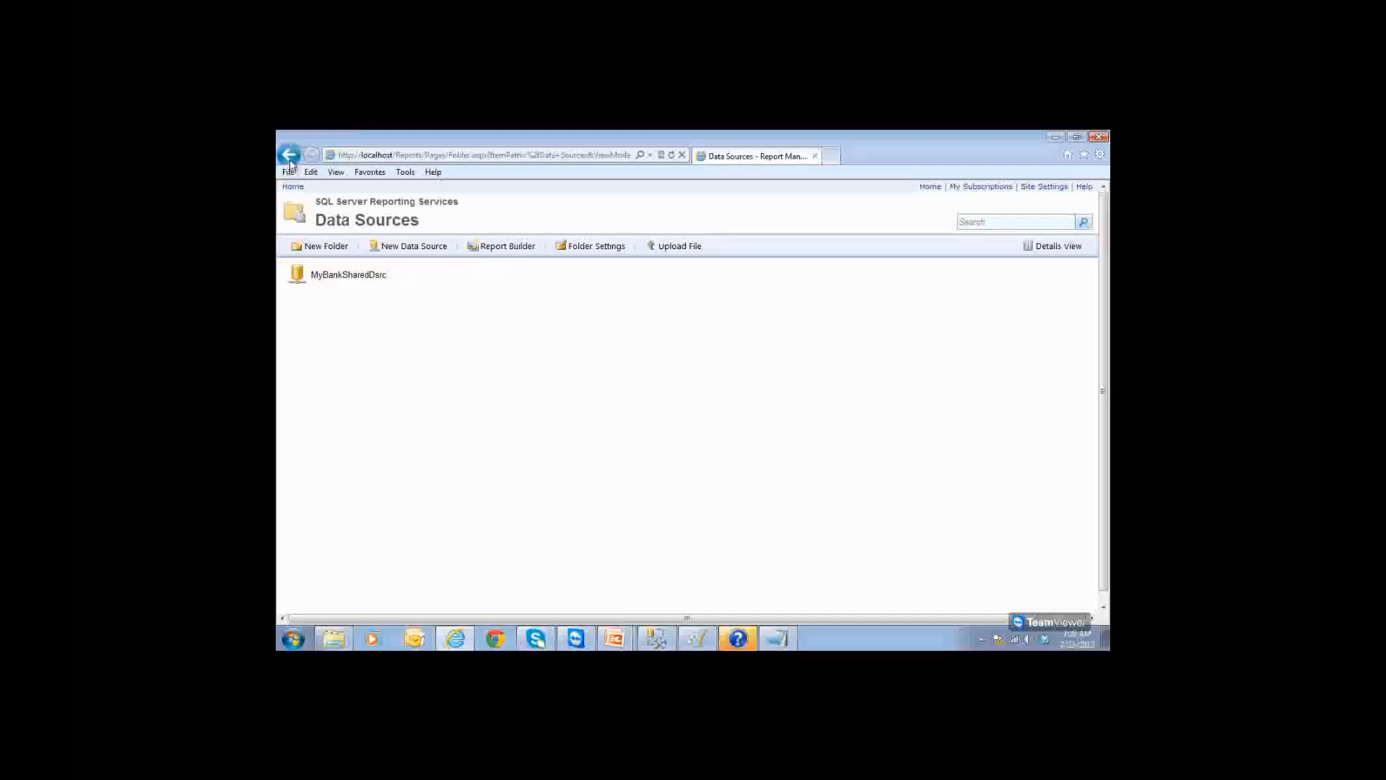
pyautogui.click(346, 278)
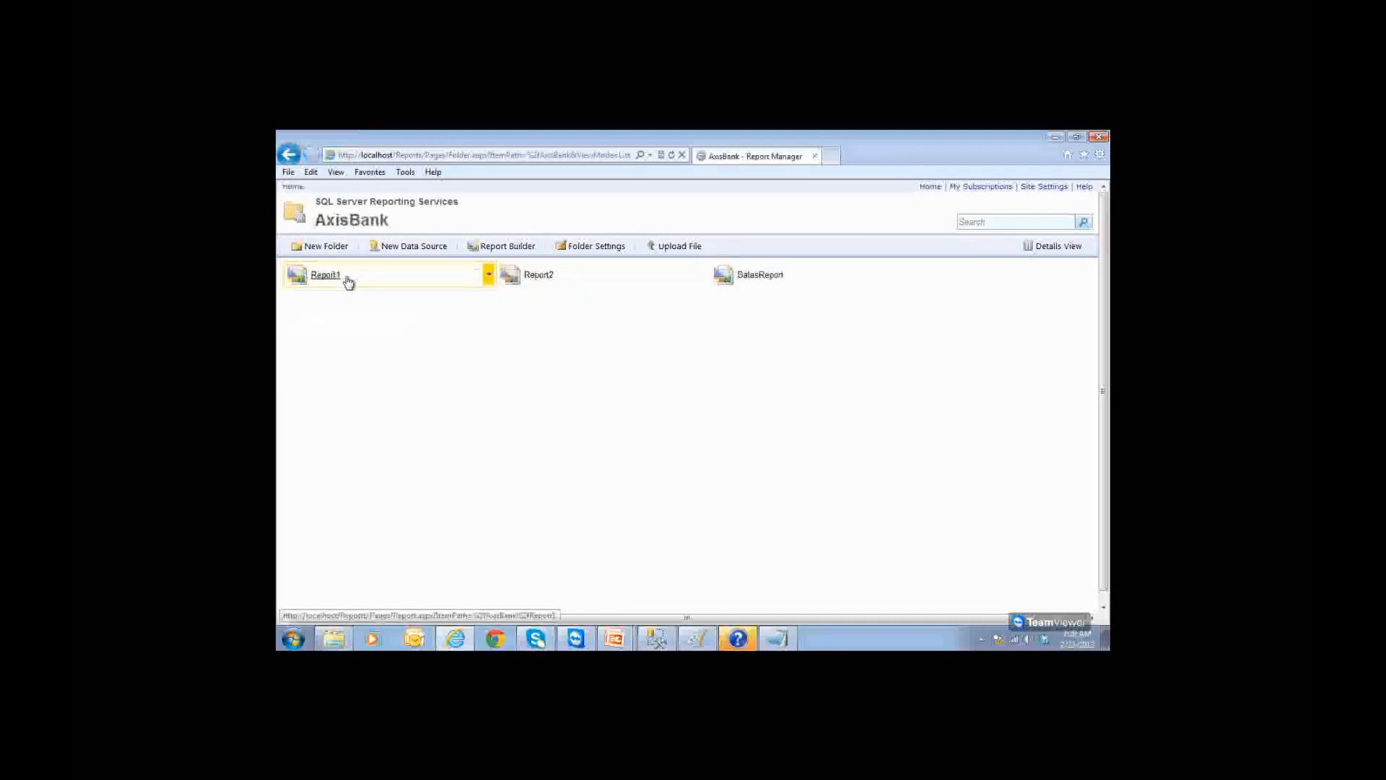
pyautogui.click(289, 154)
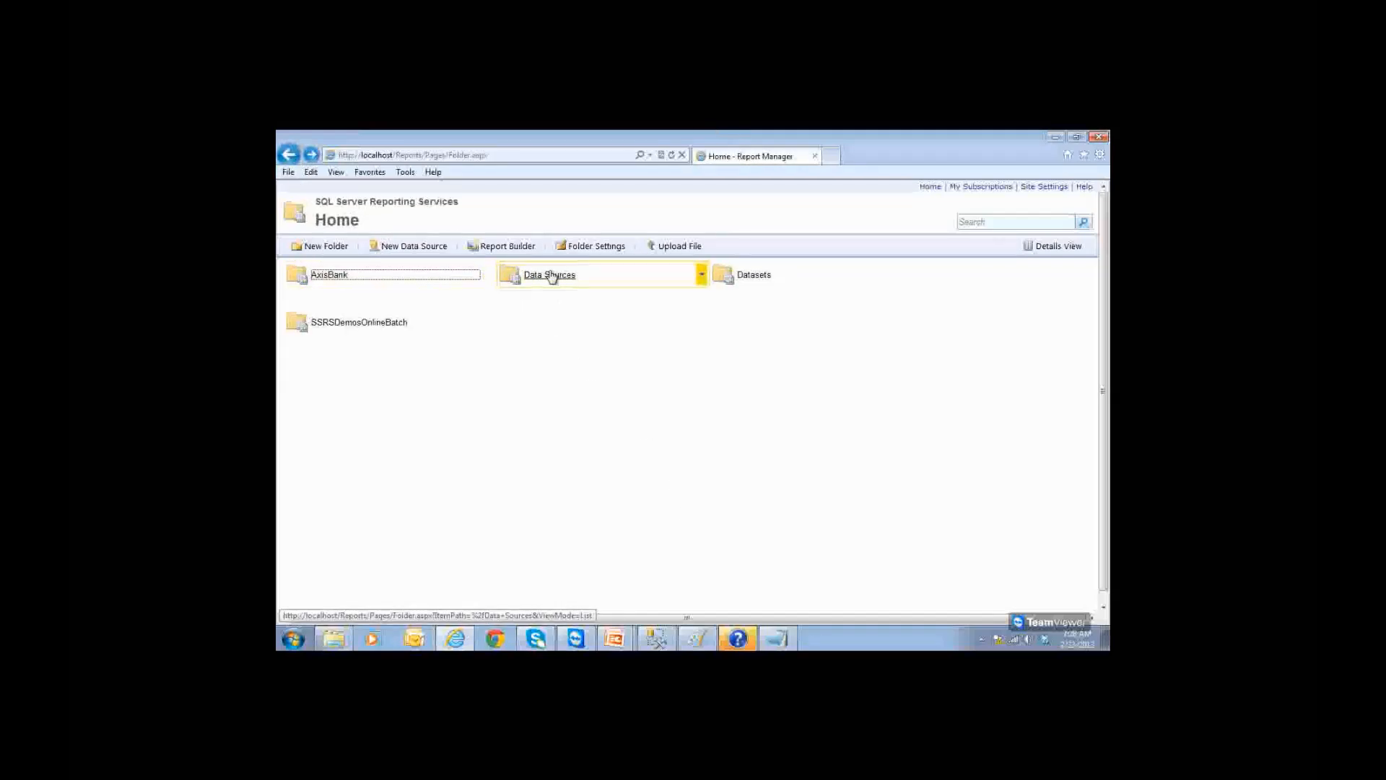
pyautogui.moveTo(617, 638)
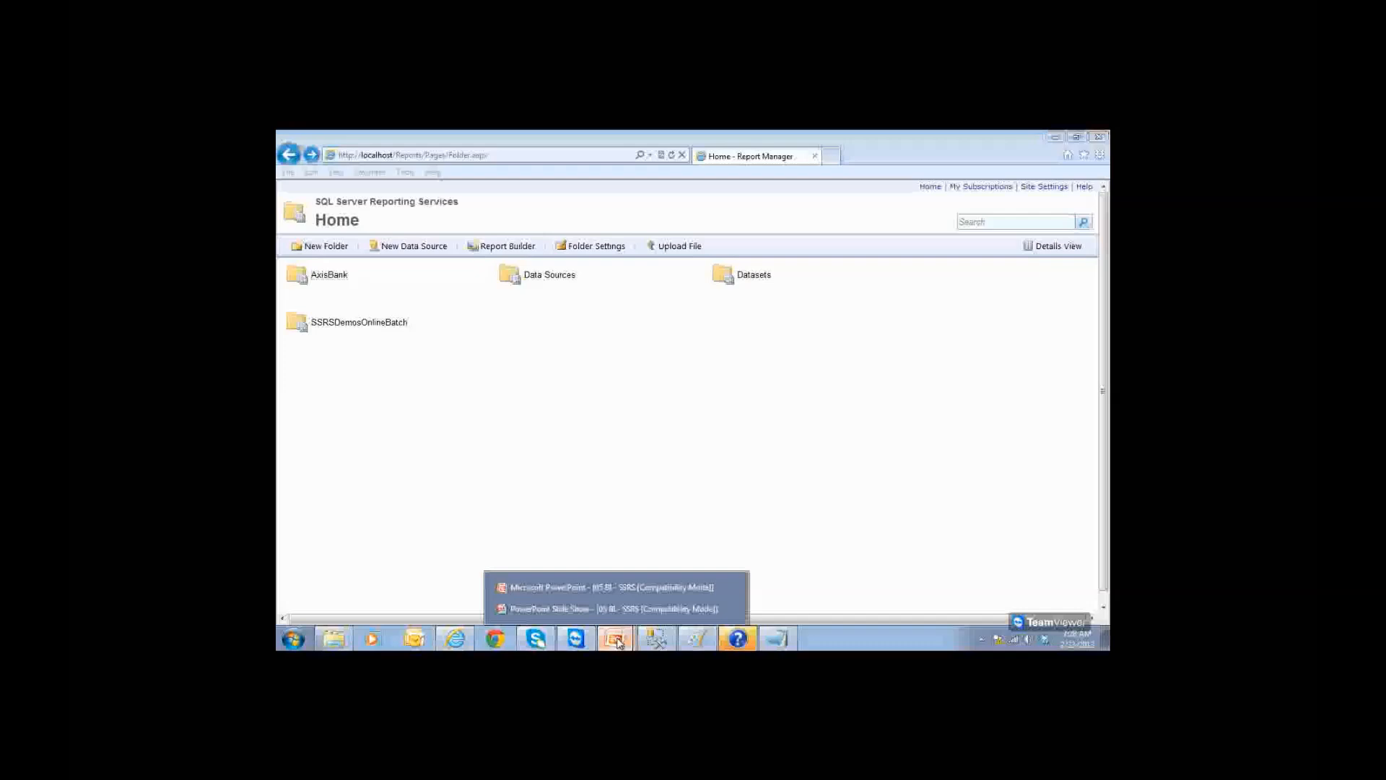
pyautogui.click(619, 605)
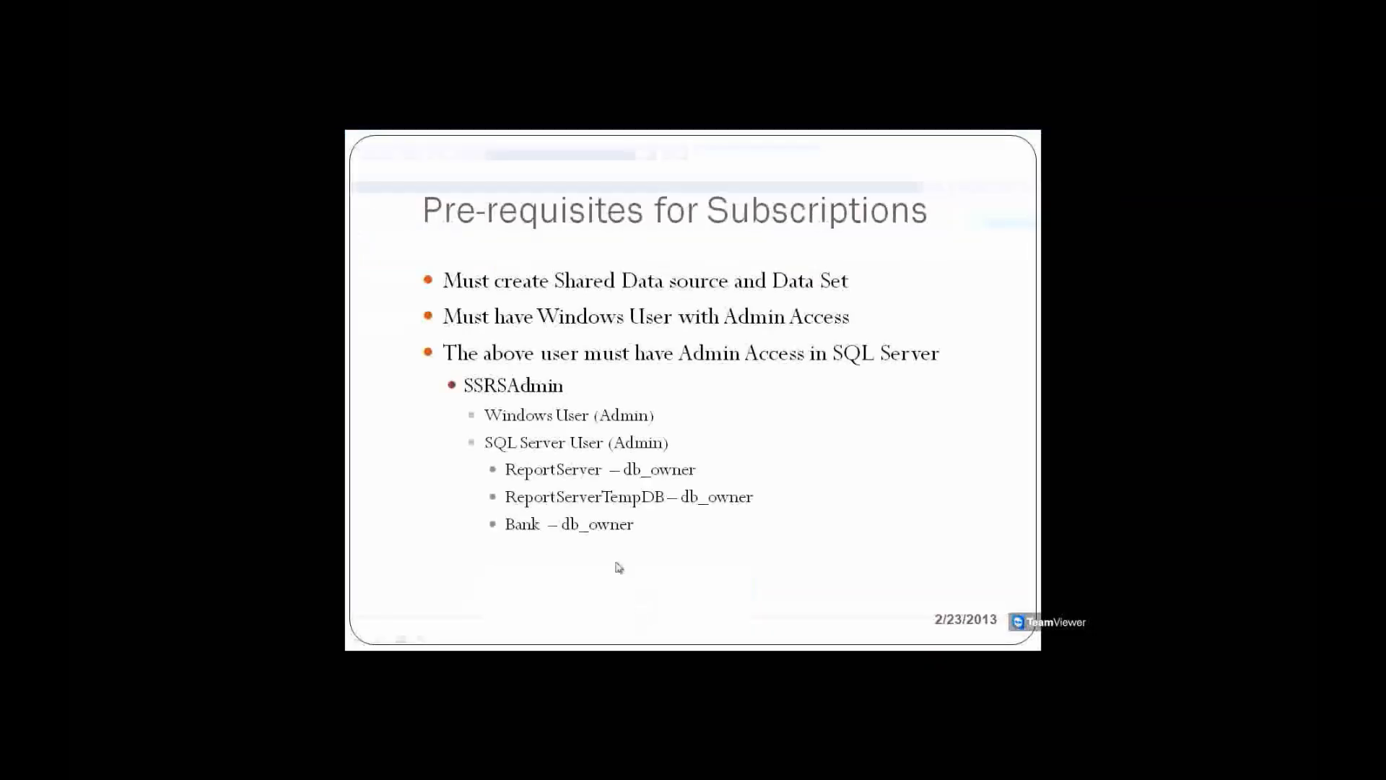
pyautogui.click(538, 446)
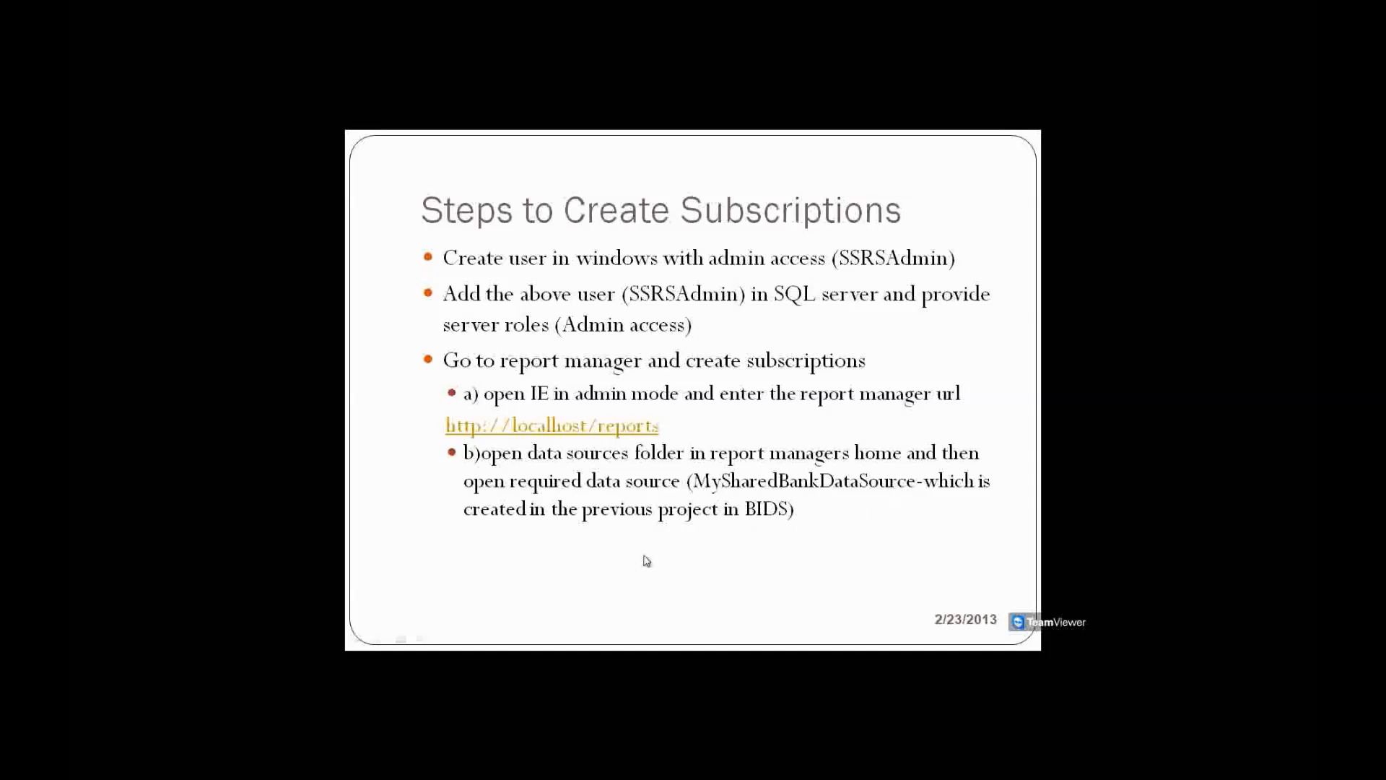
pyautogui.click(649, 441)
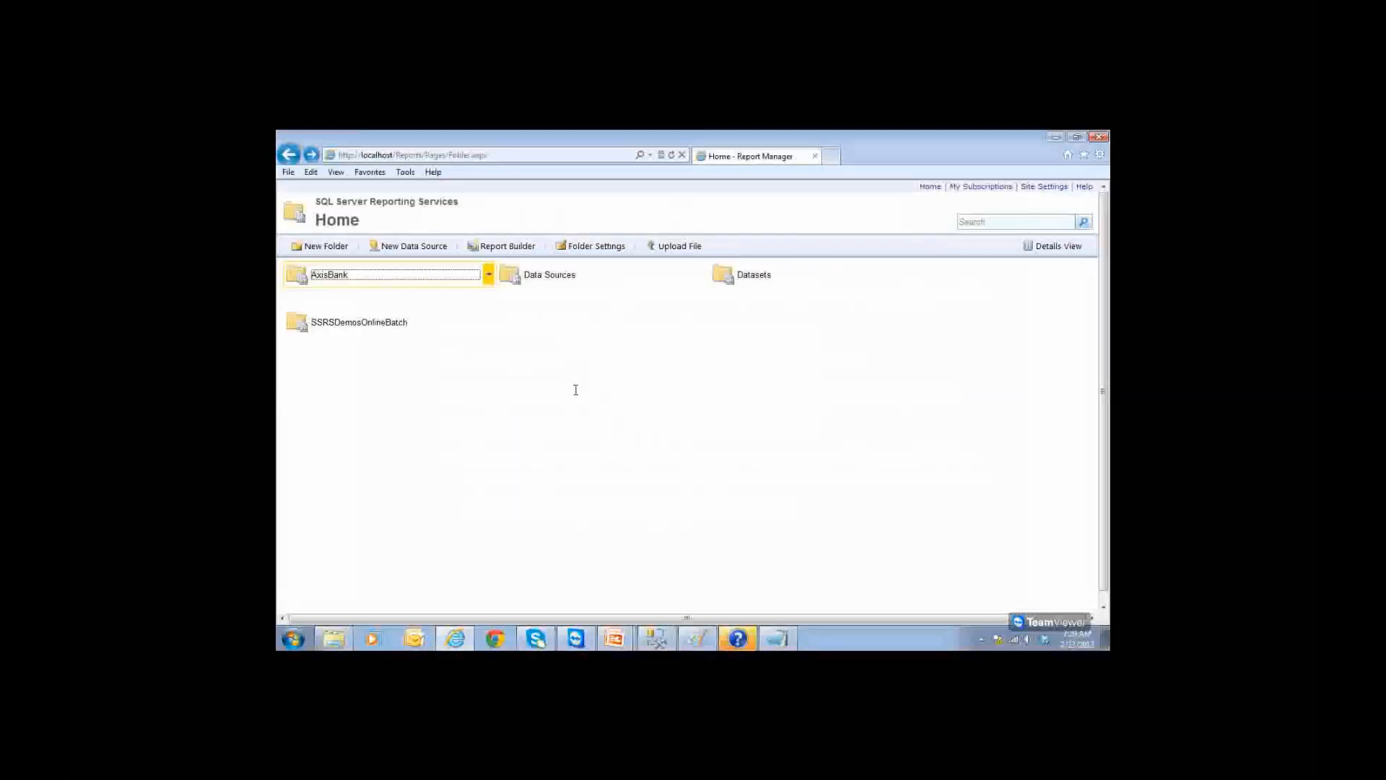
# Step: Give MyBankSharedDsrc securely stored admin credentials used as Windows credentials, test the connection, and apply
pyautogui.click(550, 281)
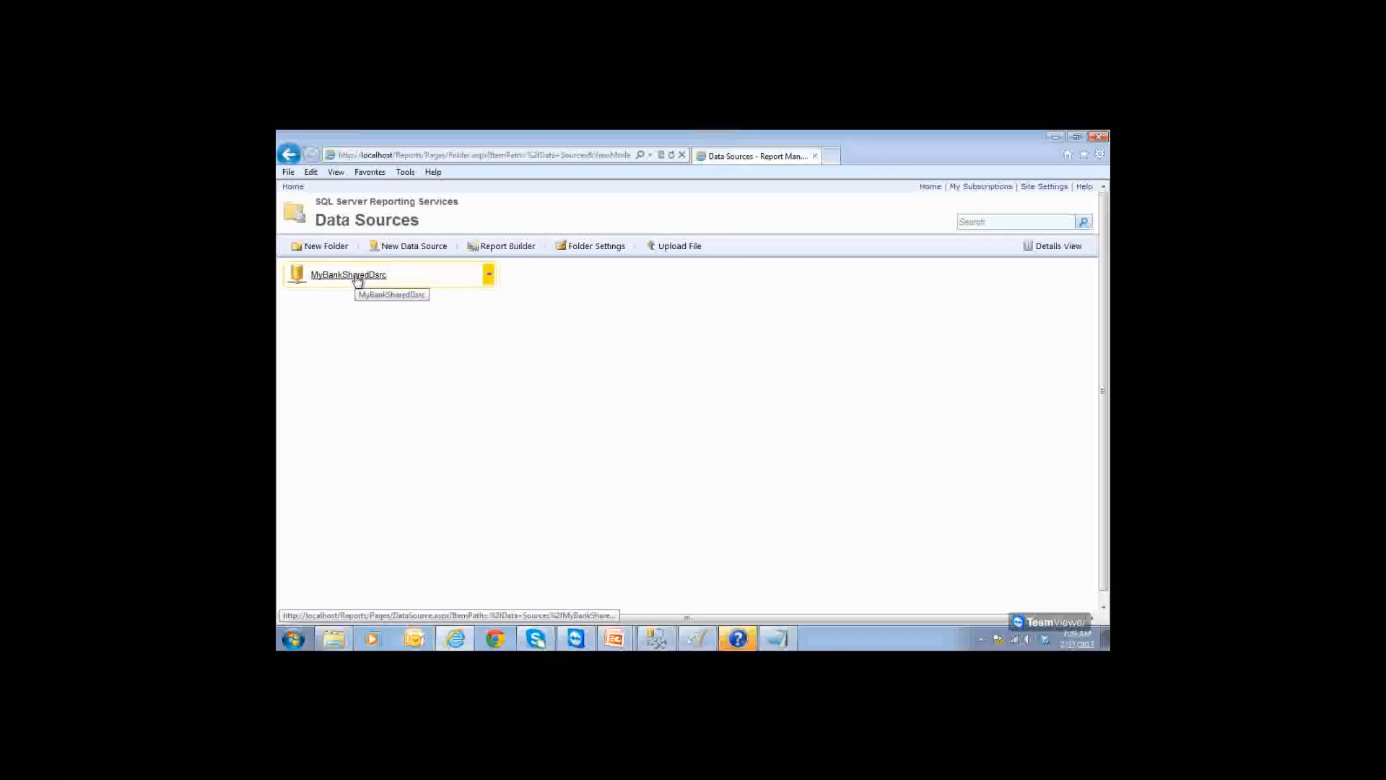
pyautogui.click(356, 278)
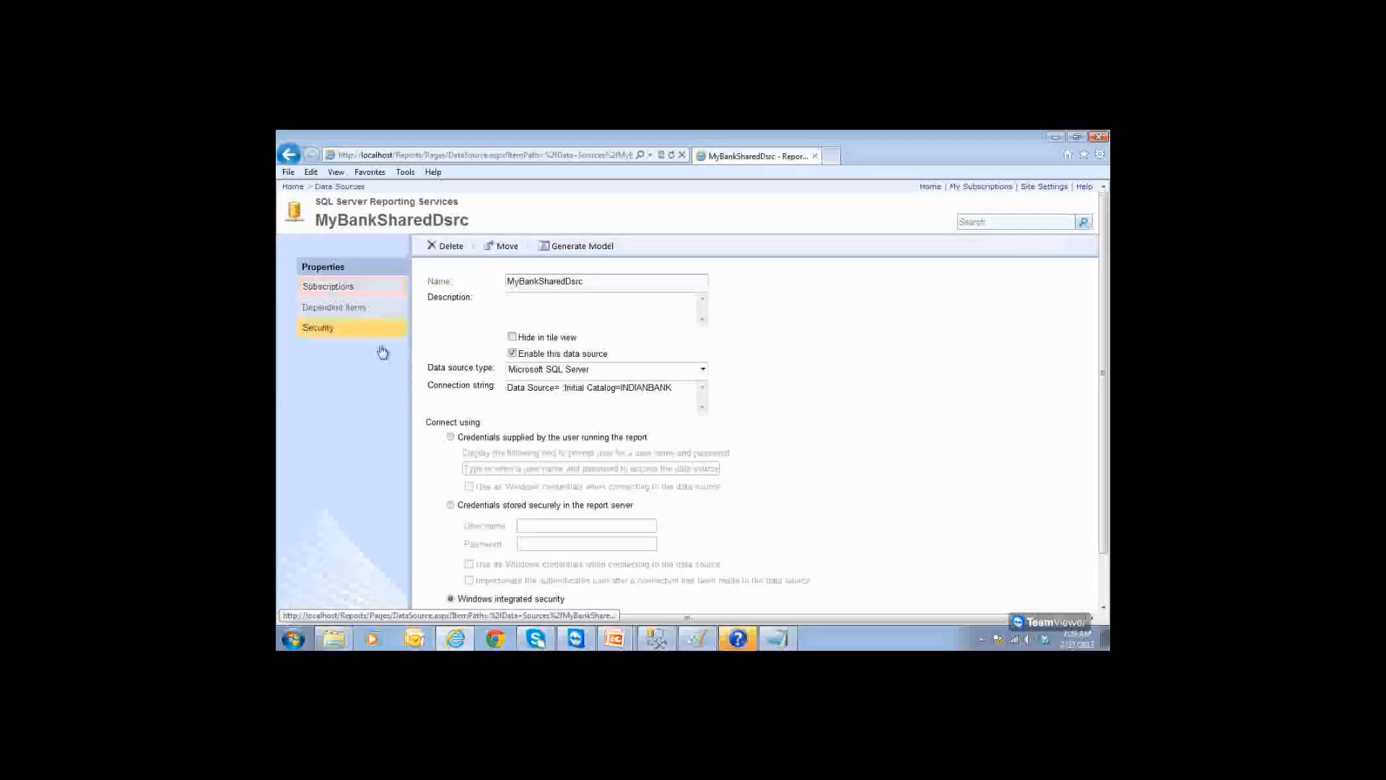
pyautogui.scroll(-1, 535, 468)
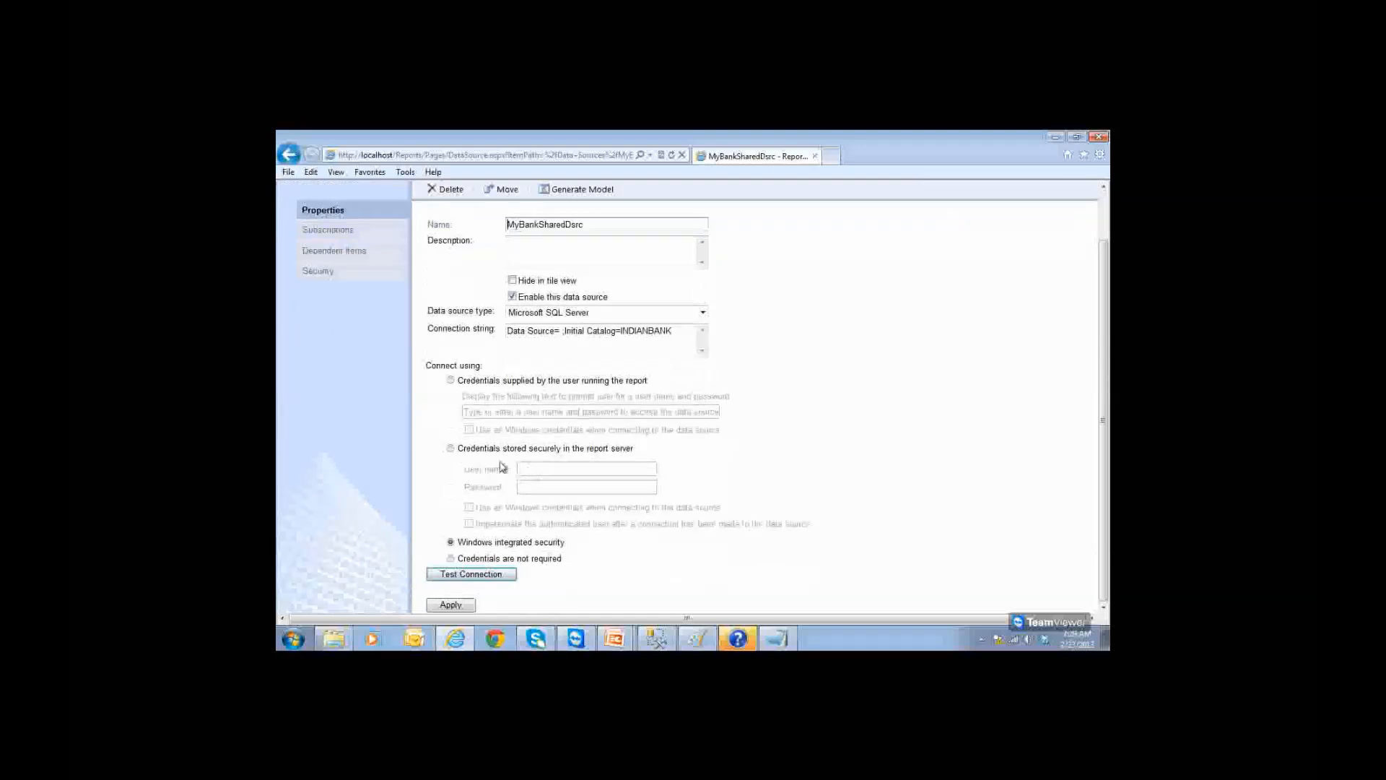
pyautogui.click(452, 449)
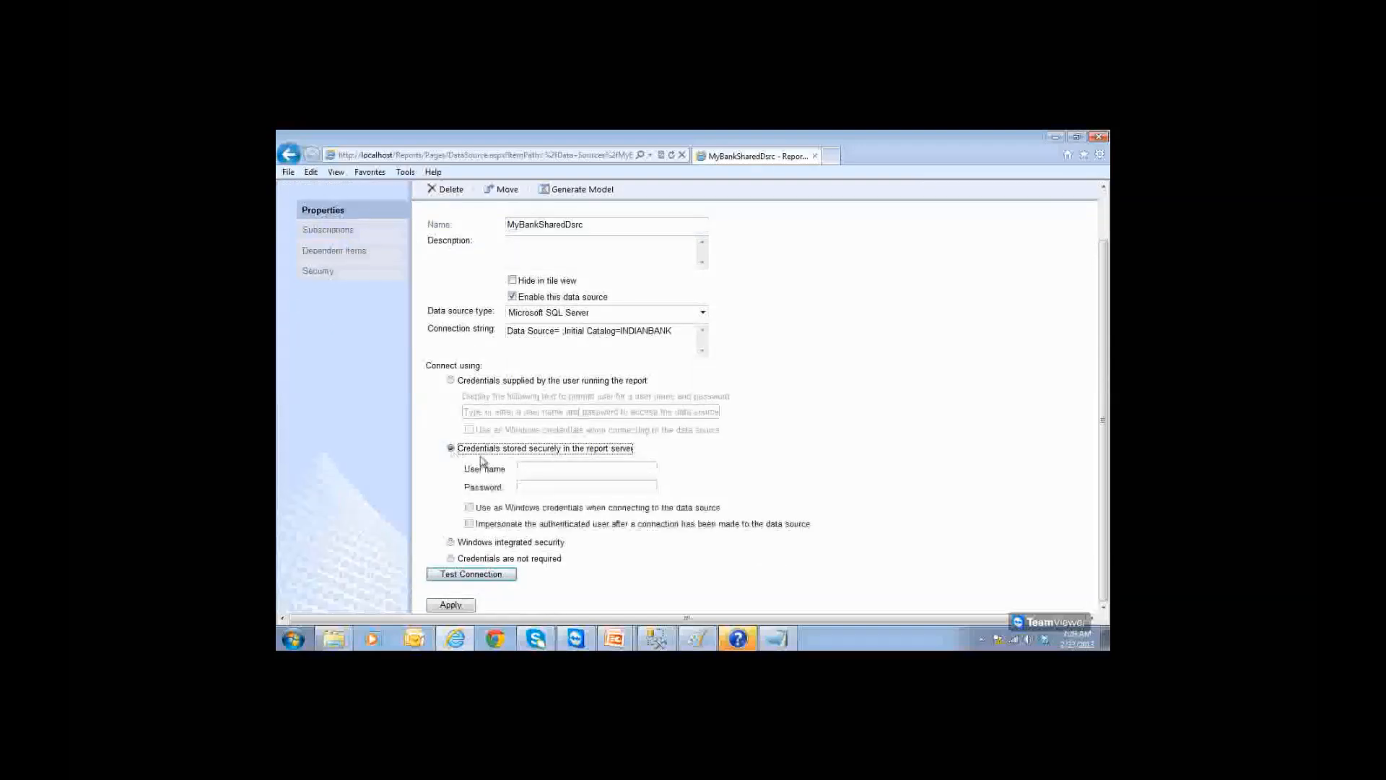
pyautogui.click(551, 470)
pyautogui.click(551, 470)
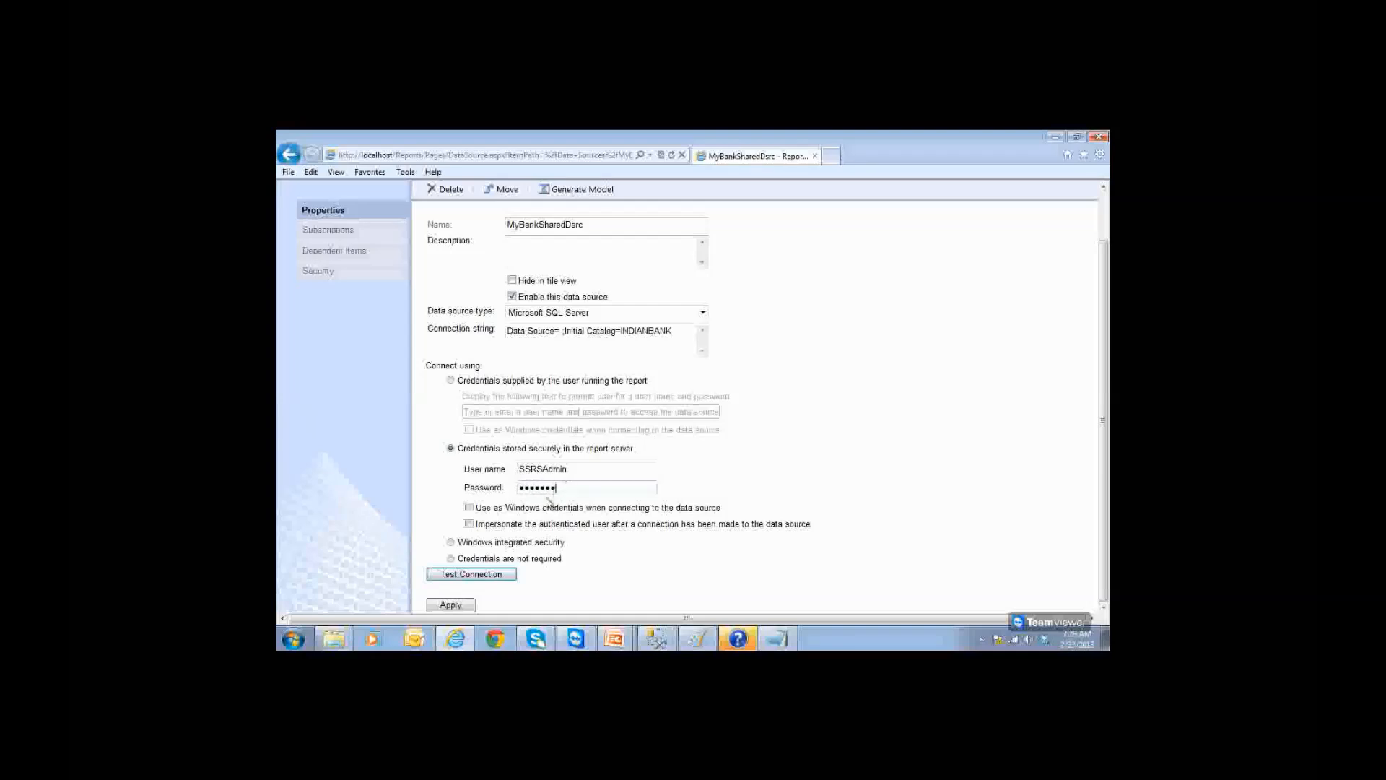
pyautogui.click(469, 507)
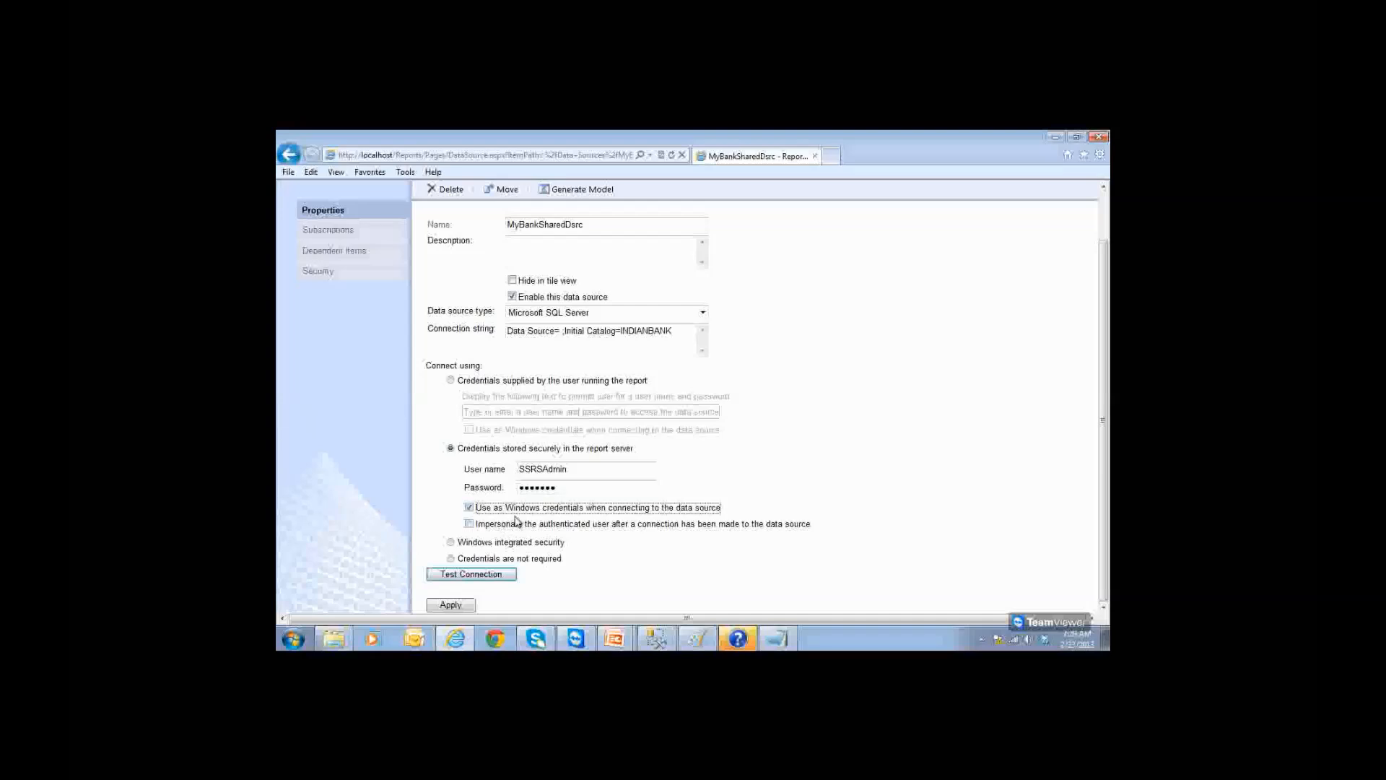
pyautogui.click(476, 574)
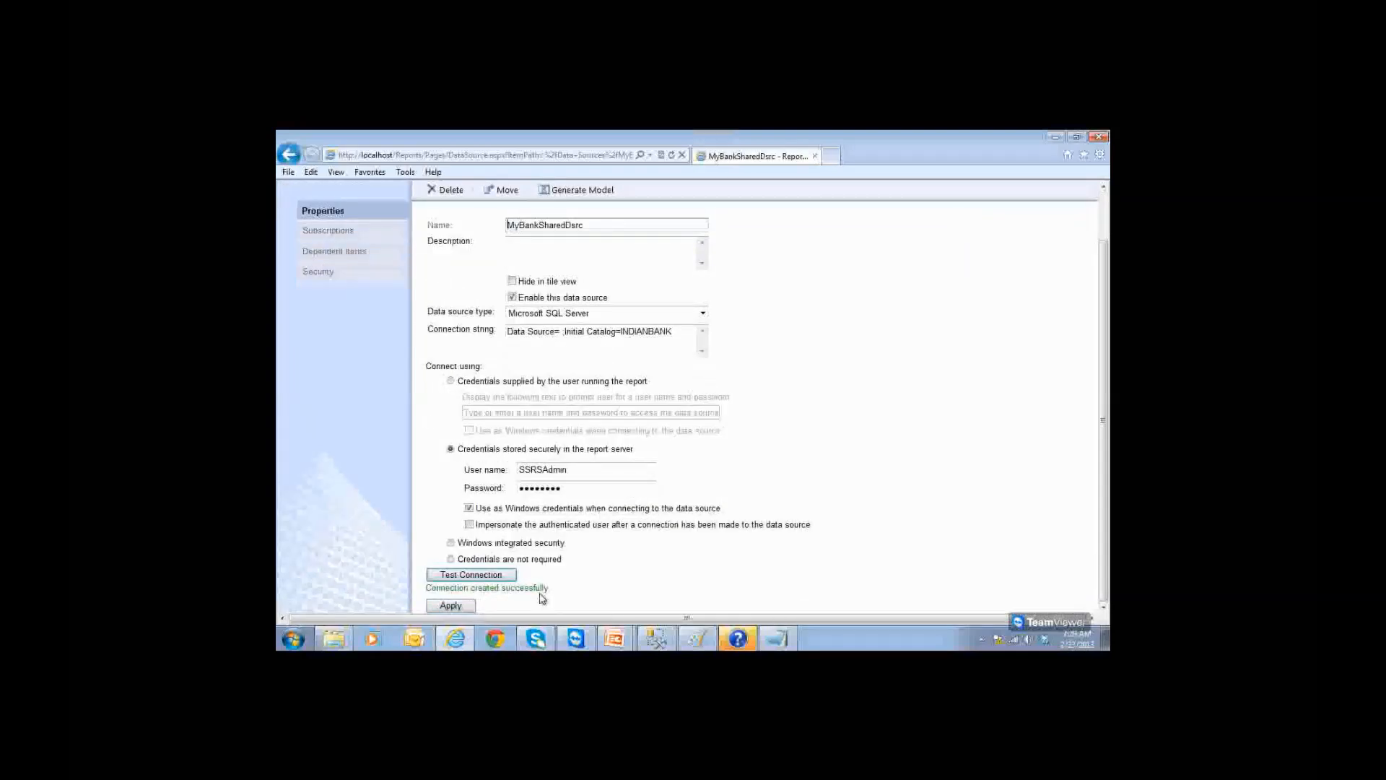
pyautogui.click(453, 607)
pyautogui.click(450, 605)
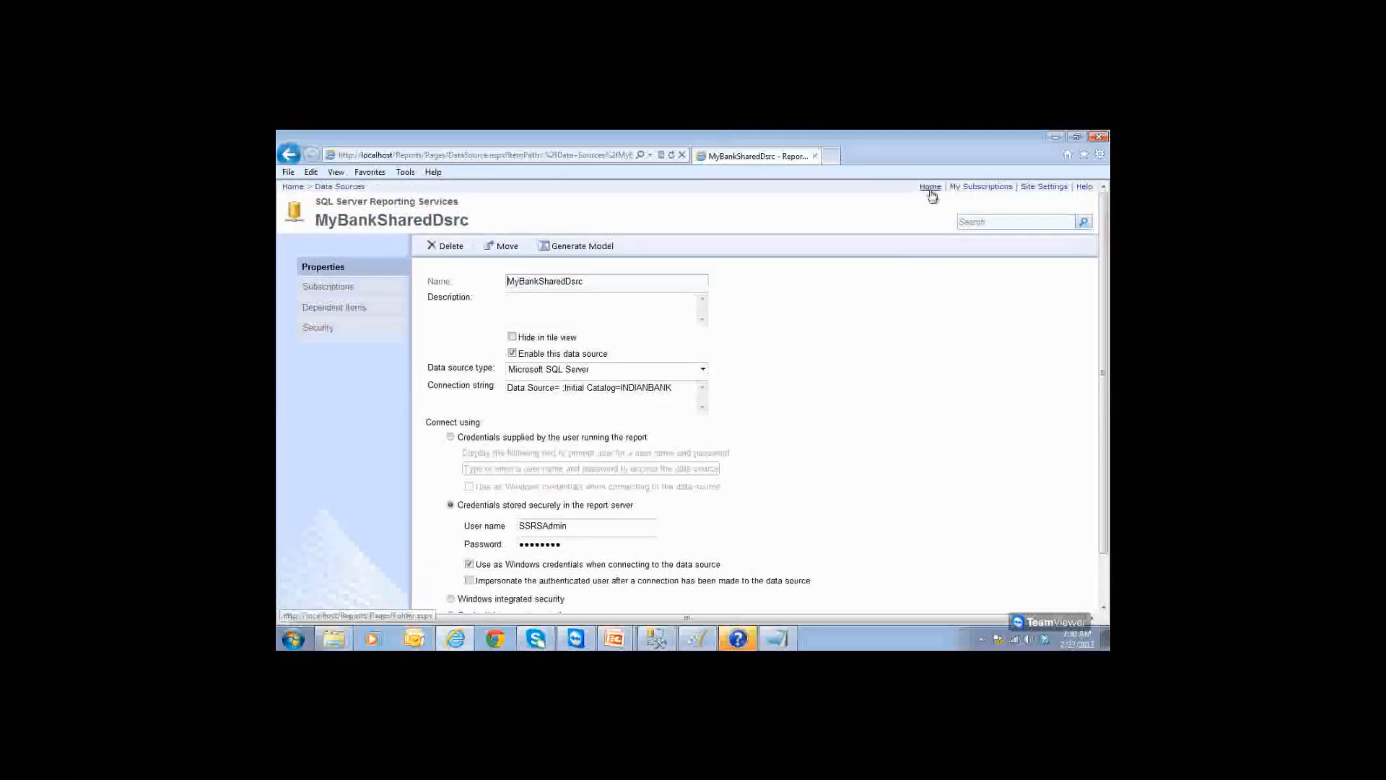
# Step: Check that MyBankSharedDsrc in Data Sources kept its stored credentials, then return Home
pyautogui.click(931, 188)
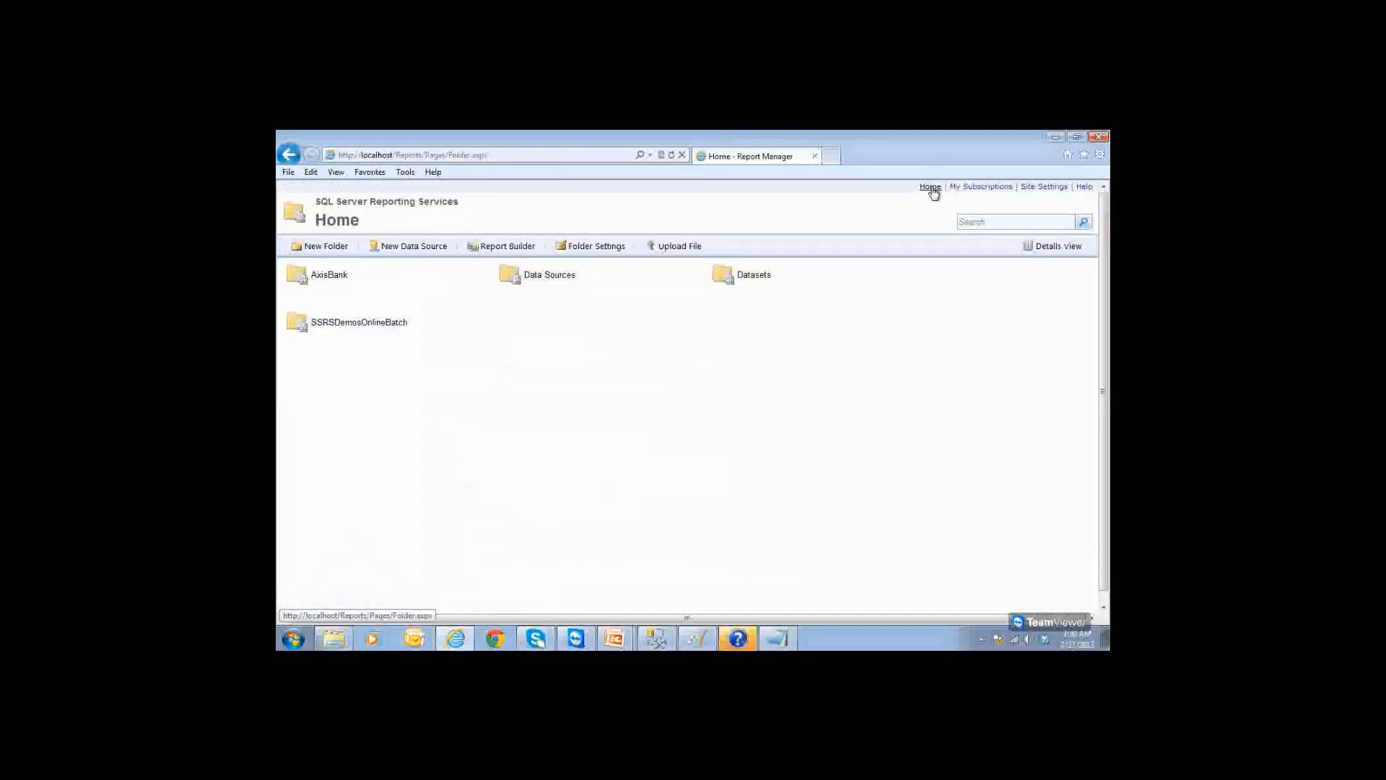
pyautogui.click(558, 278)
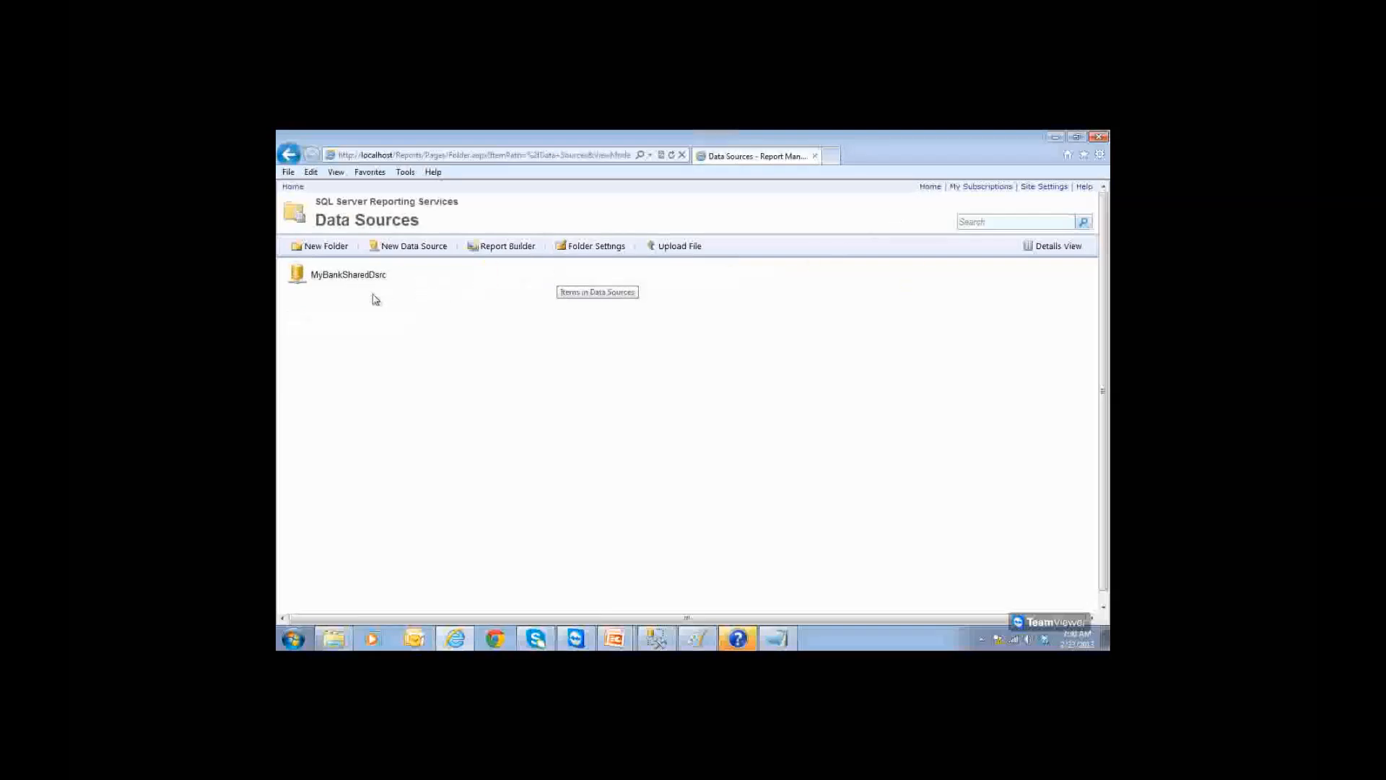
pyautogui.click(343, 282)
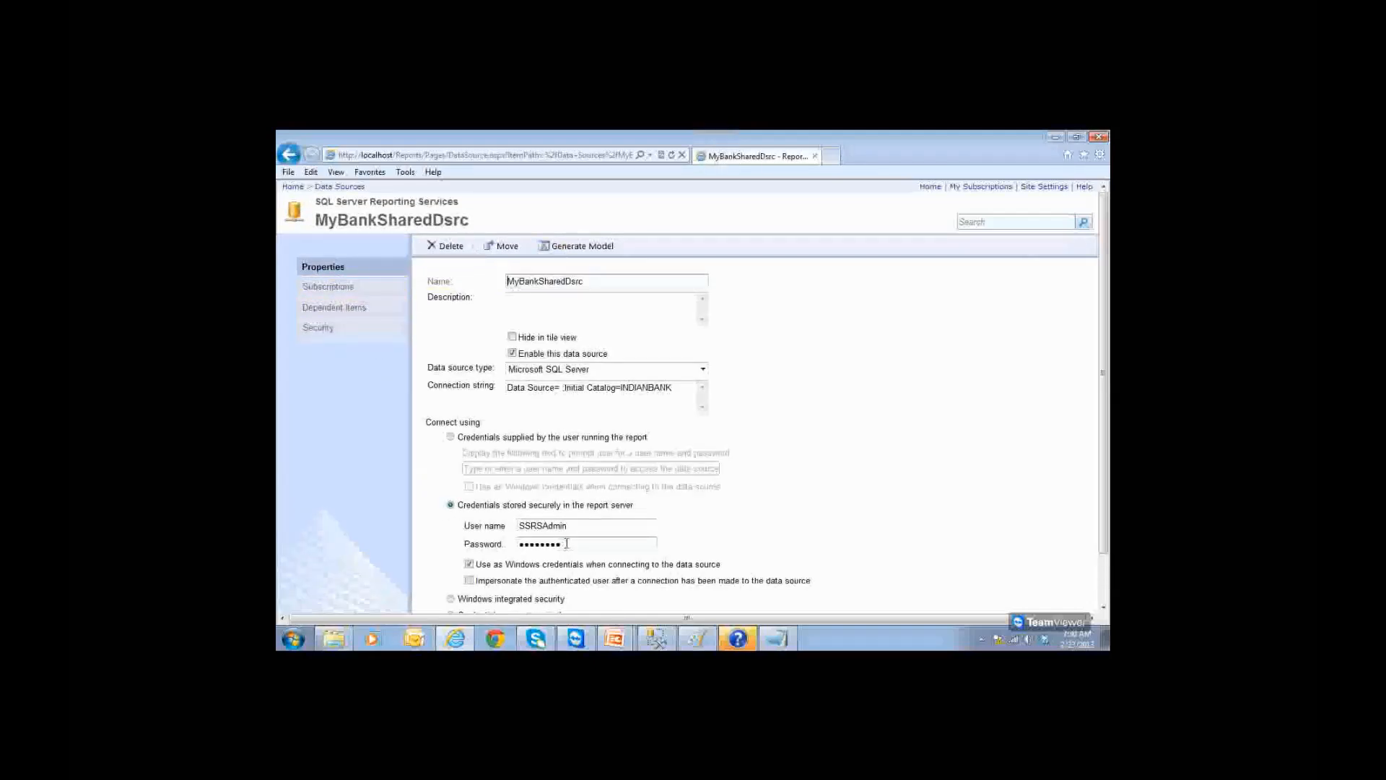
pyautogui.scroll(-2, 566, 543)
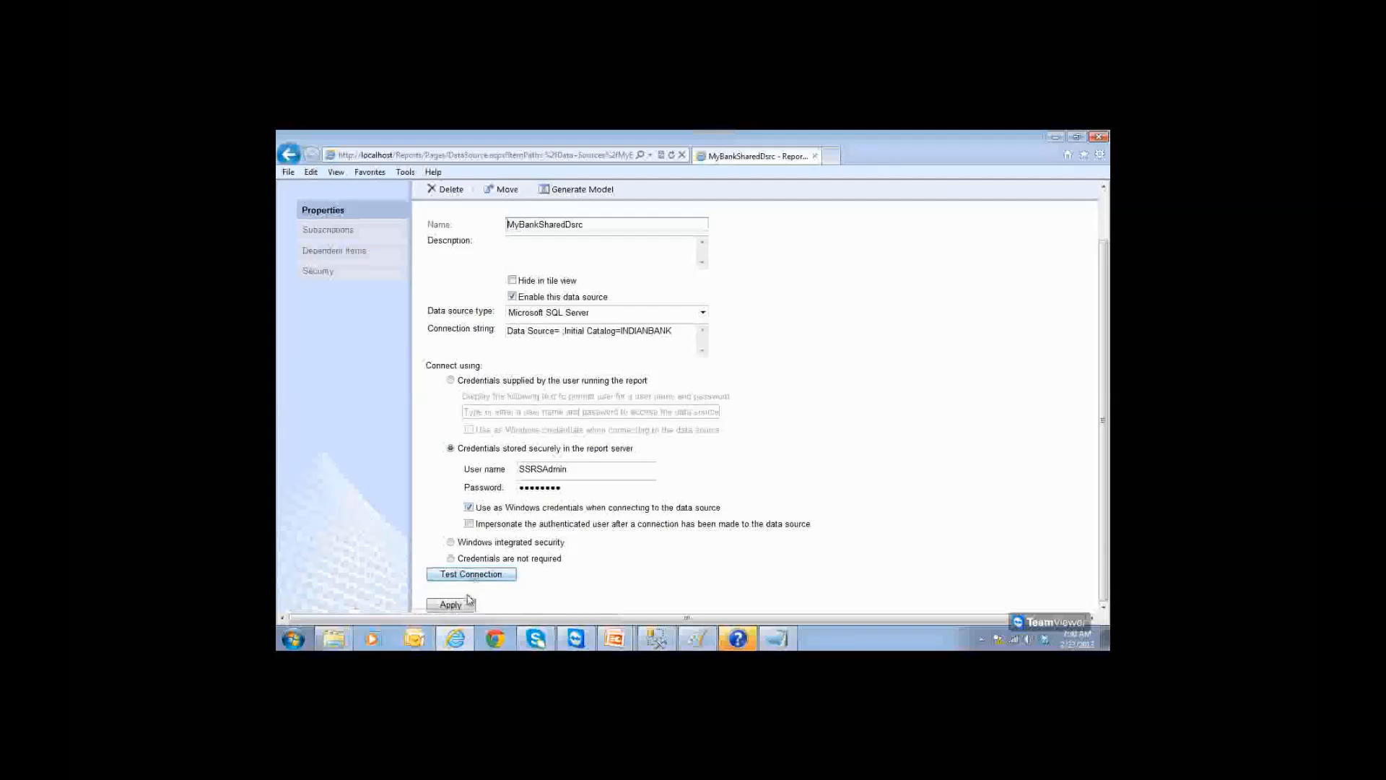
pyautogui.scroll(2, 714, 328)
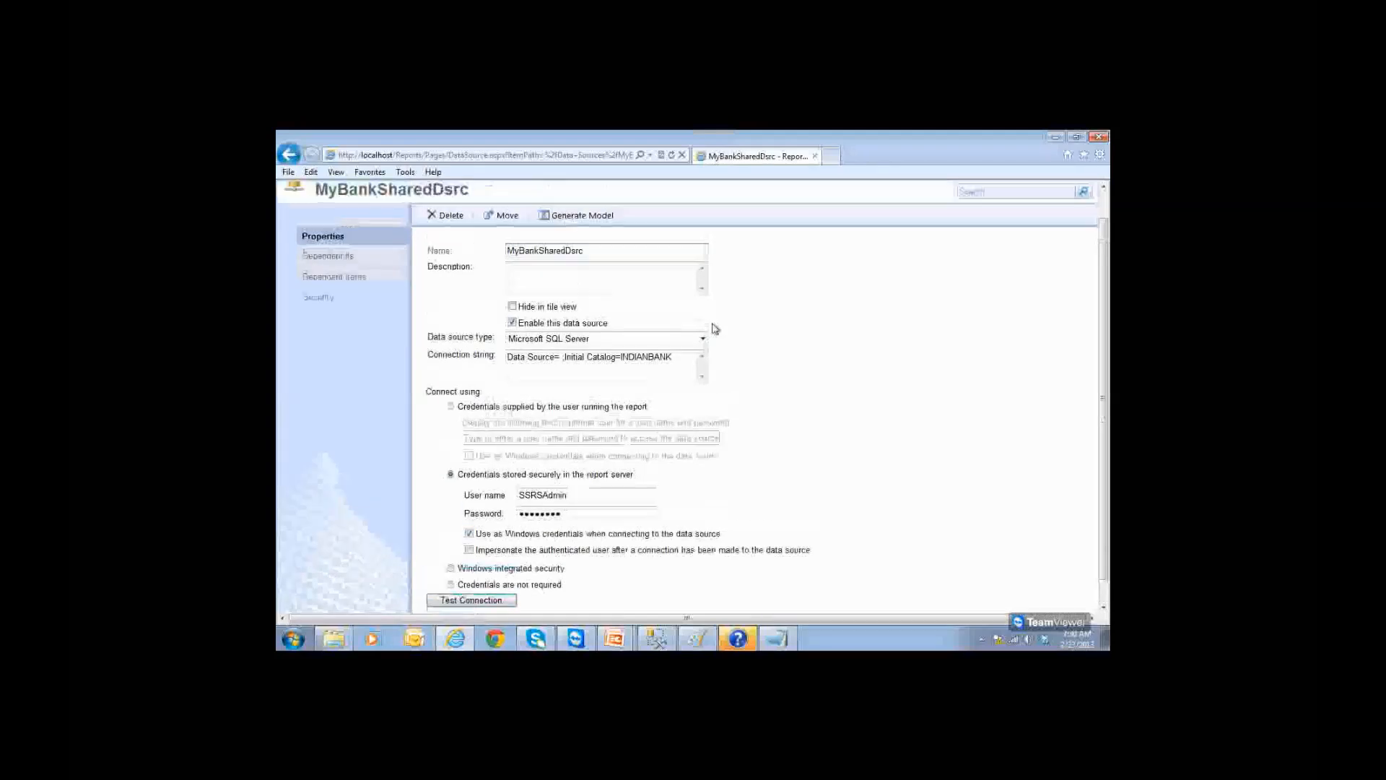
pyautogui.click(930, 187)
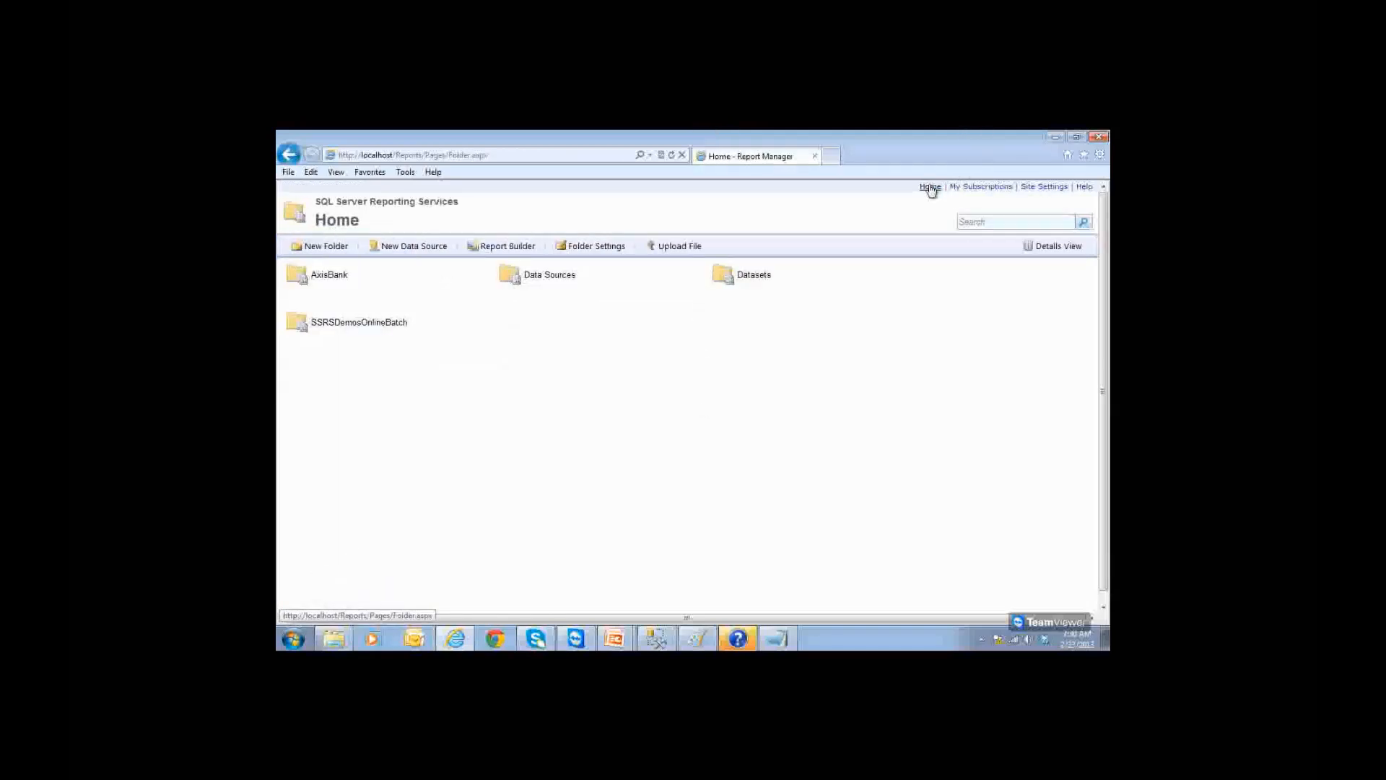
# Step: Choose Subscribe from the SalesReport menu inside the AxisBank folder
pyautogui.click(337, 279)
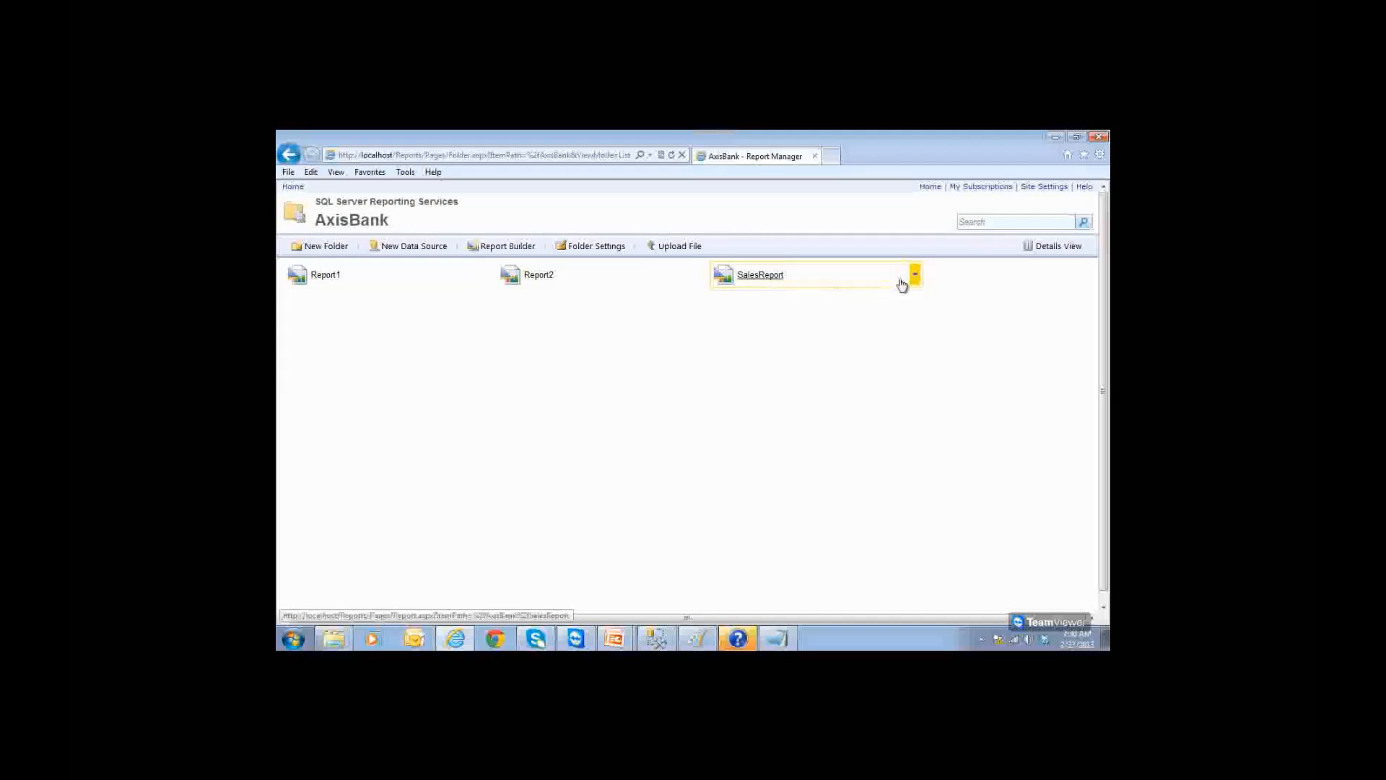
pyautogui.click(915, 277)
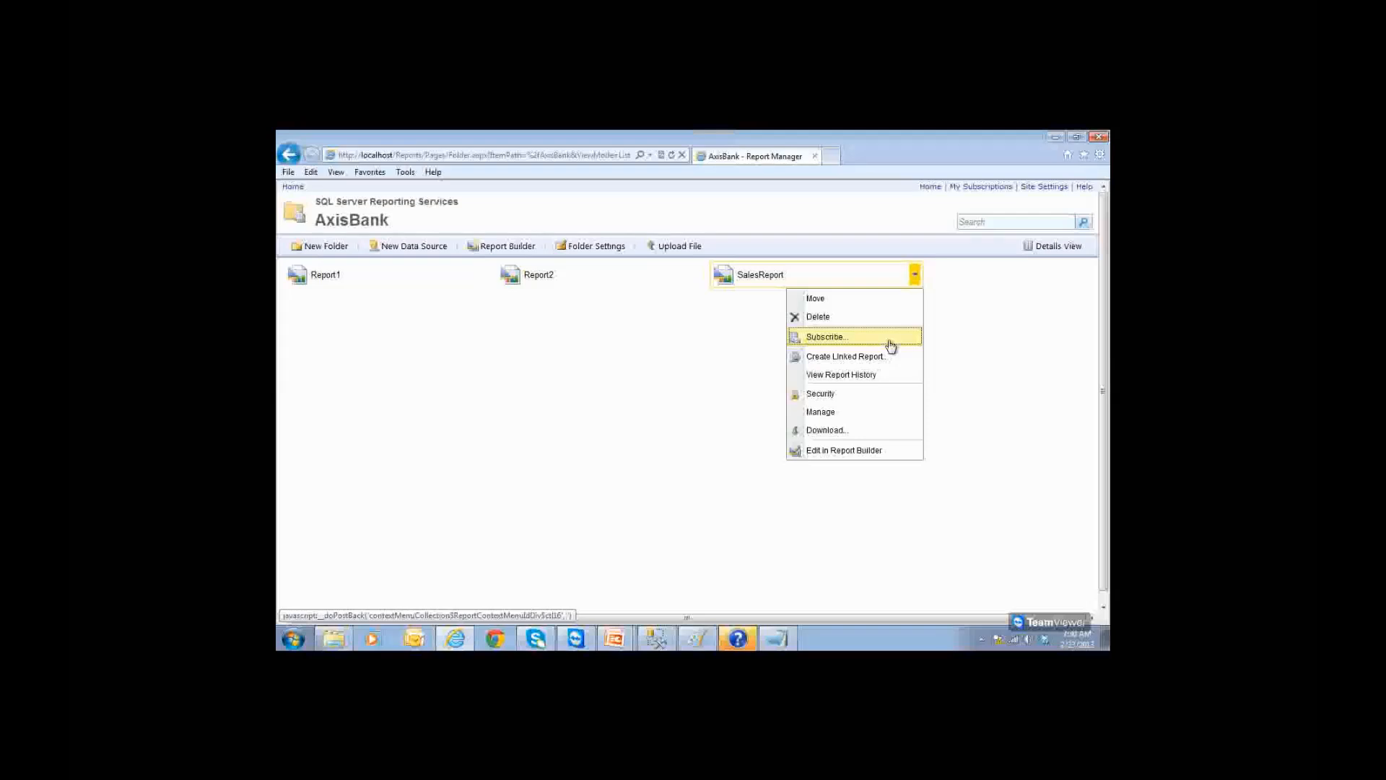
pyautogui.click(828, 337)
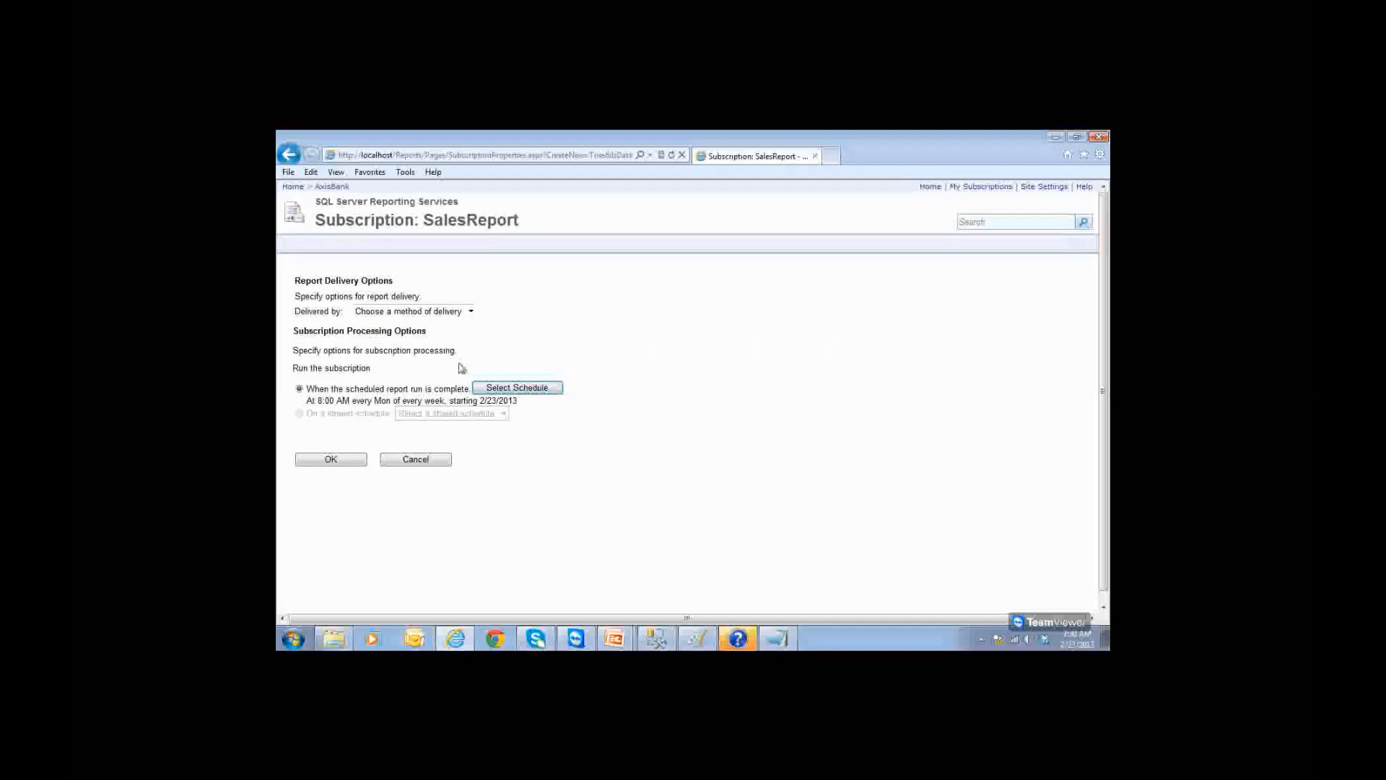
# Step: Set the SalesReport subscription to deliver by Windows File Share, then bring up the Start menu
pyautogui.click(367, 312)
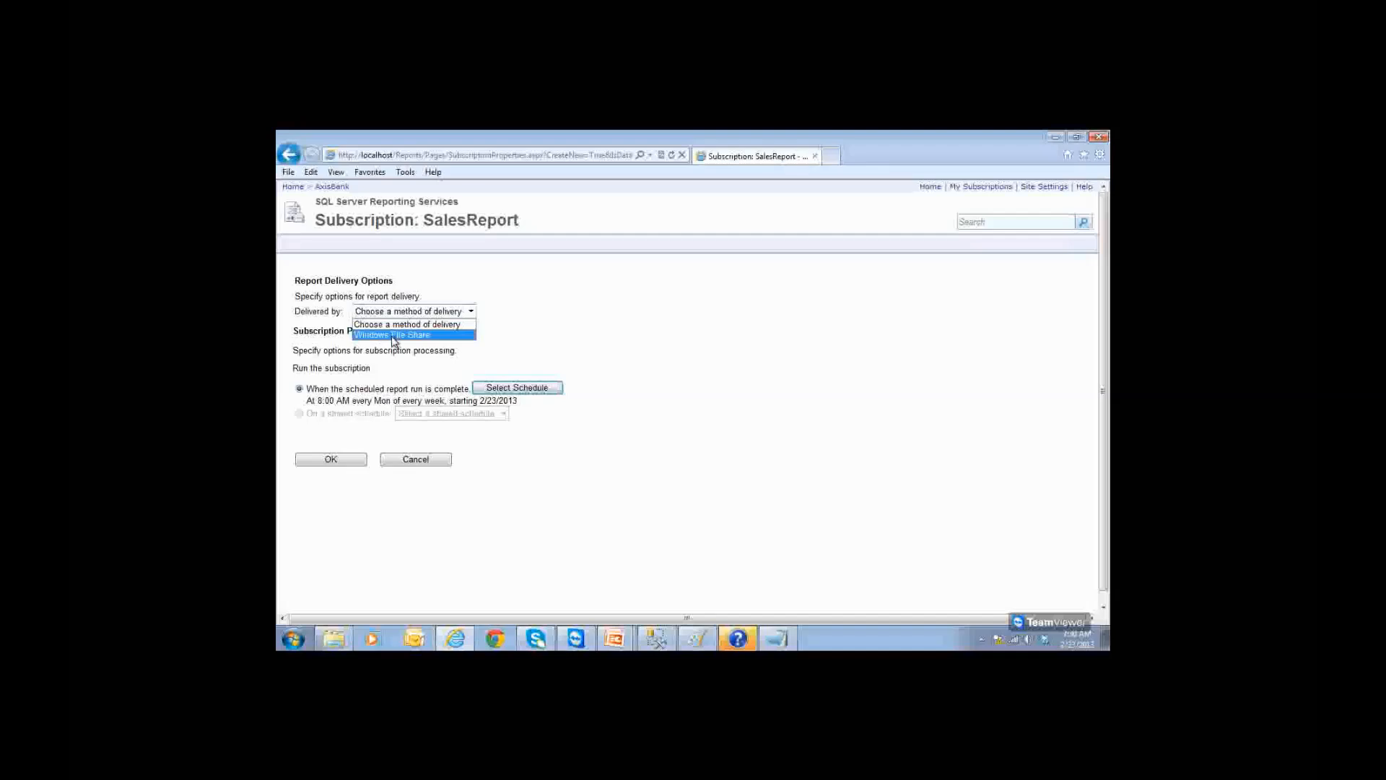
pyautogui.click(393, 335)
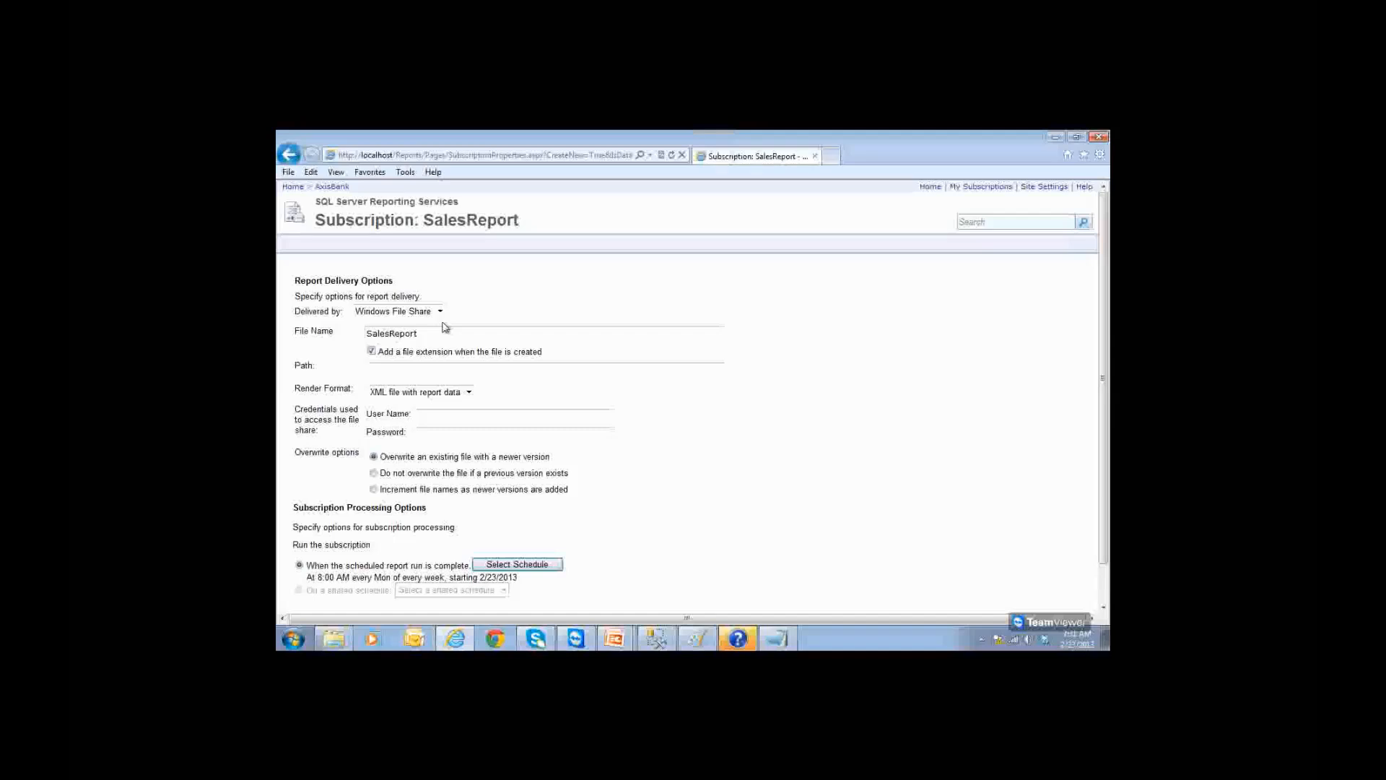
pyautogui.click(430, 315)
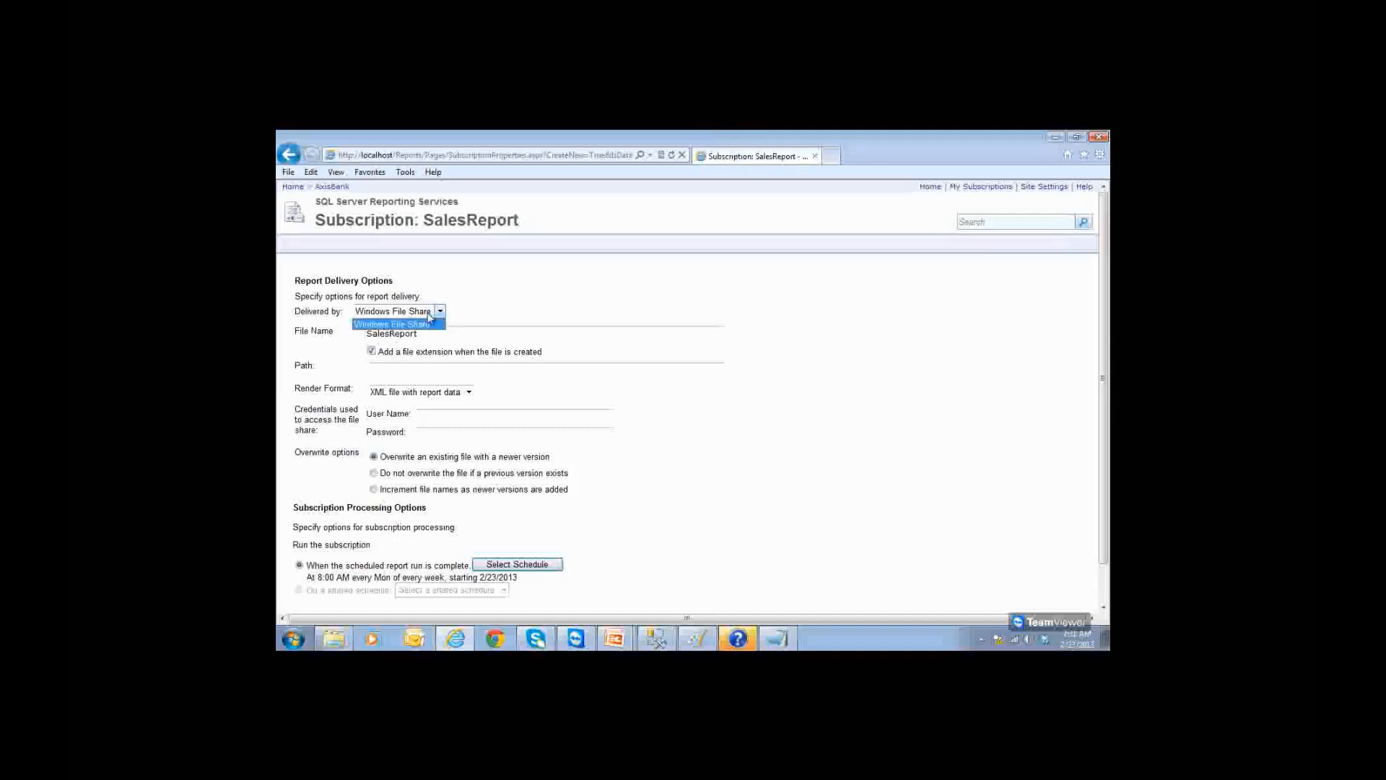
pyautogui.click(428, 316)
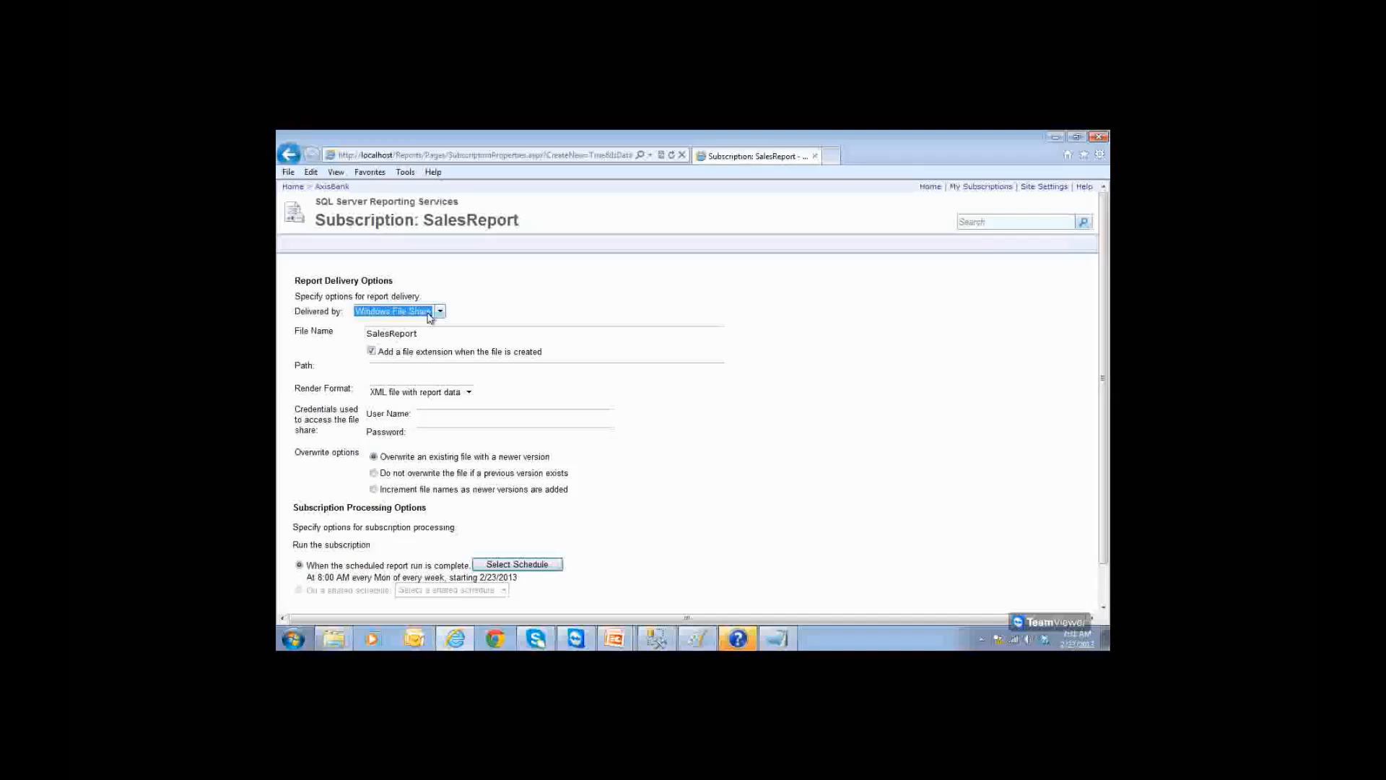
pyautogui.press('super')
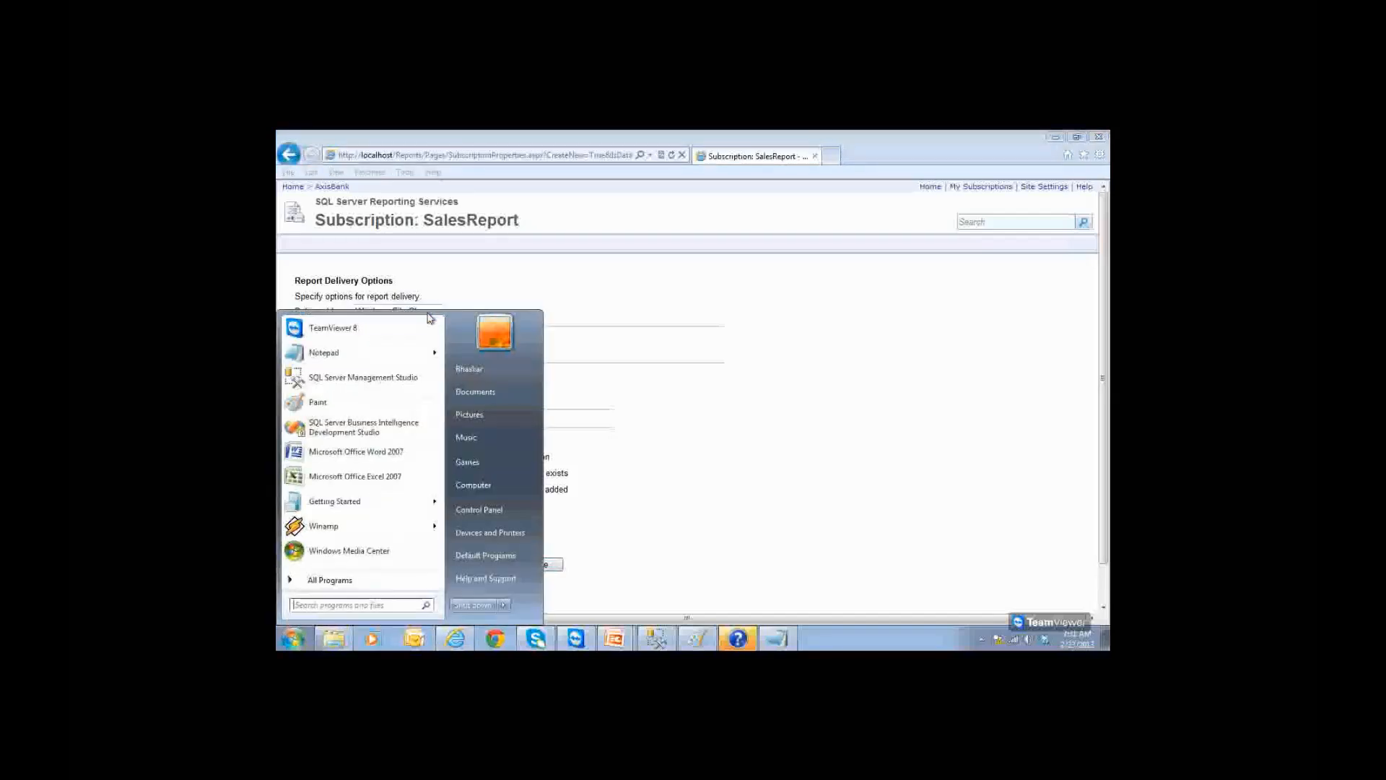
# Step: Launch Reporting Services Configuration Manager as administrator and connect to the KEDAR report server
pyautogui.click(324, 581)
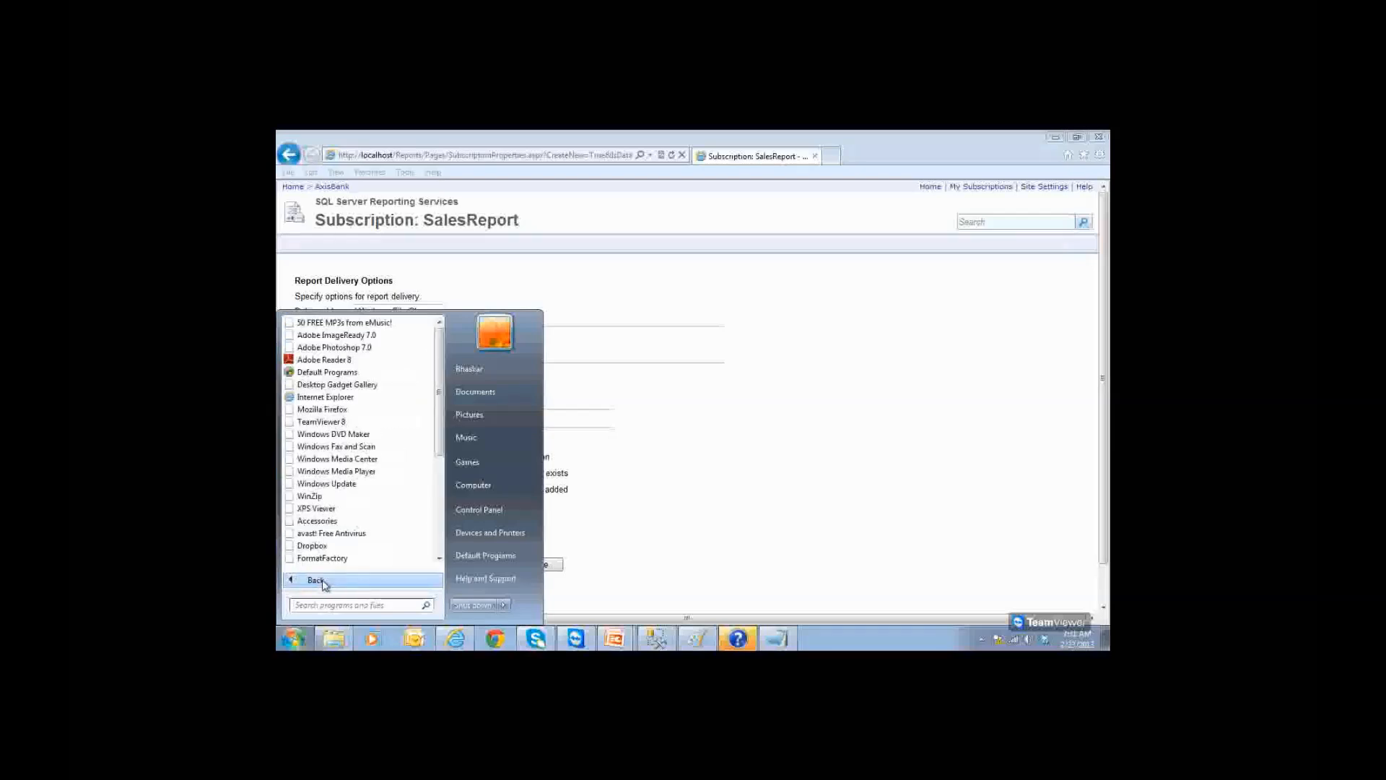
pyautogui.moveTo(438, 441); pyautogui.dragTo(439, 552)
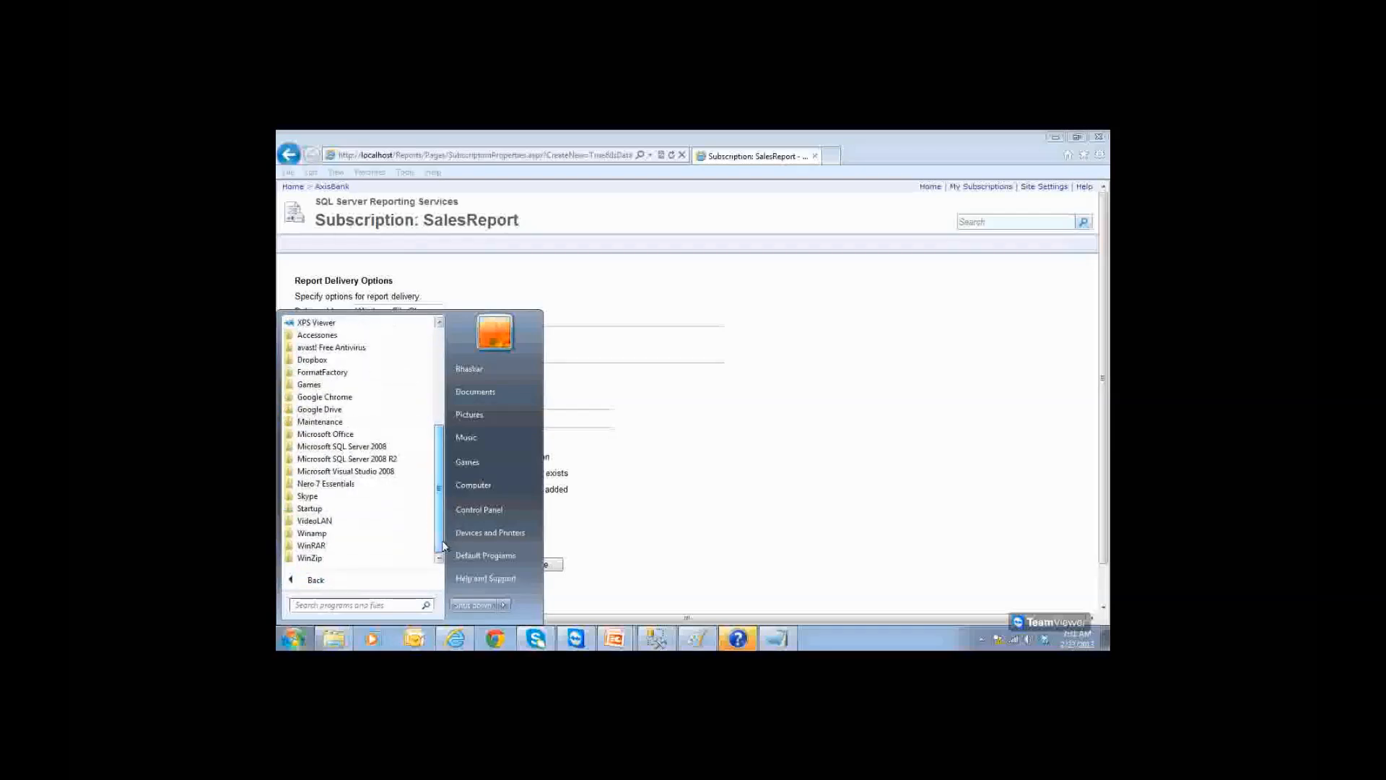
pyautogui.click(380, 461)
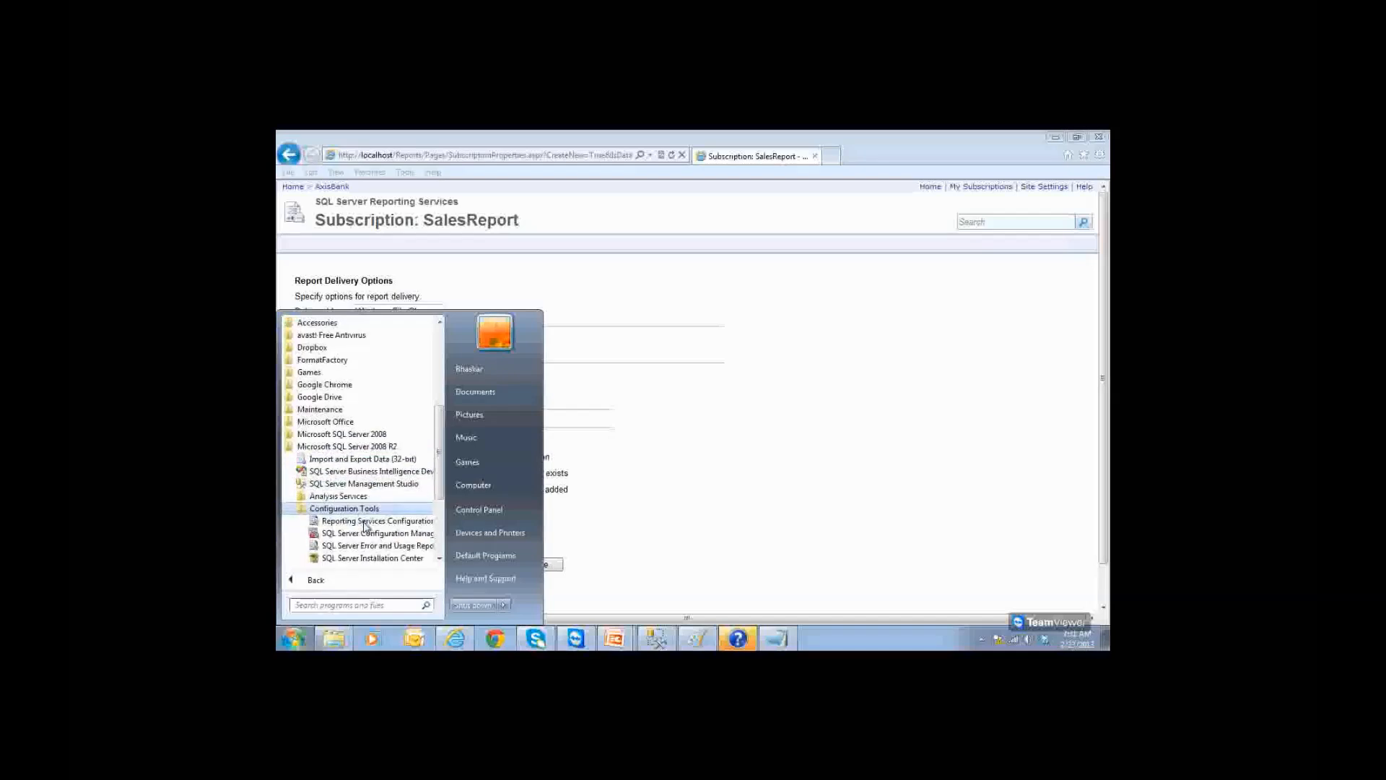
pyautogui.click(315, 509)
pyautogui.click(363, 522)
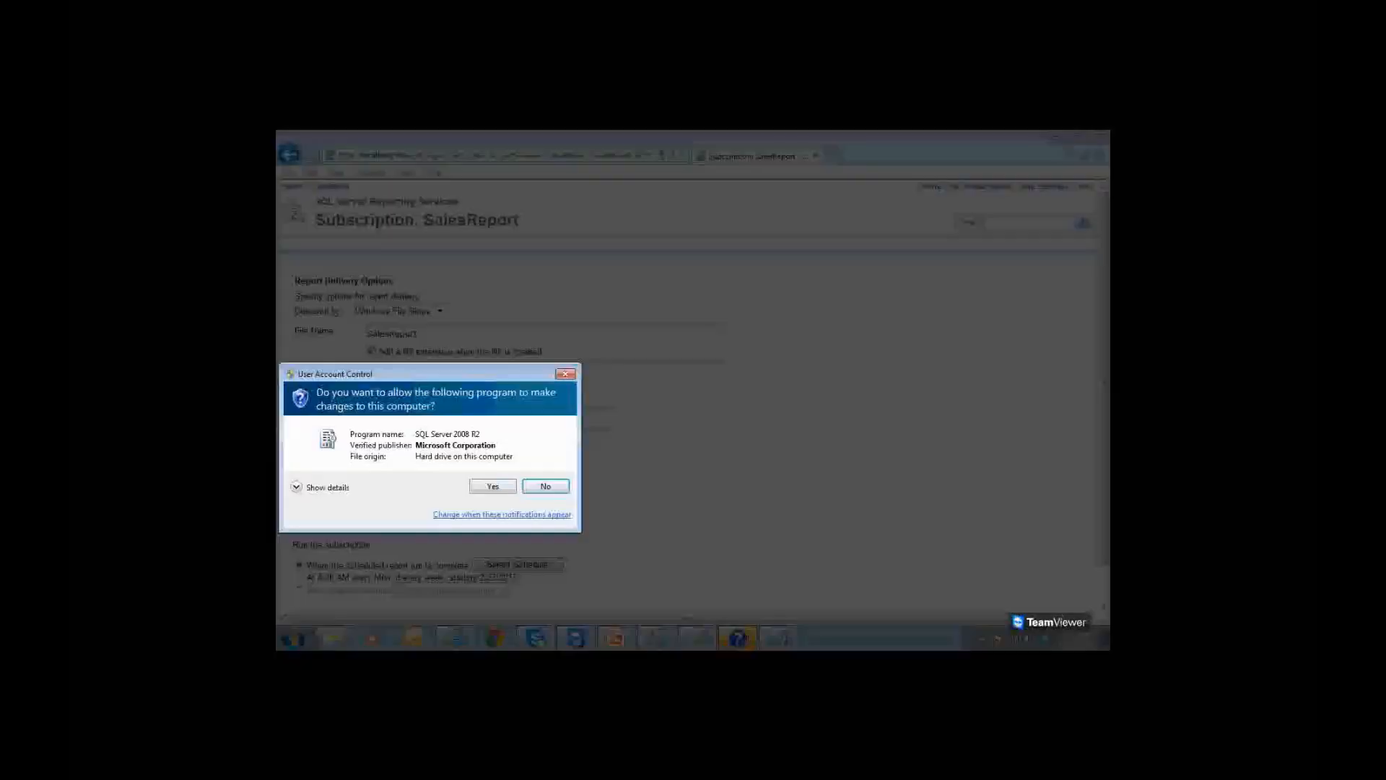
pyautogui.click(493, 486)
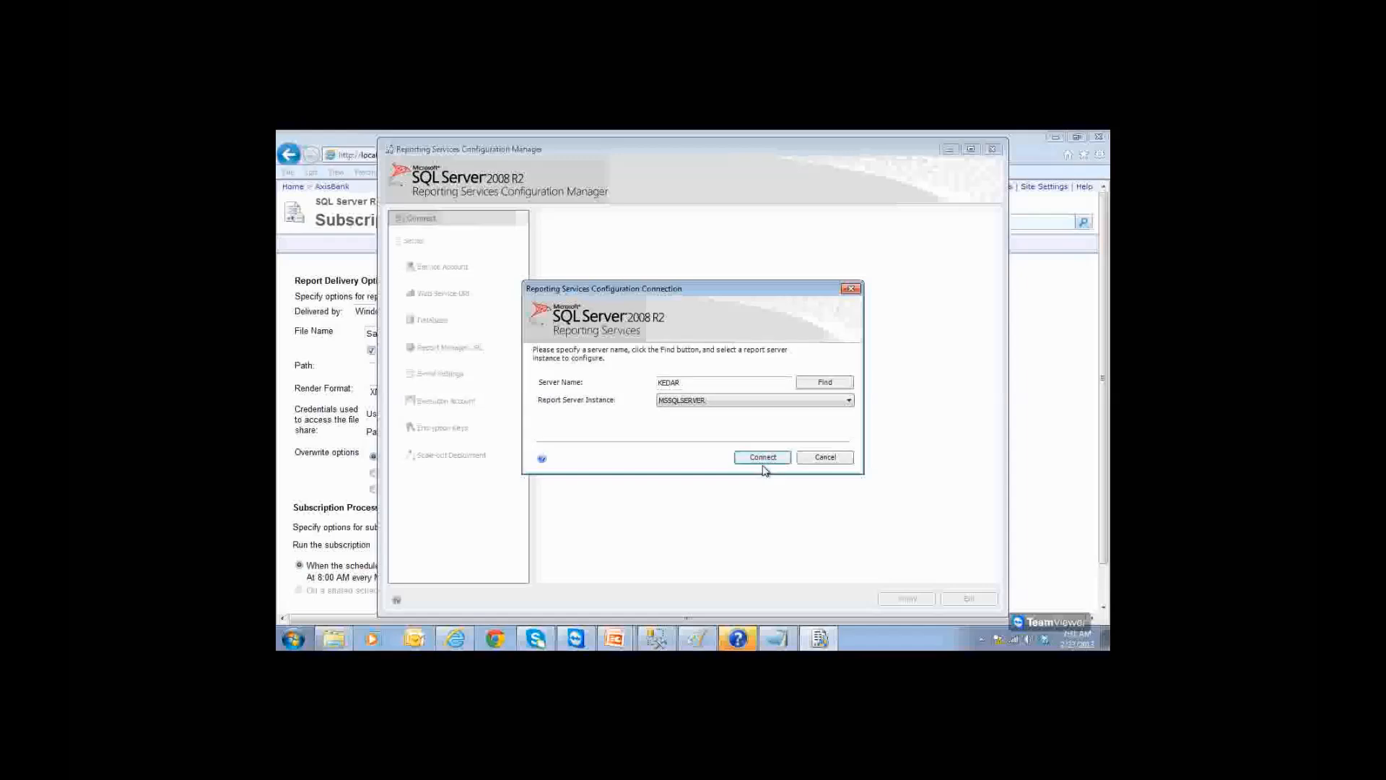
pyautogui.click(763, 459)
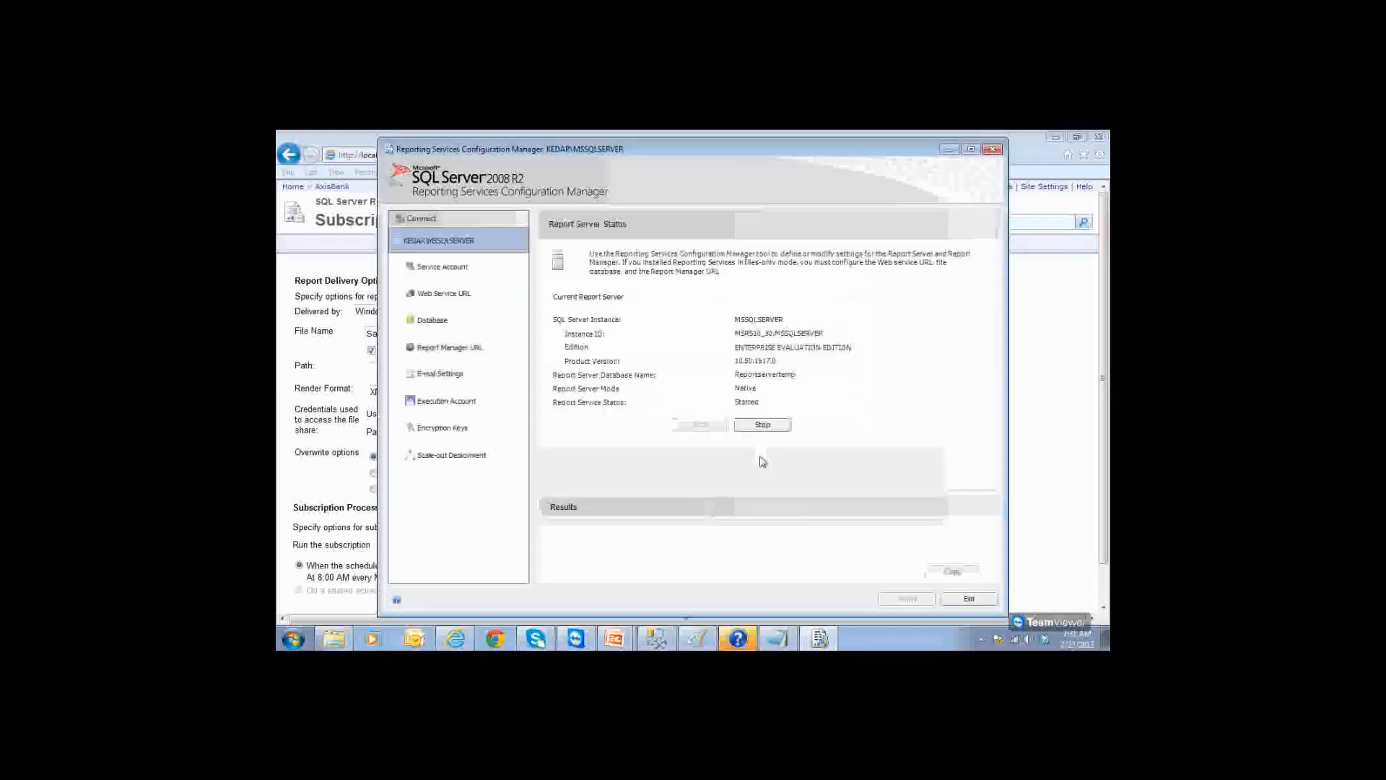
# Step: Apply e-mail settings with the sender's e-mail address and SMTP server smtp.gmail.com, then exit
pyautogui.click(453, 377)
pyautogui.click(751, 342)
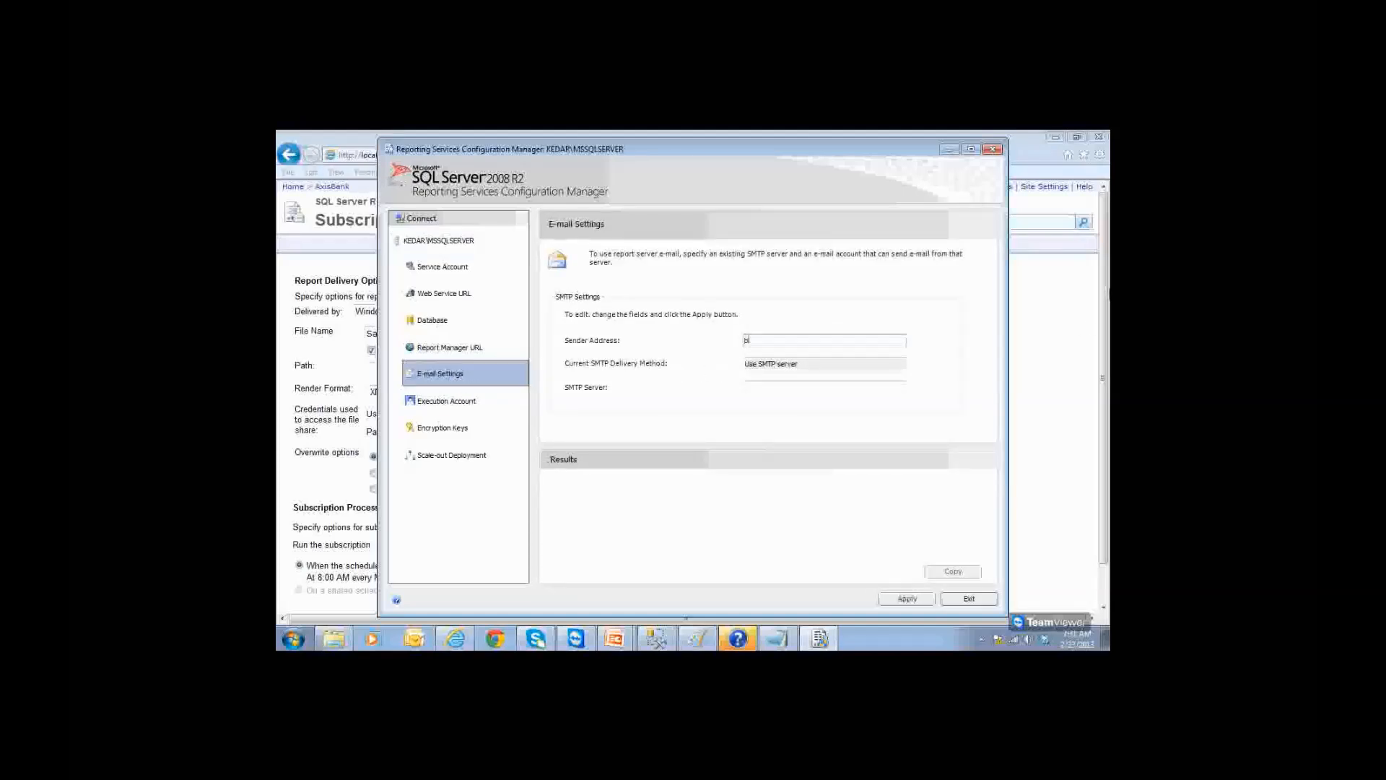
pyautogui.press('Tab')
pyautogui.press('Tab')
pyautogui.write('smtp')
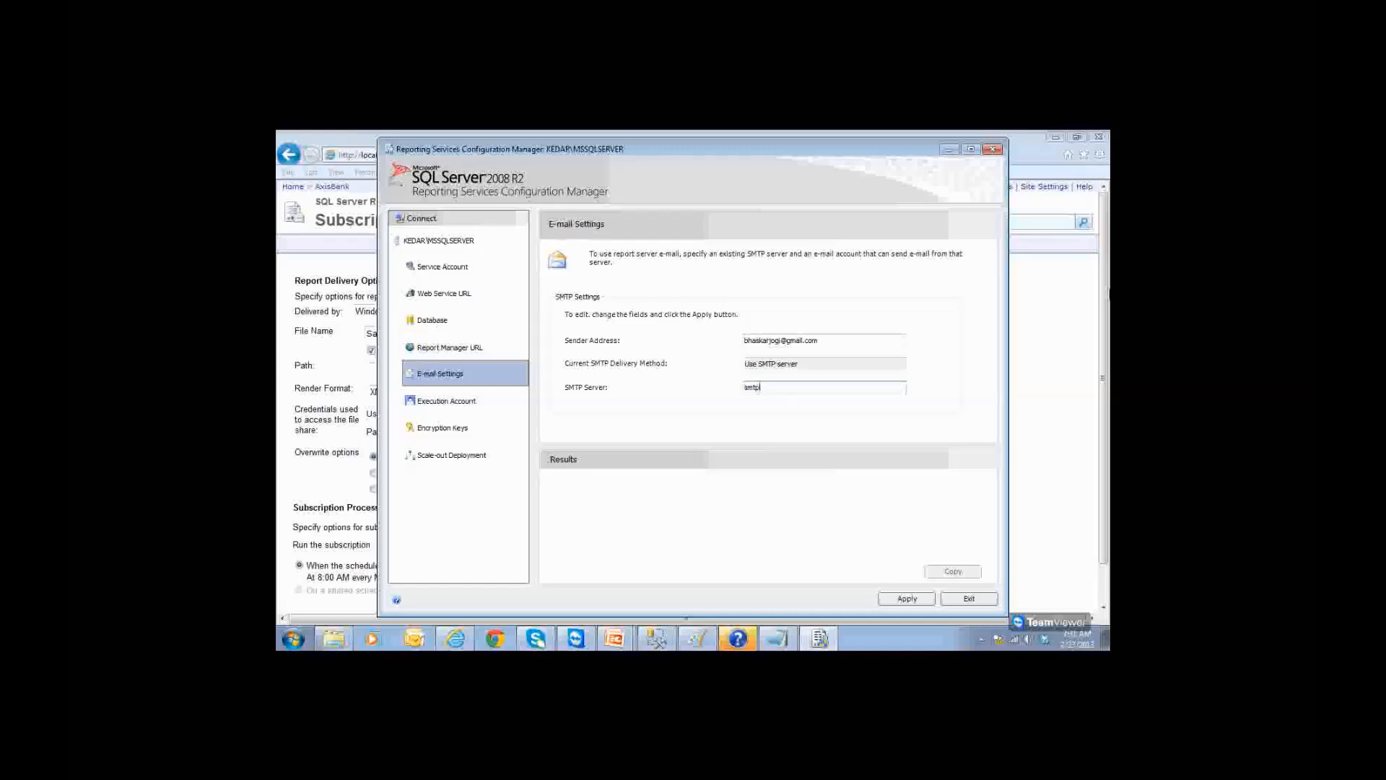
pyautogui.write('.gmail.com')
pyautogui.click(909, 599)
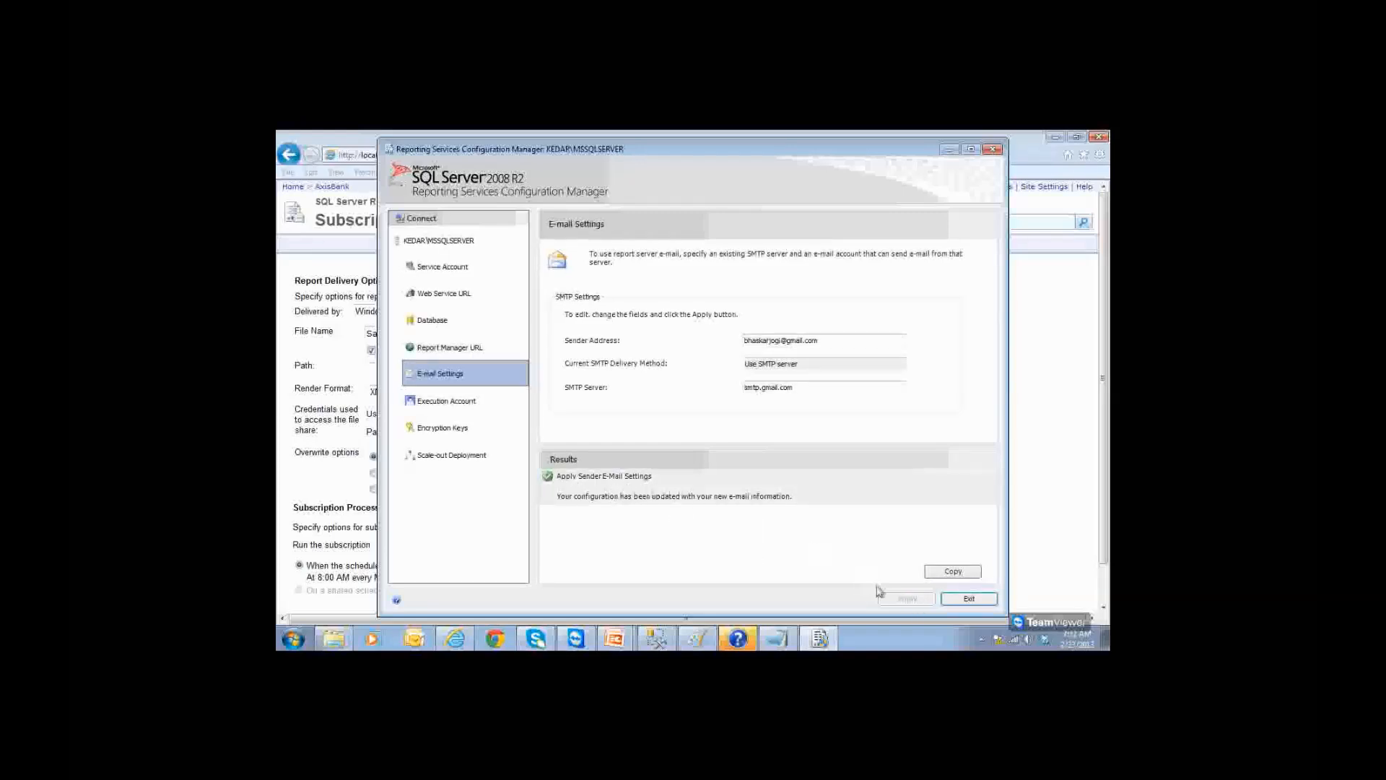
pyautogui.click(968, 599)
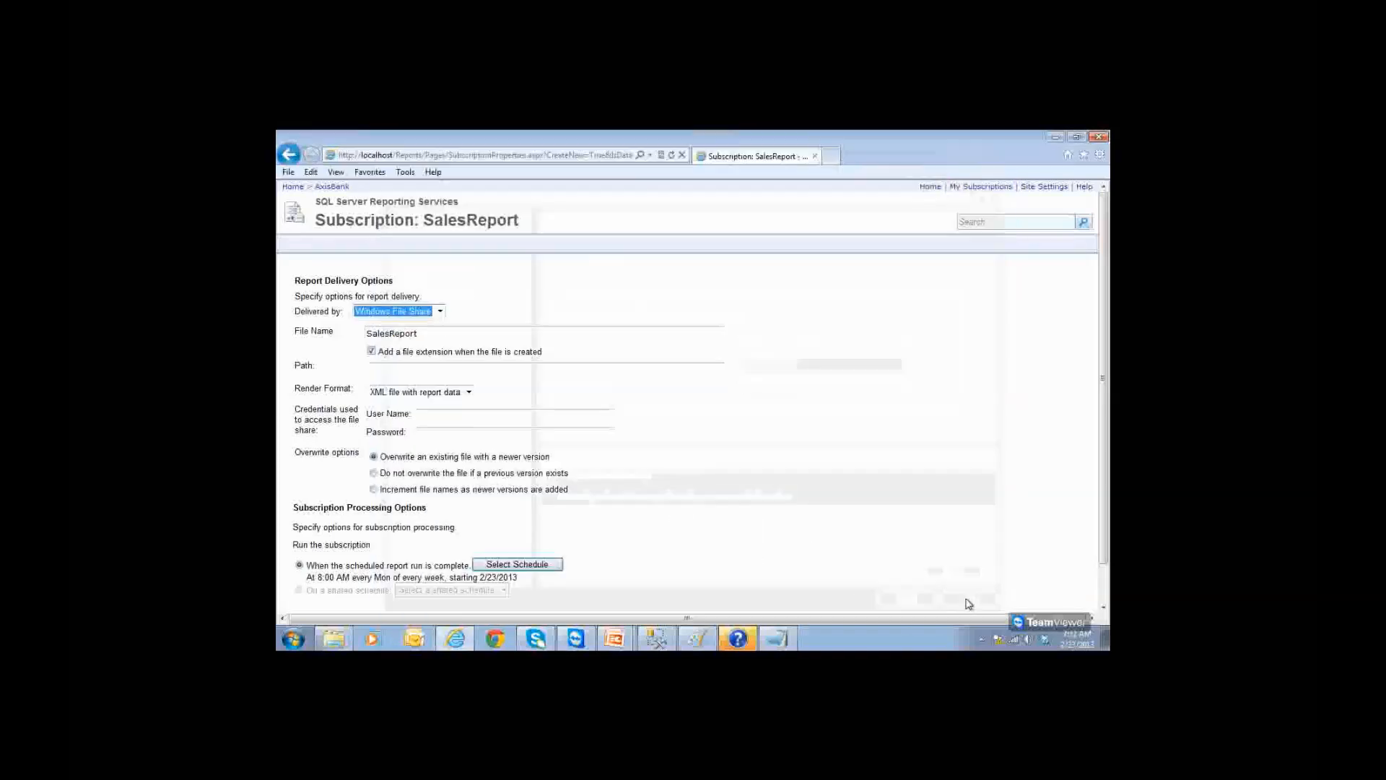
# Step: Keep Windows File Share as the delivery method and reload the Report Manager Home page
pyautogui.click(383, 316)
pyautogui.click(384, 314)
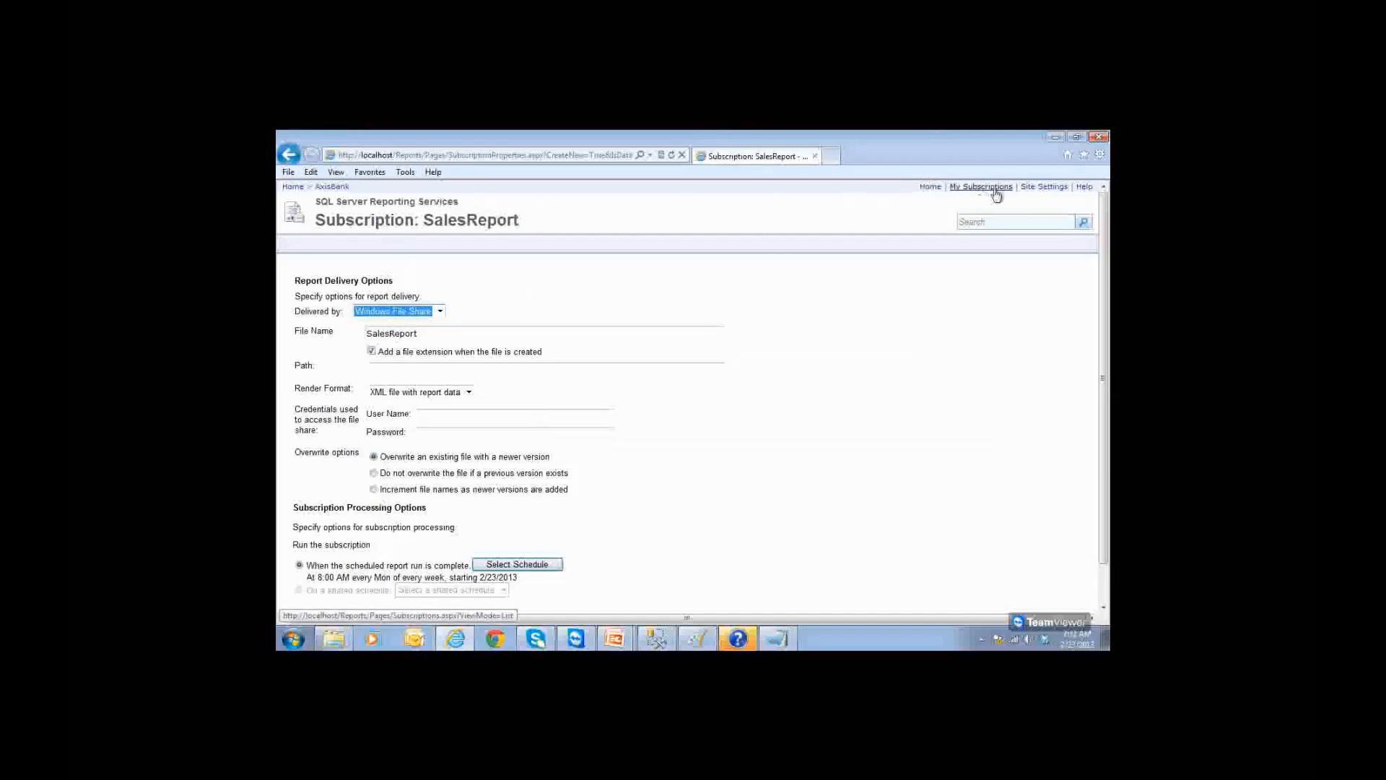
pyautogui.click(930, 188)
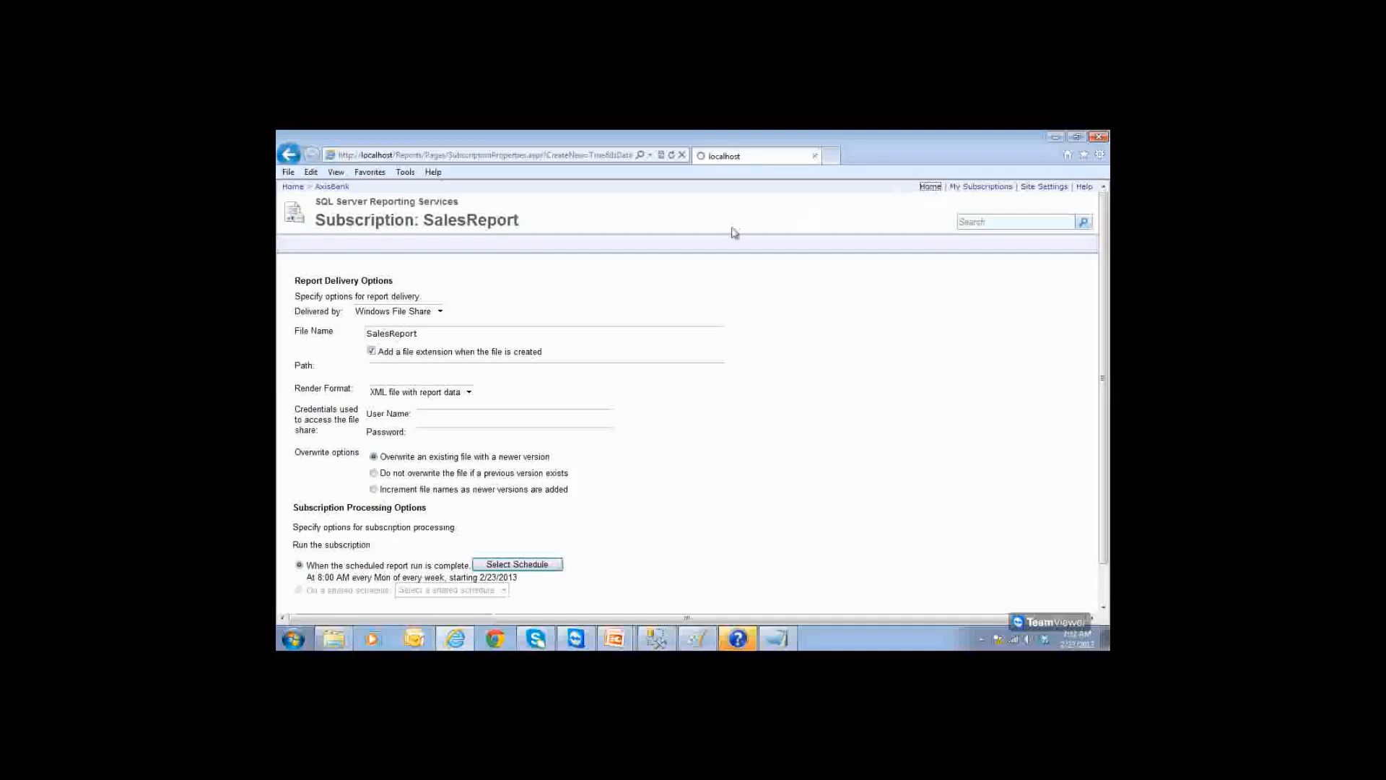
pyautogui.click(390, 315)
pyautogui.click(391, 325)
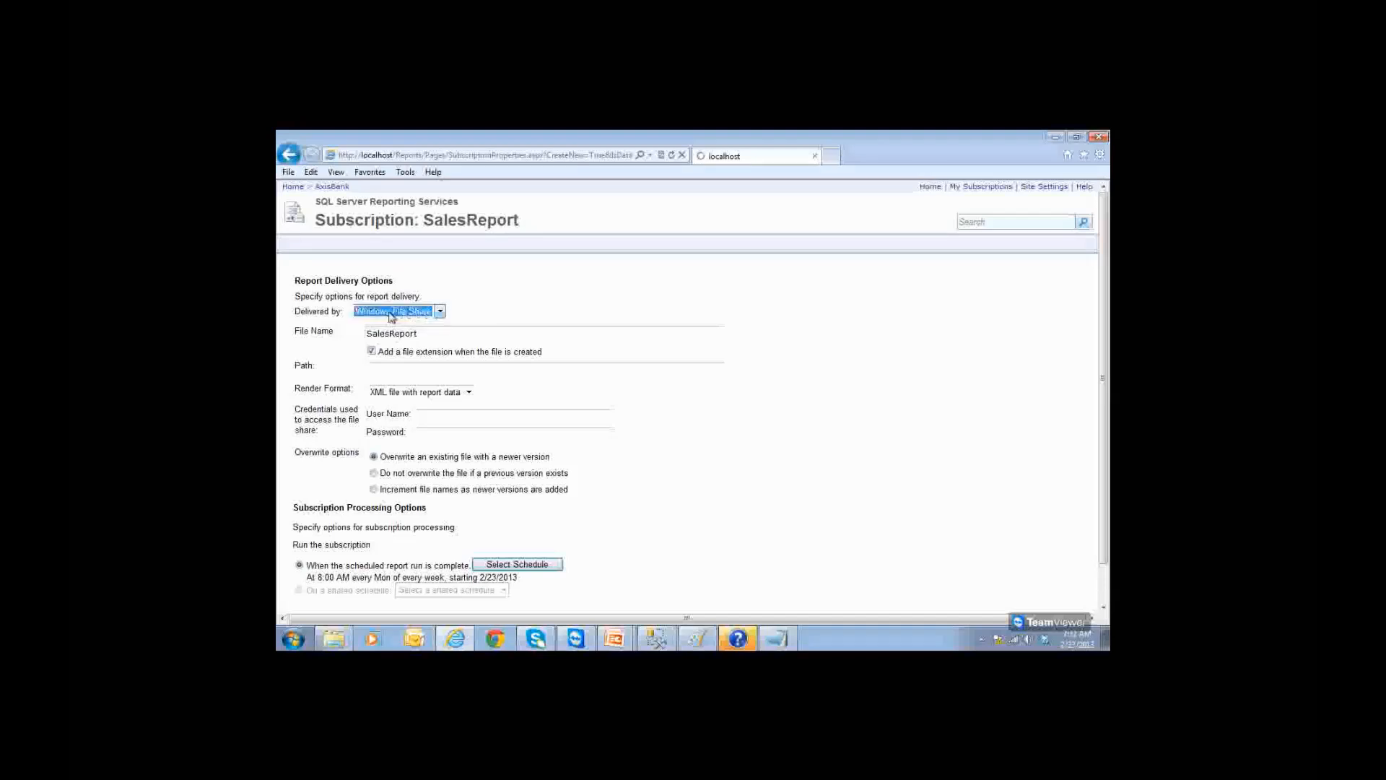
pyautogui.click(931, 188)
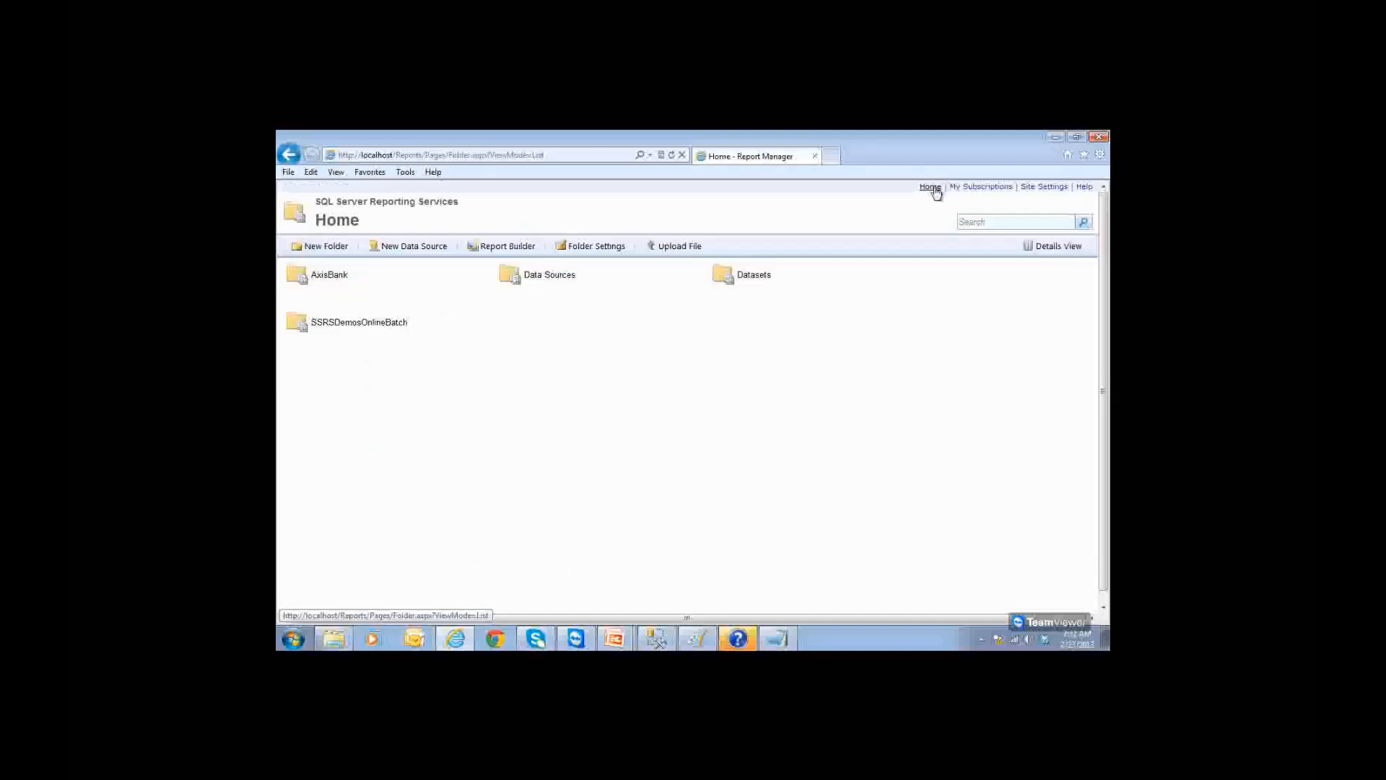
pyautogui.click(560, 156)
pyautogui.press('Return')
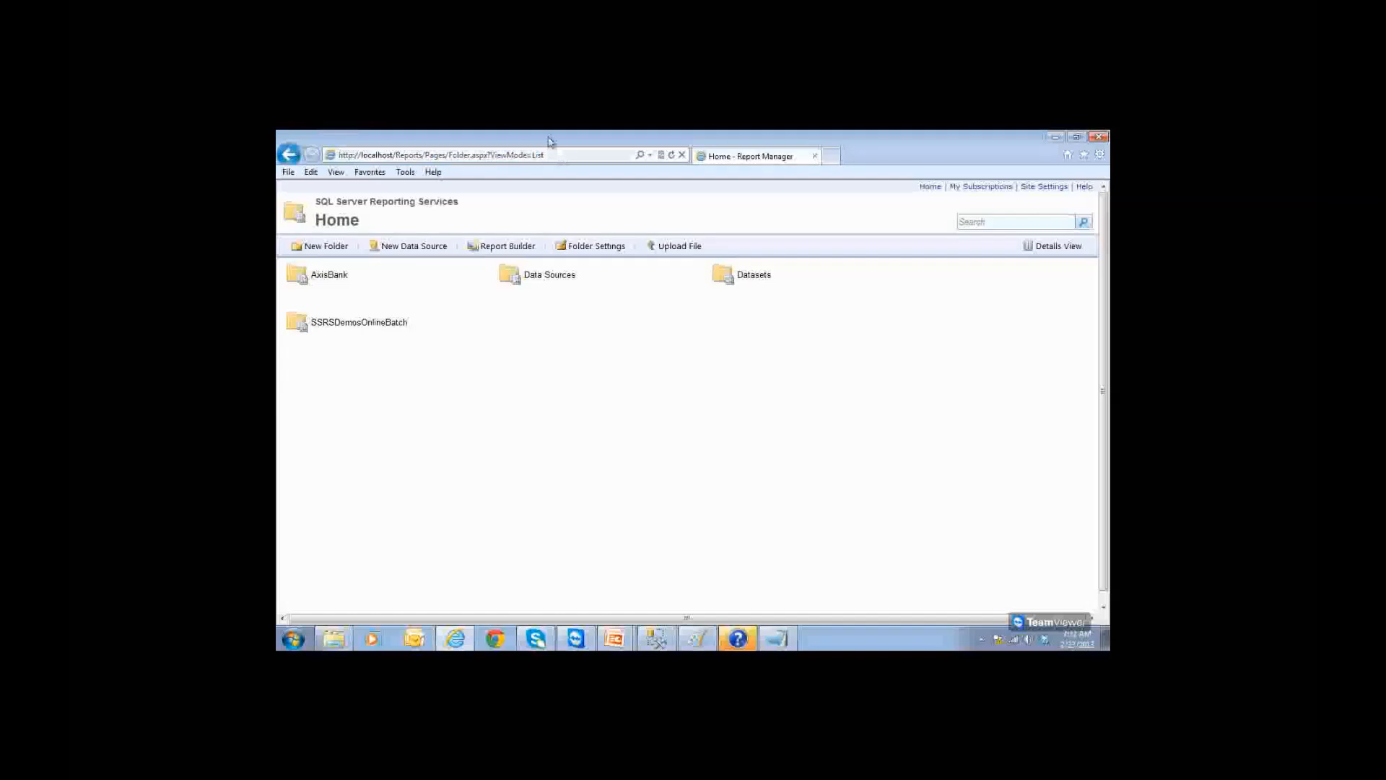
# Step: Start a new SalesReport subscription from the AxisBank folder and list its delivery methods
pyautogui.click(338, 280)
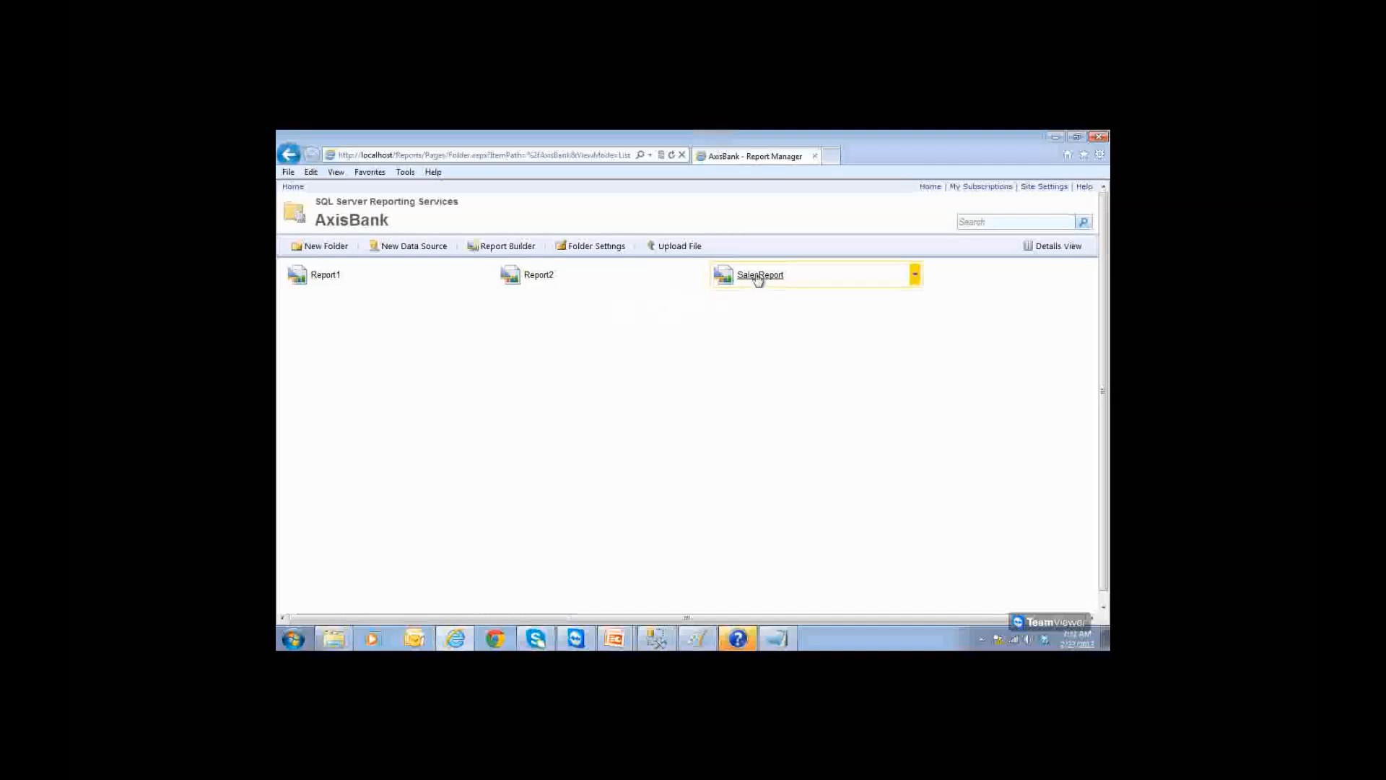
pyautogui.click(916, 276)
pyautogui.click(864, 336)
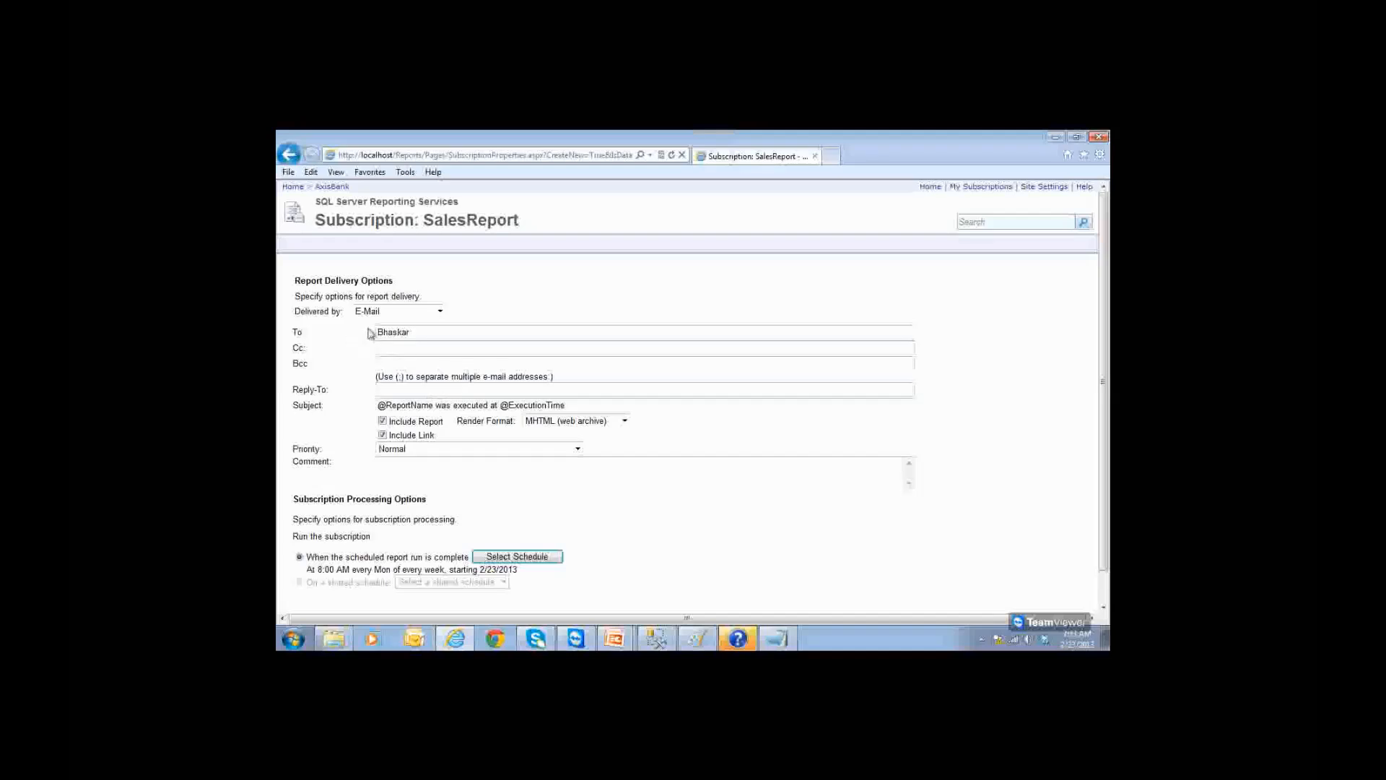
pyautogui.click(439, 312)
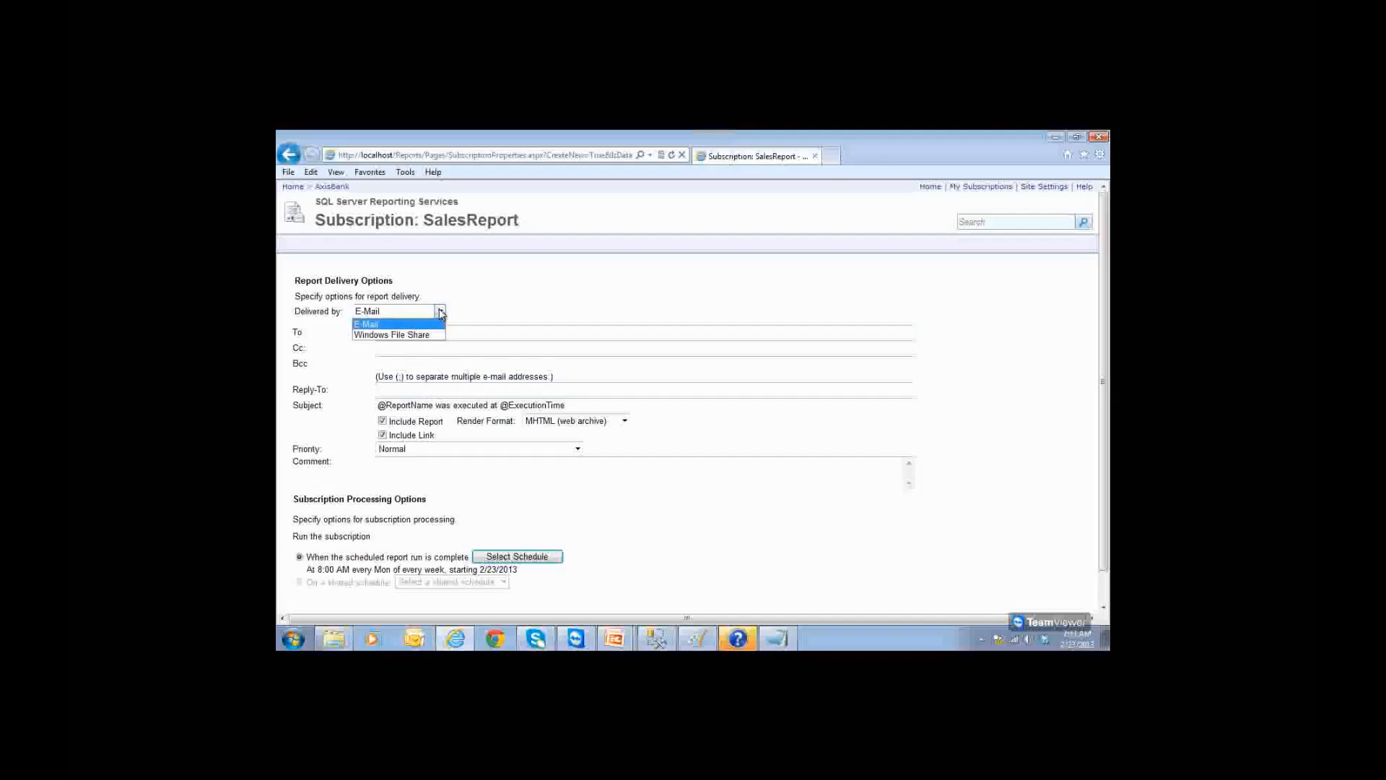
# Step: Deliver SalesReport as PDF to a Windows file share as SSRSAdmin with password, incrementing file names
pyautogui.click(394, 337)
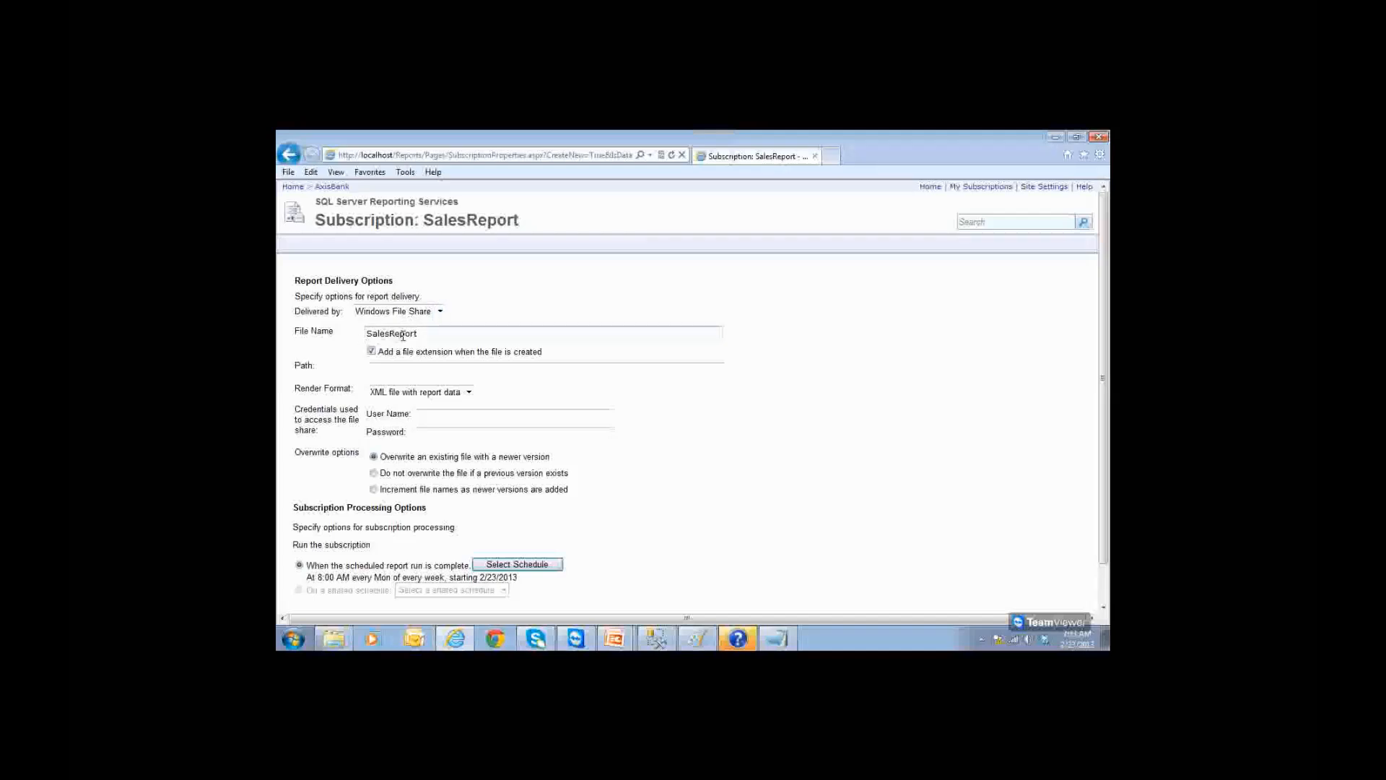
pyautogui.click(405, 371)
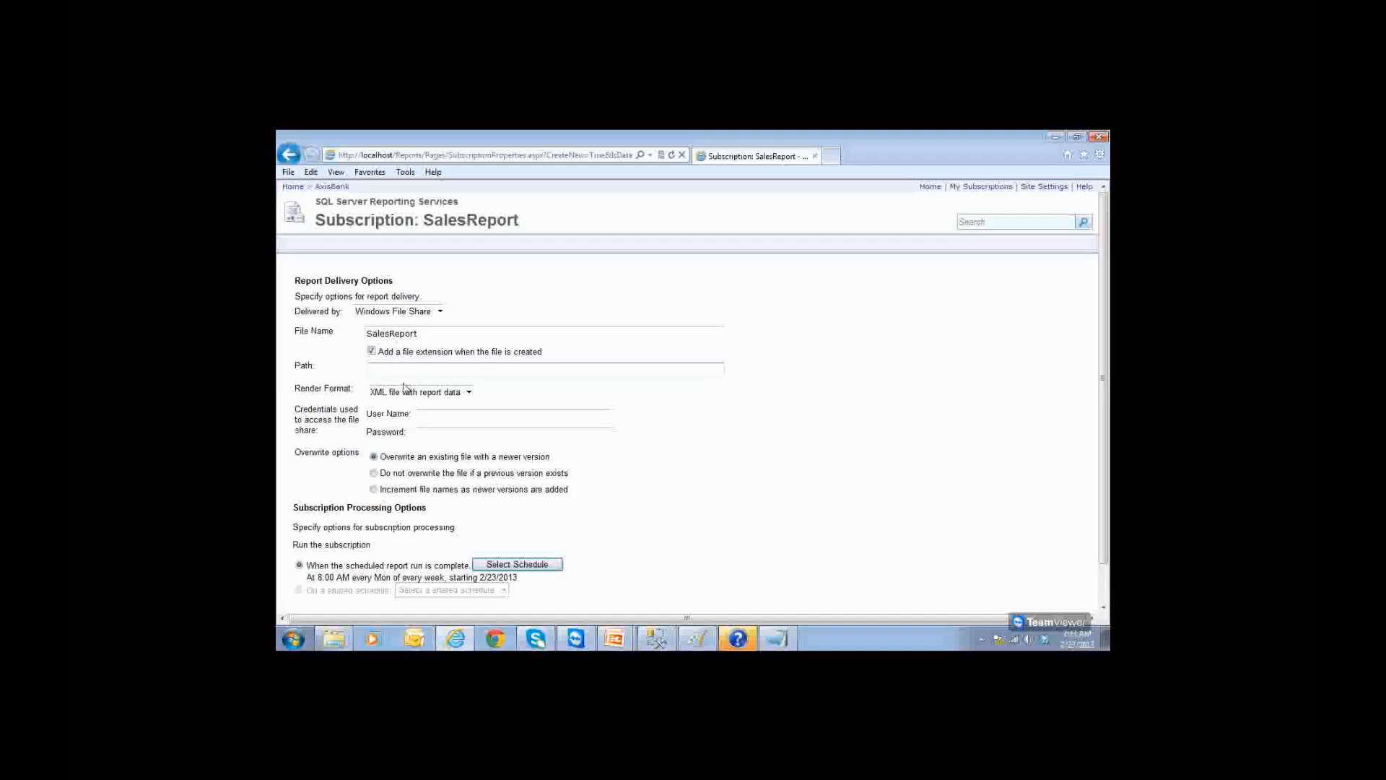
pyautogui.click(405, 400)
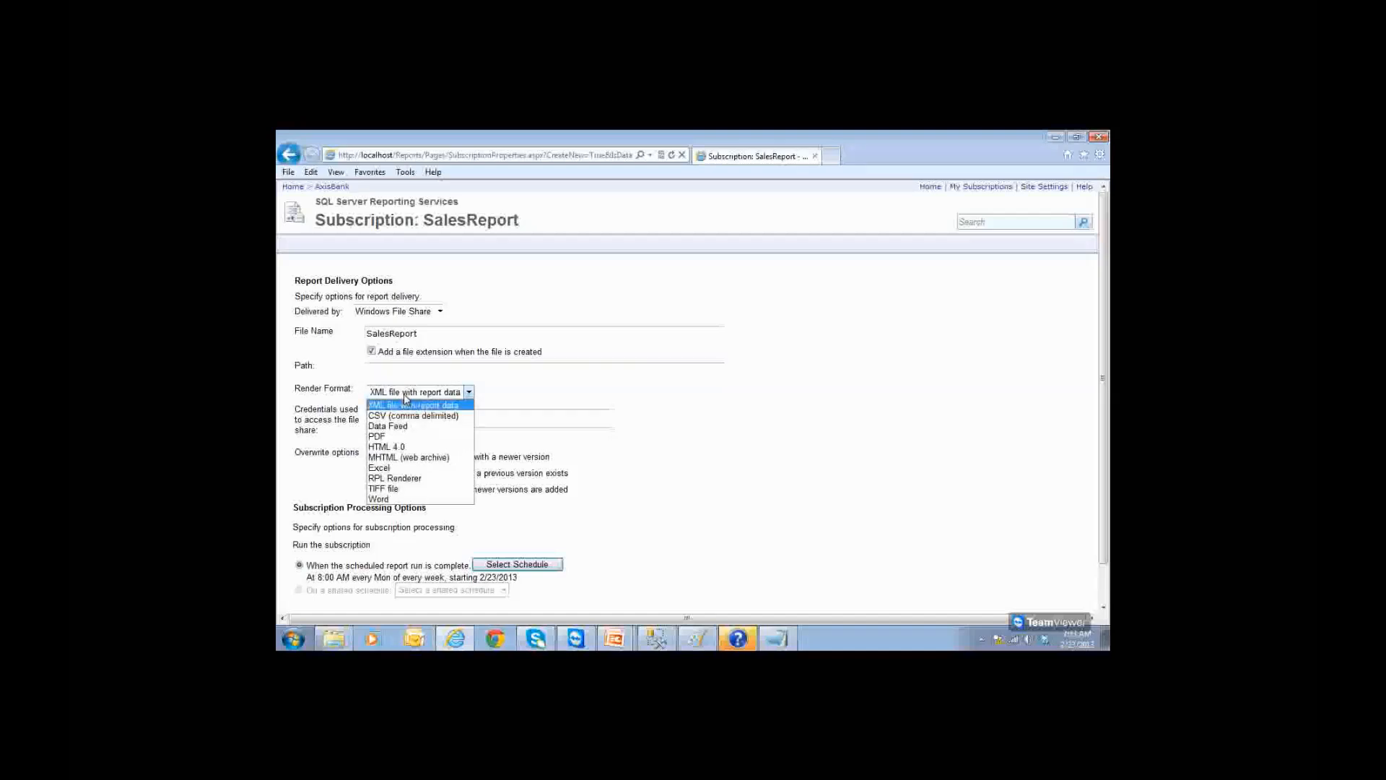
pyautogui.click(405, 434)
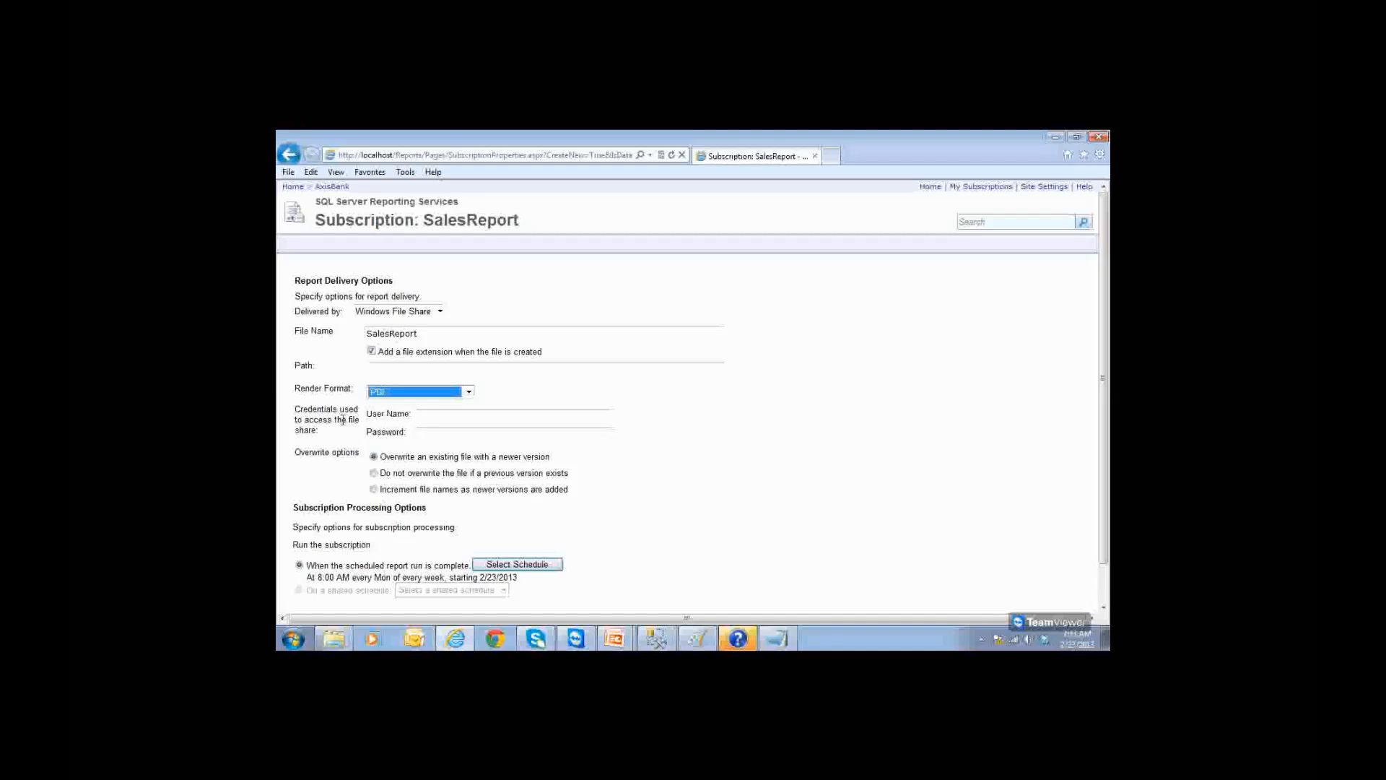
pyautogui.click(438, 419)
pyautogui.write('srs')
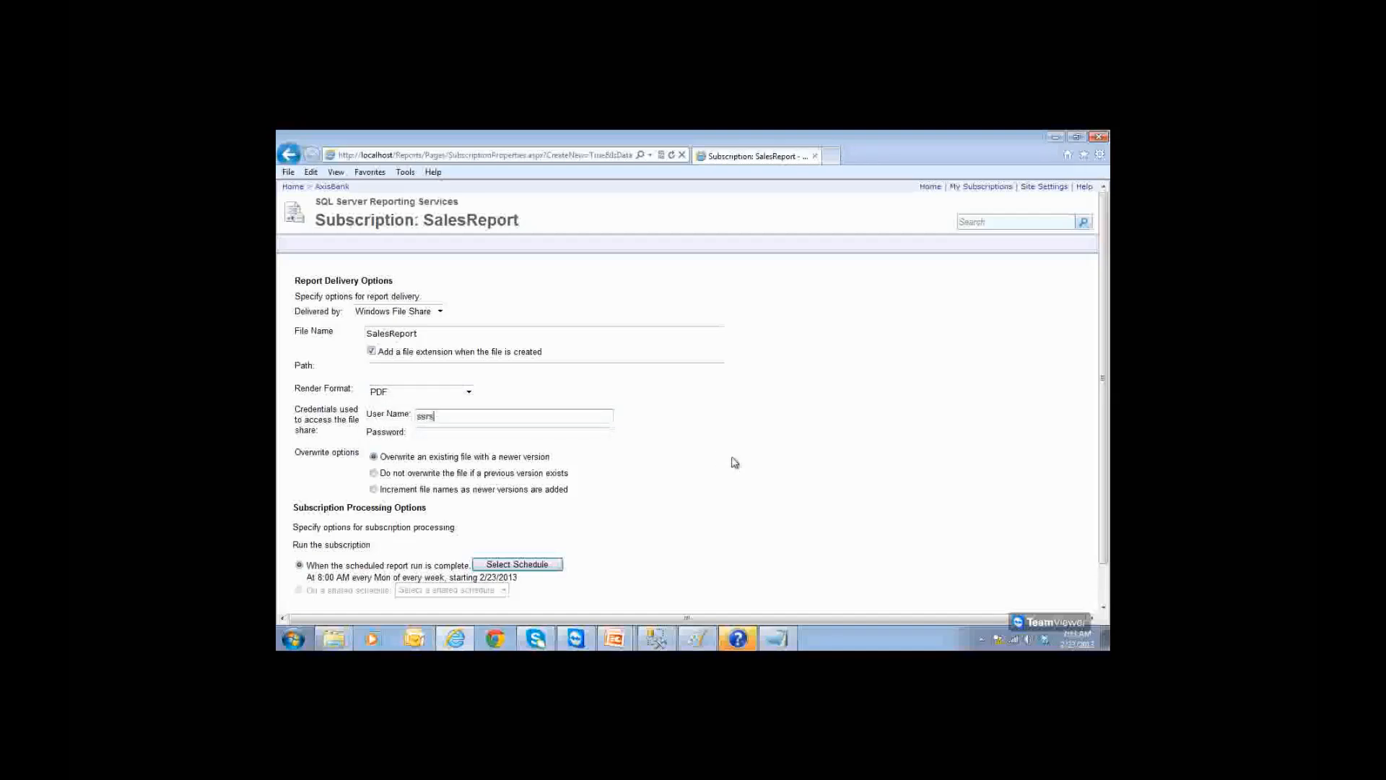
pyautogui.press('BackSpace')
pyautogui.press('BackSpace')
pyautogui.press('BackSpace')
pyautogui.write('SSRSAdmin')
pyautogui.press('Tab')
pyautogui.write('•••••••')
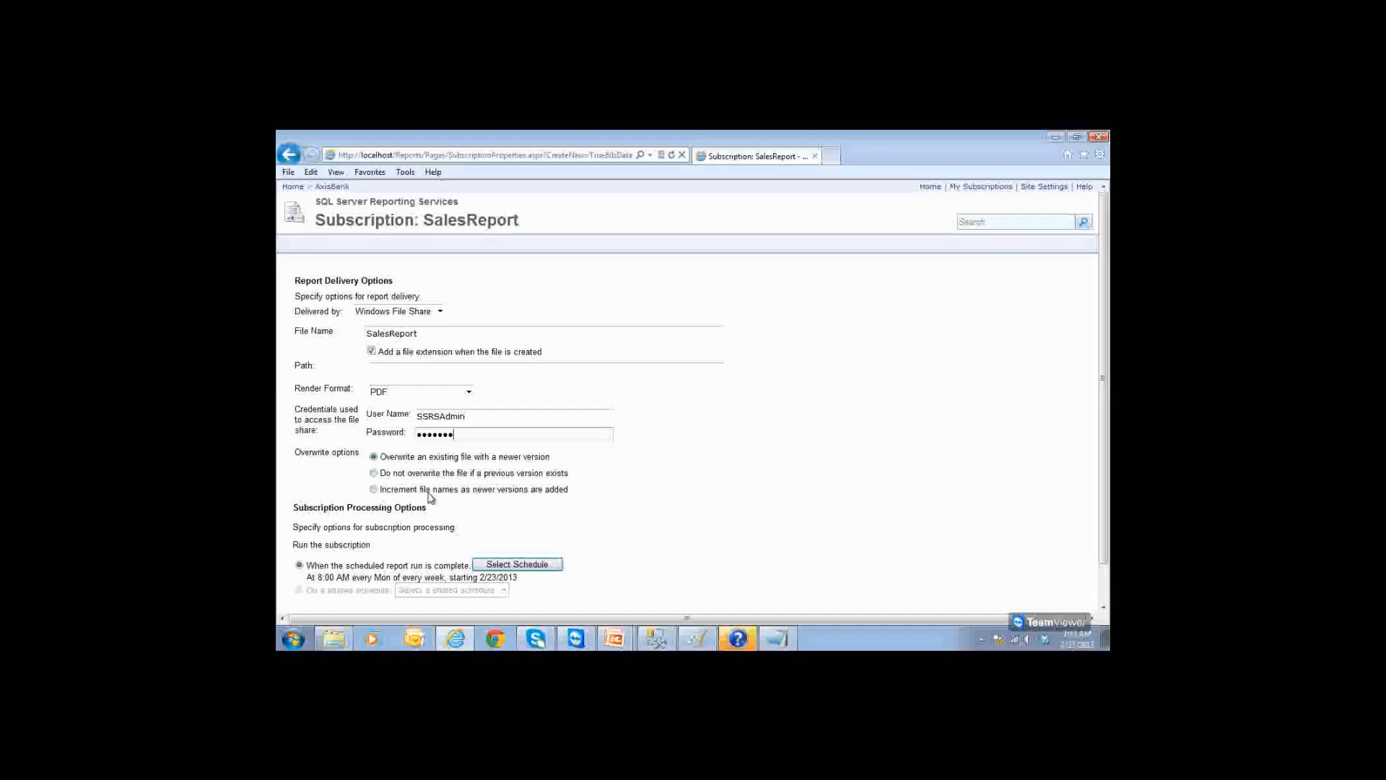
pyautogui.click(374, 490)
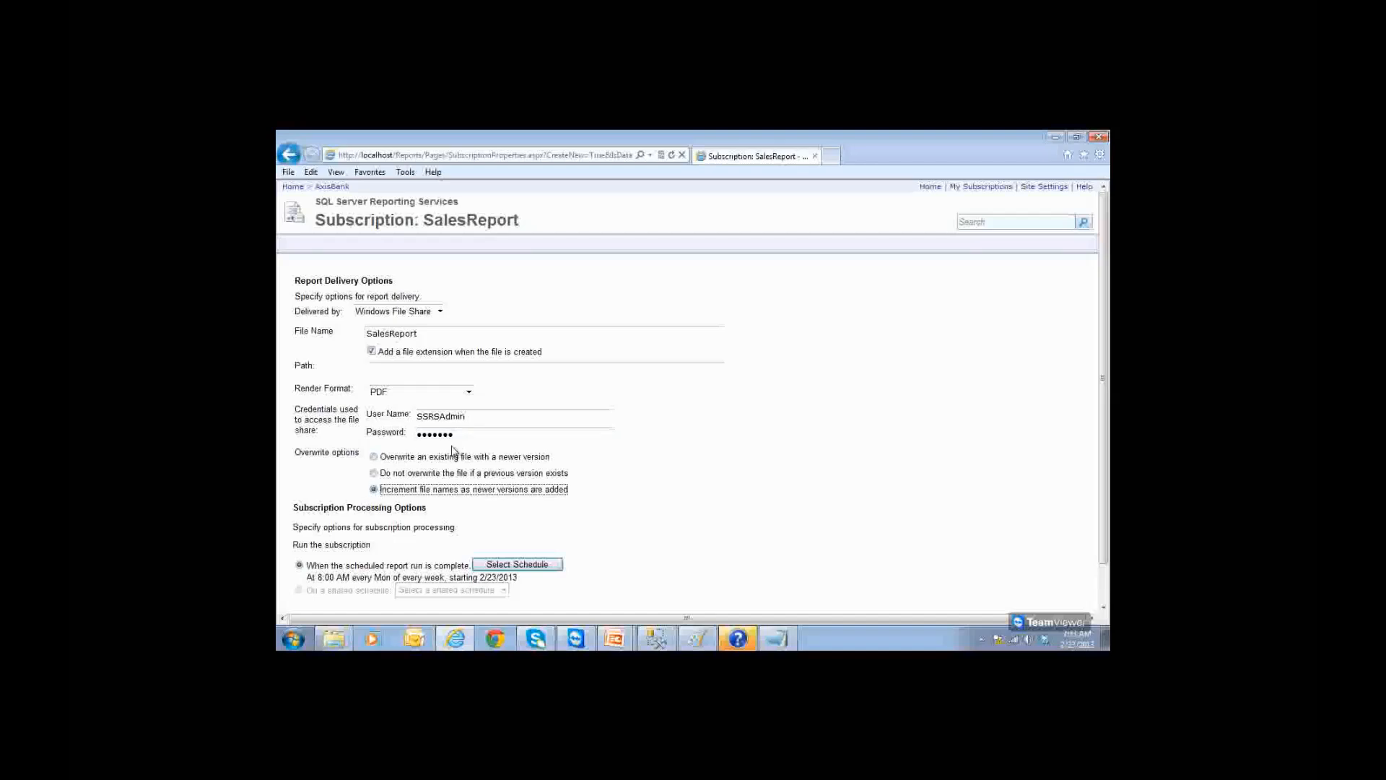
pyautogui.click(385, 371)
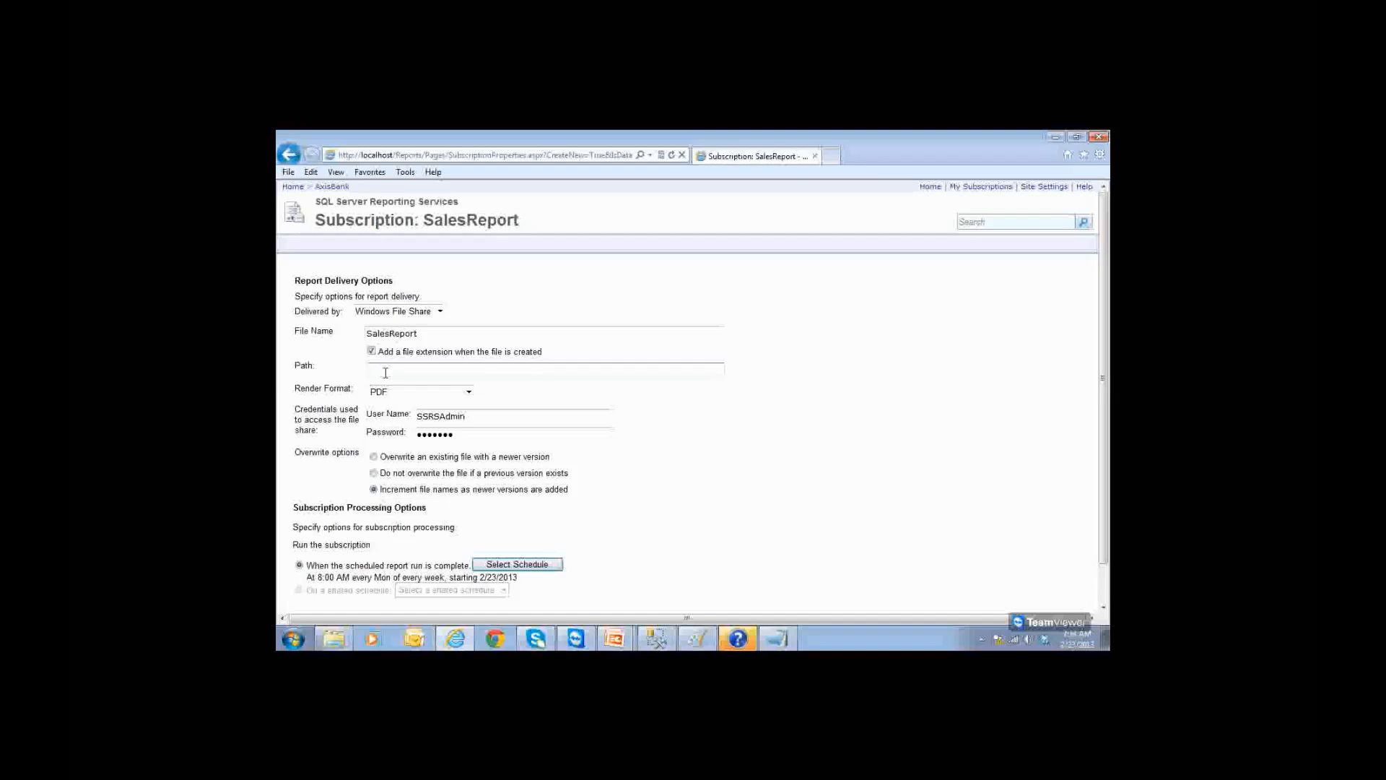
pyautogui.scroll(-2, 386, 373)
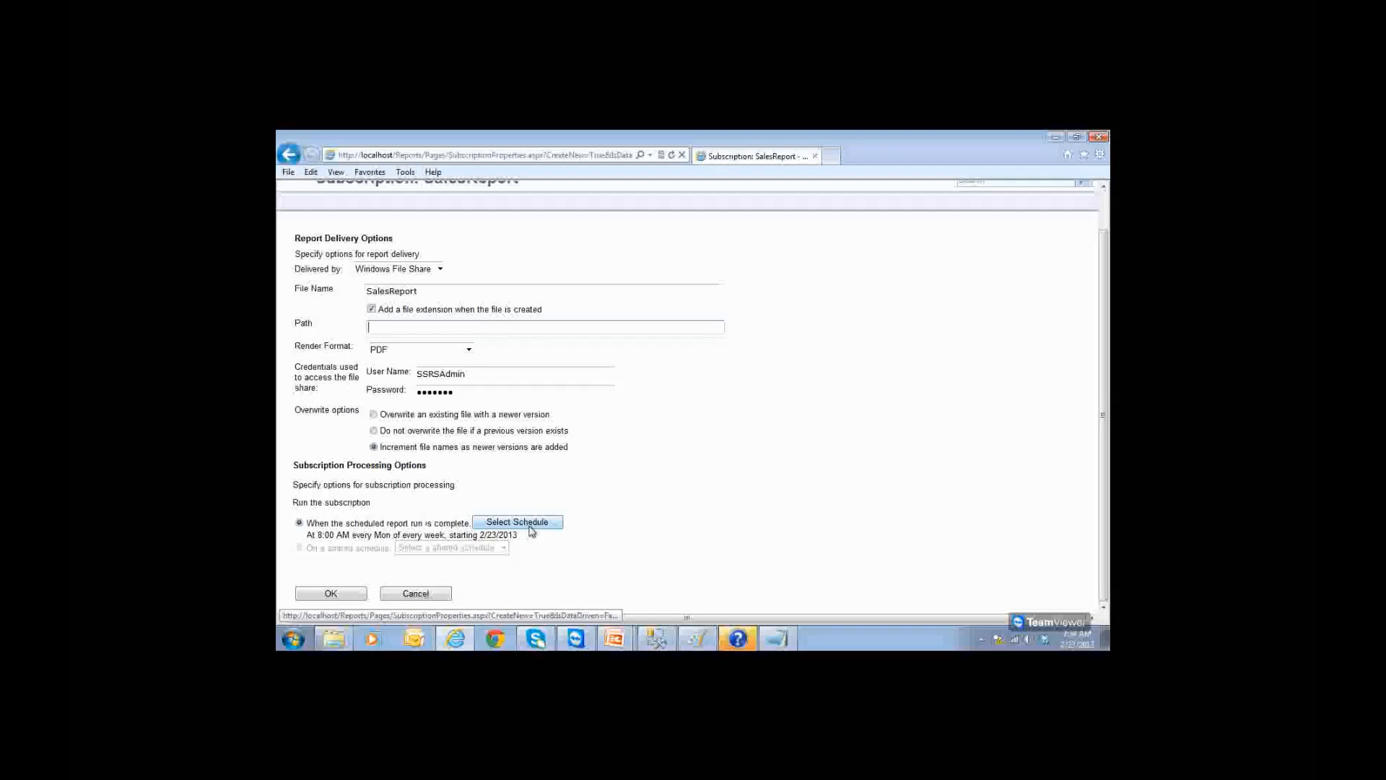
# Step: Schedule the subscription hourly every 0 hours 02 minutes, starting at 07:00 AM
pyautogui.click(531, 526)
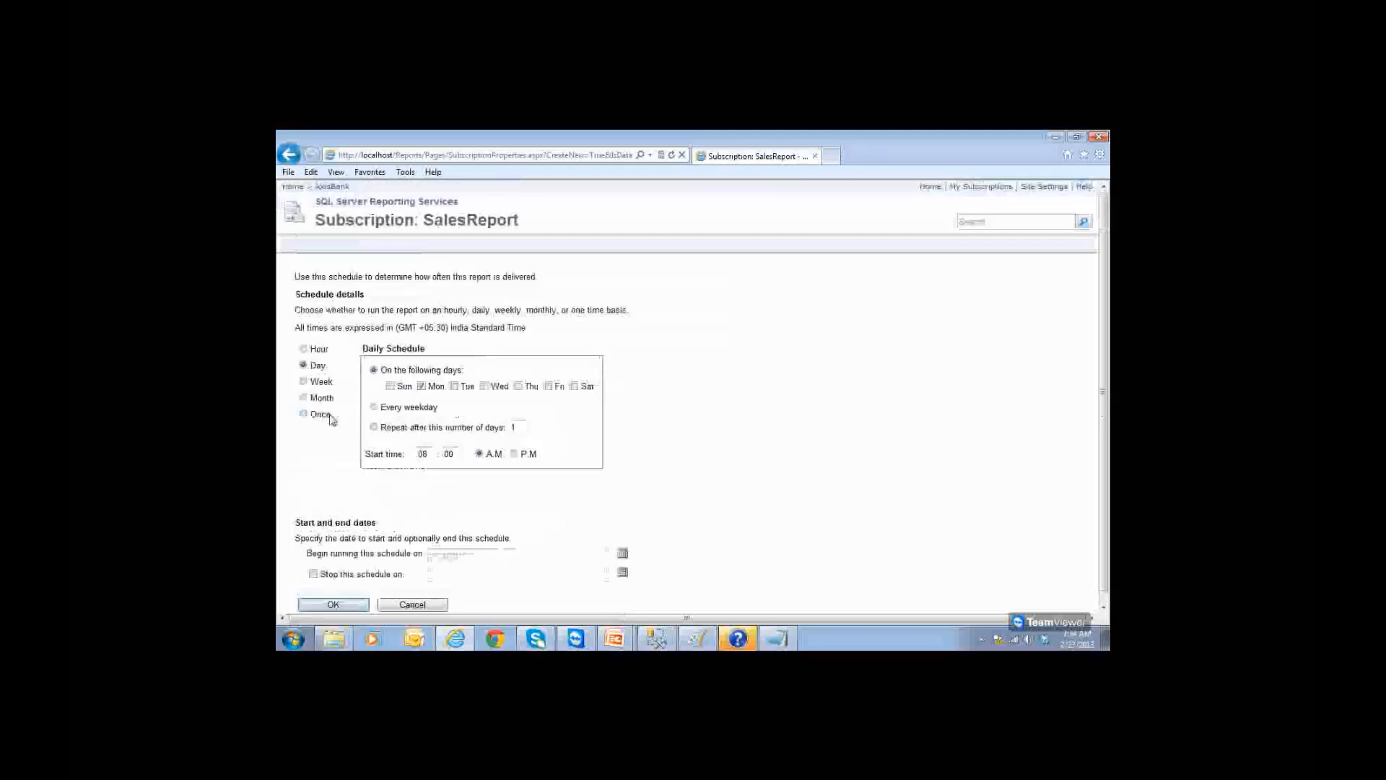
pyautogui.click(312, 348)
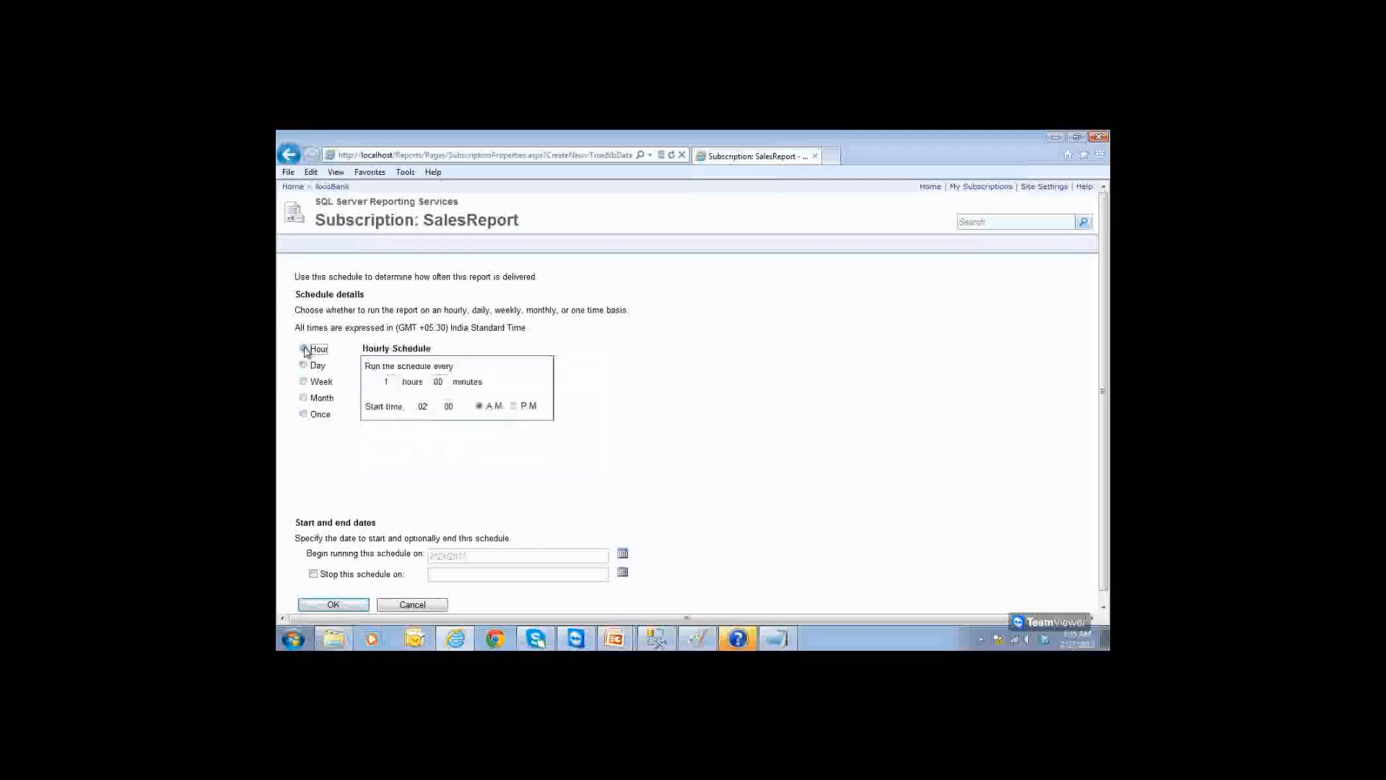
pyautogui.doubleClick(386, 382)
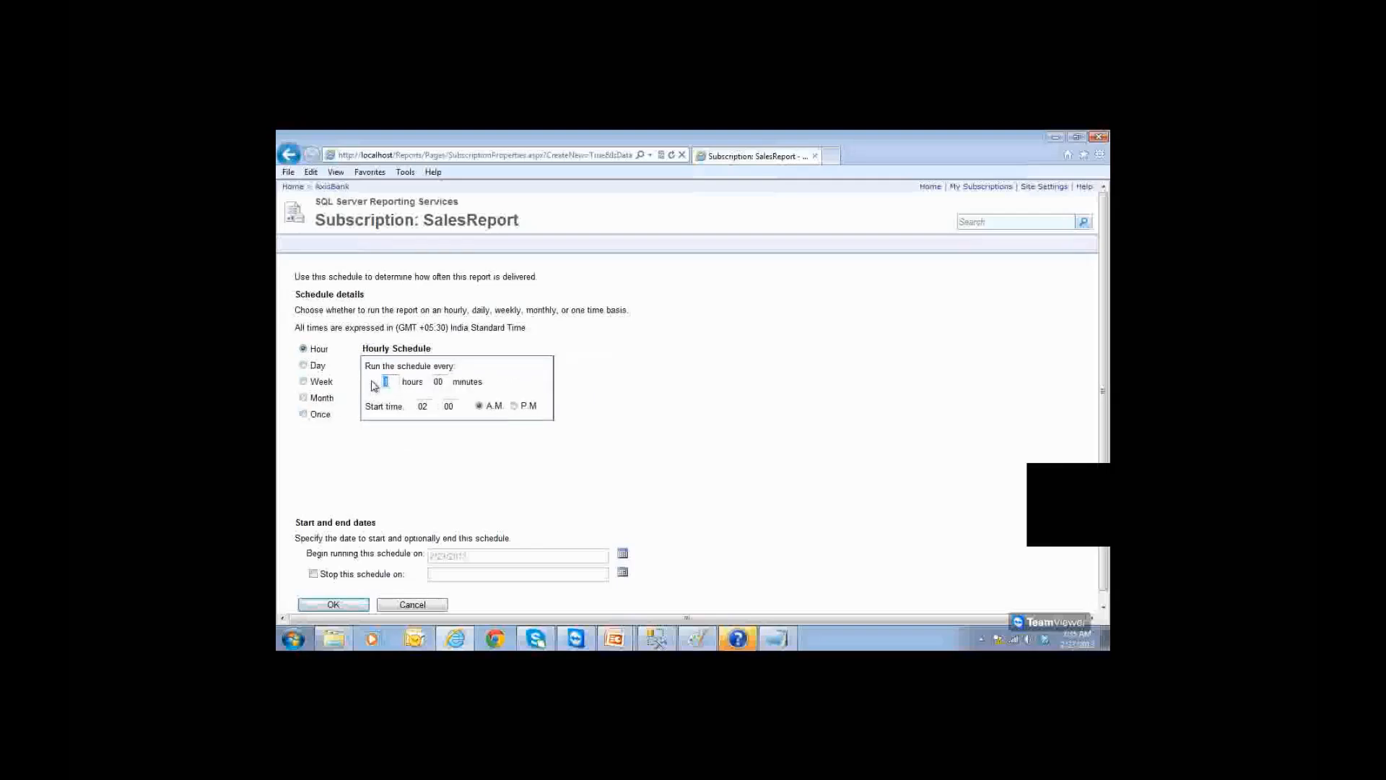
pyautogui.write('0')
pyautogui.doubleClick(438, 381)
pyautogui.write('02')
pyautogui.click(432, 408)
pyautogui.press('BackSpace')
pyautogui.write('7')
pyautogui.scroll(-1, 477, 505)
pyautogui.click(360, 593)
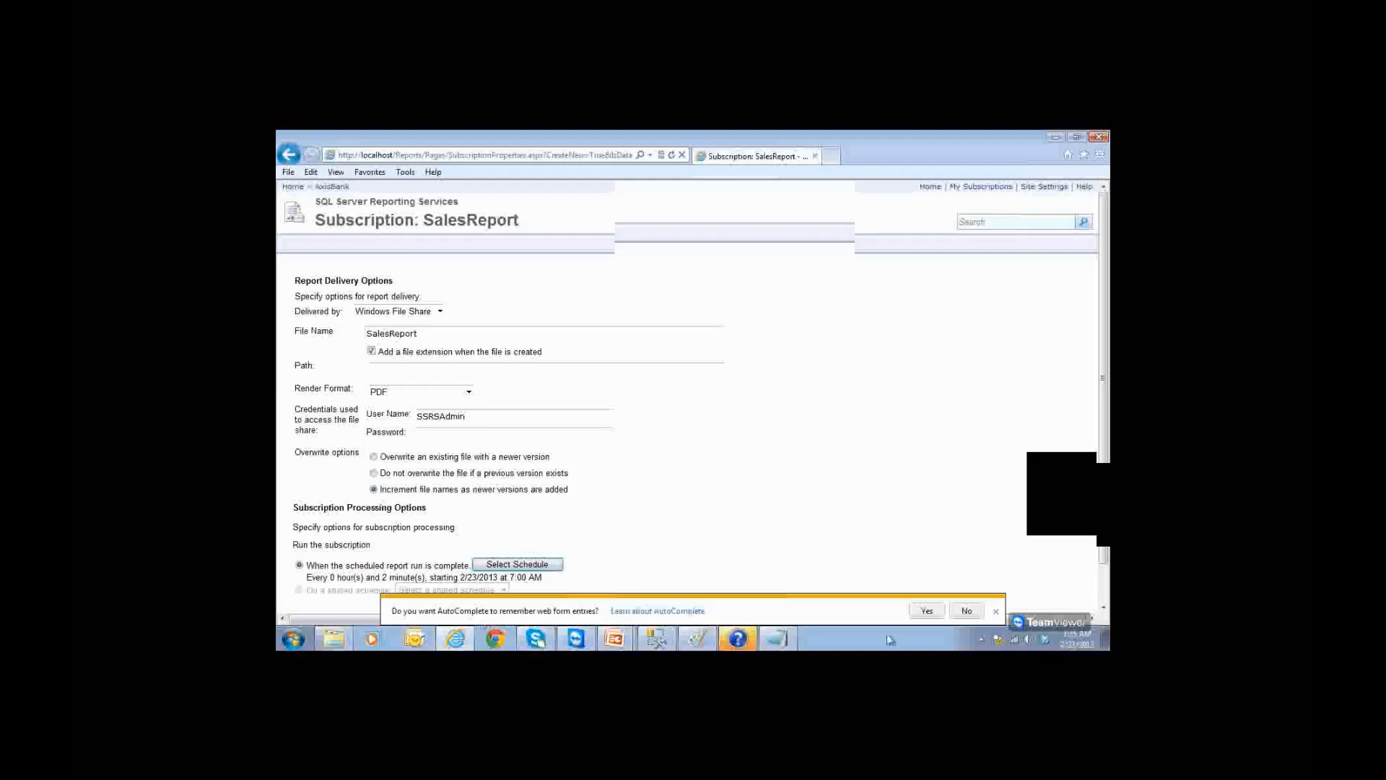
# Step: Dismiss the AutoComplete prompt and return to the subscription's delivery path field
pyautogui.click(996, 611)
pyautogui.scroll(-1, 715, 498)
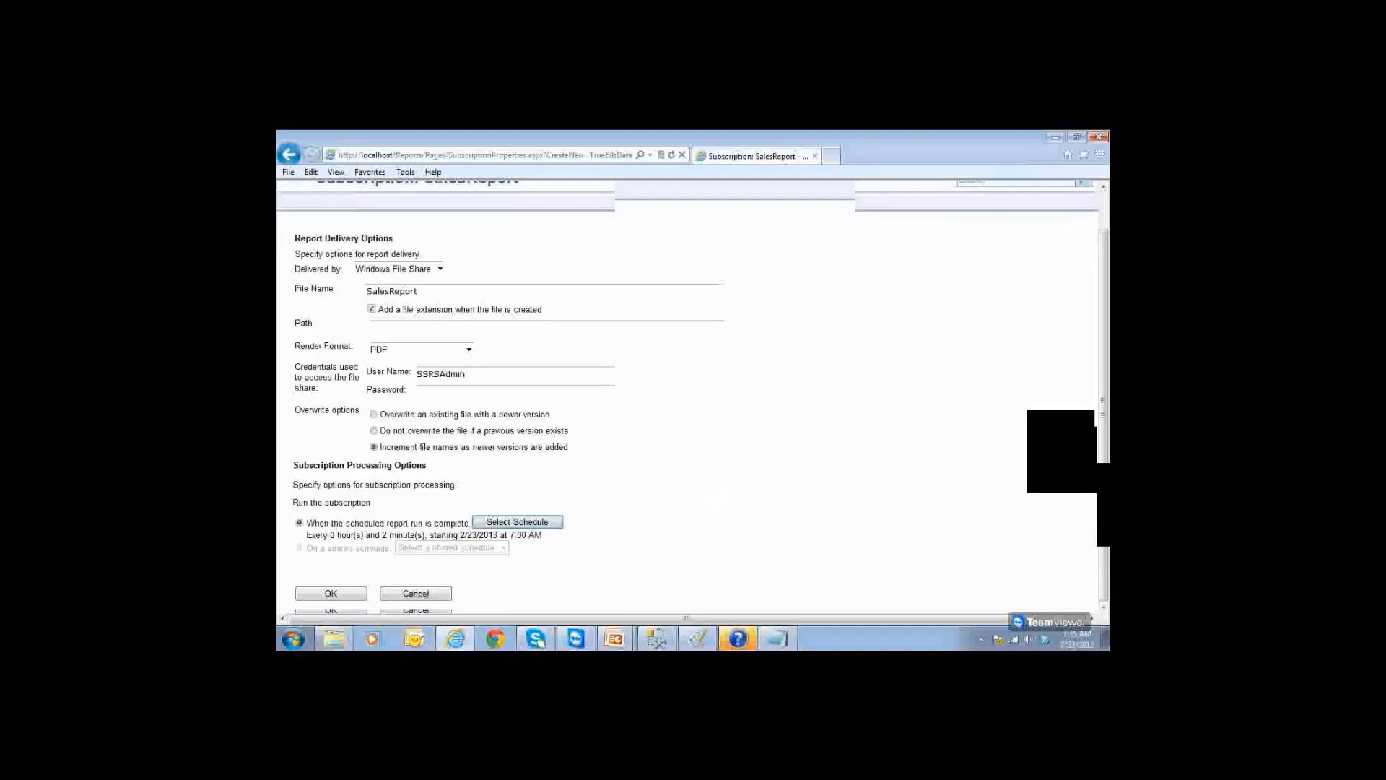
pyautogui.click(394, 326)
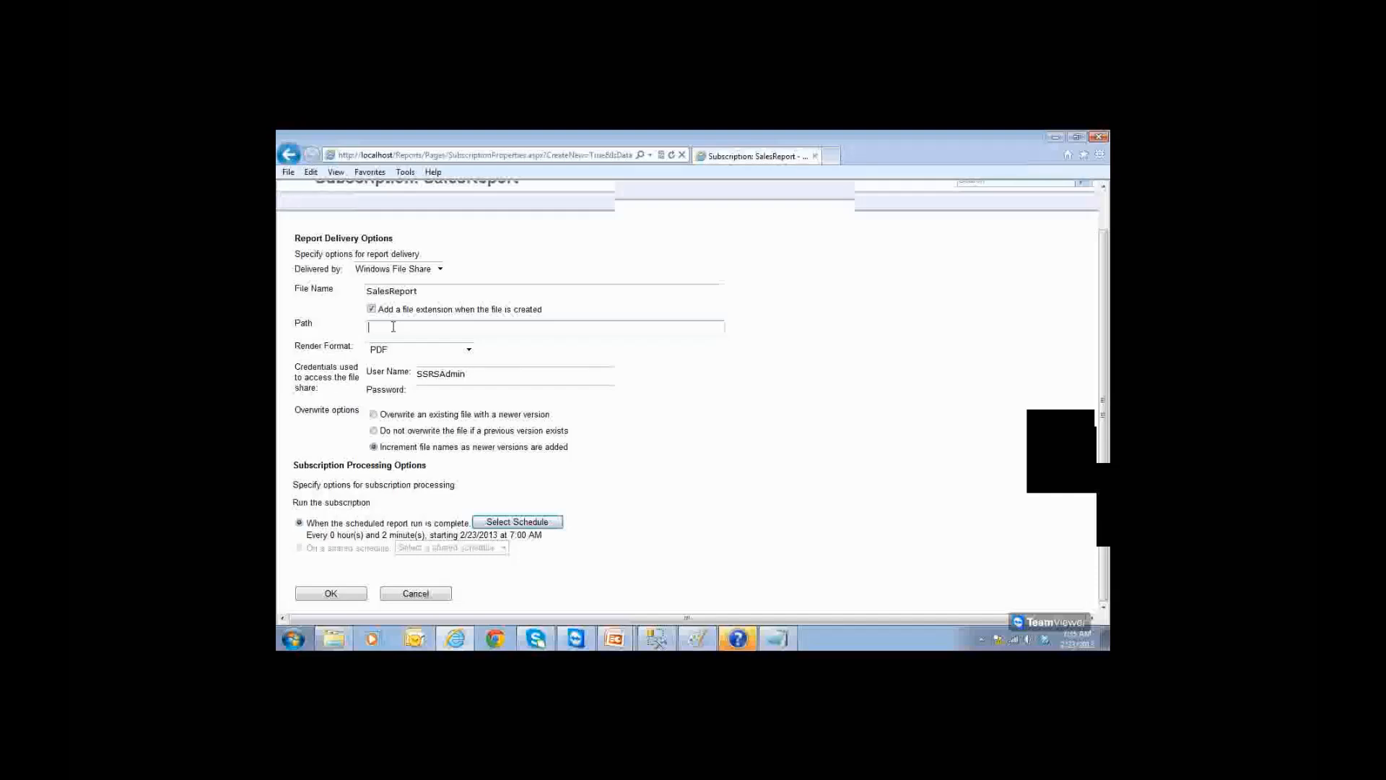
# Step: Open Computer from the Start menu and maximize the Explorer window
pyautogui.press('super')
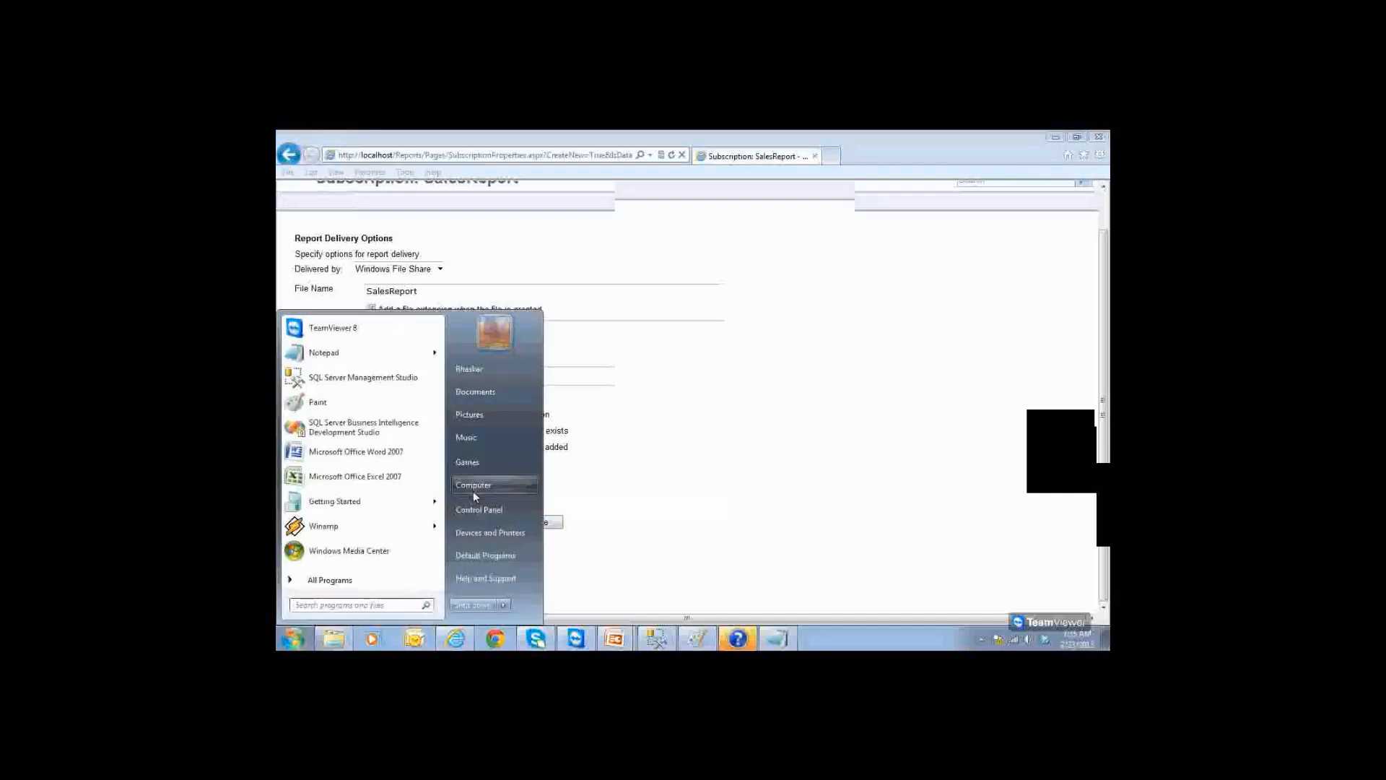
pyautogui.click(473, 485)
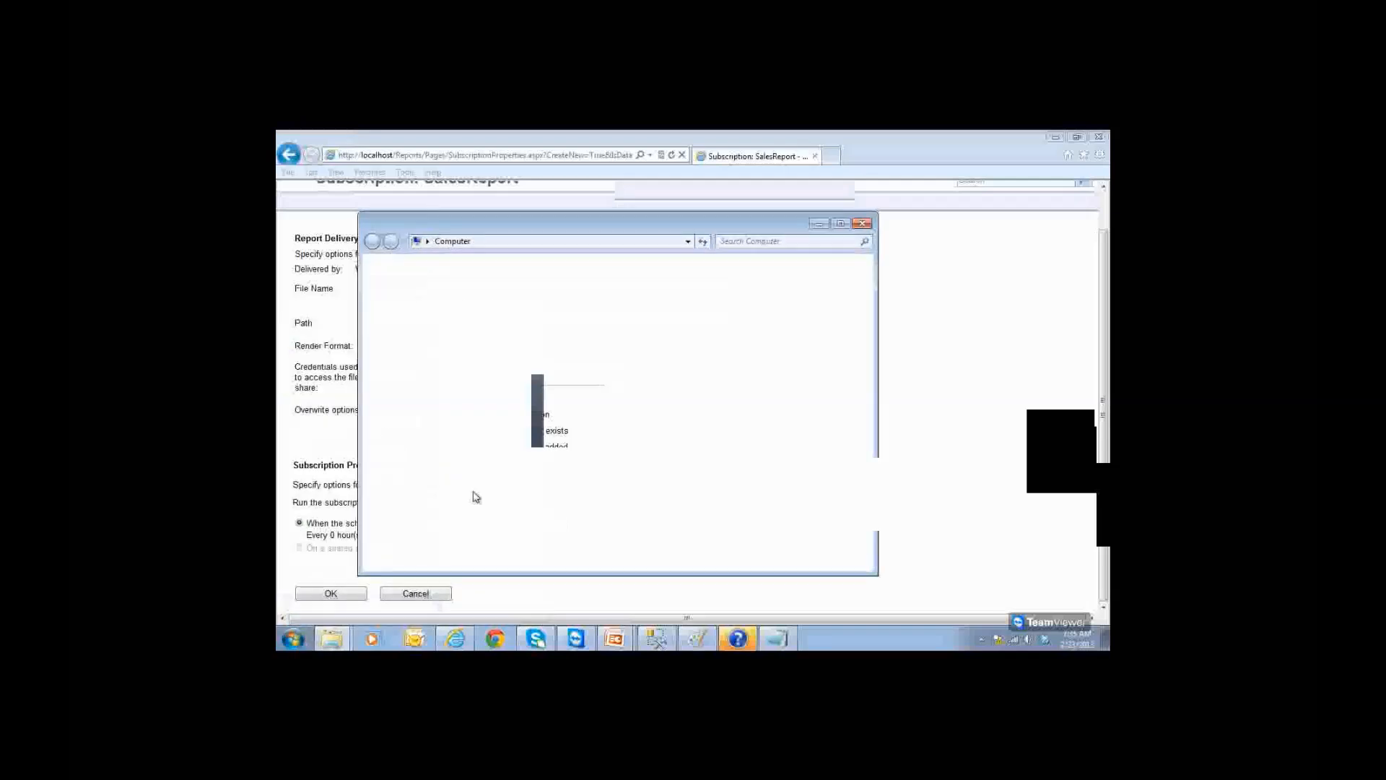
pyautogui.doubleClick(680, 226)
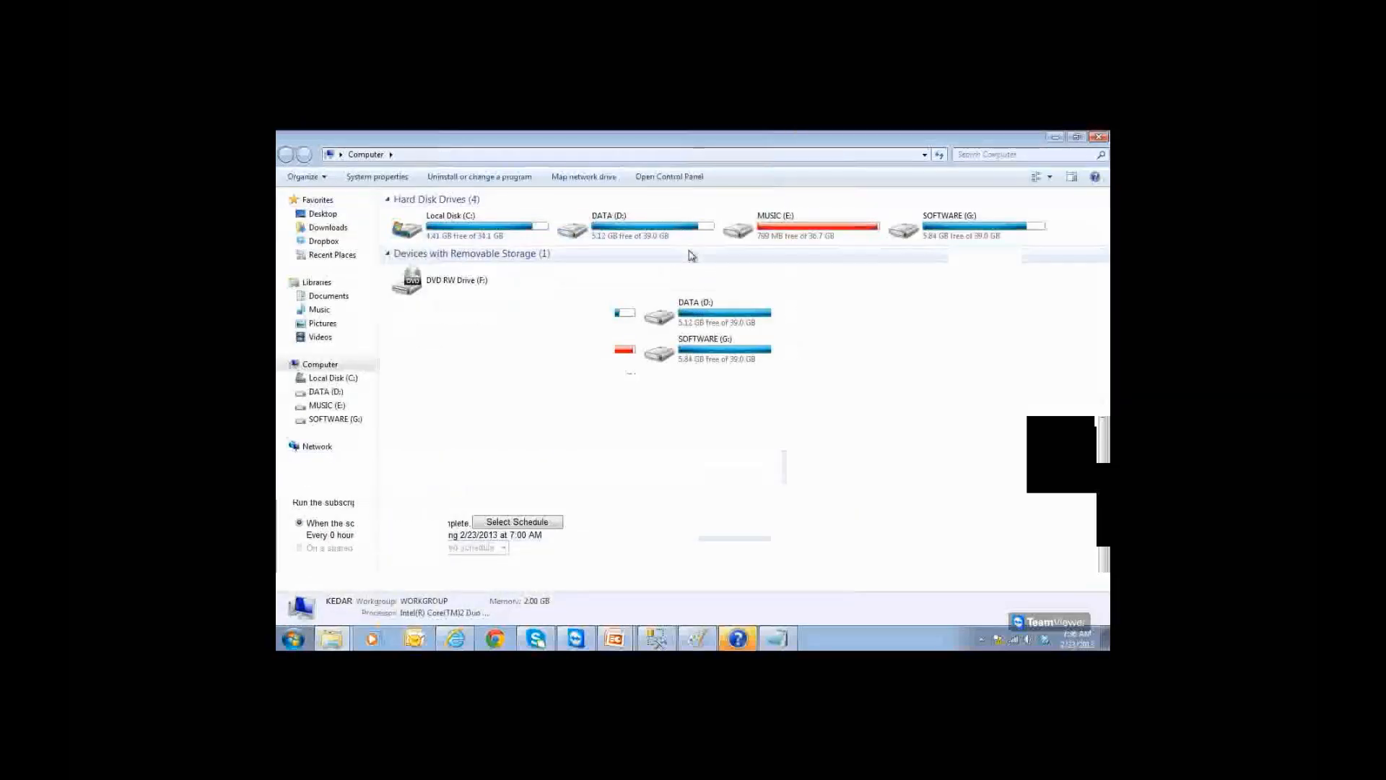
# Step: Open DATA (D:) and add a new folder named OnlineSSRSReports
pyautogui.click(647, 233)
pyautogui.doubleClick(647, 233)
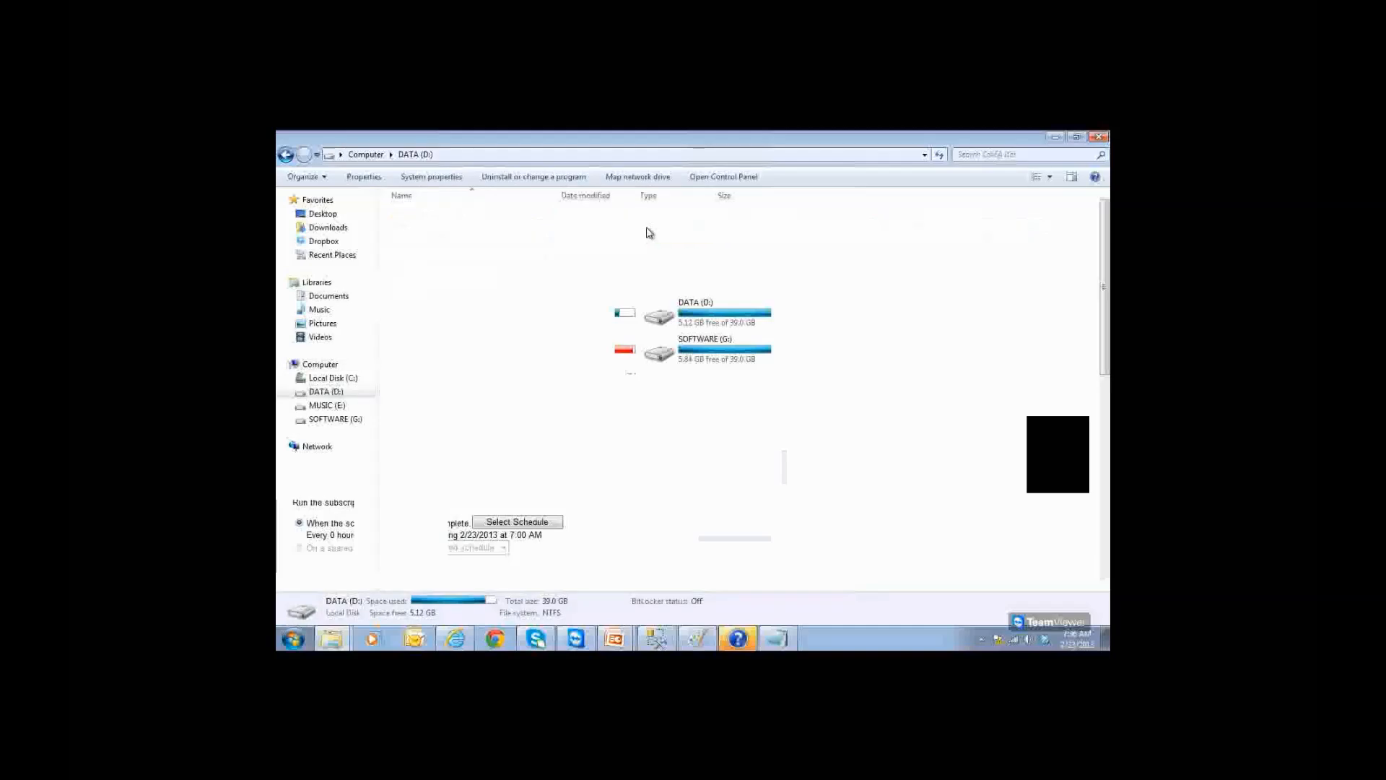
pyautogui.scroll(-8, 612, 271)
pyautogui.scroll(-2, 610, 269)
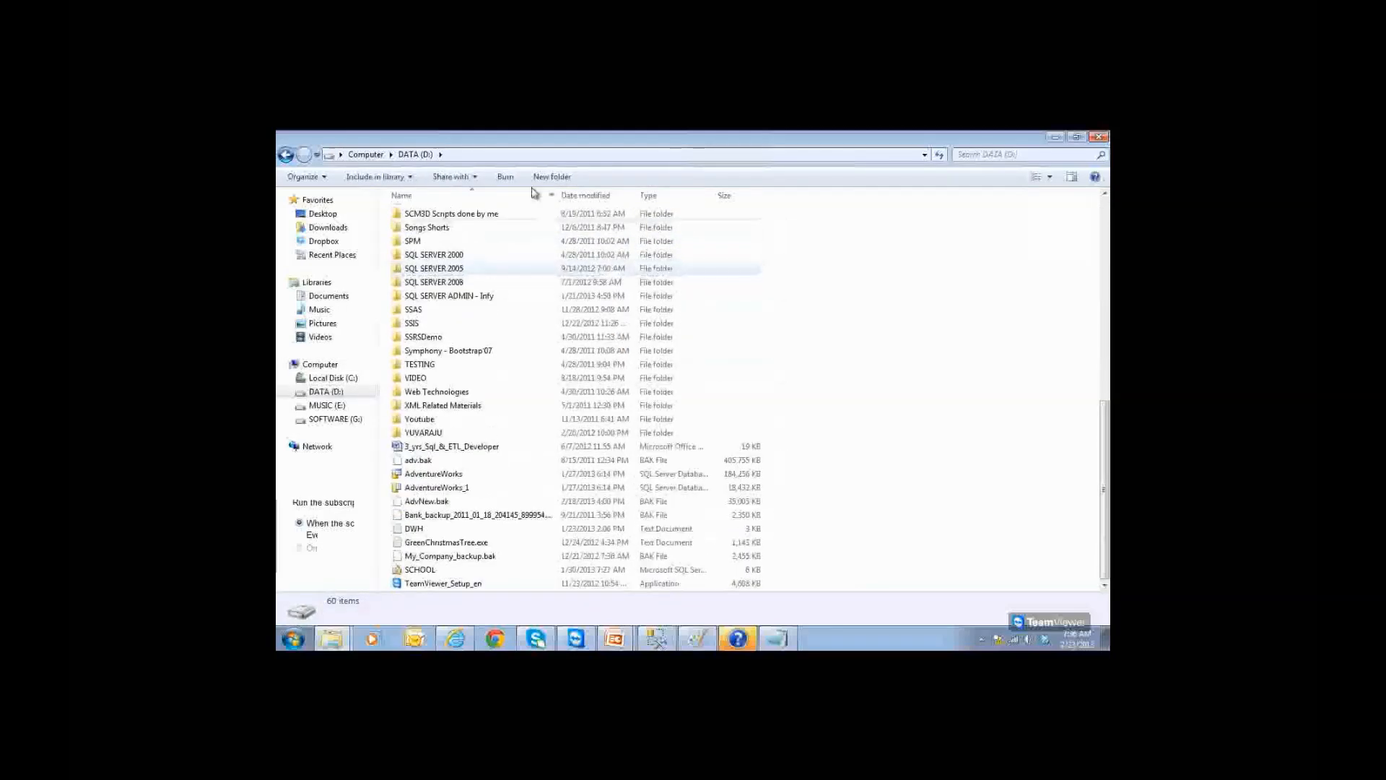
pyautogui.click(551, 177)
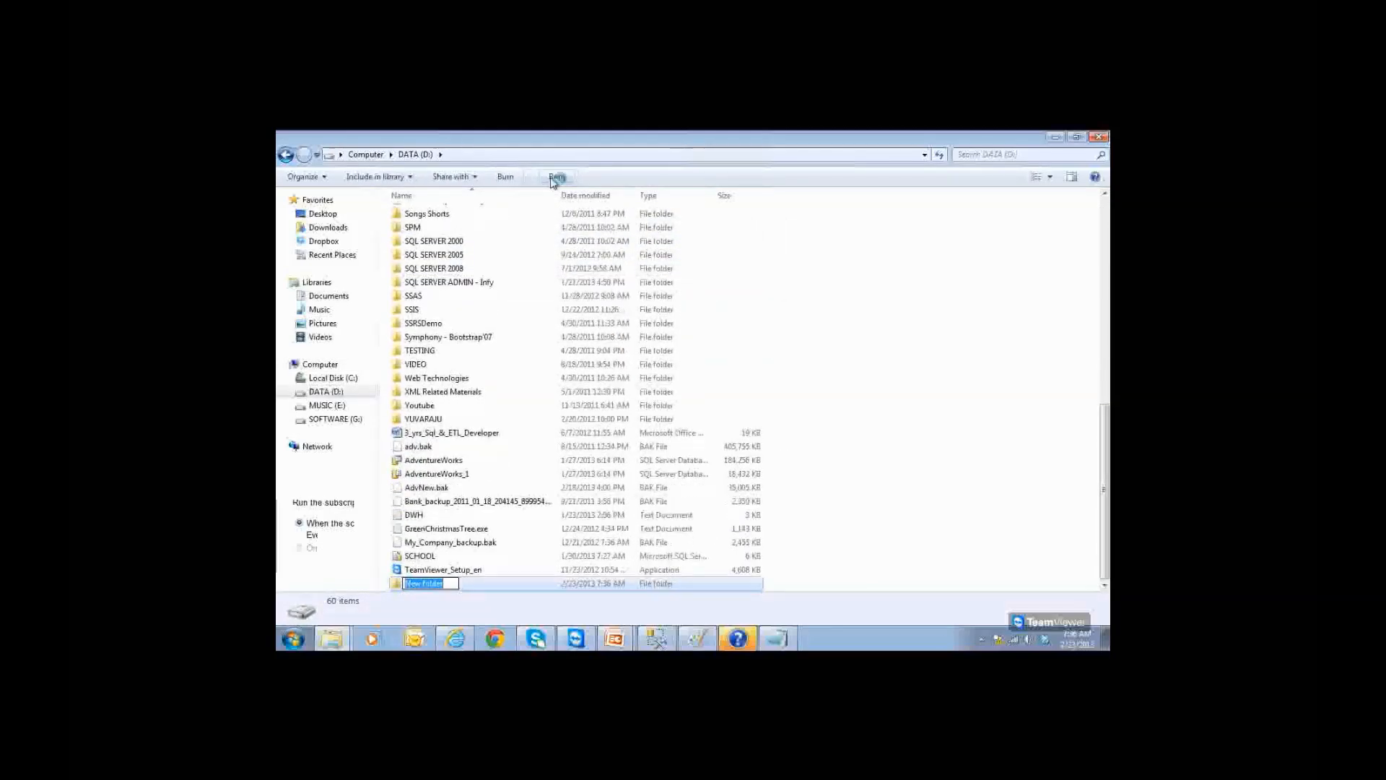
pyautogui.write('Onlin')
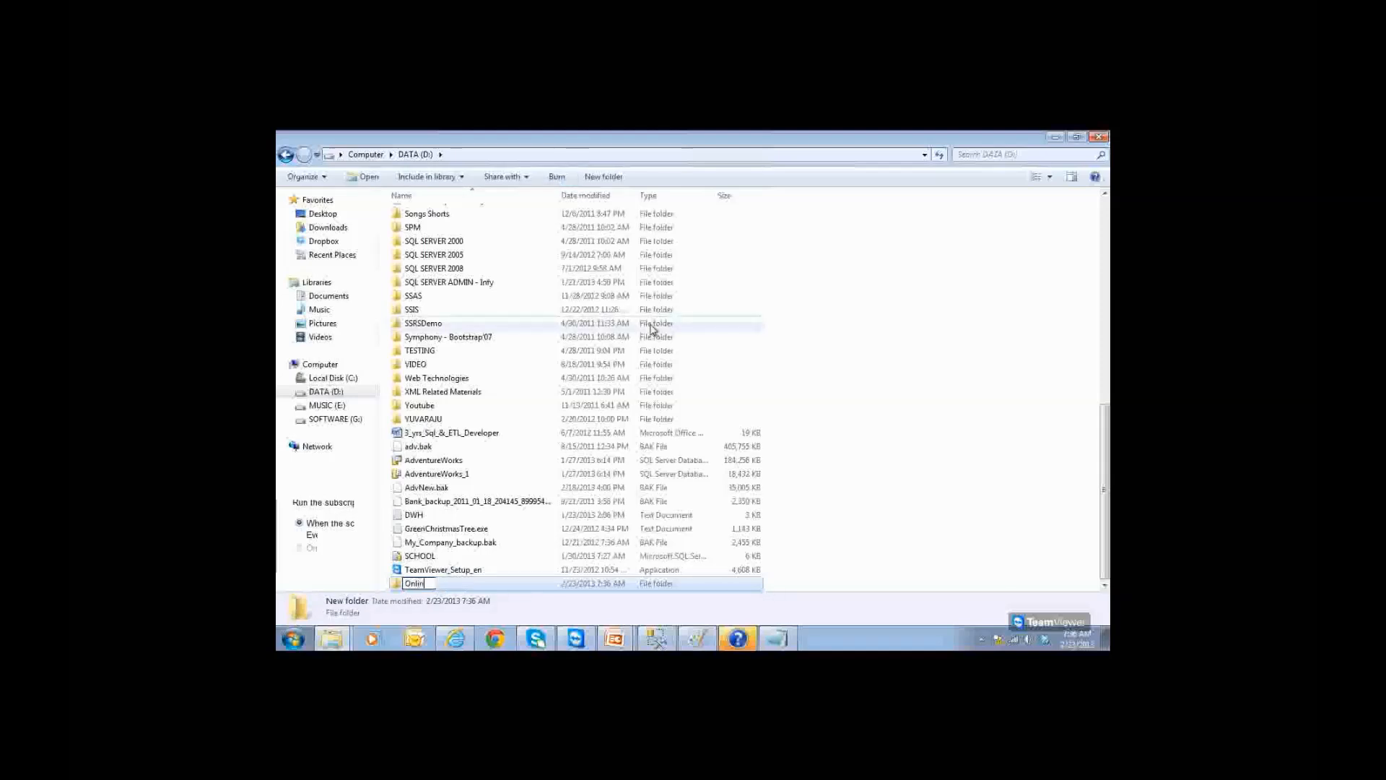
pyautogui.write('eSSRSReports')
pyautogui.click(512, 588)
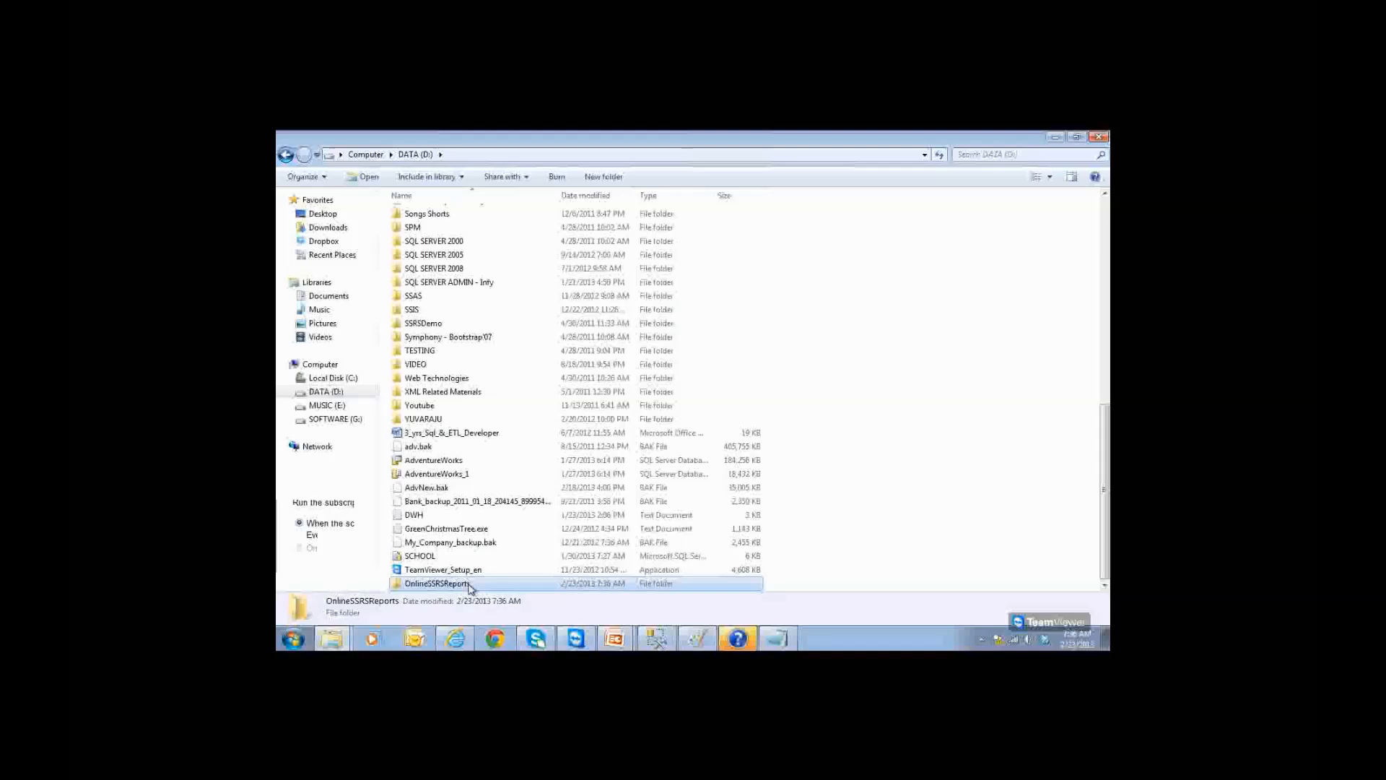
# Step: Share OnlineSSRSReports with specific people, adding the SSRS admin account and Everyone
pyautogui.rightClick(468, 588)
pyautogui.moveTo(675, 306)
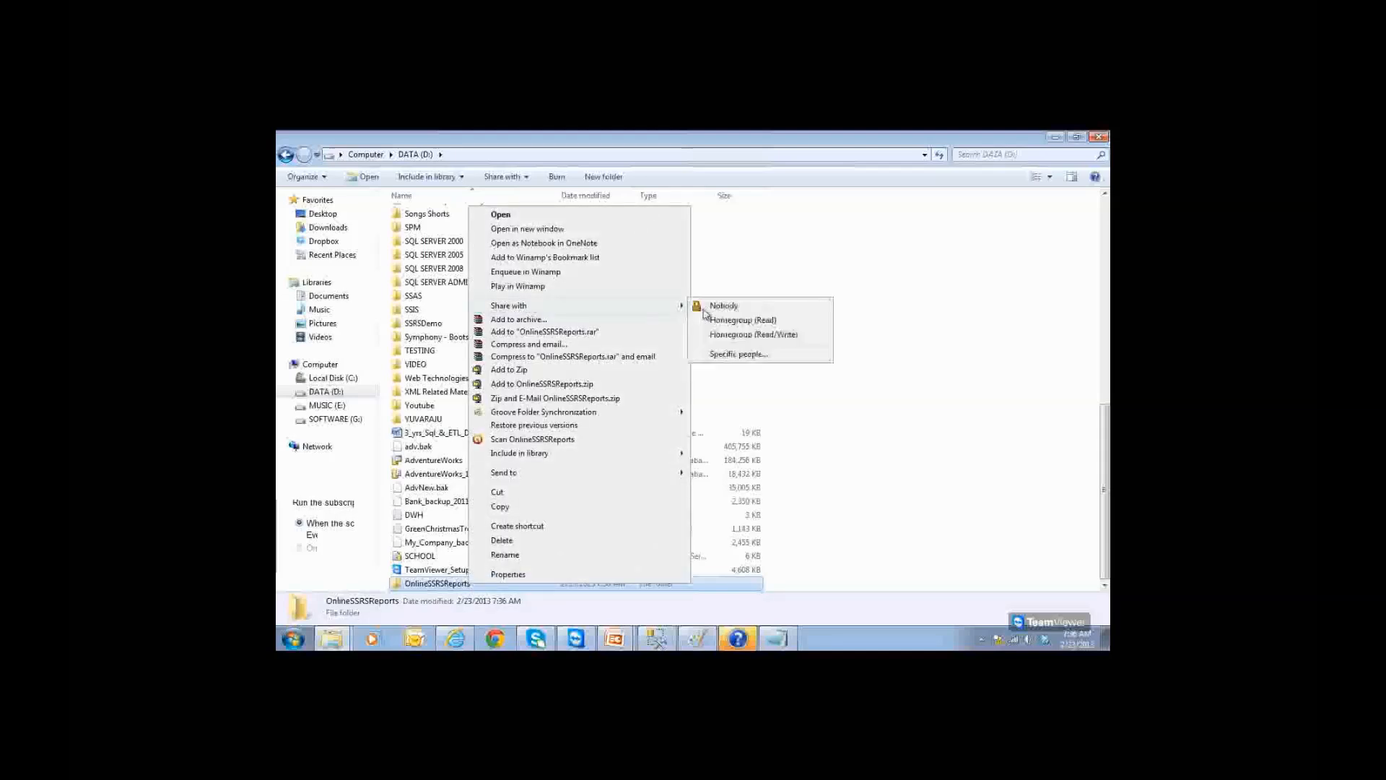
pyautogui.click(722, 355)
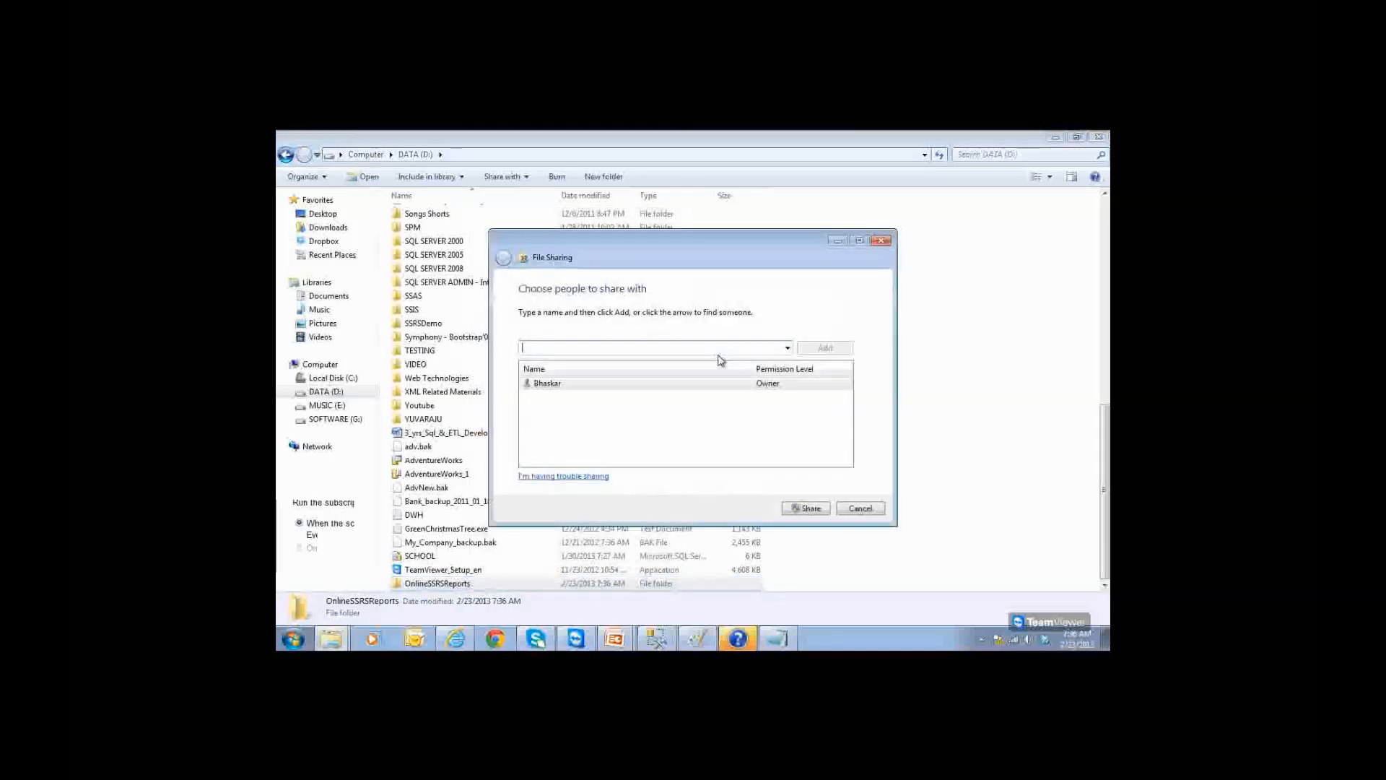
pyautogui.click(786, 348)
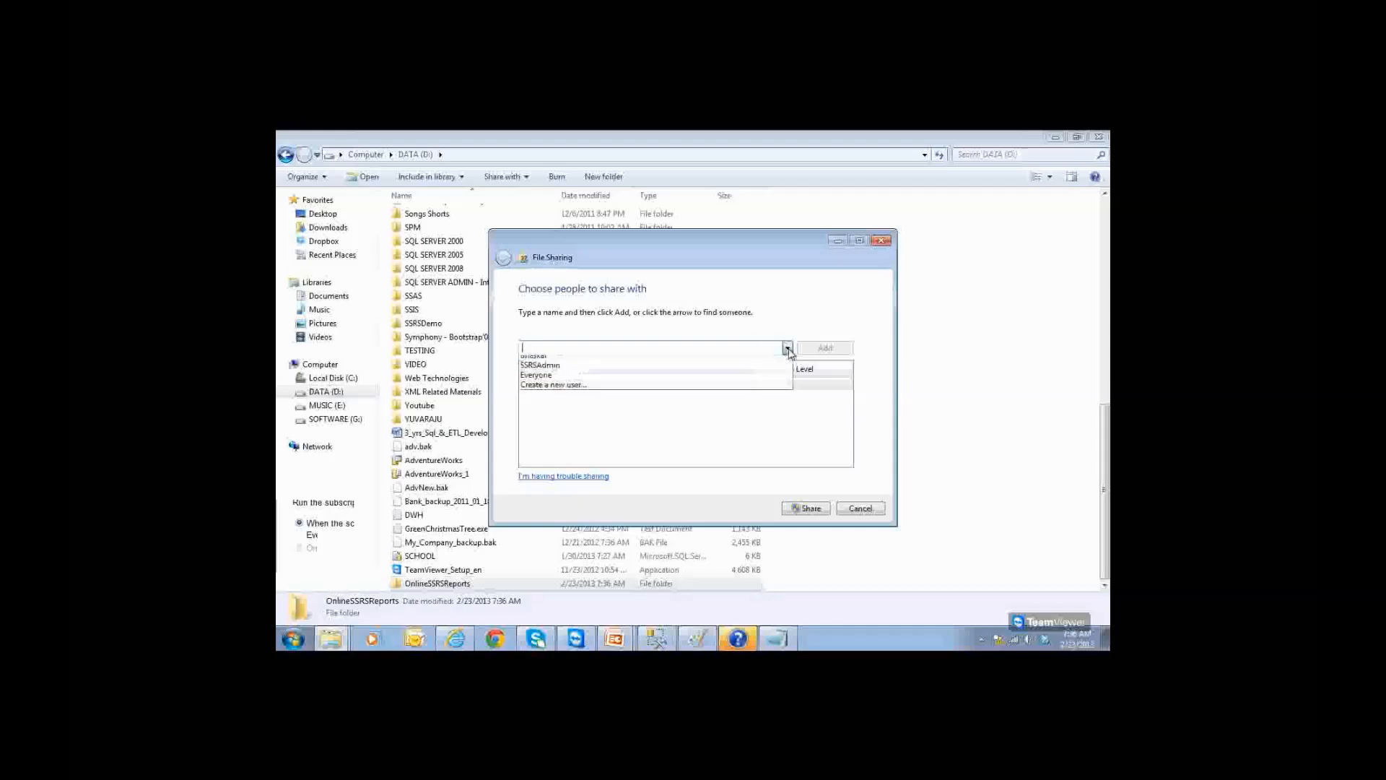
pyautogui.click(665, 371)
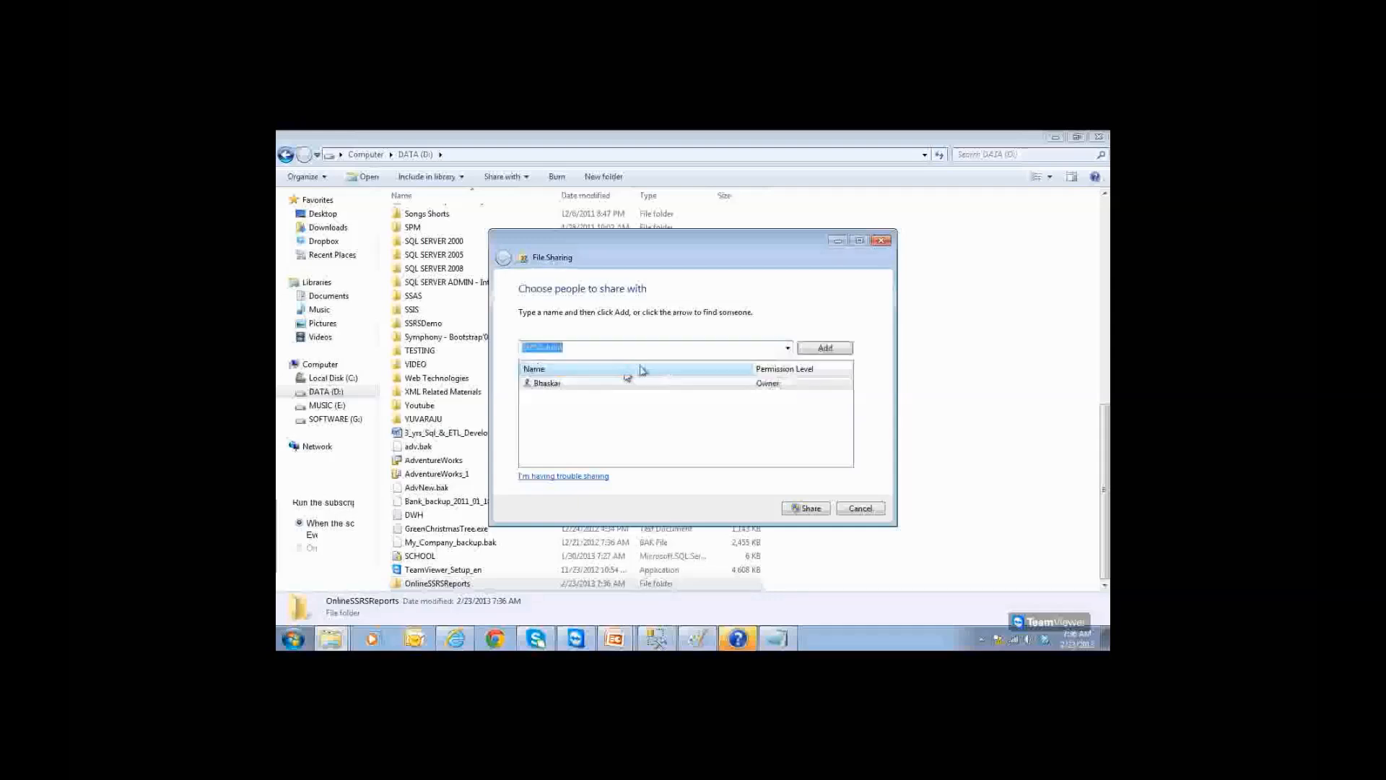
pyautogui.click(821, 348)
pyautogui.click(786, 348)
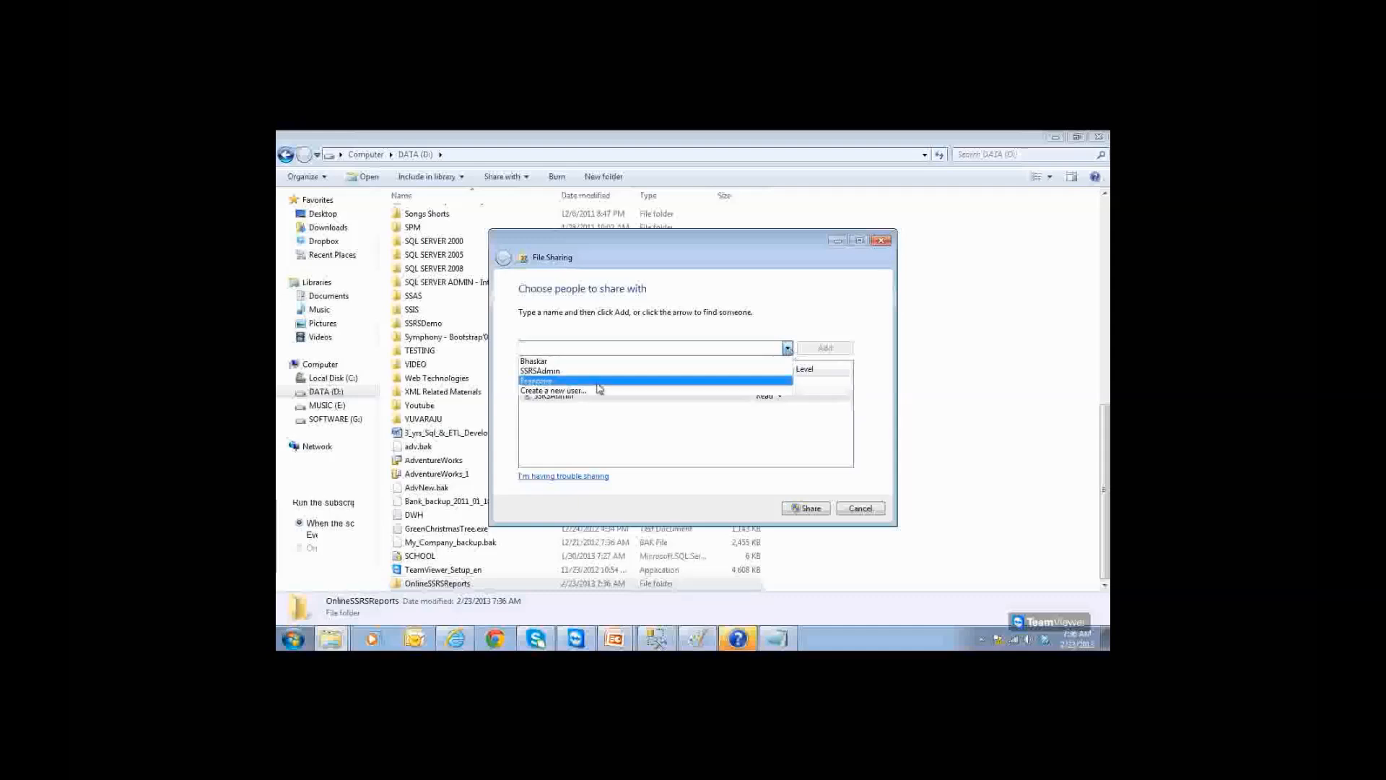
pyautogui.click(625, 377)
pyautogui.click(821, 348)
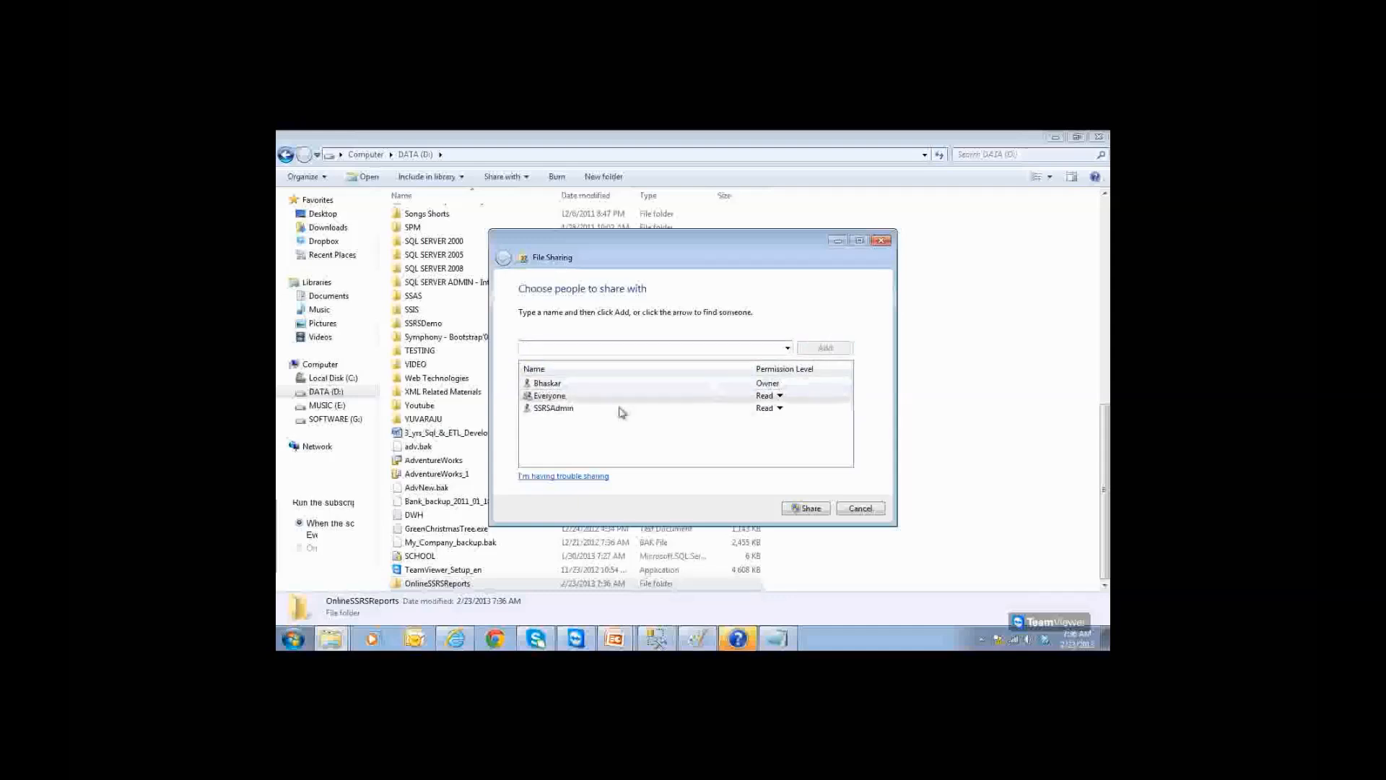
# Step: Give both Read/Write access, share the folder, copy its network link and return to Notepad
pyautogui.click(761, 396)
pyautogui.click(823, 413)
pyautogui.click(607, 409)
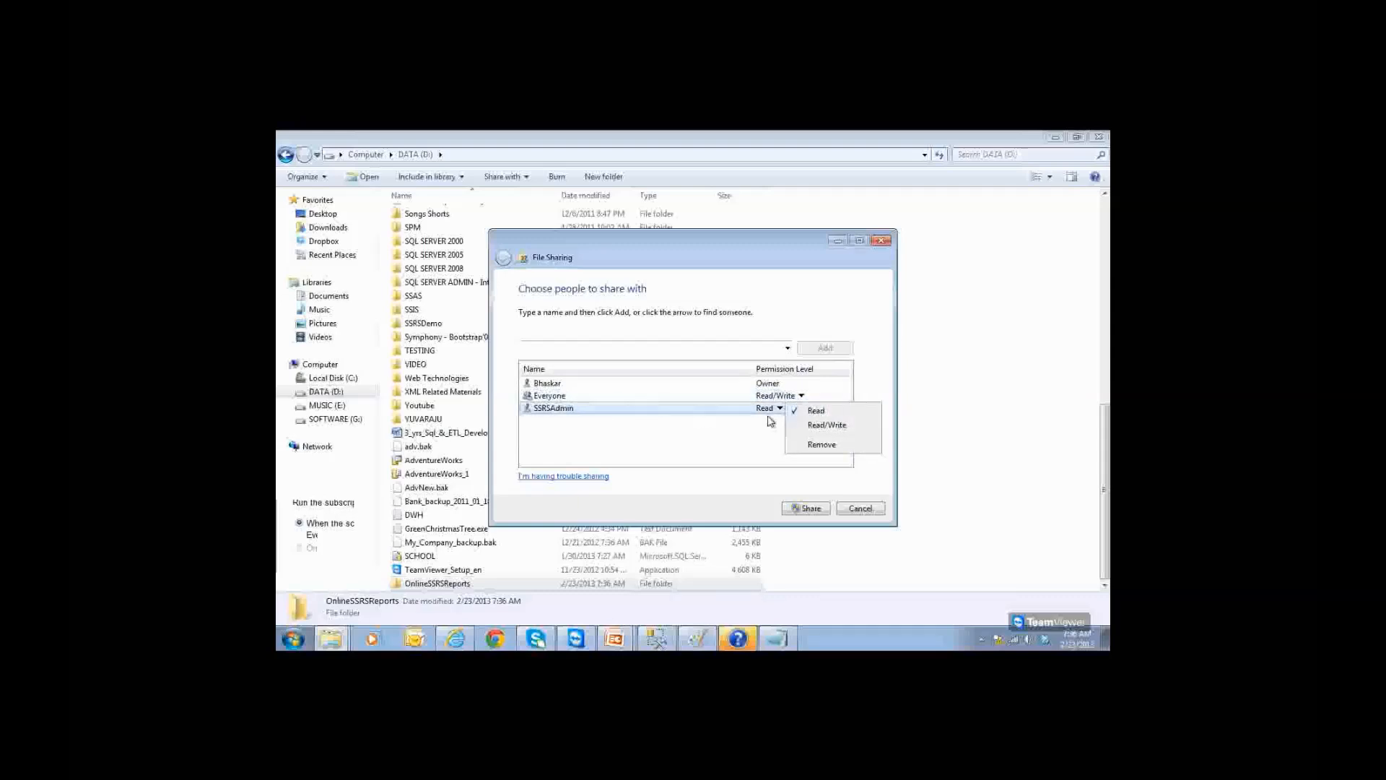
pyautogui.click(823, 425)
pyautogui.click(819, 511)
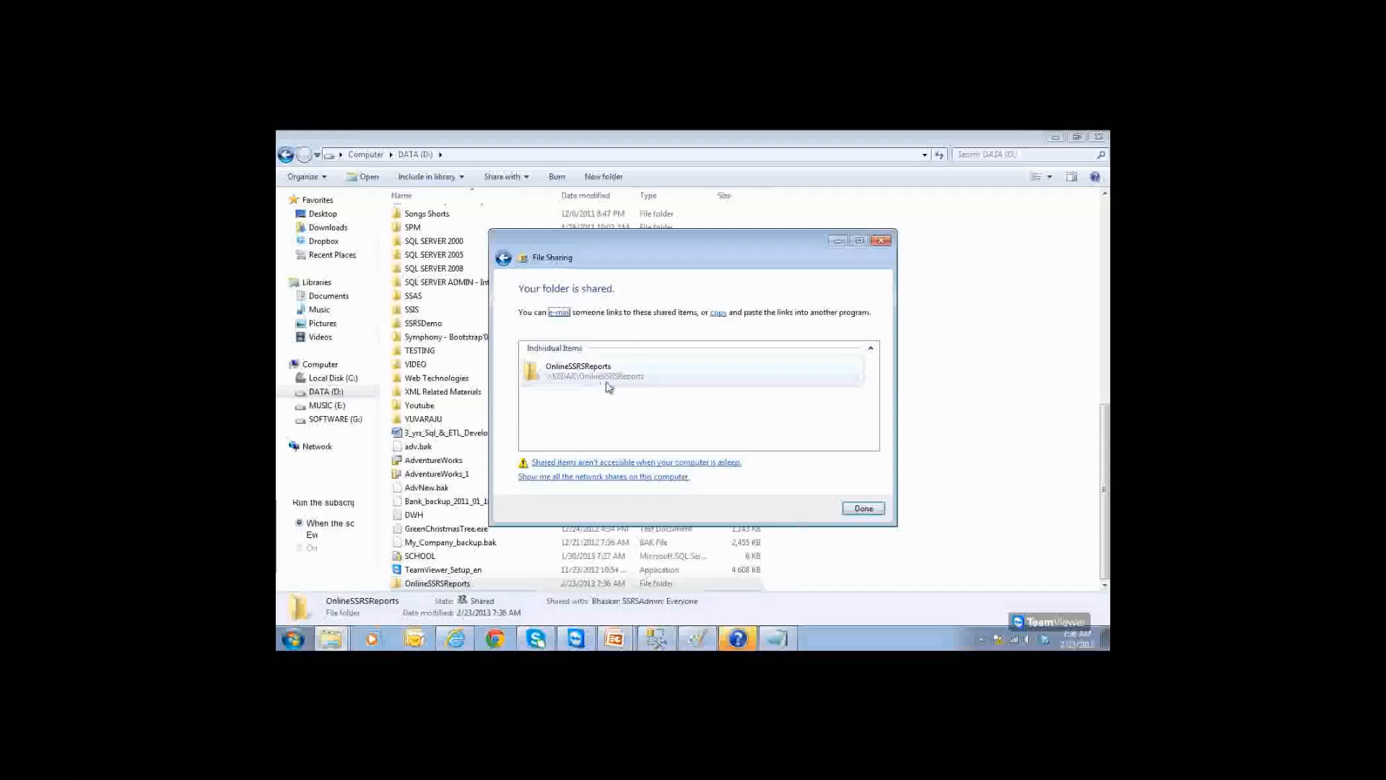
pyautogui.click(717, 313)
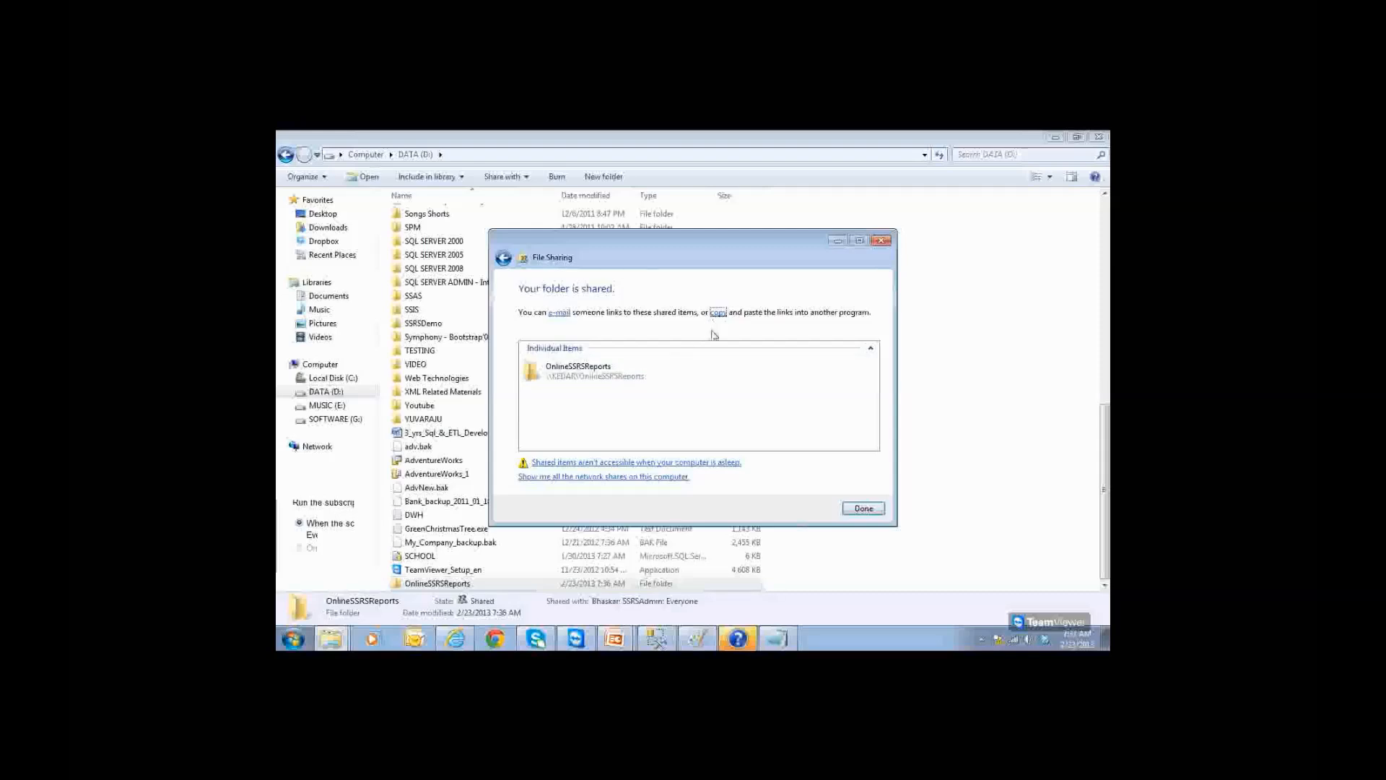
pyautogui.click(778, 638)
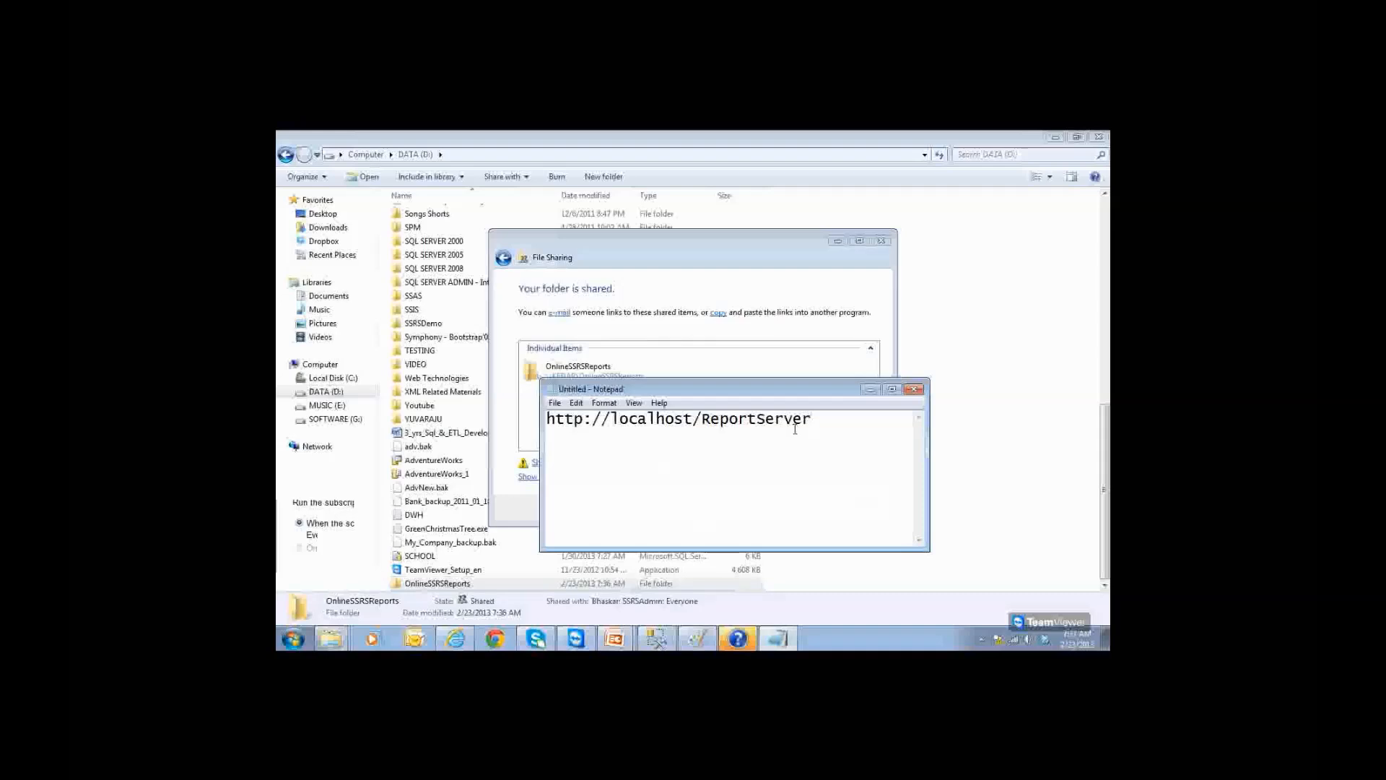
# Step: Paste the shared folder link into a maximized Notepad and strip its label and file: prefix
pyautogui.doubleClick(848, 385)
pyautogui.hotkey('ctrl', 'a')
pyautogui.write('OnlineSSRSReports (file://KEDAR/OnlineSSRSReports)')
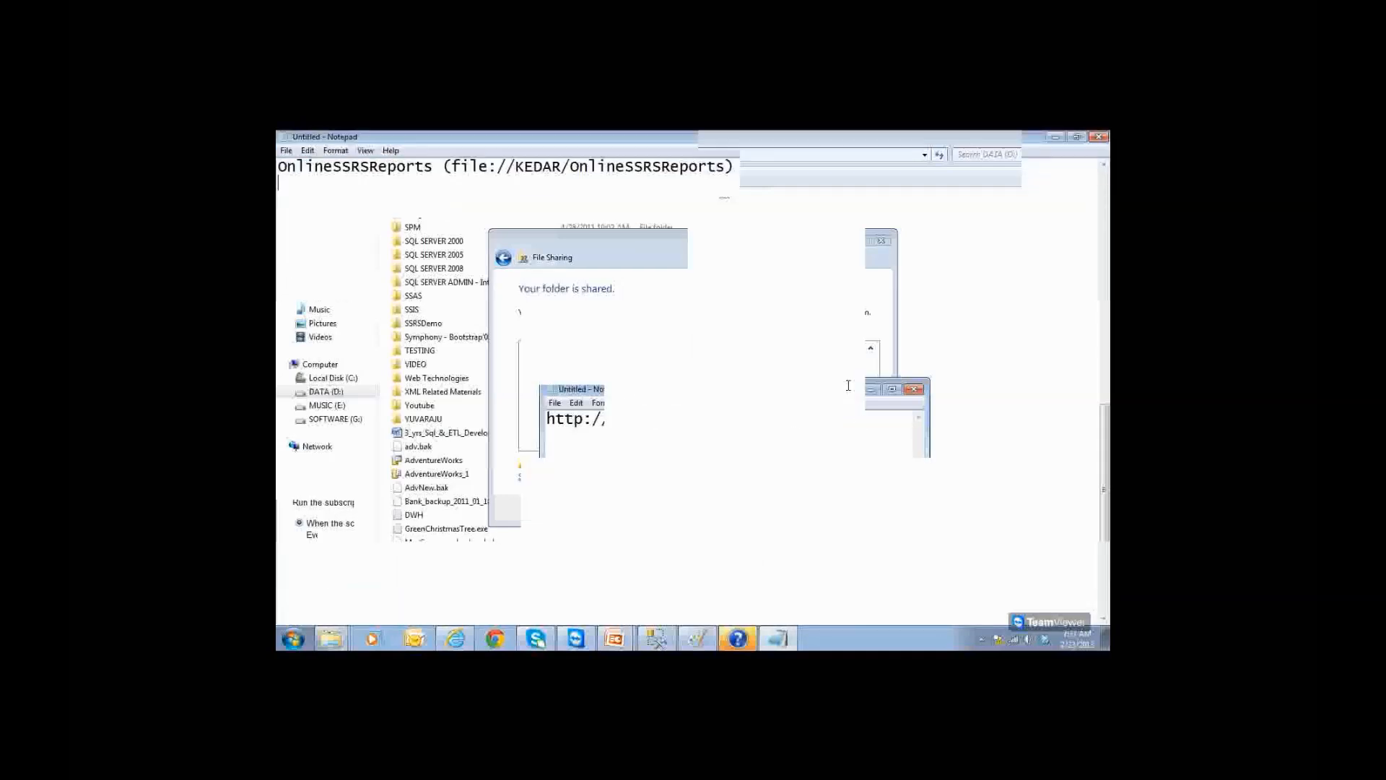
pyautogui.press('Up')
pyautogui.hotkey('shift', 'Right')
pyautogui.hotkey('shift', 'Right')
pyautogui.hotkey('shift', 'Right')
pyautogui.hotkey('shift', 'Right')
pyautogui.hotkey('shift', 'Right')
pyautogui.hotkey('shift', 'Right')
pyautogui.hotkey('shift', 'Right')
pyautogui.hotkey('shift', 'Right')
pyautogui.hotkey('shift', 'Right')
pyautogui.hotkey('shift', 'Right')
pyautogui.hotkey('shift', 'Right')
pyautogui.hotkey('shift', 'Right')
pyautogui.hotkey('shift', 'Right')
pyautogui.hotkey('shift', 'Right')
pyautogui.hotkey('shift', 'Right')
pyautogui.hotkey('shift', 'Right')
pyautogui.hotkey('shift', 'Right')
pyautogui.hotkey('shift', 'Right')
pyautogui.hotkey('shift', 'Right')
pyautogui.hotkey('shift', 'Right')
pyautogui.hotkey('shift', 'Right')
pyautogui.hotkey('shift', 'Right')
pyautogui.hotkey('shift', 'Right')
pyautogui.hotkey('shift', 'Right')
pyautogui.press('Delete')
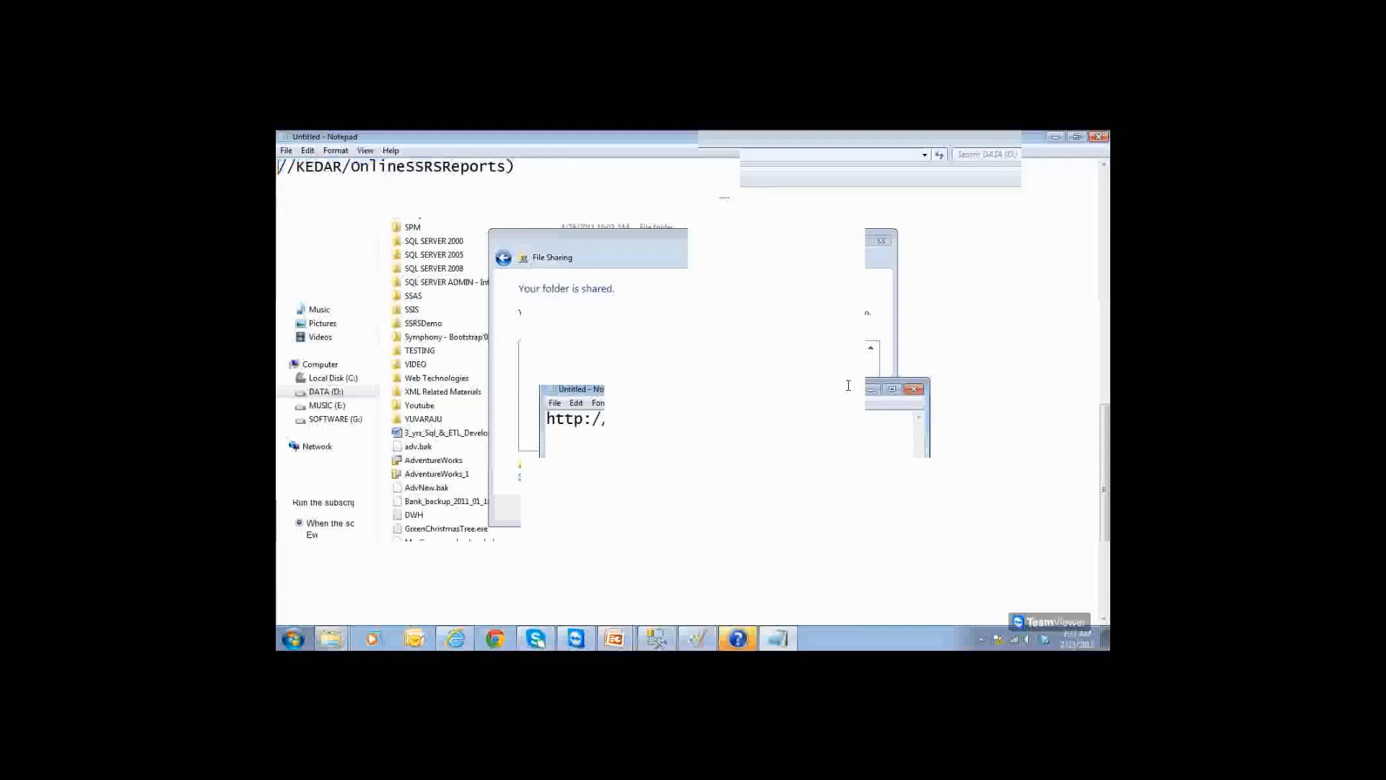
# Step: Convert the link to \\KEDAR\OnlineSSRSReports with backslashes, drop the trailing bracket, and select it
pyautogui.hotkey('shift', 'Right')
pyautogui.hotkey('shift', 'Right')
pyautogui.write('\\\\')
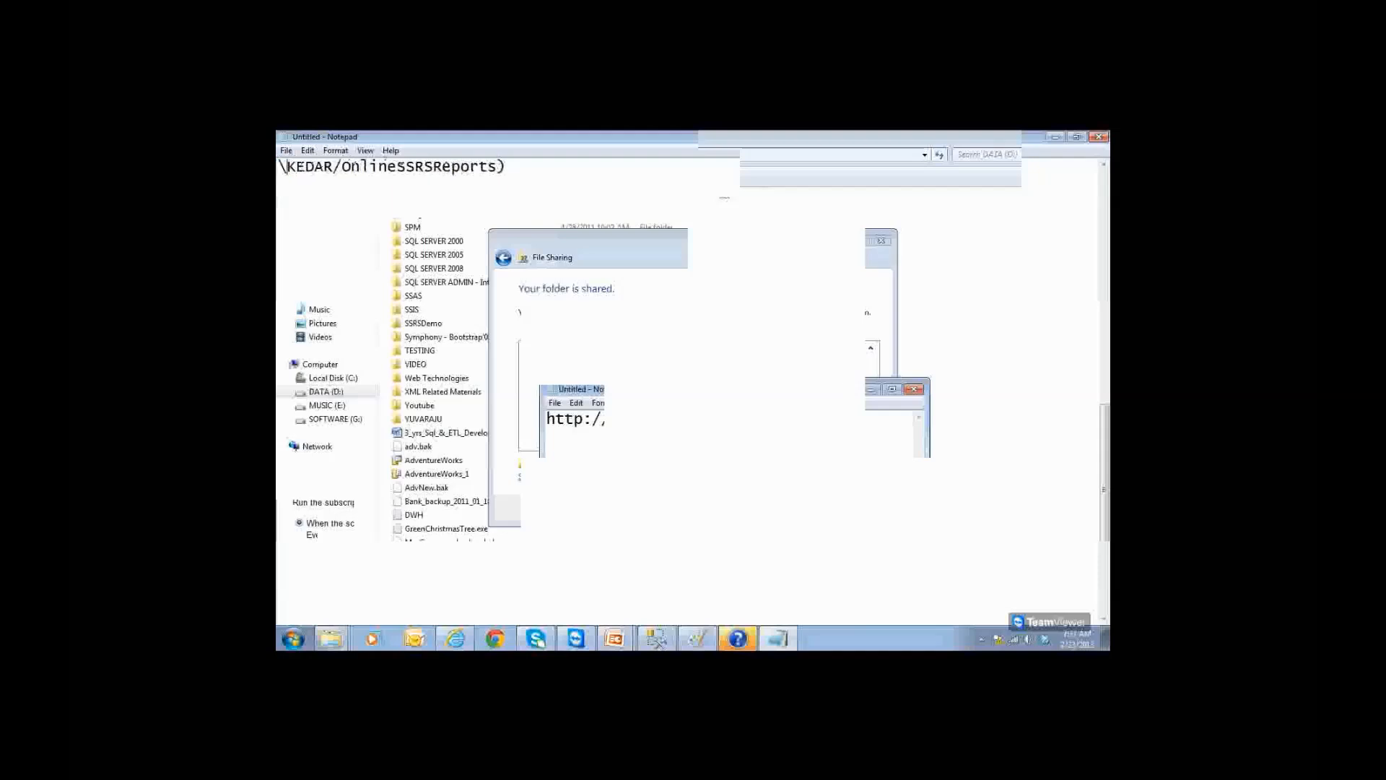
pyautogui.press('Right')
pyautogui.press('Right')
pyautogui.press('Right')
pyautogui.hotkey('shift', 'Right')
pyautogui.write('\\')
pyautogui.press('End')
pyautogui.press('BackSpace')
pyautogui.hotkey('ctrl', 'a')
pyautogui.hotkey('ctrl', 'c')
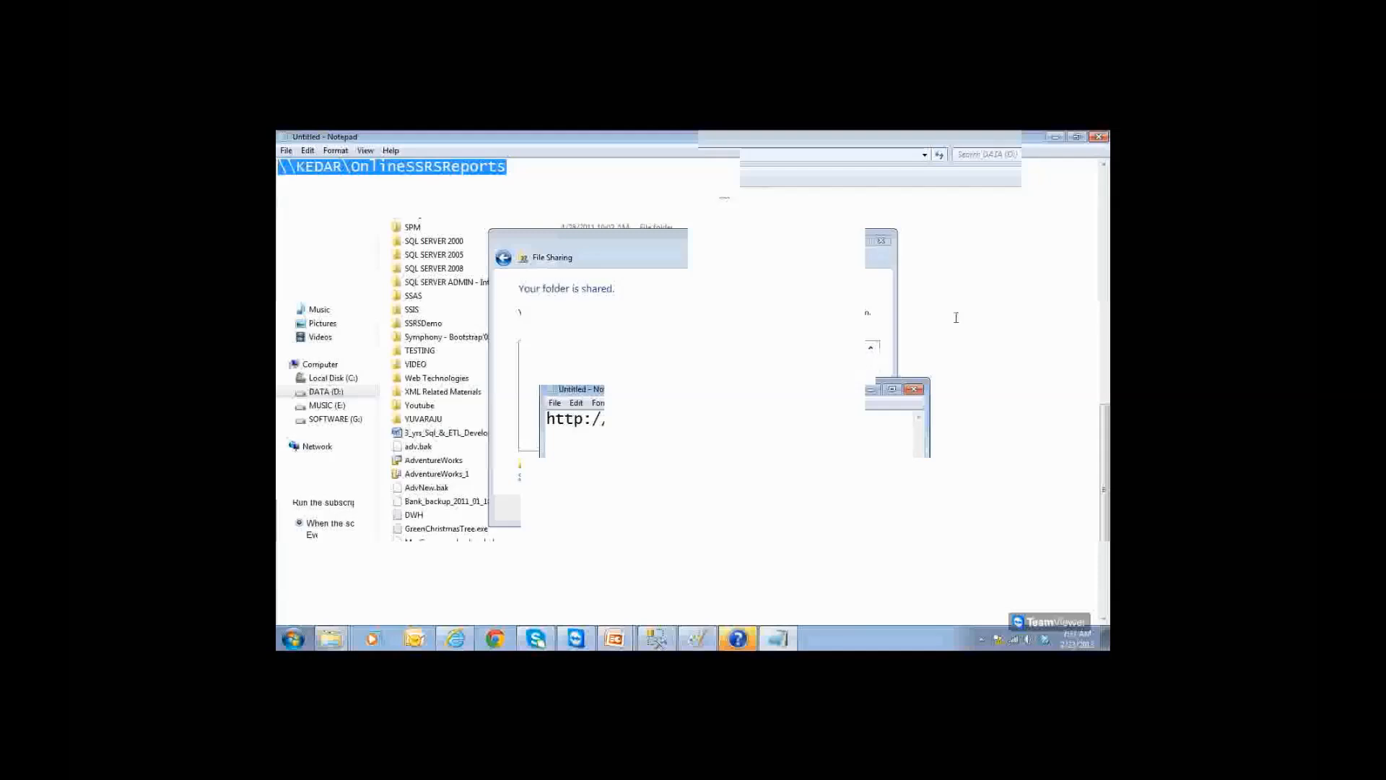
pyautogui.click(1055, 137)
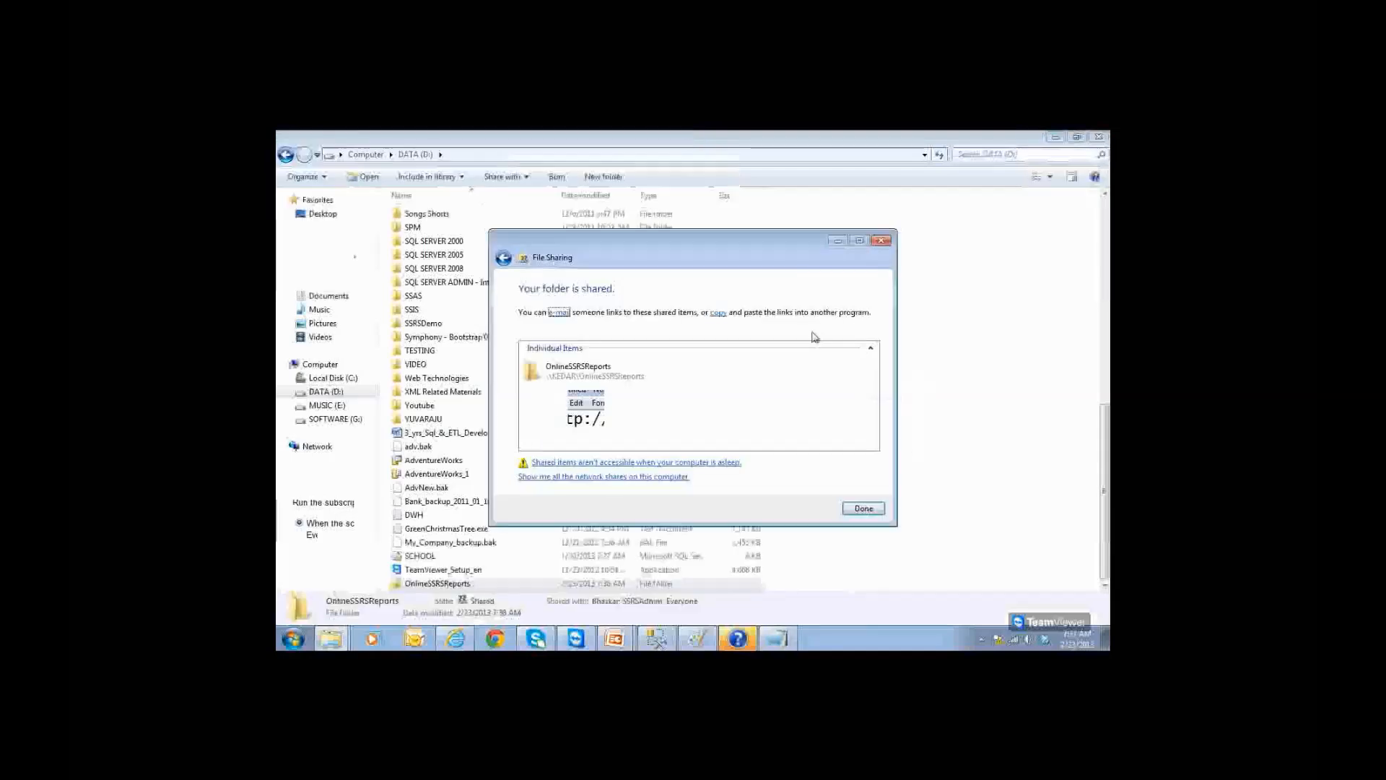
# Step: Set the subscription's delivery path to \\KEDAR\OnlineSSRSReports and submit the settings
pyautogui.click(864, 508)
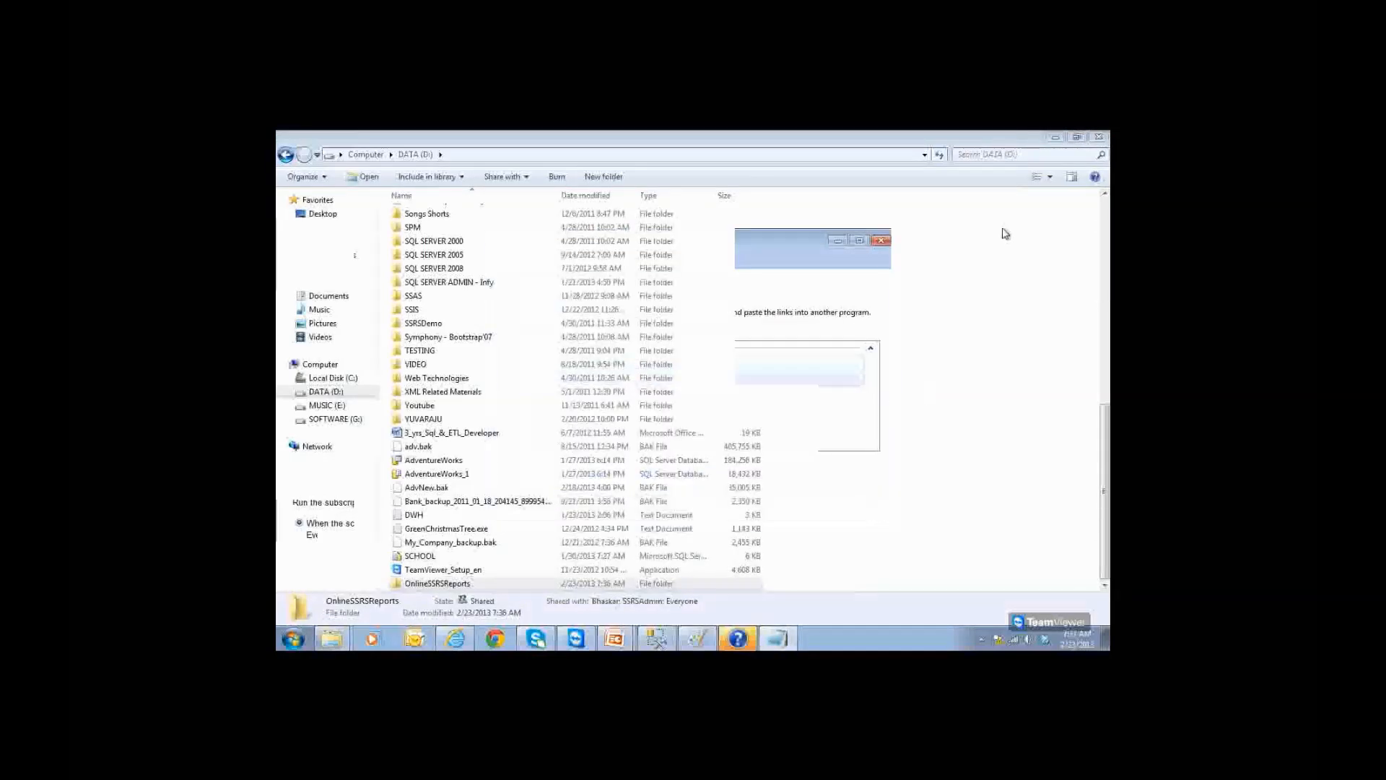
pyautogui.click(1057, 139)
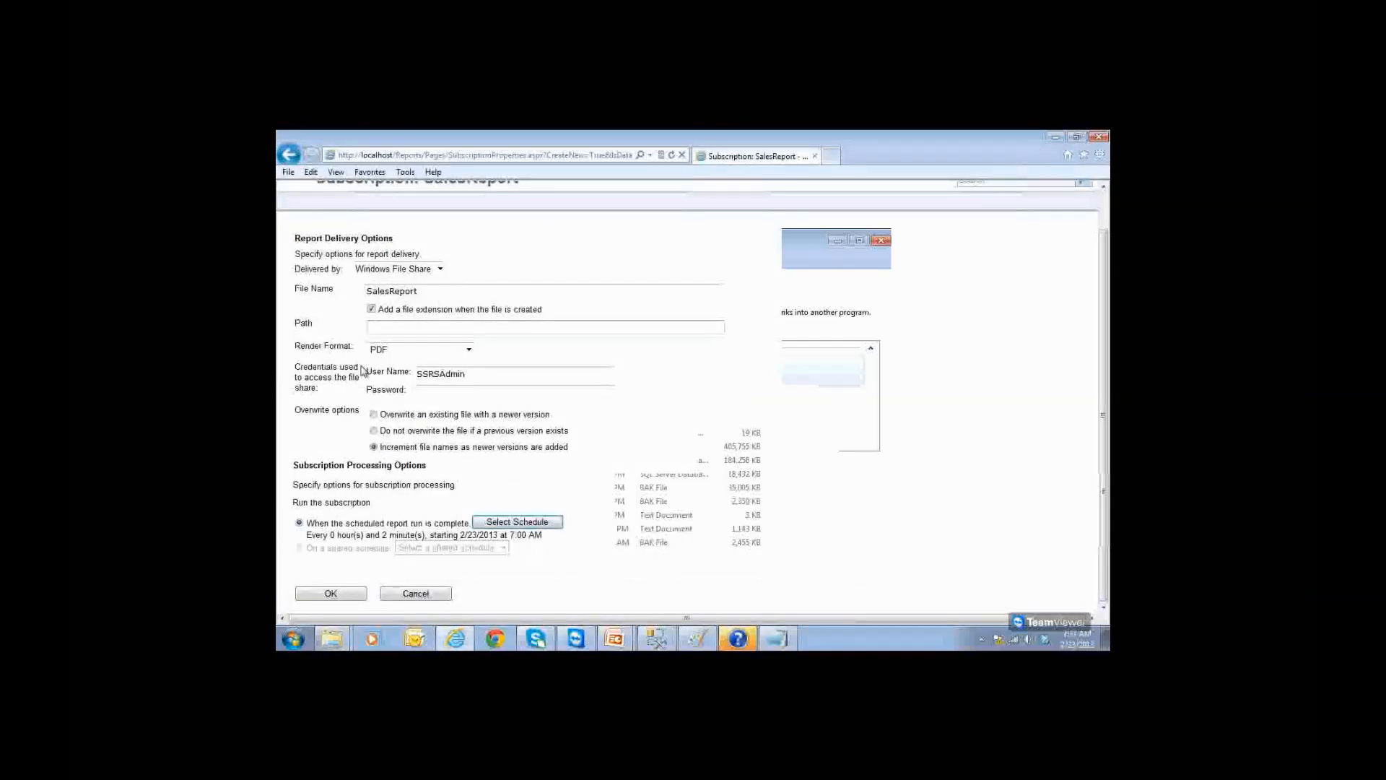
pyautogui.hotkey('ctrl', 'v')
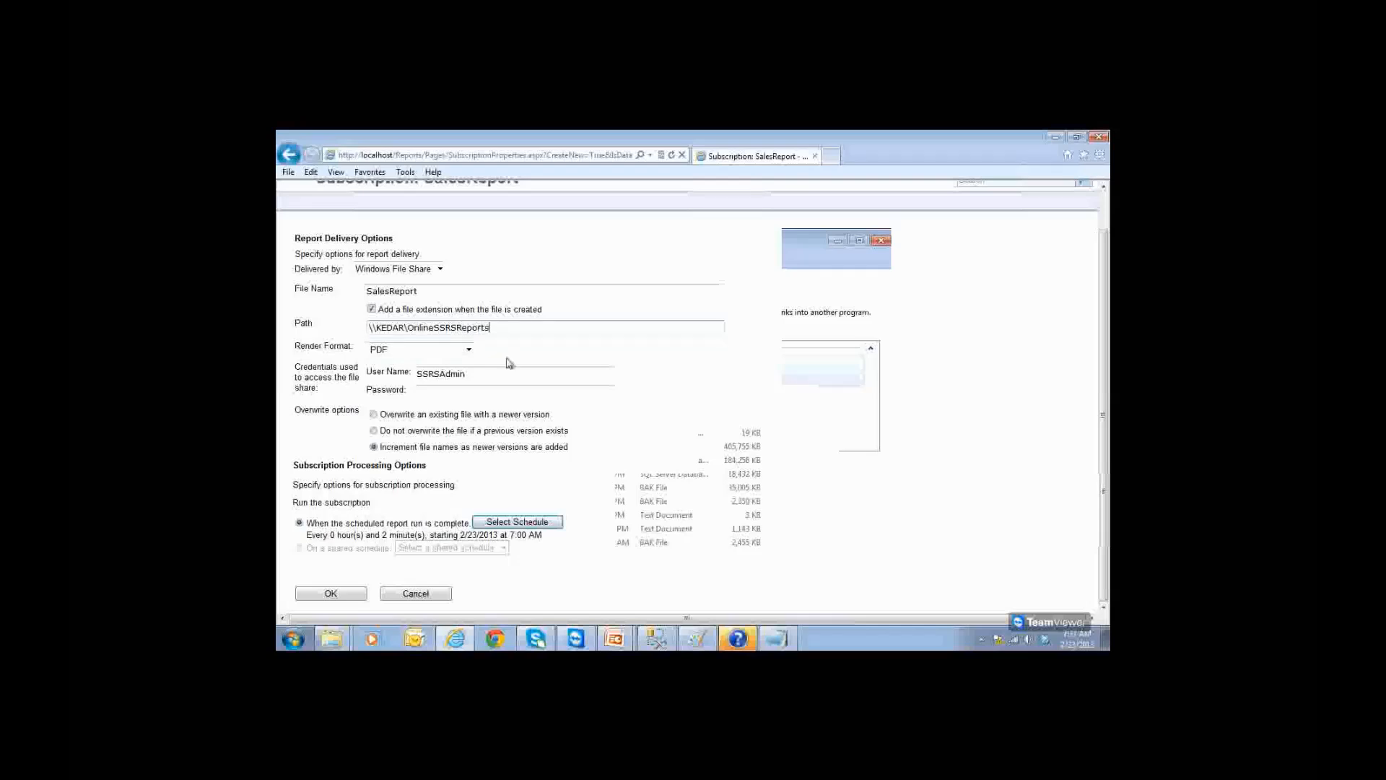
pyautogui.hotkey('ctrl', 'a')
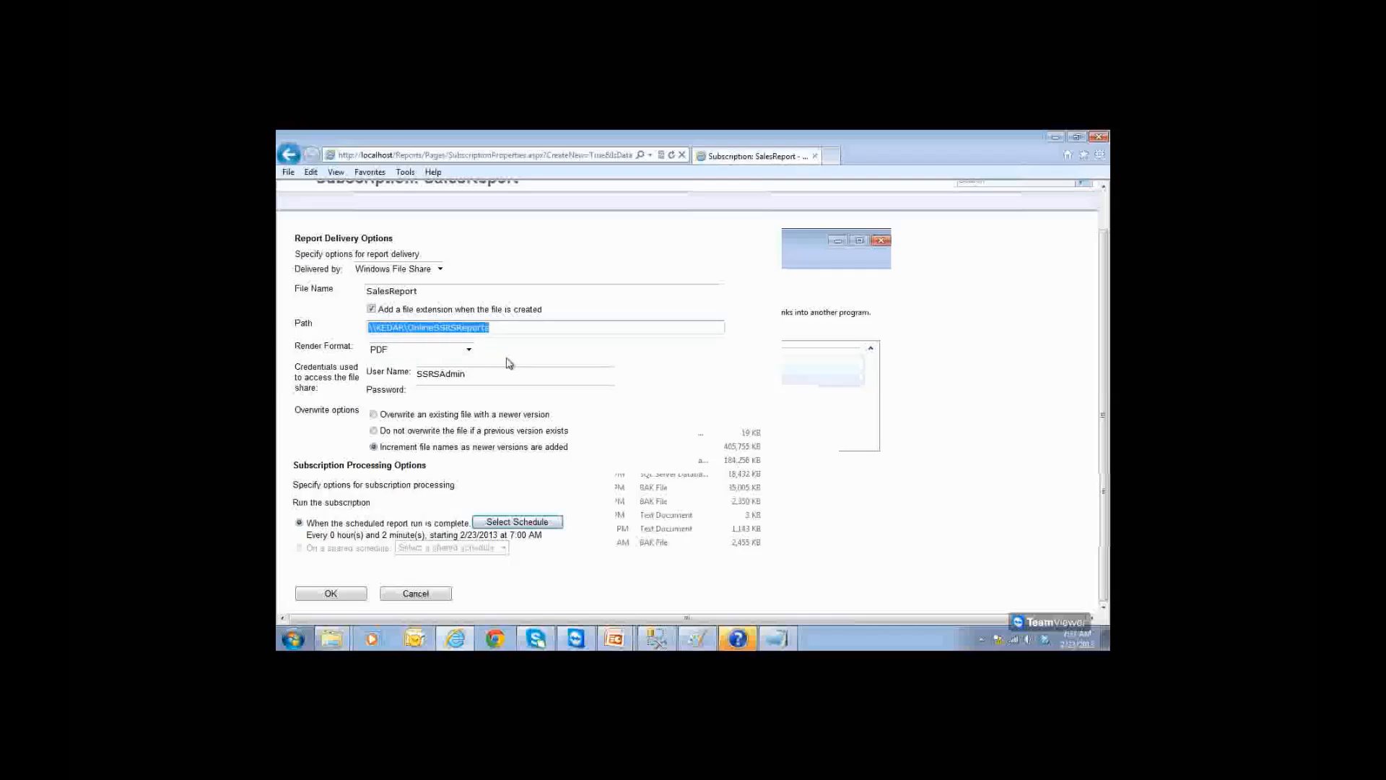
pyautogui.click(352, 594)
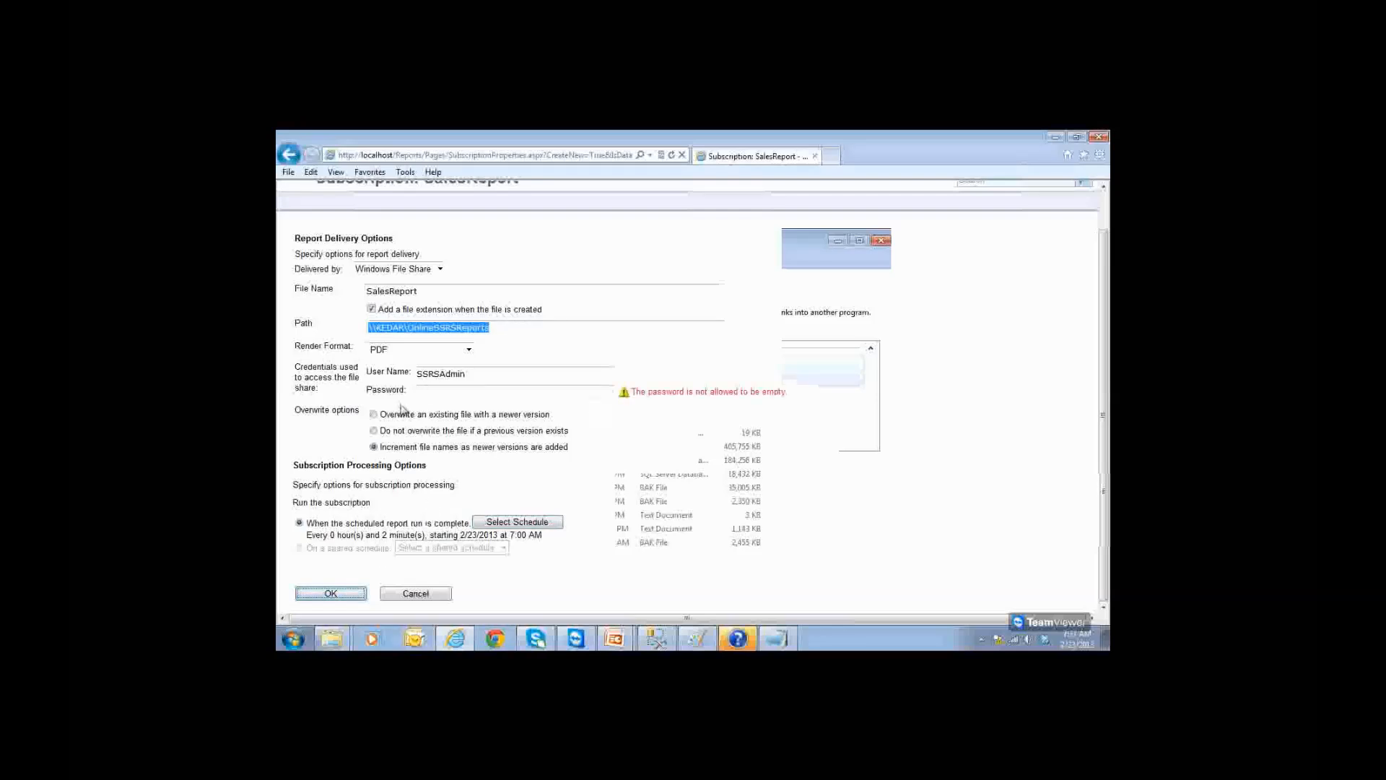
# Step: Fill in the share account's password and save the subscription
pyautogui.click(432, 392)
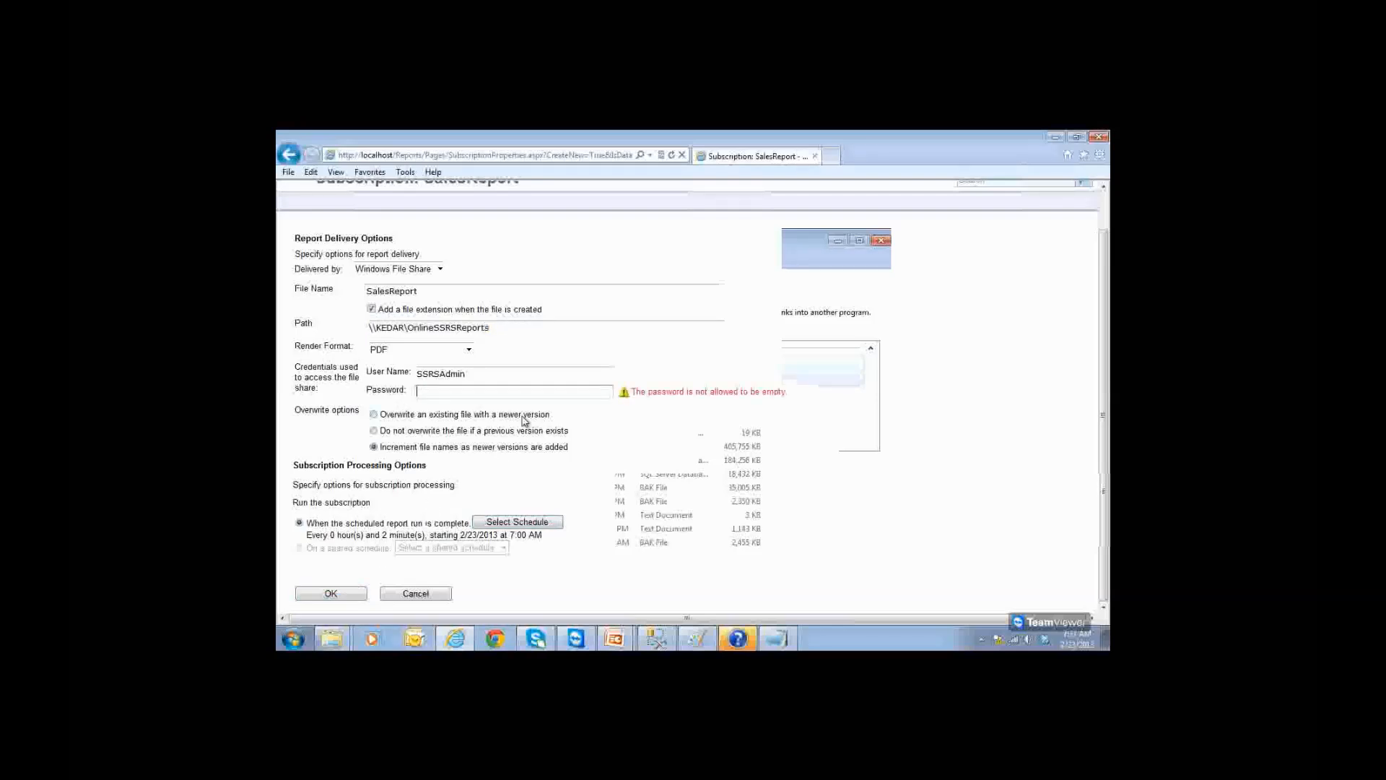
pyautogui.write('*******')
pyautogui.click(351, 593)
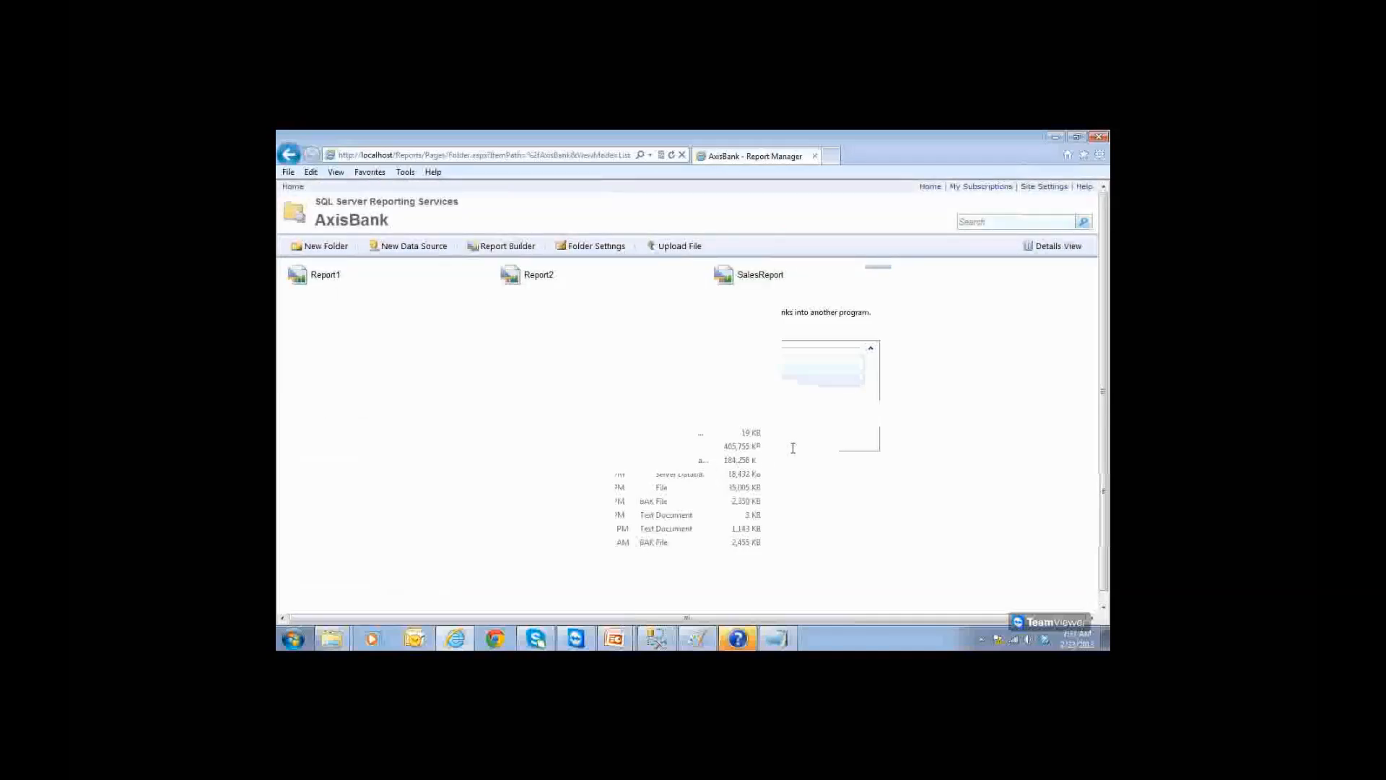
# Step: View the SalesReport timed subscription in My Subscriptions, then return to the DATA (D:) window
pyautogui.click(986, 187)
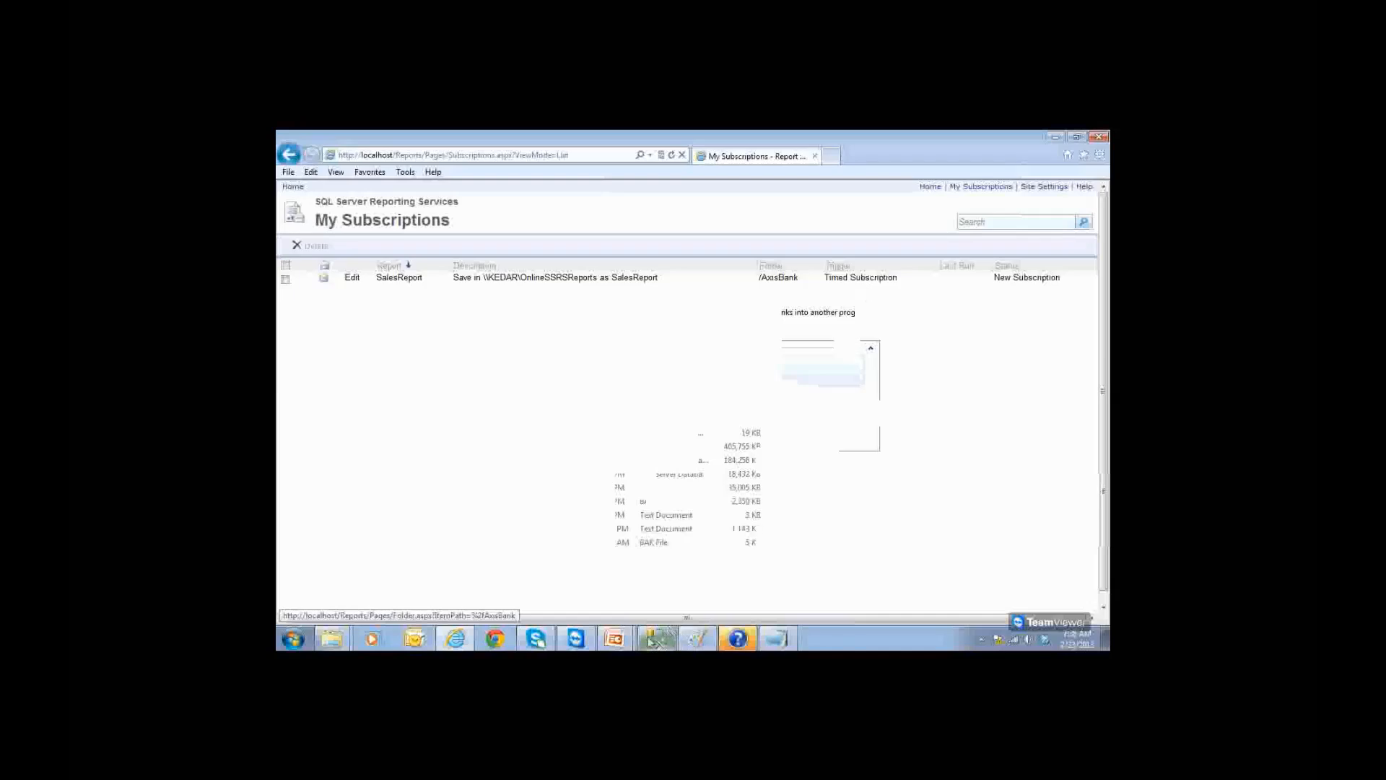
pyautogui.moveTo(340, 636)
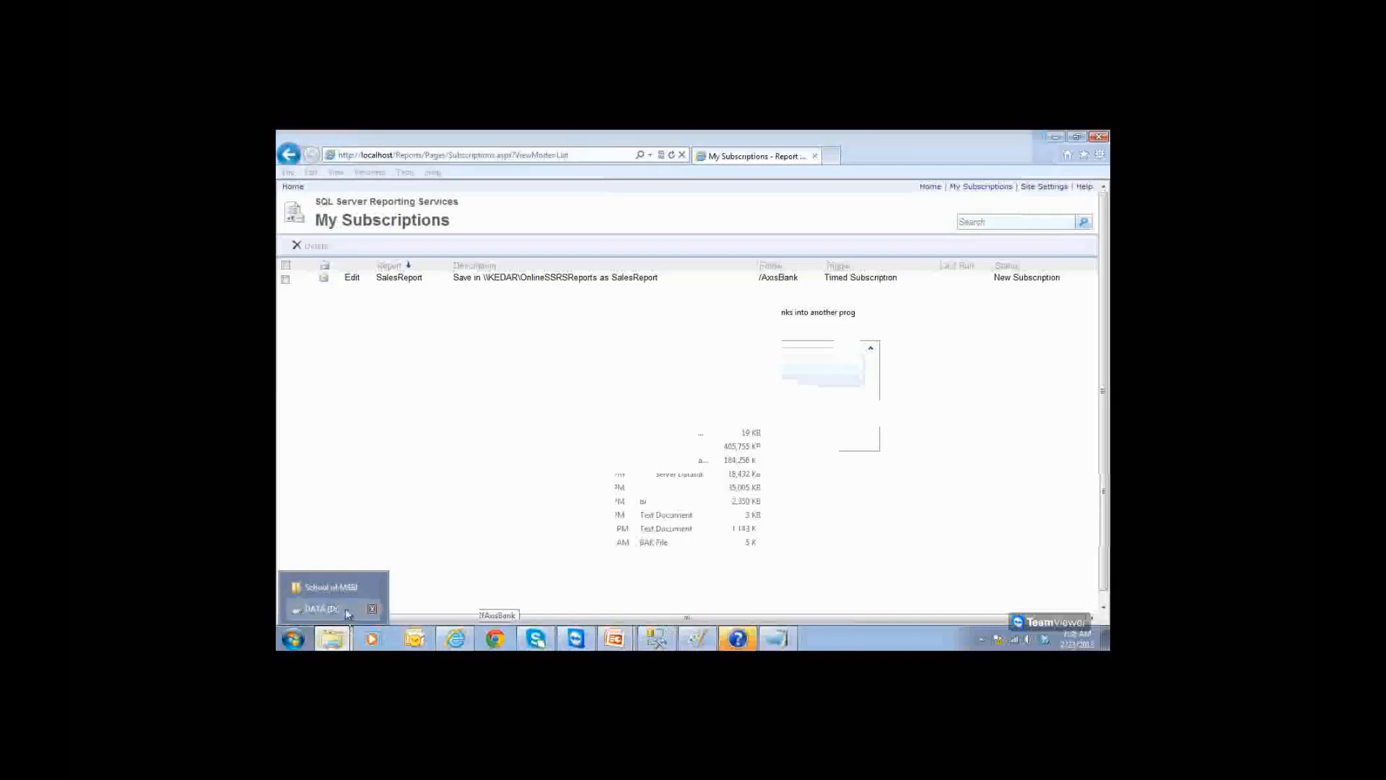
pyautogui.click(347, 608)
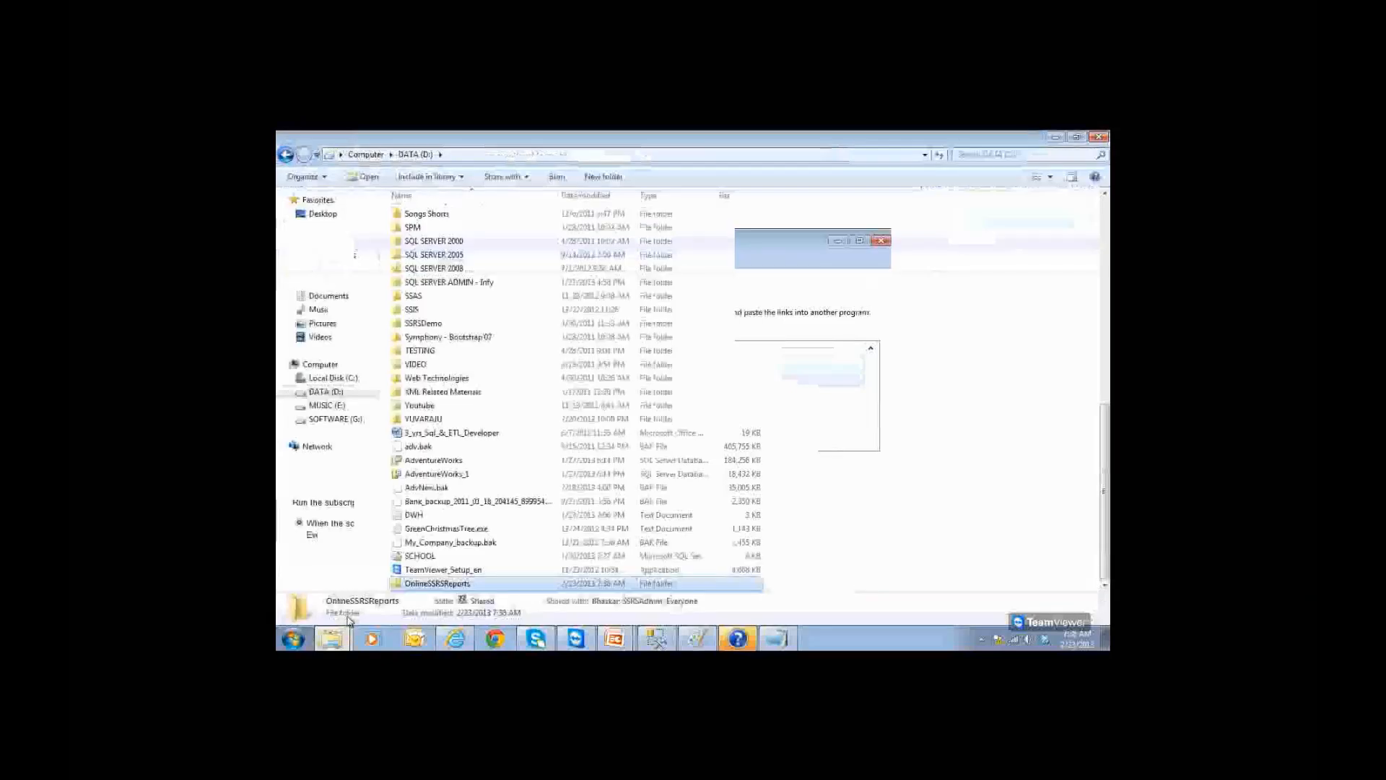
# Step: Confirm the OnlineSSRSReports folder on DATA (D:) is still empty, then switch to SSMS
pyautogui.doubleClick(431, 587)
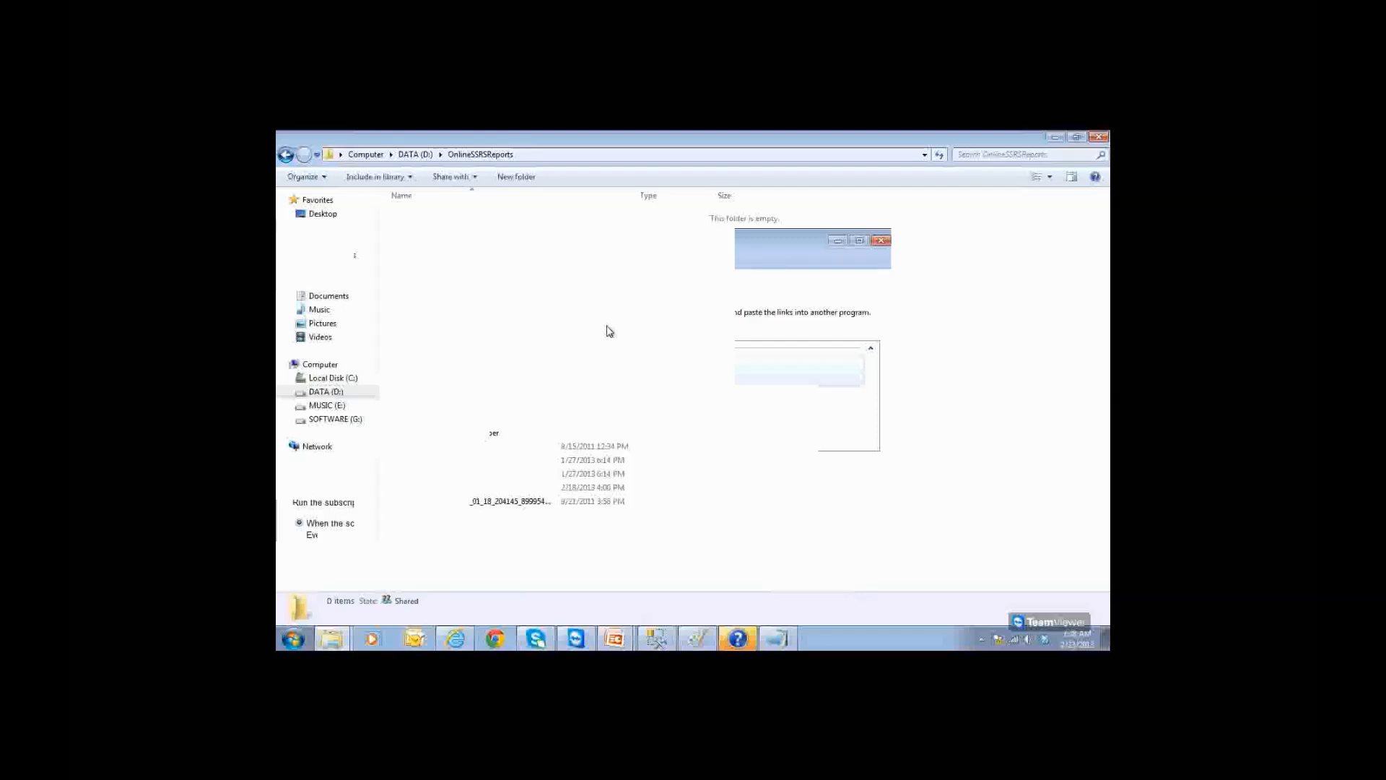
pyautogui.click(537, 158)
pyautogui.press('Escape')
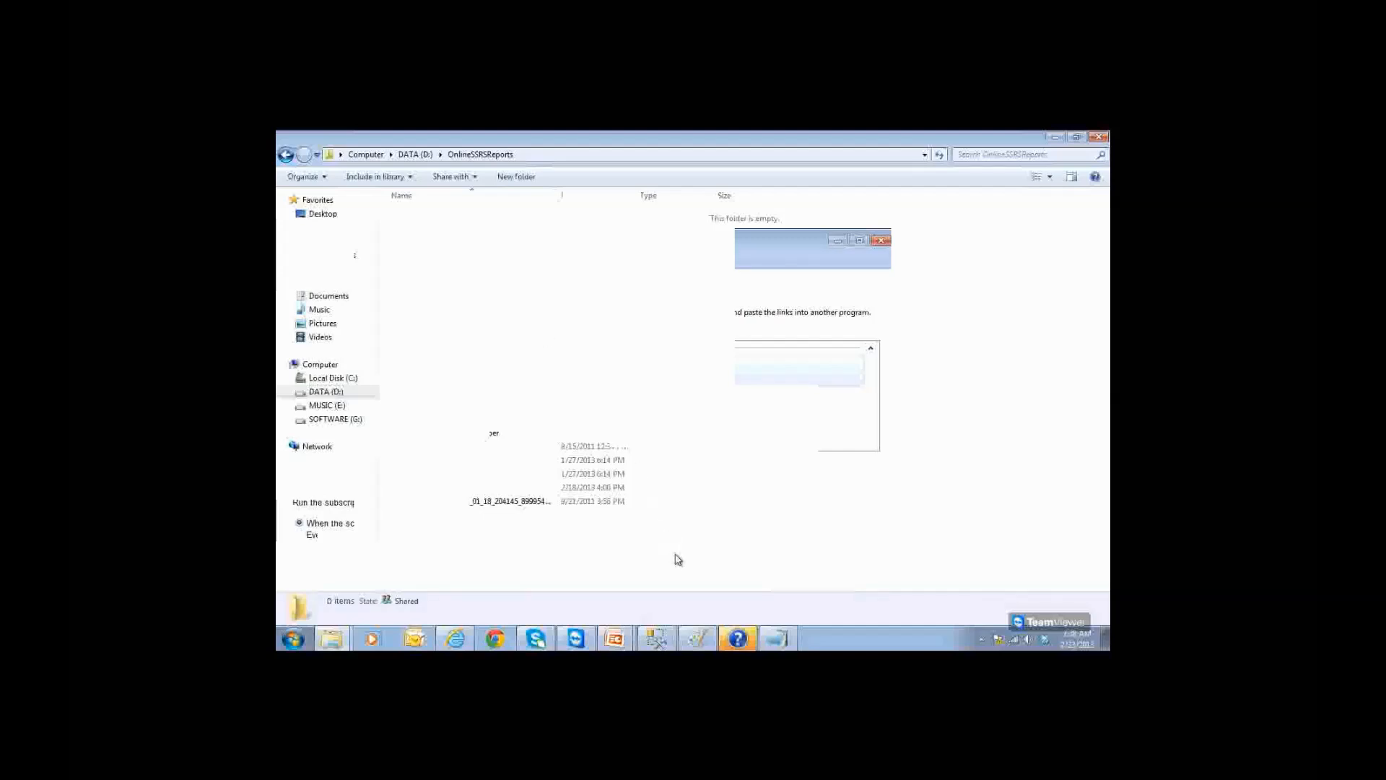
pyautogui.click(466, 648)
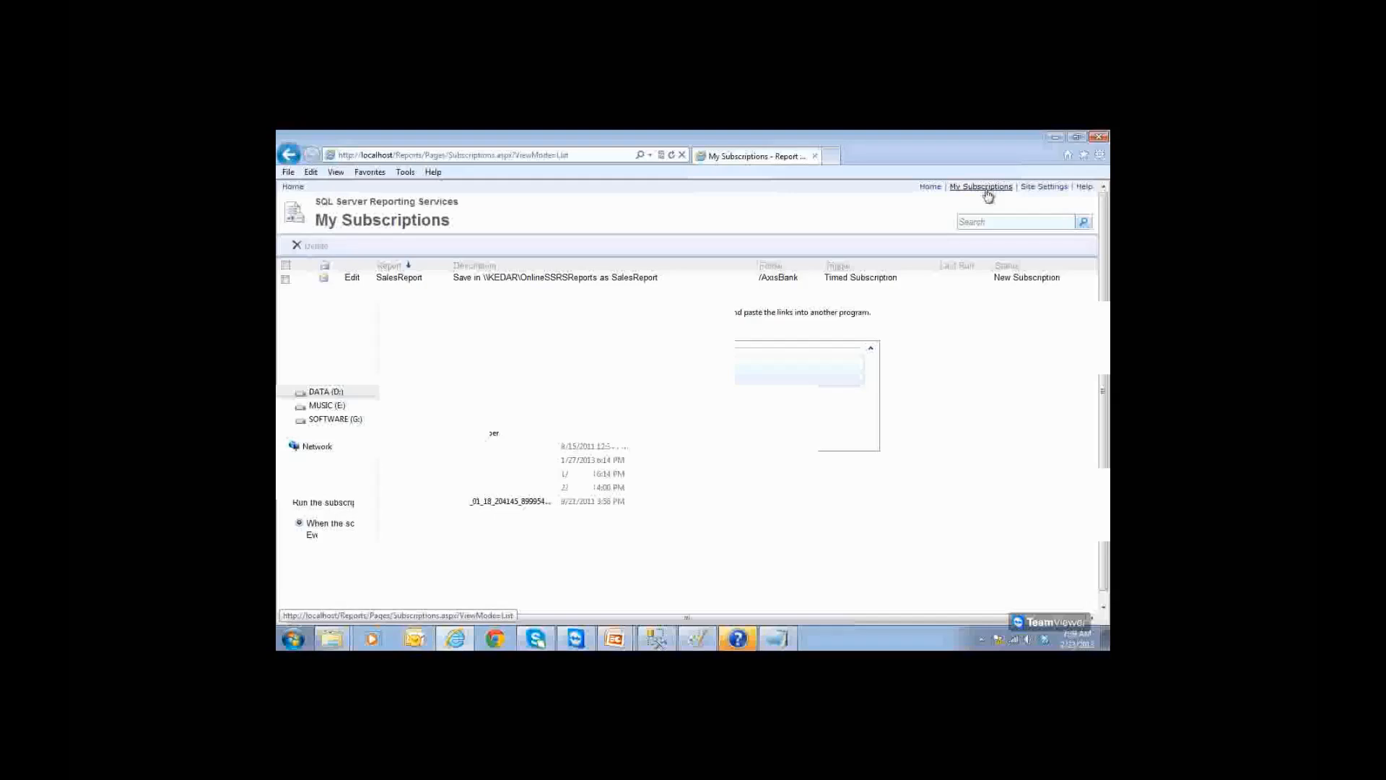
pyautogui.click(1056, 138)
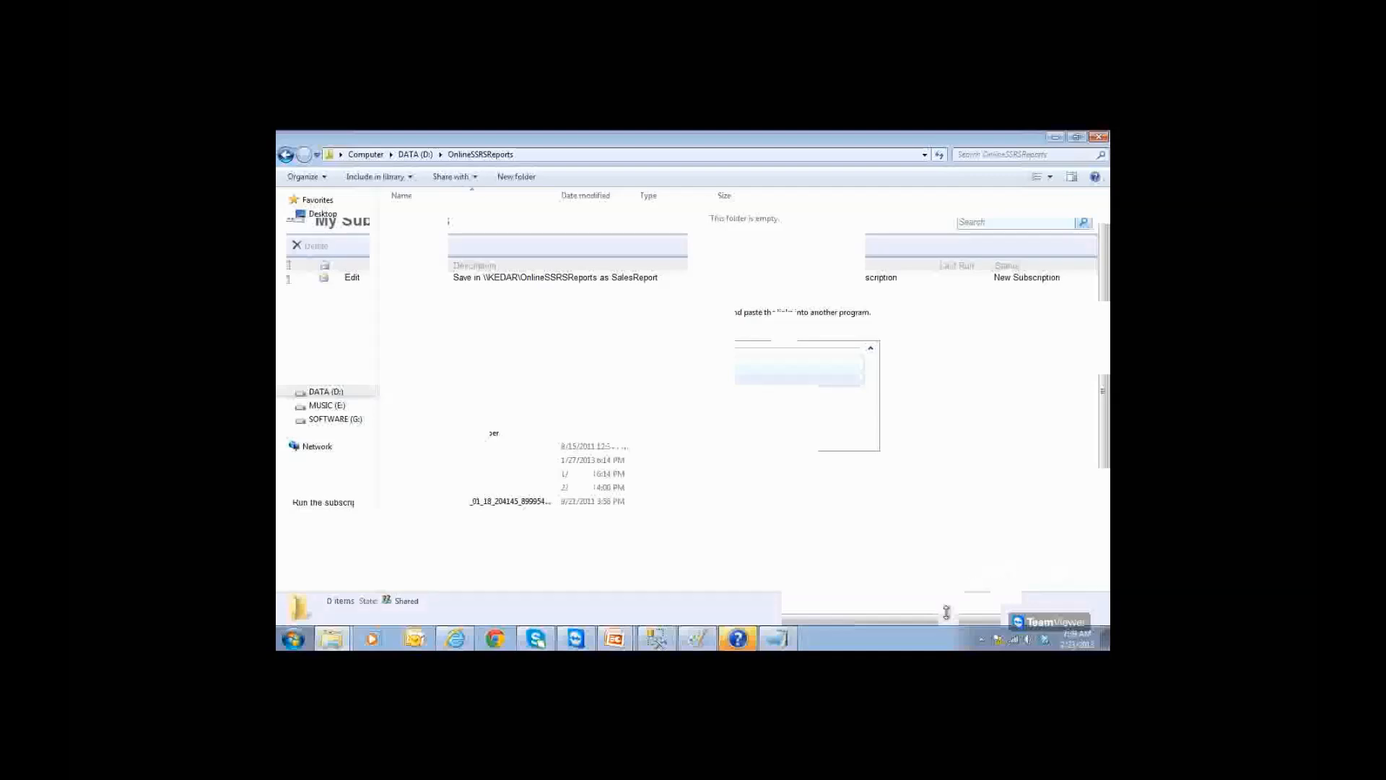
pyautogui.click(655, 638)
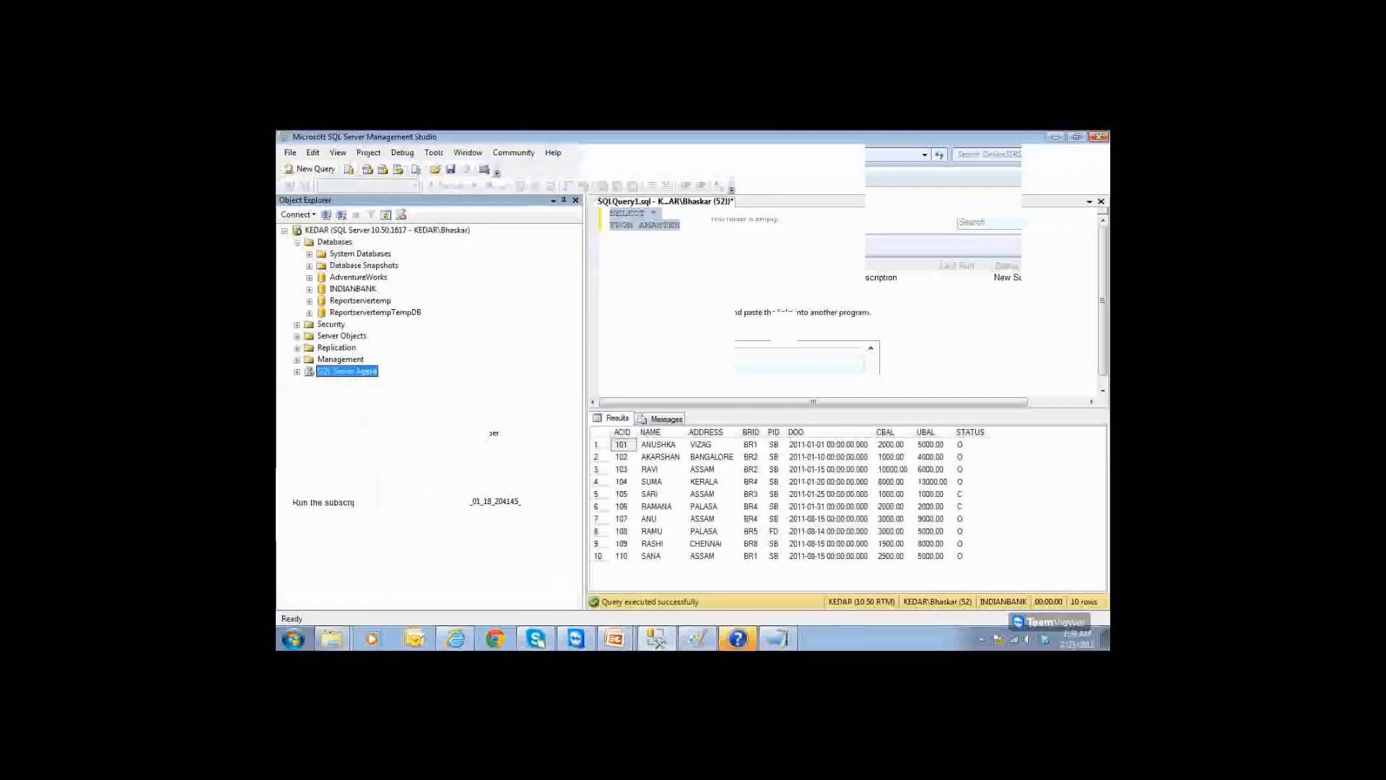
# Step: Check the SQL Server Agent menu, recheck the empty OnlineSSRSReports folder, and return to My Subscriptions
pyautogui.rightClick(356, 377)
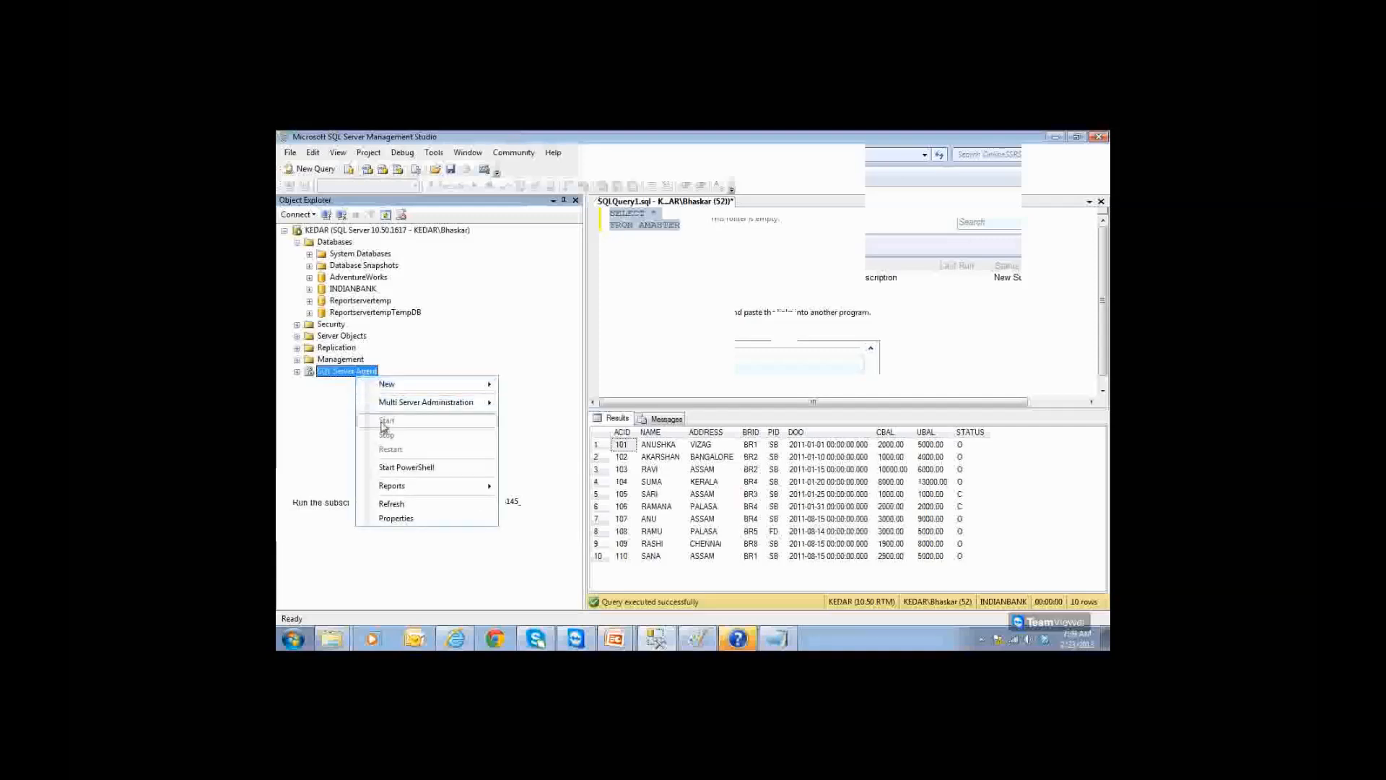
pyautogui.click(465, 361)
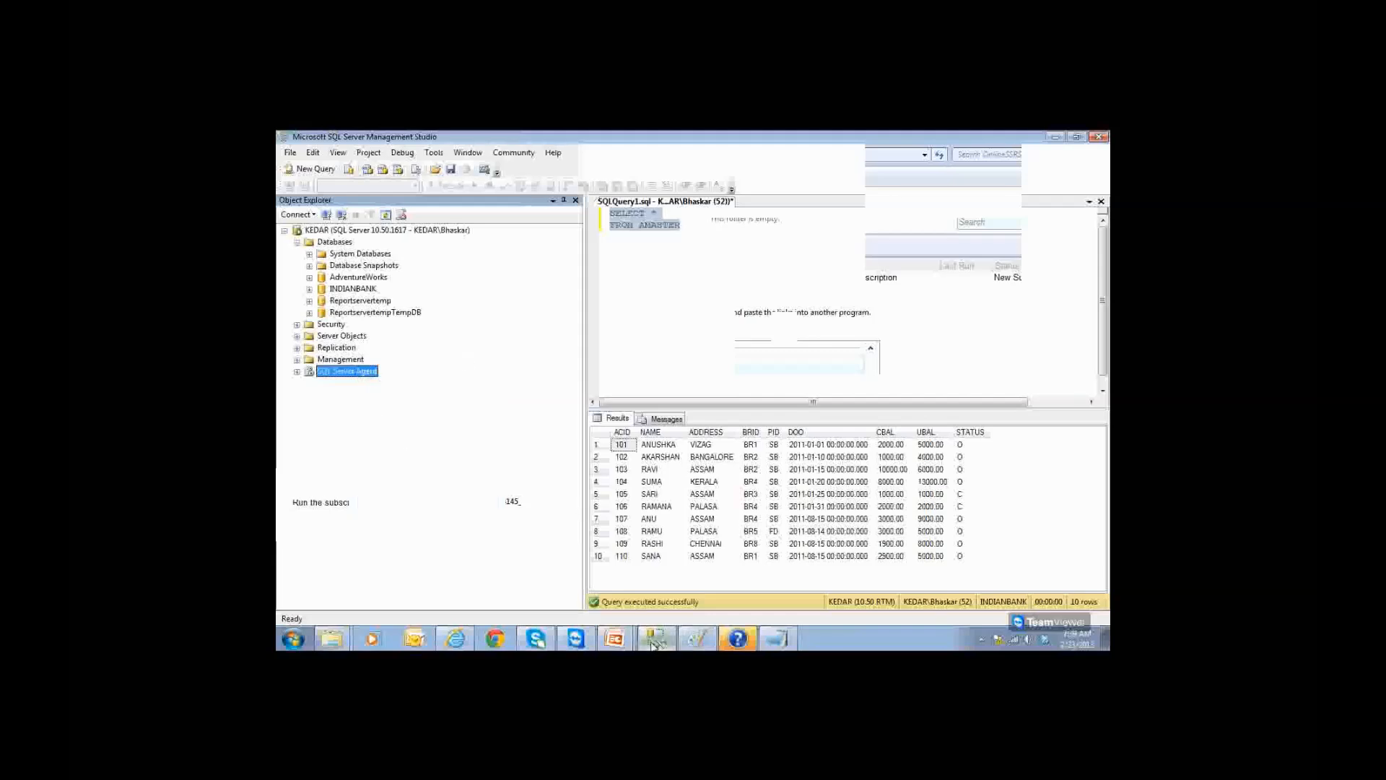
pyautogui.moveTo(332, 638)
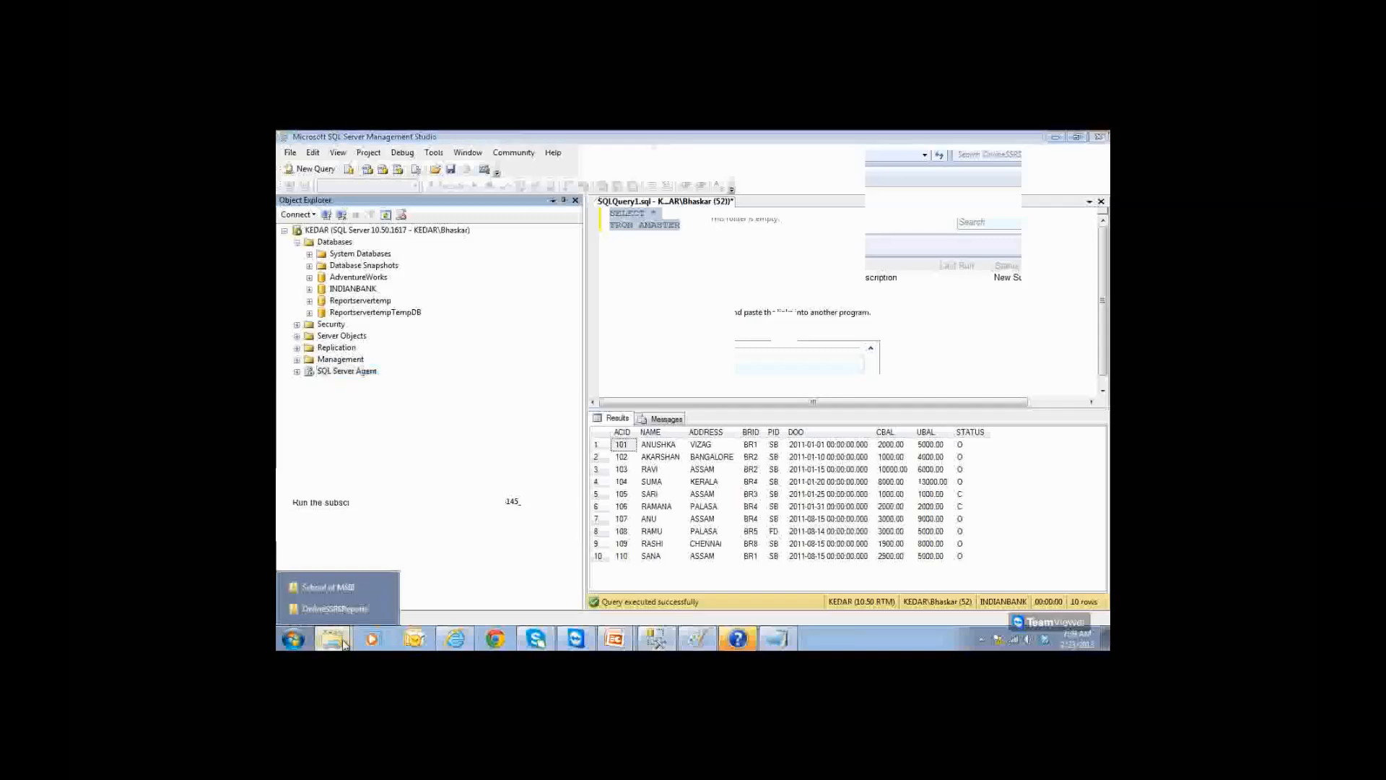
pyautogui.click(373, 610)
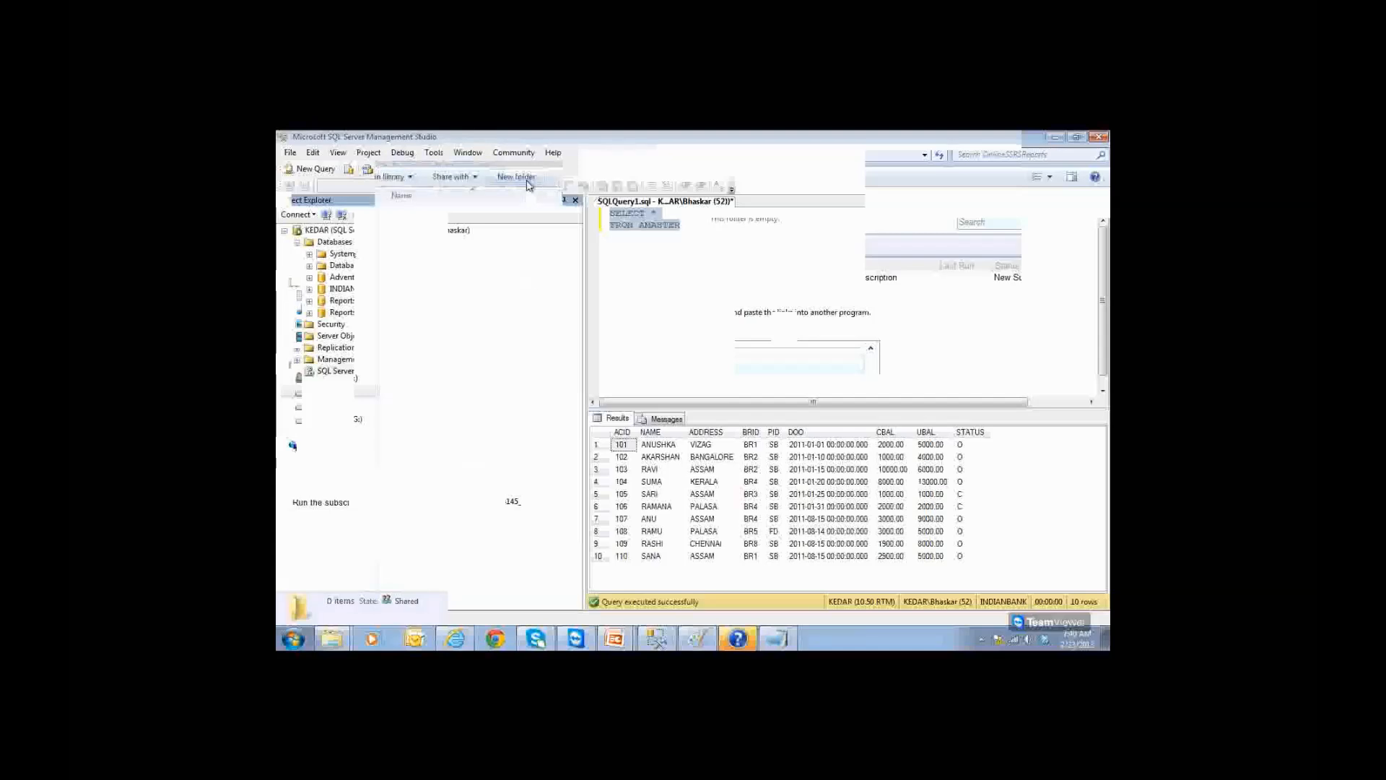
pyautogui.click(528, 157)
pyautogui.press('Escape')
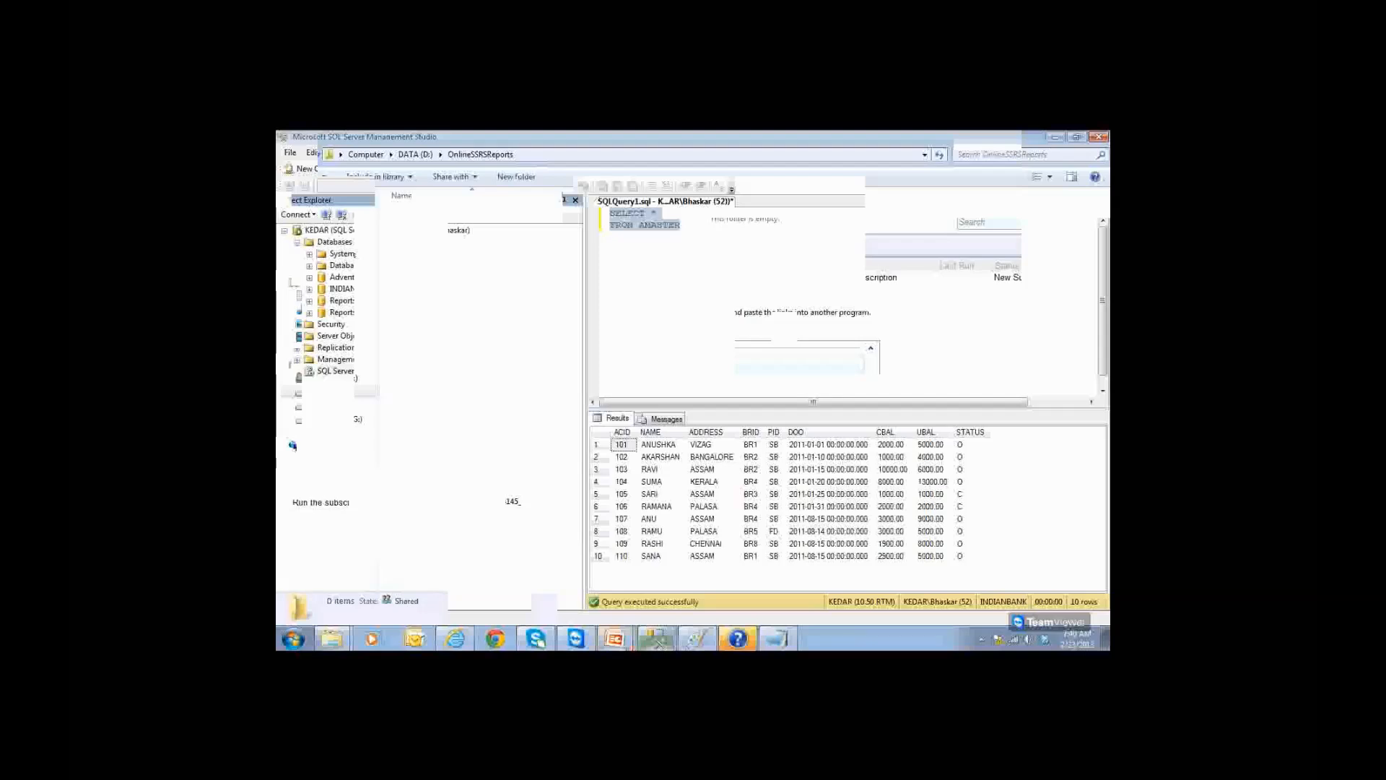
pyautogui.click(462, 641)
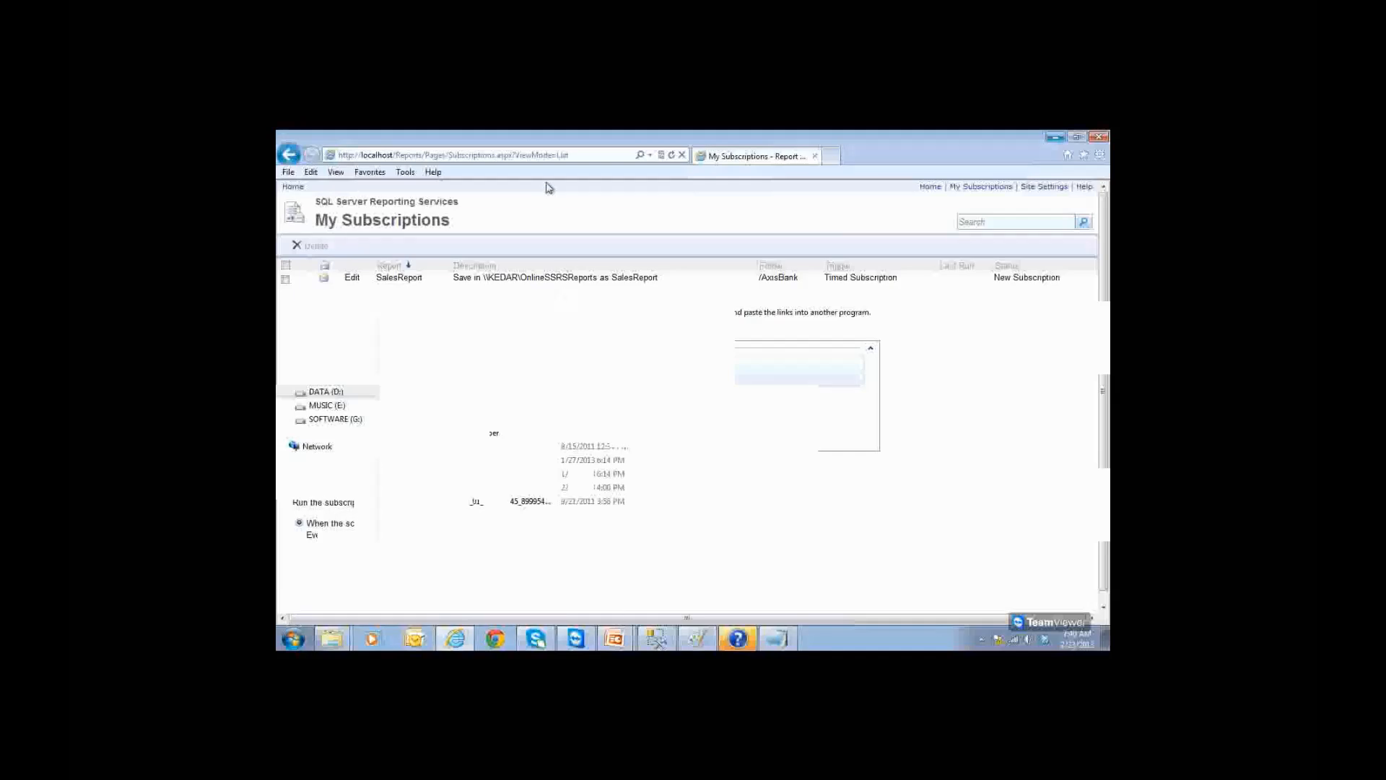
# Step: Reload My Subscriptions to see SalesReport.pdf saved at 7:40 AM, then return to OnlineSSRSReports
pyautogui.click(579, 155)
pyautogui.press('Return')
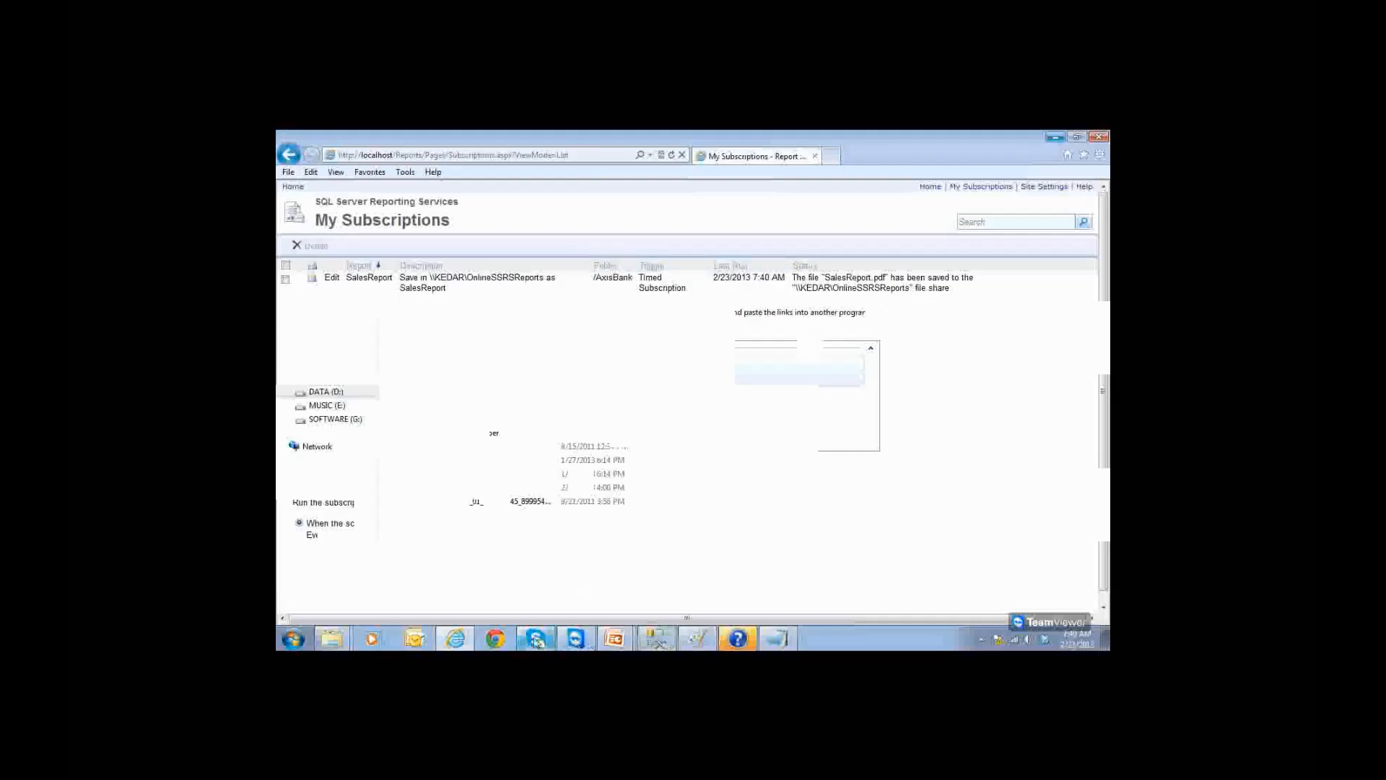
pyautogui.click(332, 638)
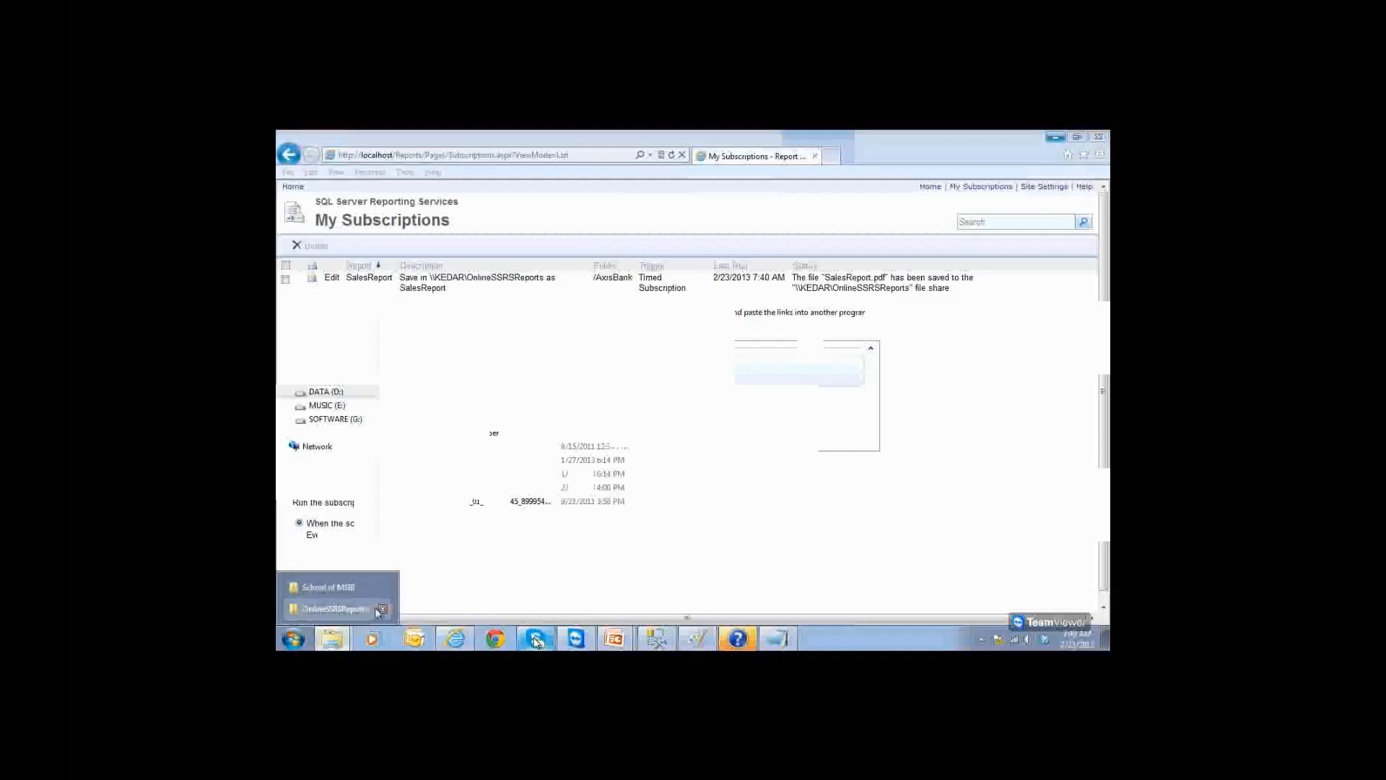
pyautogui.click(358, 610)
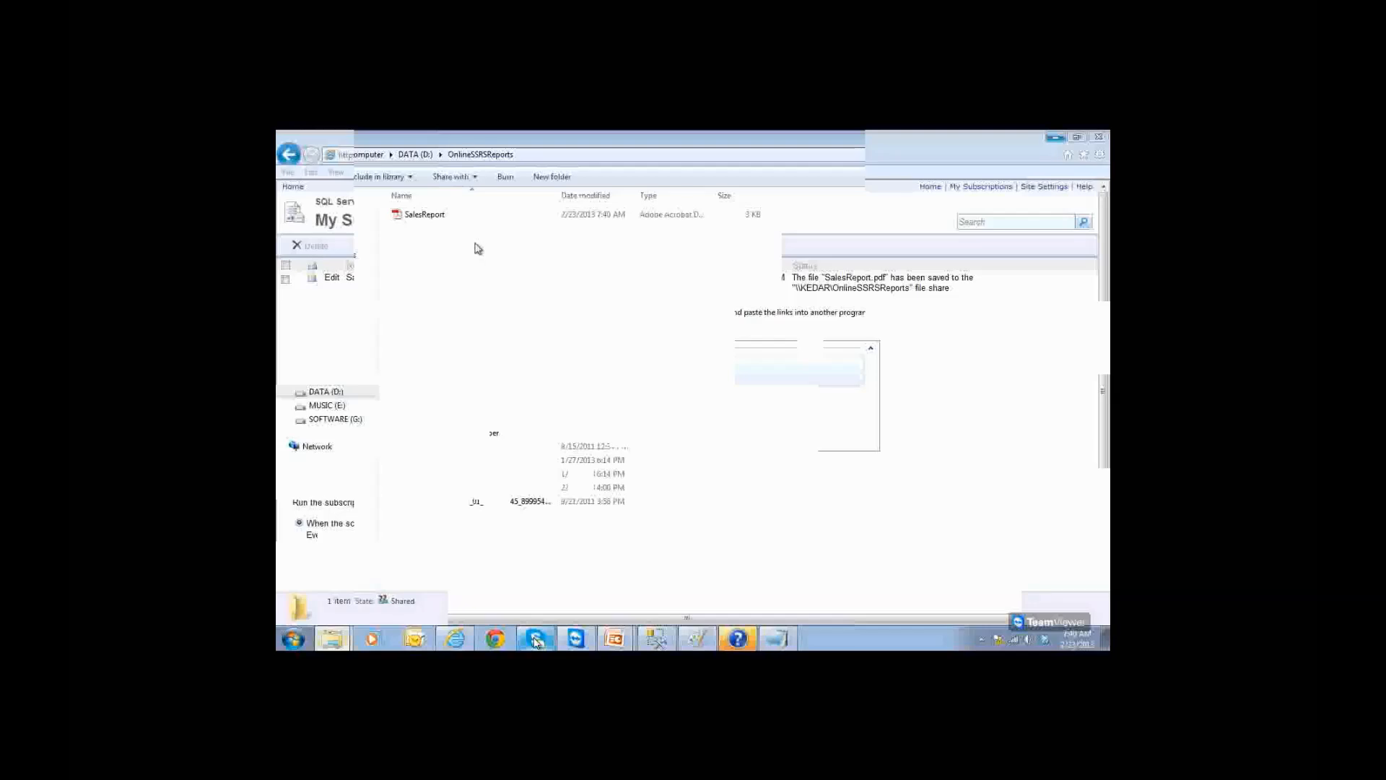
# Step: Open SalesReport.pdf, check the NAME for ACID 102, close it, and go back to SSMS
pyautogui.click(442, 217)
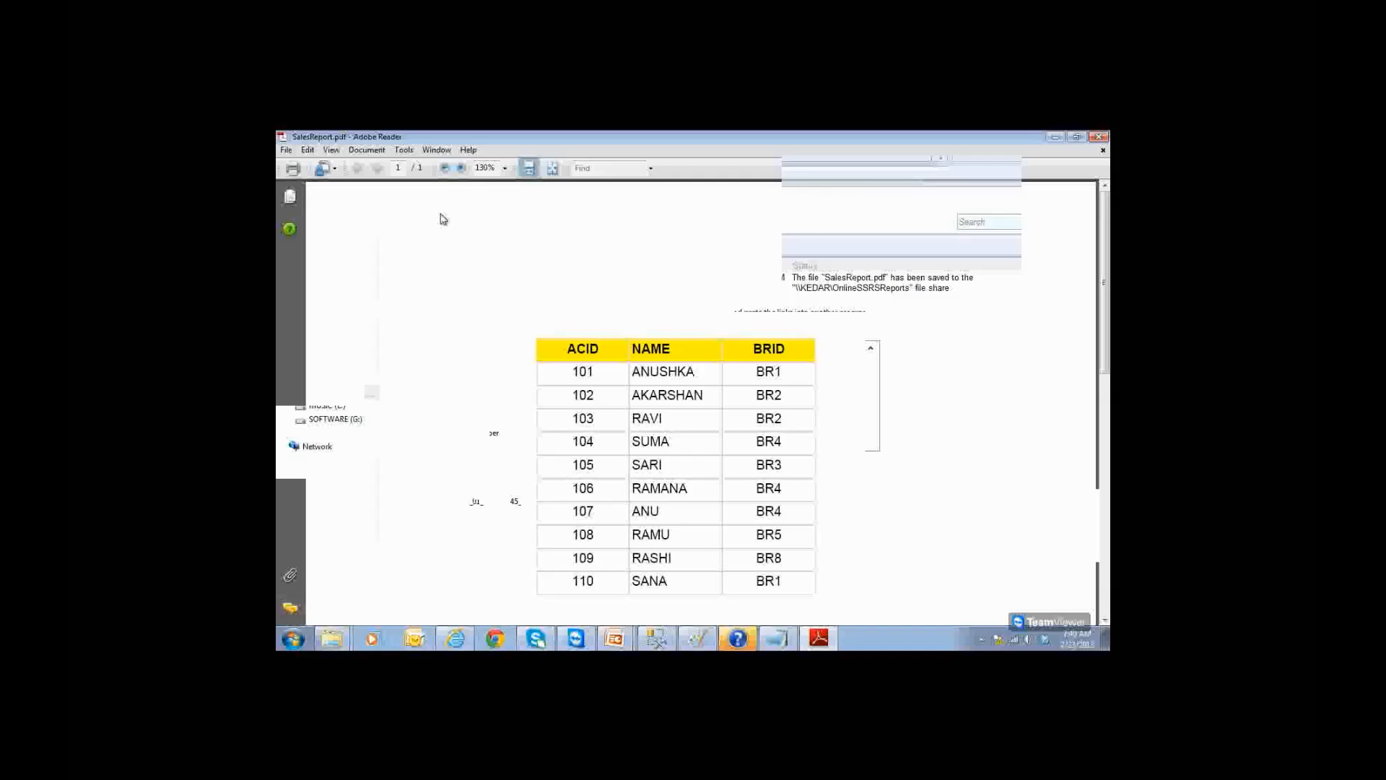
pyautogui.scroll(-3, 444, 219)
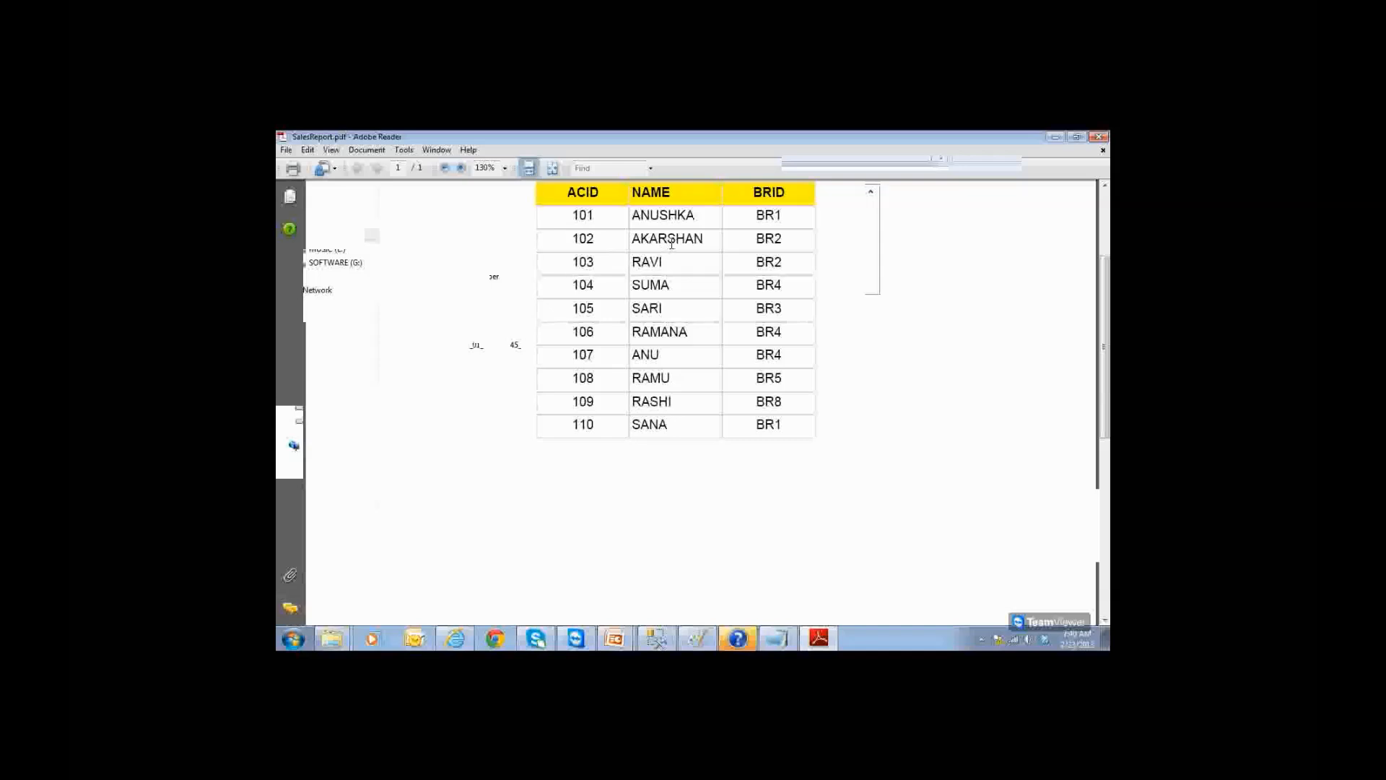
pyautogui.moveTo(633, 239); pyautogui.dragTo(706, 249)
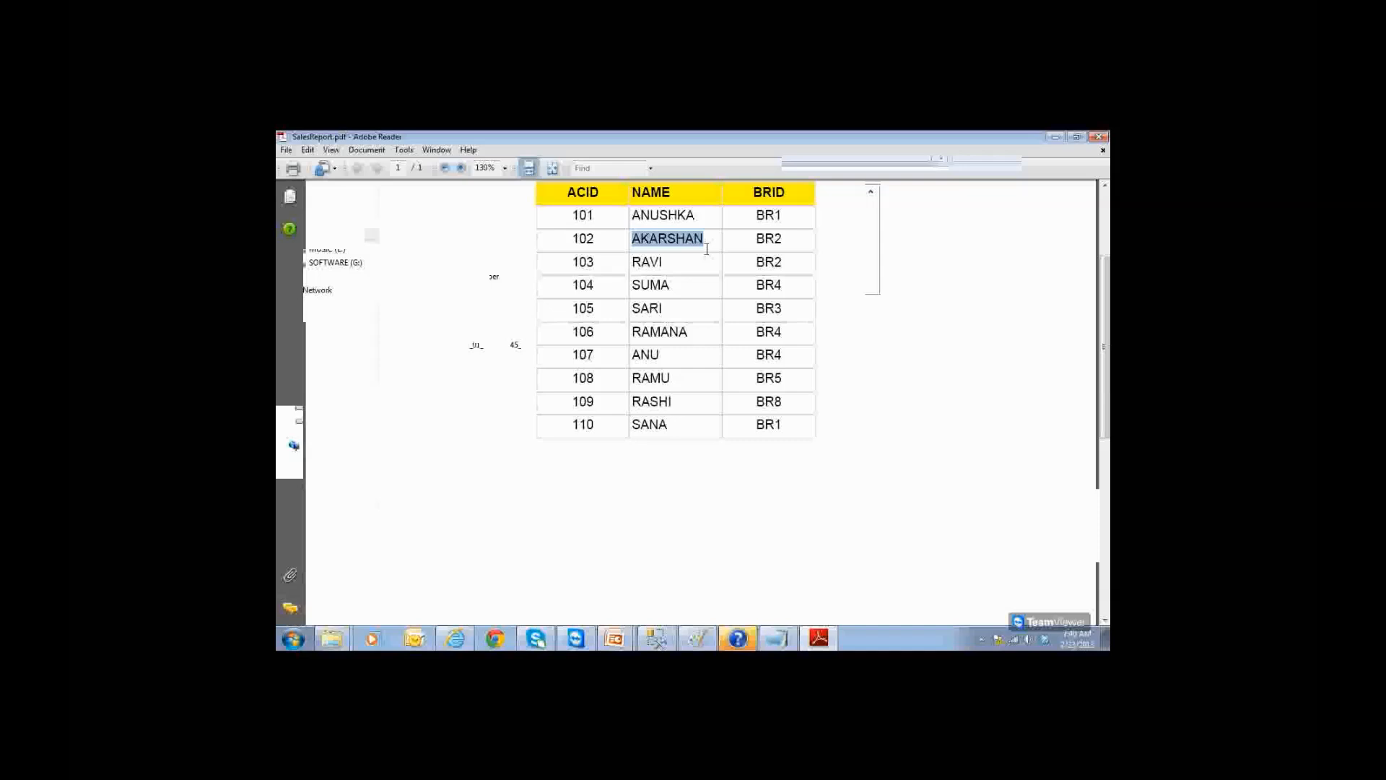
pyautogui.scroll(3, 707, 249)
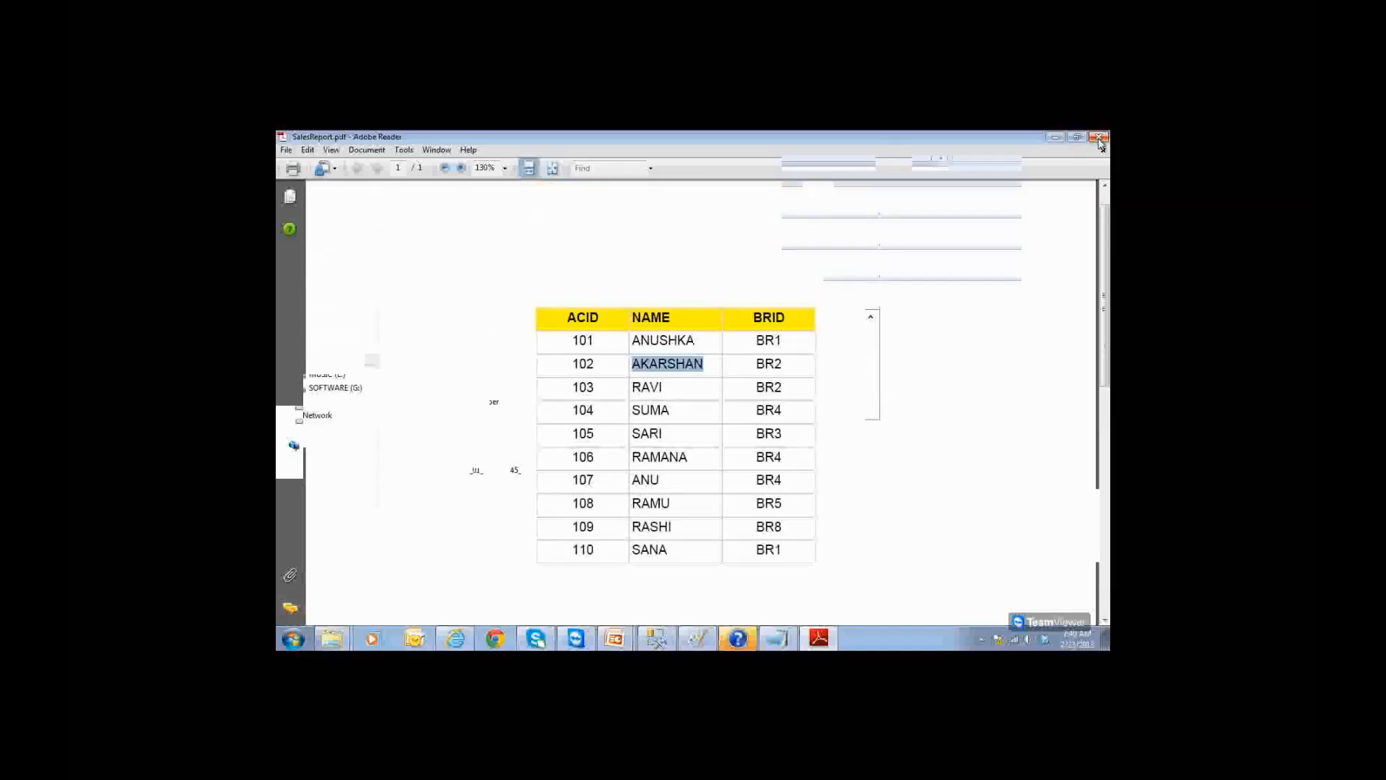
pyautogui.click(1100, 139)
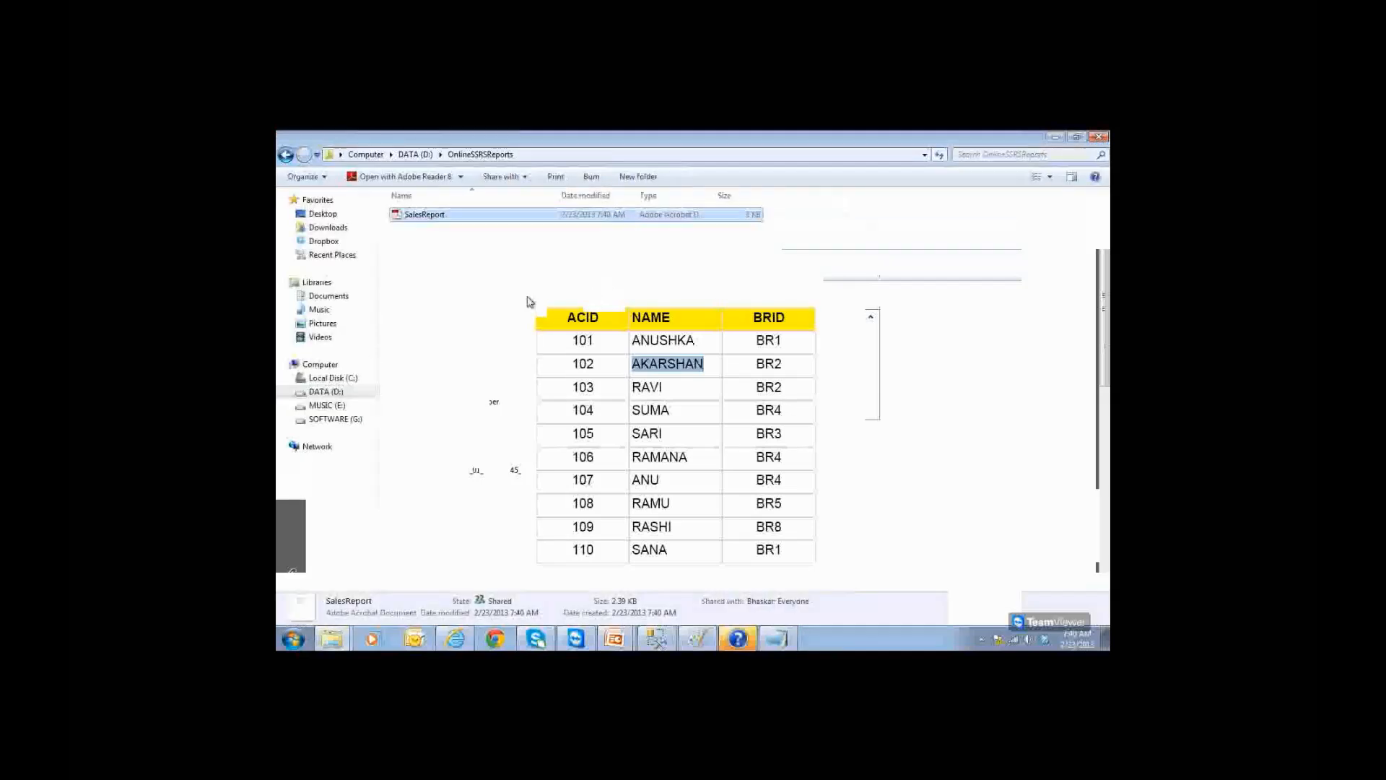
pyautogui.click(449, 228)
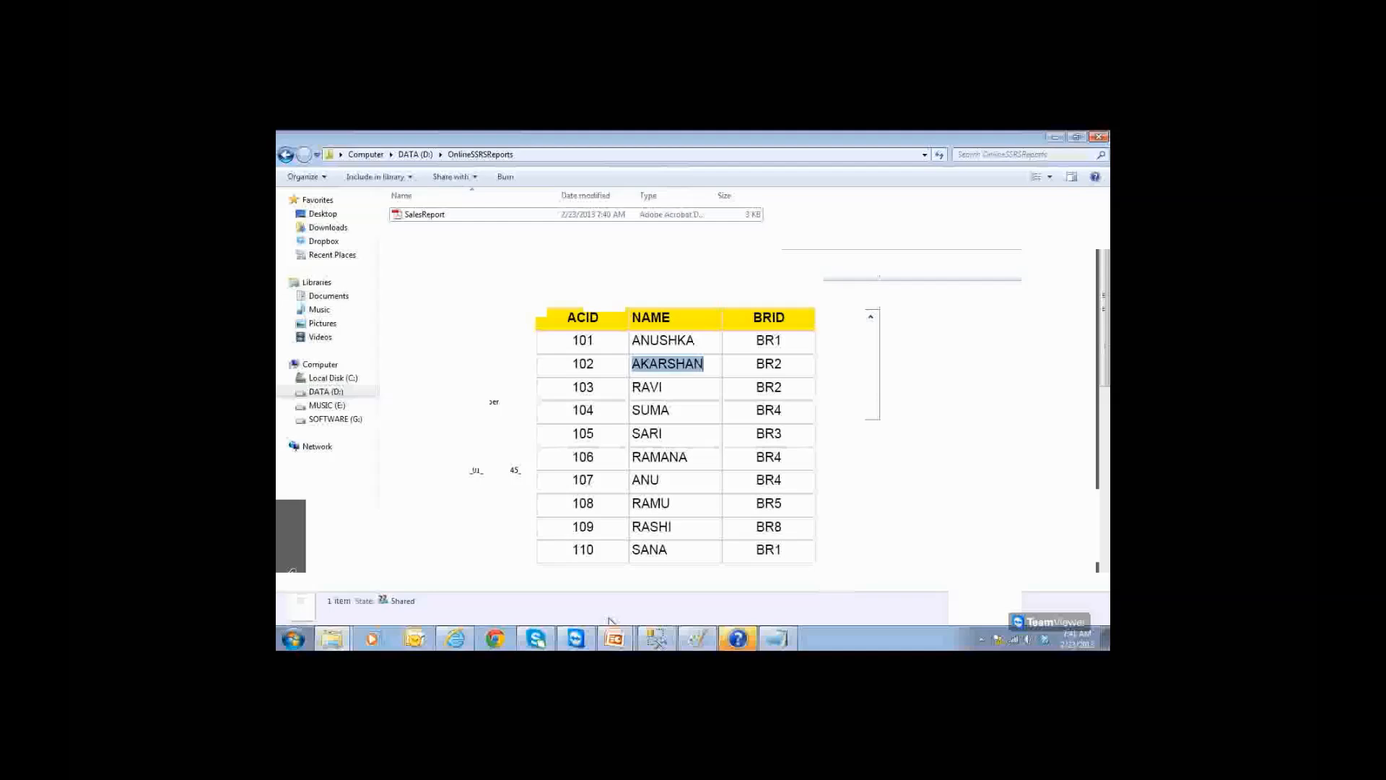
pyautogui.click(655, 637)
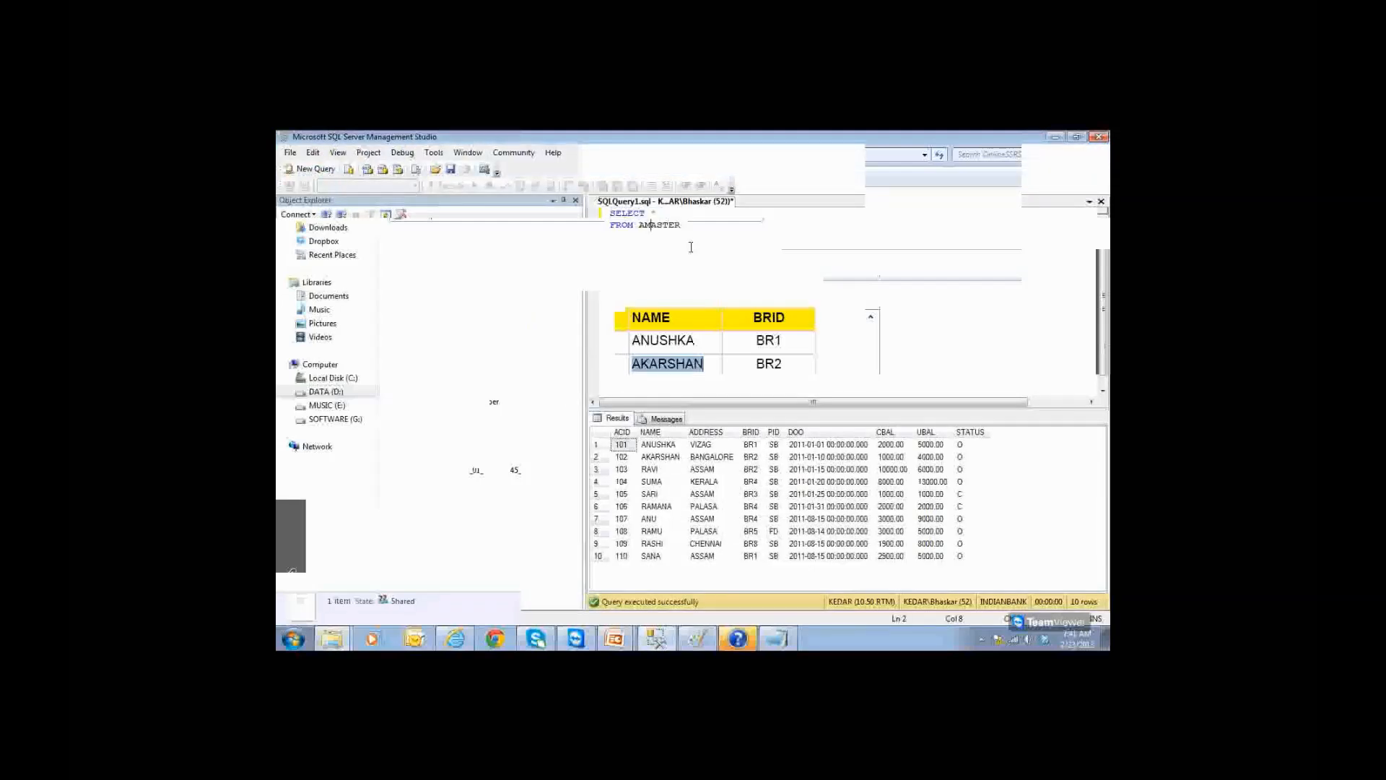
# Step: Rerun the AMASTER query and begin an UPDATE AMASTER statement setting NAME to a new account name
pyautogui.hotkey('ctrl', 'a')
pyautogui.press('F5')
pyautogui.click(710, 227)
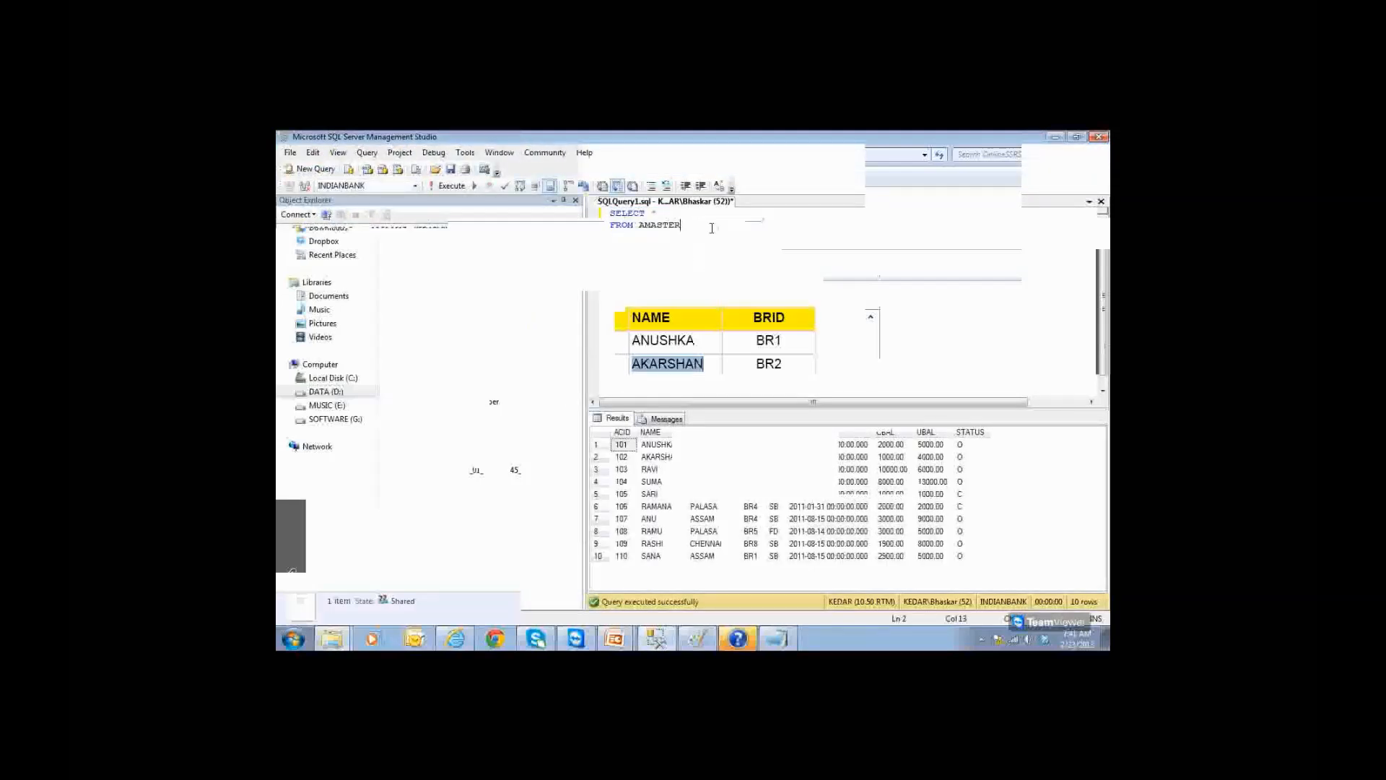
pyautogui.press('Return')
pyautogui.press('Return')
pyautogui.write('upd')
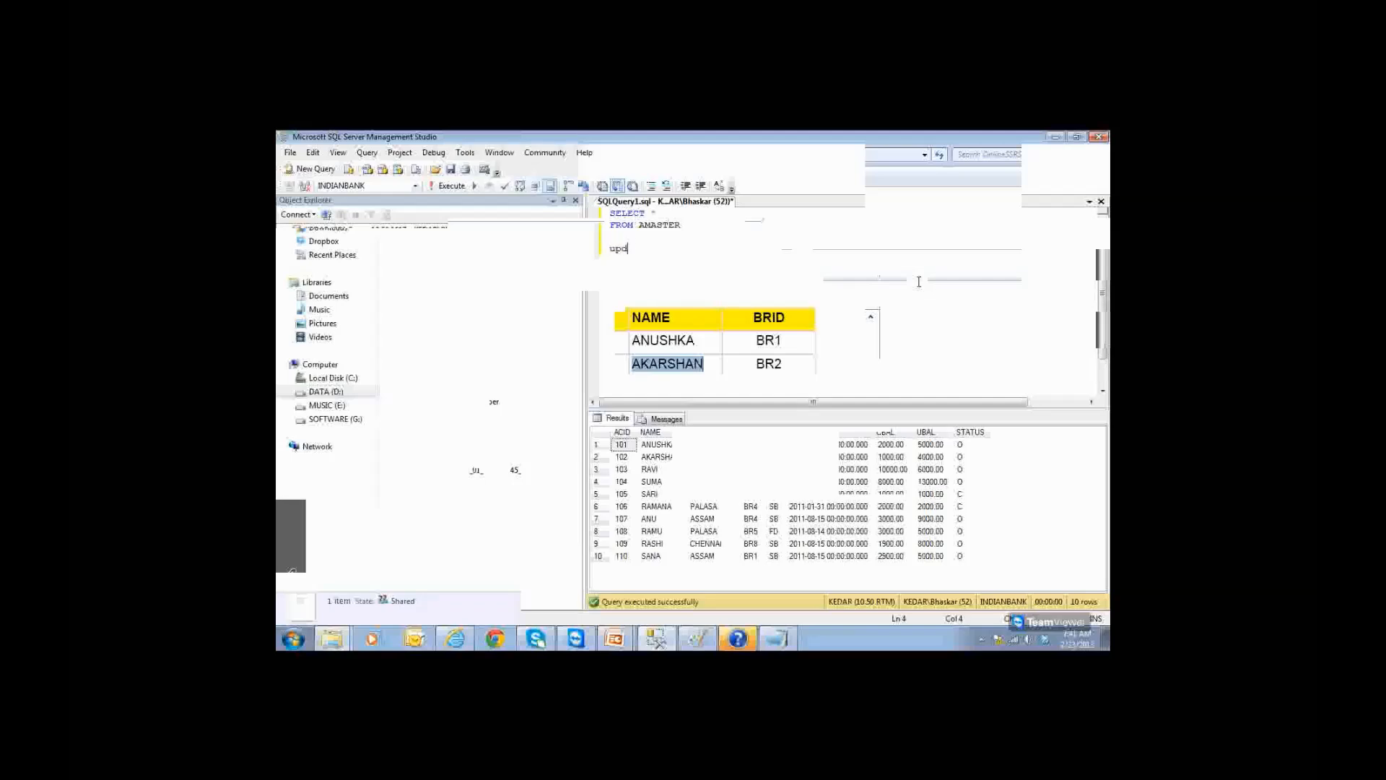
pyautogui.write('ate a')
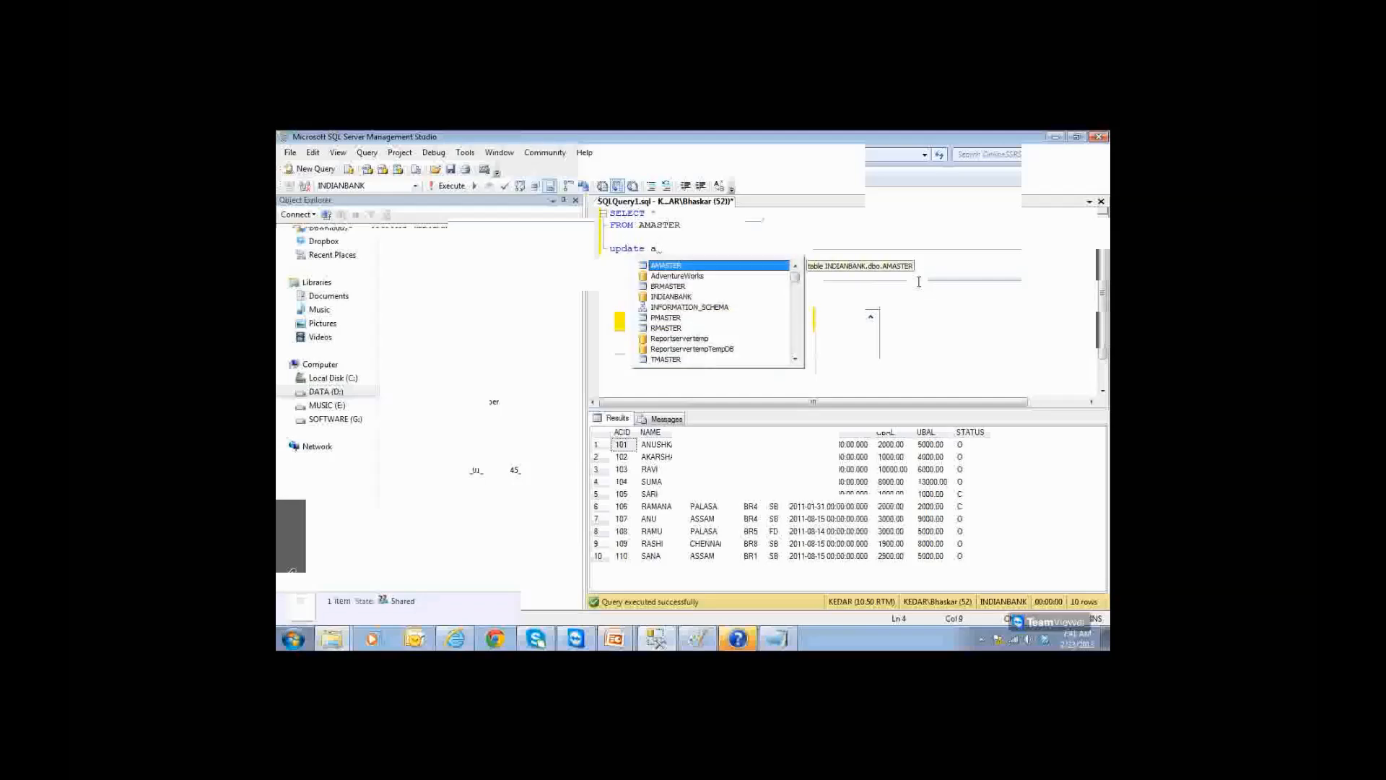
pyautogui.press('Return')
pyautogui.press('Return')
pyautogui.write('set')
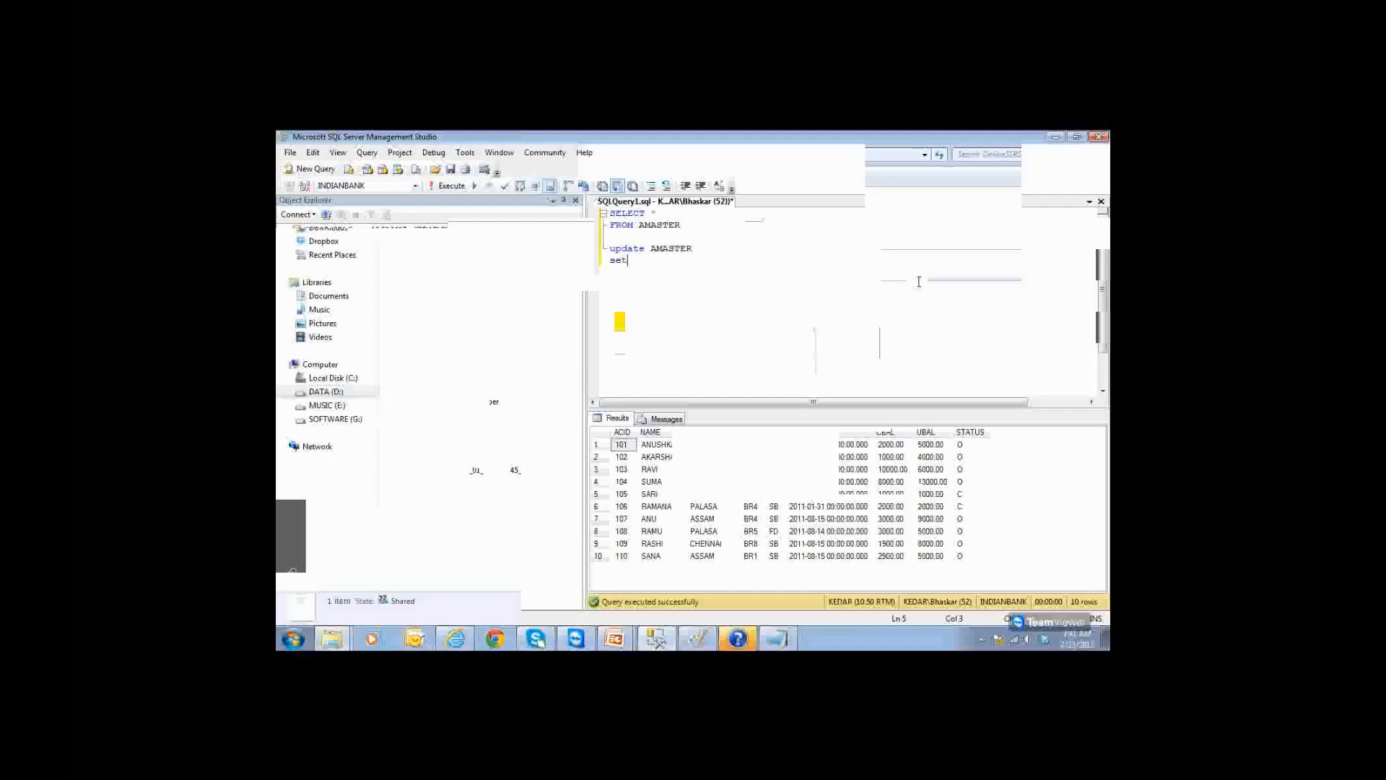
pyautogui.write(" NAME = ''")
pyautogui.press('Left')
pyautogui.write('Suneela')
pyautogui.press('Return')
# Step: Restrict the update with WHERE ACID = 102 and execute it
pyautogui.write('WHERE')
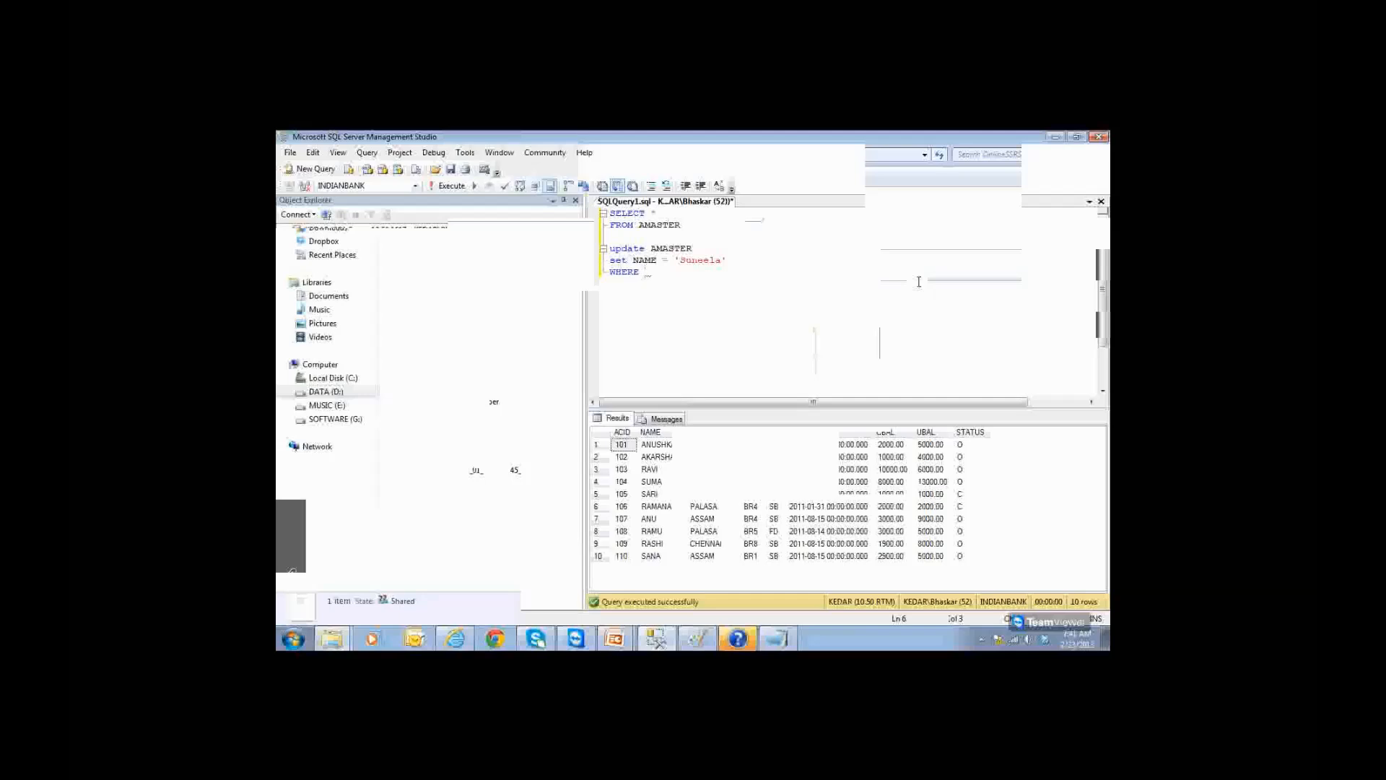
pyautogui.click(621, 456)
pyautogui.click(659, 306)
pyautogui.write('ACID = 102')
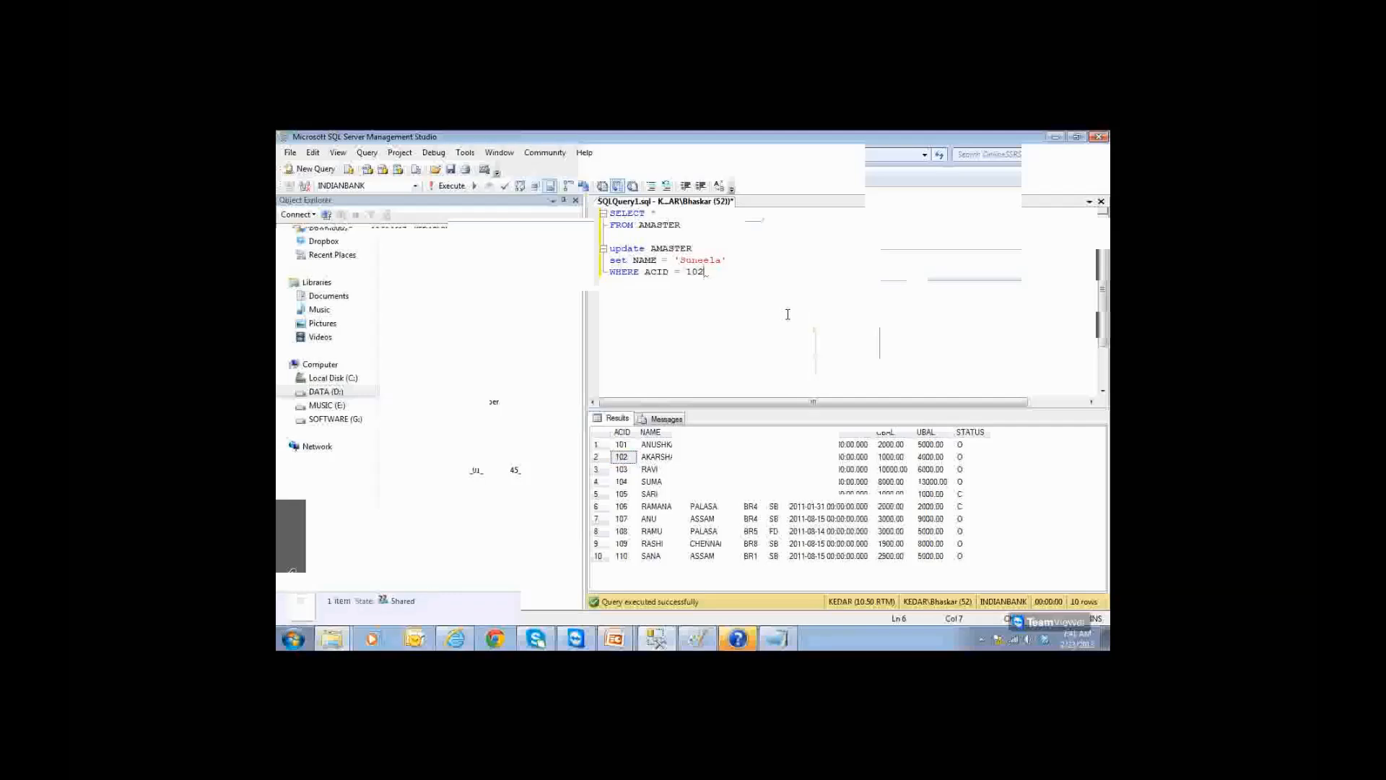
pyautogui.hotkey('shift', 'Up')
pyautogui.hotkey('shift', 'Home')
pyautogui.press('F5')
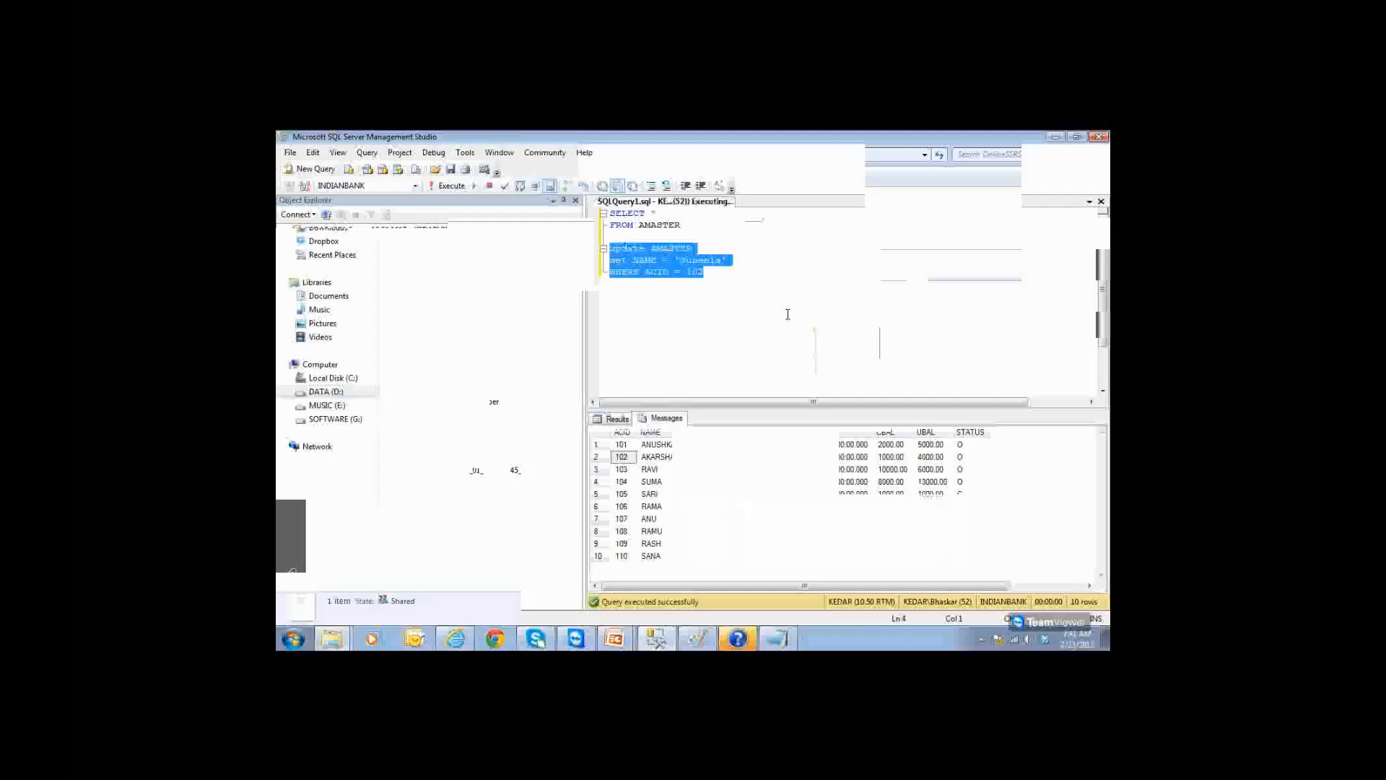
# Step: Rerun the SELECT query to confirm account 102's changed name
pyautogui.click(695, 222)
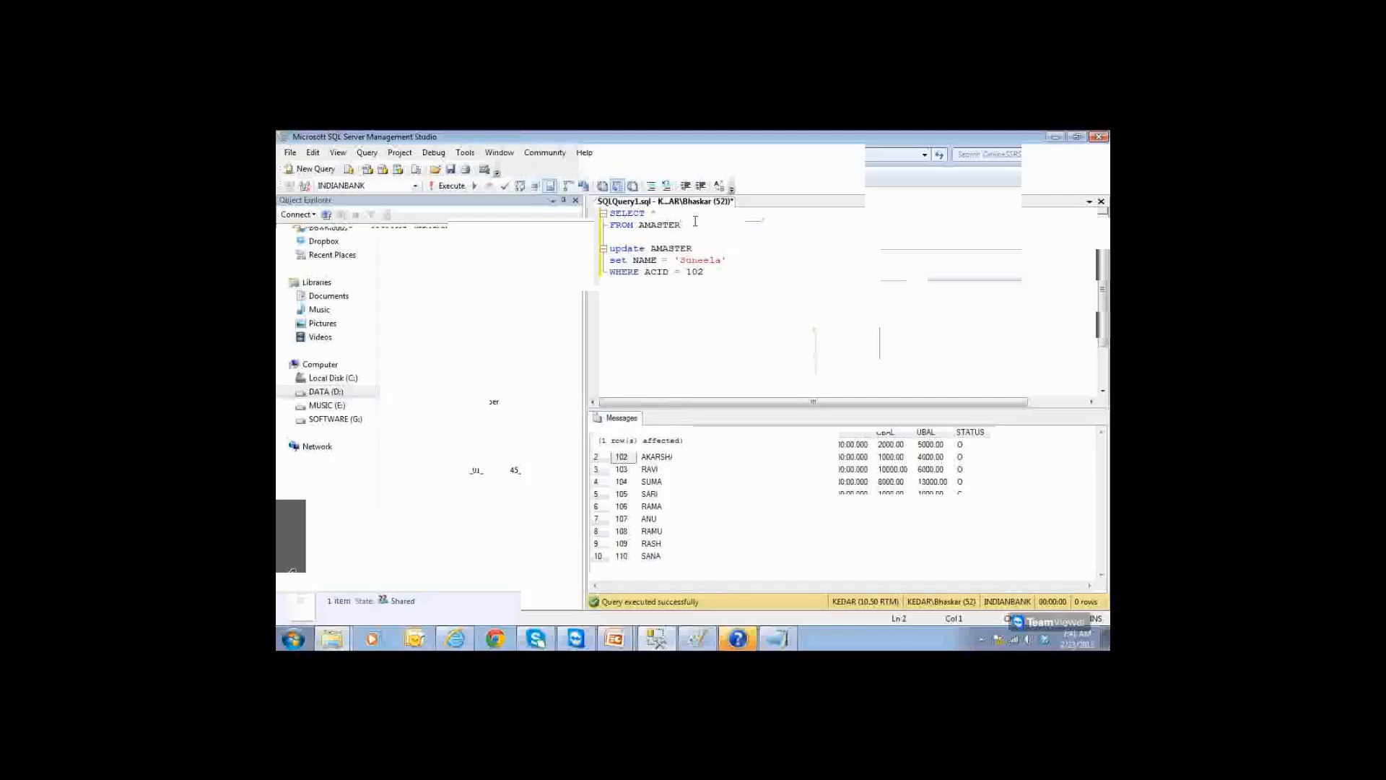
pyautogui.hotkey('shift', 'Up')
pyautogui.hotkey('shift', 'Home')
pyautogui.press('F5')
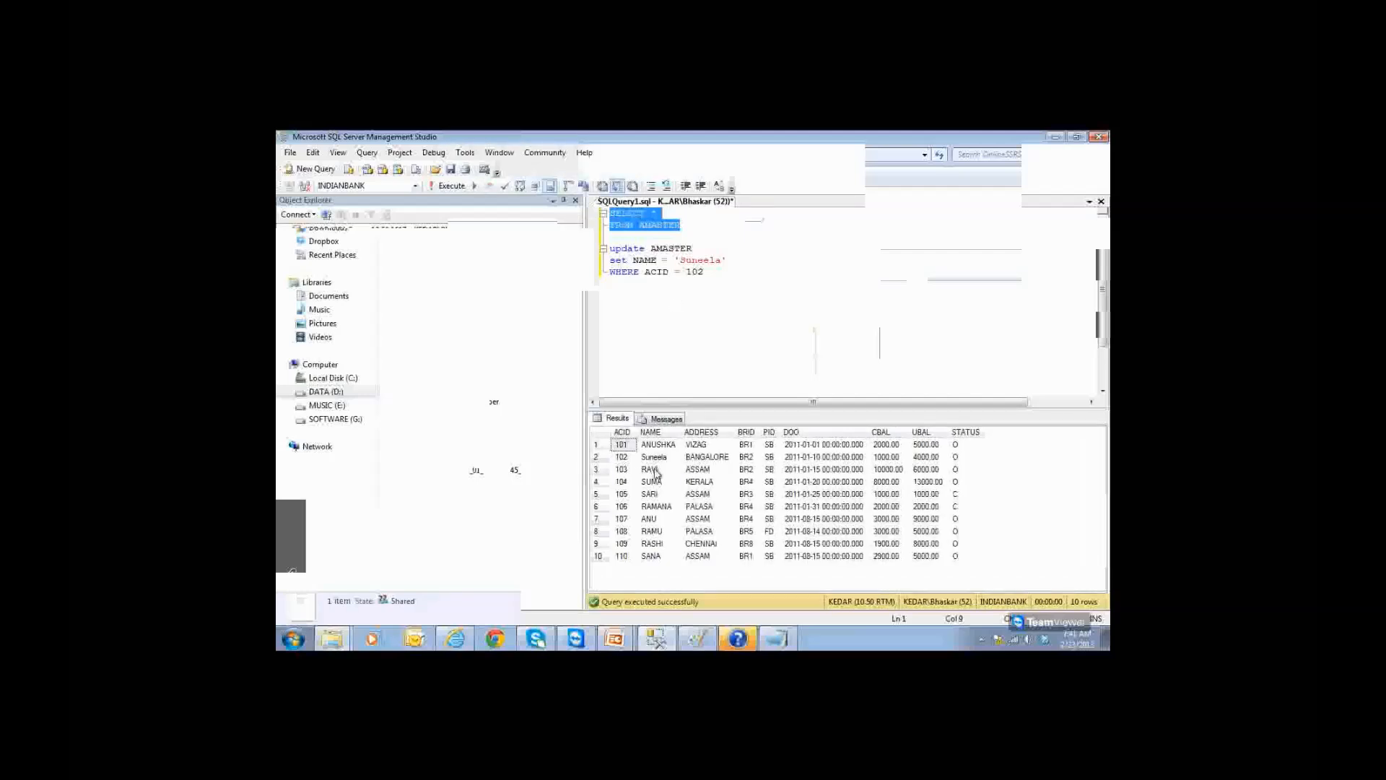
pyautogui.click(653, 457)
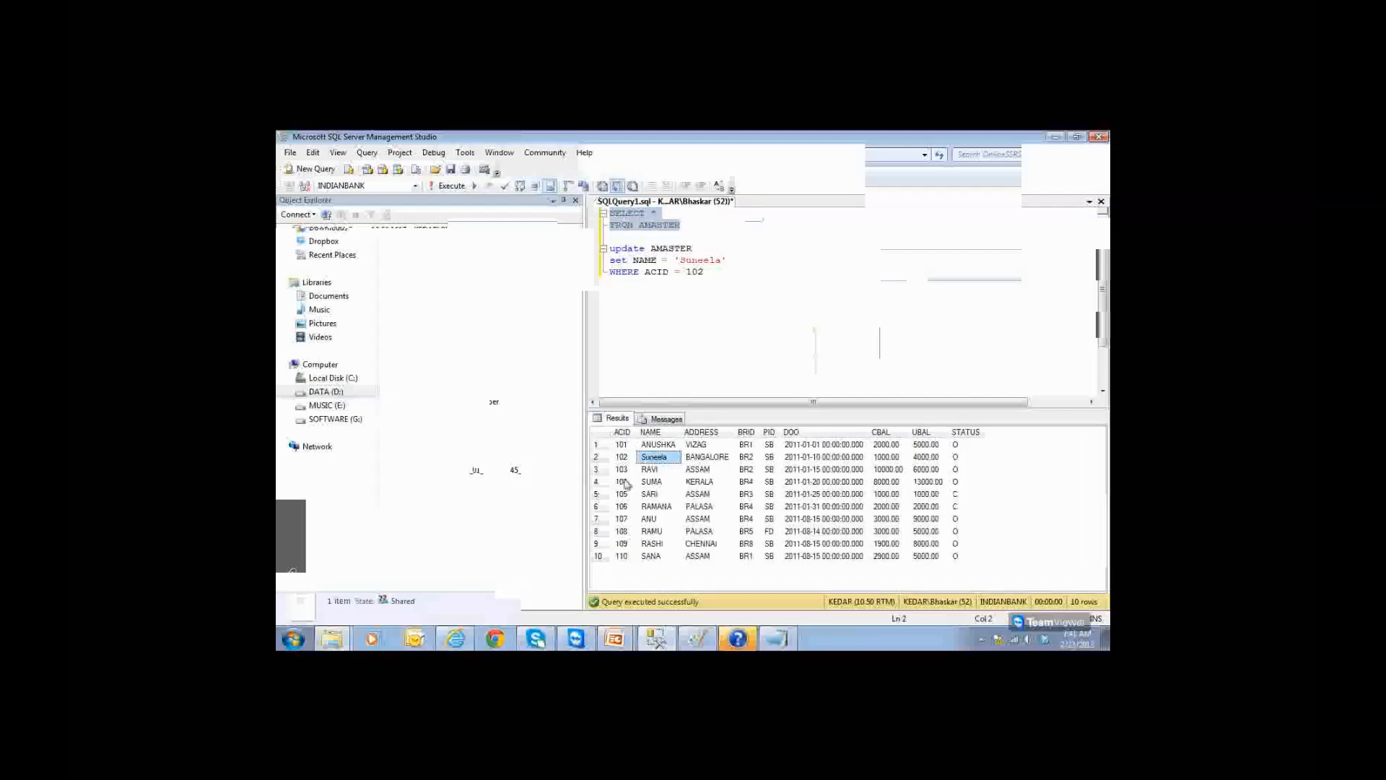
pyautogui.click(334, 642)
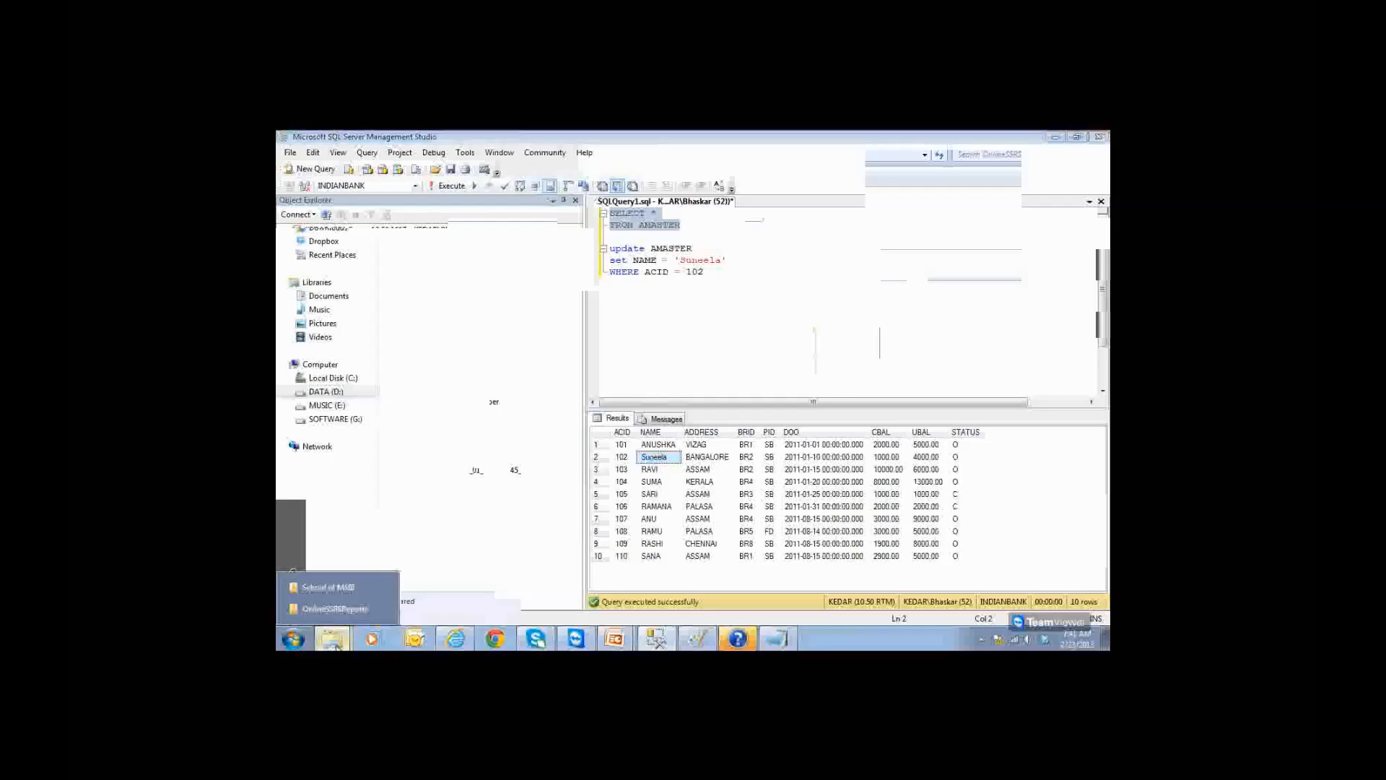
# Step: Reopen SalesReport.pdf from the OnlineSSRSReports folder and close it again
pyautogui.click(354, 610)
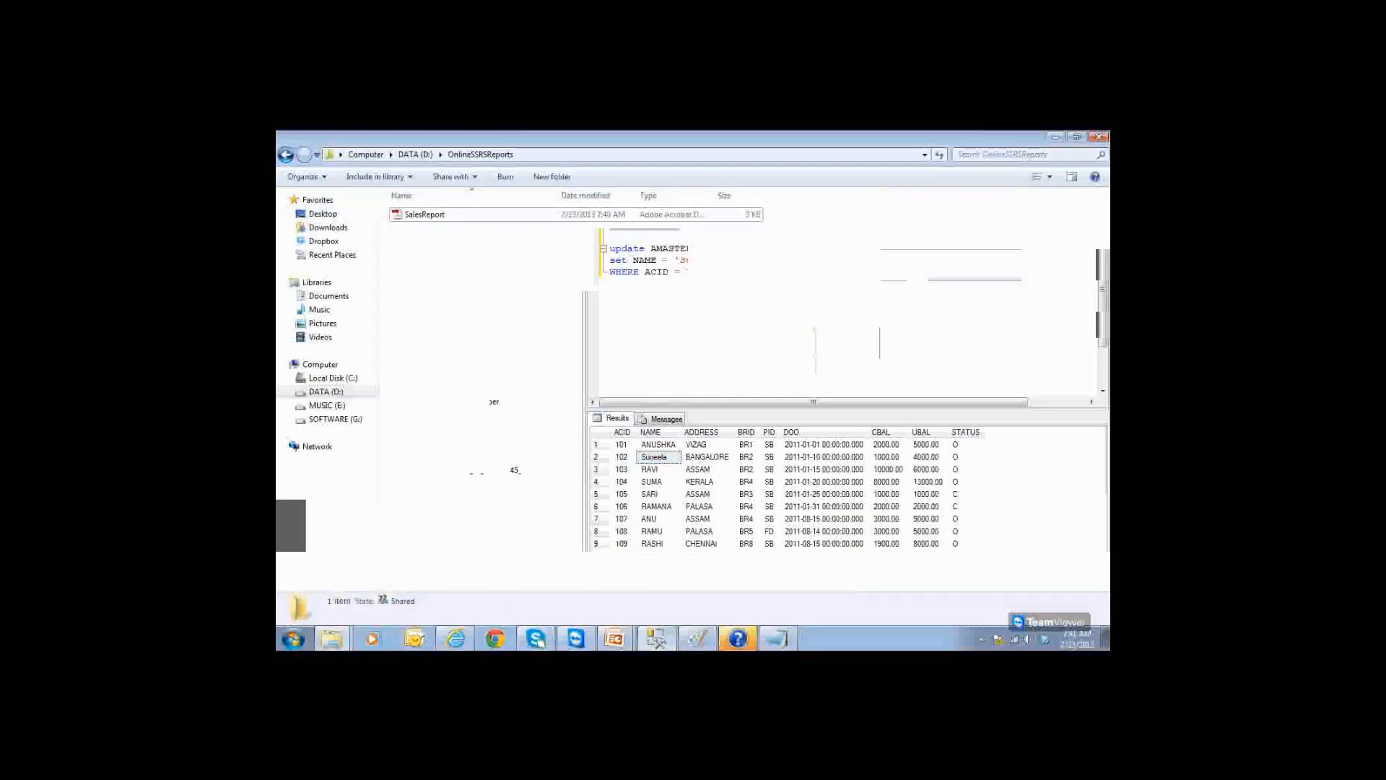
pyautogui.click(527, 159)
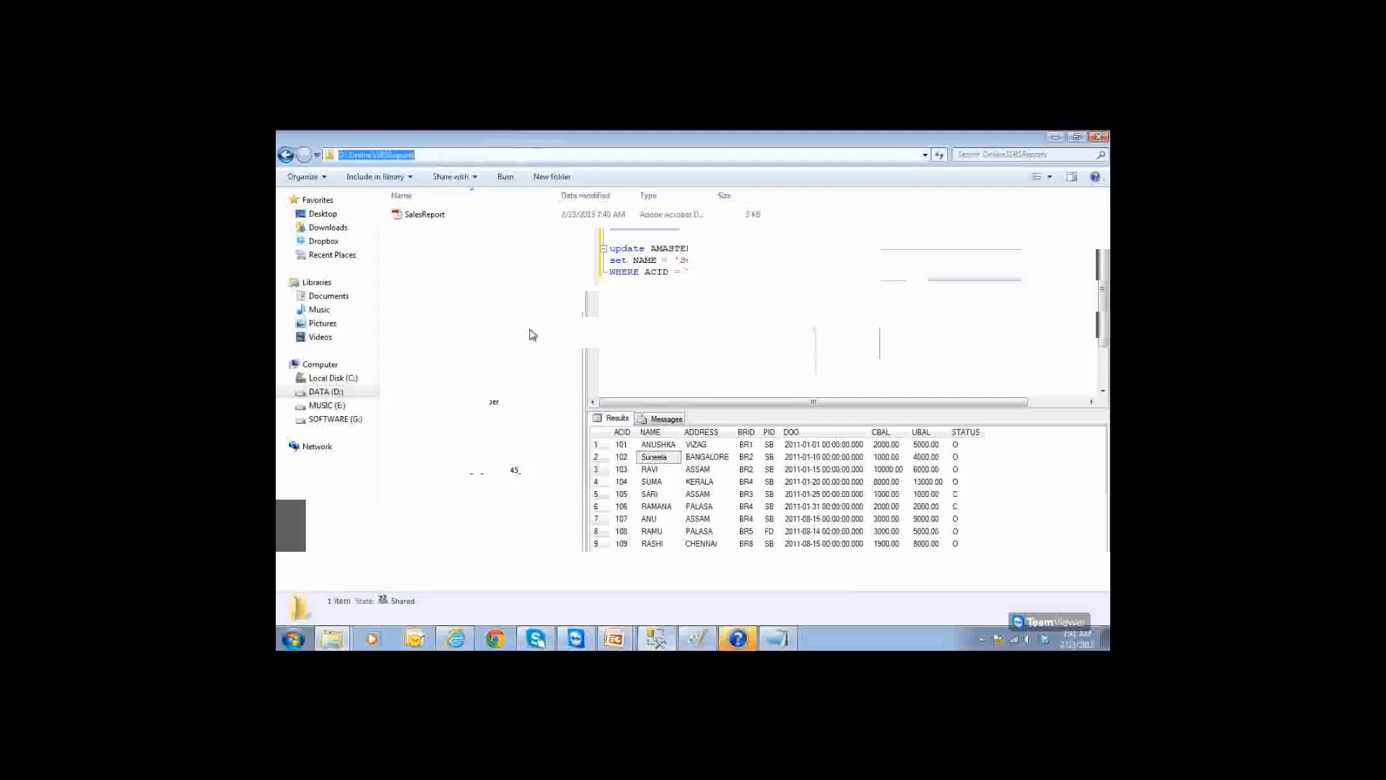
pyautogui.click(454, 220)
pyautogui.doubleClick(457, 221)
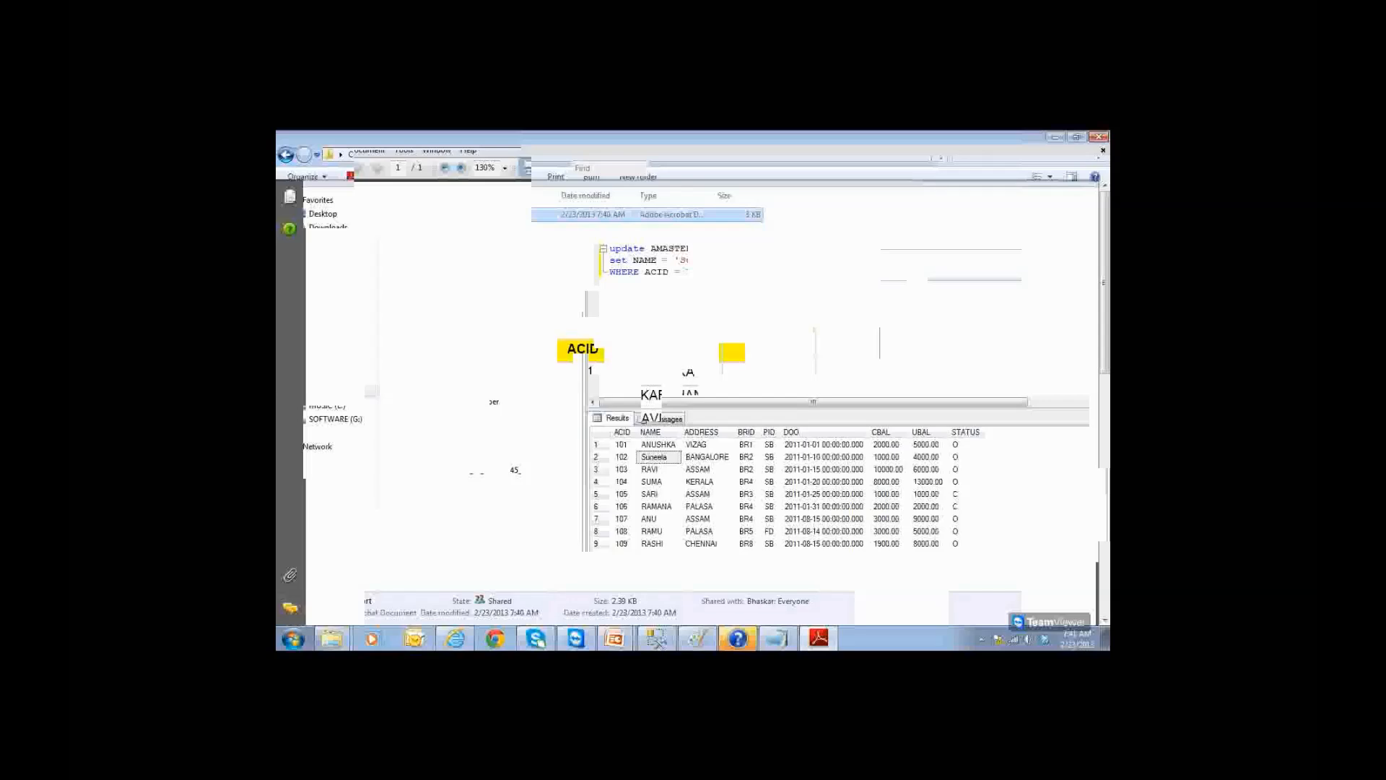
pyautogui.click(1099, 138)
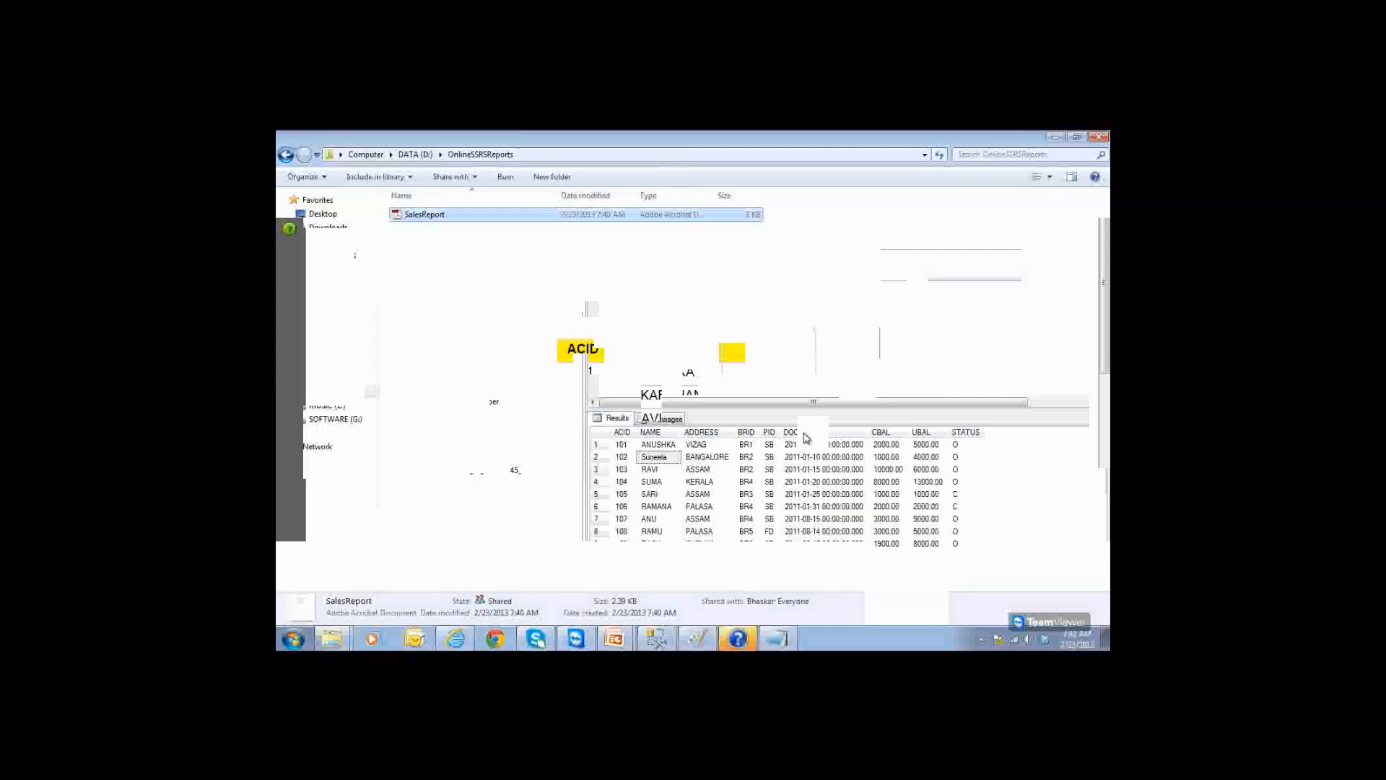
# Step: Refresh My Subscriptions to confirm the latest run, then open the new SalesReport_1.pdf
pyautogui.click(455, 639)
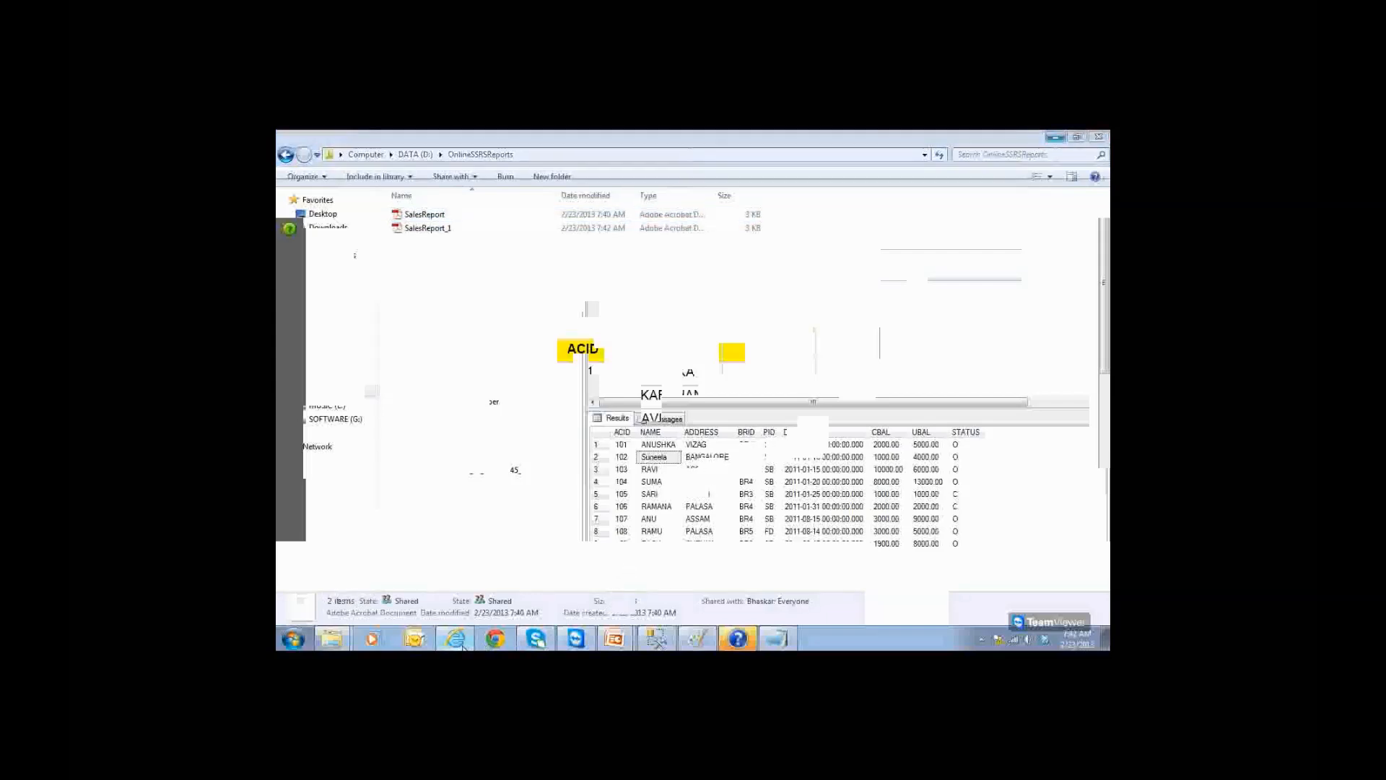
pyautogui.click(988, 189)
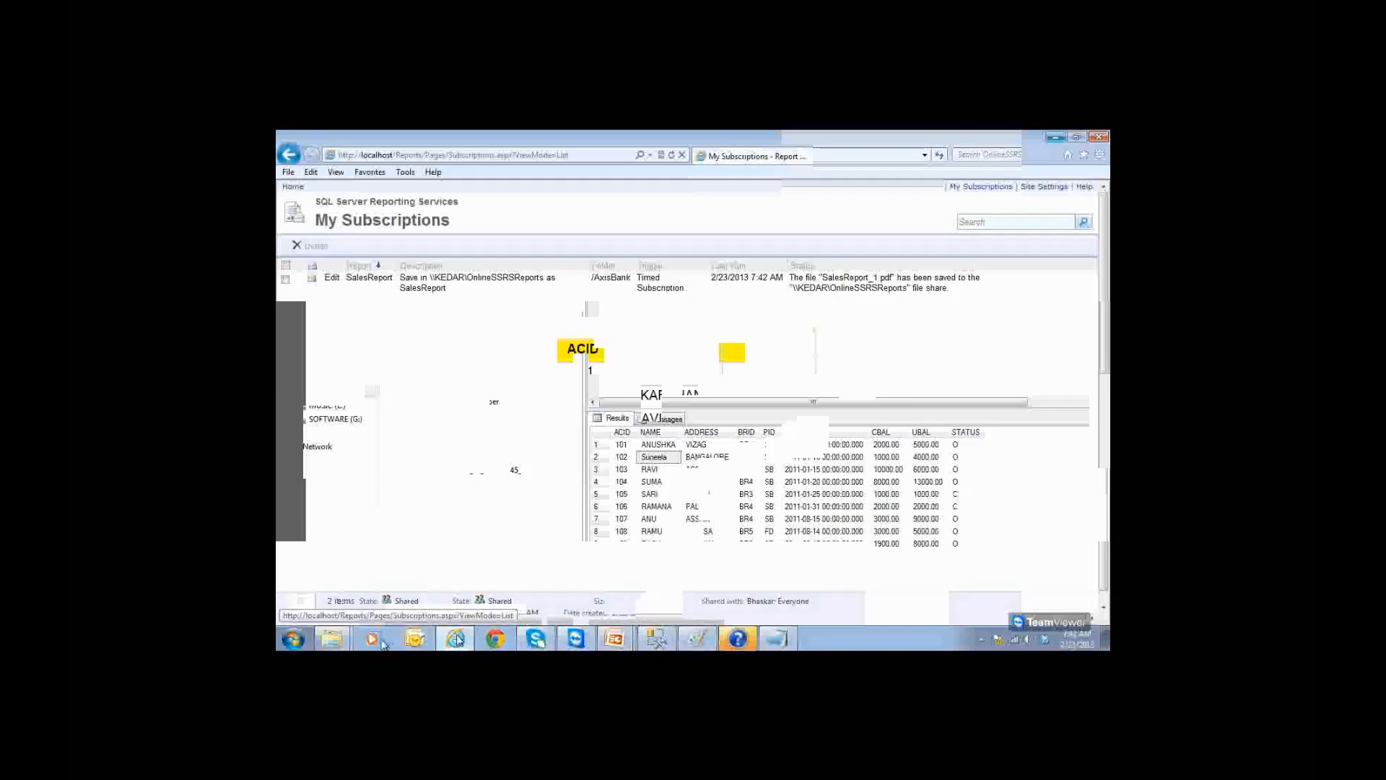
pyautogui.click(342, 639)
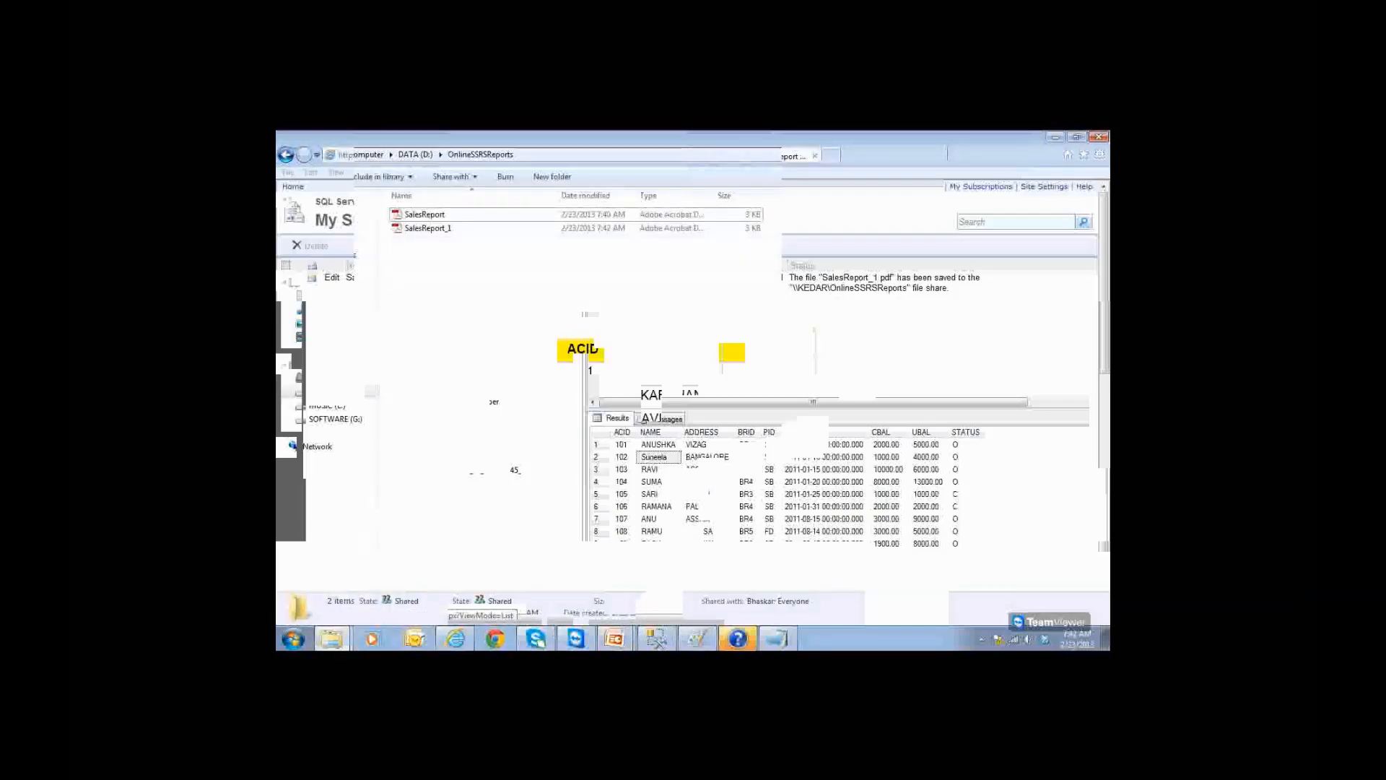
pyautogui.click(436, 229)
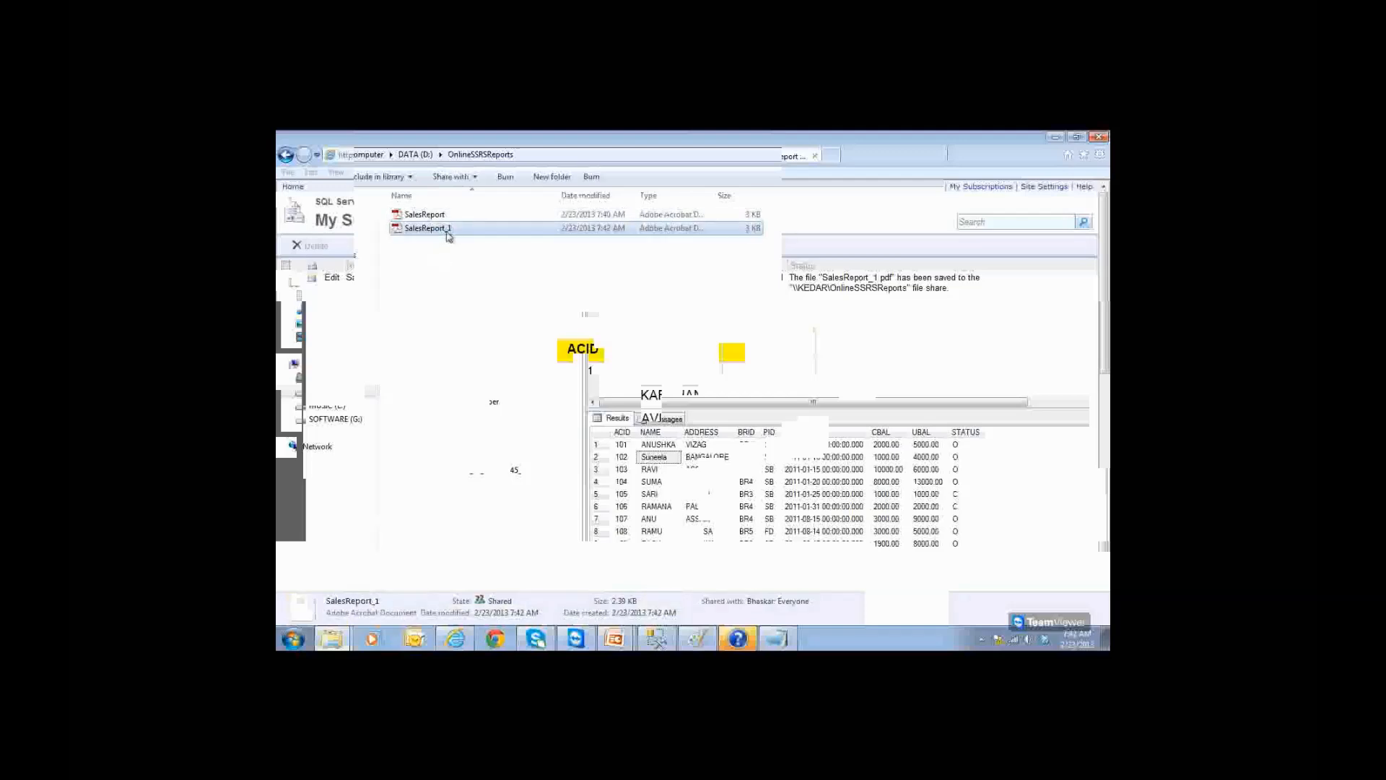
pyautogui.doubleClick(448, 229)
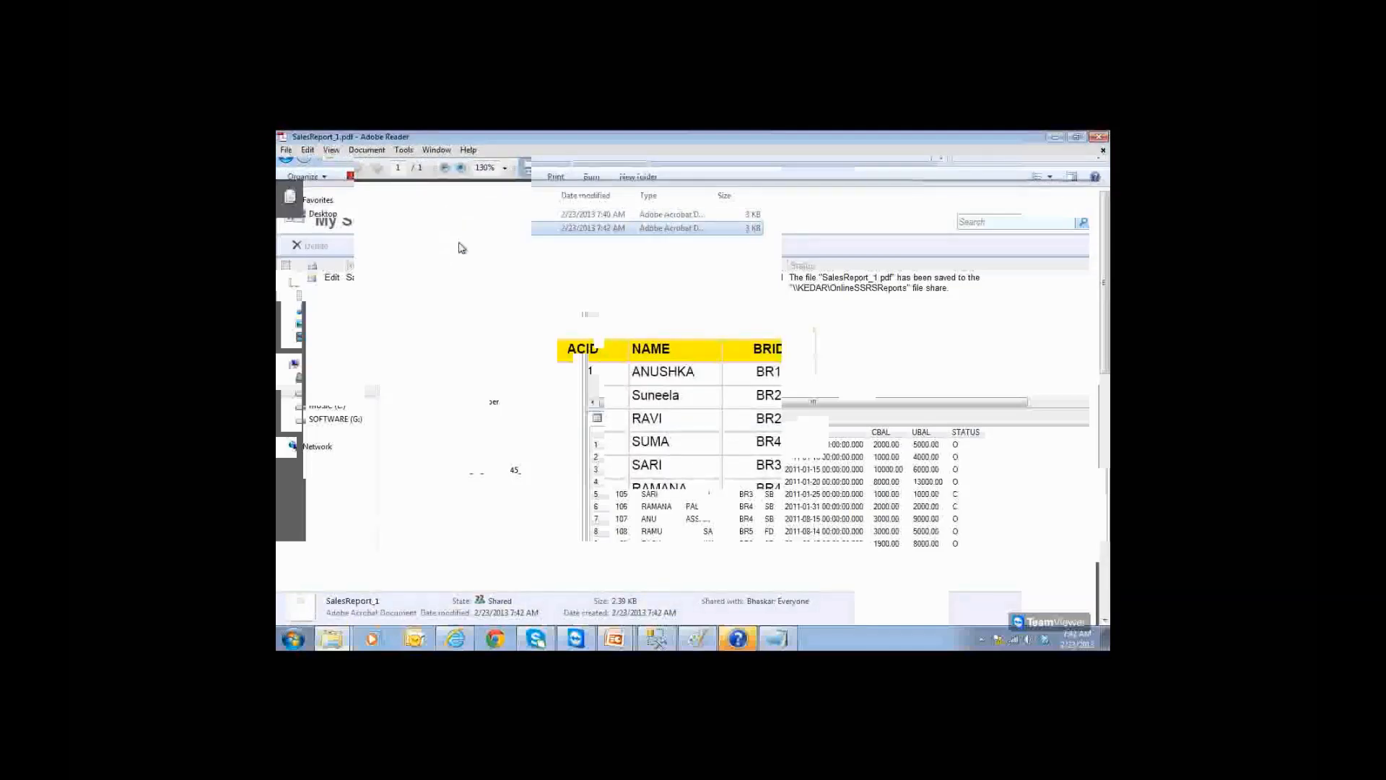
# Step: Highlight account 102's updated name in SalesReport_1.pdf, then close the PDF
pyautogui.doubleClick(659, 402)
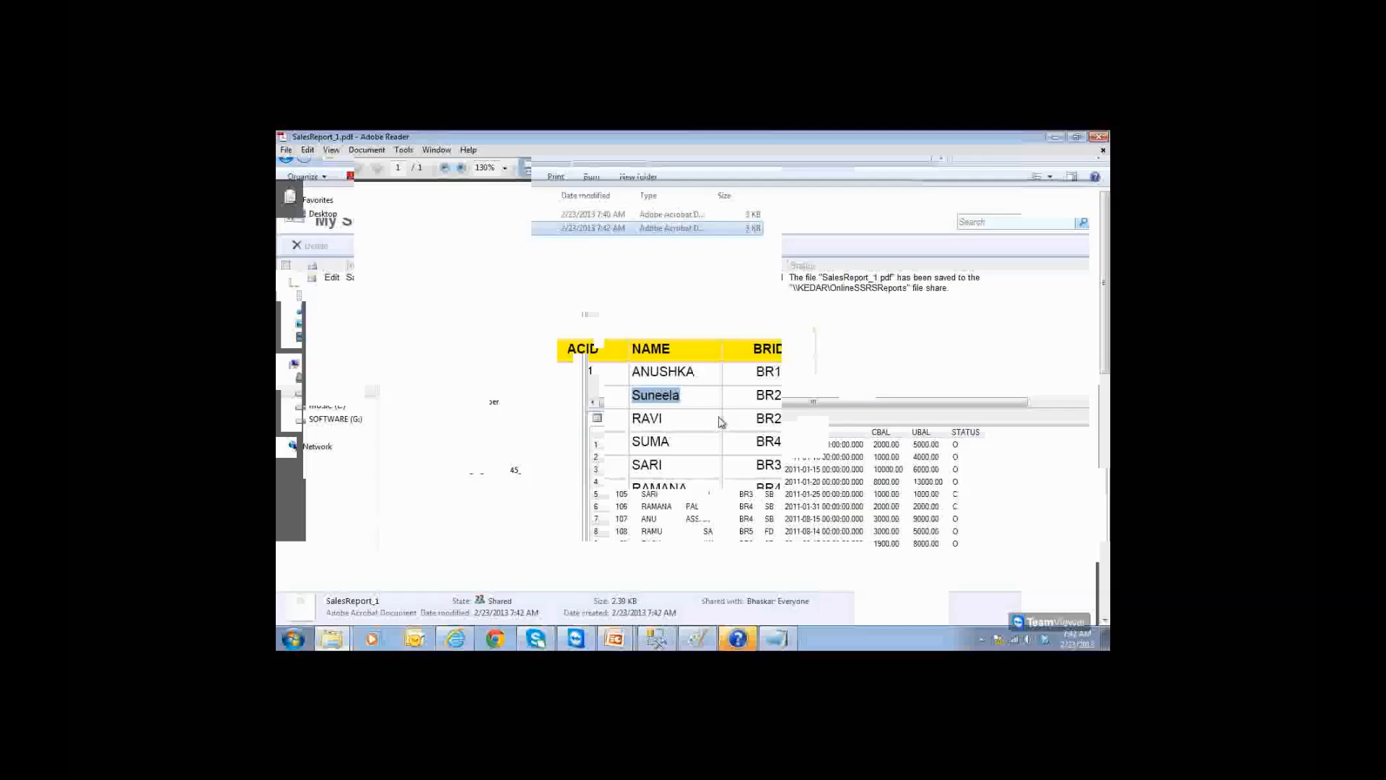
pyautogui.click(1099, 137)
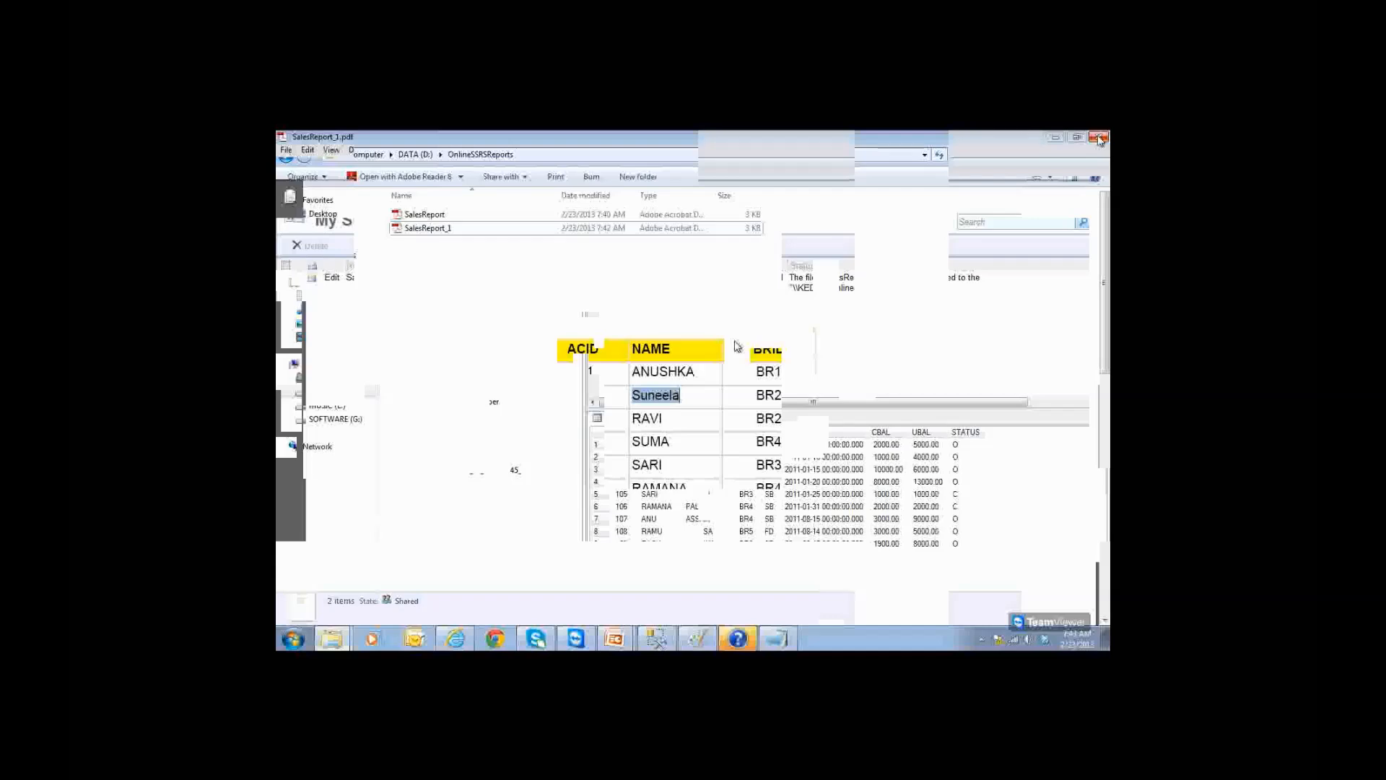
# Step: Bring the Steps to Create Subscriptions slide show forward, then switch to the OnlineSSRSReports folder window
pyautogui.moveTo(626, 634)
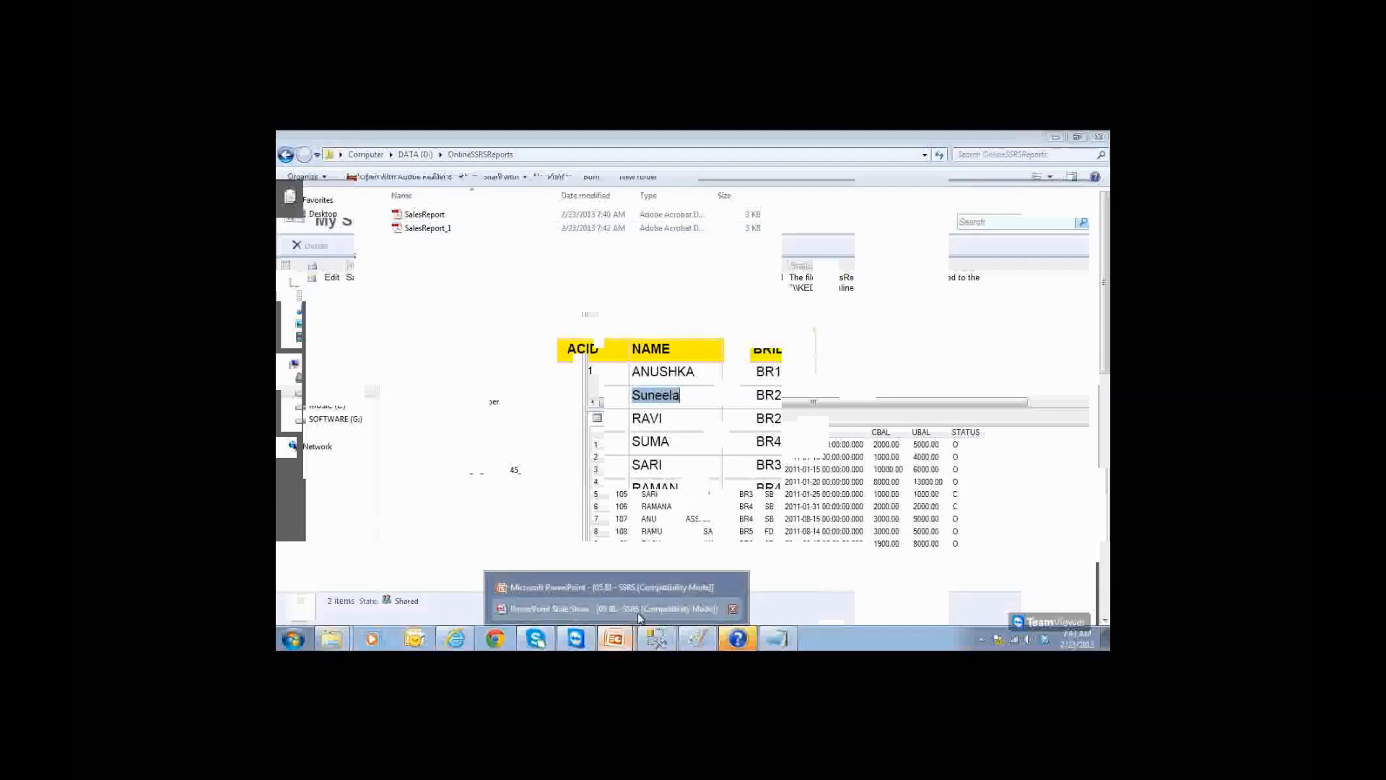
pyautogui.click(641, 609)
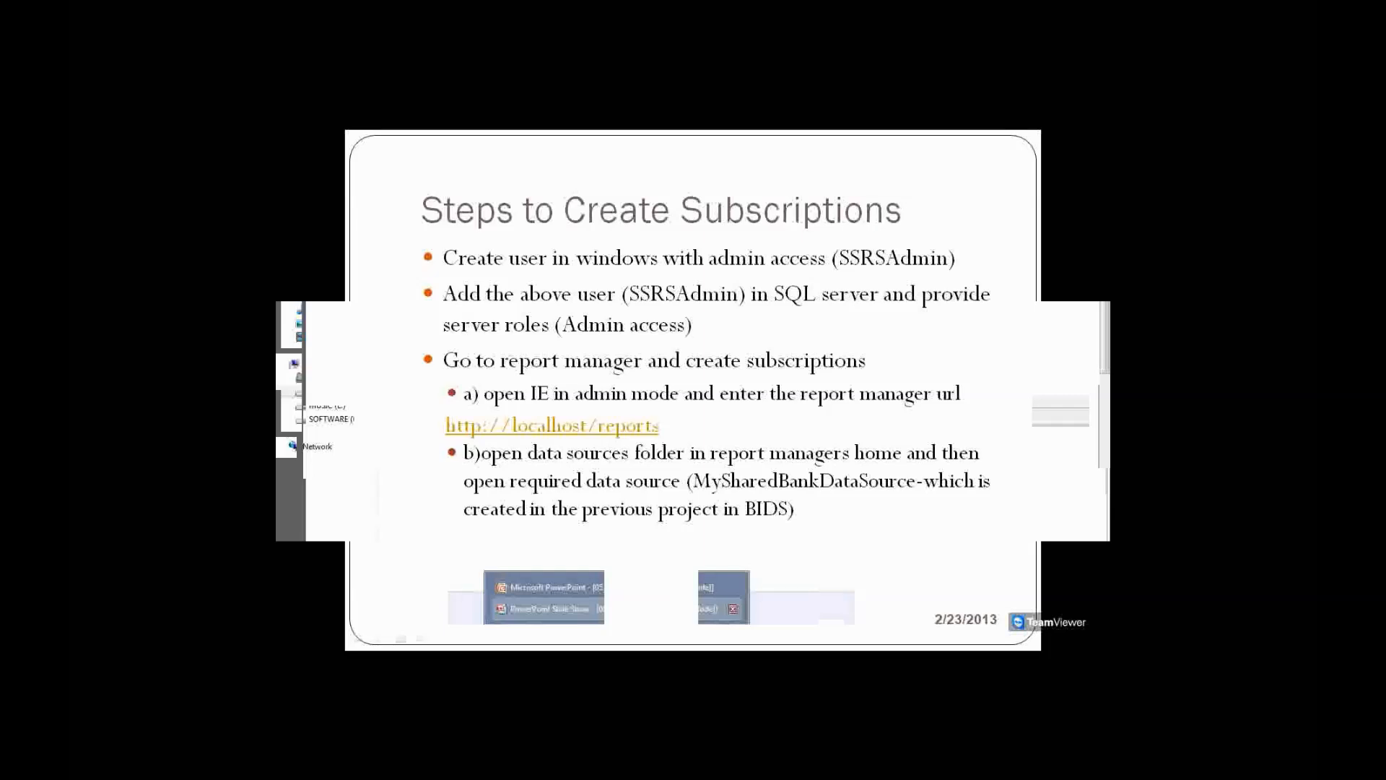
pyautogui.hotkey('alt', 'Tab')
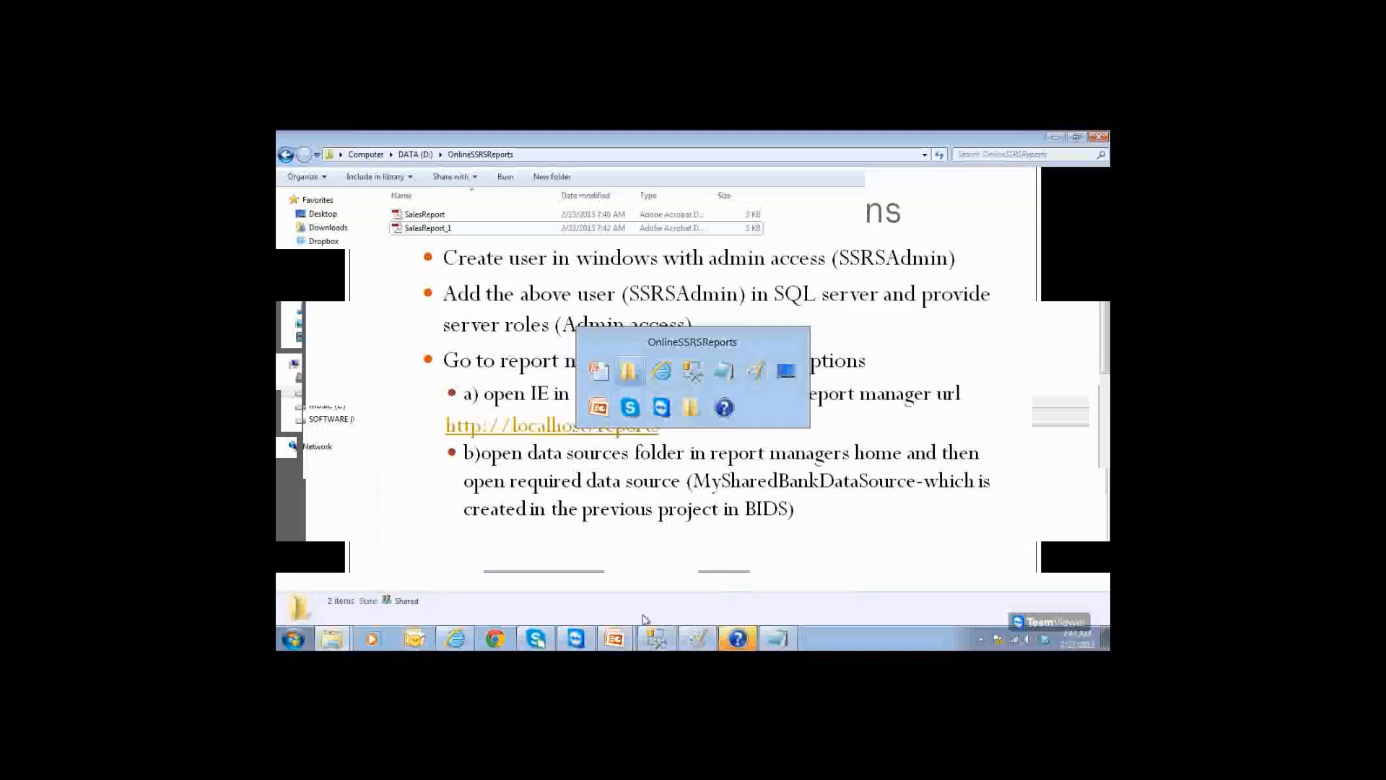
# Step: Select the SalesReport subscription on My Subscriptions and close the OnlineSSRSReports folder window
pyautogui.click(1055, 137)
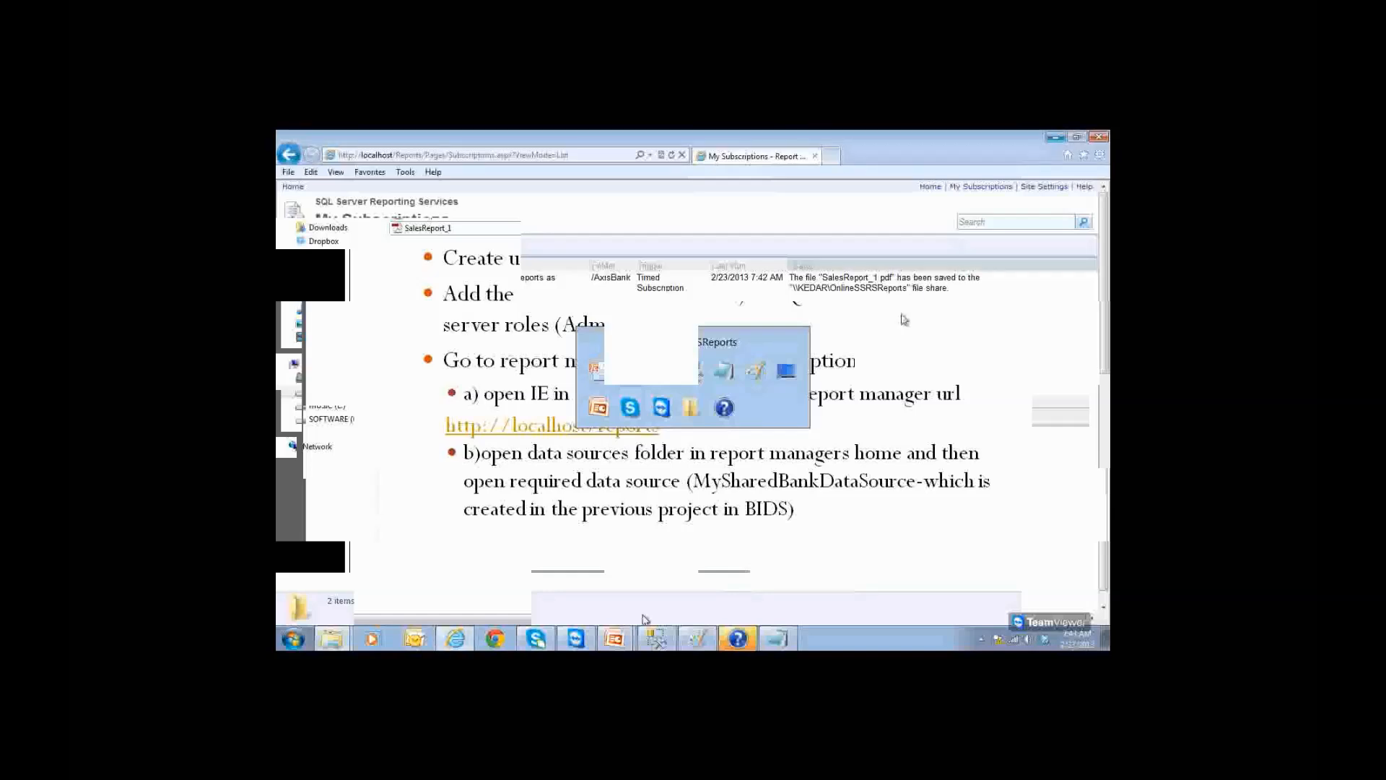
pyautogui.click(286, 279)
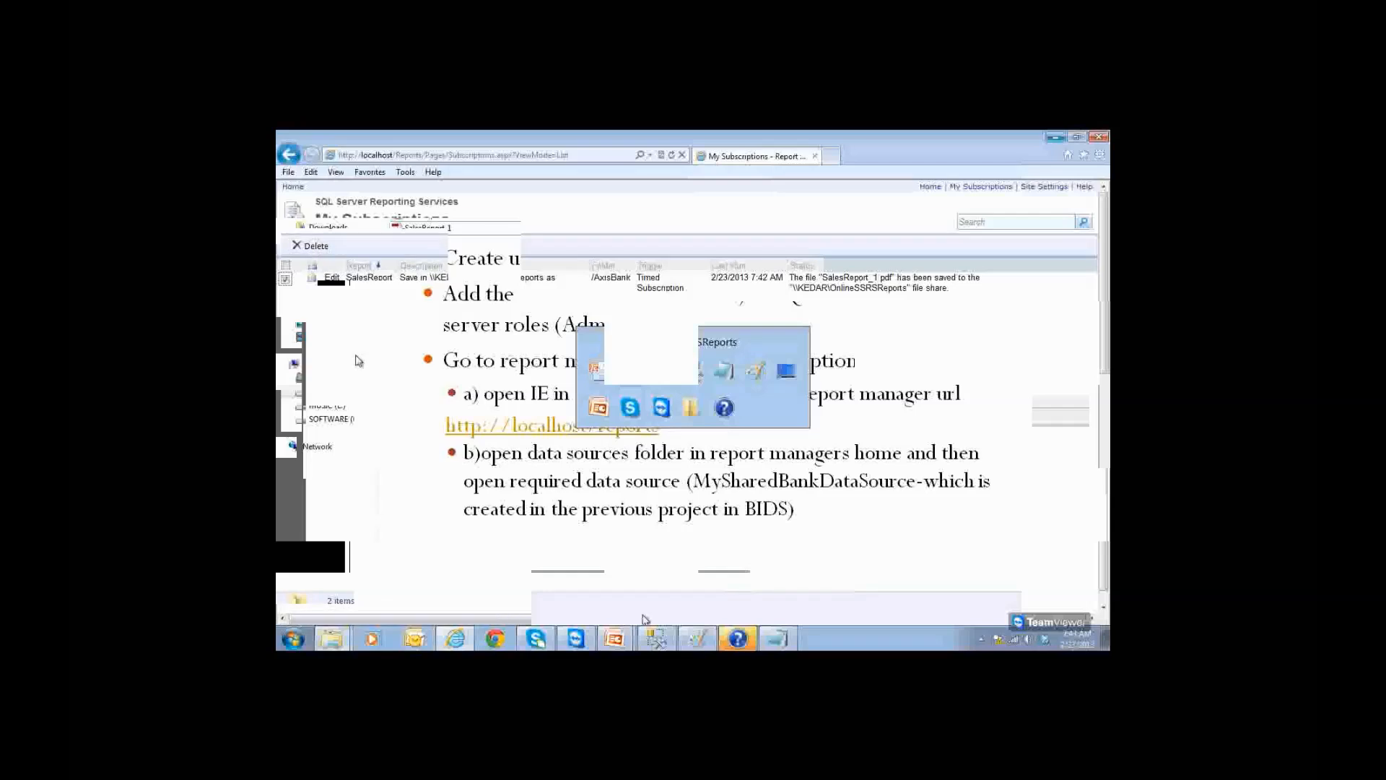
pyautogui.click(975, 189)
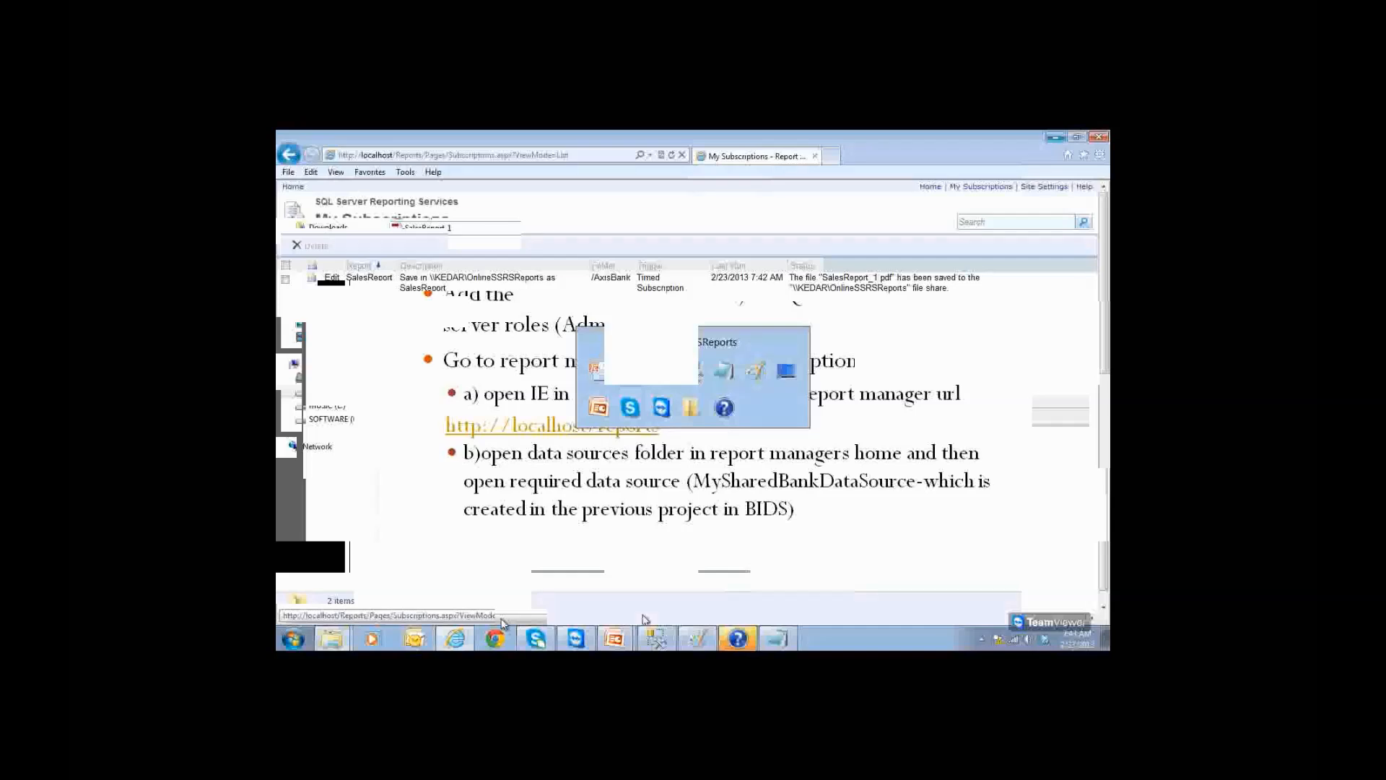
pyautogui.click(332, 638)
pyautogui.click(352, 614)
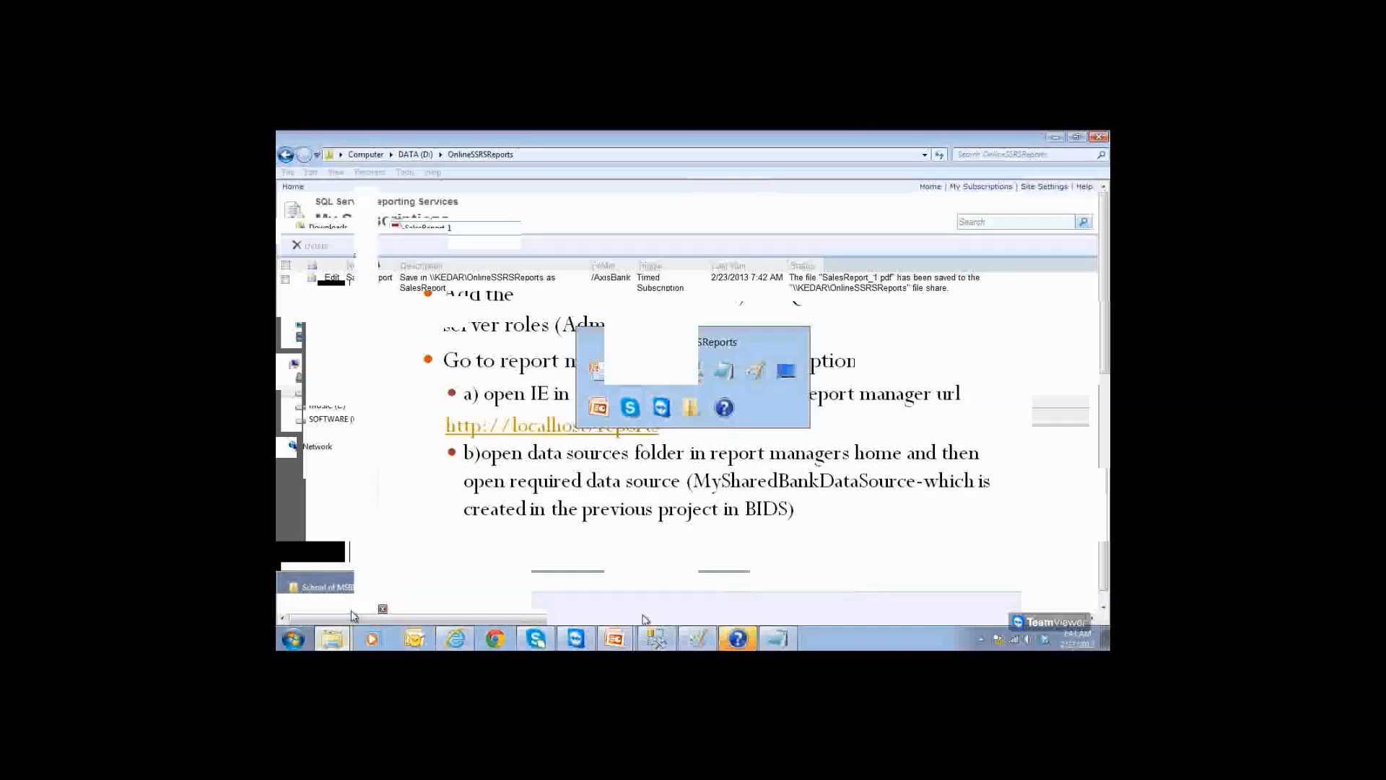
pyautogui.click(1100, 141)
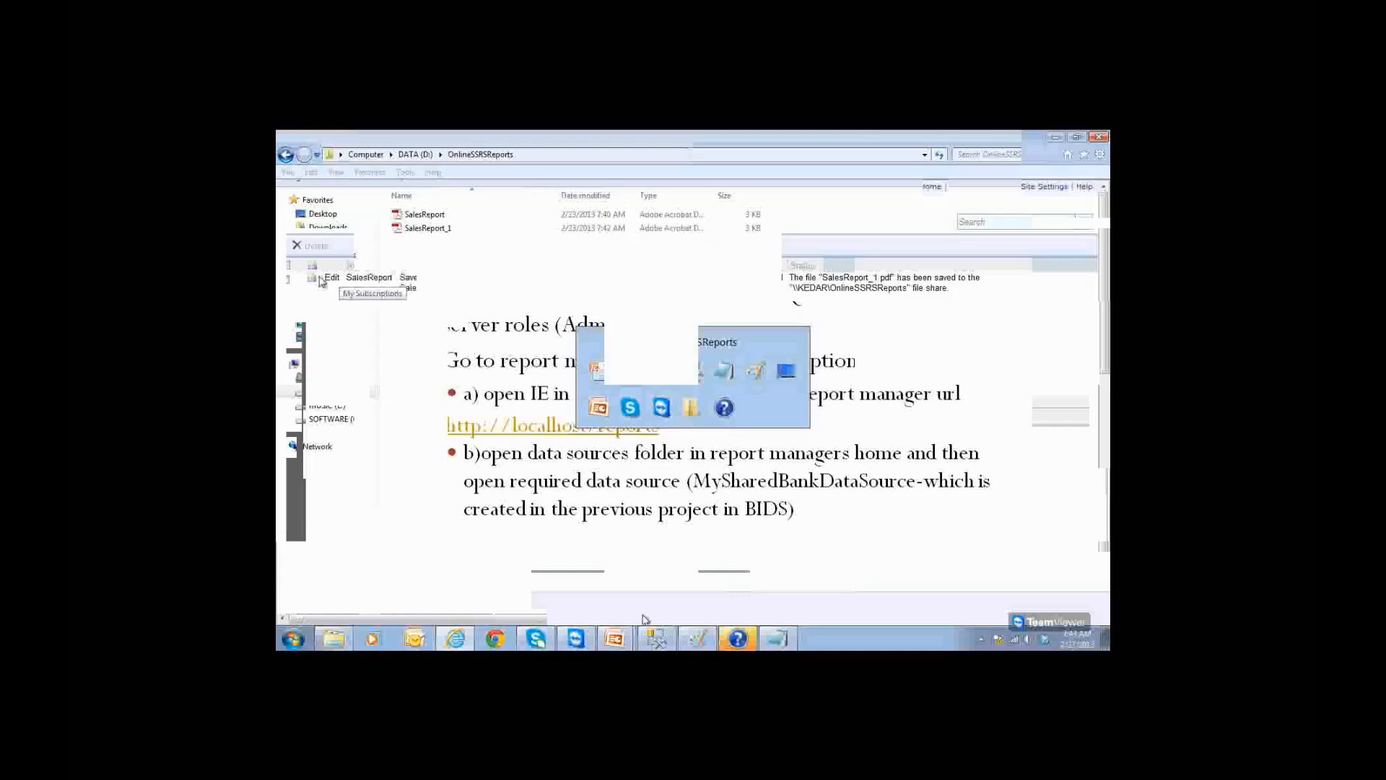
# Step: Delete the selected SalesReport subscription, confirming with OK, then return to PowerPoint
pyautogui.click(312, 246)
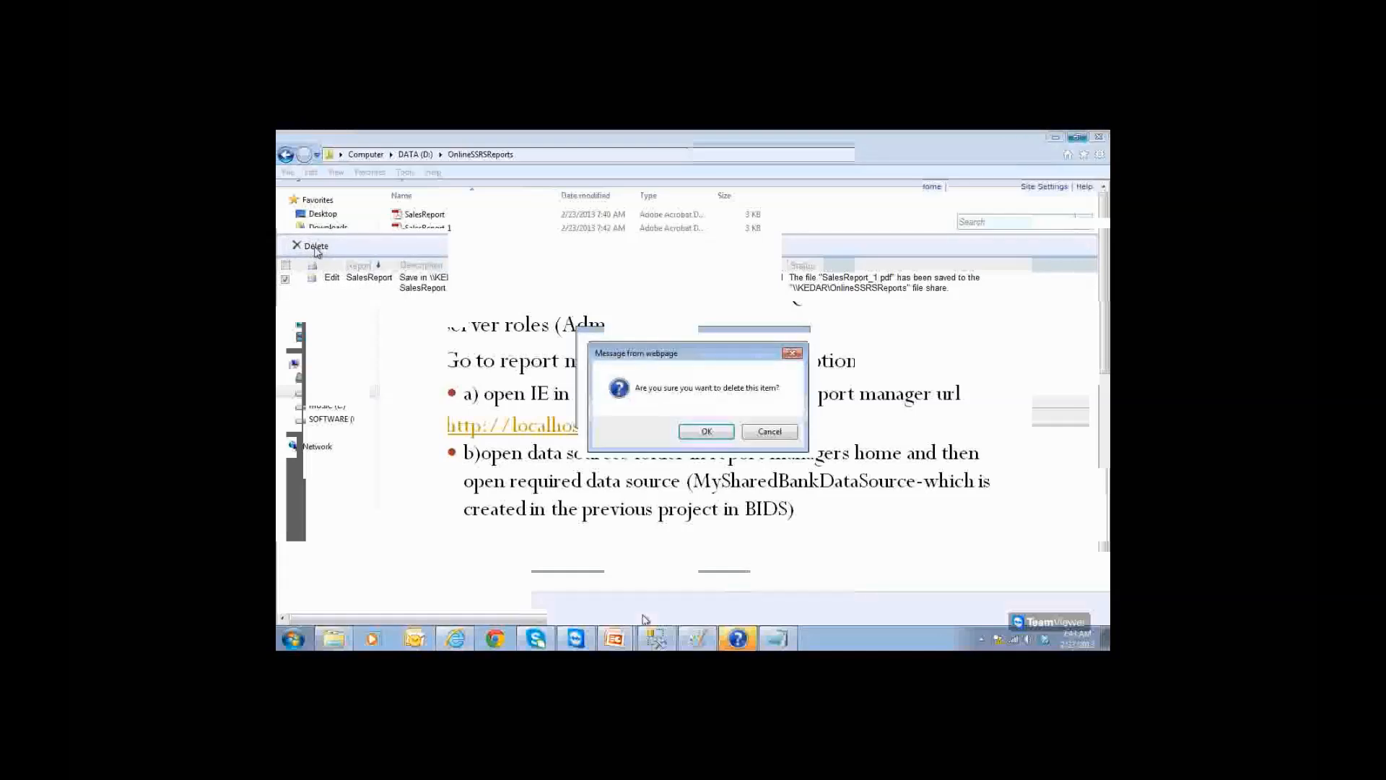
pyautogui.click(704, 432)
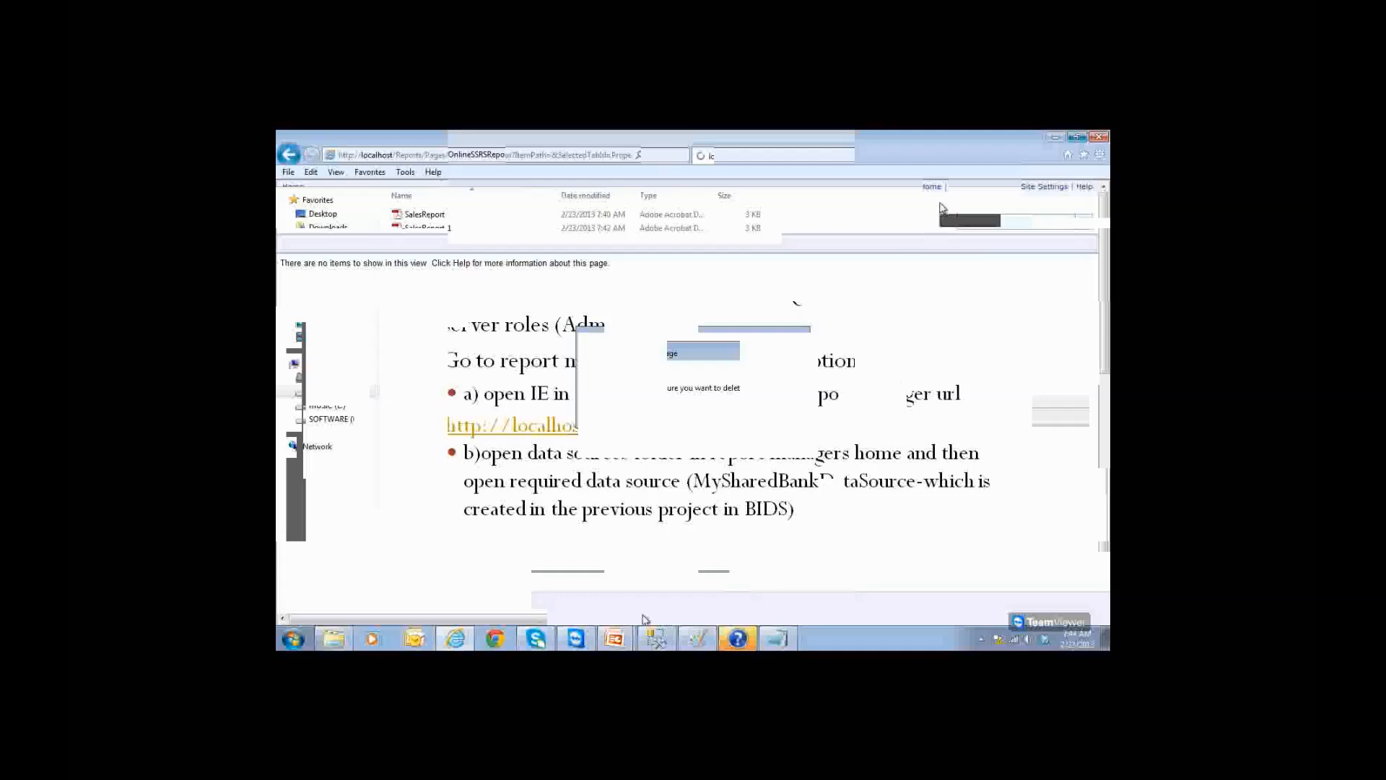
pyautogui.click(627, 642)
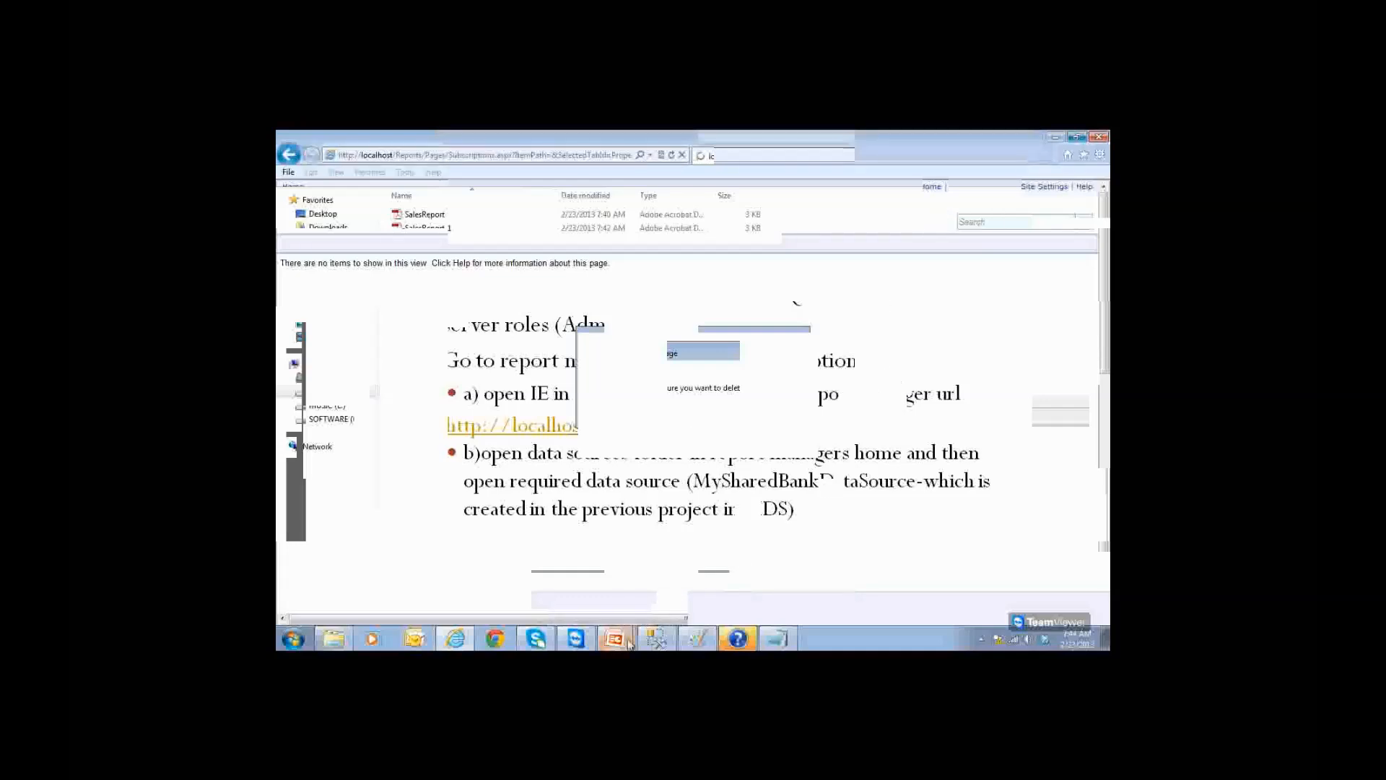
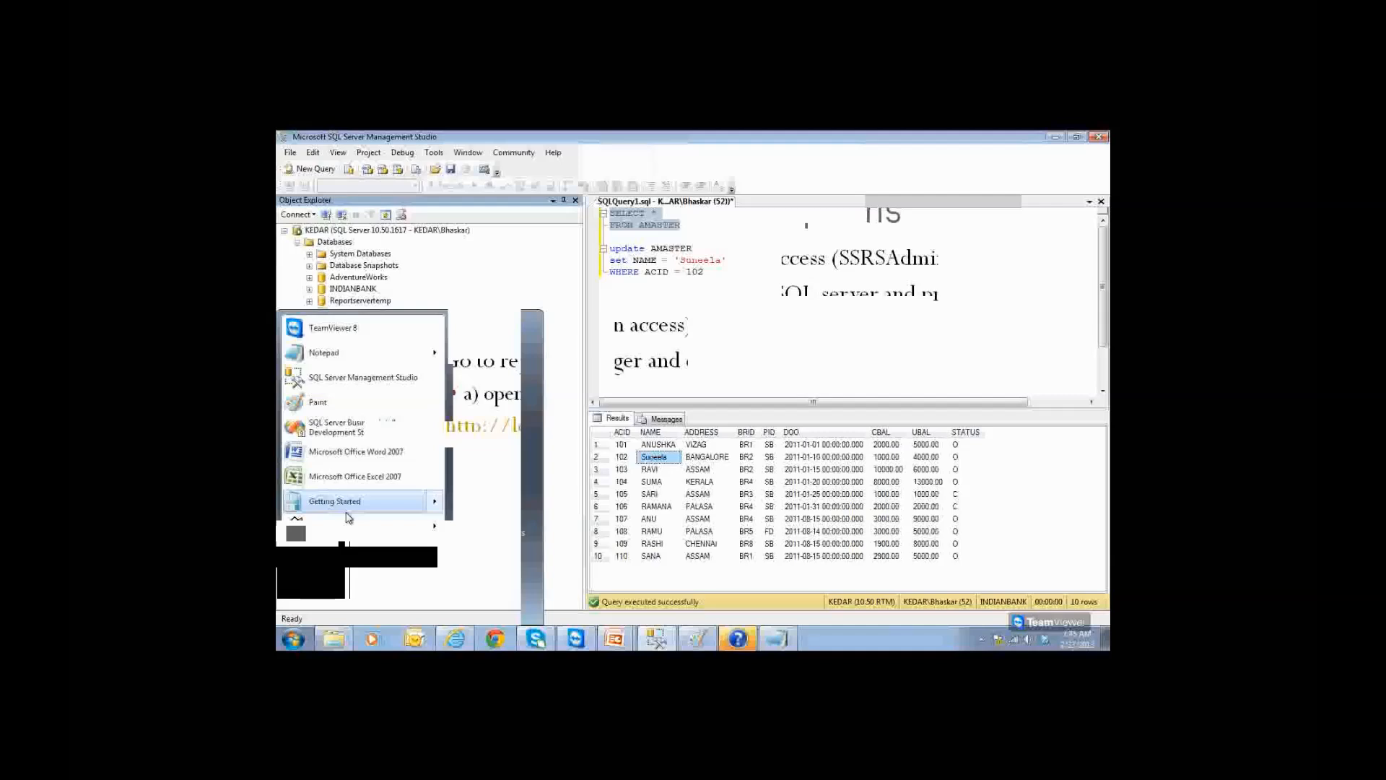
# Step: Maximize the Services window and locate the SQL Server Agent (MSSQLSERVER) service
pyautogui.click(339, 581)
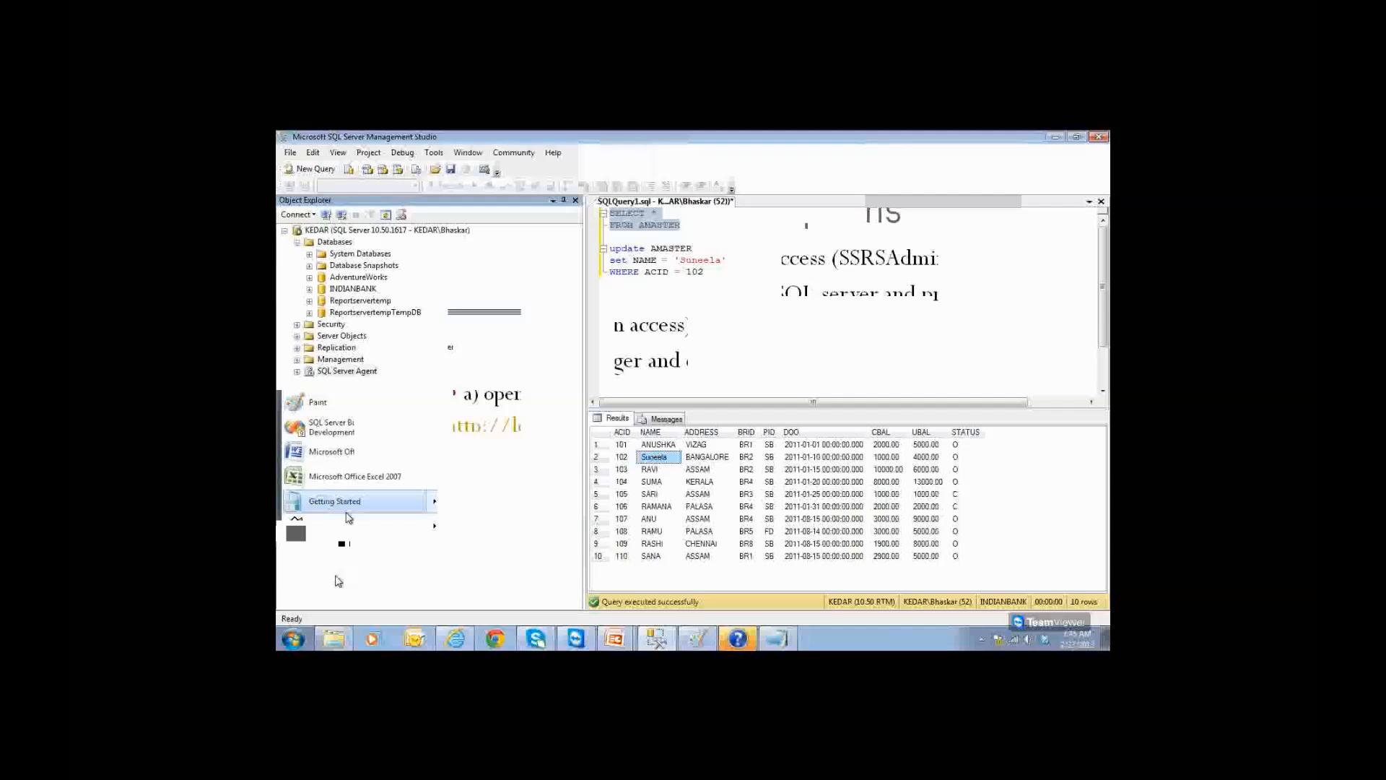
pyautogui.doubleClick(659, 187)
pyautogui.click(556, 278)
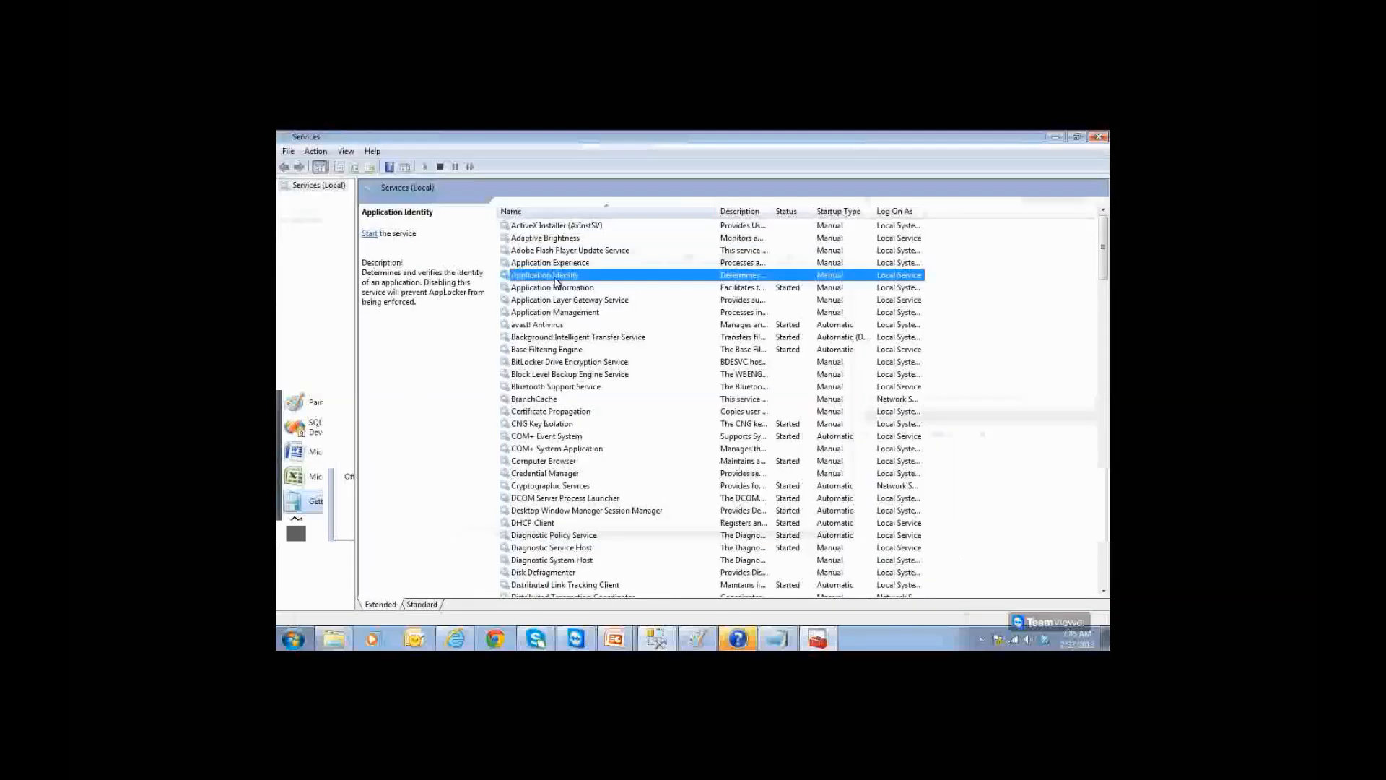
pyautogui.press('s')
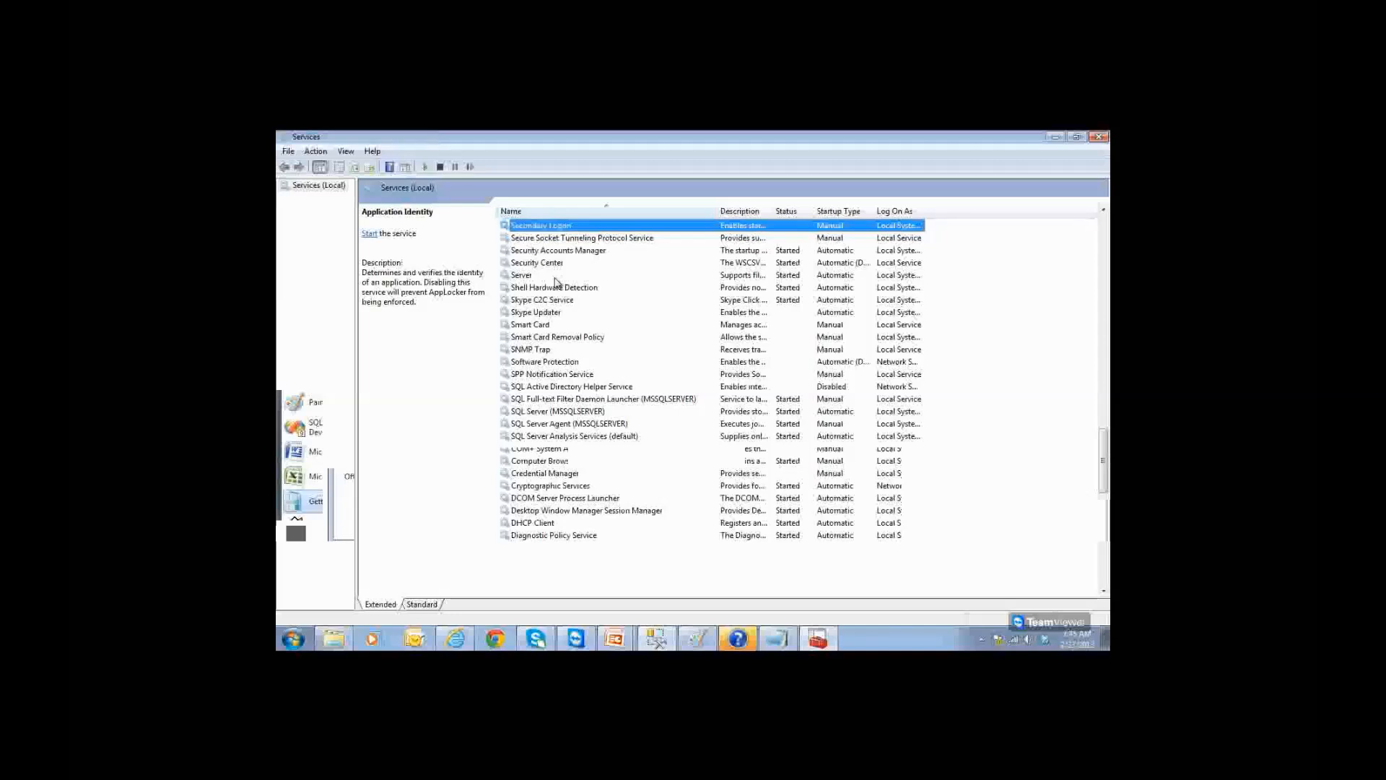
pyautogui.click(557, 411)
pyautogui.click(562, 425)
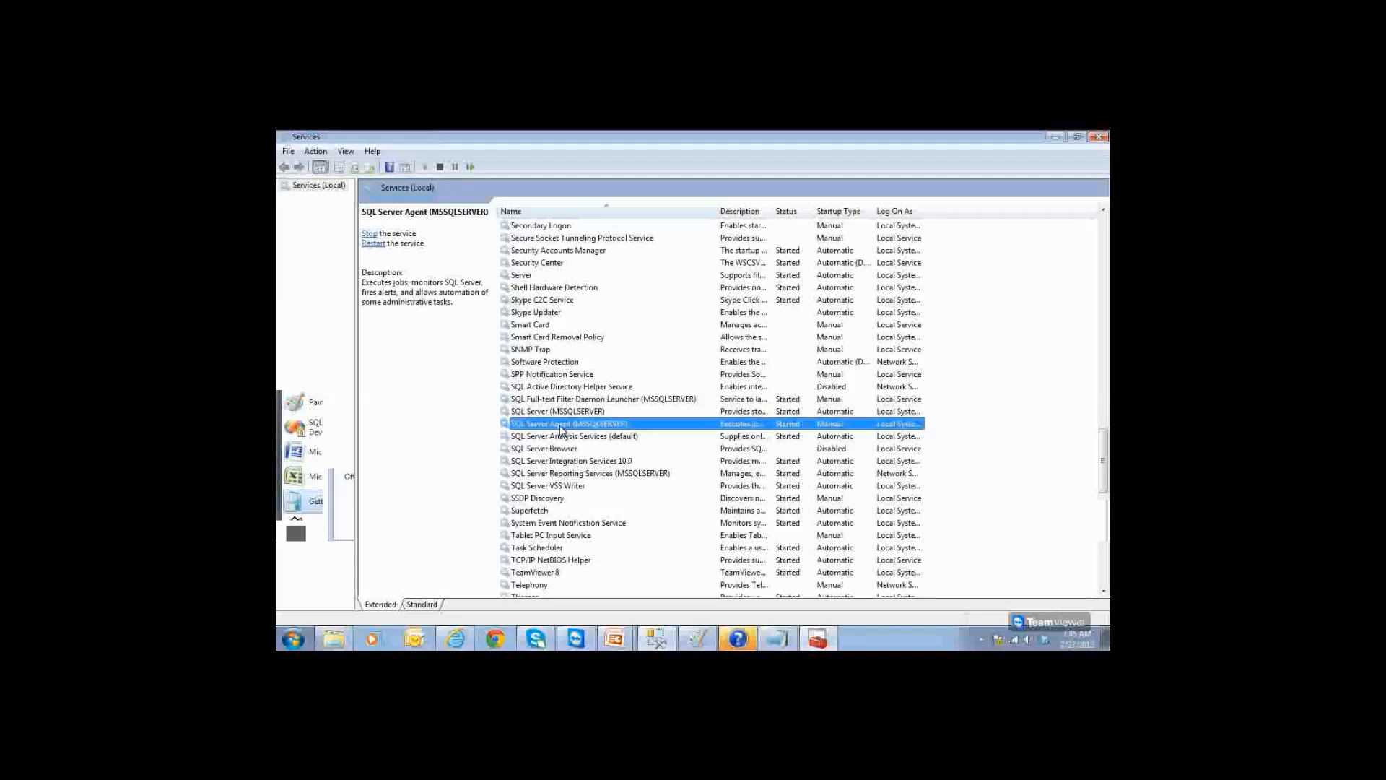
# Step: Set SQL Server Agent's startup type to Automatic and close its properties
pyautogui.doubleClick(562, 425)
pyautogui.click(661, 368)
pyautogui.click(662, 373)
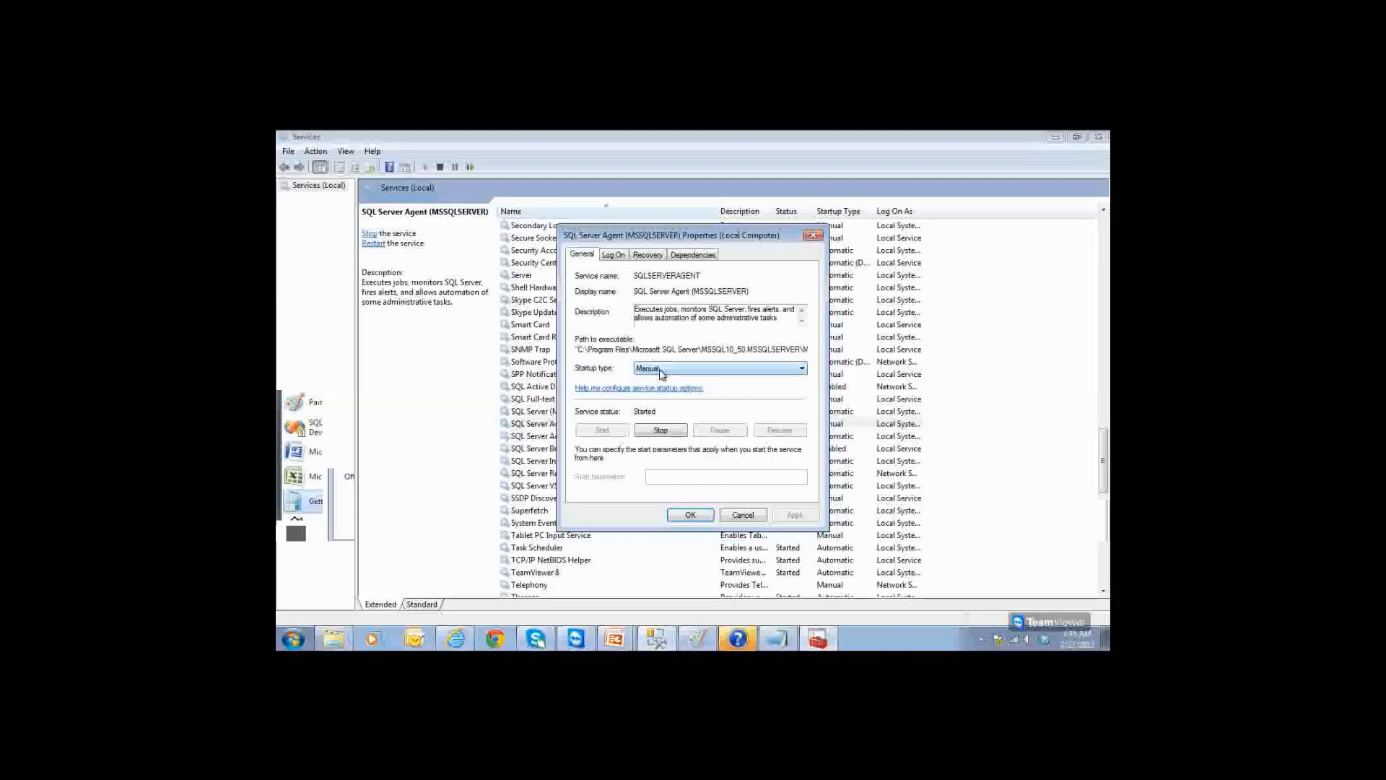
pyautogui.click(662, 370)
pyautogui.click(659, 388)
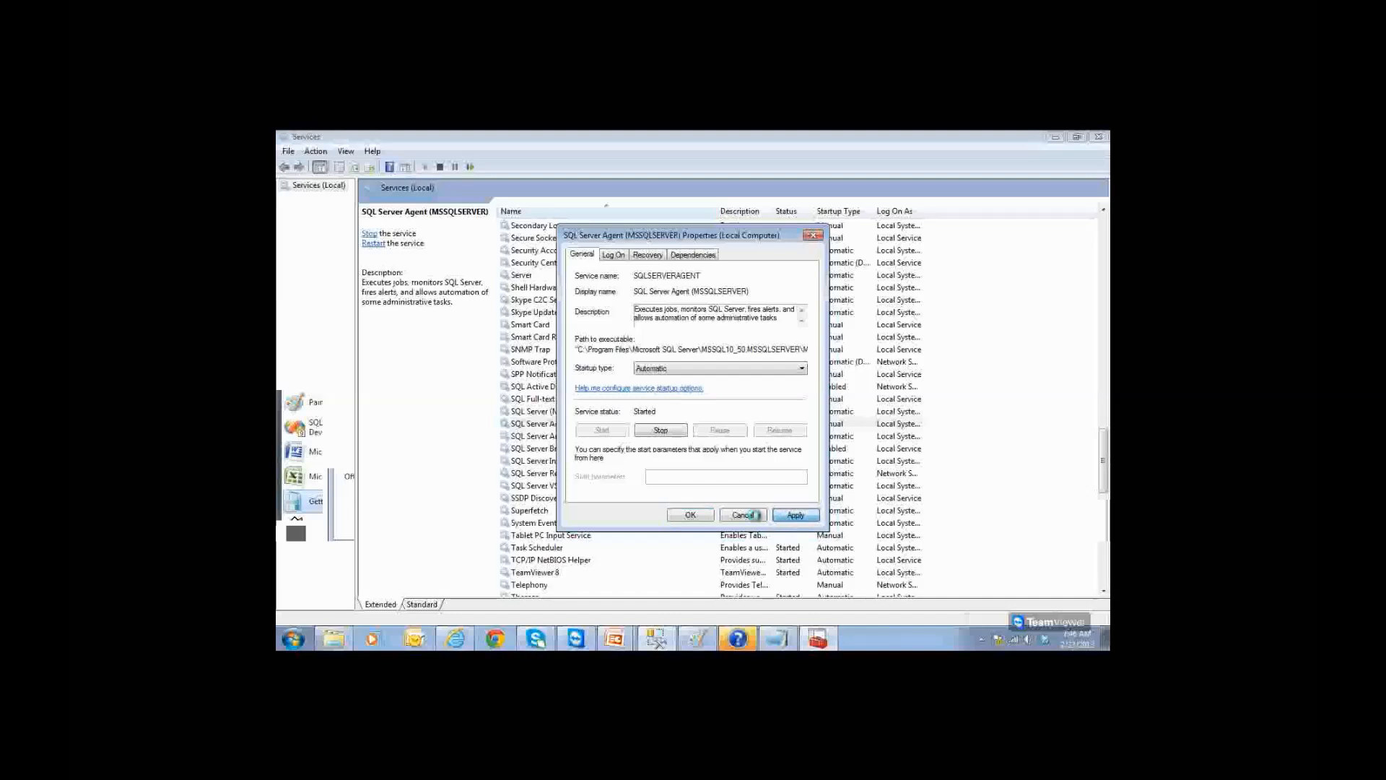
pyautogui.click(750, 515)
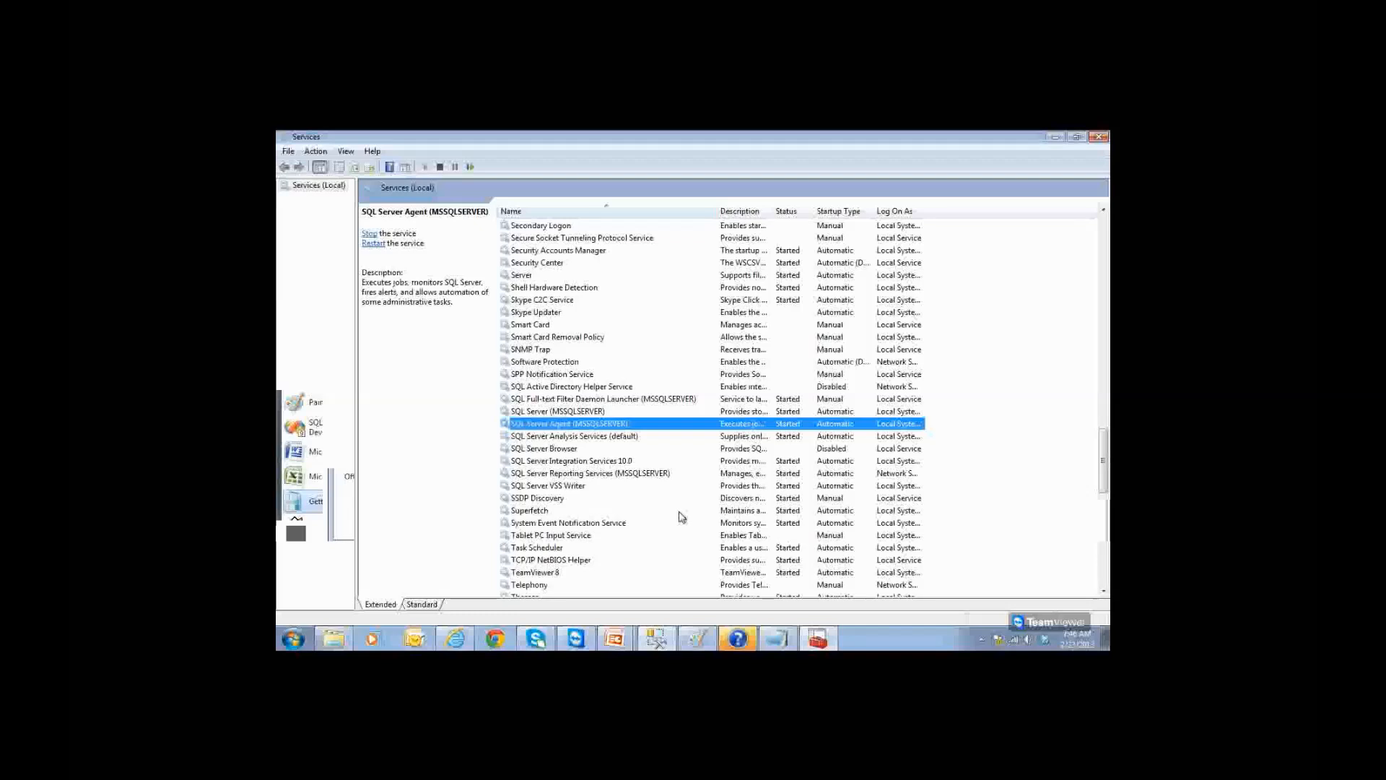
# Step: Switch SQL Server Agent back to Manual startup, apply it, and return to Management Studio
pyautogui.doubleClick(645, 425)
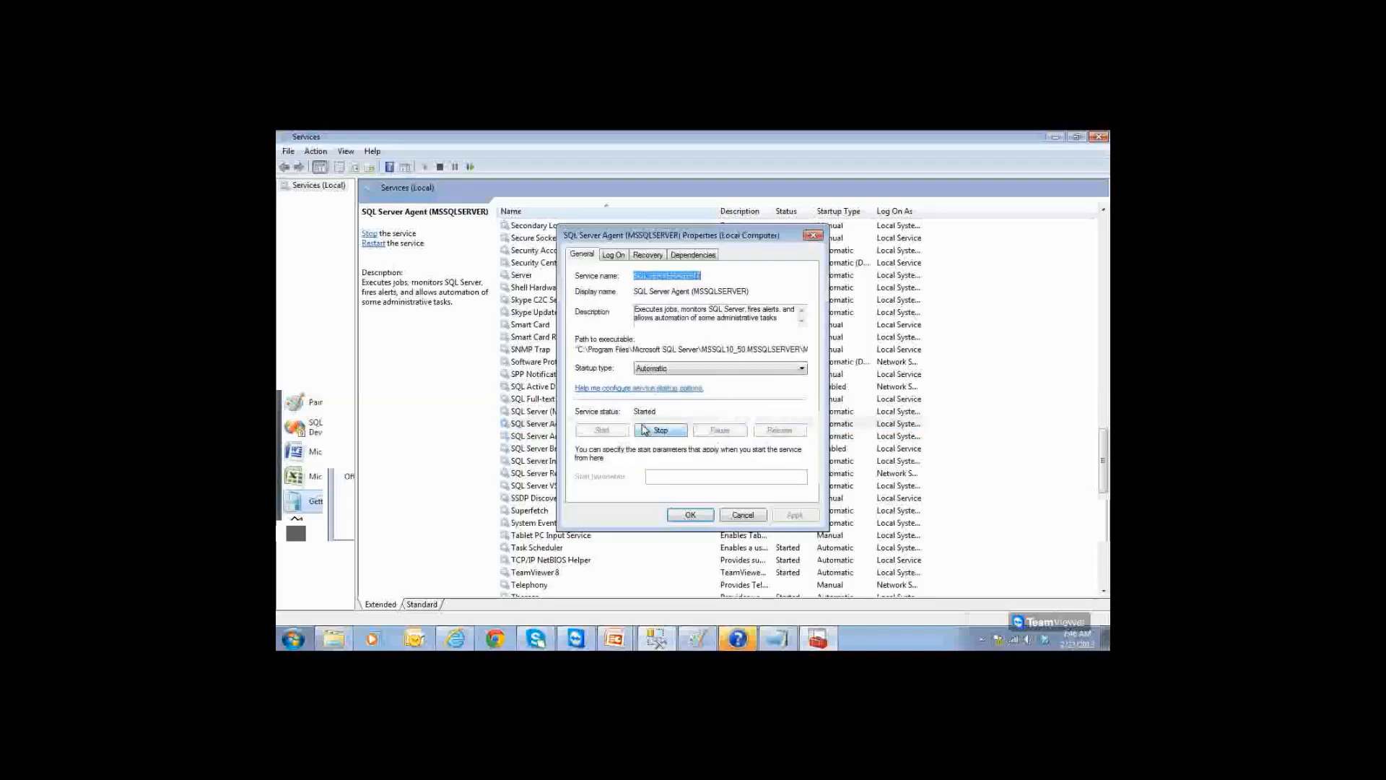
pyautogui.click(661, 368)
pyautogui.click(659, 397)
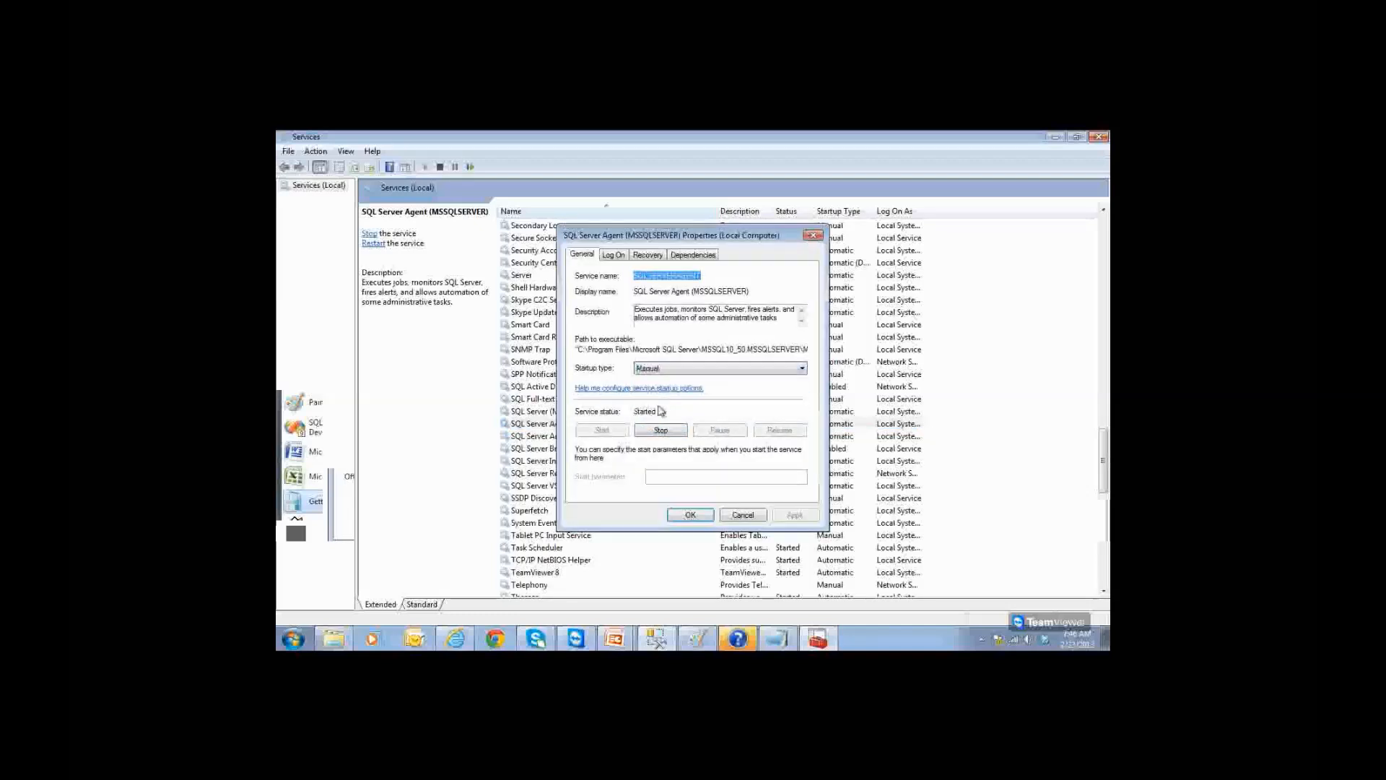
pyautogui.click(792, 515)
pyautogui.click(691, 515)
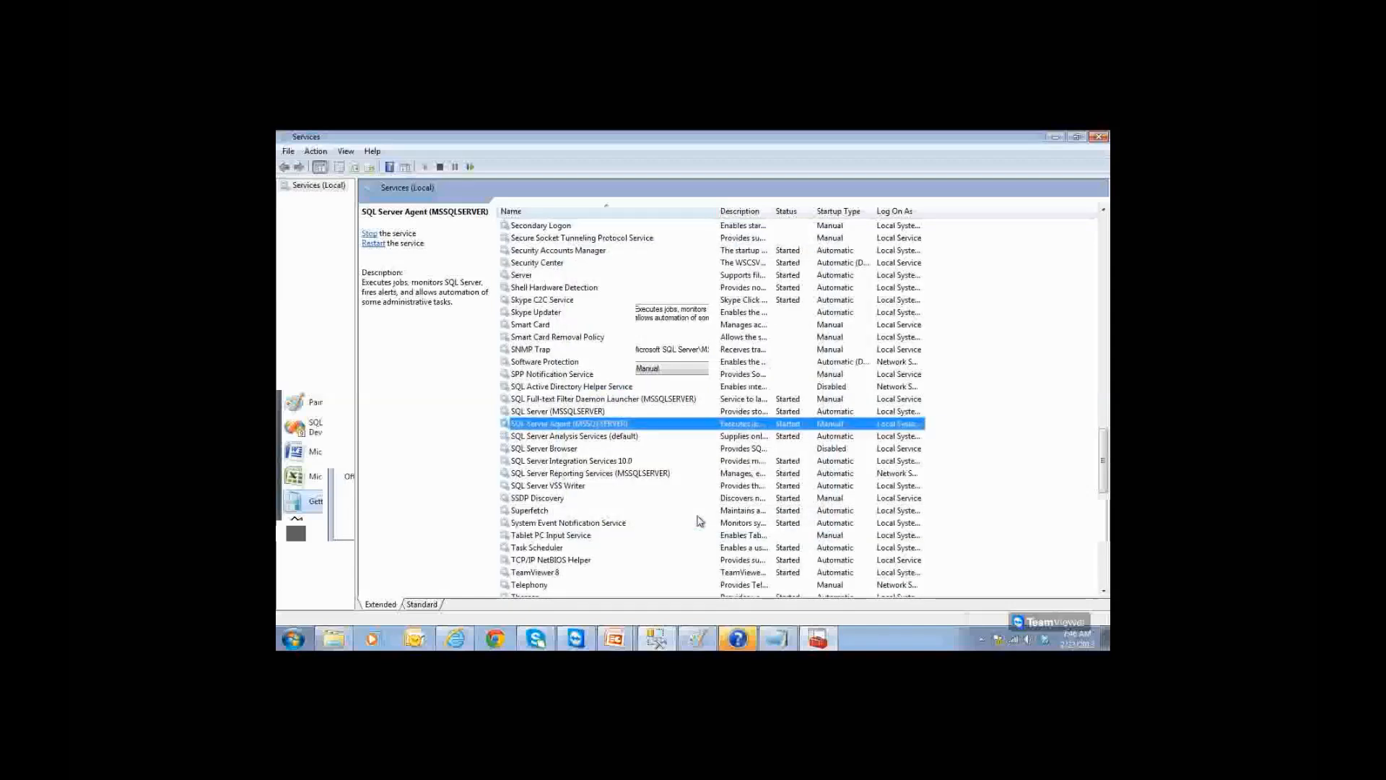
pyautogui.click(658, 640)
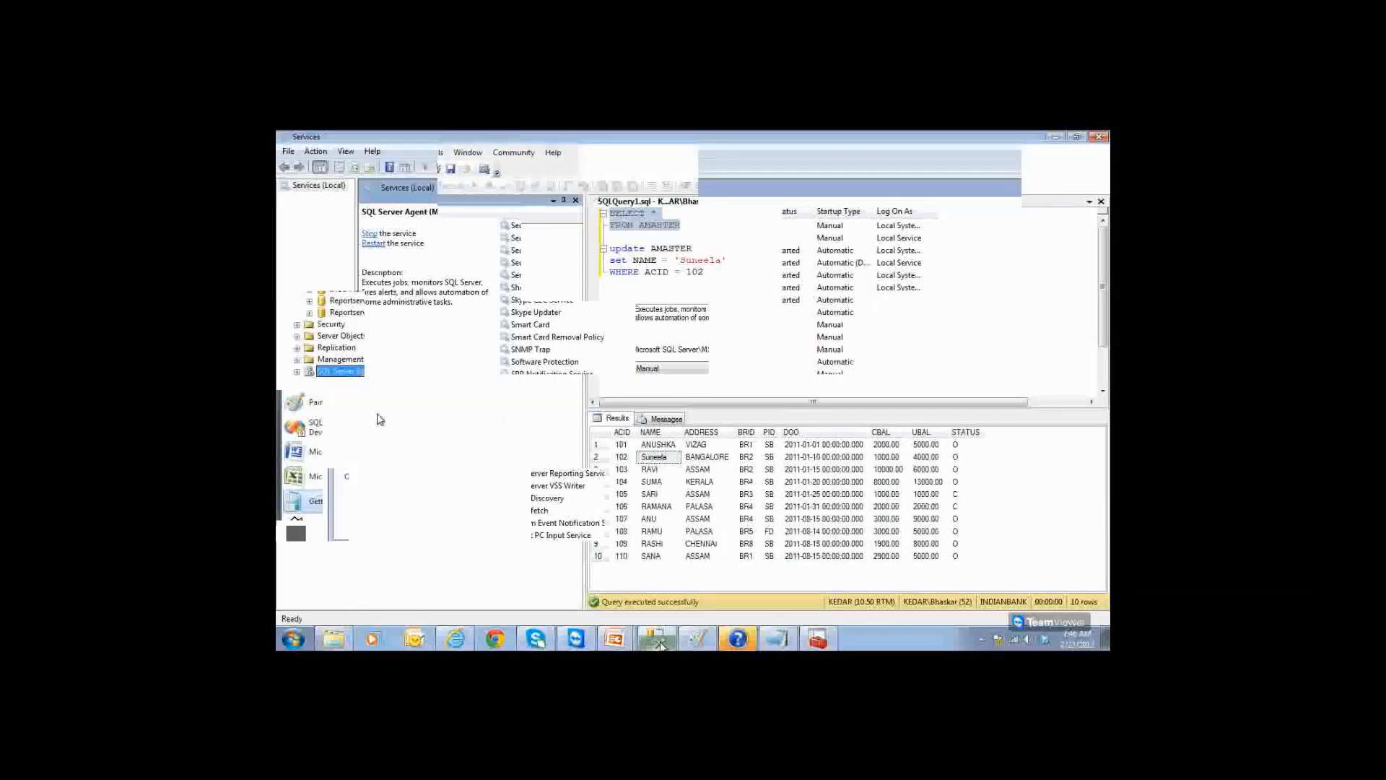
# Step: Change SQL Server Agent (MSSQLSERVER) startup to Automatic, apply it, then open SQL Server's properties
pyautogui.rightClick(363, 370)
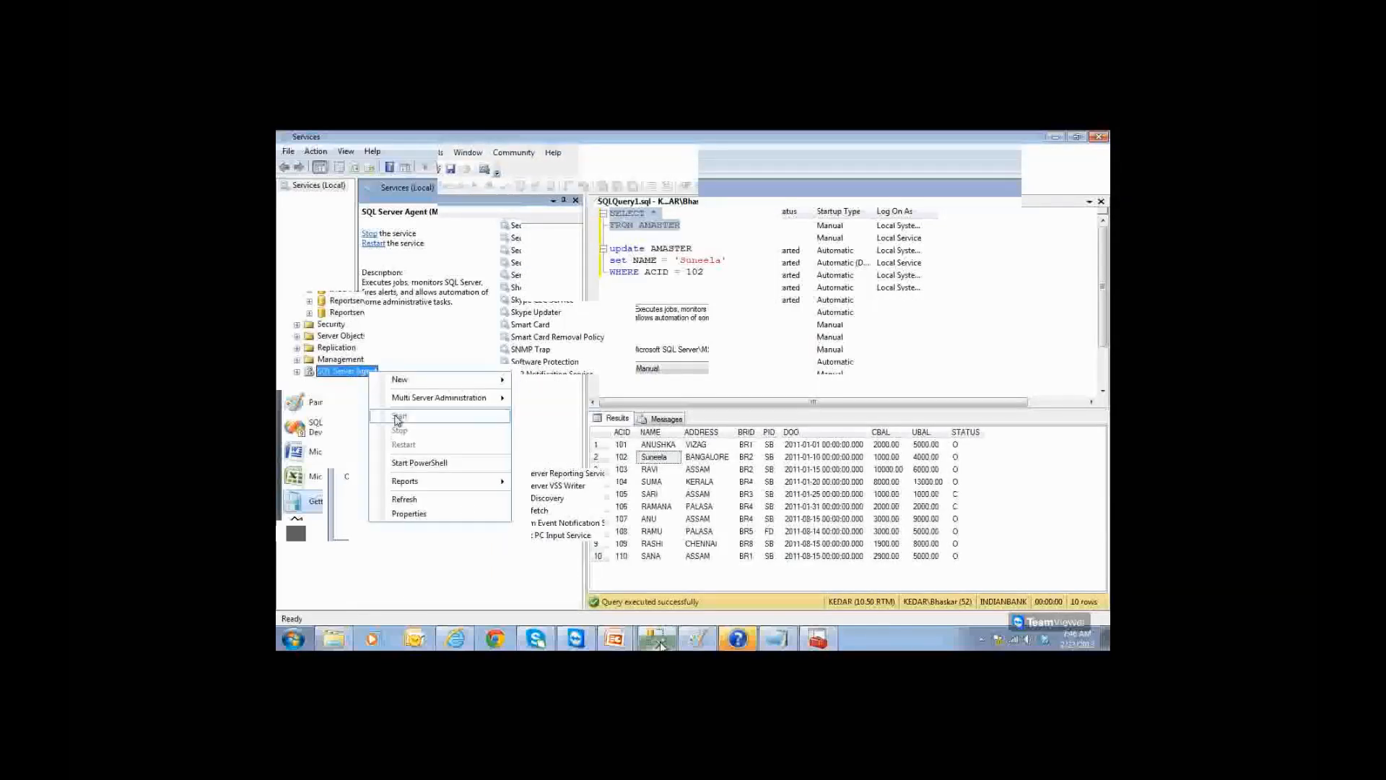
pyautogui.click(670, 364)
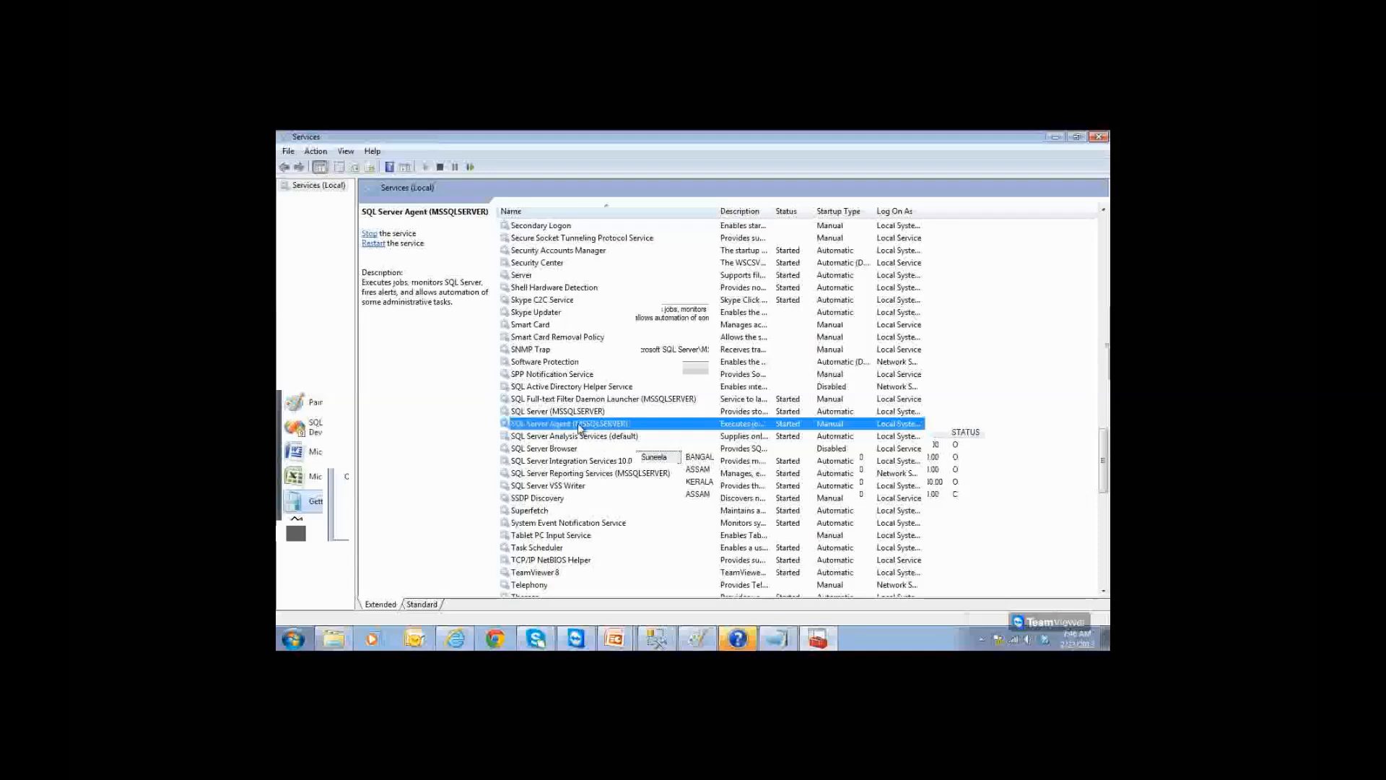
pyautogui.doubleClick(582, 425)
pyautogui.click(664, 368)
pyautogui.click(664, 389)
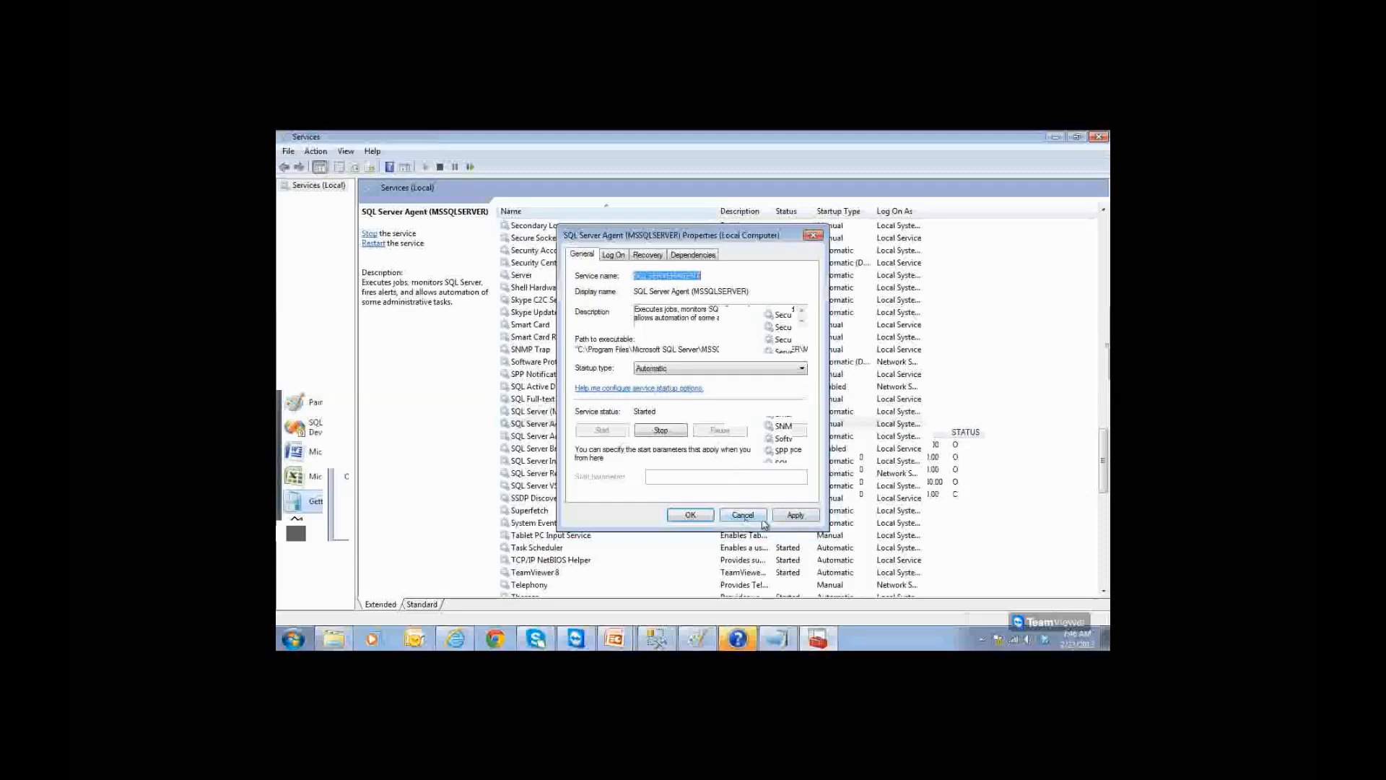
pyautogui.click(787, 516)
pyautogui.click(690, 515)
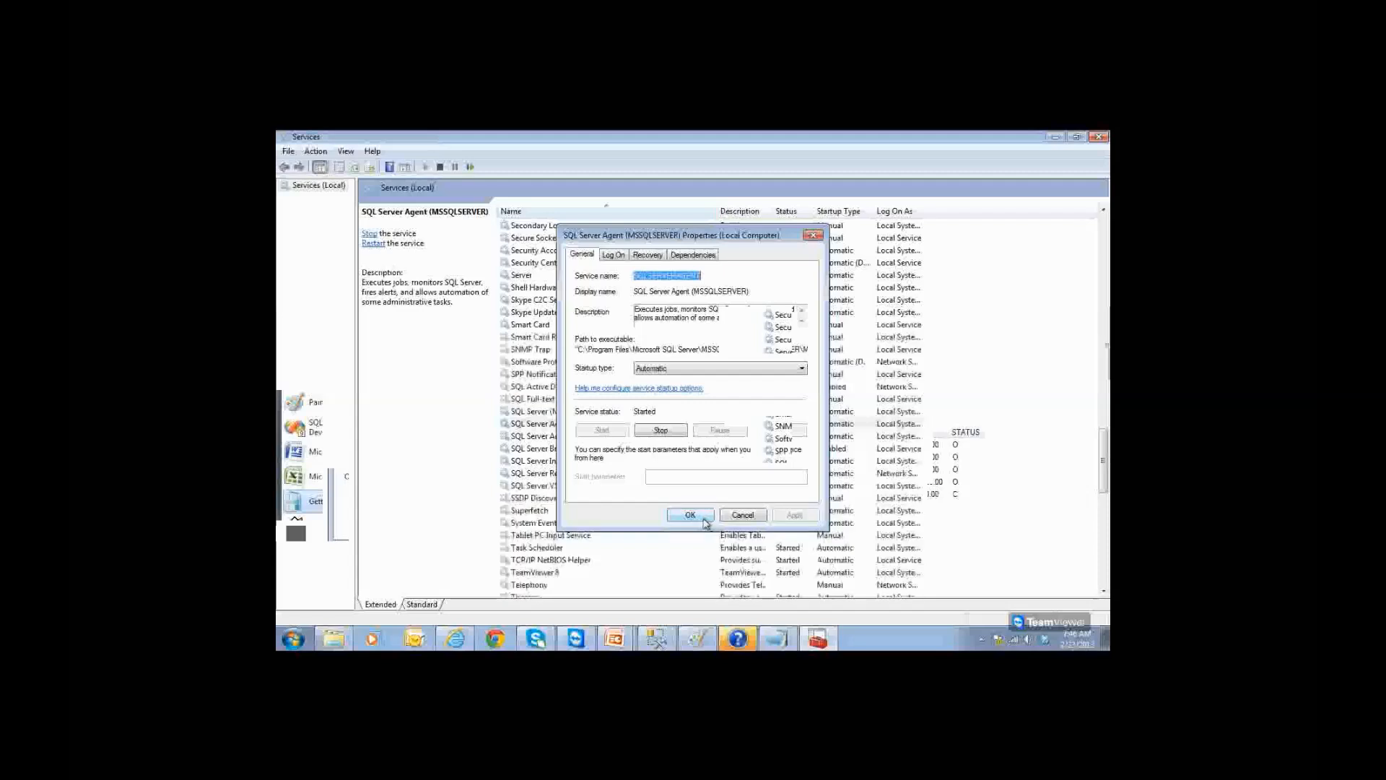
pyautogui.click(576, 412)
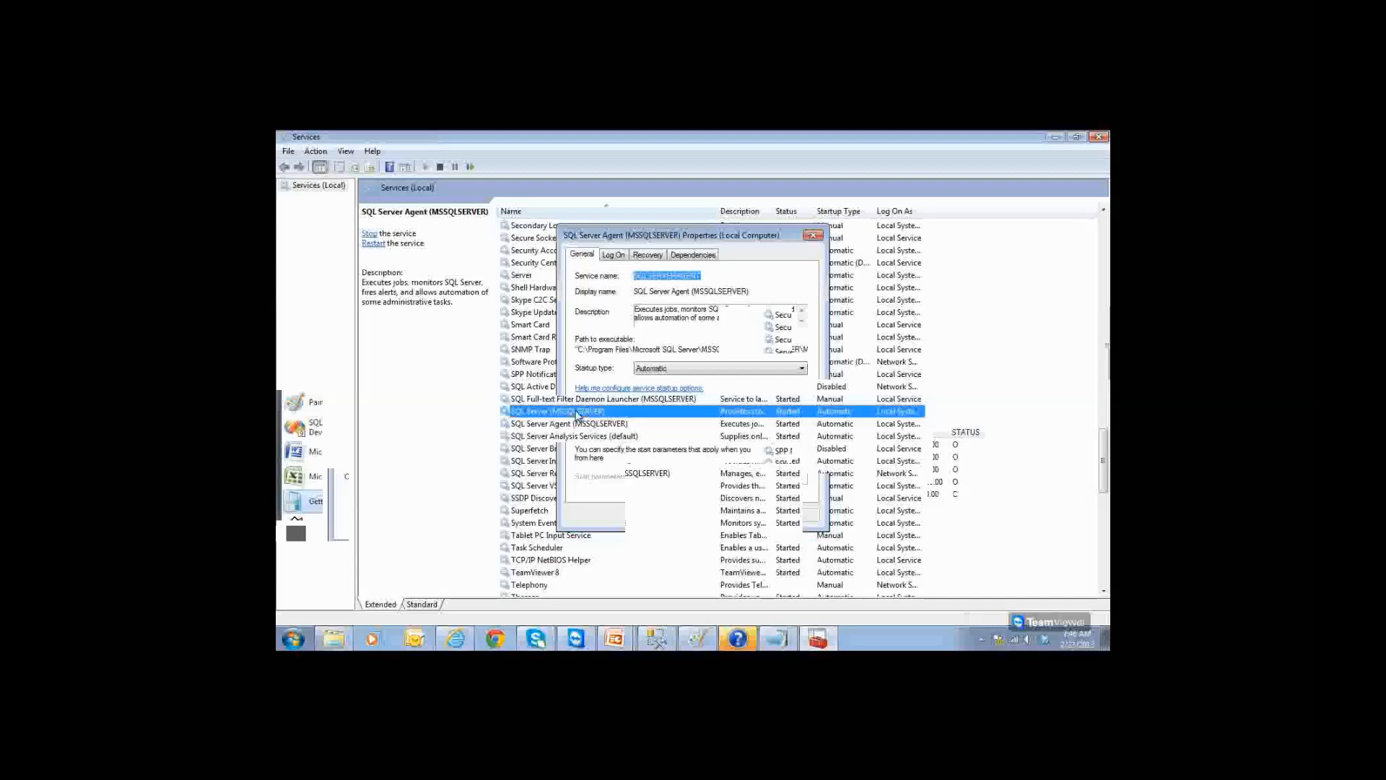
pyautogui.doubleClick(577, 412)
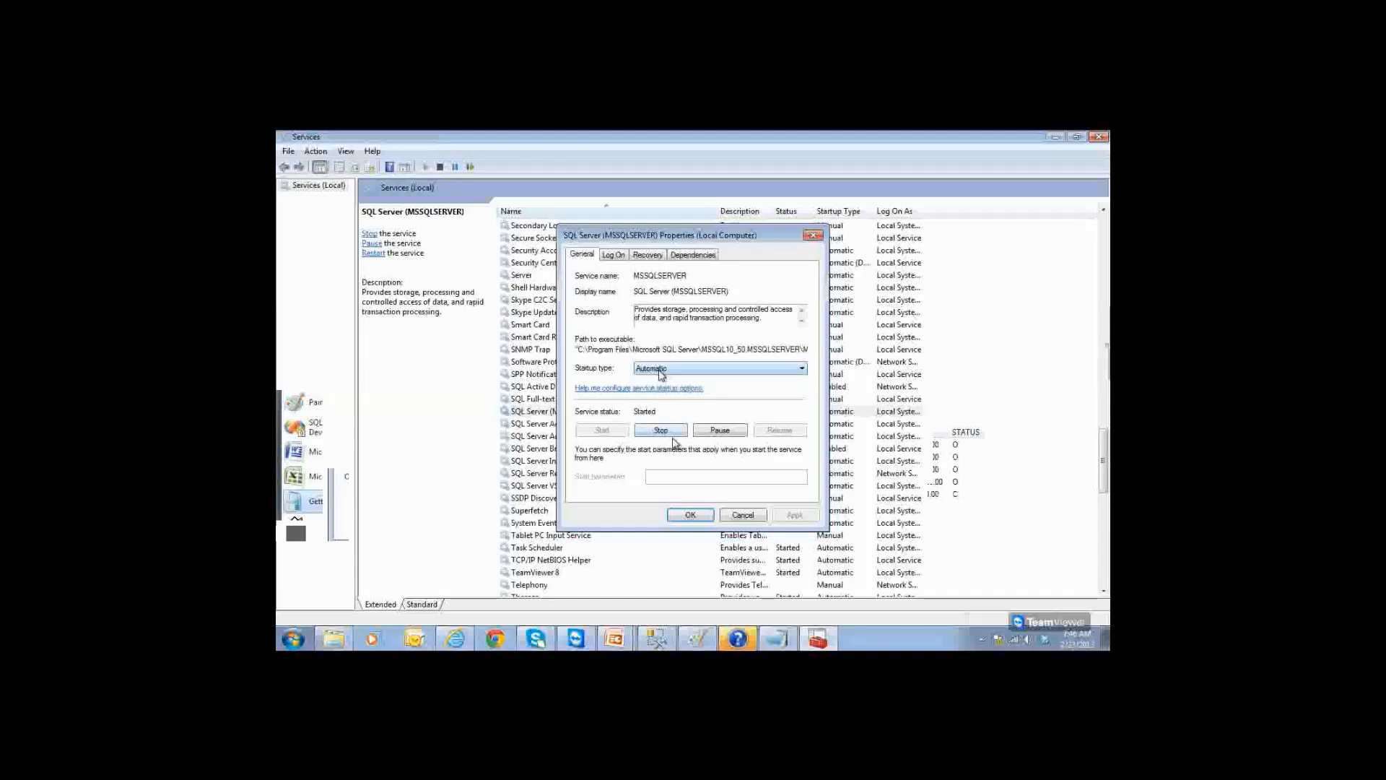
# Step: Keep SQL Server's startup type at Automatic and close Management Studio, discarding unsaved query changes
pyautogui.click(682, 371)
pyautogui.click(682, 369)
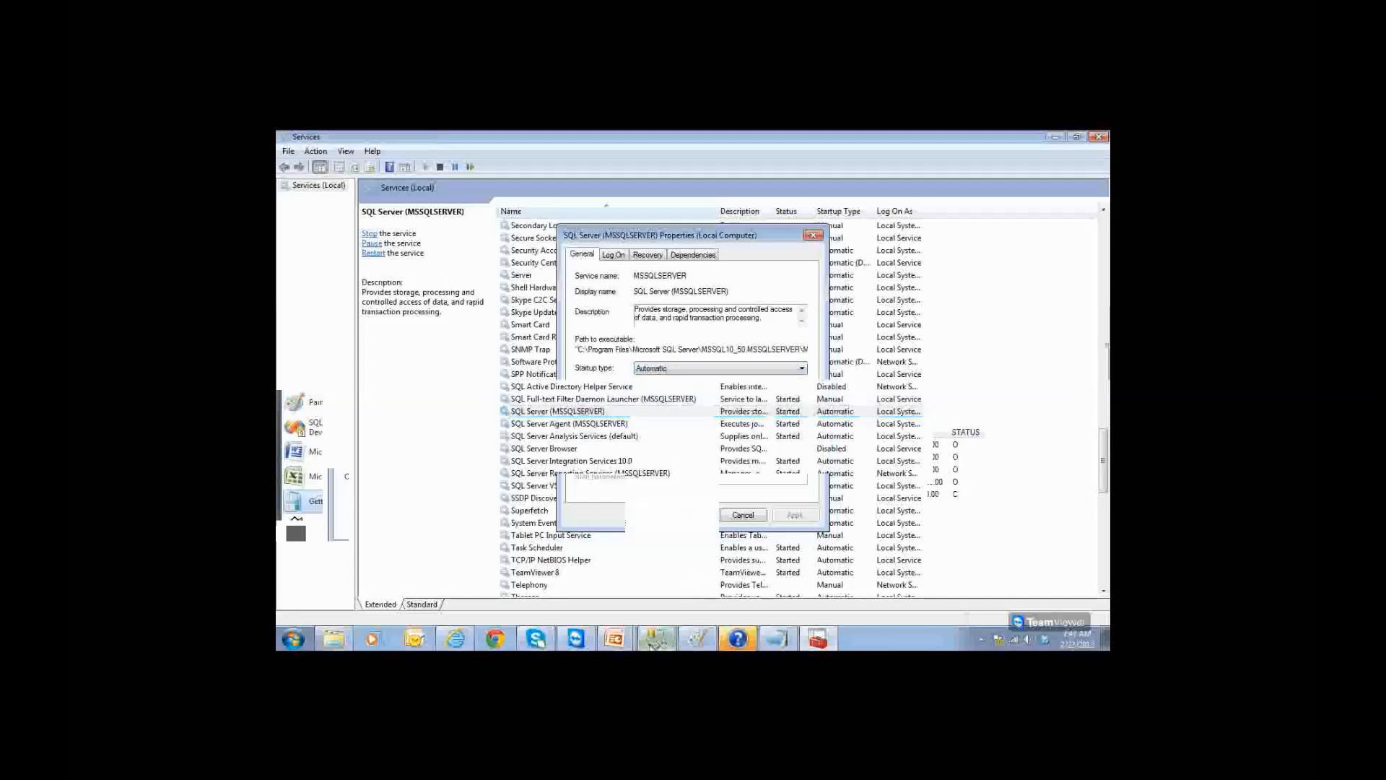
pyautogui.click(656, 638)
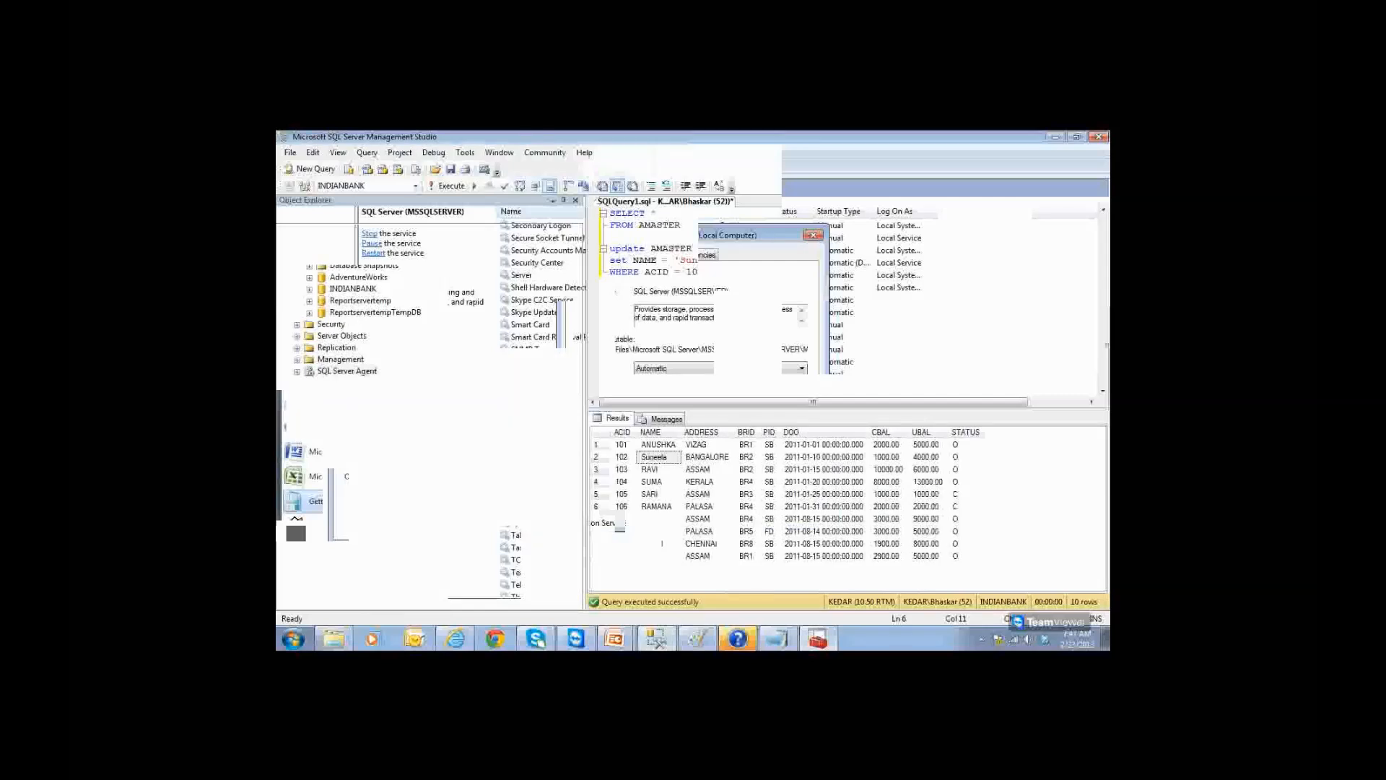
pyautogui.click(1099, 136)
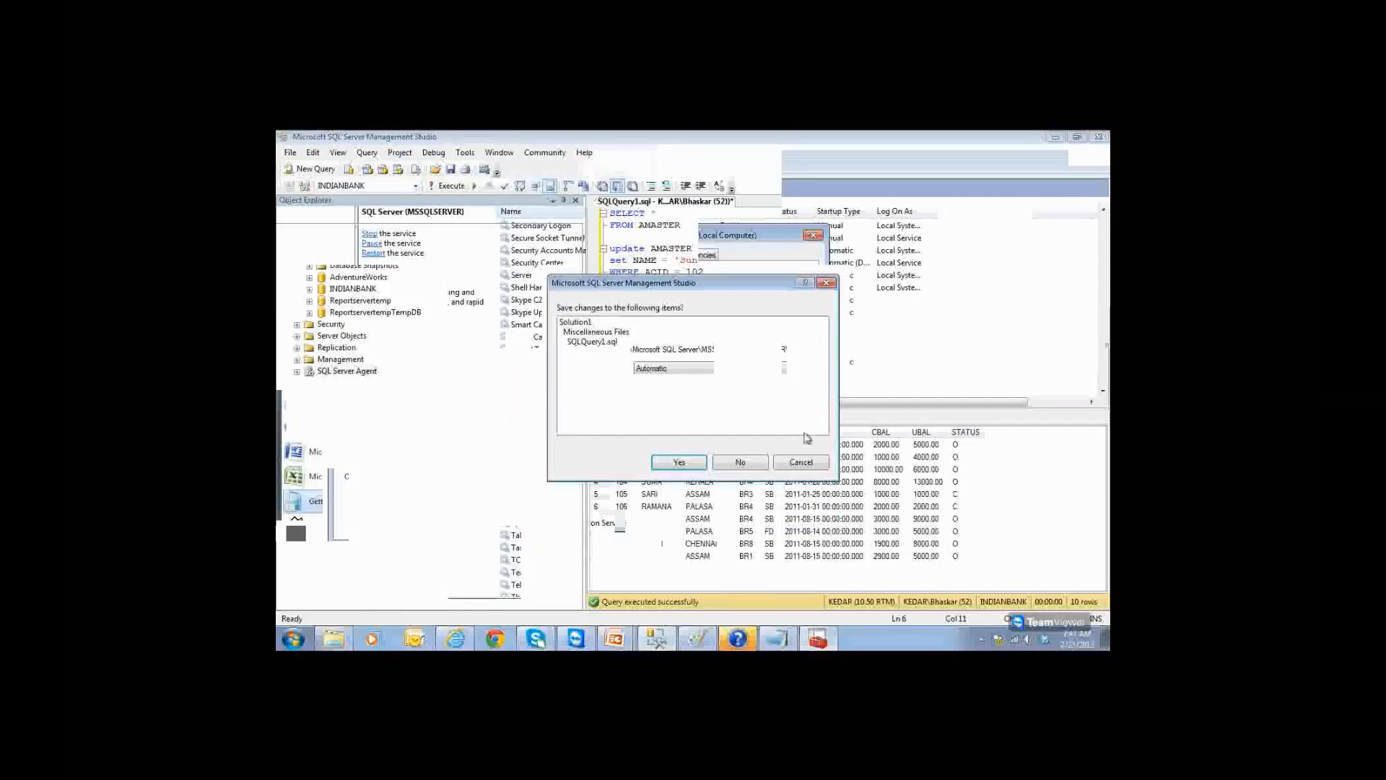
pyautogui.click(760, 468)
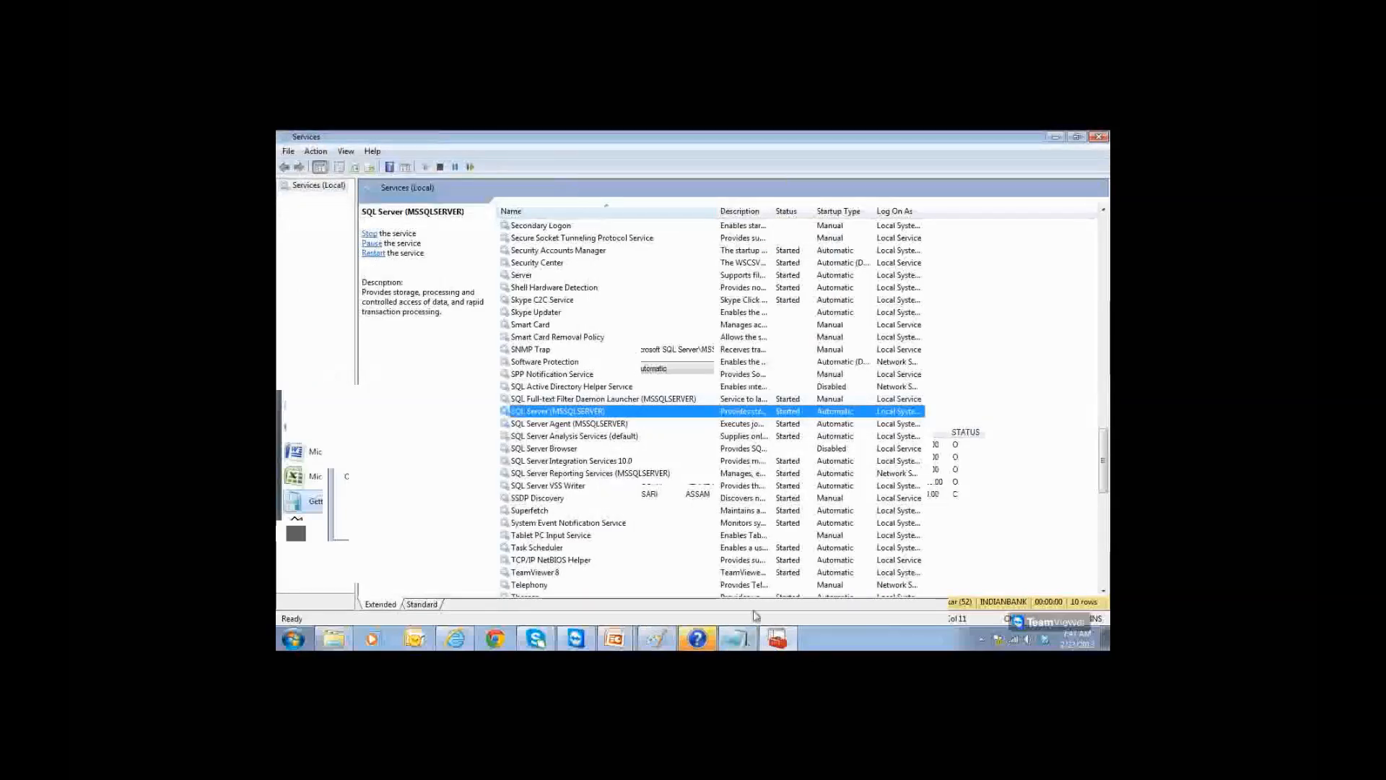
# Step: Stop SQL Server (MSSQLSERVER) and its dependent Agent, verify Stopped, then try connecting to KEDAR
pyautogui.doubleClick(588, 413)
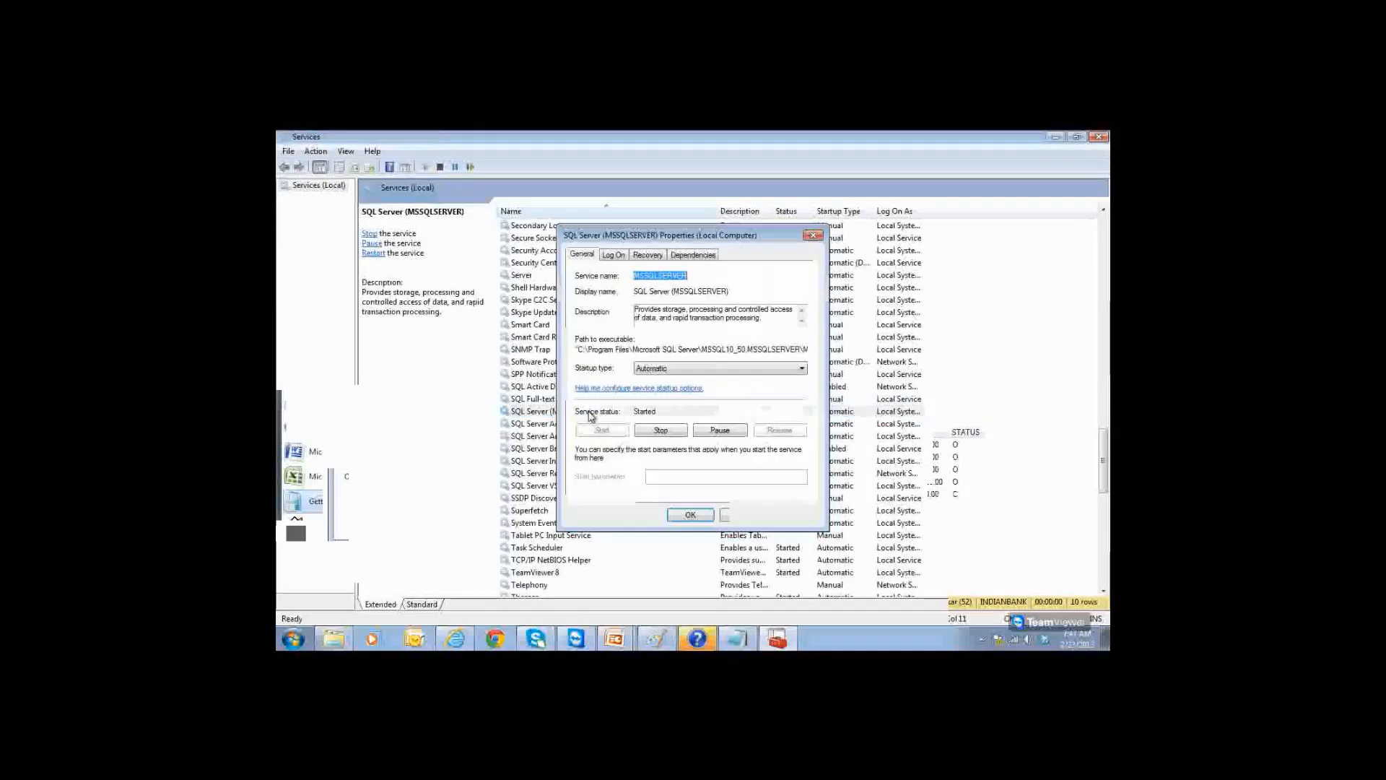
pyautogui.click(658, 431)
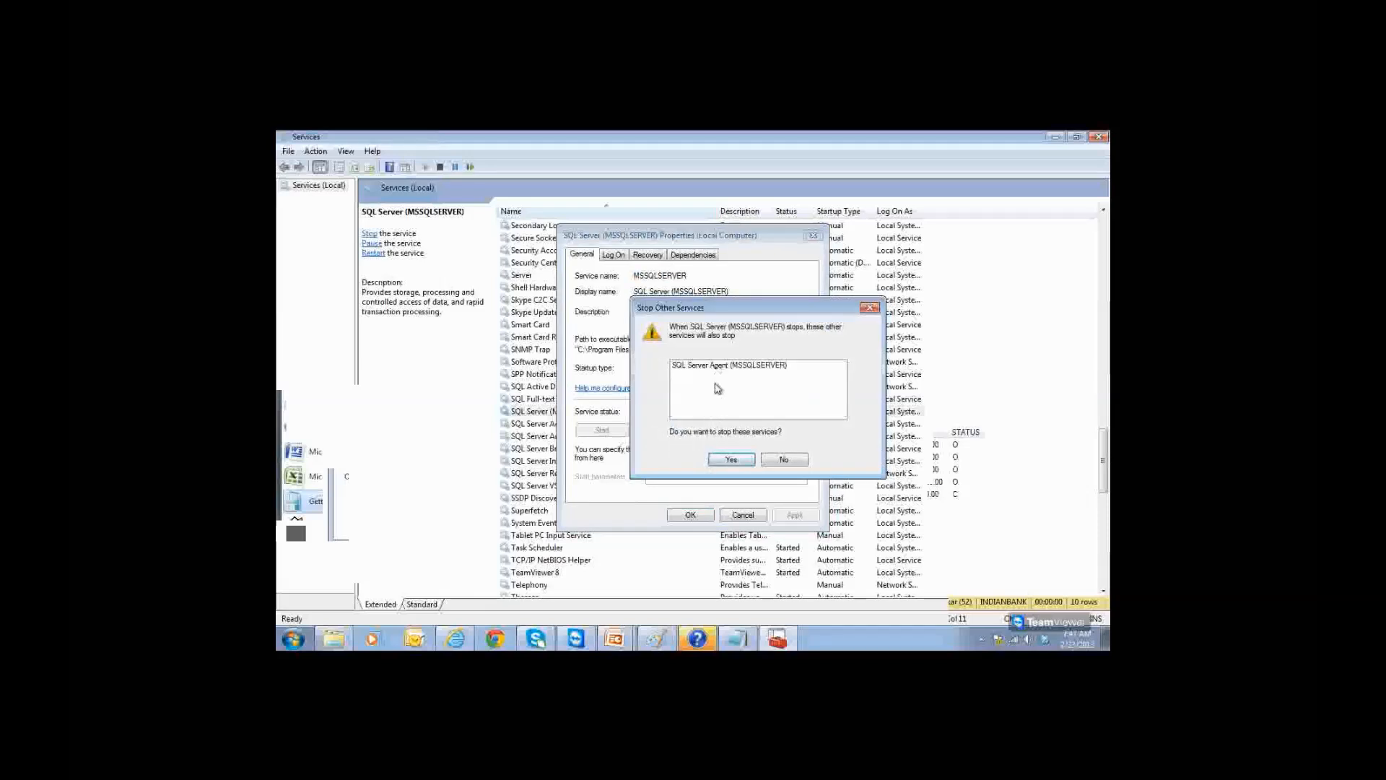
pyautogui.click(731, 460)
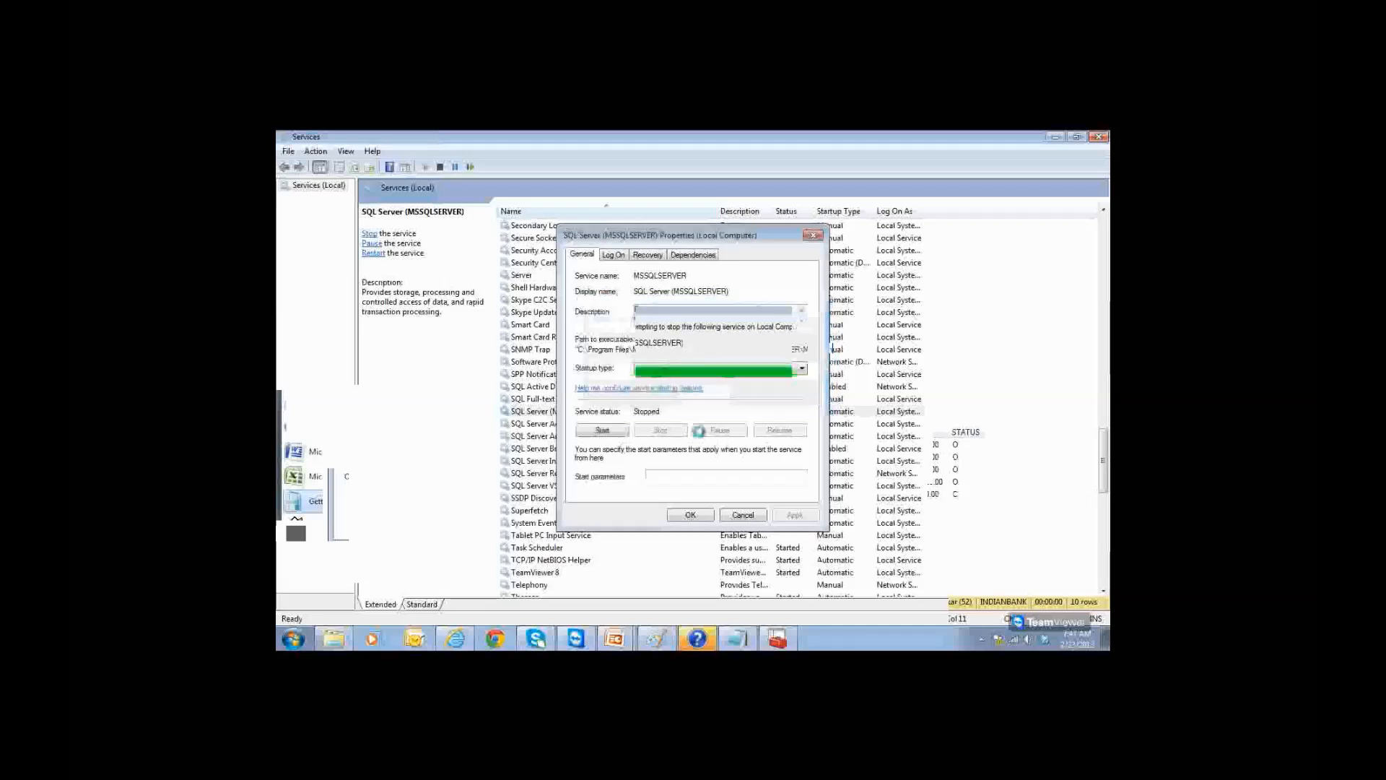
pyautogui.click(690, 516)
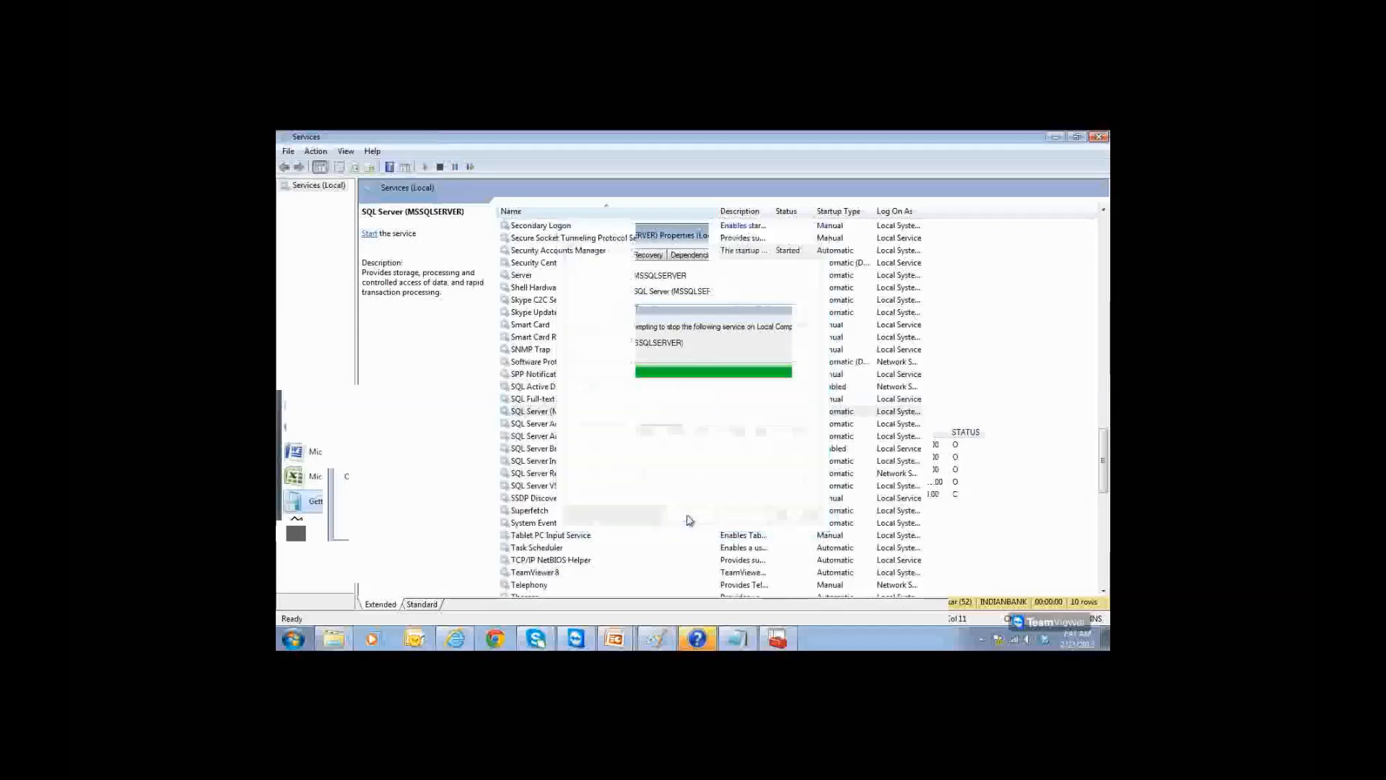
pyautogui.doubleClick(638, 412)
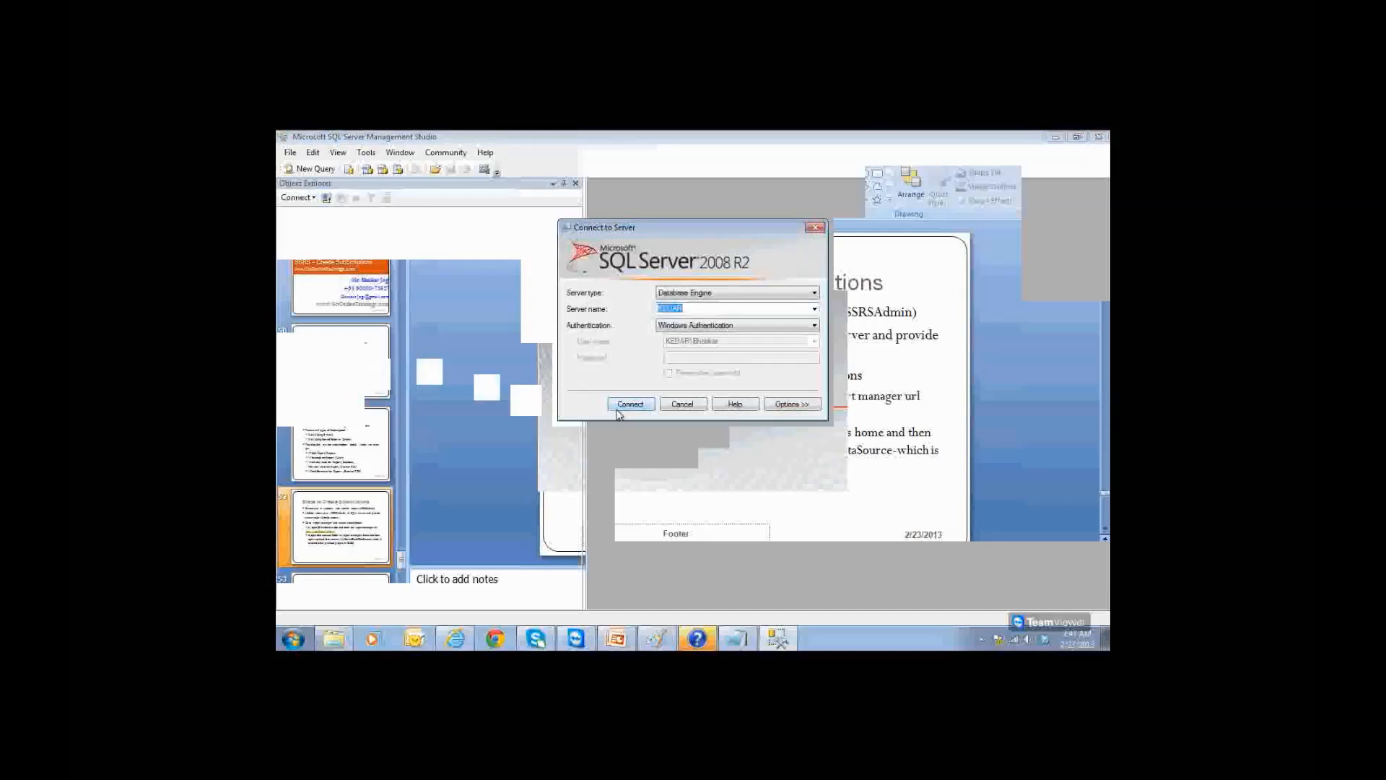
pyautogui.click(621, 406)
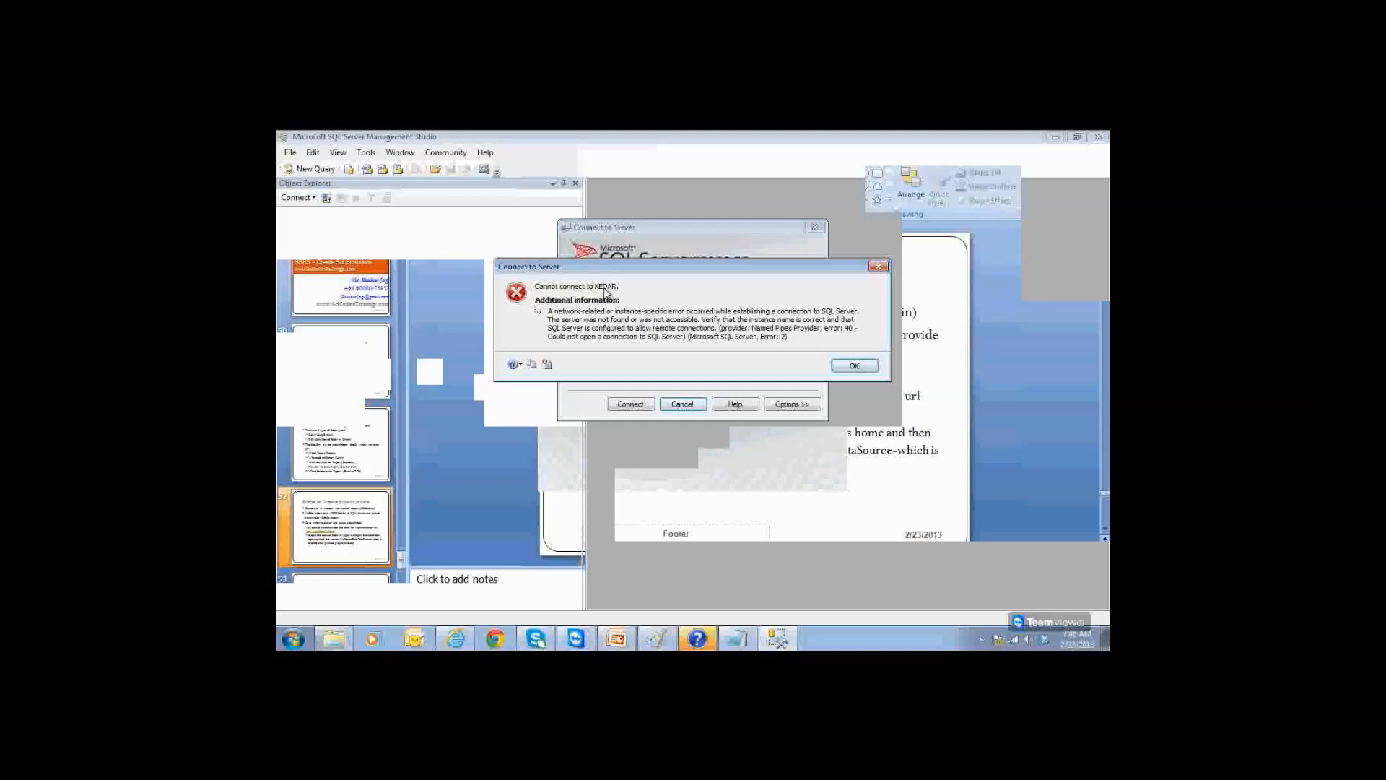
# Step: Dismiss the 'Cannot connect to KEDAR' error and search Windows for services.msc
pyautogui.click(852, 365)
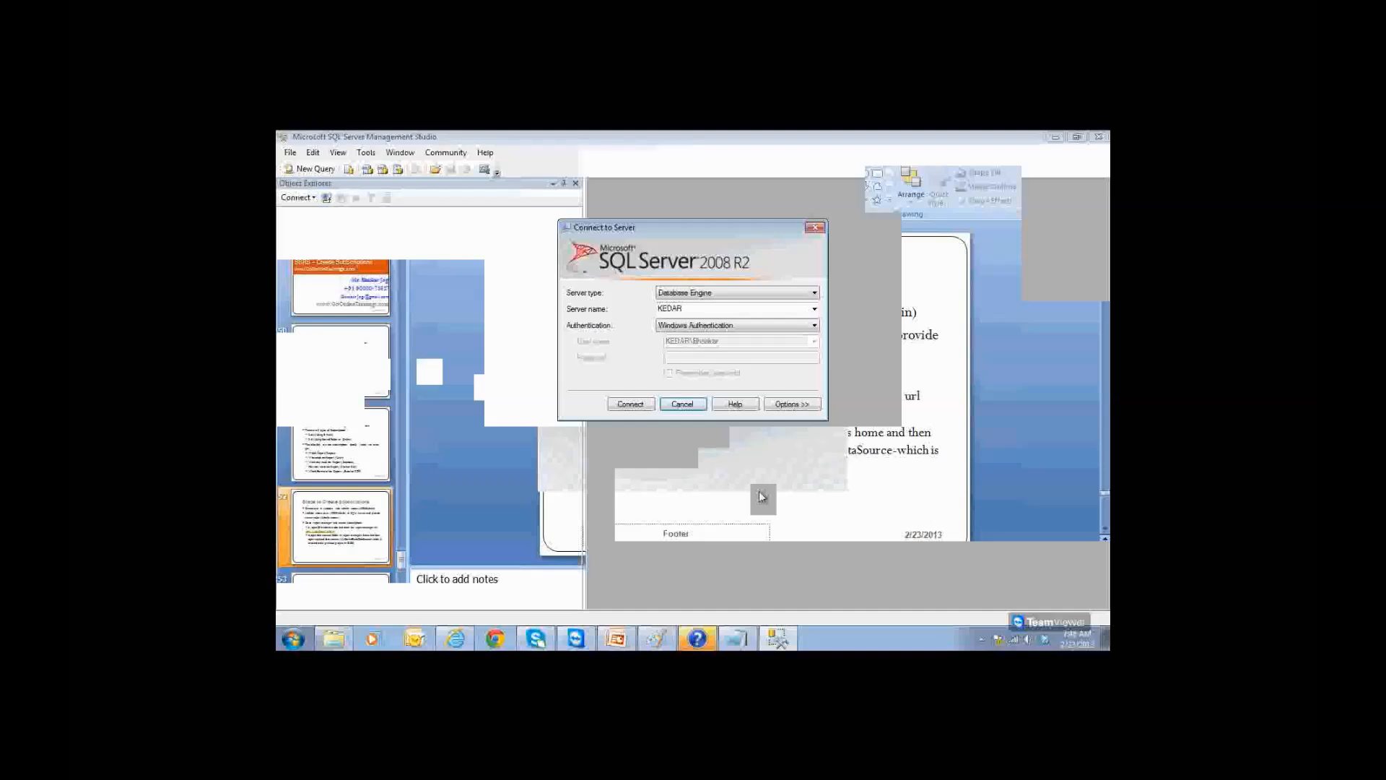
pyautogui.press('super')
pyautogui.write('services')
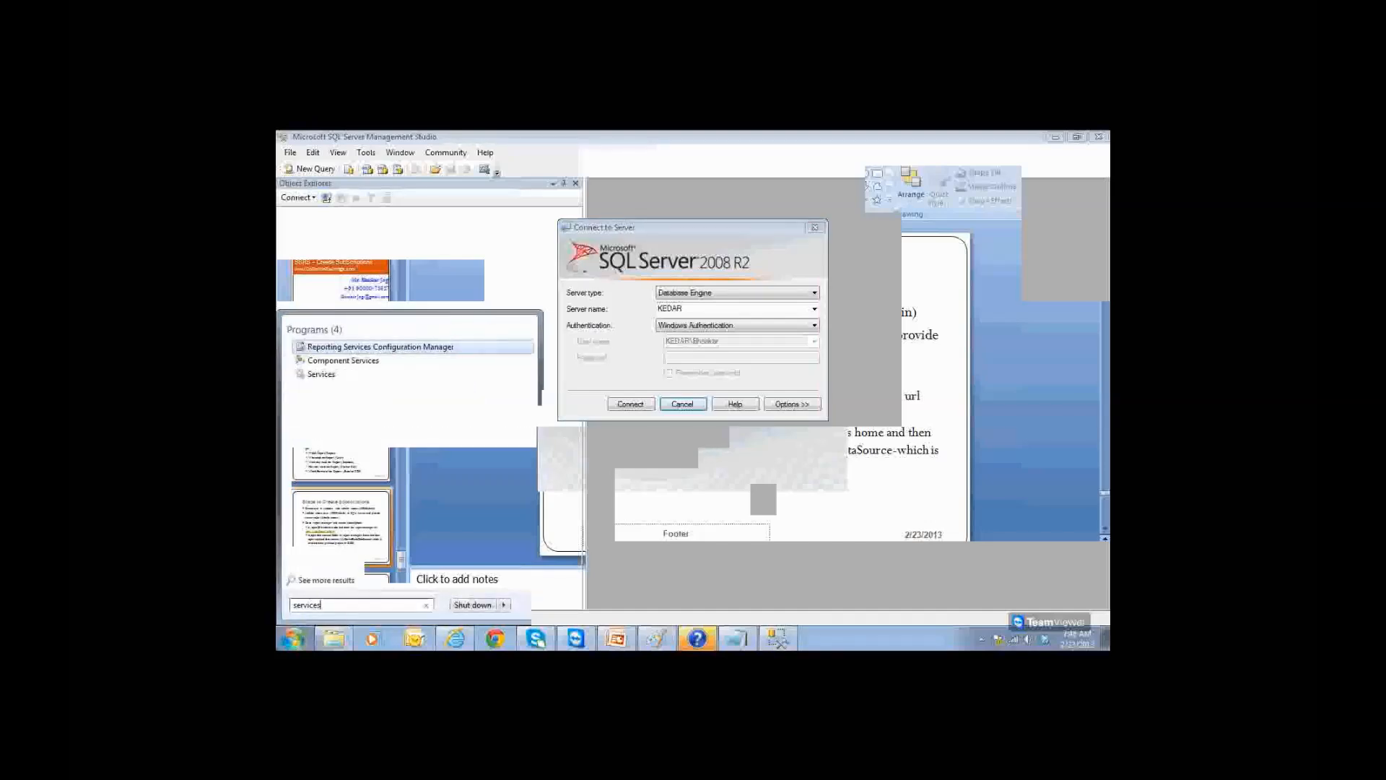
pyautogui.write('.msc')
# Step: Launch services.msc, find SQL Server (MSSQLSERVER), and start the service again
pyautogui.press('Return')
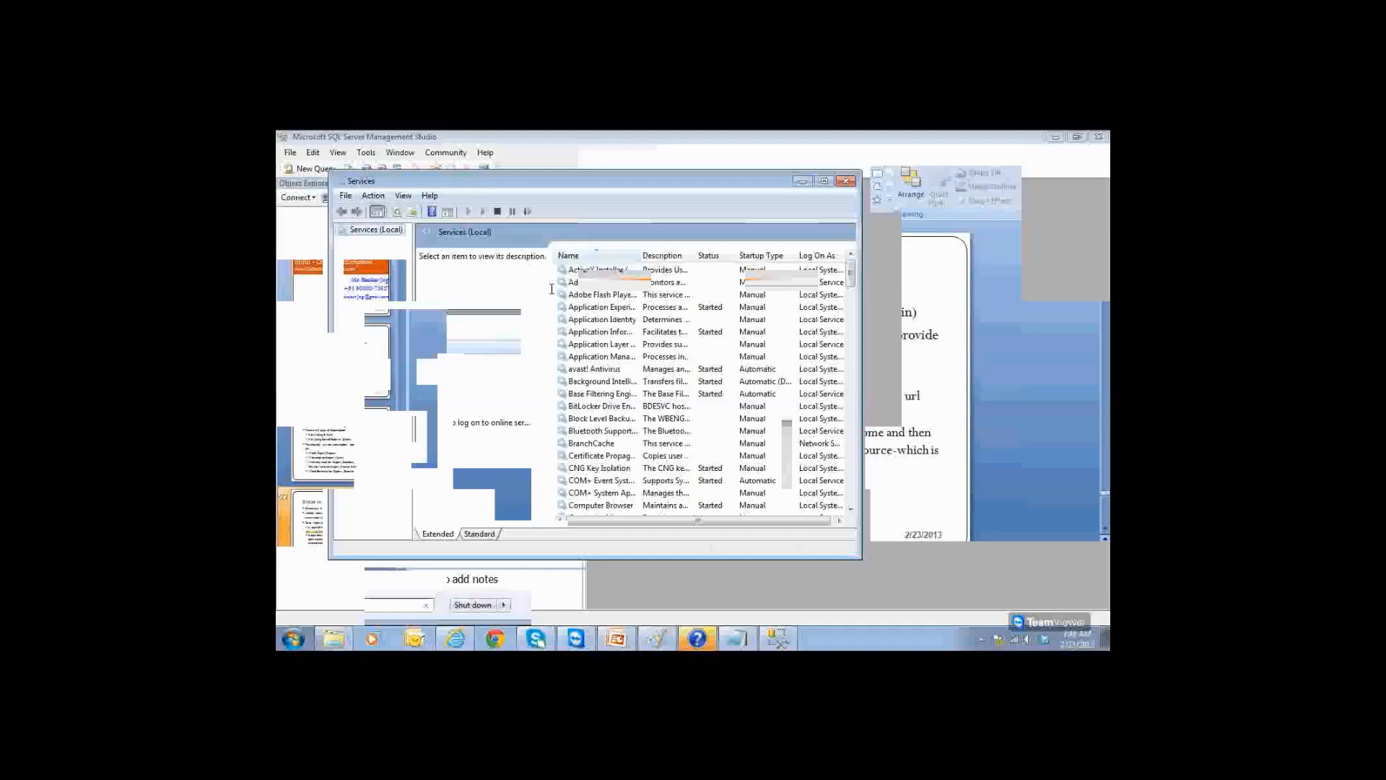
pyautogui.click(533, 337)
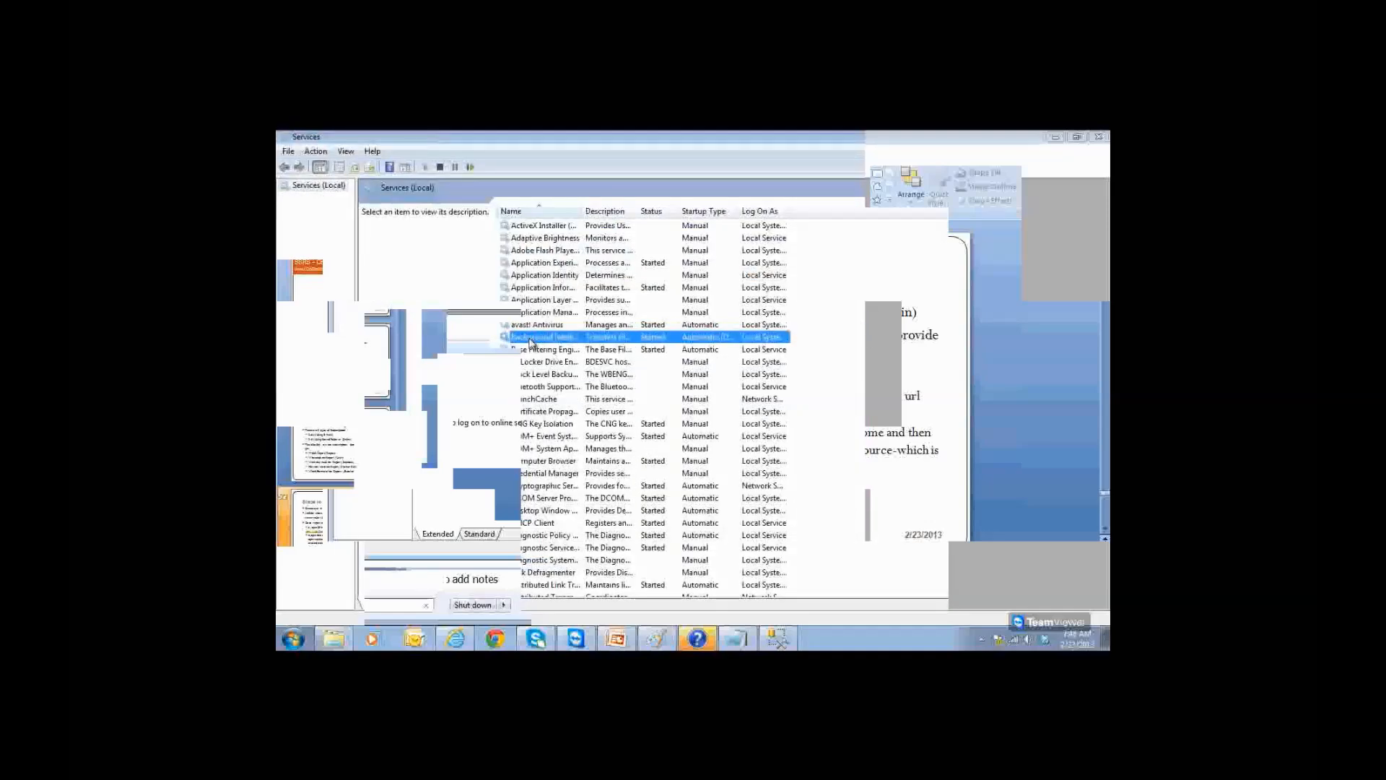
pyautogui.press('s')
pyautogui.moveTo(636, 212); pyautogui.dragTo(690, 212)
pyautogui.click(555, 336)
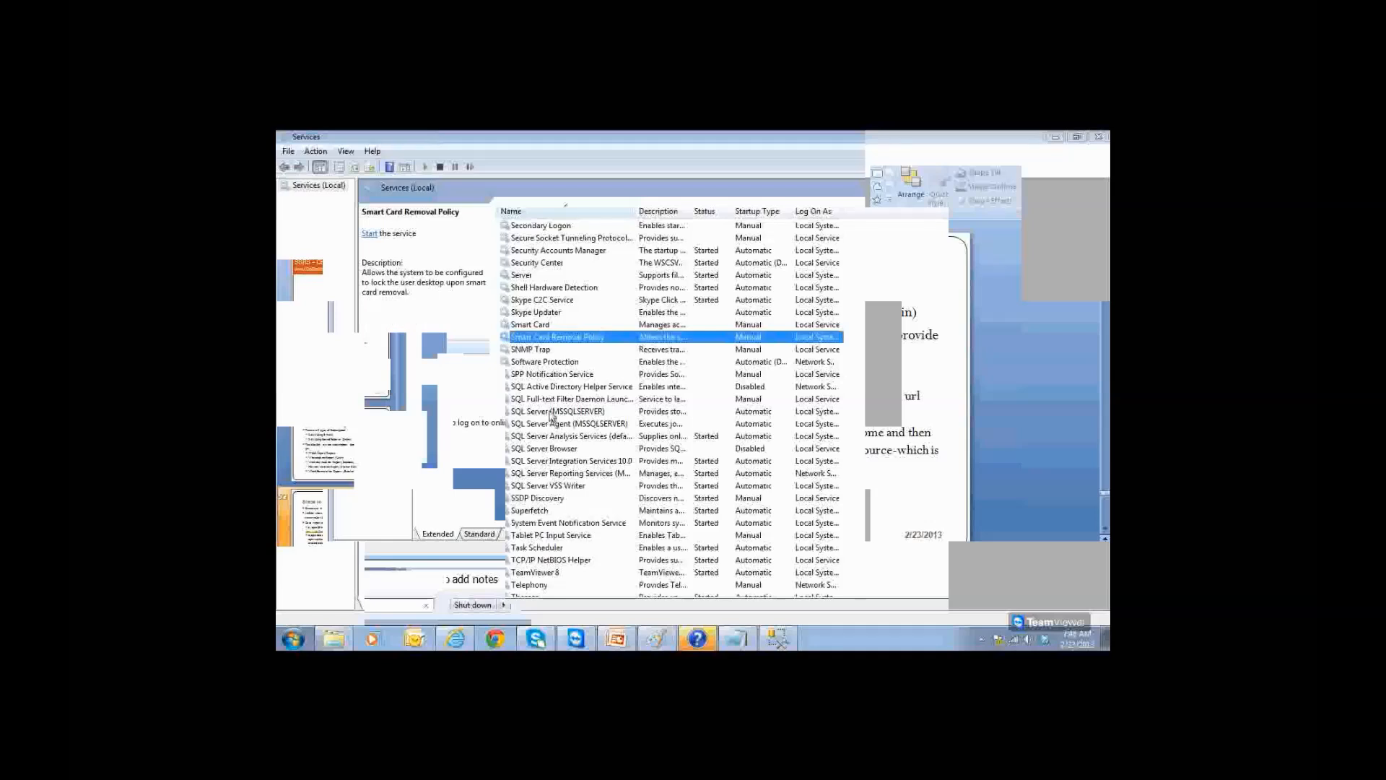
pyautogui.click(553, 412)
pyautogui.doubleClick(575, 416)
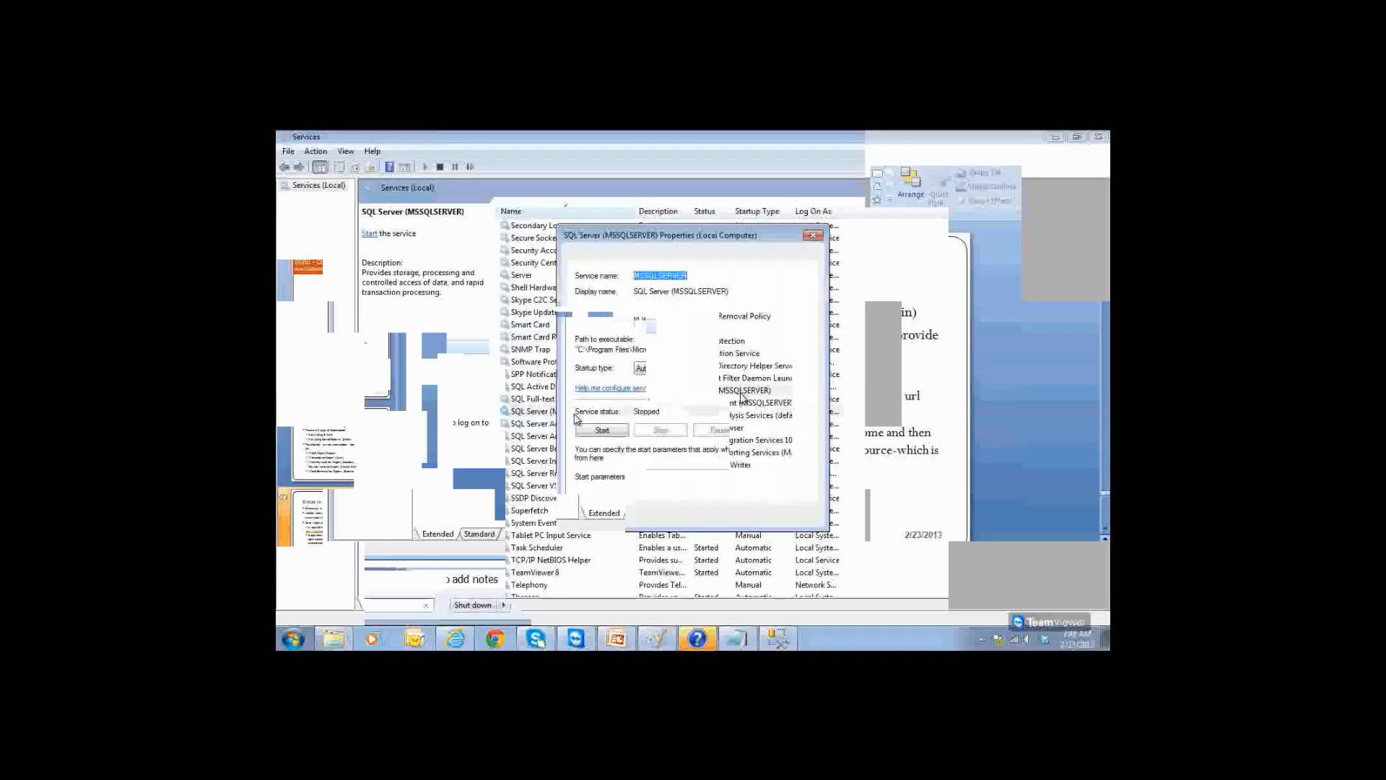
pyautogui.click(599, 431)
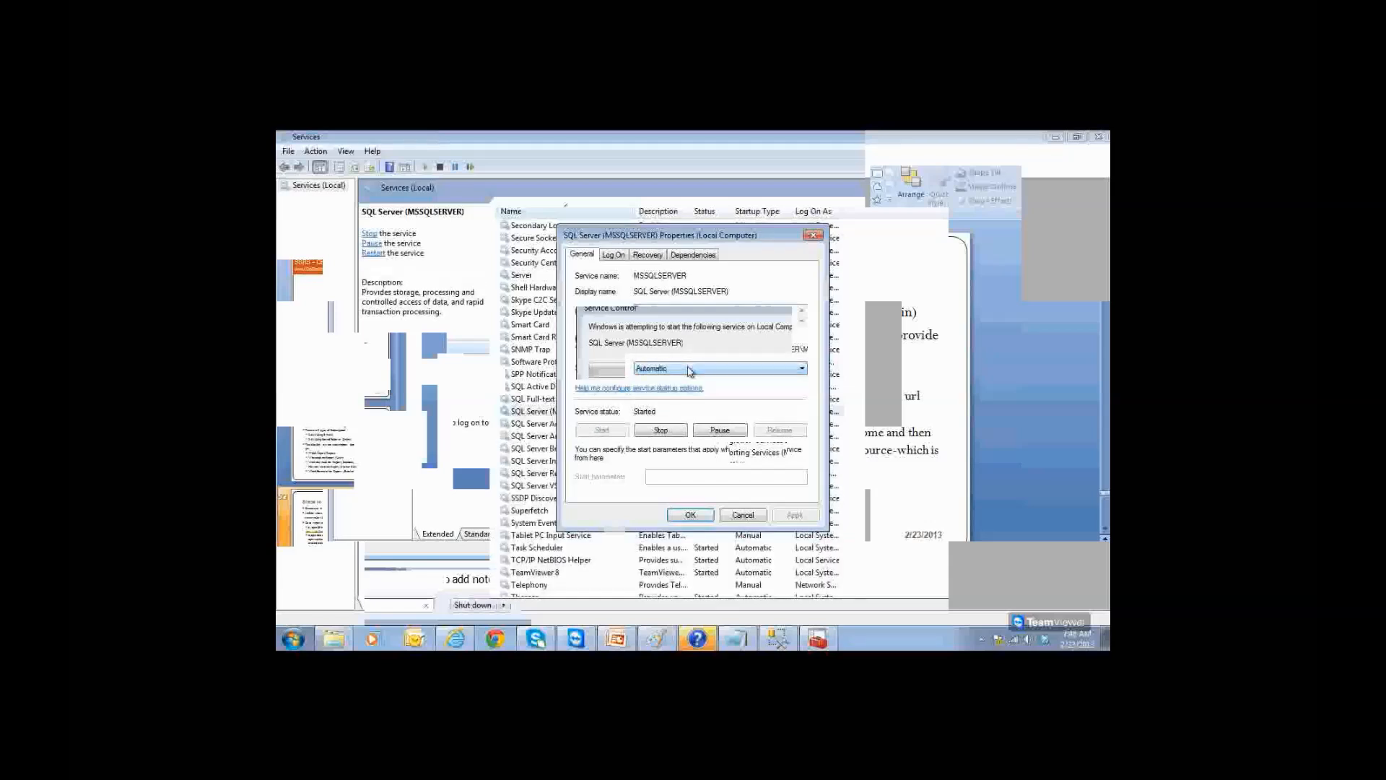
pyautogui.click(709, 515)
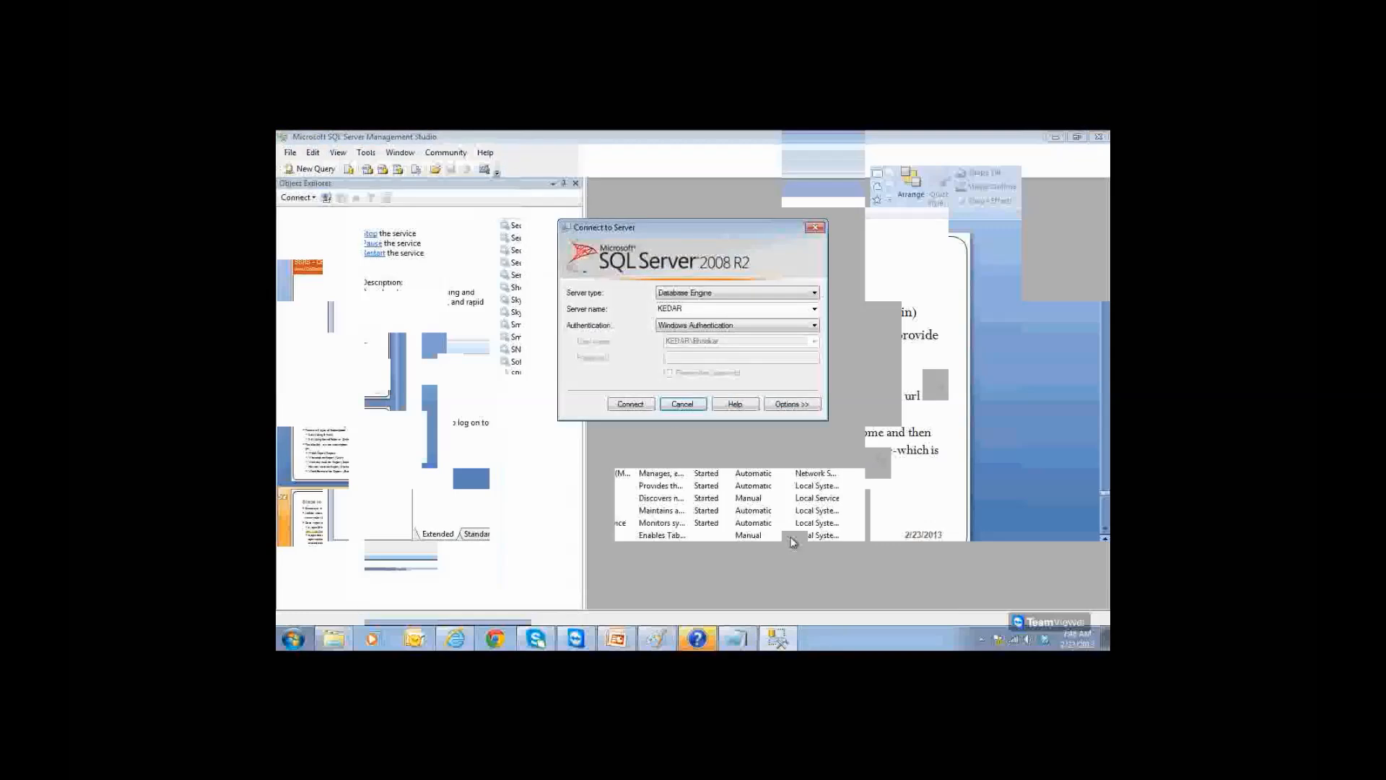
# Step: Connect to KEDAR and inspect the SQL Server Agent node in Object Explorer
pyautogui.click(632, 404)
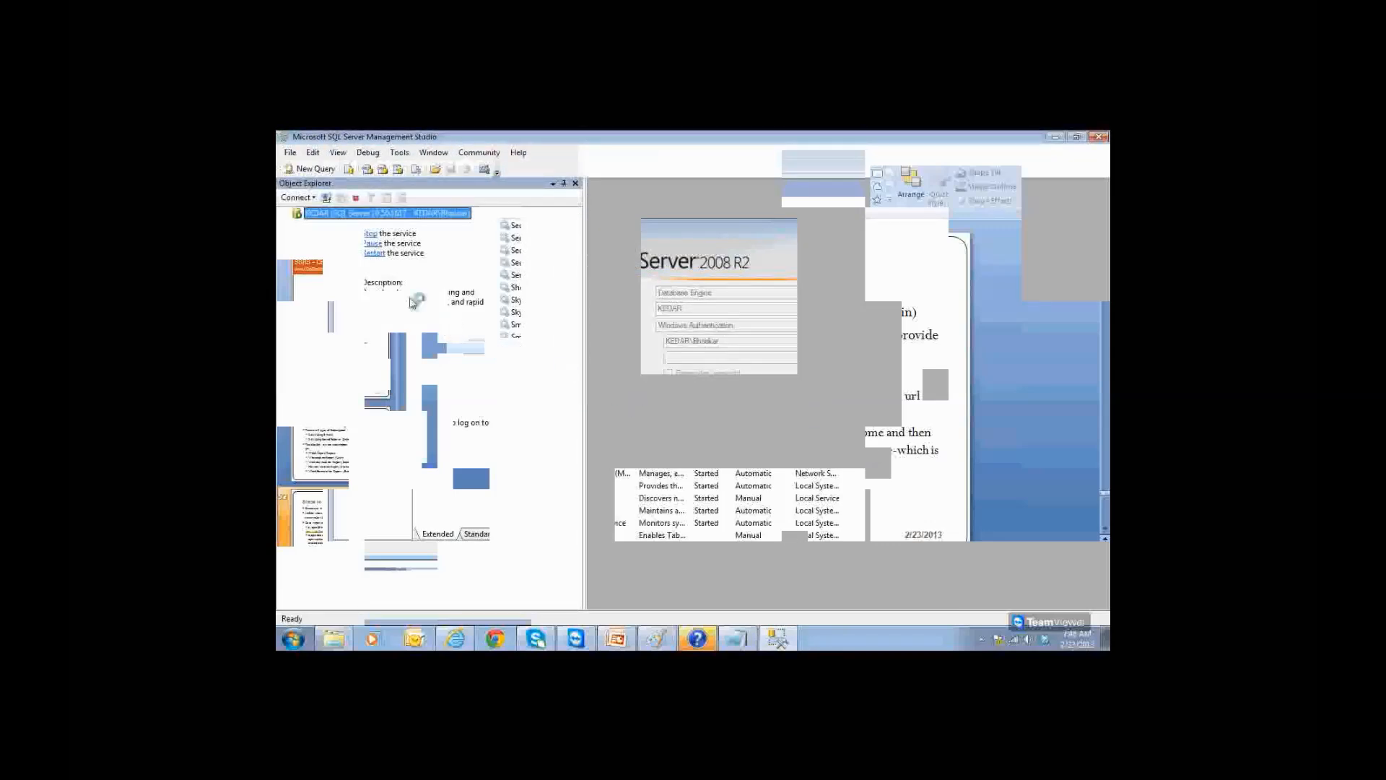
pyautogui.click(365, 284)
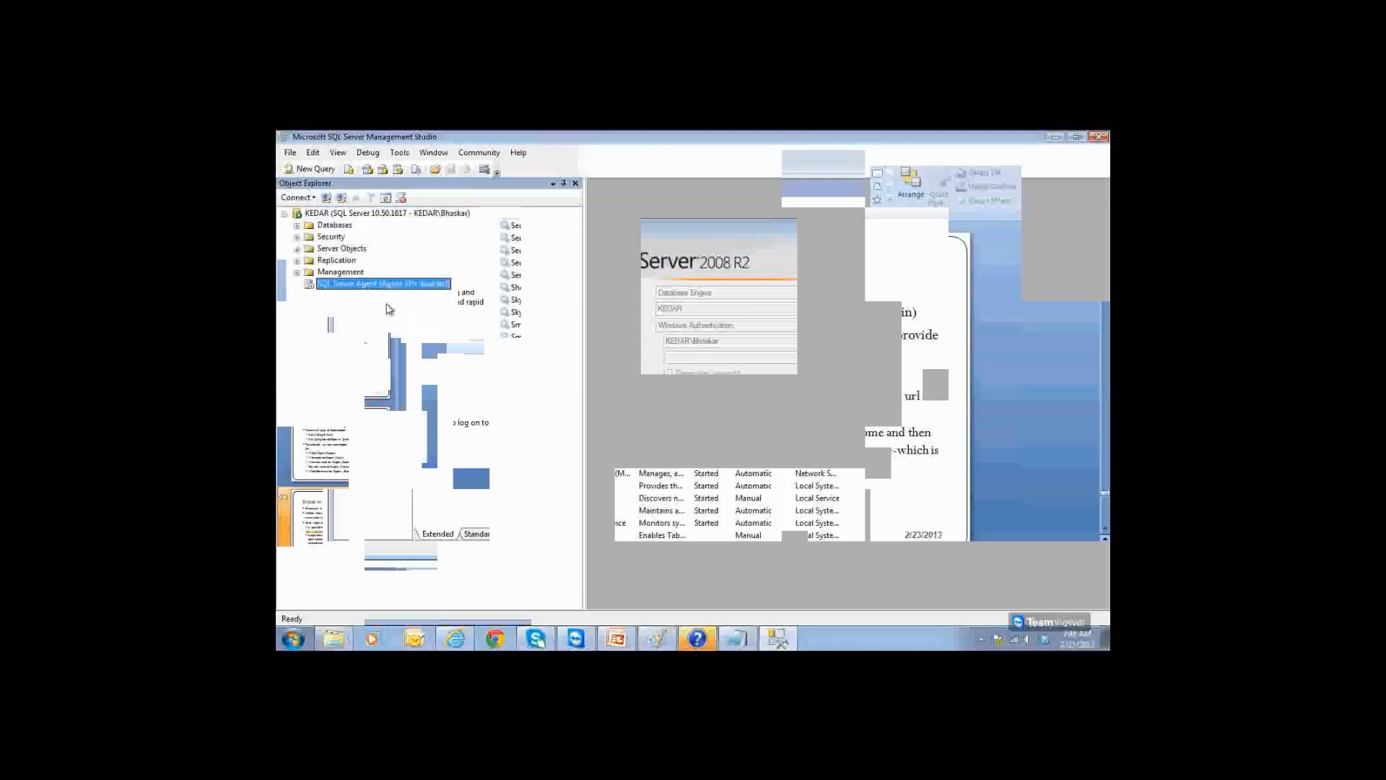
pyautogui.rightClick(381, 292)
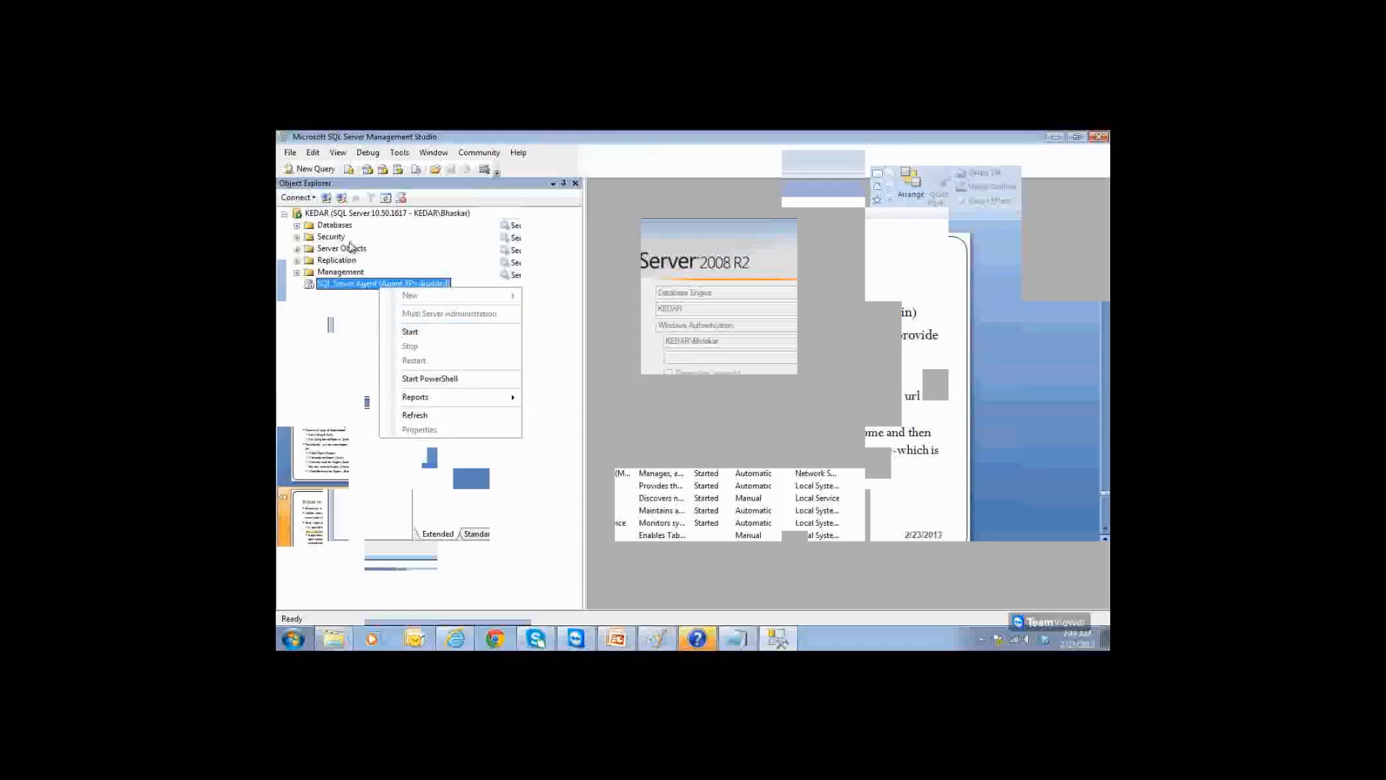
# Step: Try stopping the KEDAR instance, decline the UAC prompt, and dismiss the canceled-operation error
pyautogui.rightClick(354, 214)
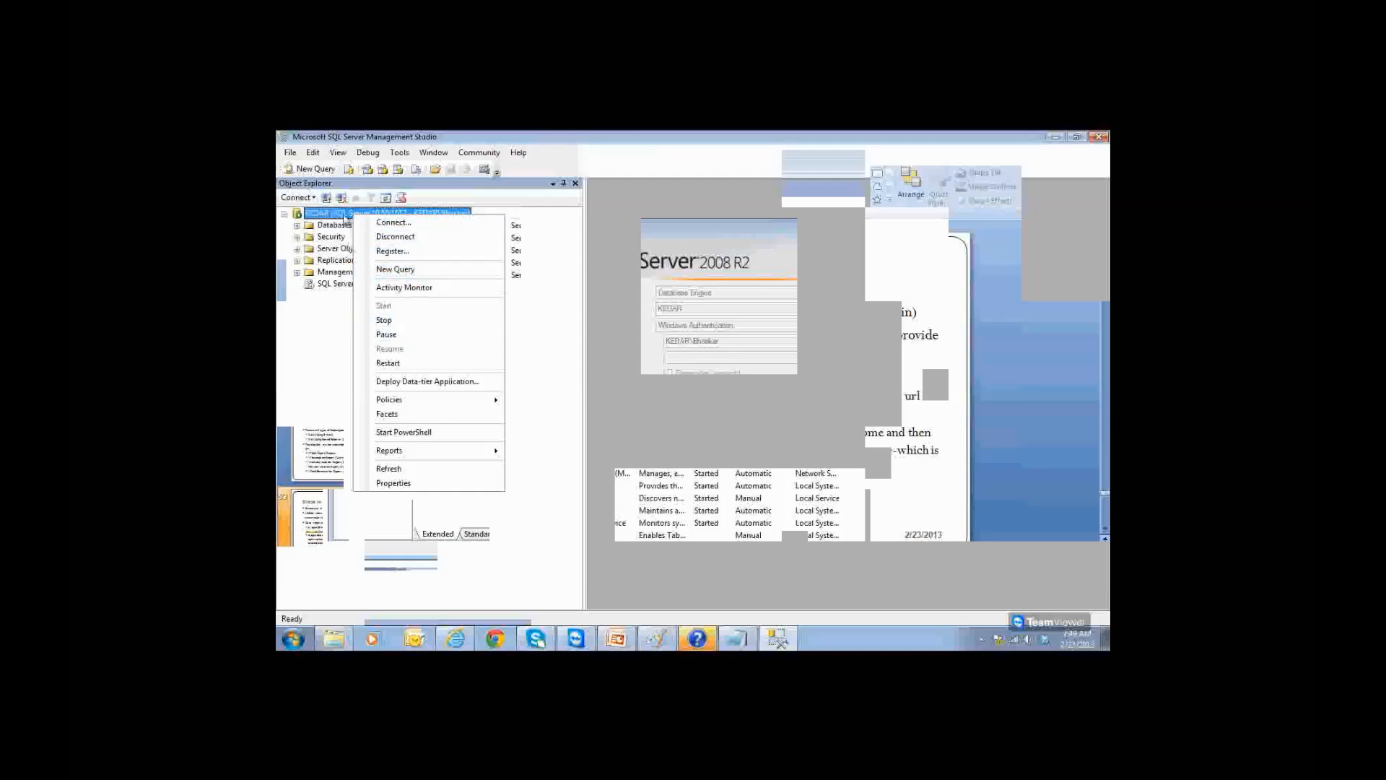
pyautogui.click(362, 322)
pyautogui.click(802, 396)
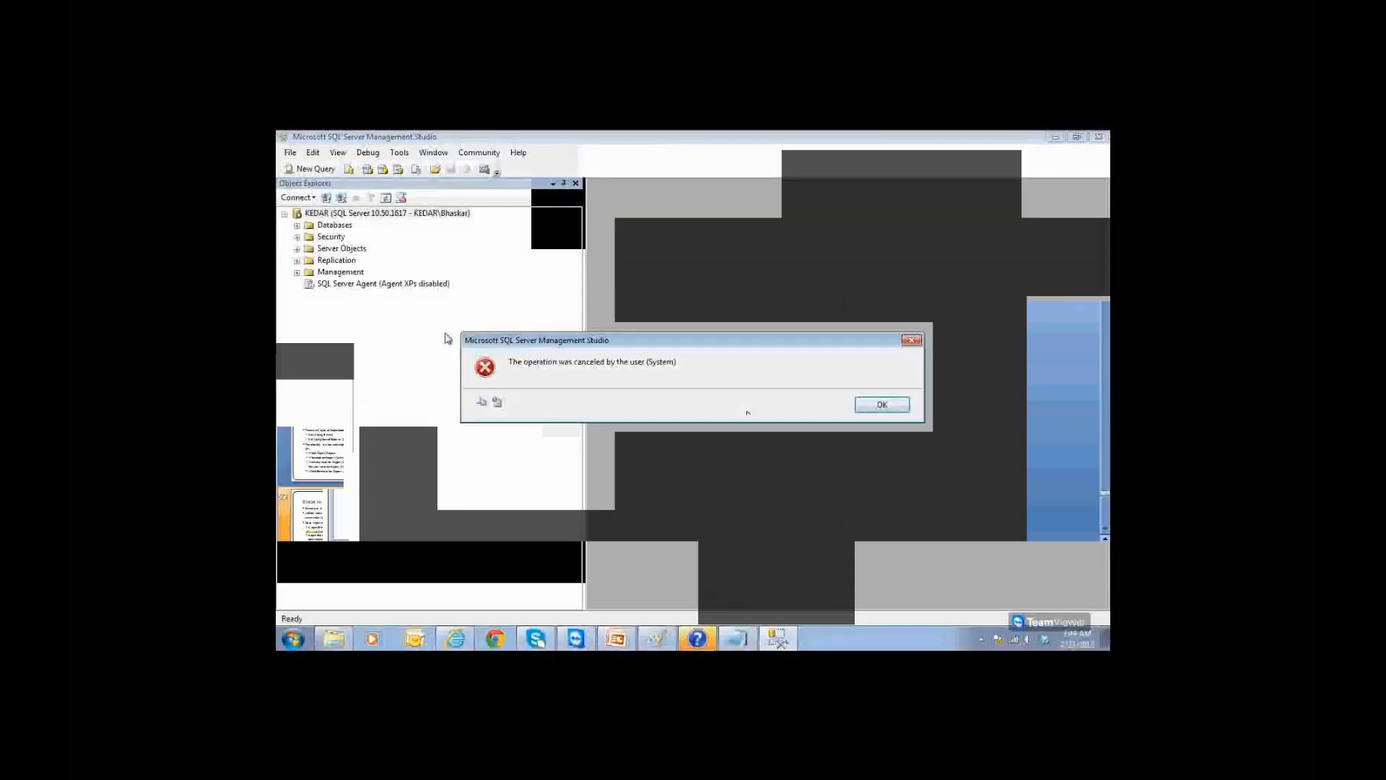
pyautogui.click(882, 404)
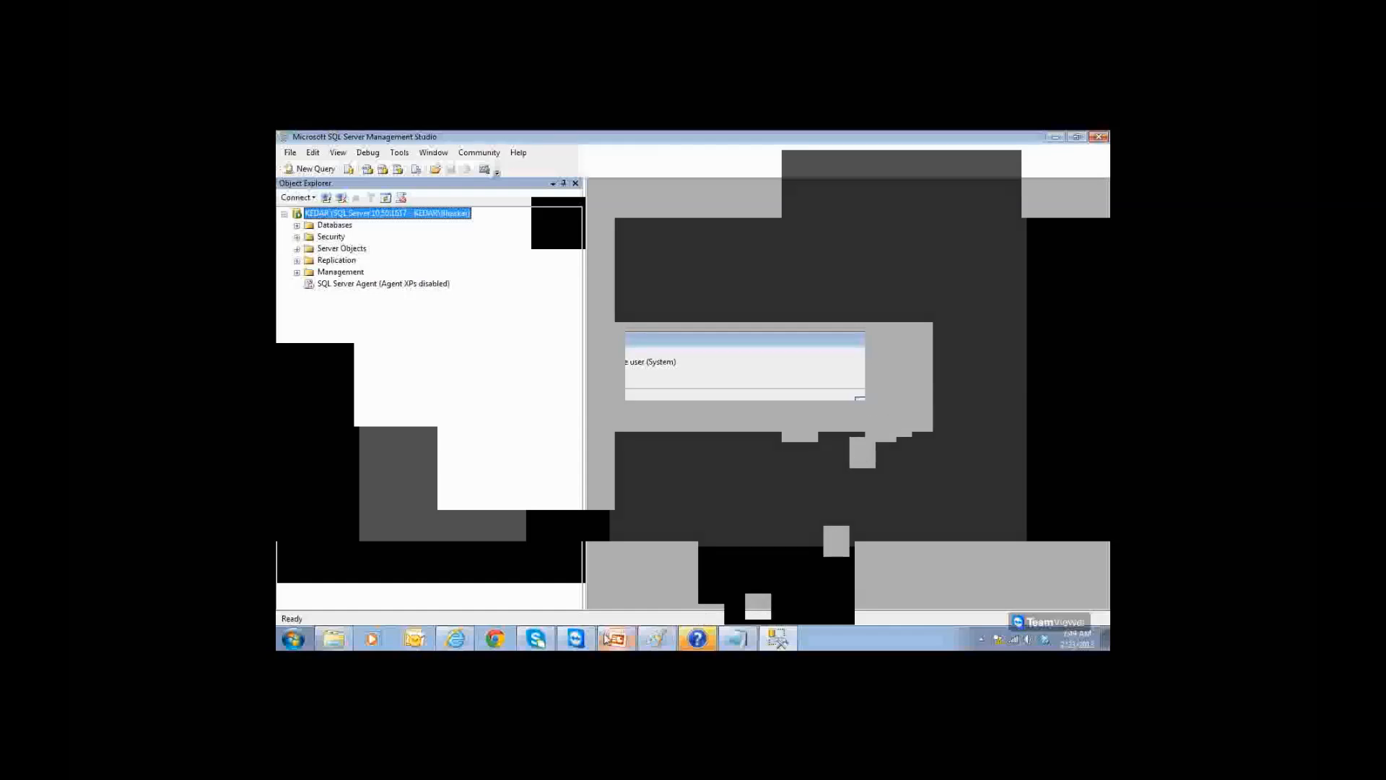